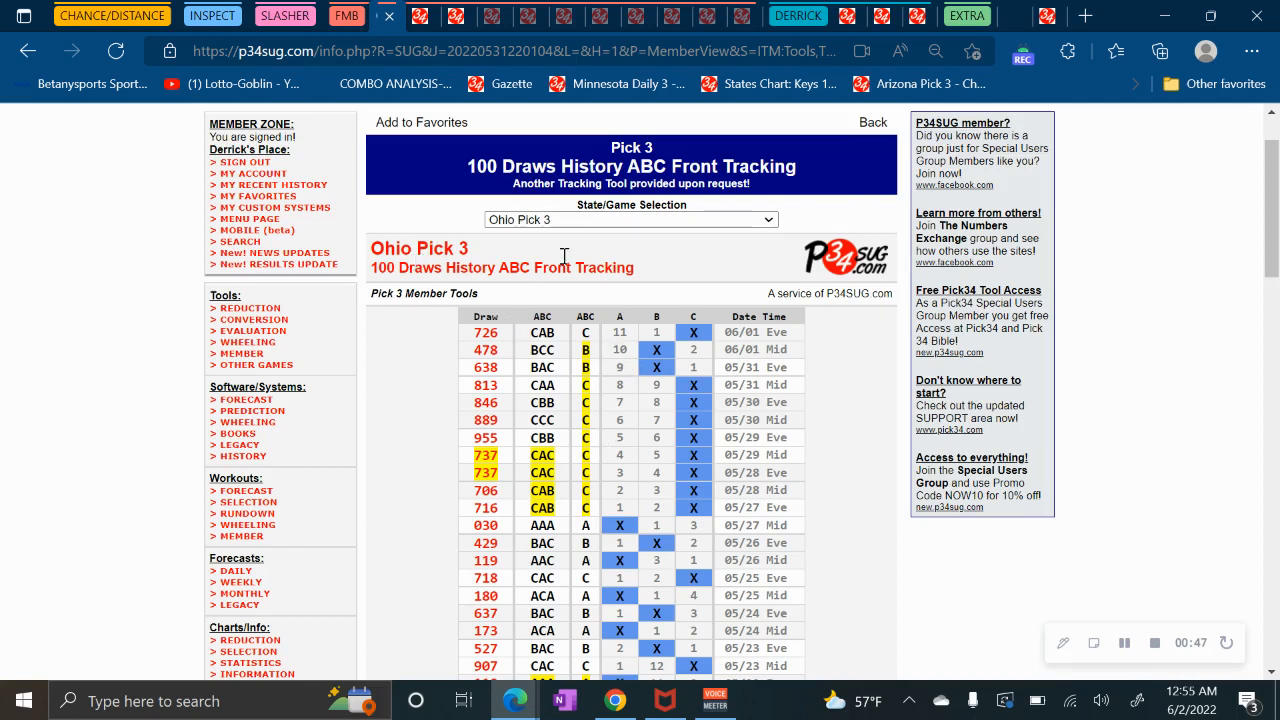
Examine the A, B and C columns and the most recent draw in the Ohio Pick 3 ABC Front Tracking history.
{"action": "double_click", "coordinate": [616, 318]}
{"action": "scroll", "coordinate": [616, 478], "scroll_direction": "down", "scroll_amount": 3}
{"action": "scroll", "coordinate": [616, 470], "scroll_direction": "down", "scroll_amount": 7}
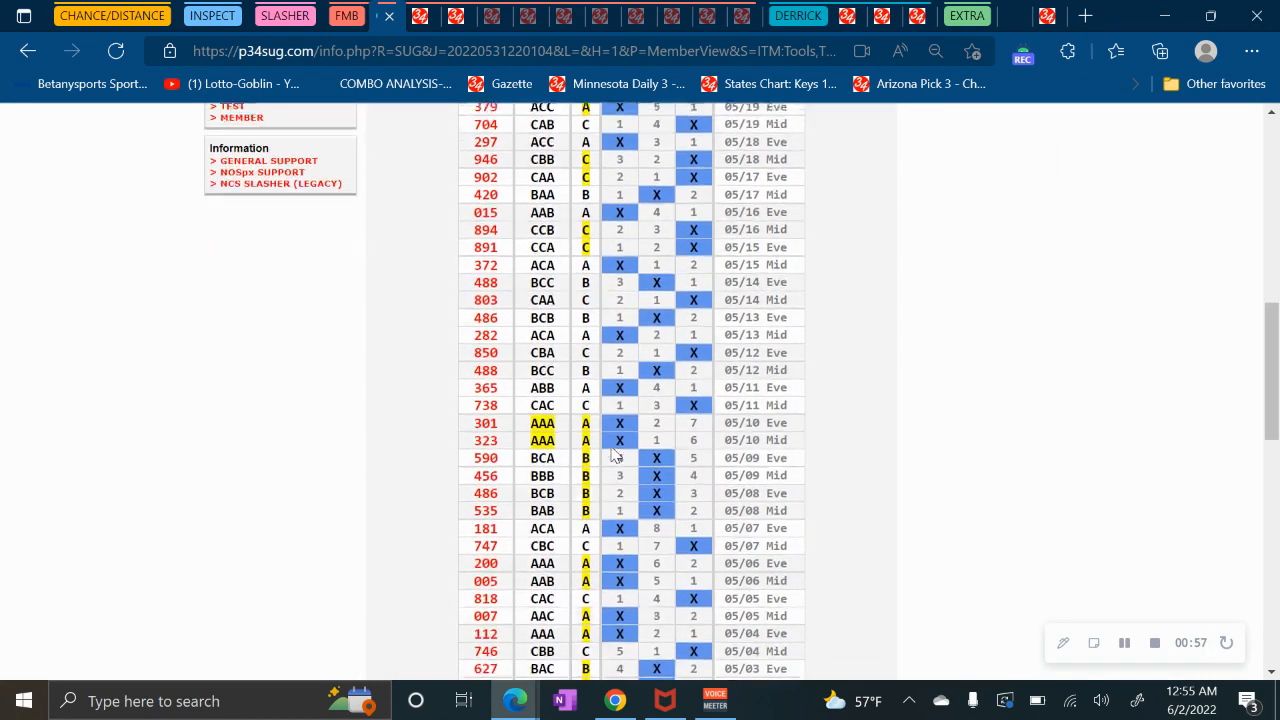
{"action": "scroll", "coordinate": [614, 453], "scroll_direction": "down", "scroll_amount": 4}
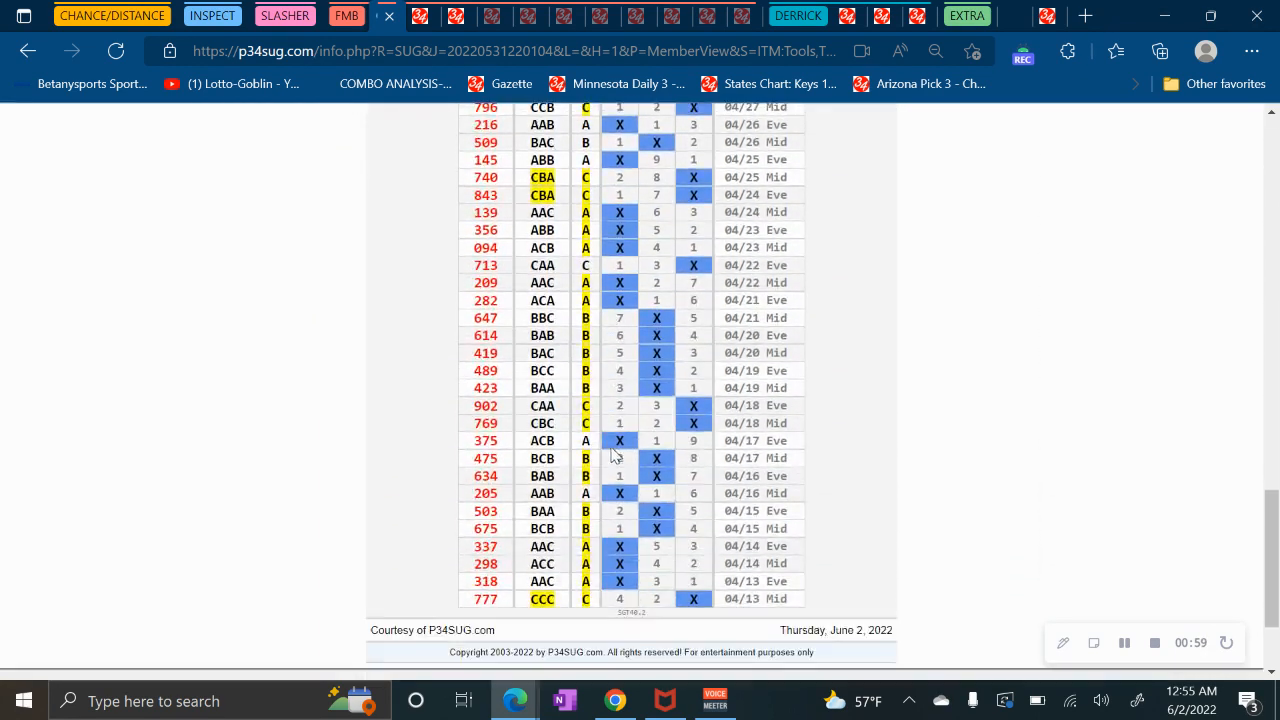
{"action": "scroll", "coordinate": [621, 470], "scroll_direction": "up", "scroll_amount": 6}
{"action": "scroll", "coordinate": [621, 470], "scroll_direction": "up", "scroll_amount": 9}
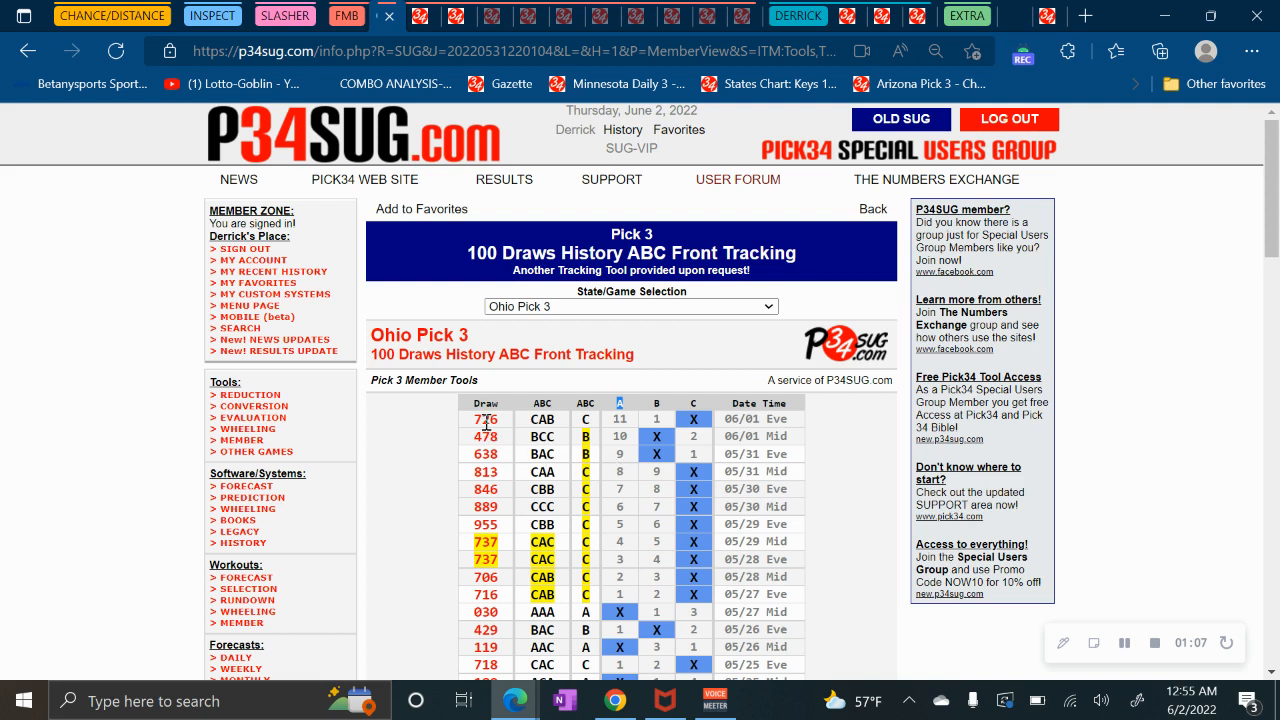
{"action": "left_click_drag", "start_coordinate": [484, 419], "coordinate": [491, 419]}
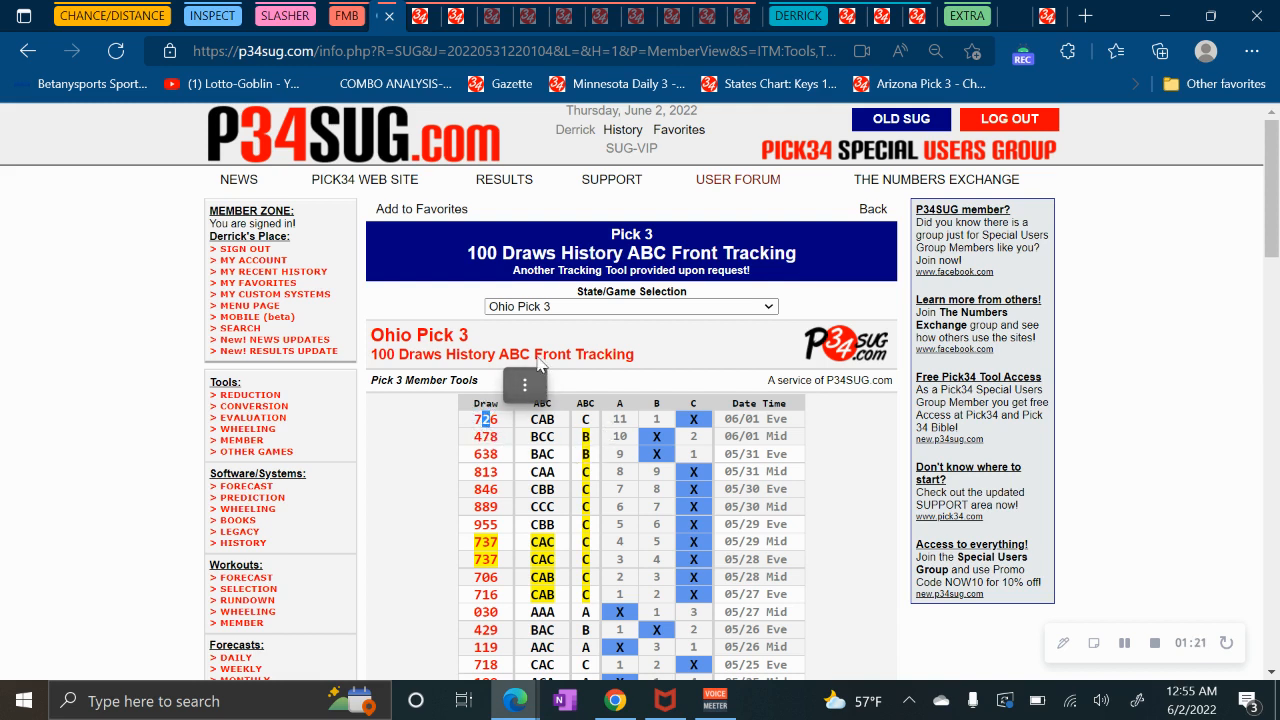
{"action": "left_click", "coordinate": [526, 384]}
{"action": "left_click", "coordinate": [703, 337]}
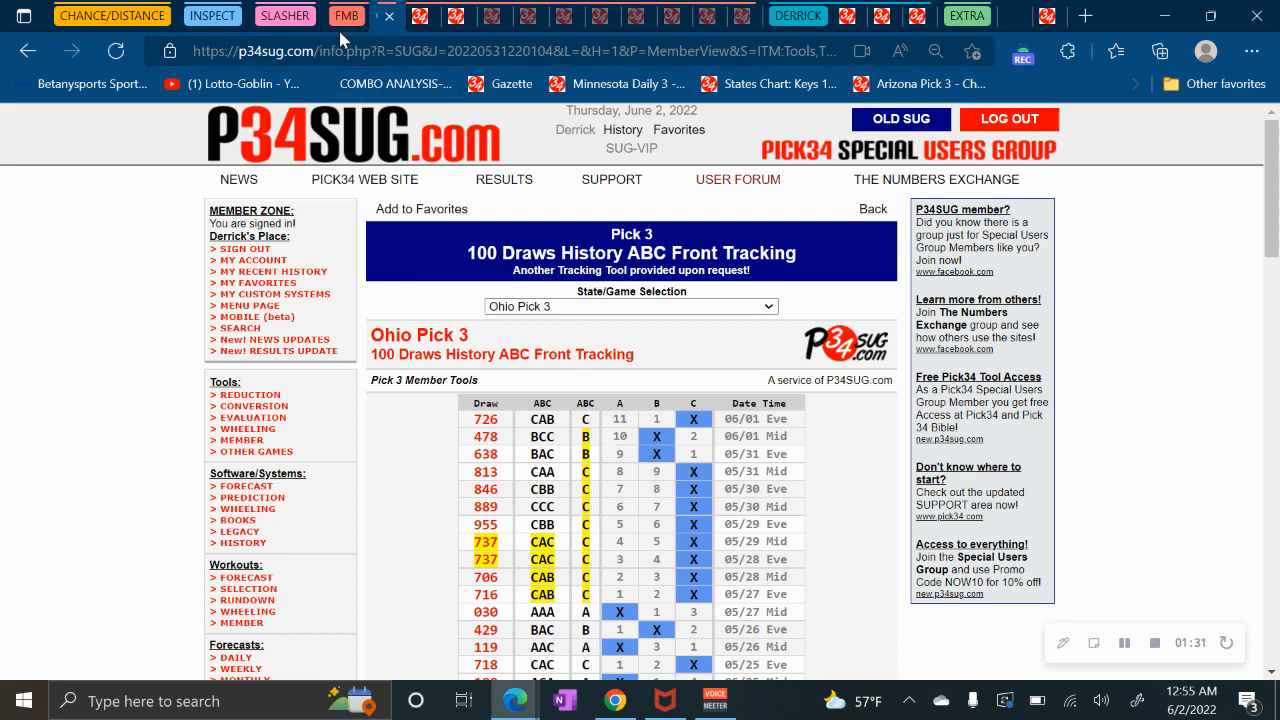
Open the USA Games Due Filter Report from the INSPECT tab group and review the games listed at 1% for Key A.
{"action": "left_click", "coordinate": [224, 18]}
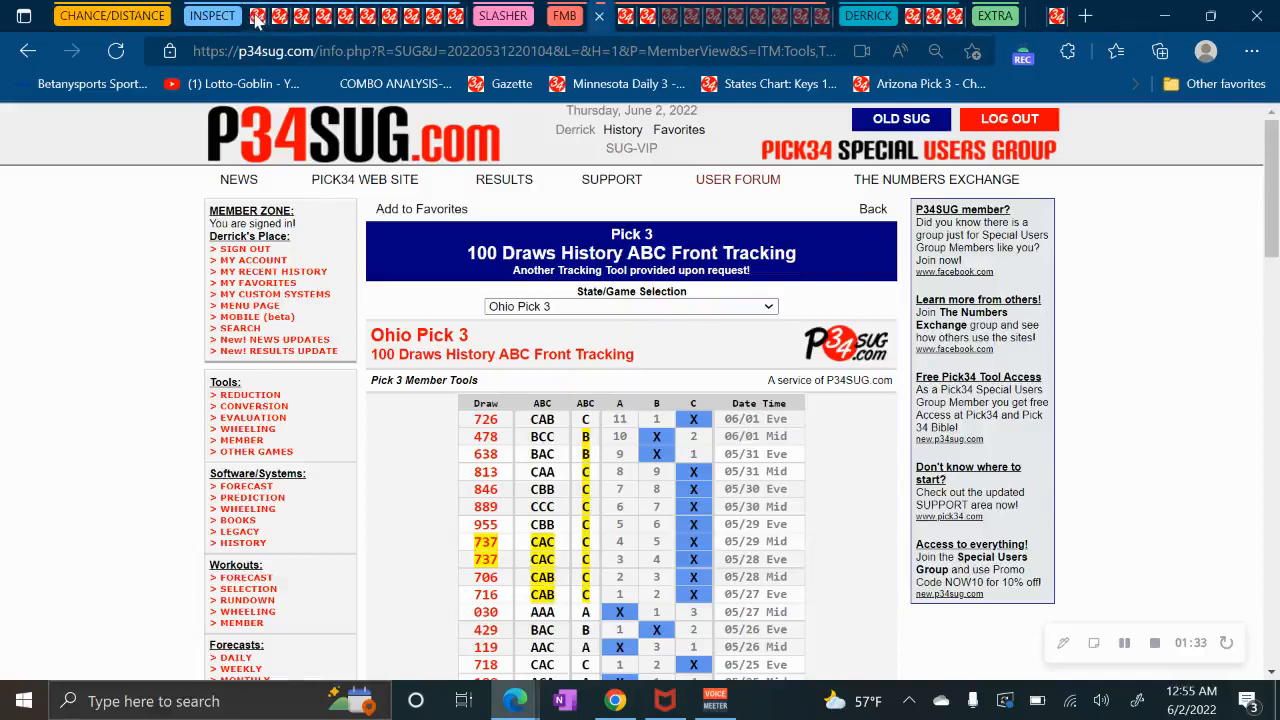
{"action": "left_click", "coordinate": [256, 16]}
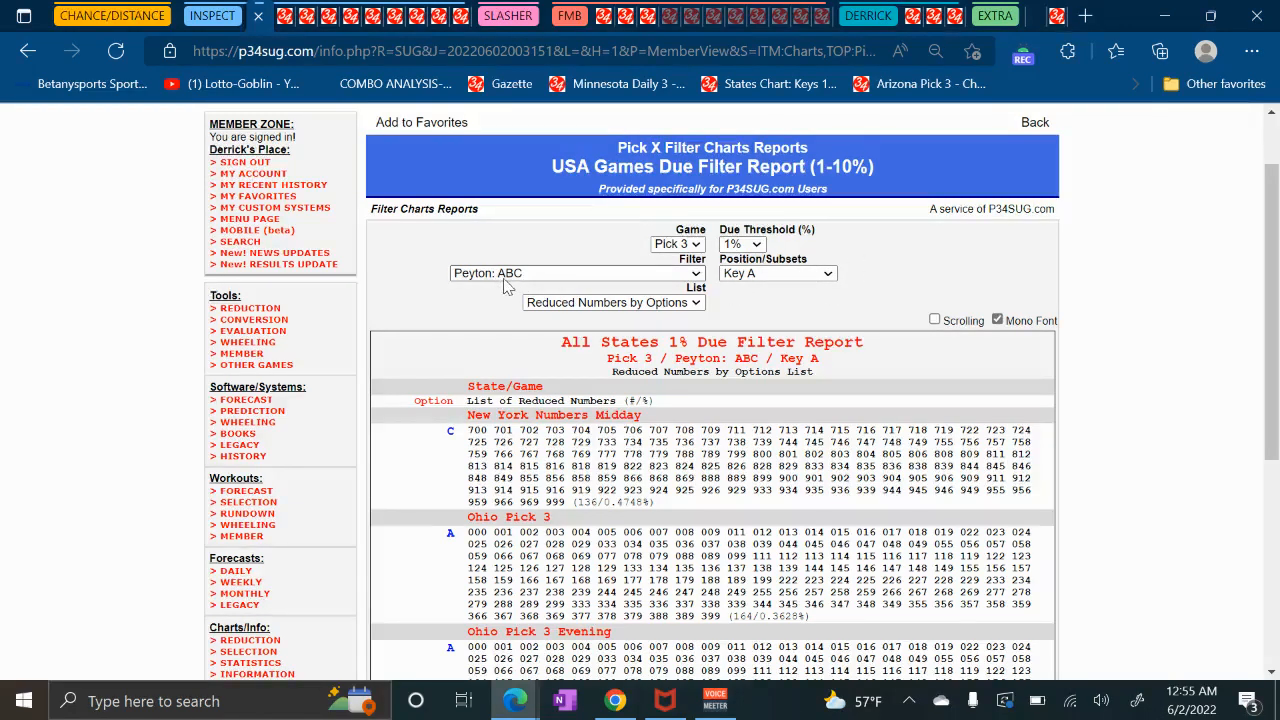
{"action": "scroll", "coordinate": [490, 330], "scroll_direction": "down", "scroll_amount": 2}
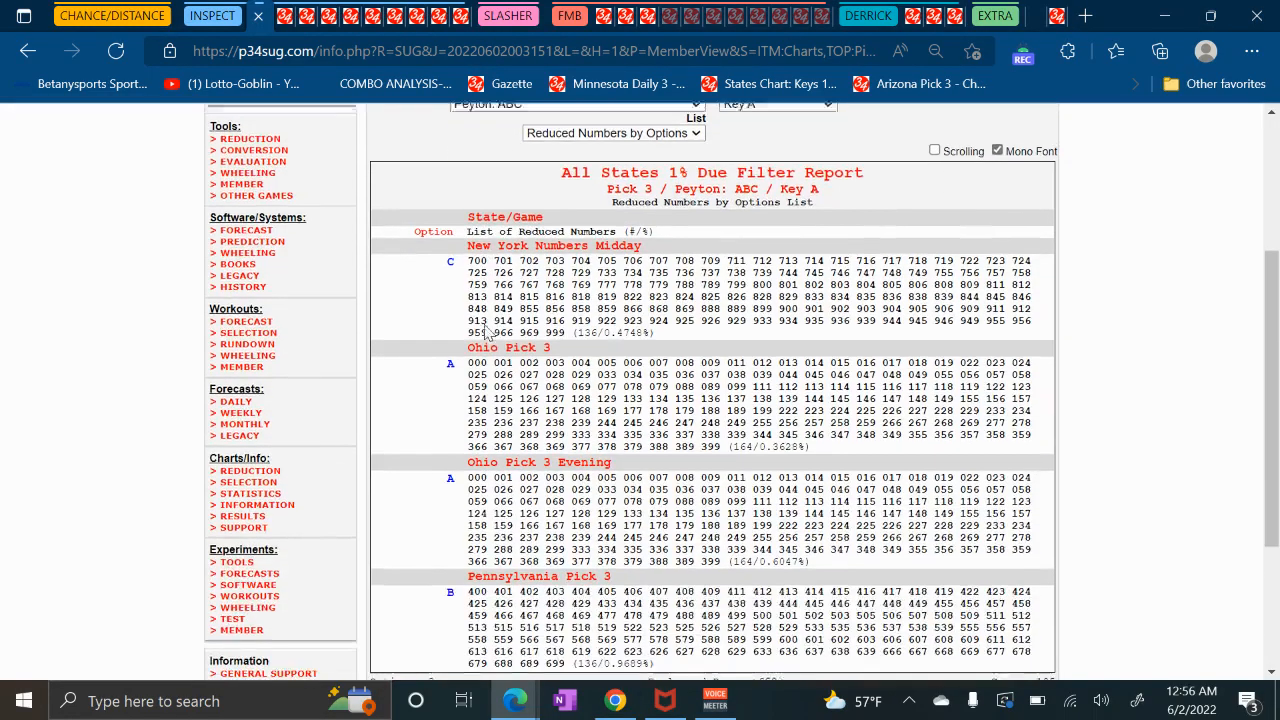
{"action": "scroll", "coordinate": [447, 376], "scroll_direction": "down", "scroll_amount": 1}
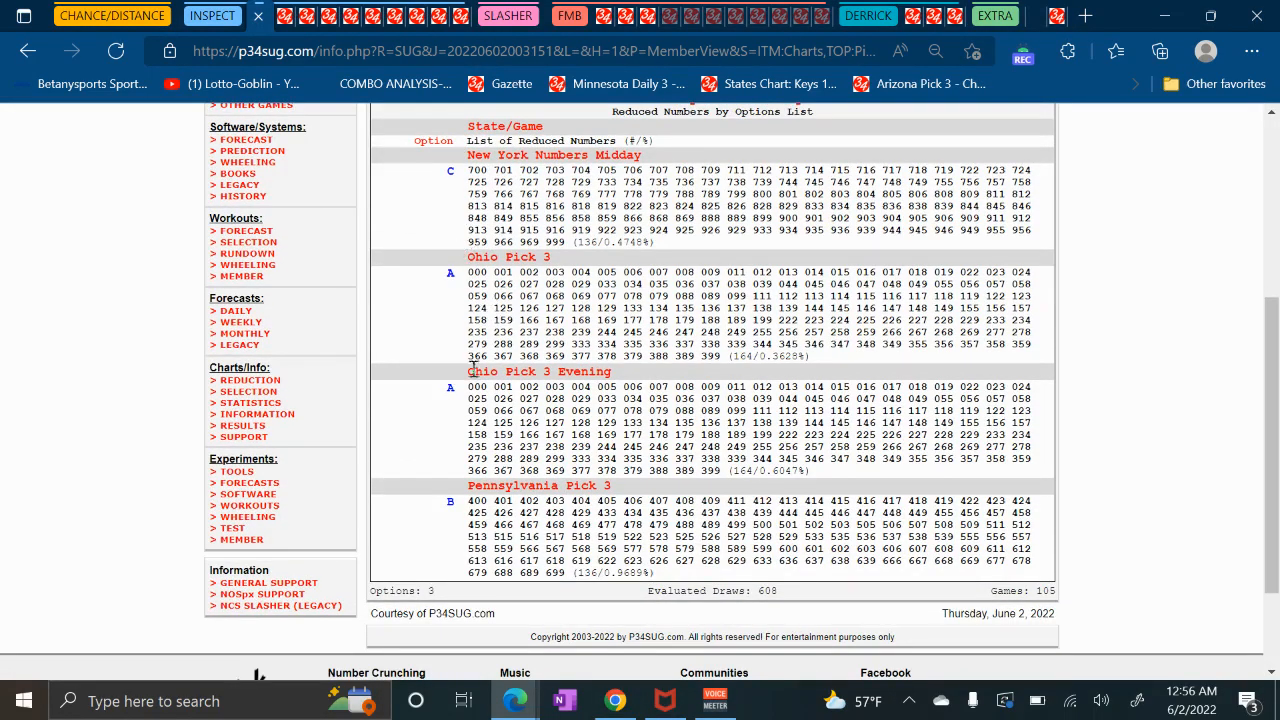
{"action": "scroll", "coordinate": [478, 399], "scroll_direction": "up", "scroll_amount": 1}
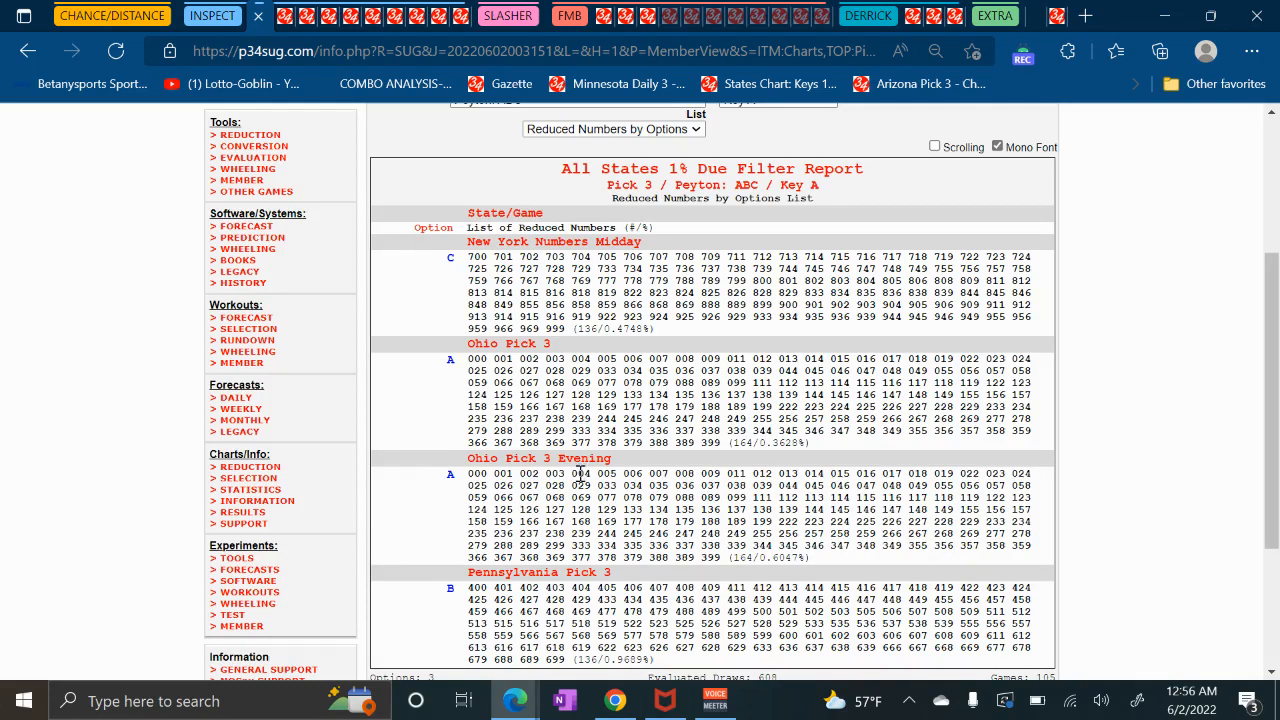
{"action": "scroll", "coordinate": [520, 470], "scroll_direction": "down", "scroll_amount": 1}
{"action": "scroll", "coordinate": [505, 420], "scroll_direction": "up", "scroll_amount": 1}
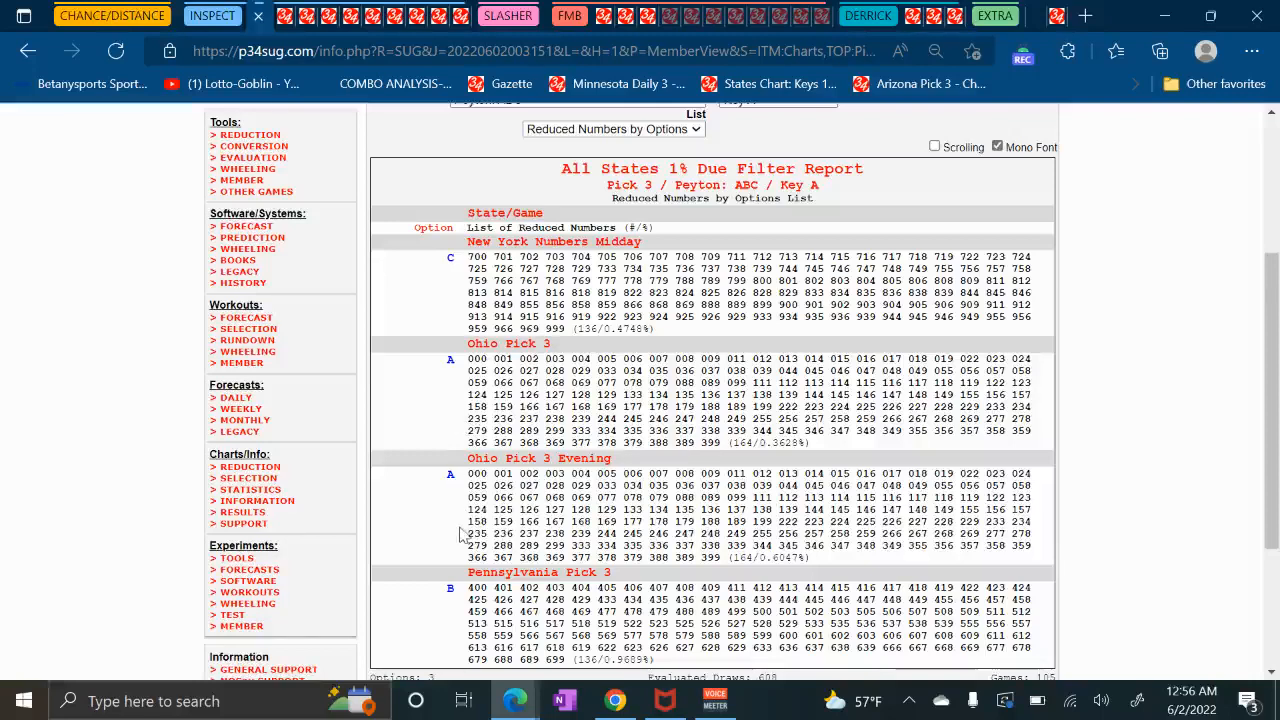
{"action": "scroll", "coordinate": [482, 486], "scroll_direction": "down", "scroll_amount": 1}
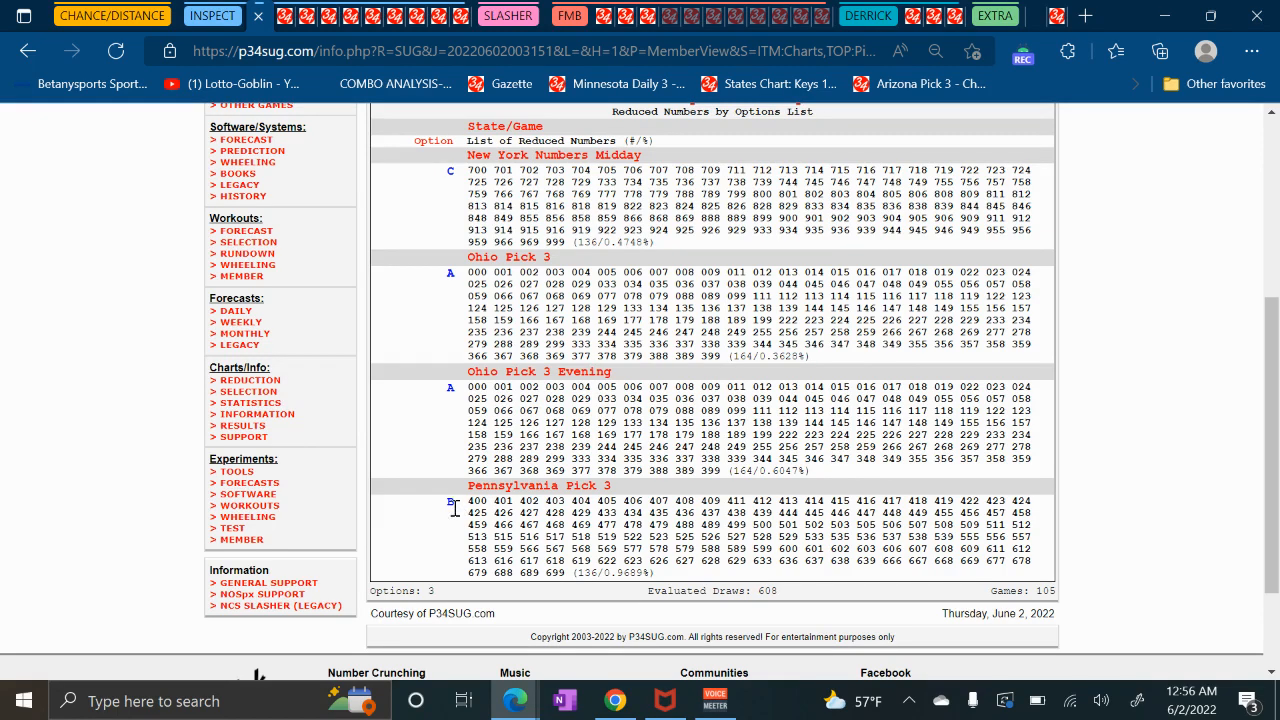
{"action": "scroll", "coordinate": [483, 500], "scroll_direction": "up", "scroll_amount": 2}
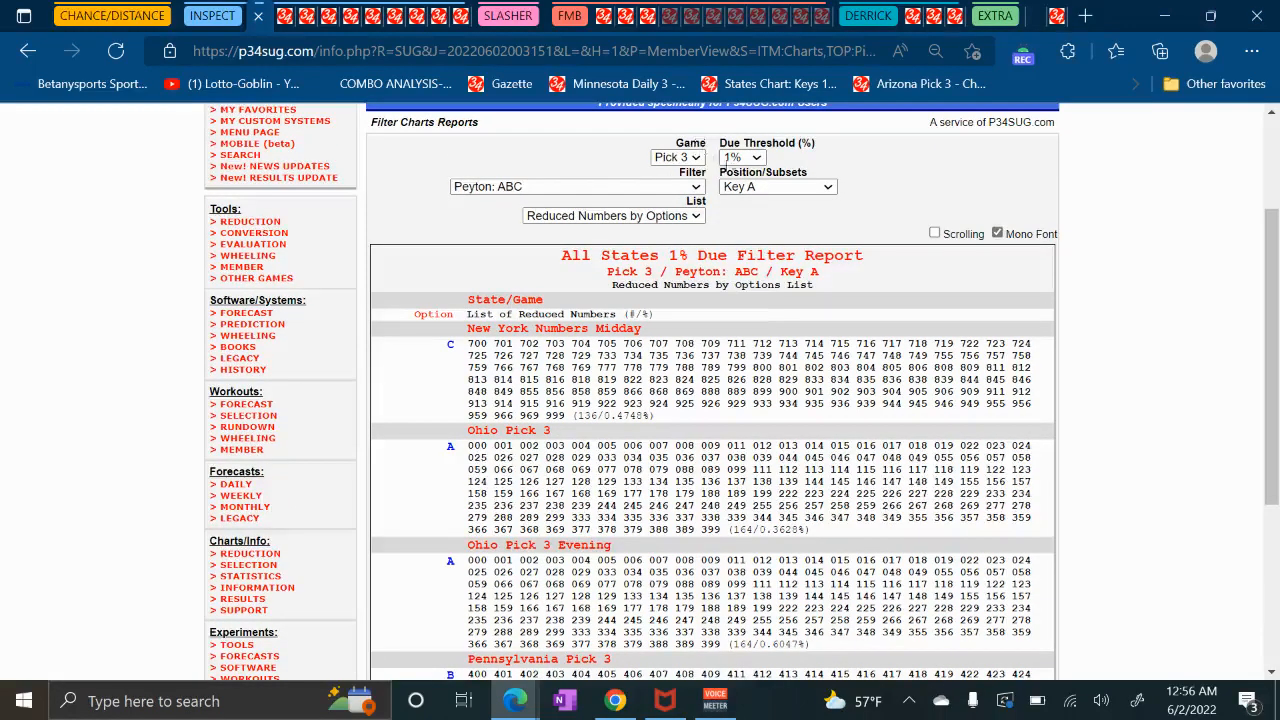
Set the due threshold to 2% and review the state games listed for Key A.
{"action": "left_click", "coordinate": [735, 158]}
{"action": "left_click", "coordinate": [735, 193]}
{"action": "scroll", "coordinate": [1222, 500], "scroll_direction": "down", "scroll_amount": 4}
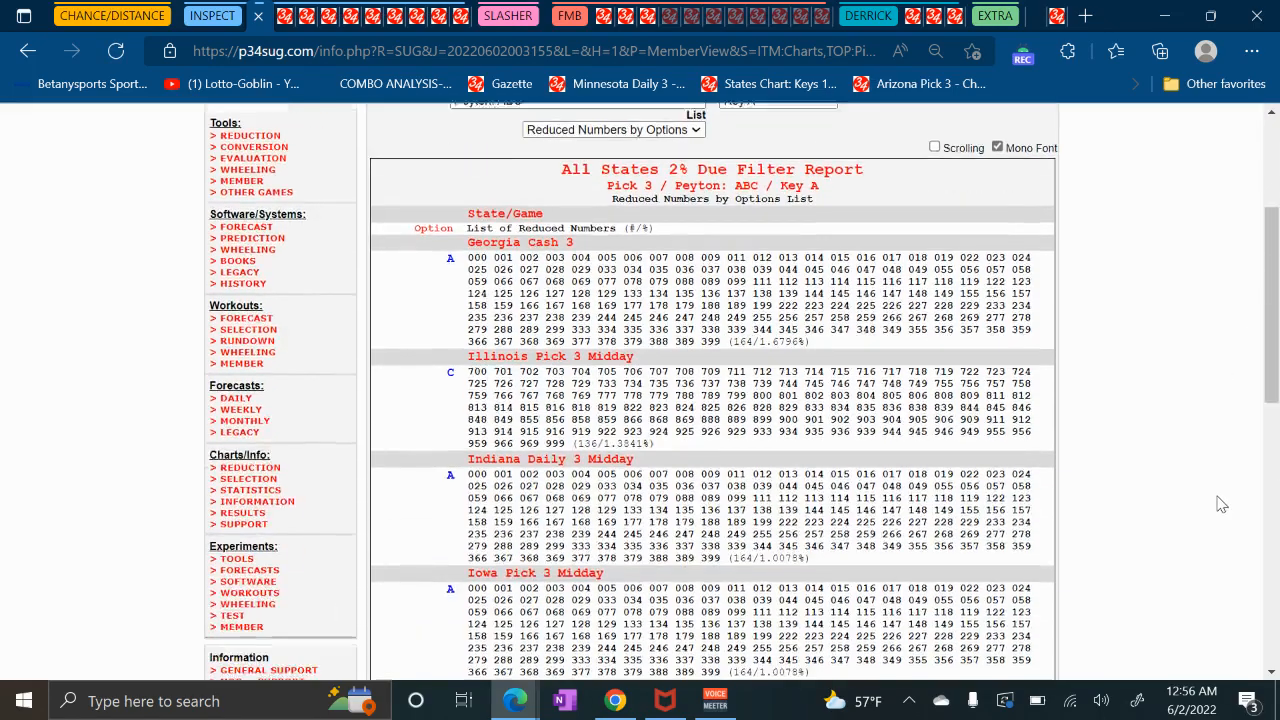
{"action": "scroll", "coordinate": [1097, 523], "scroll_direction": "down", "scroll_amount": 3}
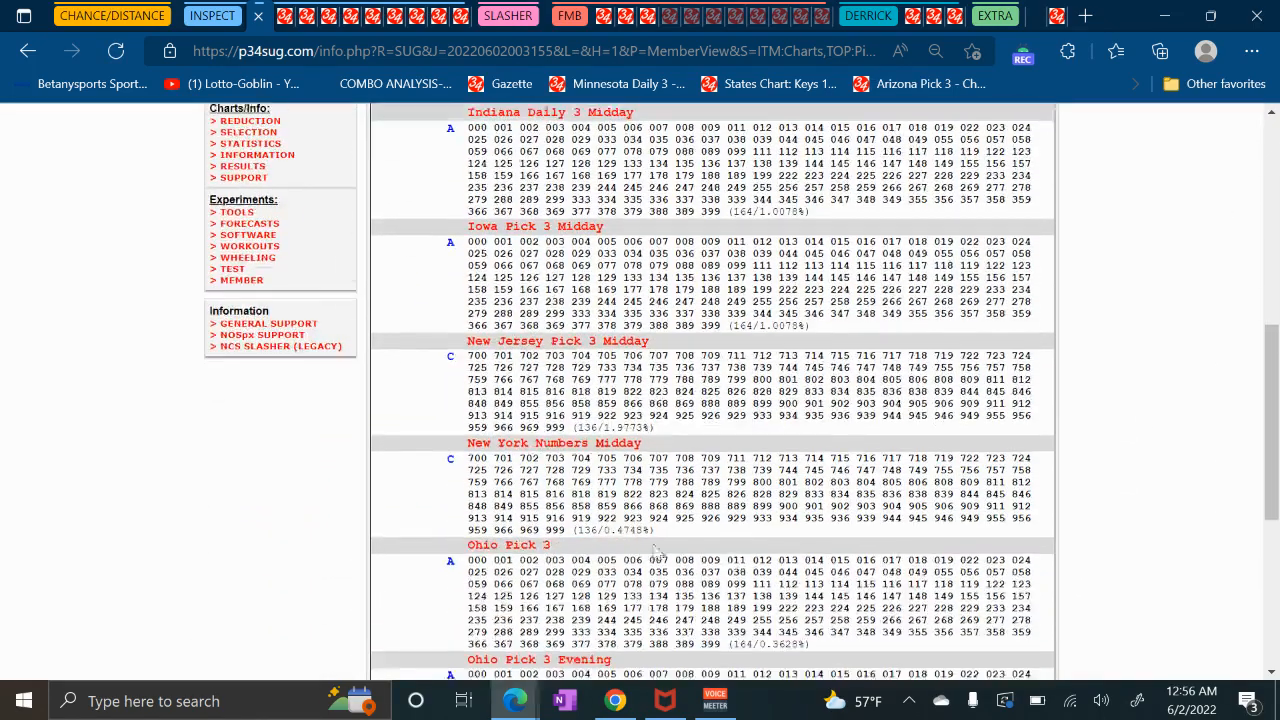
{"action": "scroll", "coordinate": [505, 541], "scroll_direction": "down", "scroll_amount": 3}
{"action": "scroll", "coordinate": [549, 498], "scroll_direction": "up", "scroll_amount": 2}
{"action": "scroll", "coordinate": [549, 498], "scroll_direction": "up", "scroll_amount": 5}
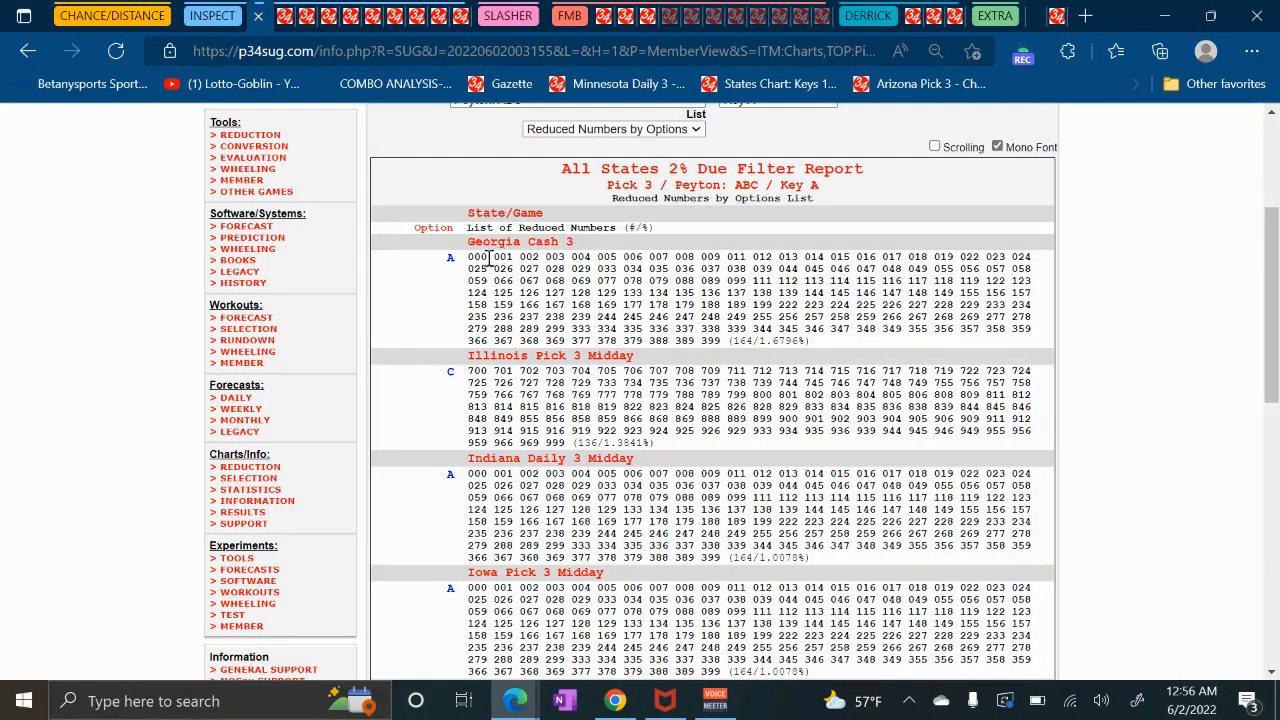
{"action": "scroll", "coordinate": [520, 273], "scroll_direction": "up", "scroll_amount": 2}
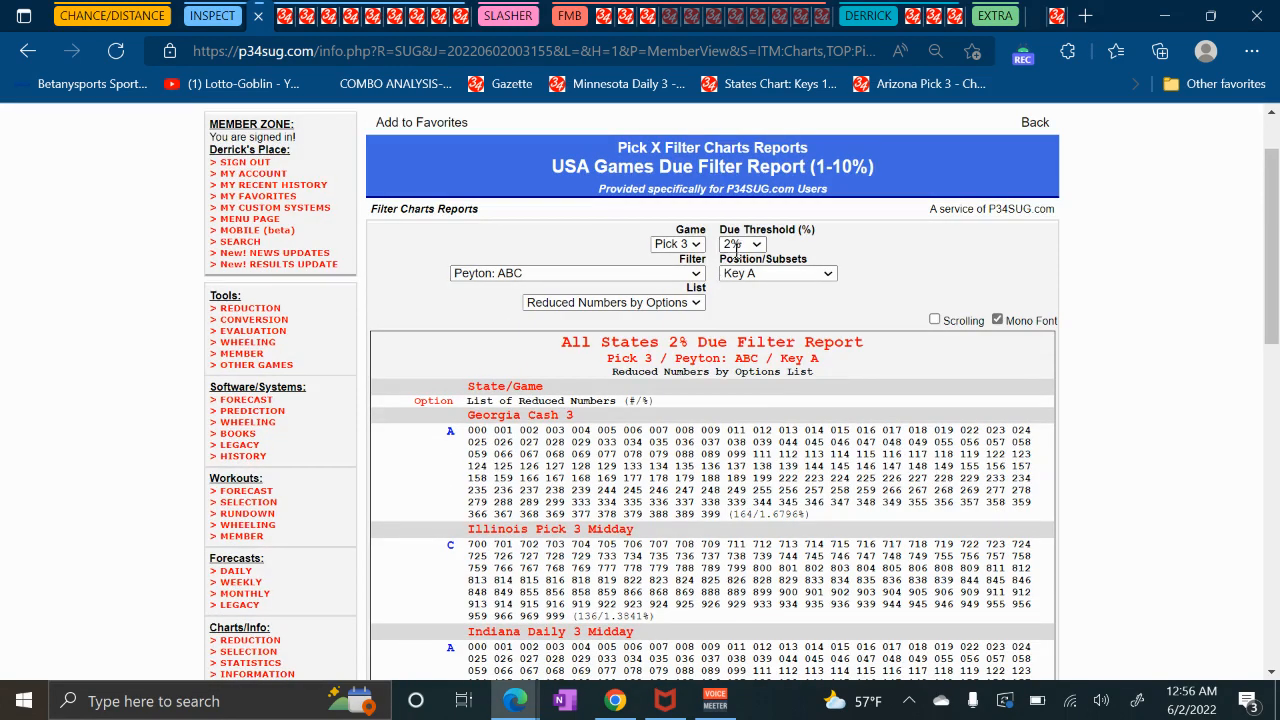
Set the due threshold to 1% with the position at Key B, and review the state games in the report.
{"action": "left_click", "coordinate": [740, 244]}
{"action": "left_click", "coordinate": [733, 258]}
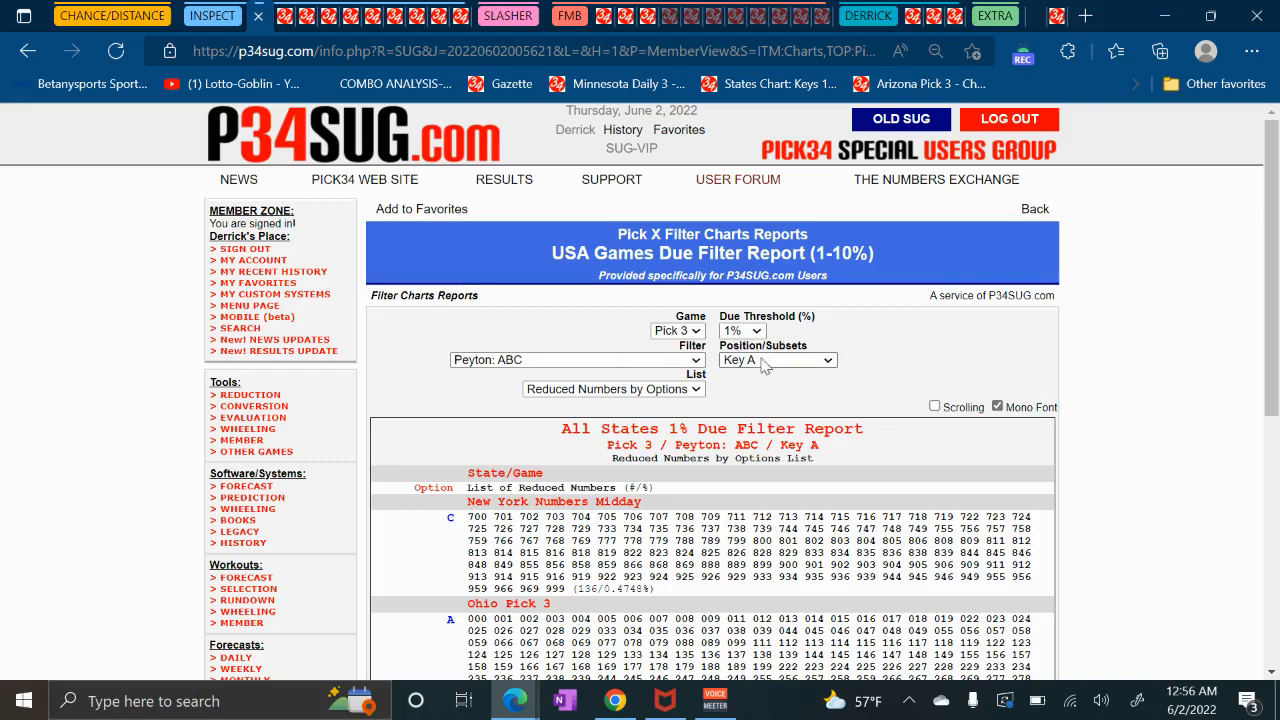
{"action": "left_click", "coordinate": [740, 366]}
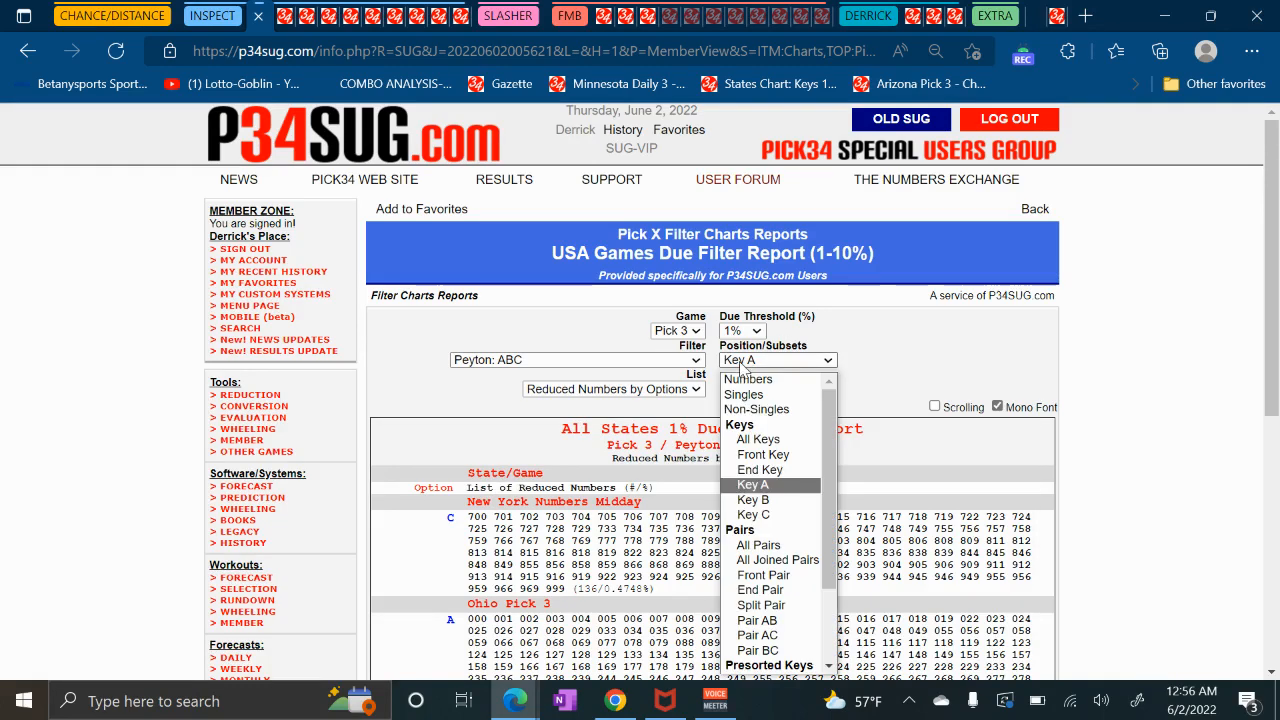
{"action": "left_click", "coordinate": [750, 500]}
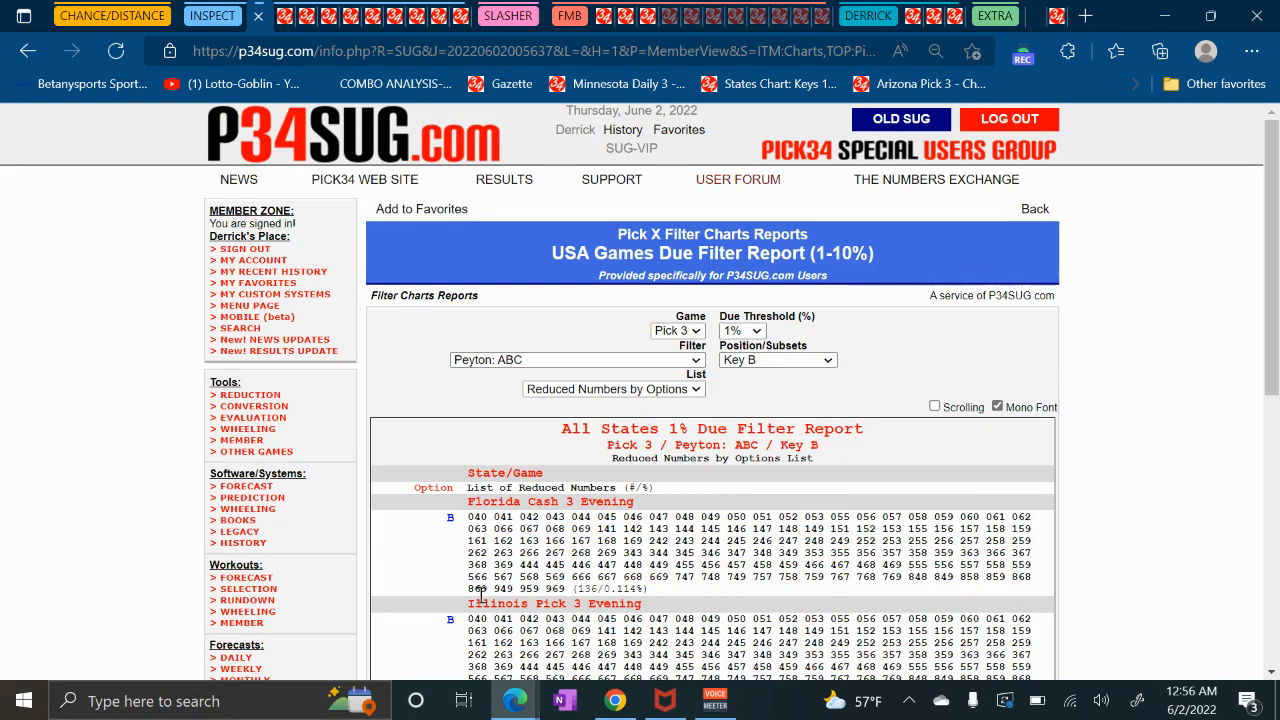
{"action": "scroll", "coordinate": [485, 508], "scroll_direction": "down", "scroll_amount": 3}
{"action": "scroll", "coordinate": [484, 508], "scroll_direction": "down", "scroll_amount": 2}
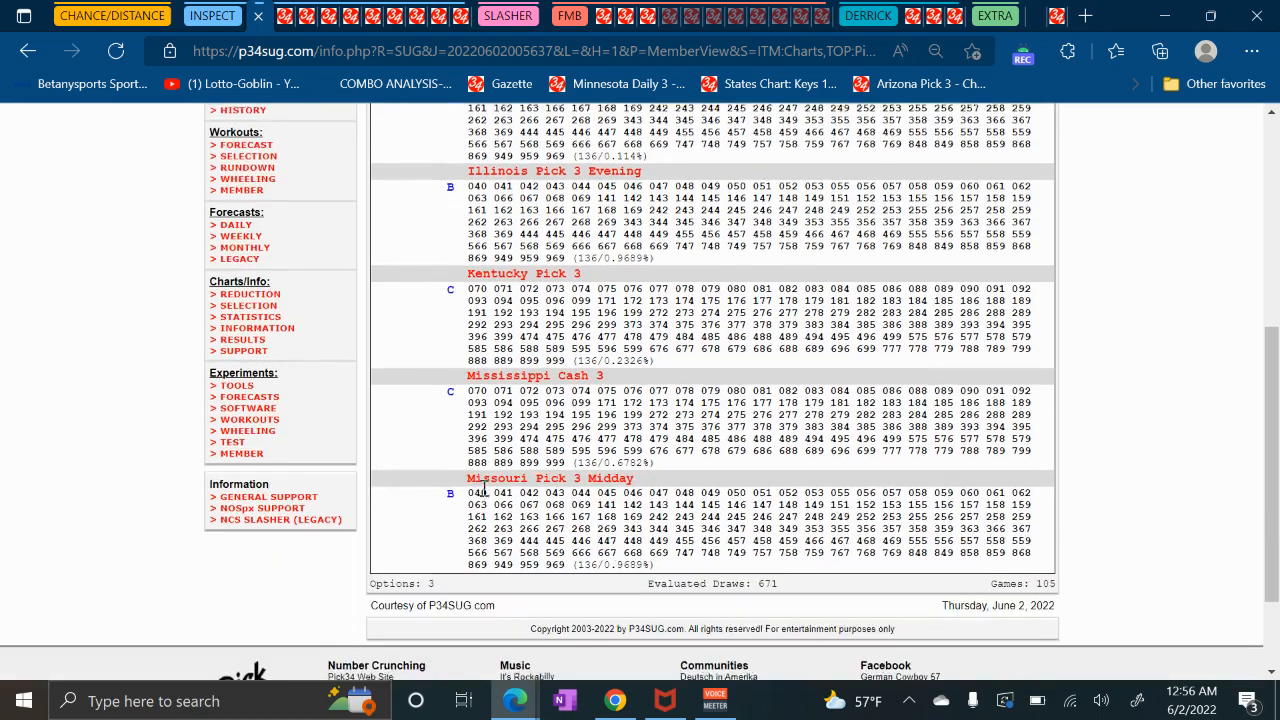
{"action": "scroll", "coordinate": [483, 512], "scroll_direction": "up", "scroll_amount": 3}
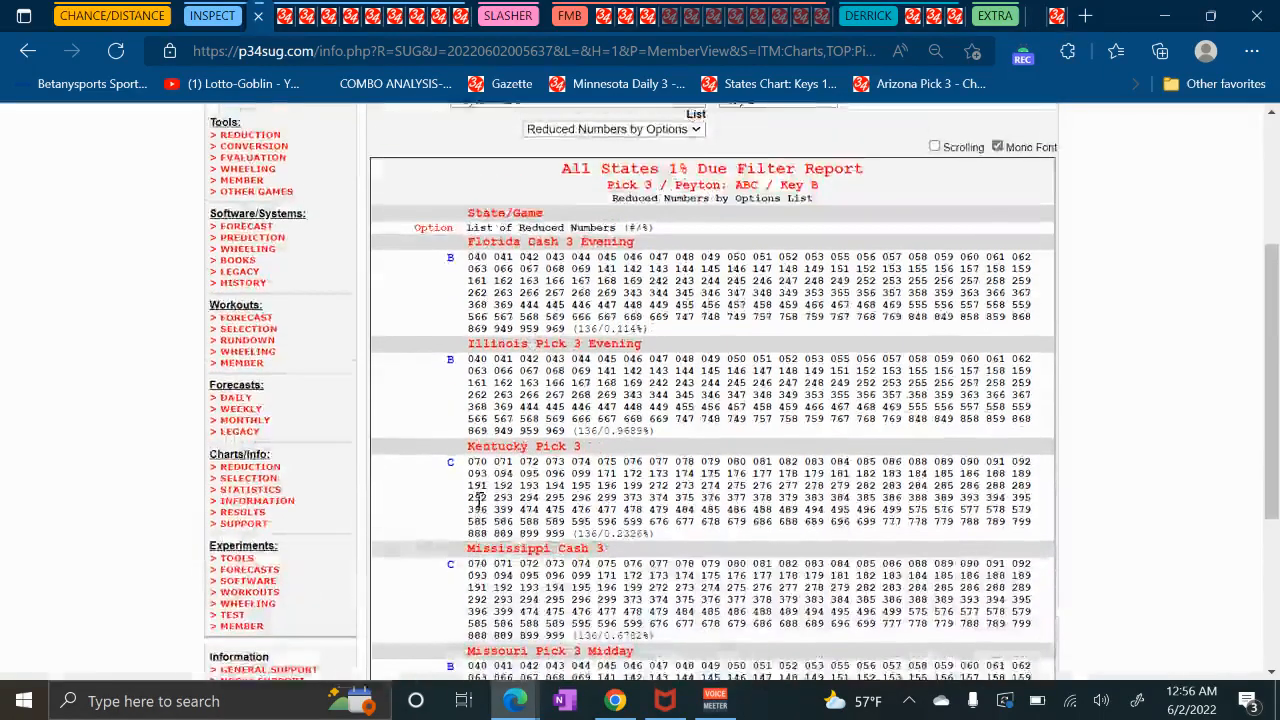
{"action": "scroll", "coordinate": [449, 462], "scroll_direction": "down", "scroll_amount": 2}
{"action": "scroll", "coordinate": [548, 334], "scroll_direction": "up", "scroll_amount": 2}
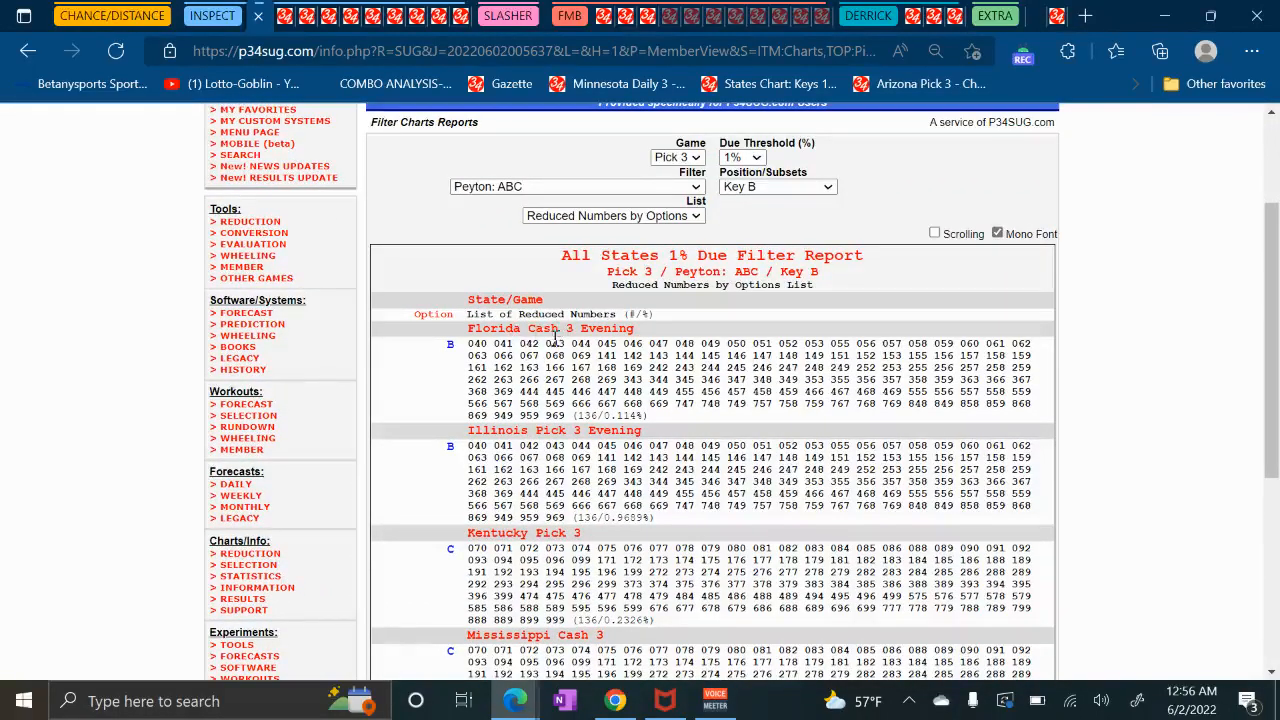
{"action": "scroll", "coordinate": [586, 460], "scroll_direction": "down", "scroll_amount": 2}
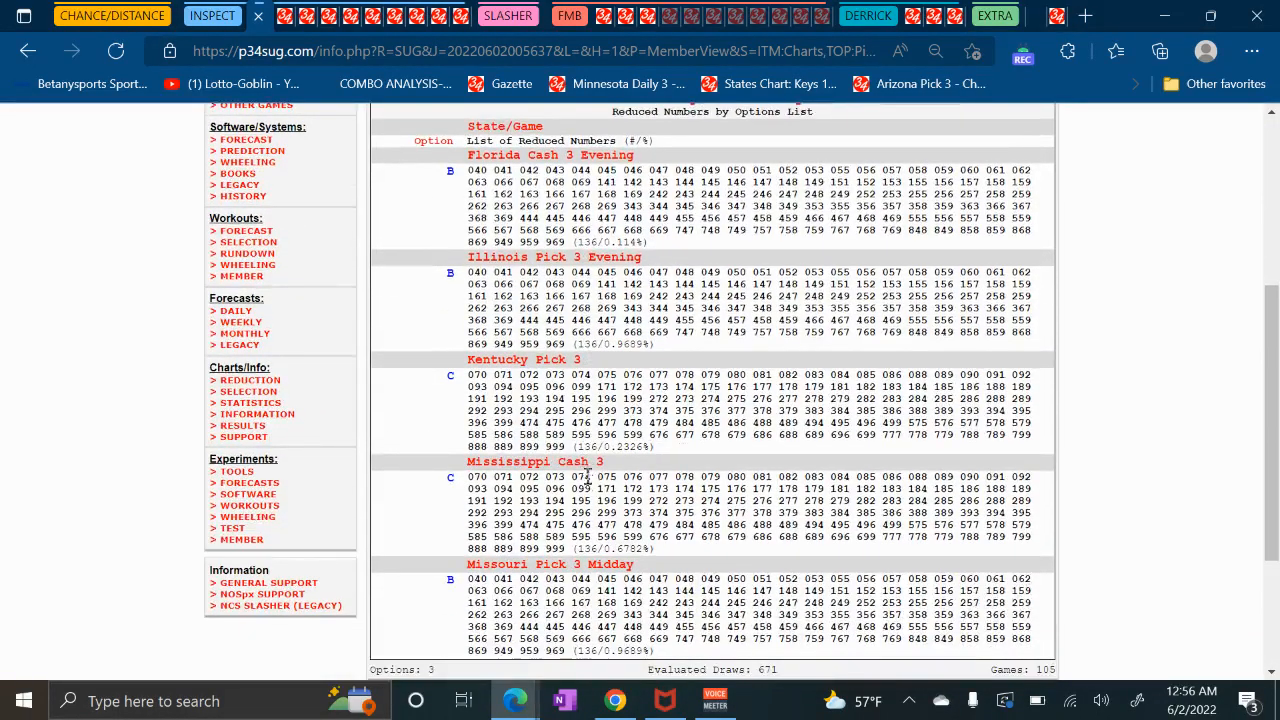
{"action": "scroll", "coordinate": [562, 460], "scroll_direction": "up", "scroll_amount": 3}
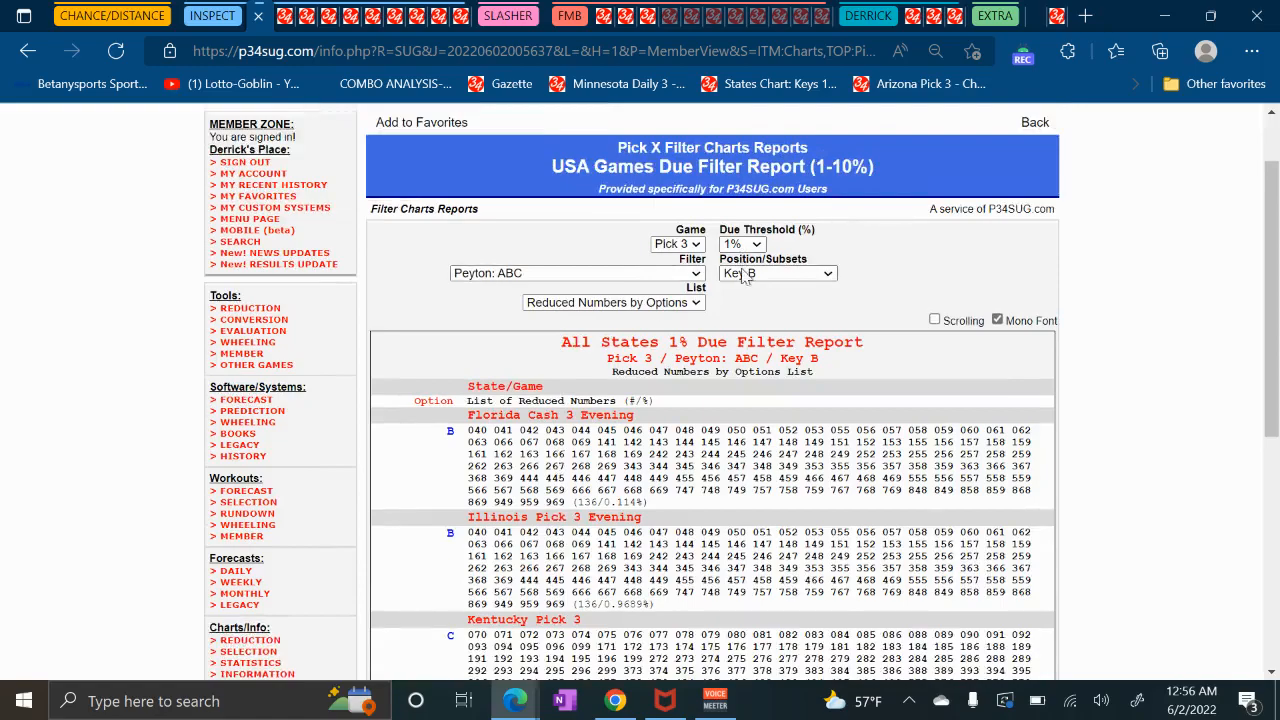
Set the report's position to Key A and review the games listed at the 1% threshold.
{"action": "left_click", "coordinate": [742, 276]}
{"action": "left_click", "coordinate": [738, 398]}
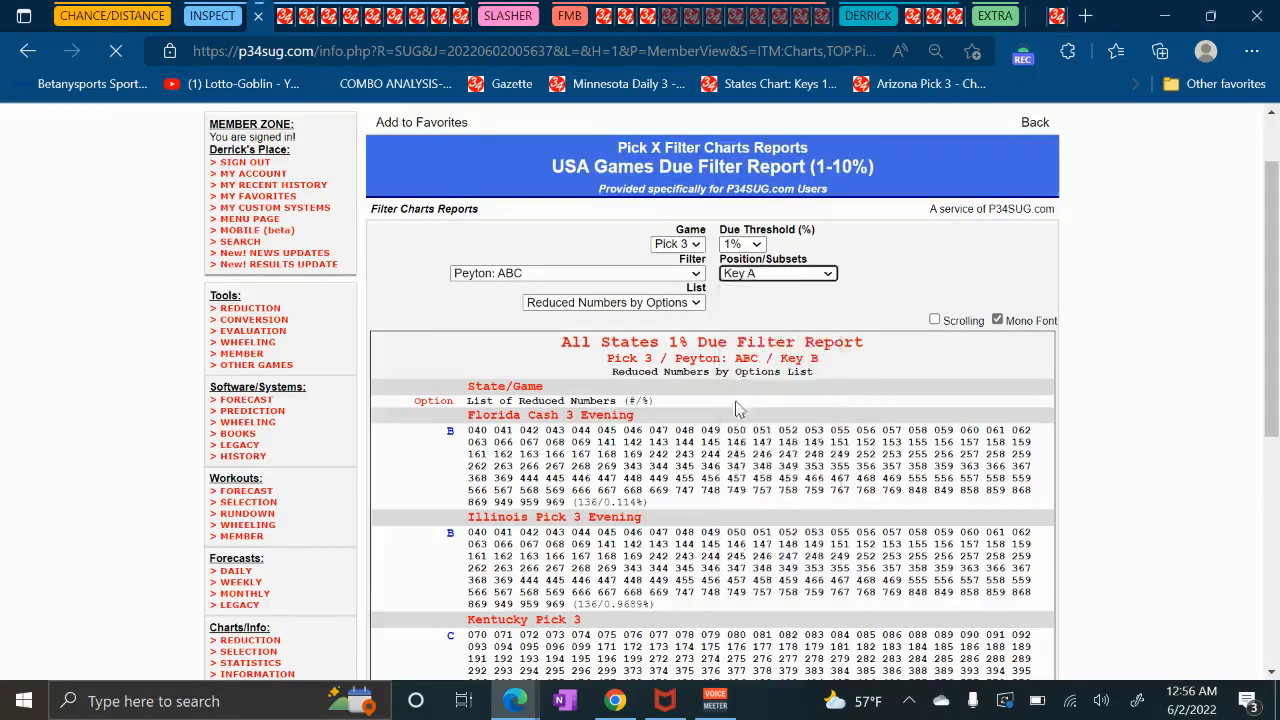
{"action": "scroll", "coordinate": [575, 470], "scroll_direction": "down", "scroll_amount": 3}
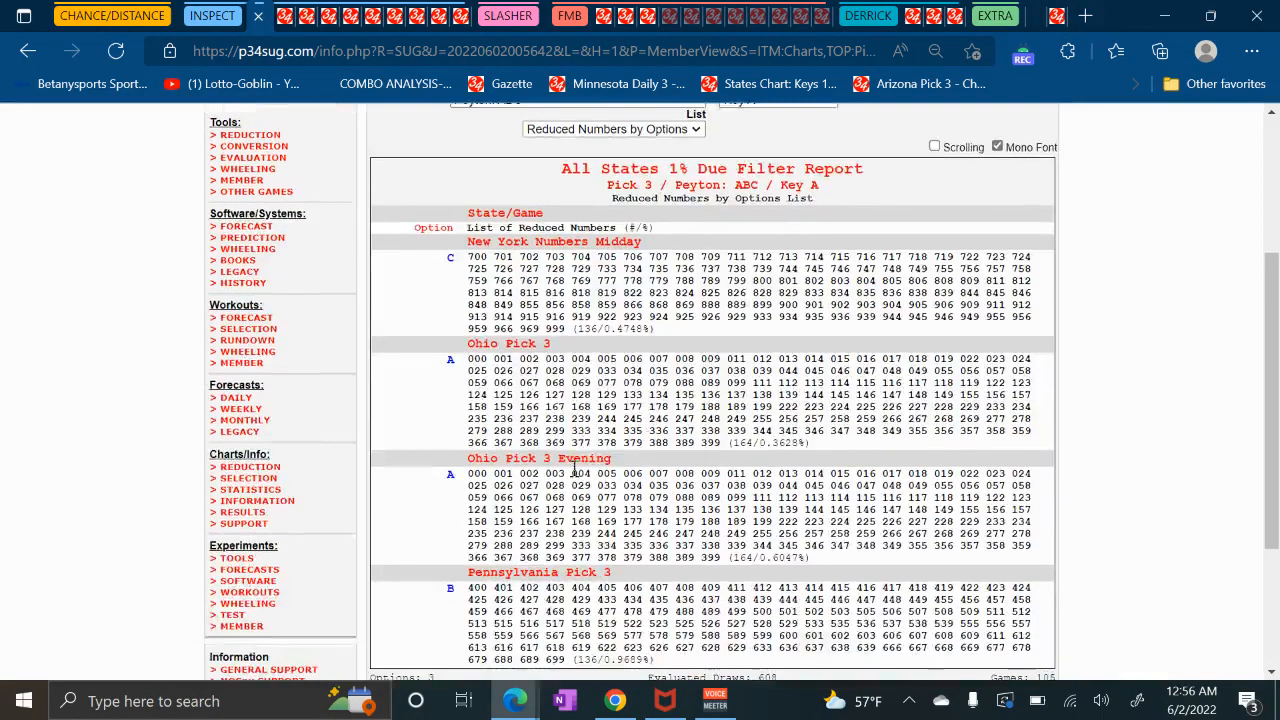
{"action": "scroll", "coordinate": [575, 470], "scroll_direction": "down", "scroll_amount": 1}
{"action": "scroll", "coordinate": [620, 300], "scroll_direction": "up", "scroll_amount": 2}
Raise the Key A report's due threshold to 2%.
{"action": "left_click", "coordinate": [738, 158]}
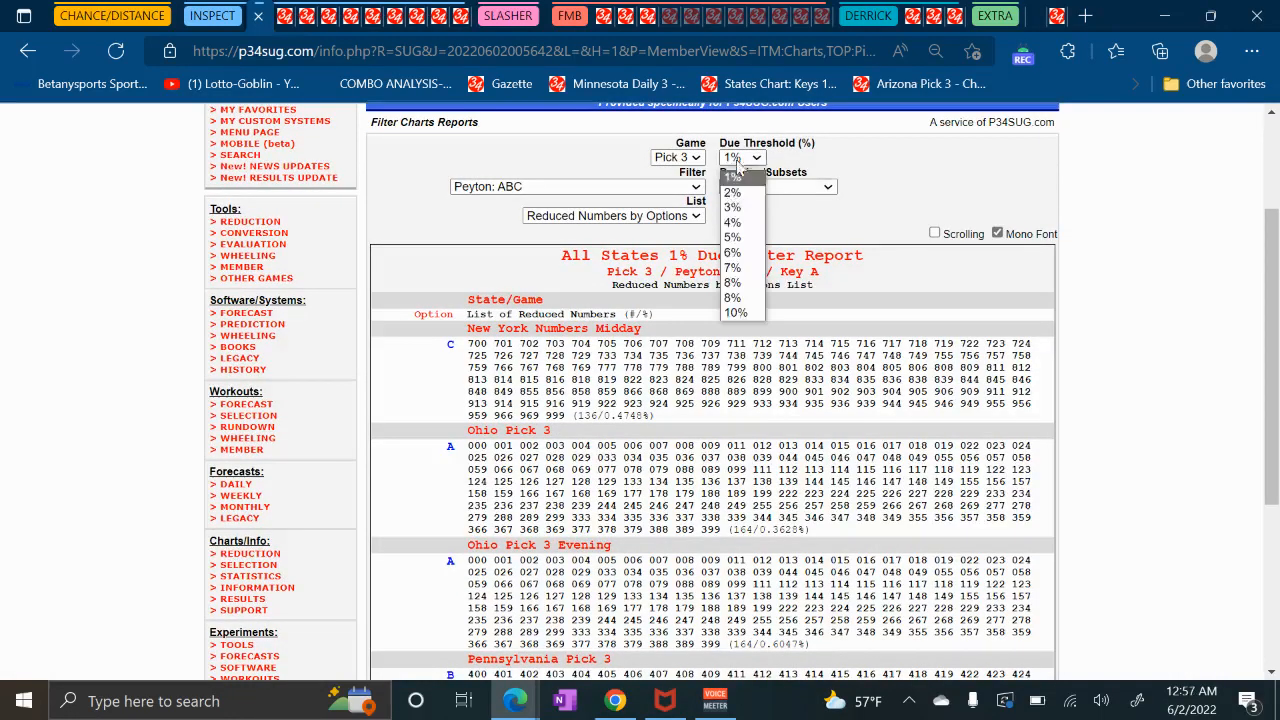
{"action": "left_click", "coordinate": [733, 192]}
{"action": "scroll", "coordinate": [557, 430], "scroll_direction": "down", "scroll_amount": 2}
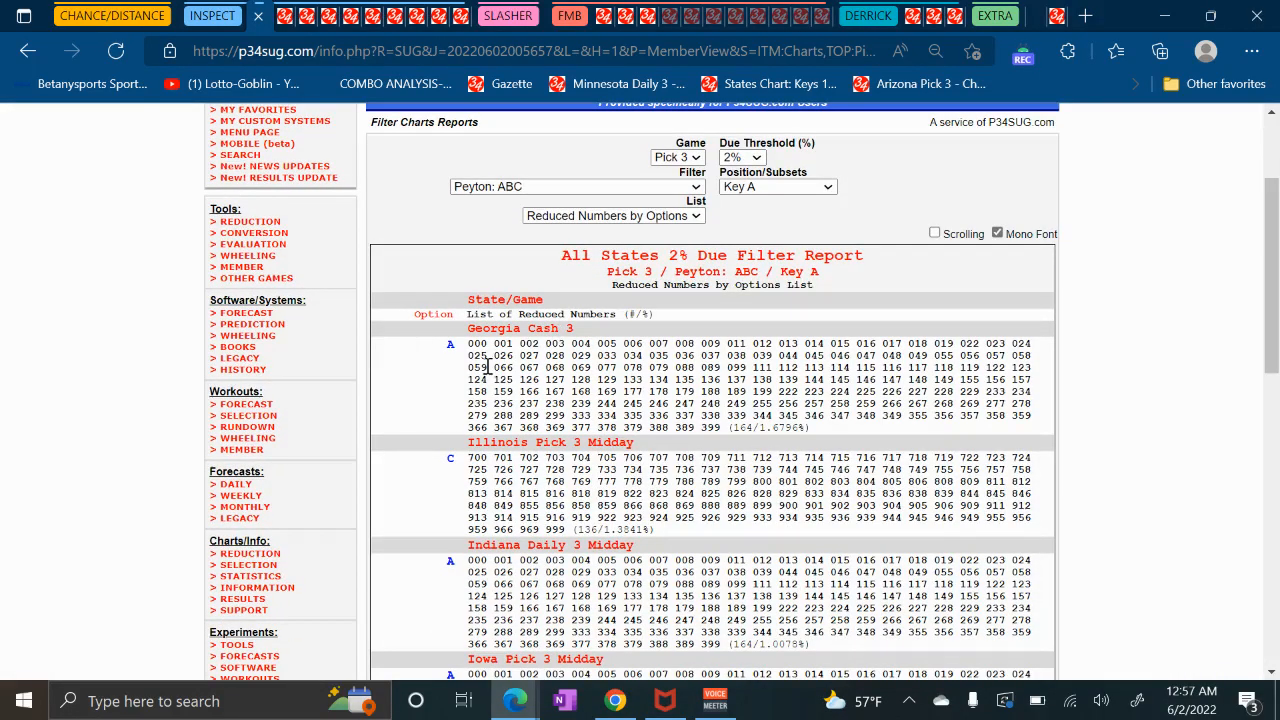
Look through the ABC Middle and End Tracking pages in the FMB tab group and return to the ABC Front Tracking page.
{"action": "left_click", "coordinate": [622, 20]}
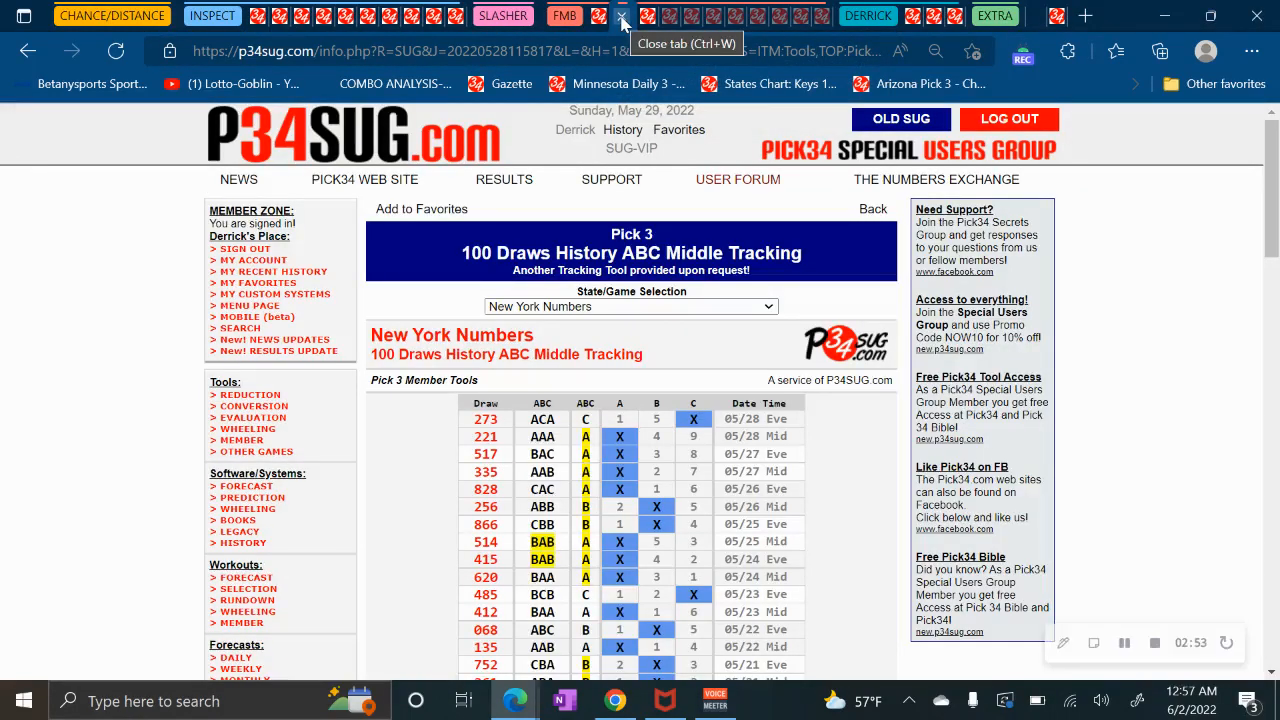
{"action": "left_click", "coordinate": [598, 16]}
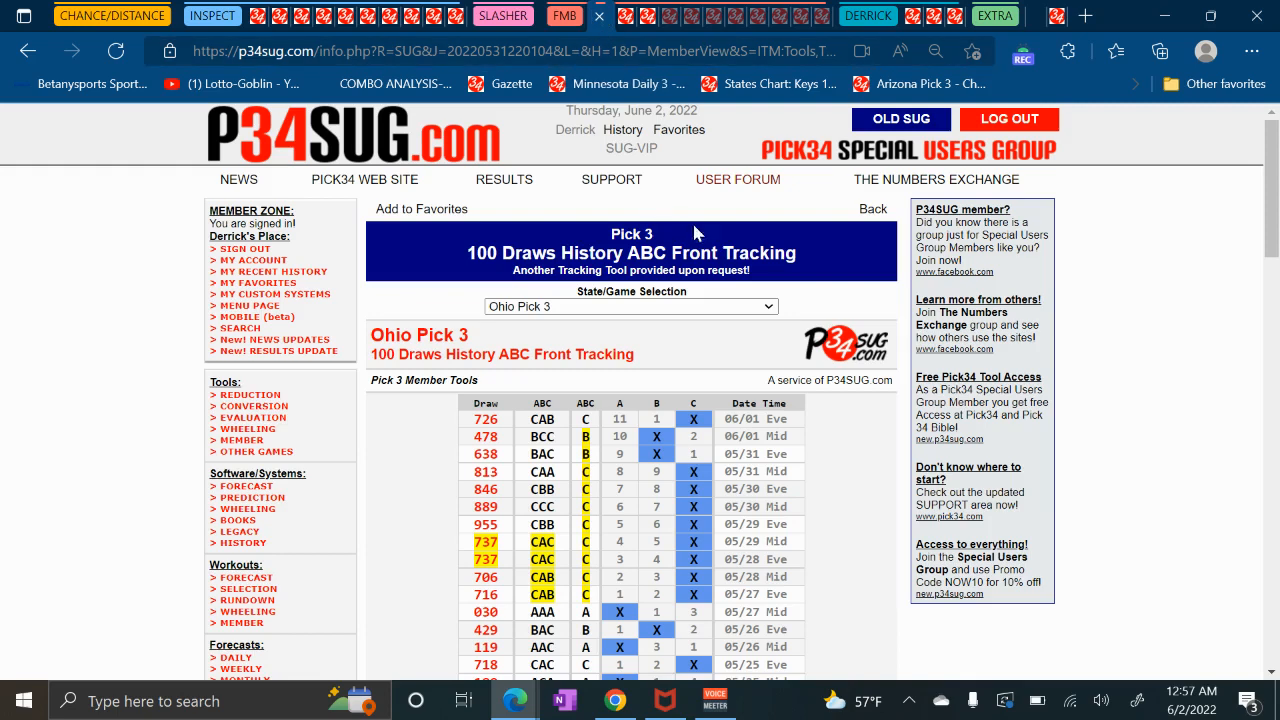
{"action": "left_click", "coordinate": [626, 18]}
{"action": "left_click", "coordinate": [641, 22]}
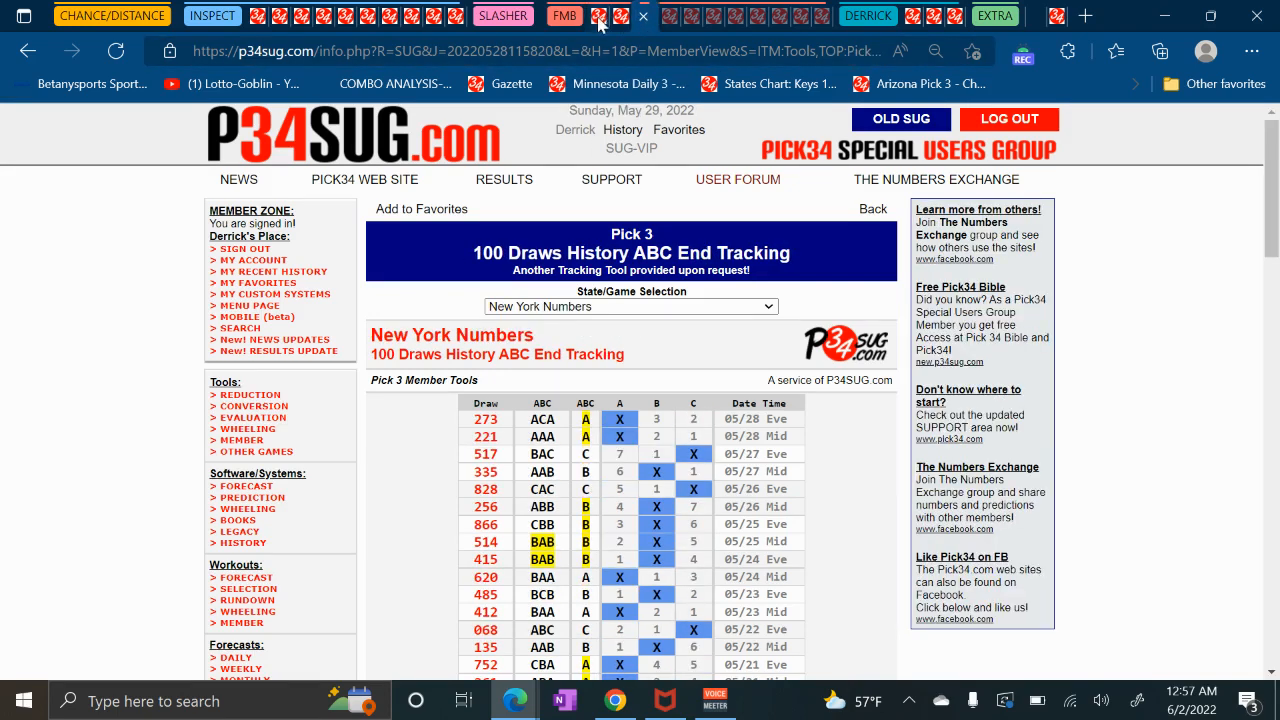
{"action": "left_click", "coordinate": [599, 17]}
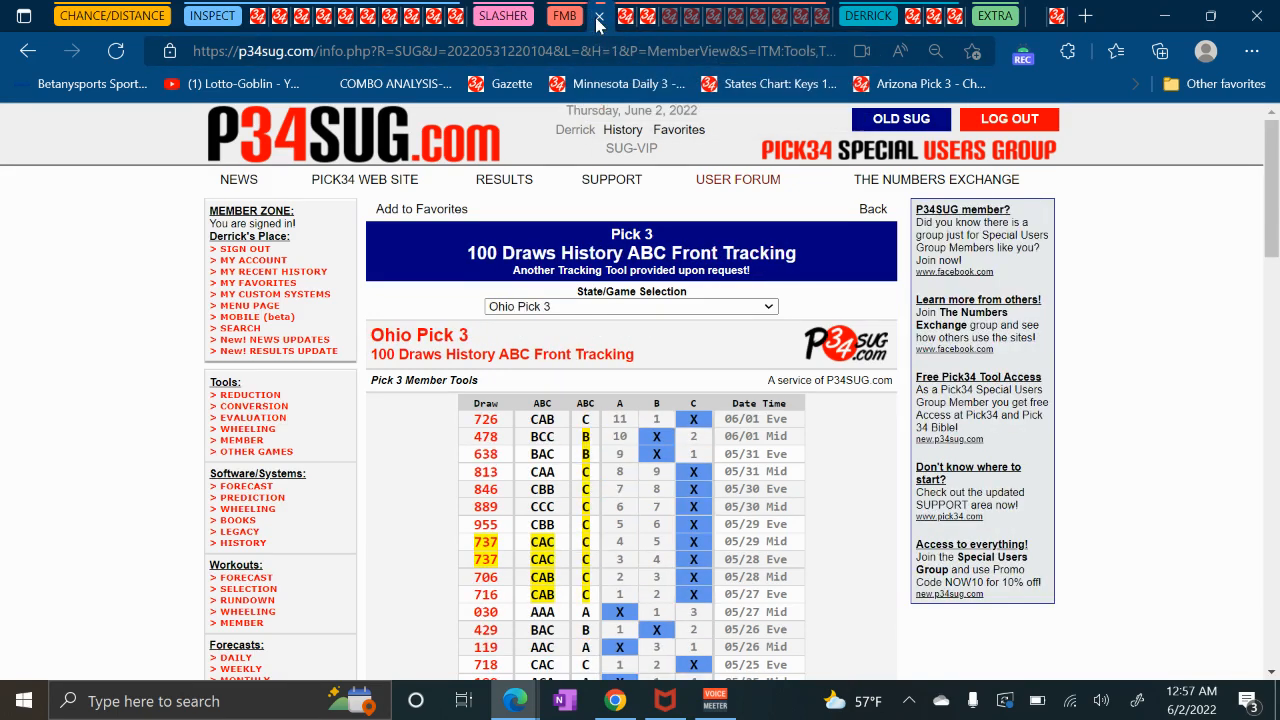
Change the state game on the ABC Front Tracking page to Georgia Cash 3.
{"action": "left_click", "coordinate": [544, 308]}
{"action": "scroll", "coordinate": [558, 422], "scroll_direction": "up", "scroll_amount": 5}
{"action": "scroll", "coordinate": [558, 422], "scroll_direction": "up", "scroll_amount": 5}
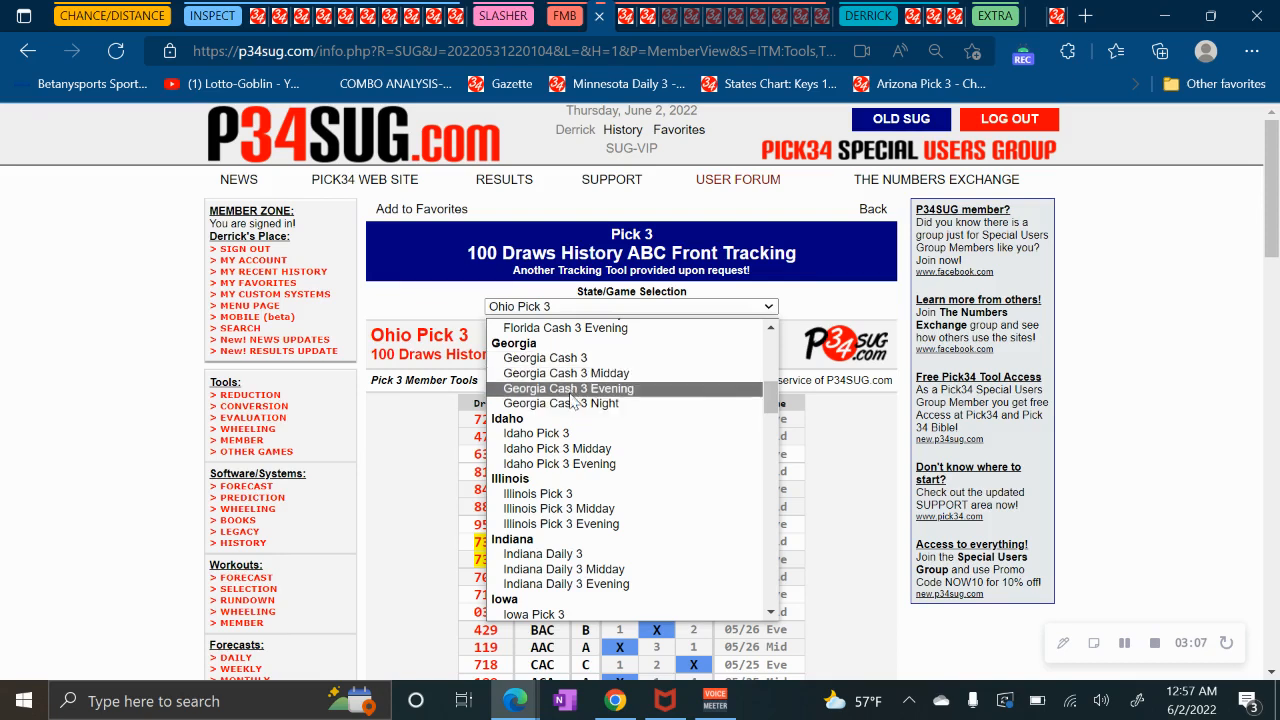
{"action": "left_click", "coordinate": [563, 366]}
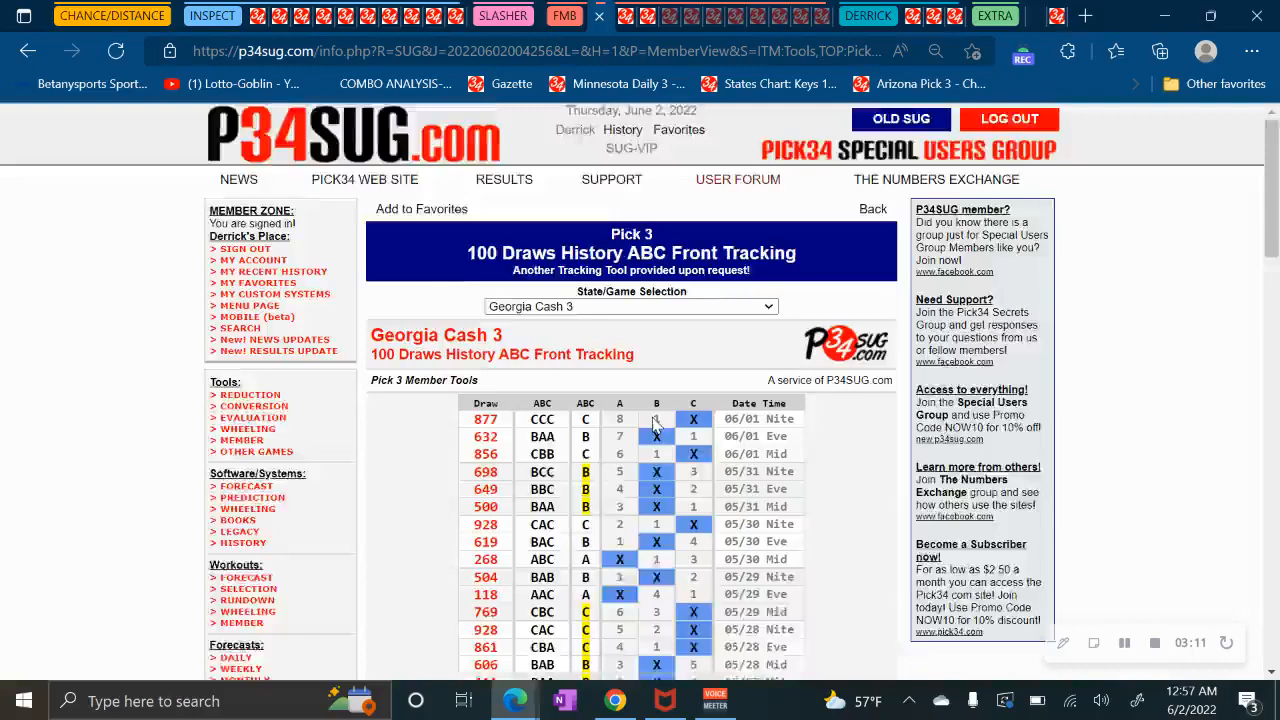
Review the Georgia Cash 3 draws on the ABC Front Tracking page and look through the available state games.
{"action": "scroll", "coordinate": [656, 428], "scroll_direction": "down", "scroll_amount": 8}
{"action": "scroll", "coordinate": [656, 428], "scroll_direction": "down", "scroll_amount": 8}
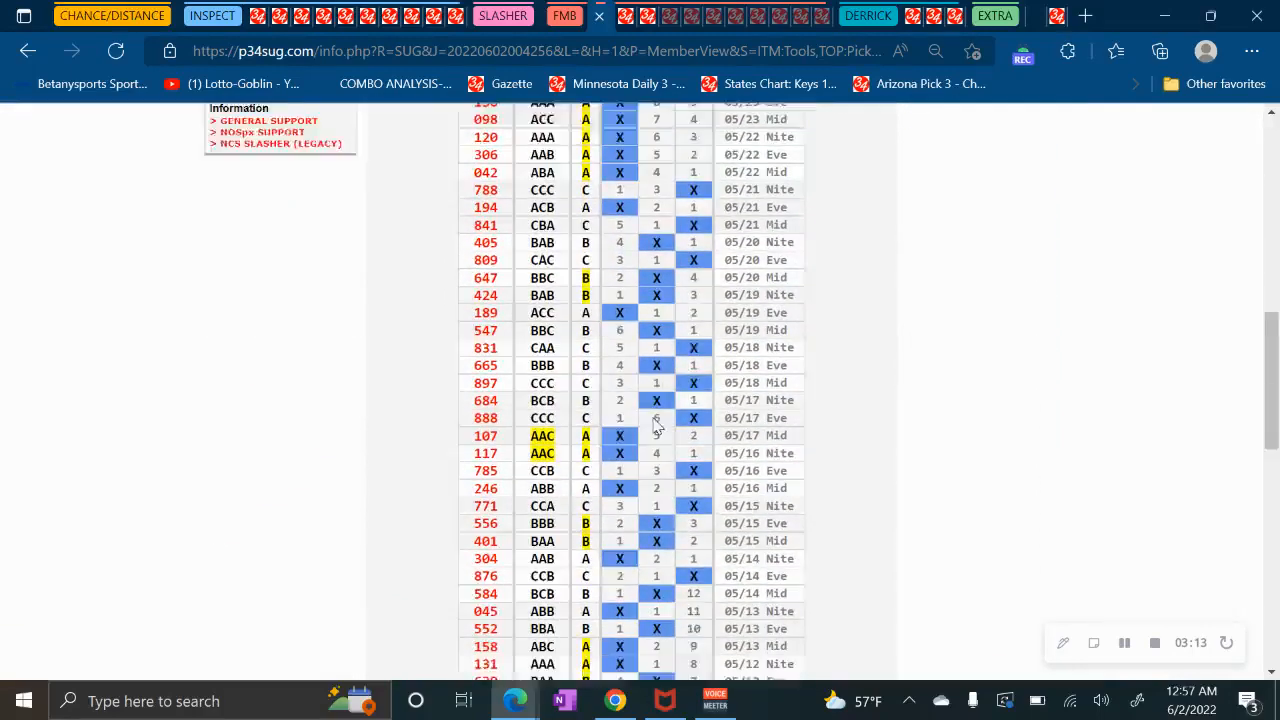
{"action": "scroll", "coordinate": [656, 428], "scroll_direction": "up", "scroll_amount": 16}
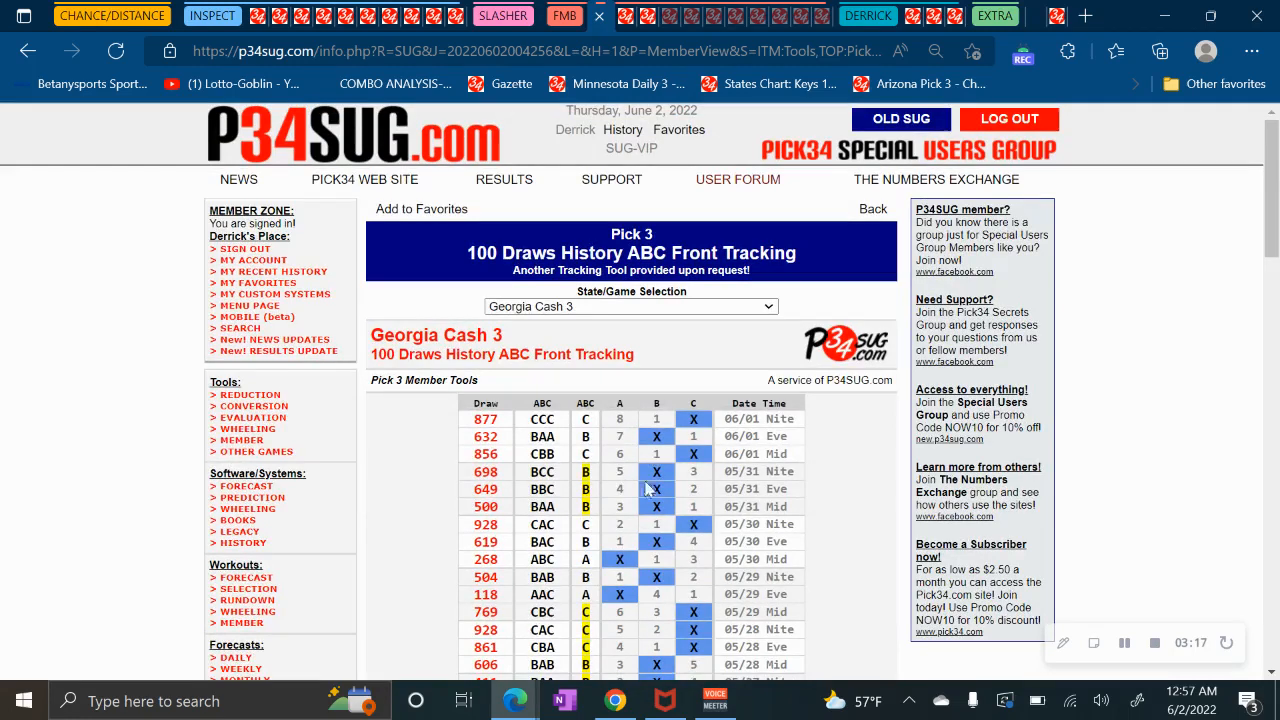
{"action": "left_click", "coordinate": [590, 308]}
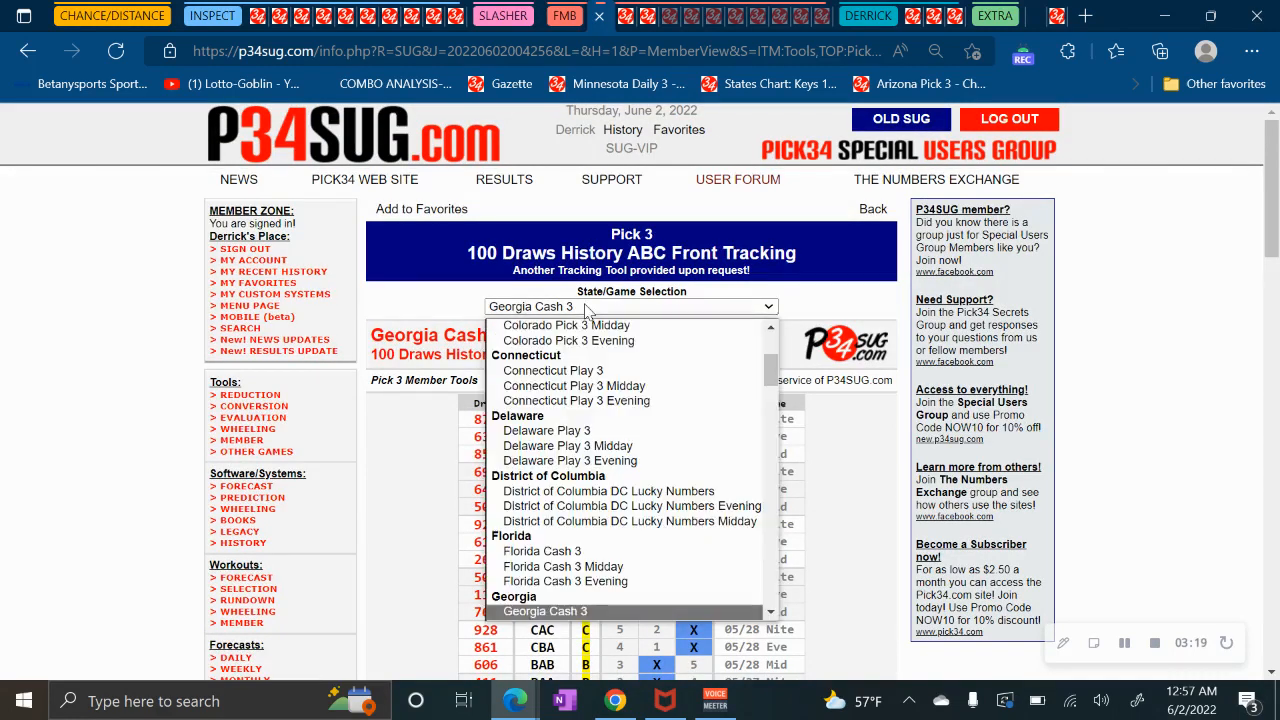
{"action": "scroll", "coordinate": [573, 500], "scroll_direction": "up", "scroll_amount": 4}
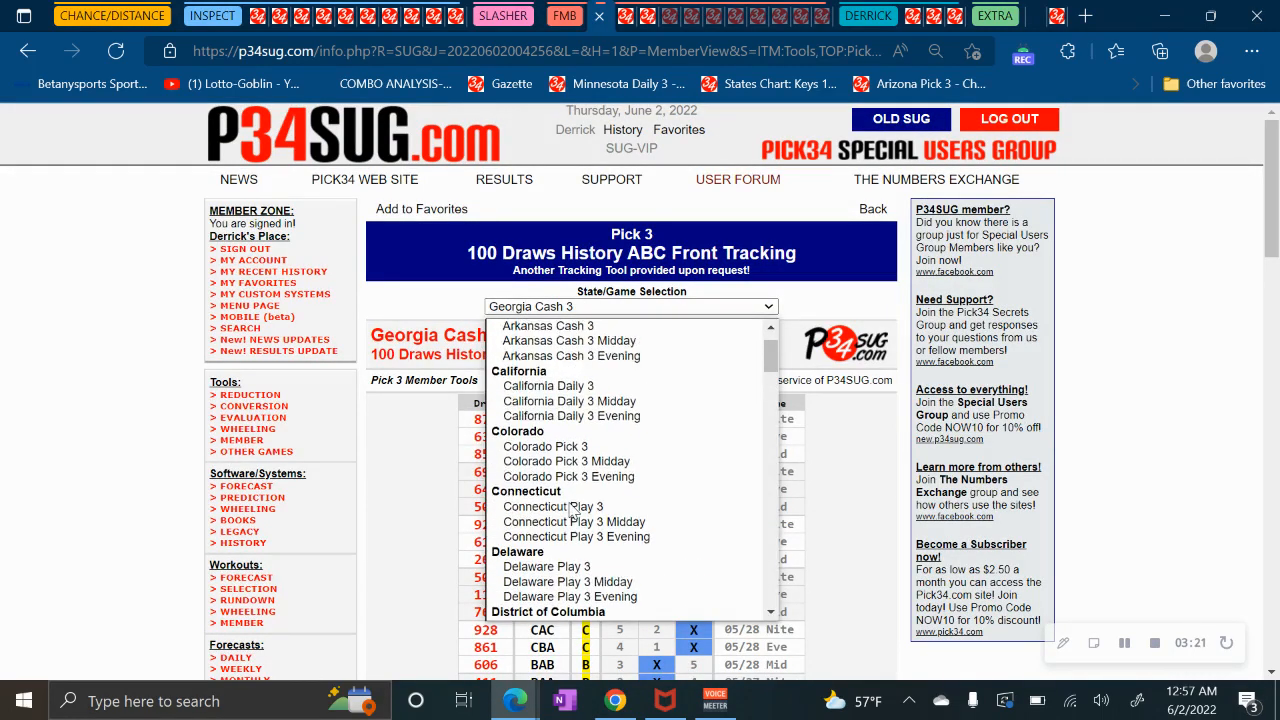
{"action": "scroll", "coordinate": [572, 512], "scroll_direction": "down", "scroll_amount": 7}
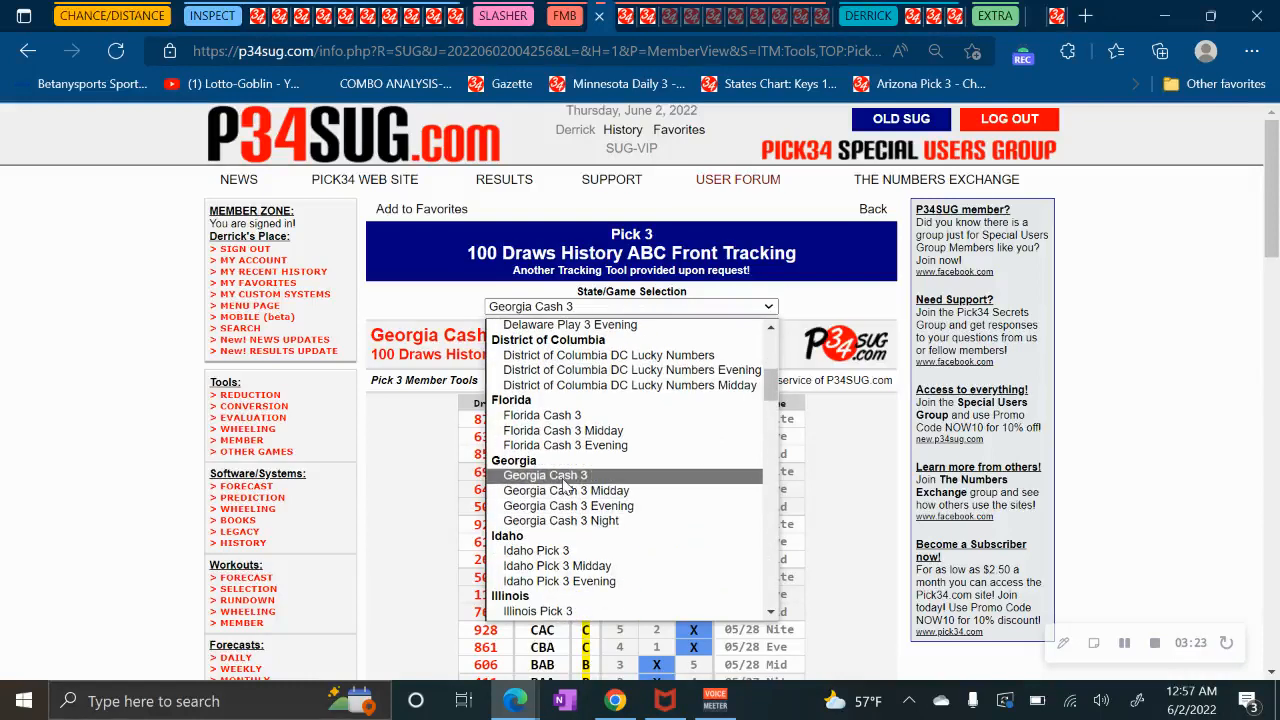
{"action": "left_click", "coordinate": [445, 518]}
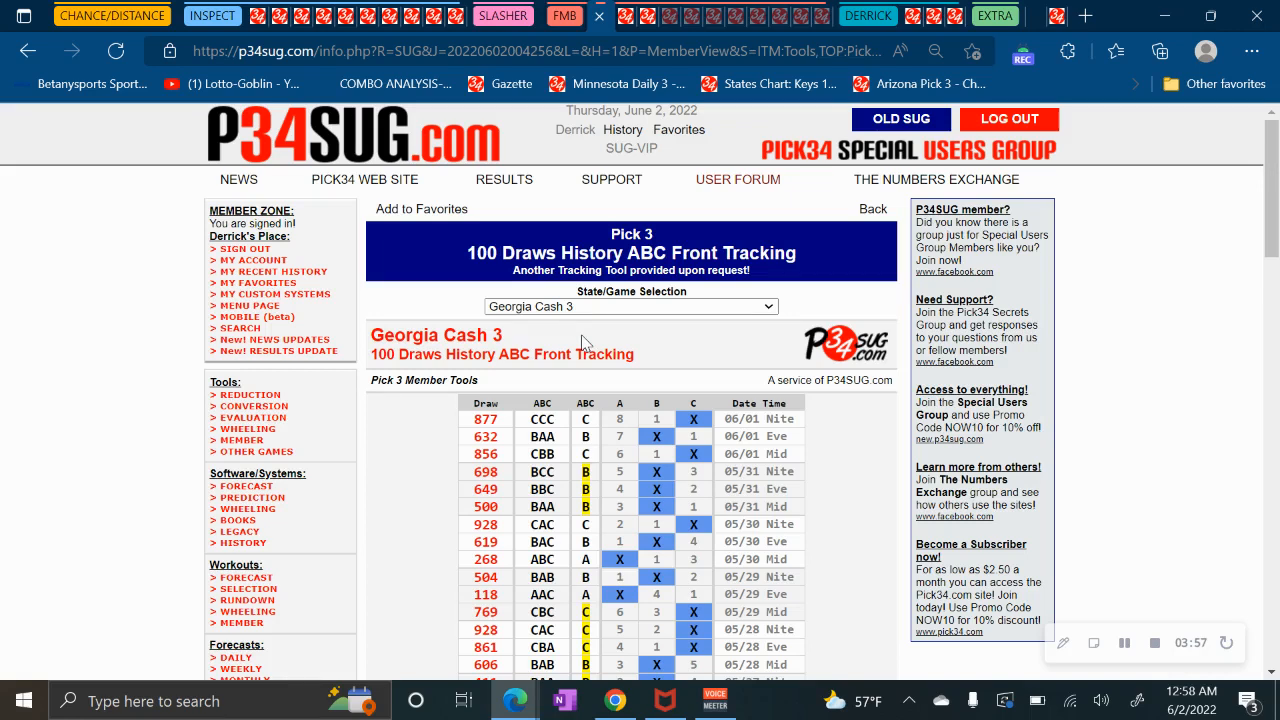
Set the Maryland Pick 3 draw history chances chart in the CHANCE/DISTANCE group to General Filters Keys A.
{"action": "left_click", "coordinate": [163, 16]}
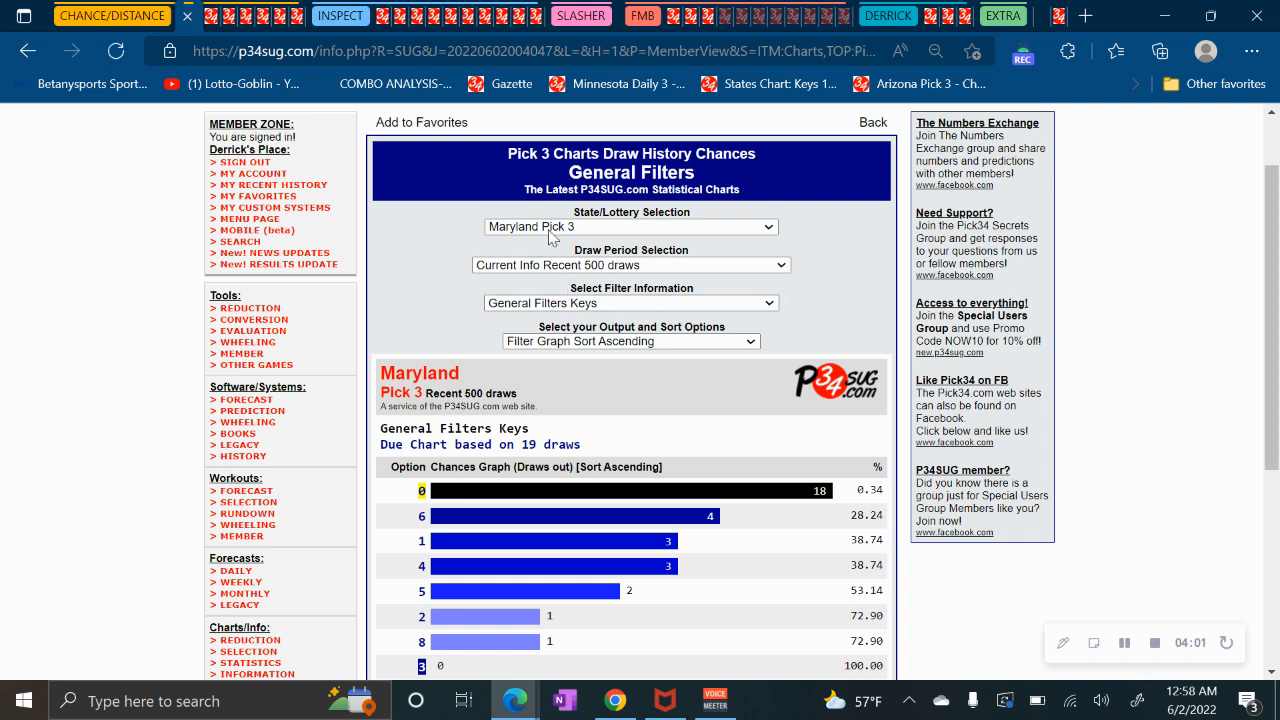
{"action": "left_click", "coordinate": [556, 298]}
{"action": "scroll", "coordinate": [612, 560], "scroll_direction": "down", "scroll_amount": 2}
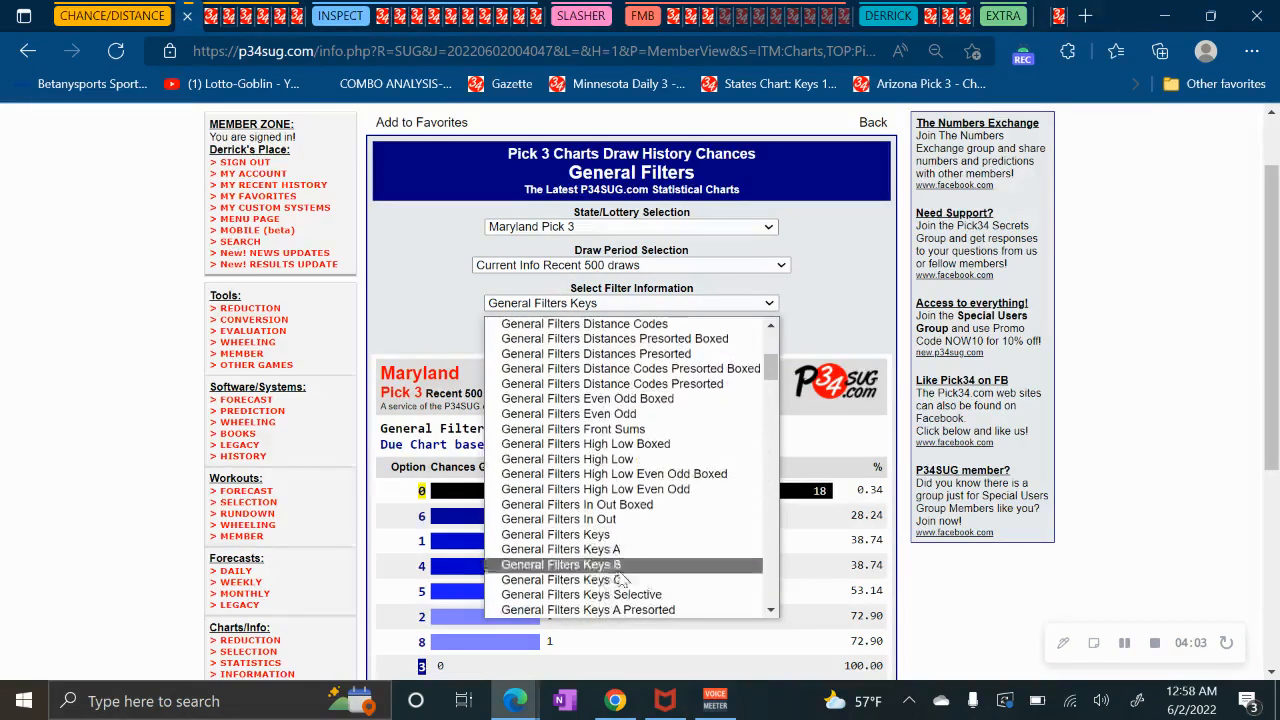
{"action": "left_click", "coordinate": [616, 555]}
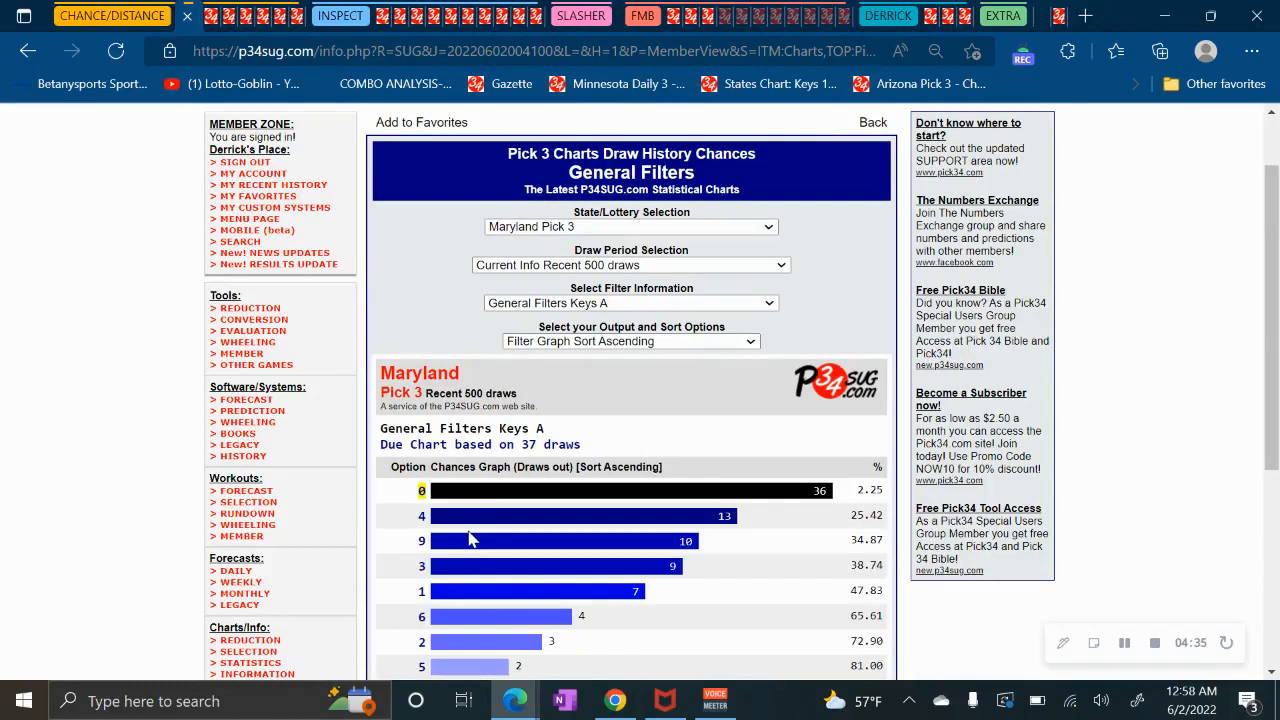
Look through the other chart pages in the CHANCE/DISTANCE group and return to the ABC Front Tracking page in the FMB group.
{"action": "left_click", "coordinate": [211, 18]}
{"action": "left_click", "coordinate": [237, 18]}
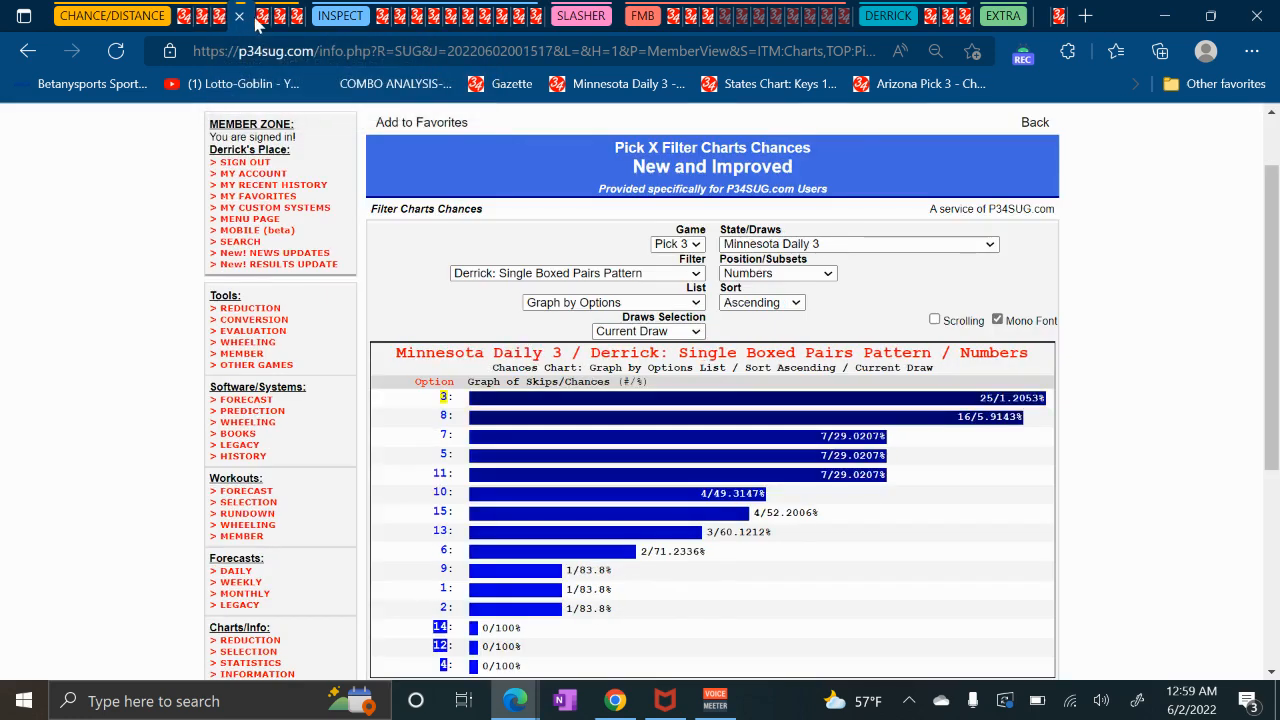
{"action": "left_click", "coordinate": [262, 18]}
{"action": "left_click", "coordinate": [278, 18]}
{"action": "left_click", "coordinate": [293, 18]}
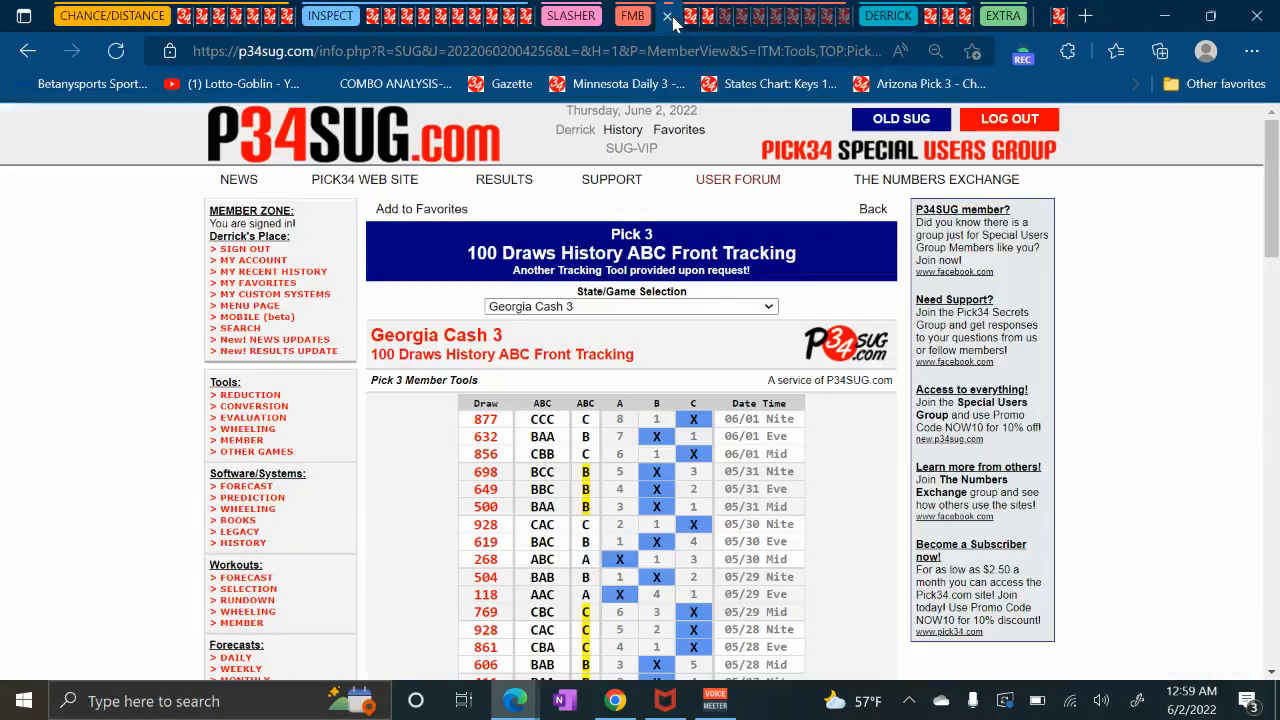
{"action": "left_click", "coordinate": [673, 18]}
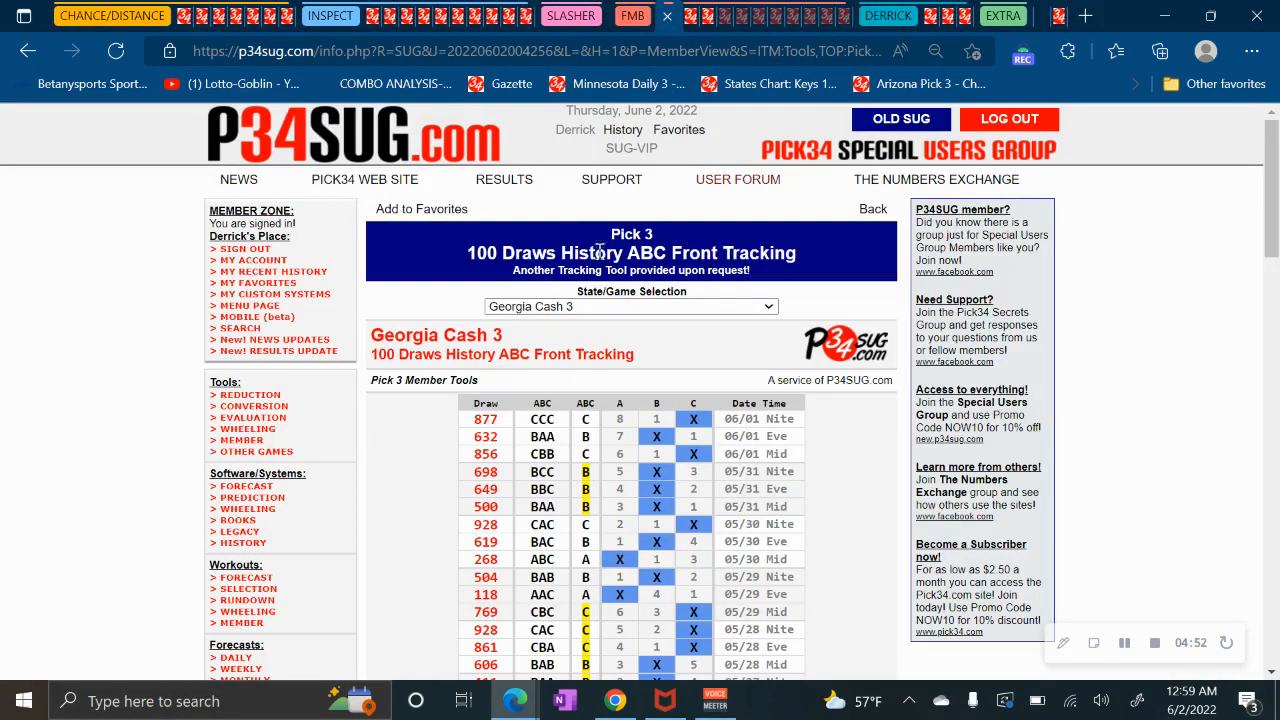
Check the Key A Due Filter Report and view the Ohio Pick 3 Digit Filters for each Position tracking page.
{"action": "left_click", "coordinate": [380, 16]}
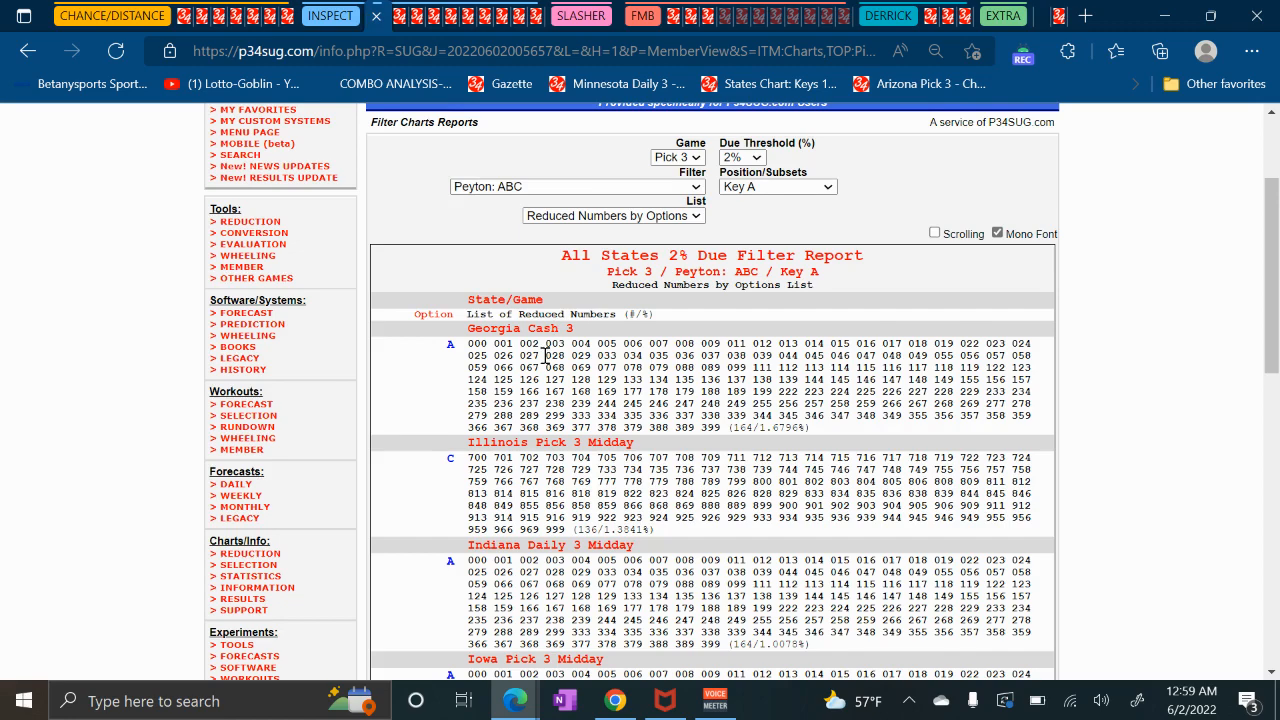
{"action": "scroll", "coordinate": [549, 343], "scroll_direction": "up", "scroll_amount": 1}
{"action": "left_click", "coordinate": [405, 16]}
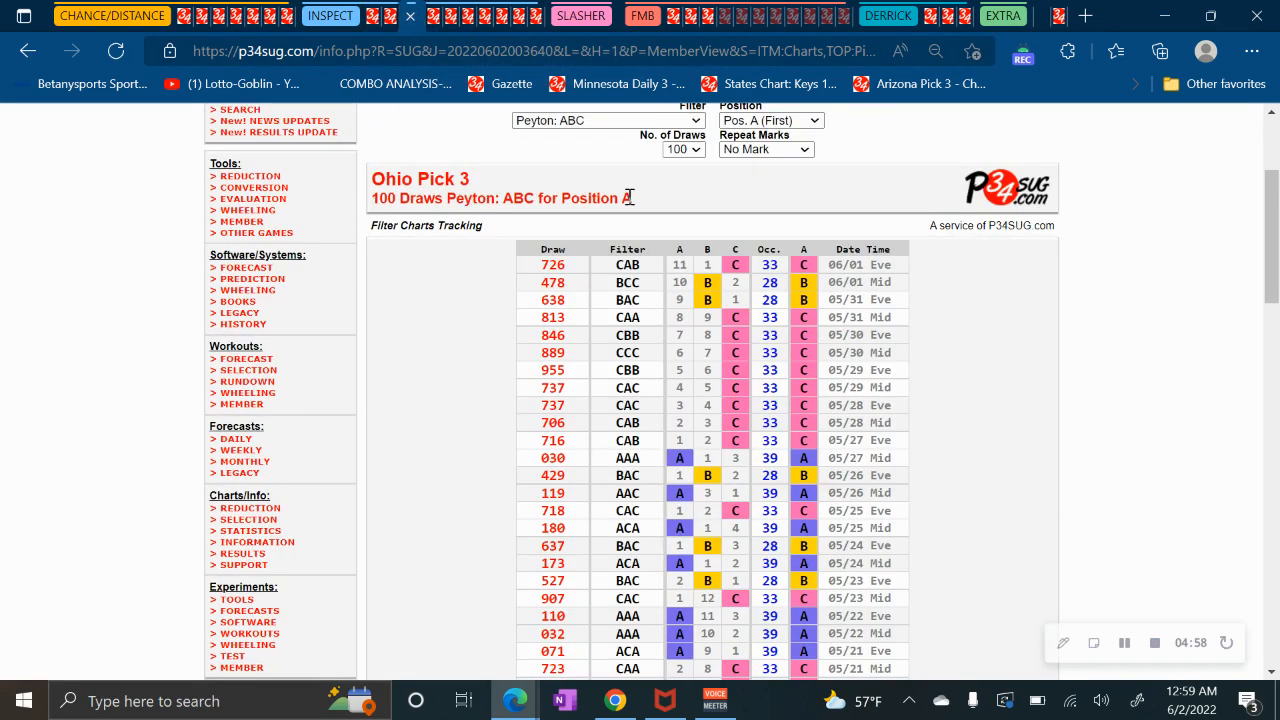
{"action": "scroll", "coordinate": [628, 197], "scroll_direction": "up", "scroll_amount": 3}
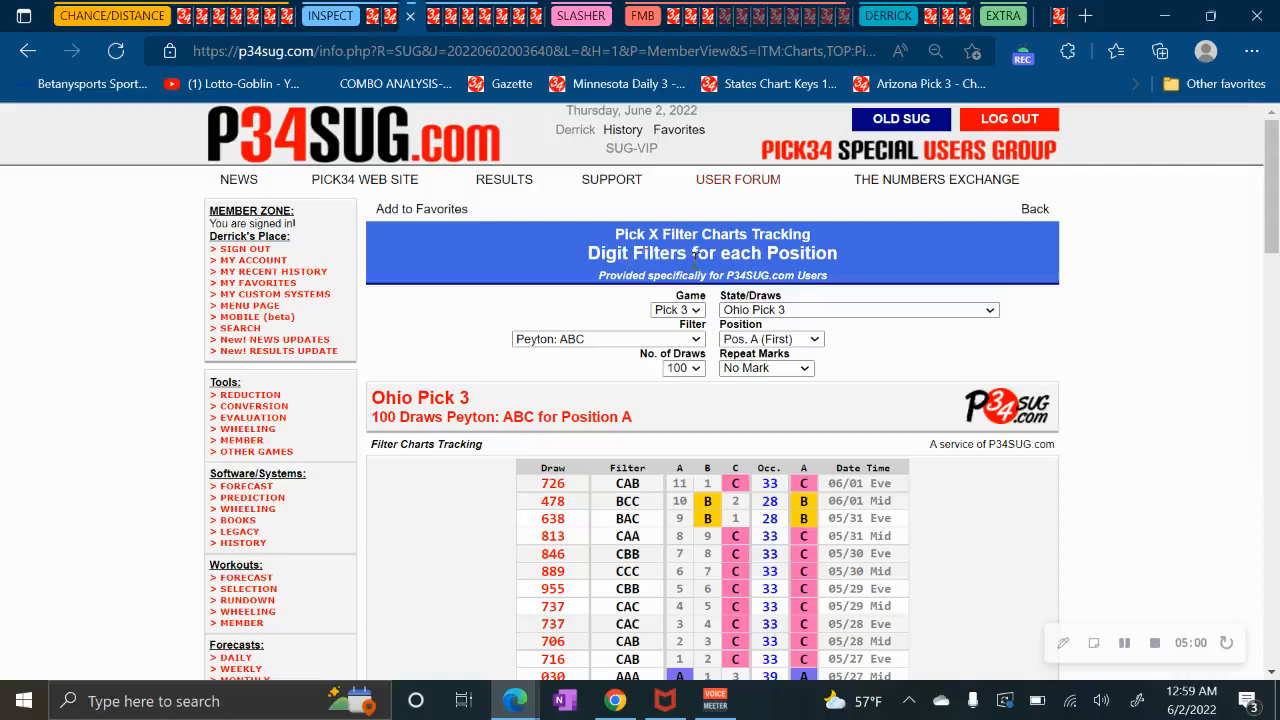
{"action": "scroll", "coordinate": [792, 414], "scroll_direction": "down", "scroll_amount": 2}
{"action": "scroll", "coordinate": [792, 414], "scroll_direction": "up", "scroll_amount": 1}
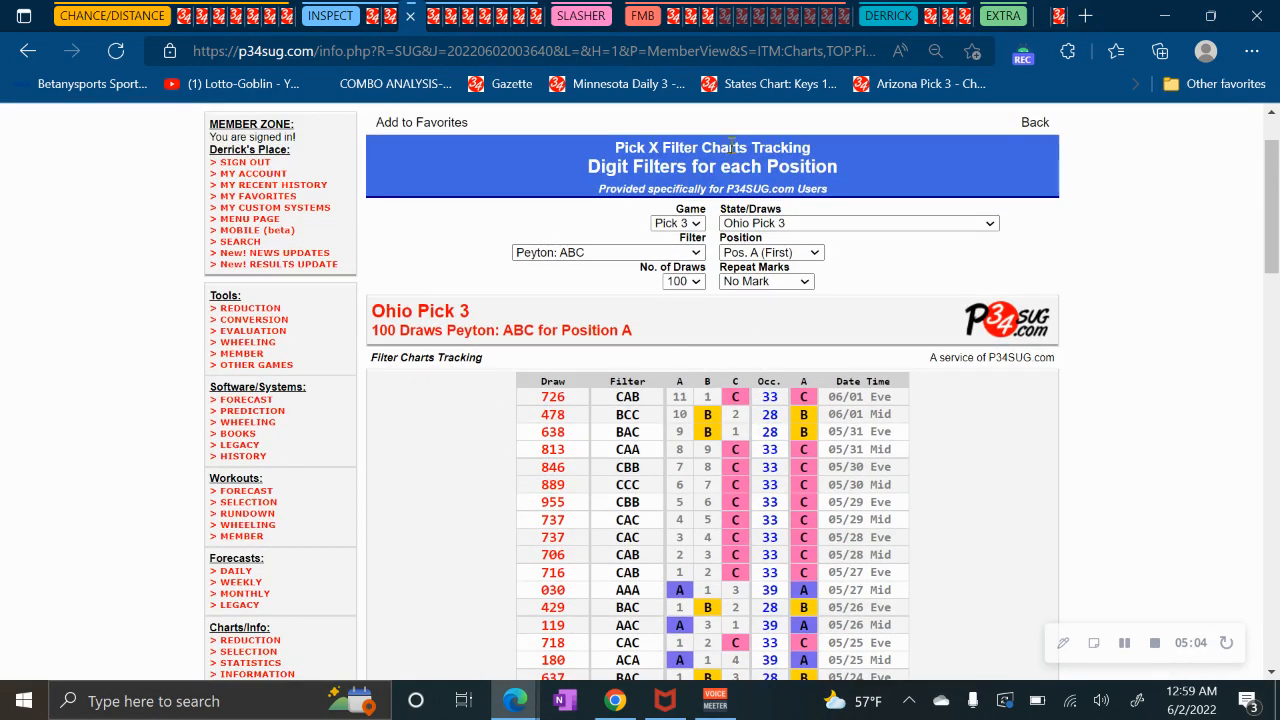
Compare the ABC Front Tracking page with the Digit Filters tracking page and review Ohio Pick 3's 100 draws for Position A.
{"action": "left_click", "coordinate": [673, 14]}
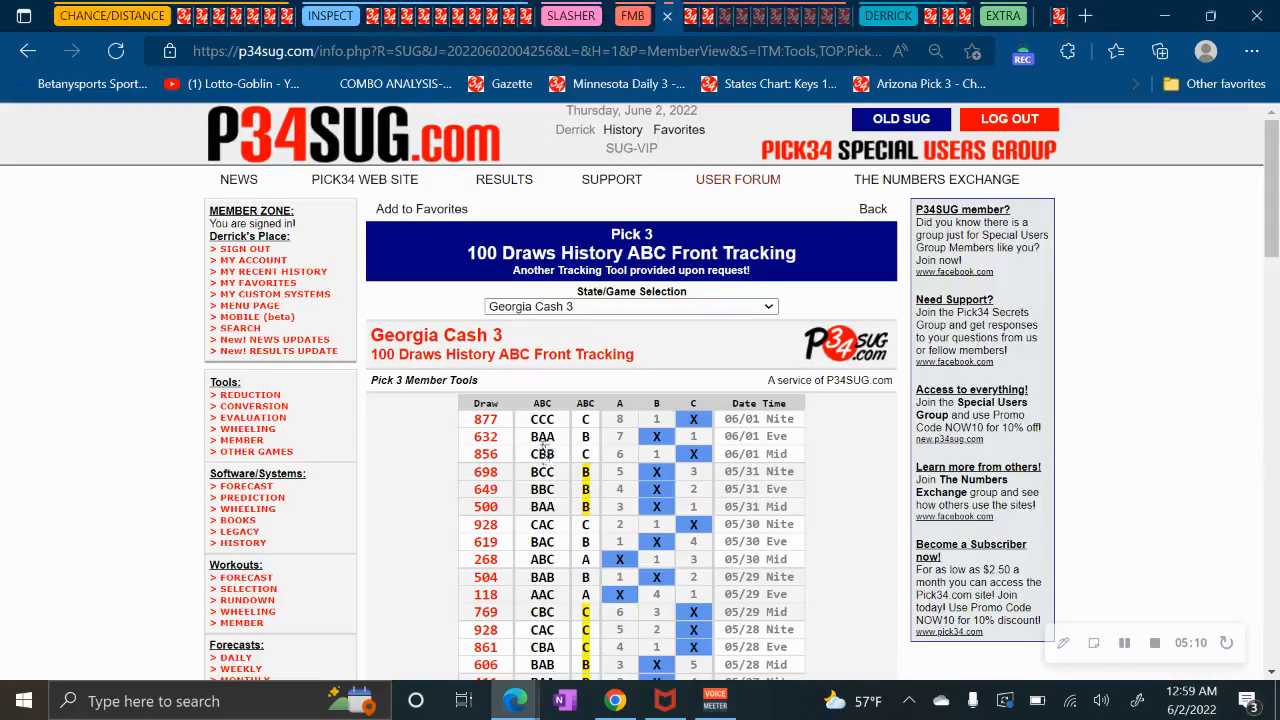
{"action": "left_click", "coordinate": [425, 18]}
{"action": "left_click", "coordinate": [408, 15]}
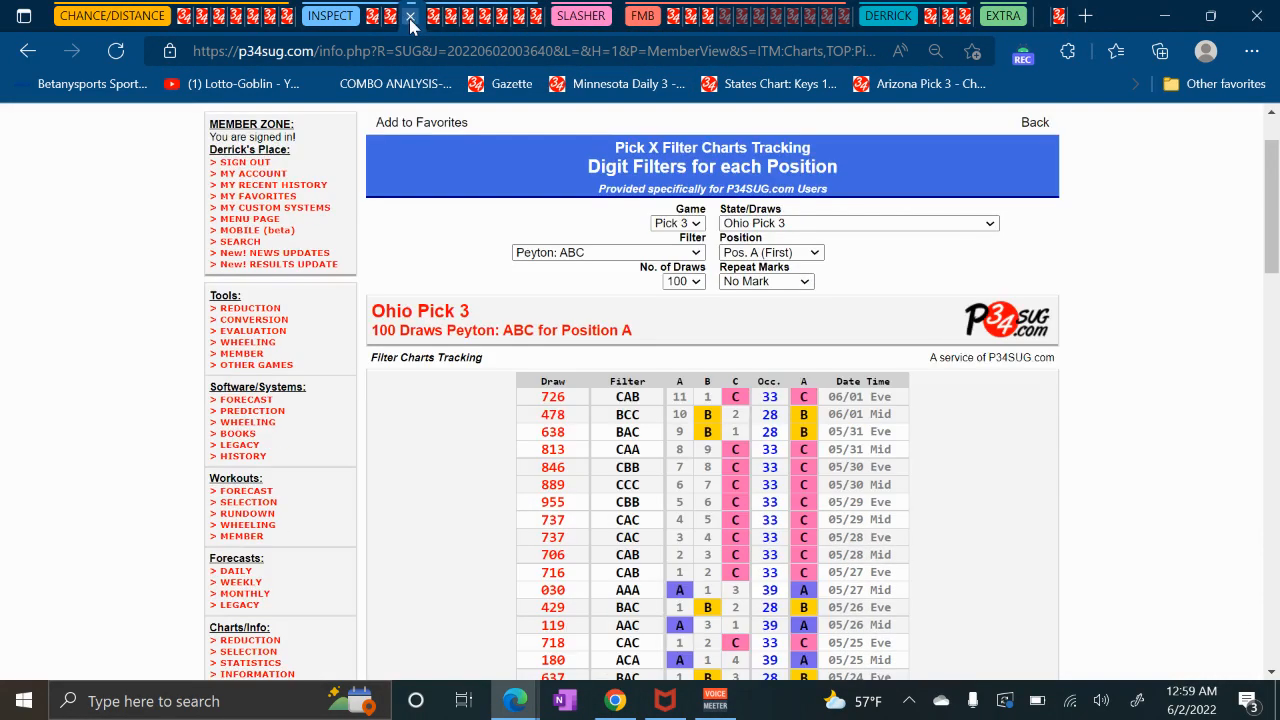
{"action": "scroll", "coordinate": [843, 510], "scroll_direction": "down", "scroll_amount": 1}
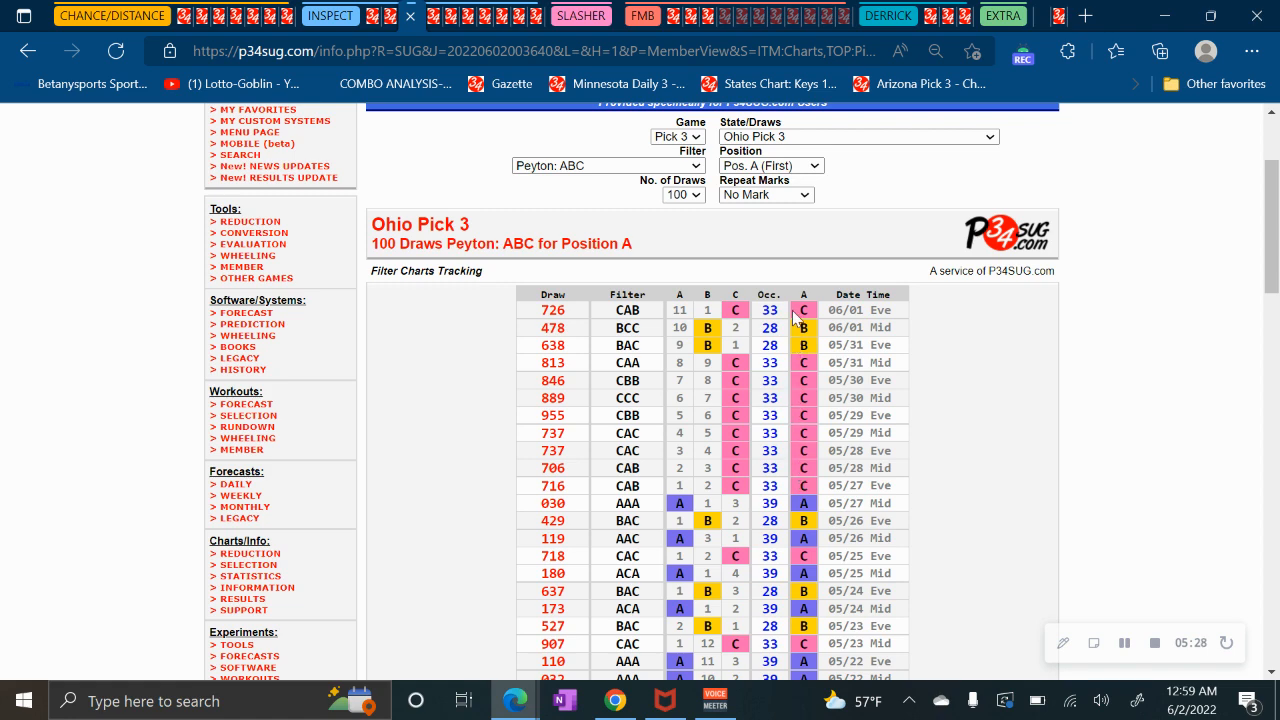
{"action": "scroll", "coordinate": [812, 450], "scroll_direction": "down", "scroll_amount": 5}
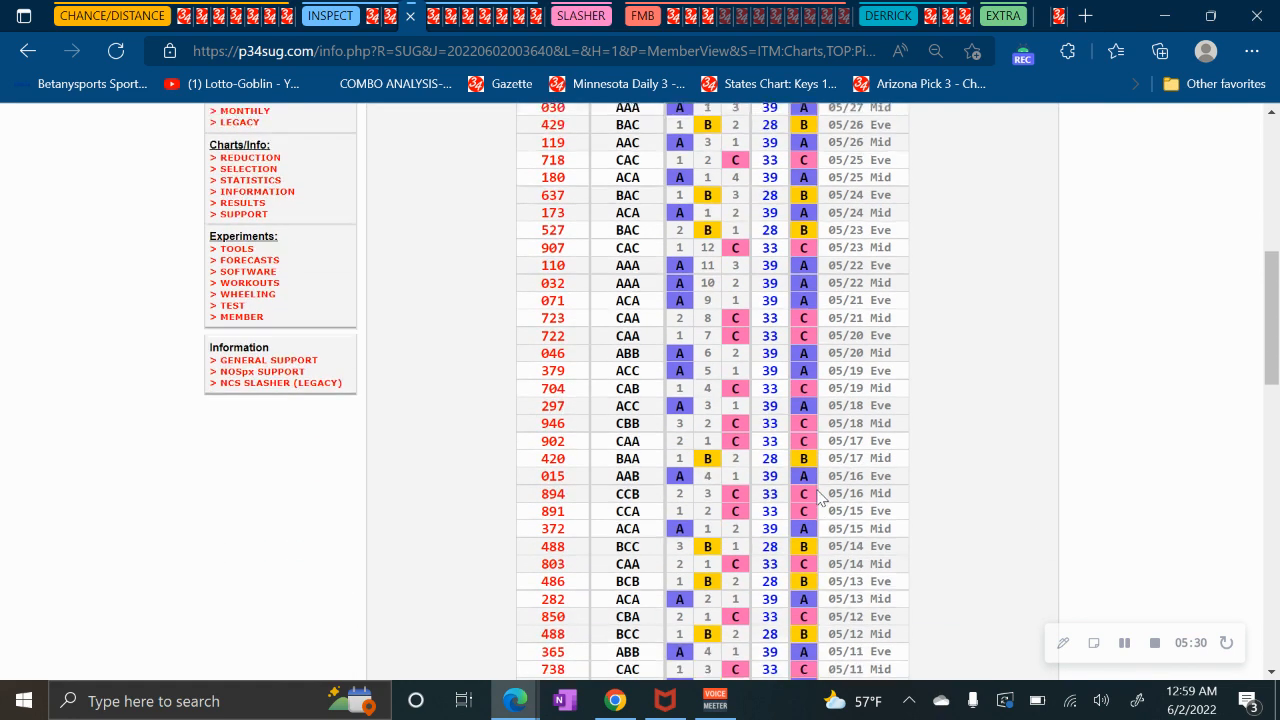
{"action": "scroll", "coordinate": [838, 489], "scroll_direction": "down", "scroll_amount": 7}
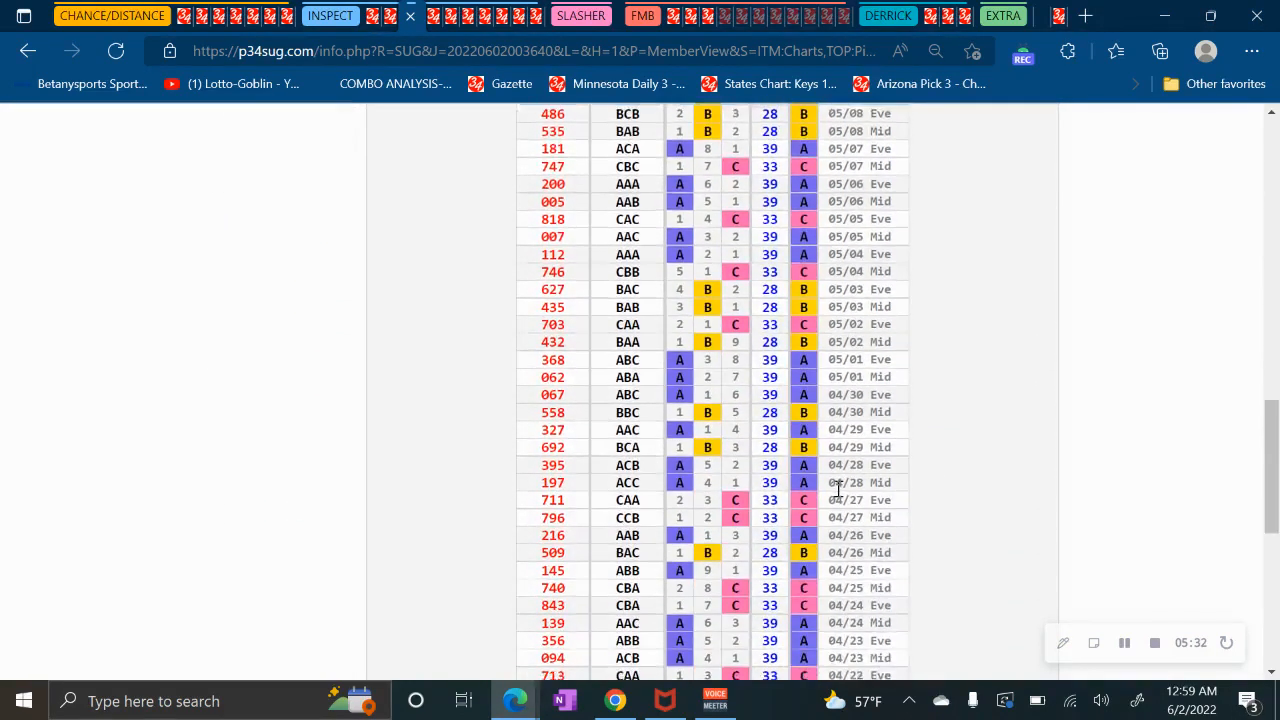
{"action": "scroll", "coordinate": [838, 489], "scroll_direction": "down", "scroll_amount": 4}
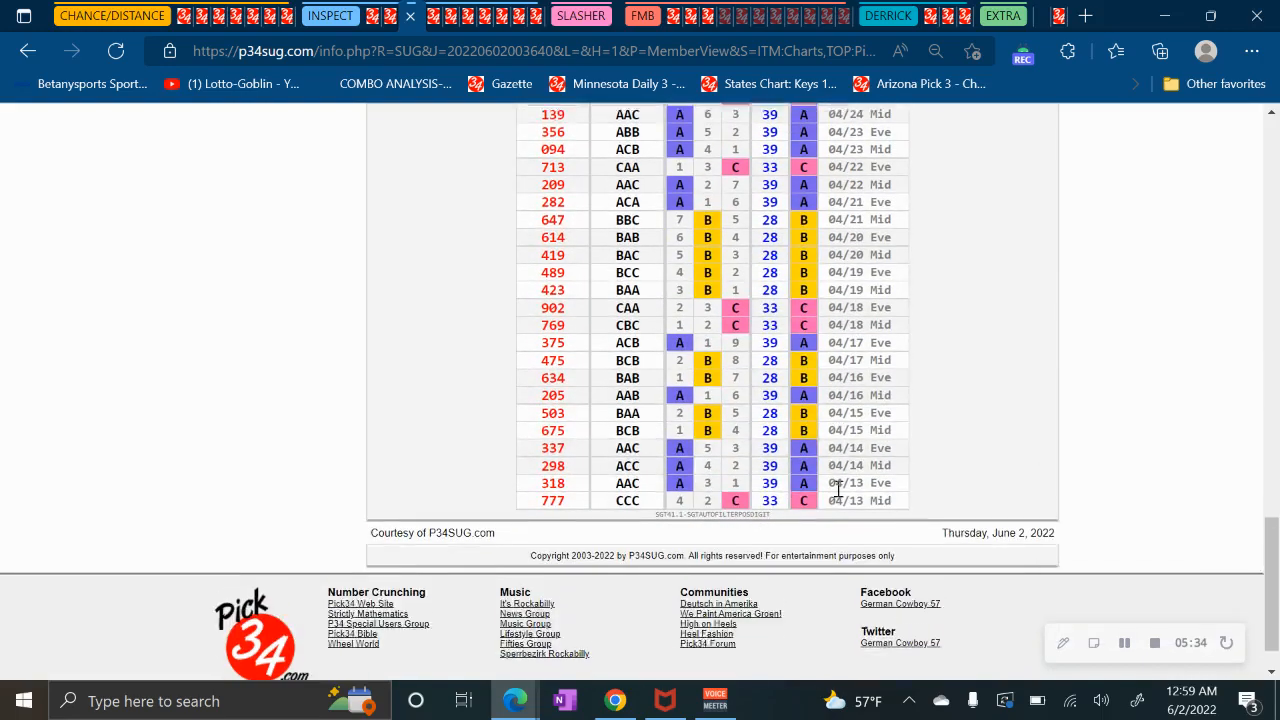
{"action": "scroll", "coordinate": [838, 489], "scroll_direction": "up", "scroll_amount": 17}
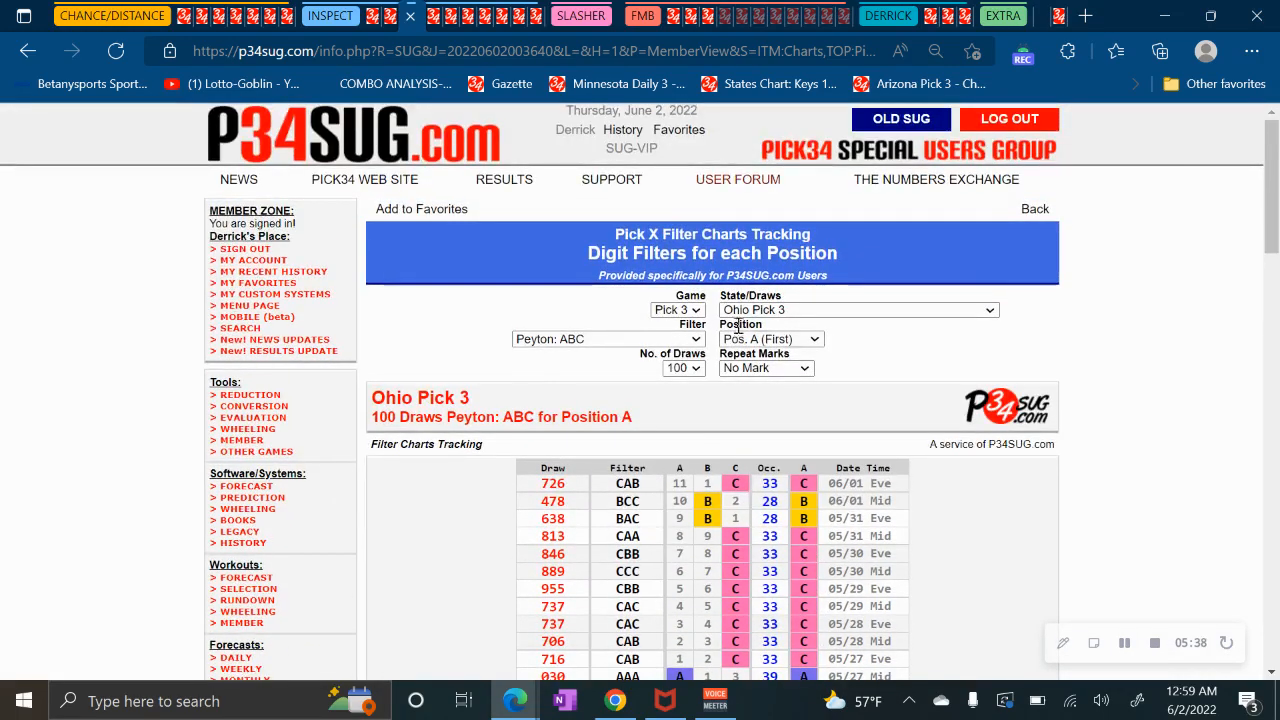
Change the Digit Filters tracking page's state game to Ohio Pick 3 Midday and review its 100-draw history.
{"action": "left_click", "coordinate": [770, 310]}
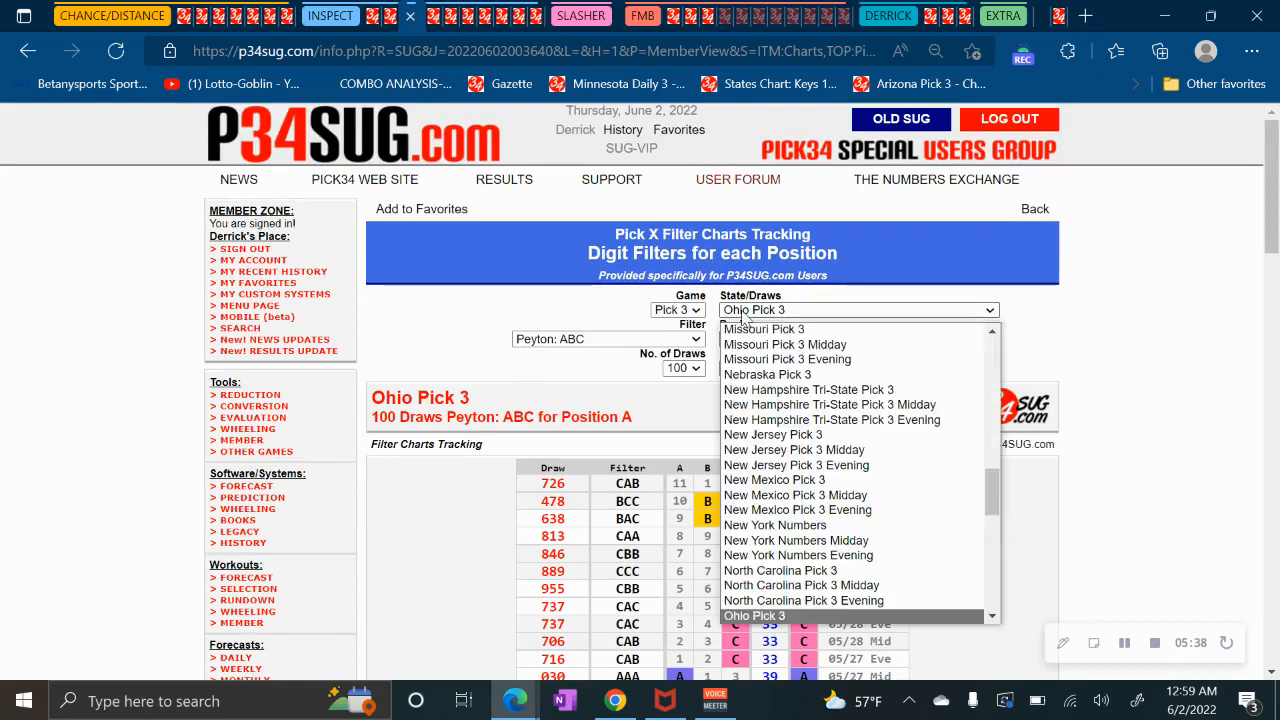
{"action": "scroll", "coordinate": [803, 520], "scroll_direction": "down", "scroll_amount": 2}
{"action": "left_click", "coordinate": [803, 542]}
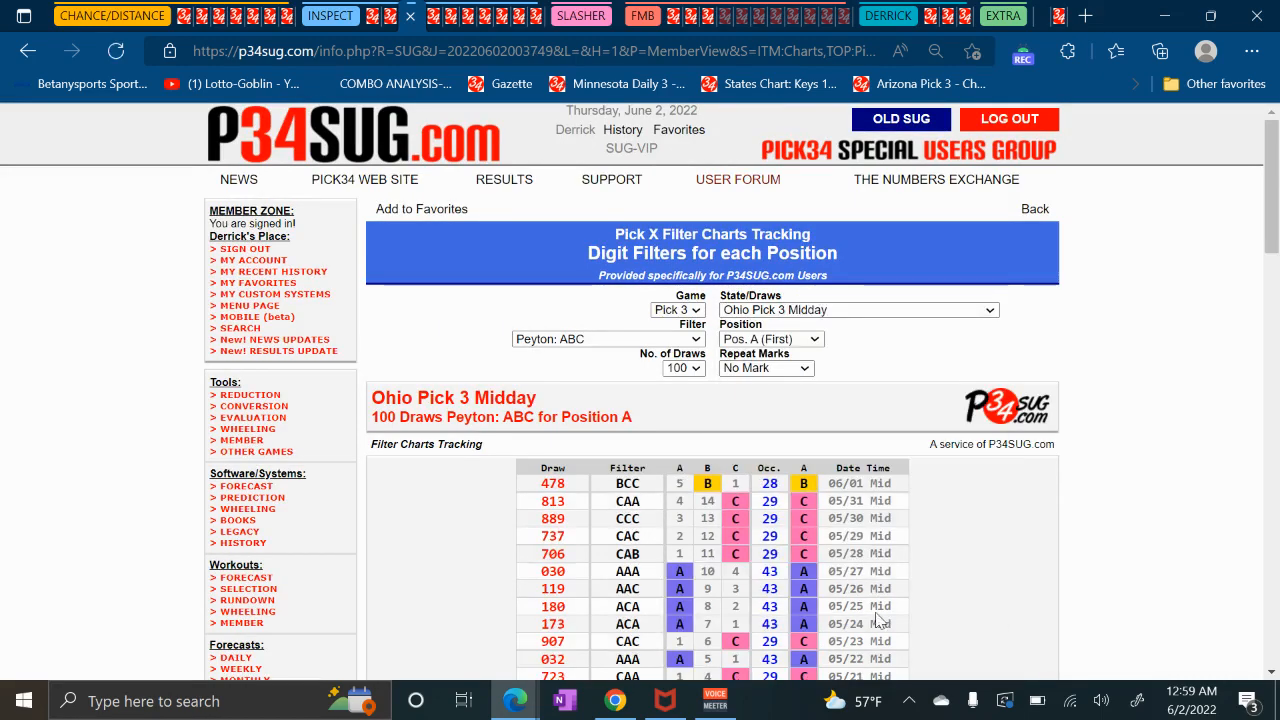
{"action": "scroll", "coordinate": [832, 517], "scroll_direction": "down", "scroll_amount": 3}
{"action": "scroll", "coordinate": [832, 517], "scroll_direction": "down", "scroll_amount": 8}
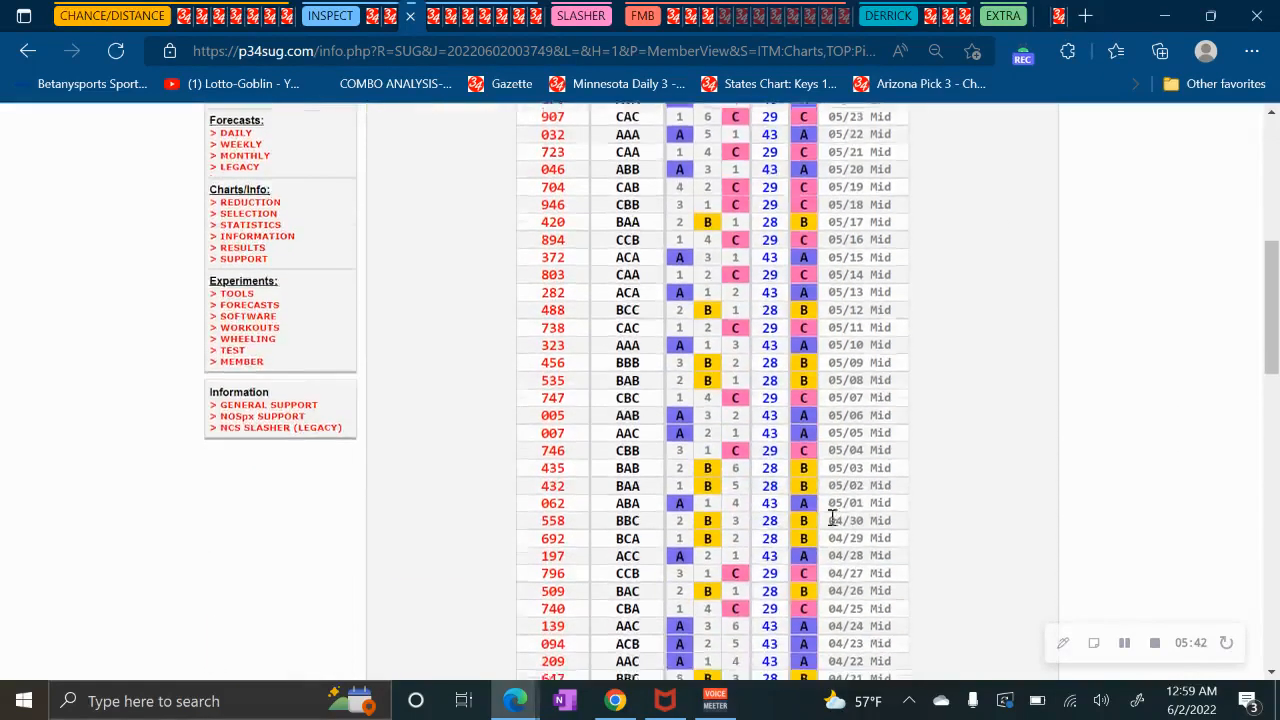
{"action": "scroll", "coordinate": [832, 517], "scroll_direction": "down", "scroll_amount": 6}
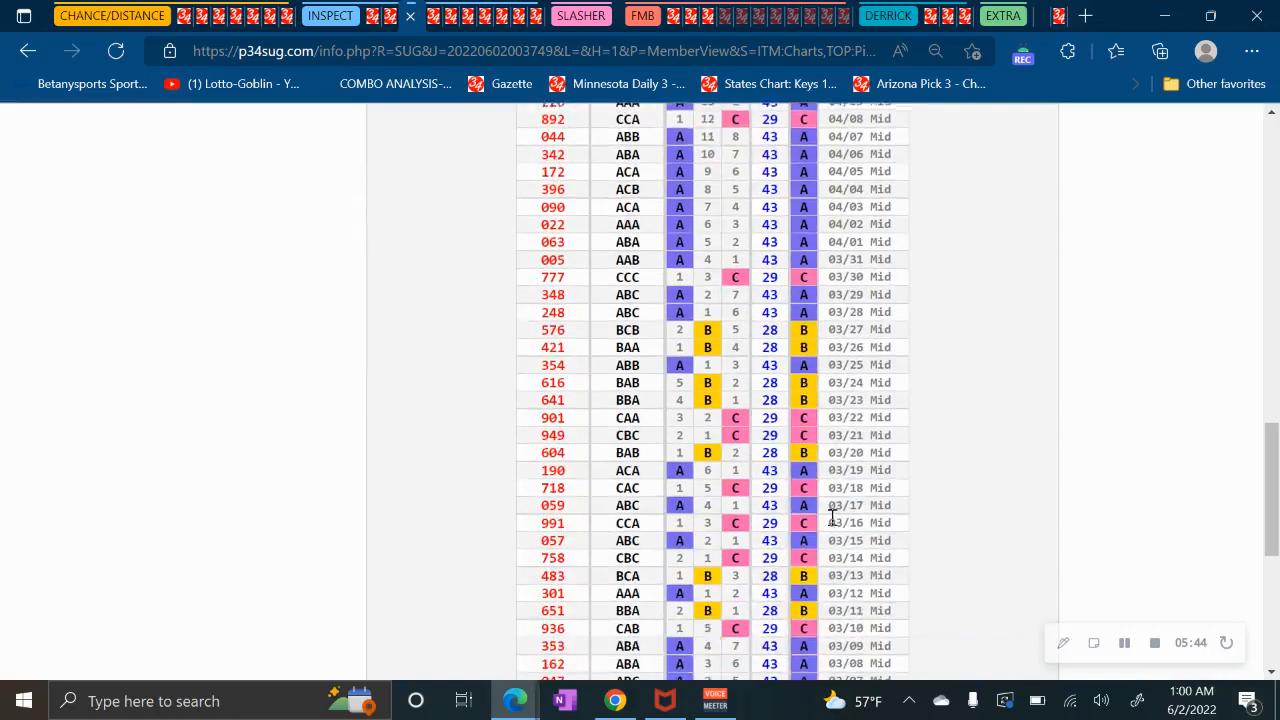
{"action": "scroll", "coordinate": [832, 525], "scroll_direction": "up", "scroll_amount": 18}
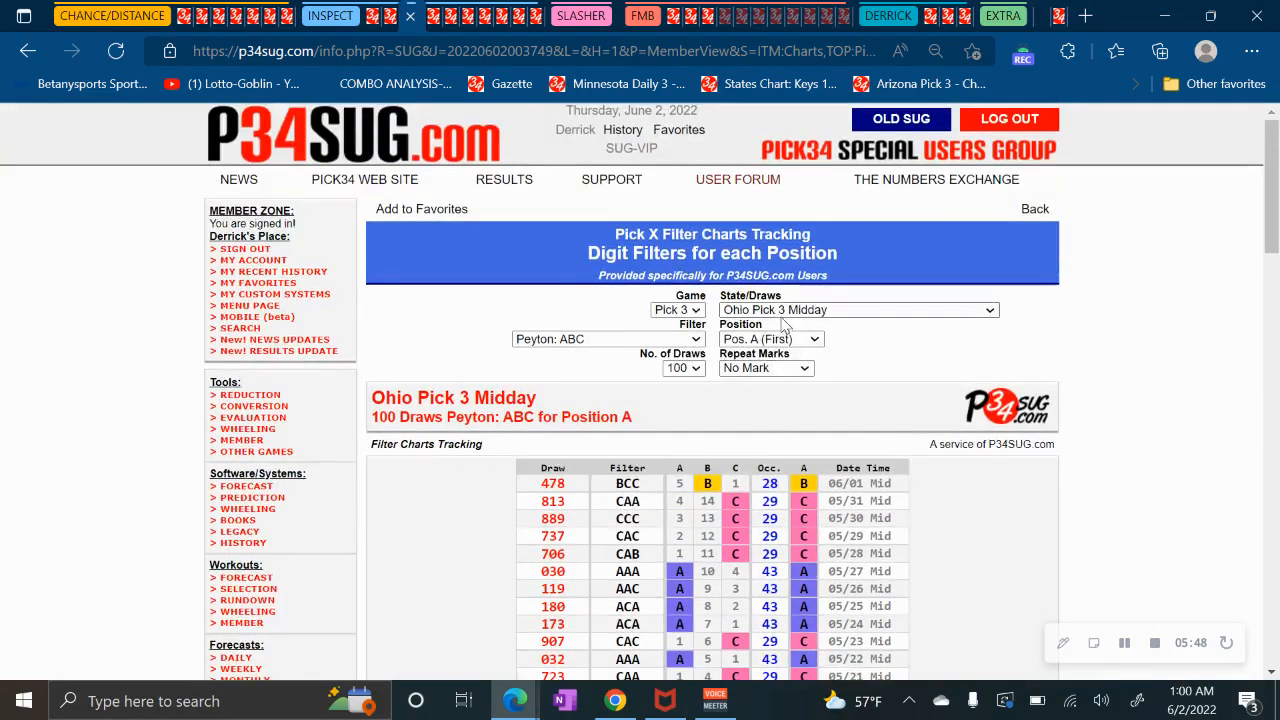
Set the Digit Filters tracking page's state game to Ohio Pick 3 and check the most recent draws.
{"action": "left_click", "coordinate": [790, 310]}
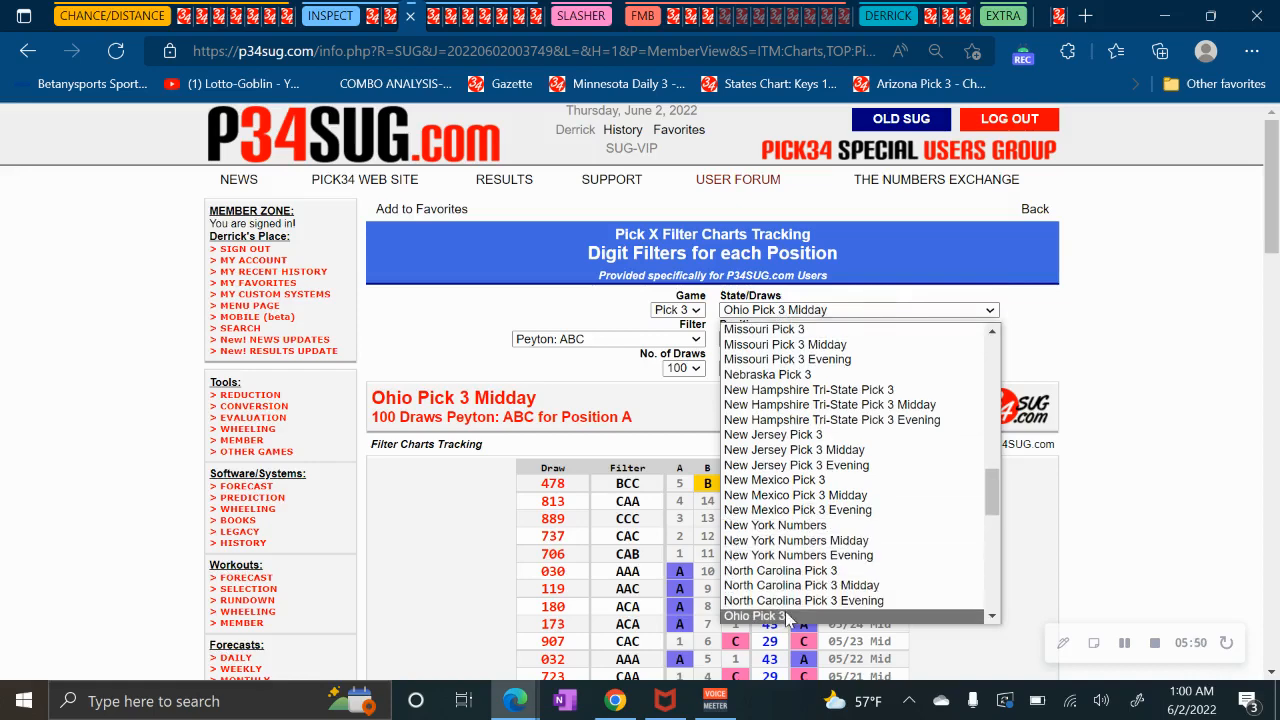
{"action": "left_click", "coordinate": [790, 616]}
{"action": "scroll", "coordinate": [1098, 469], "scroll_direction": "down", "scroll_amount": 2}
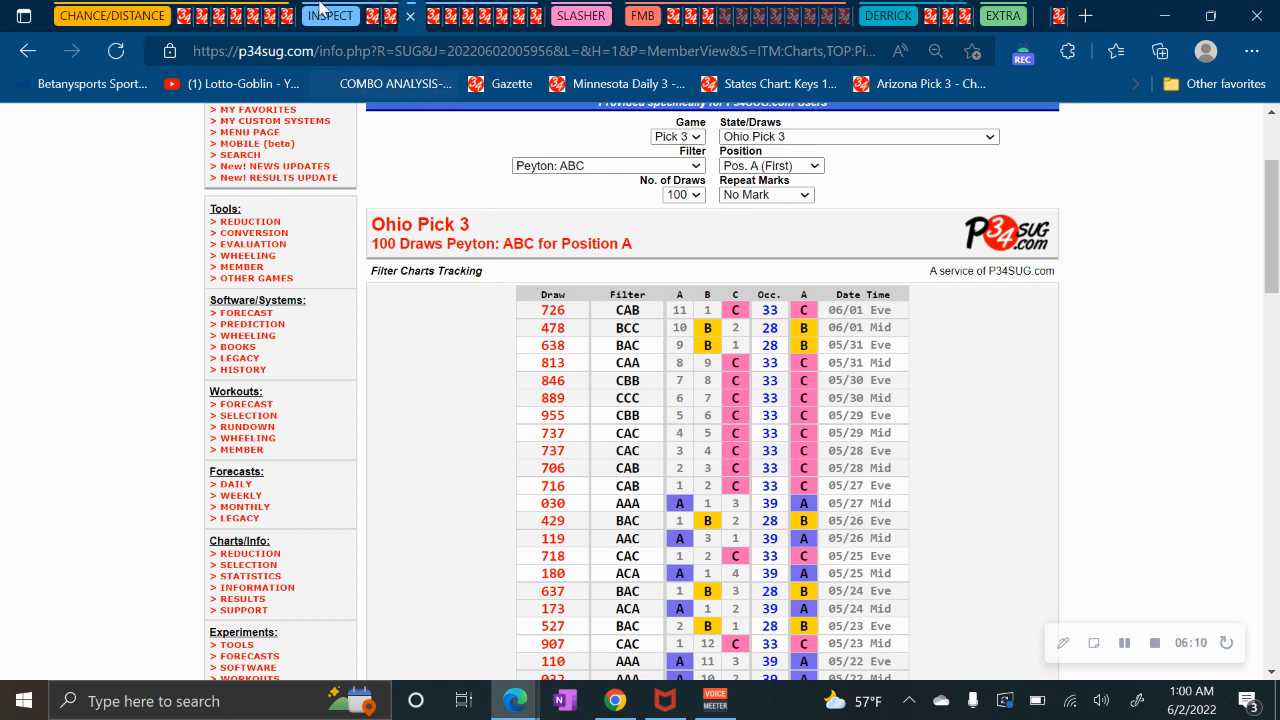
{"action": "scroll", "coordinate": [600, 350], "scroll_direction": "up", "scroll_amount": 2}
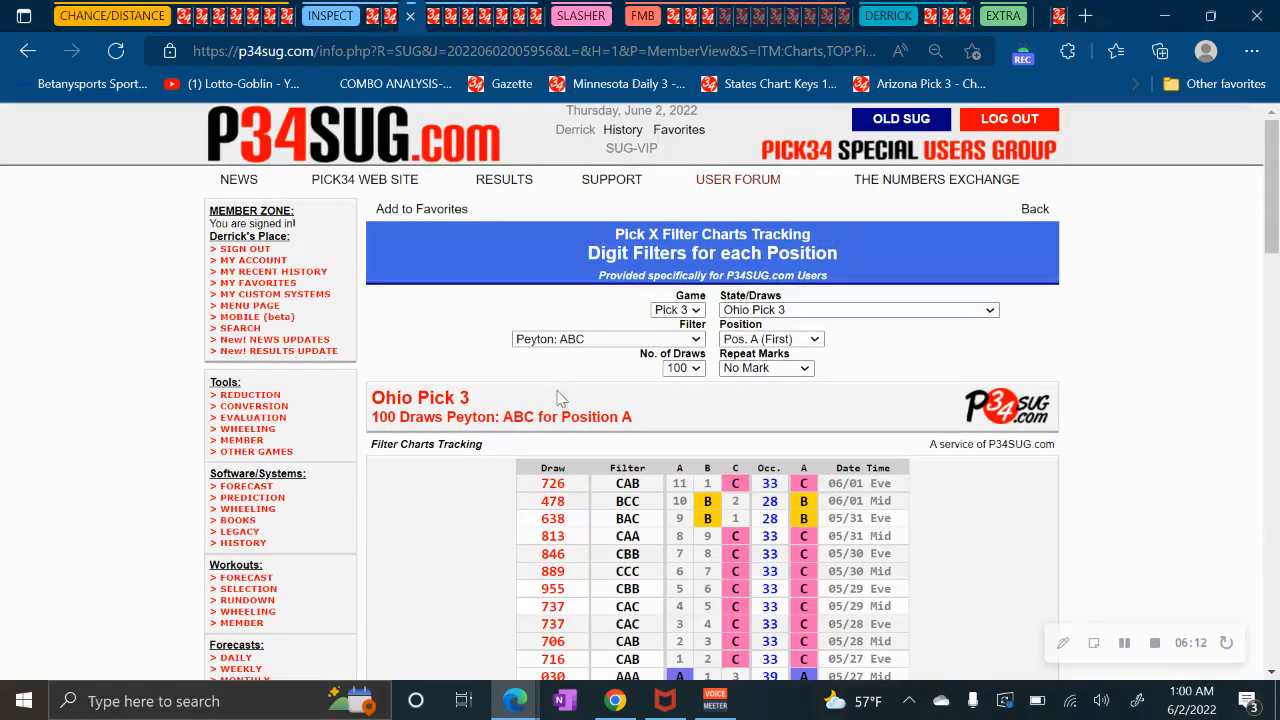
On the USA Games Due Filter Report, set the due threshold to 1% and the position to Numbers.
{"action": "left_click", "coordinate": [372, 16]}
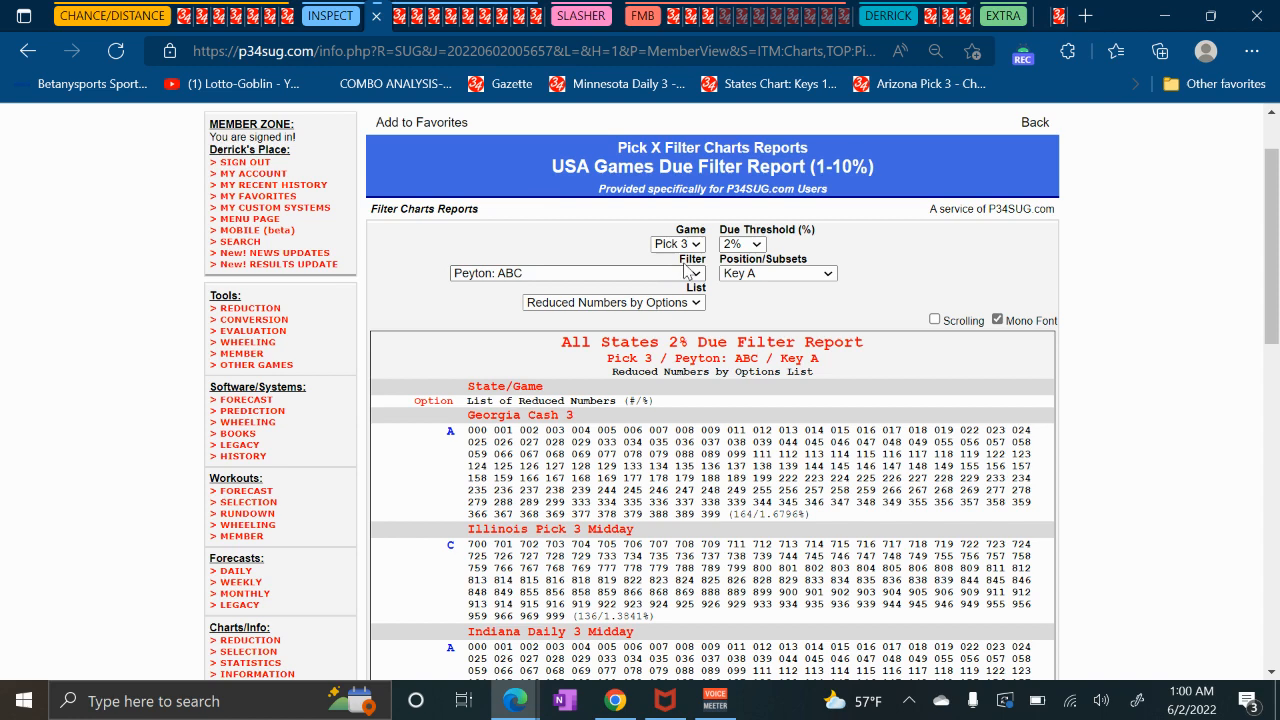
{"action": "left_click", "coordinate": [740, 244]}
{"action": "left_click", "coordinate": [733, 259]}
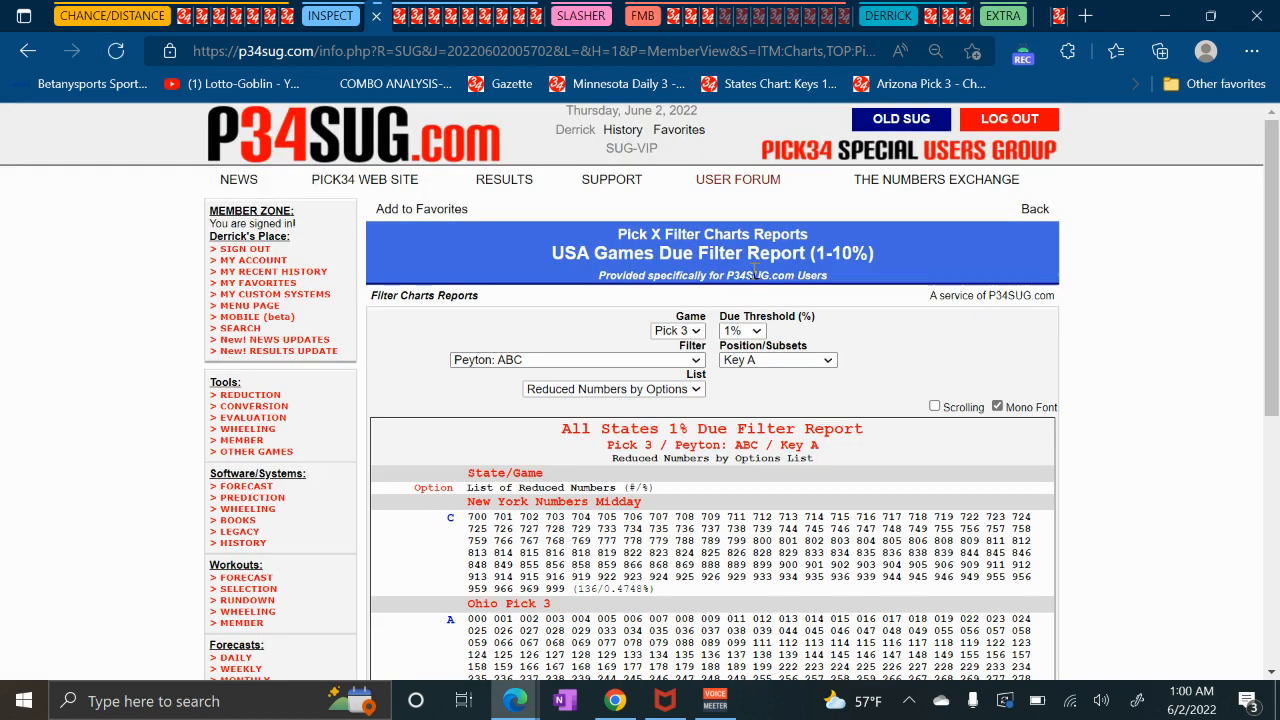
{"action": "left_click", "coordinate": [750, 360]}
{"action": "left_click", "coordinate": [752, 378]}
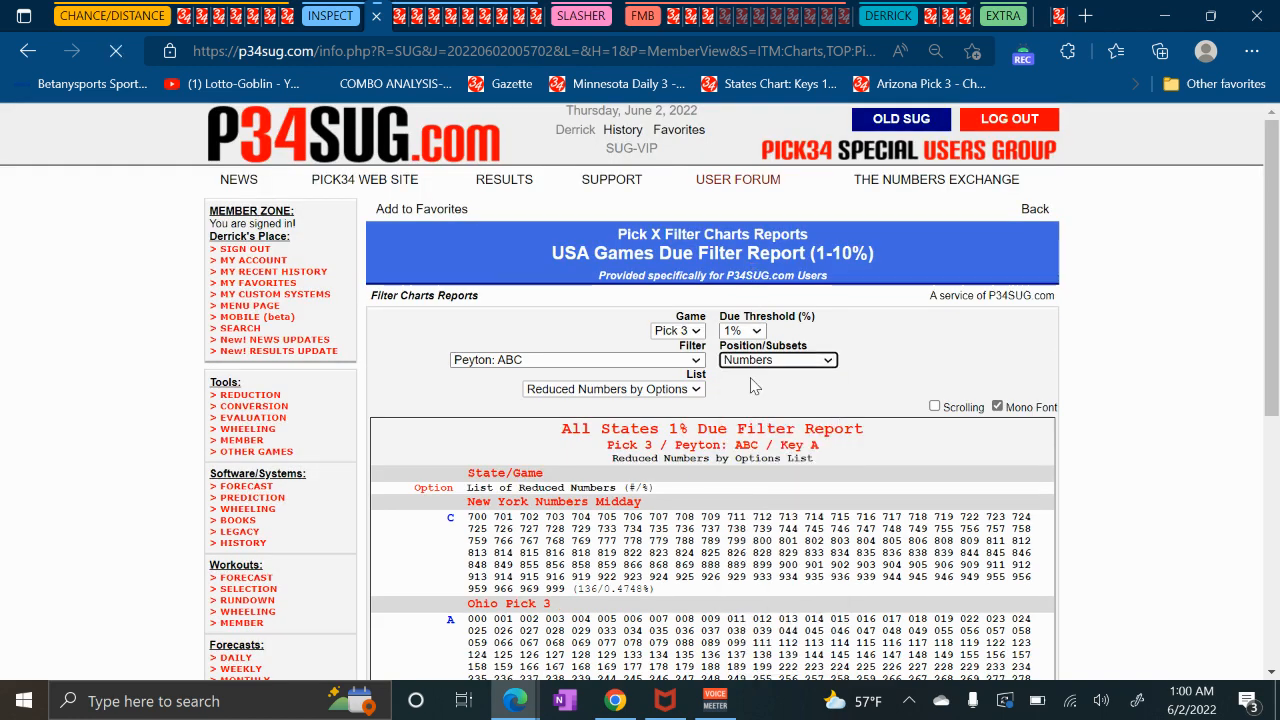
Change the USA Games Due Filter Report's filter from the Peyton ABC filter to Clean Dirty.
{"action": "left_click", "coordinate": [600, 360]}
{"action": "scroll", "coordinate": [553, 455], "scroll_direction": "down", "scroll_amount": 5}
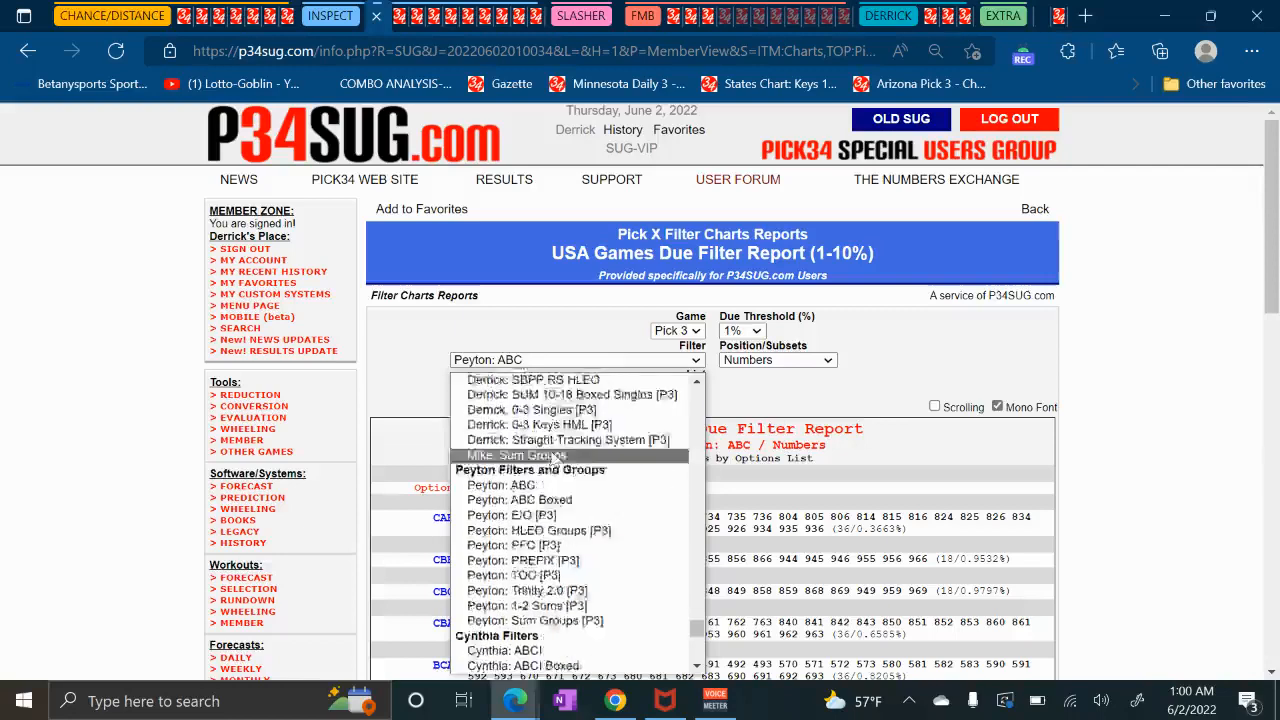
{"action": "scroll", "coordinate": [553, 455], "scroll_direction": "down", "scroll_amount": 5}
{"action": "scroll", "coordinate": [540, 505], "scroll_direction": "up", "scroll_amount": 9}
{"action": "scroll", "coordinate": [540, 507], "scroll_direction": "up", "scroll_amount": 4}
{"action": "scroll", "coordinate": [540, 510], "scroll_direction": "down", "scroll_amount": 3}
{"action": "scroll", "coordinate": [540, 512], "scroll_direction": "up", "scroll_amount": 5}
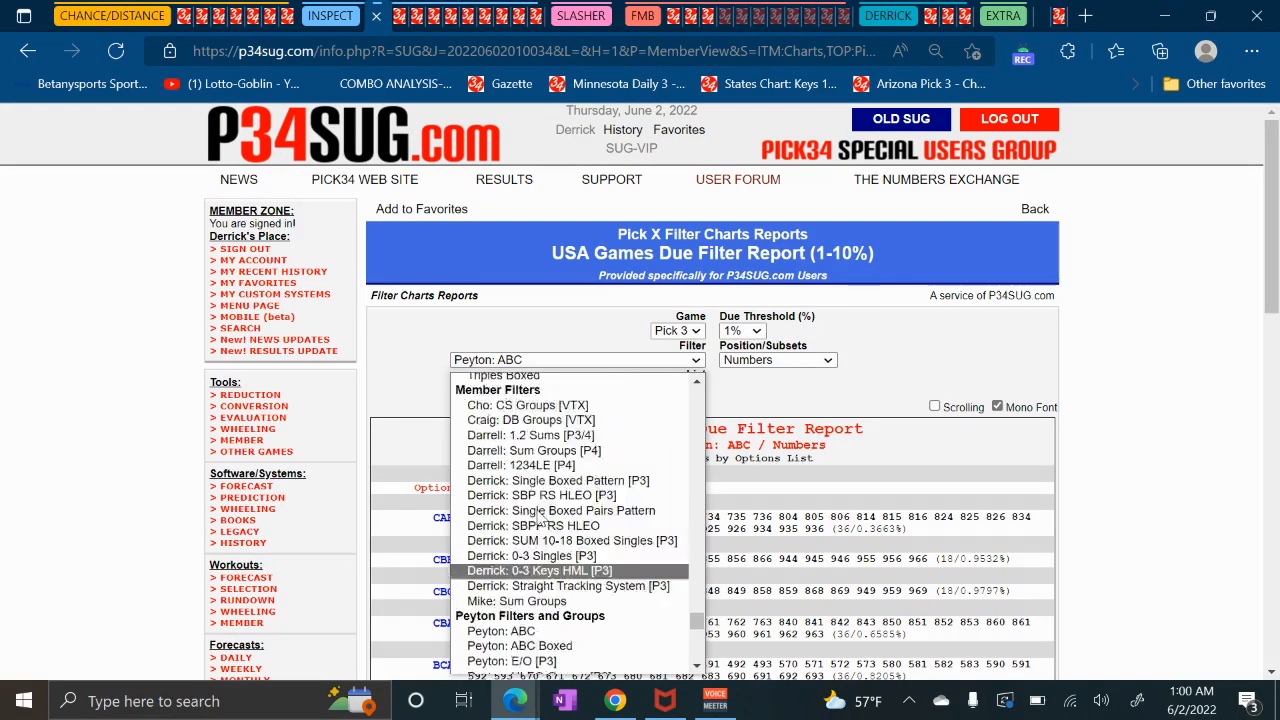
{"action": "scroll", "coordinate": [540, 515], "scroll_direction": "up", "scroll_amount": 3}
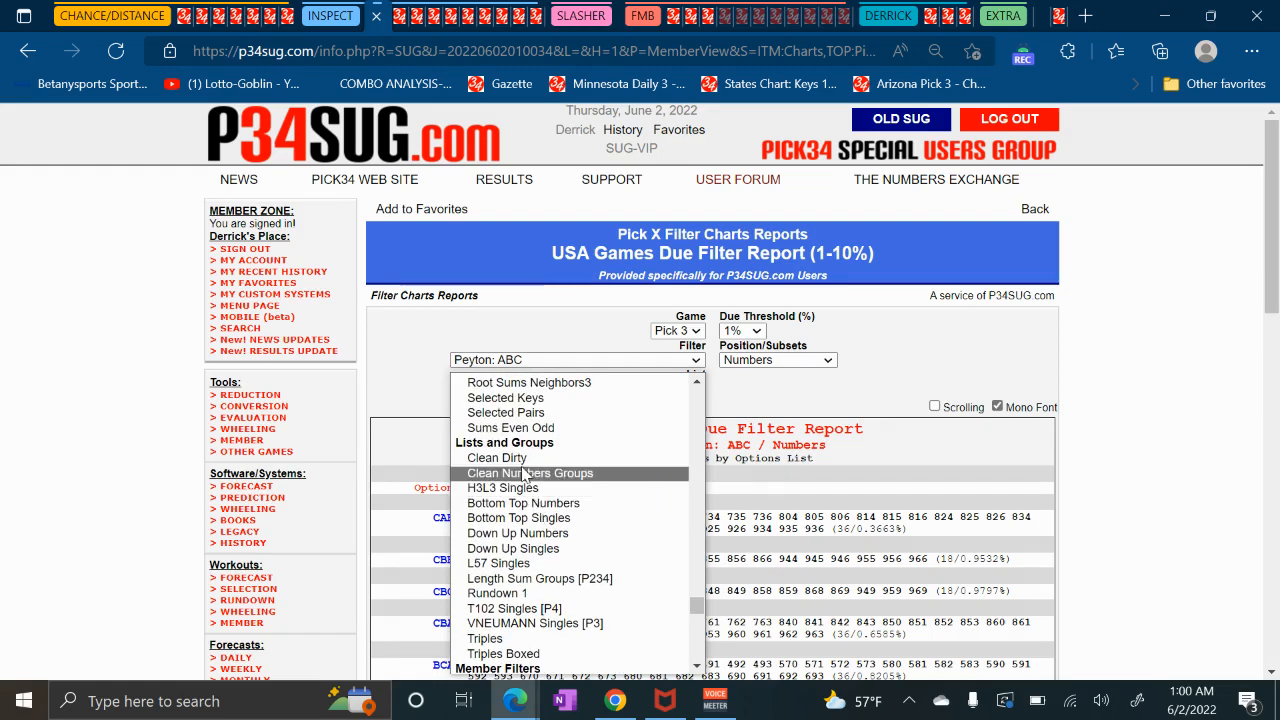
{"action": "left_click", "coordinate": [520, 463]}
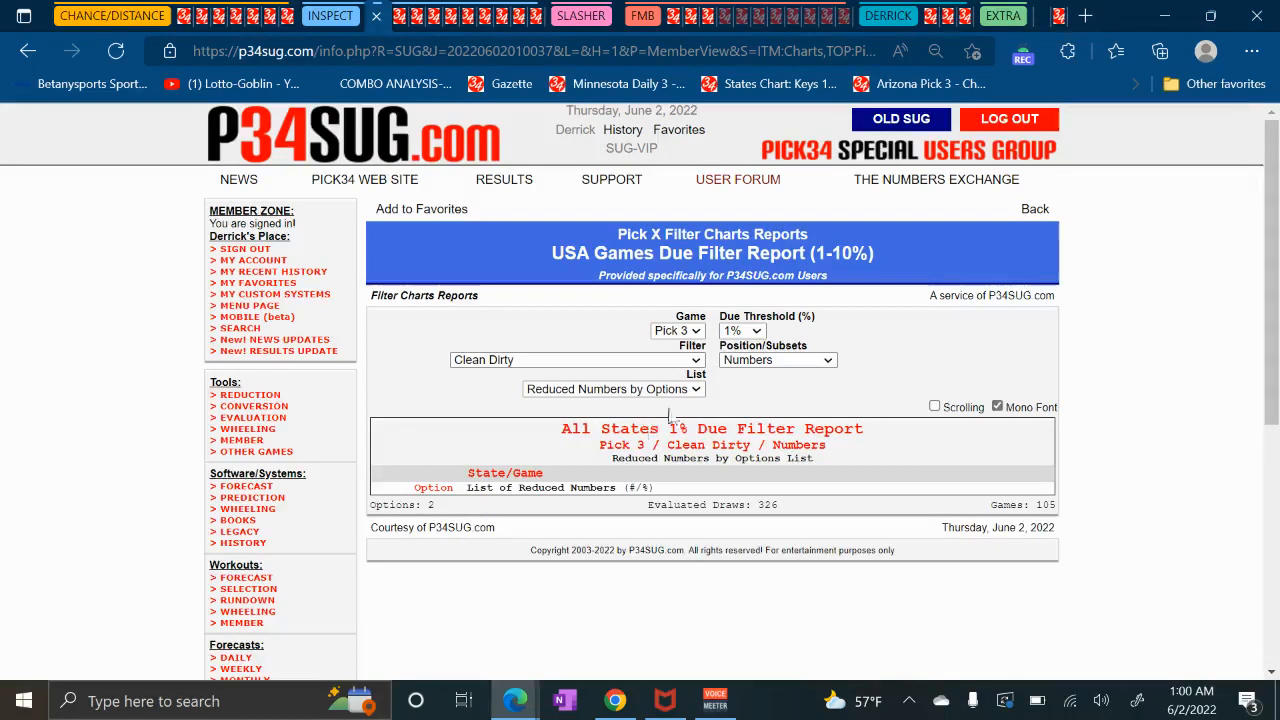
Raise the Clean Dirty report's due threshold to 2% and review the listed state games.
{"action": "left_click", "coordinate": [737, 331]}
{"action": "left_click", "coordinate": [737, 361]}
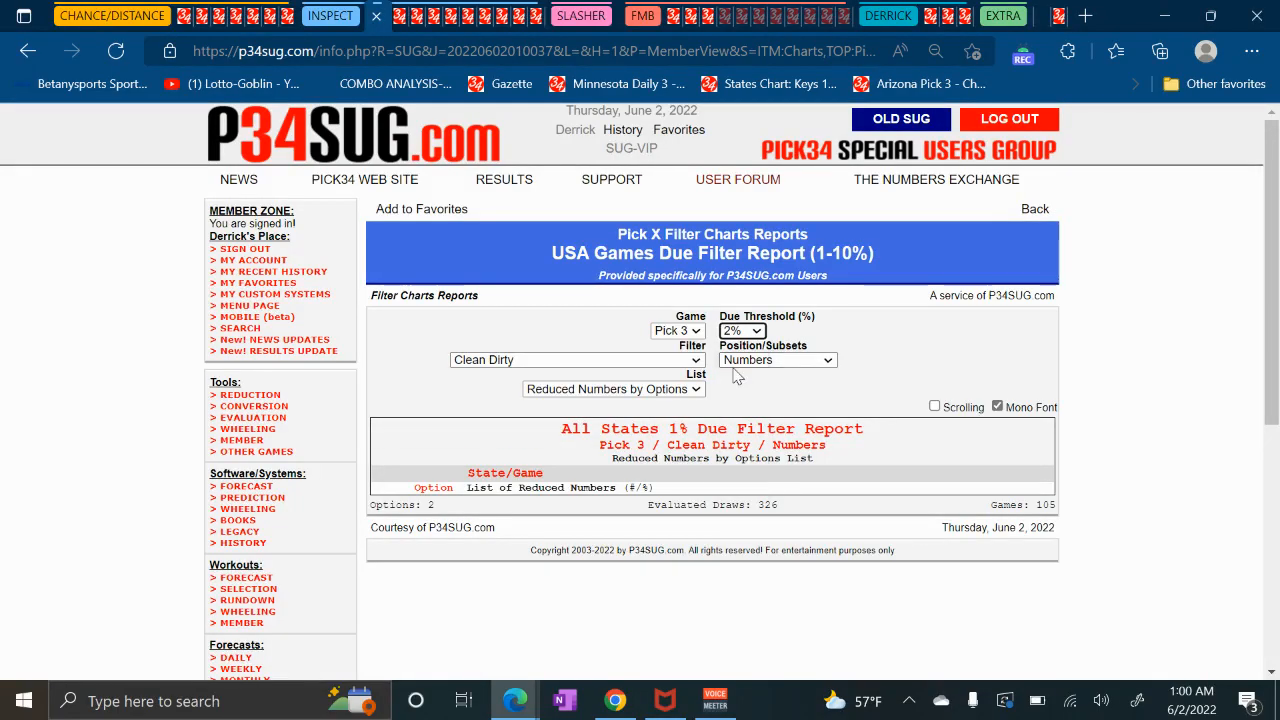
{"action": "scroll", "coordinate": [478, 488], "scroll_direction": "down", "scroll_amount": 3}
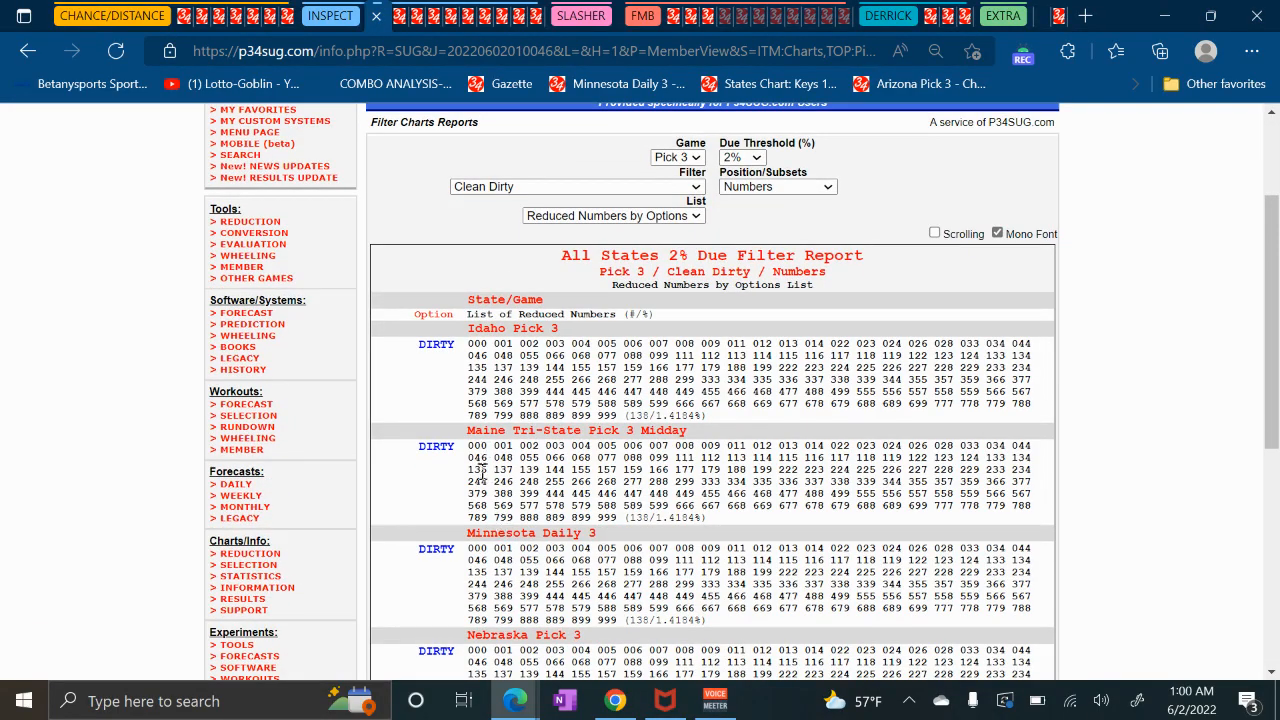
{"action": "scroll", "coordinate": [478, 488], "scroll_direction": "down", "scroll_amount": 2}
{"action": "scroll", "coordinate": [478, 488], "scroll_direction": "down", "scroll_amount": 2}
{"action": "scroll", "coordinate": [504, 450], "scroll_direction": "up", "scroll_amount": 4}
Set the Clean Dirty report's due threshold to 3% and check the listed state games.
{"action": "left_click", "coordinate": [745, 158]}
{"action": "left_click", "coordinate": [743, 210]}
{"action": "scroll", "coordinate": [505, 470], "scroll_direction": "down", "scroll_amount": 6}
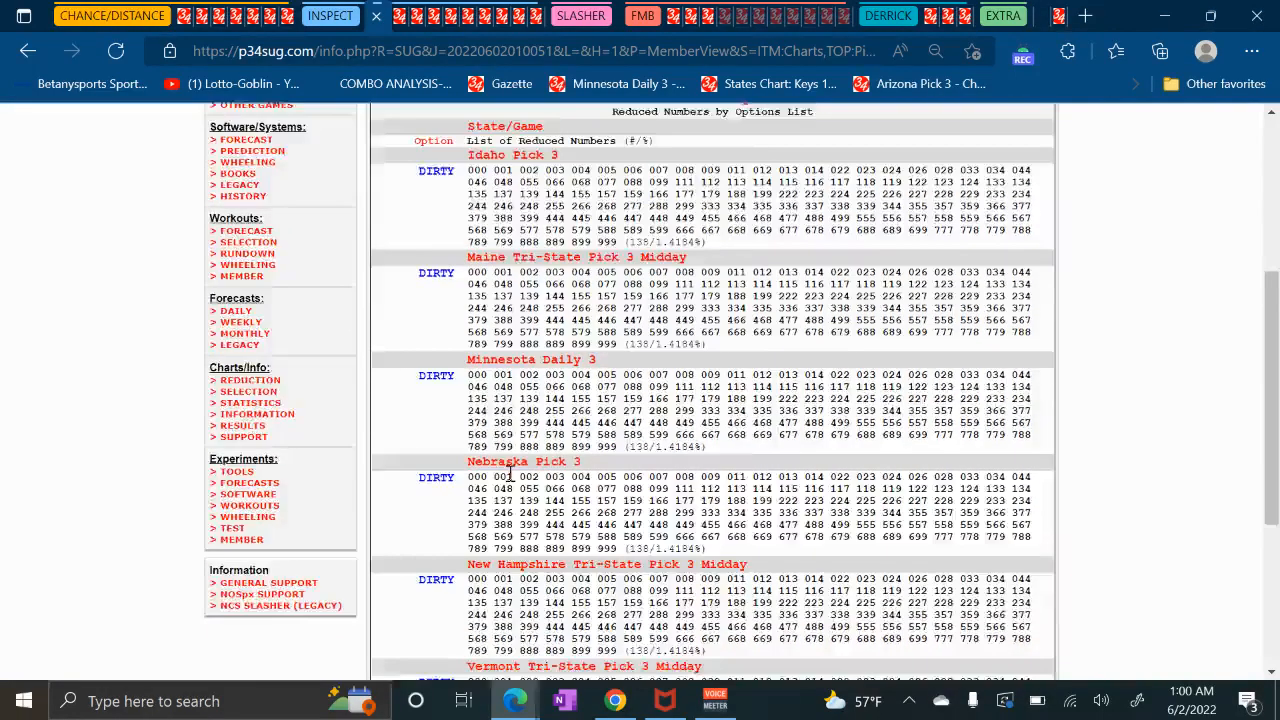
{"action": "scroll", "coordinate": [508, 468], "scroll_direction": "up", "scroll_amount": 5}
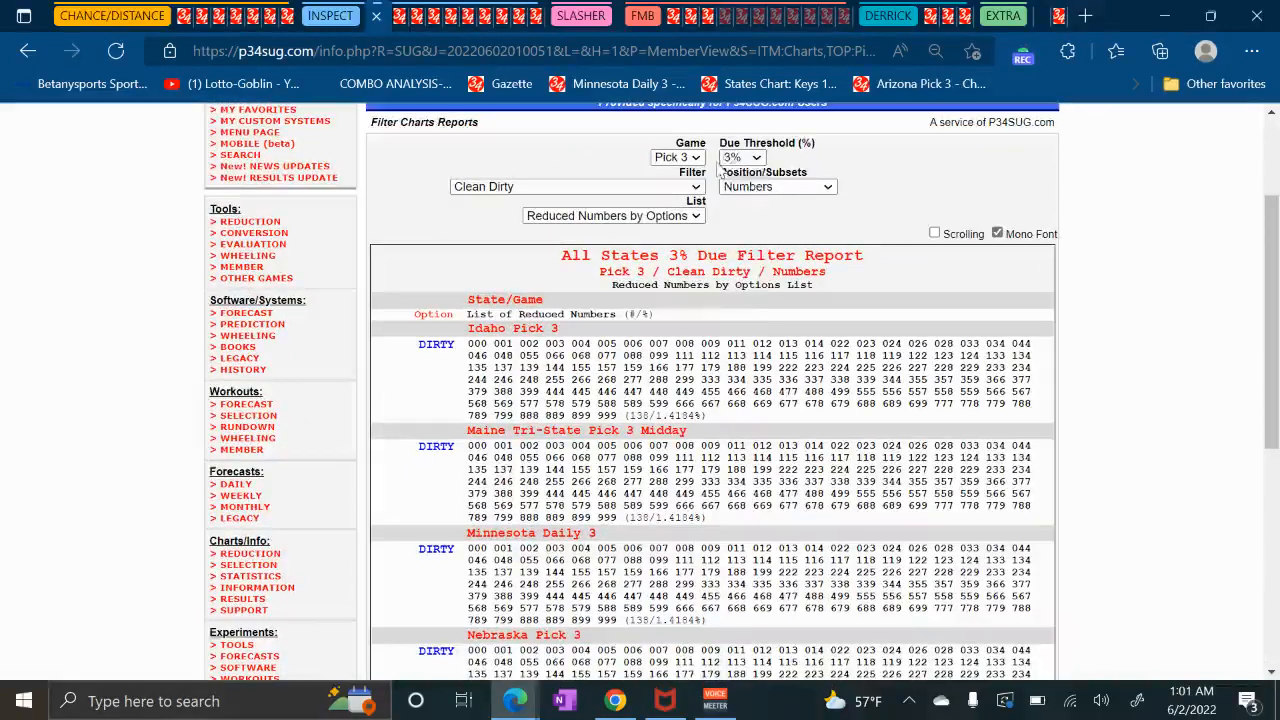
Set the Clean Dirty report's due threshold to 4% and examine the clean and dirty number lists for each state game.
{"action": "left_click", "coordinate": [743, 158]}
{"action": "left_click", "coordinate": [733, 209]}
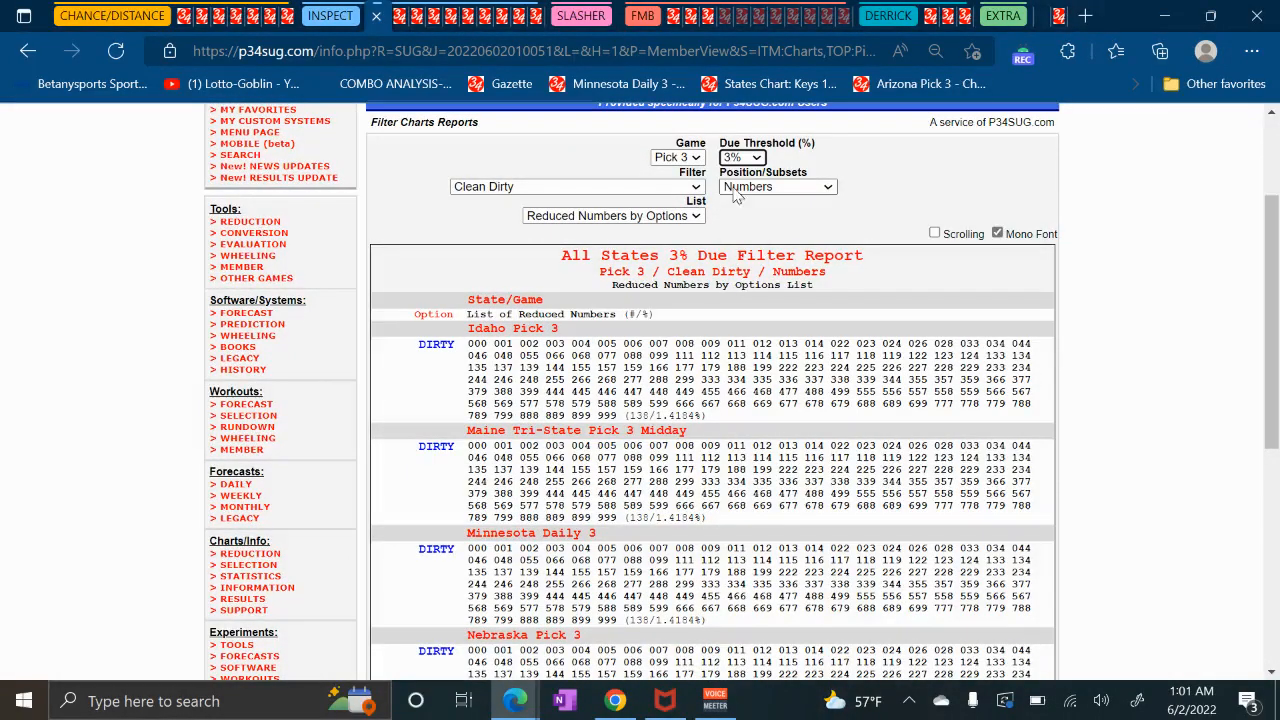
{"action": "left_click", "coordinate": [738, 160]}
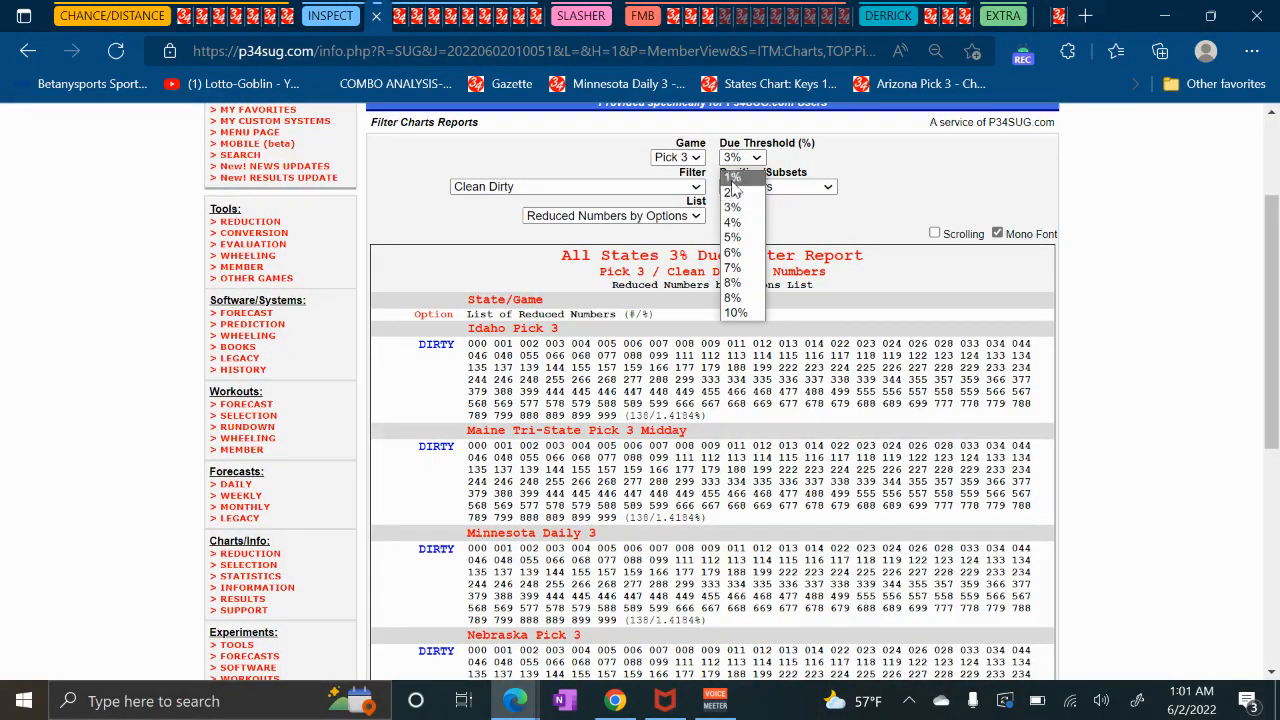
{"action": "scroll", "coordinate": [484, 390], "scroll_direction": "down", "scroll_amount": 3}
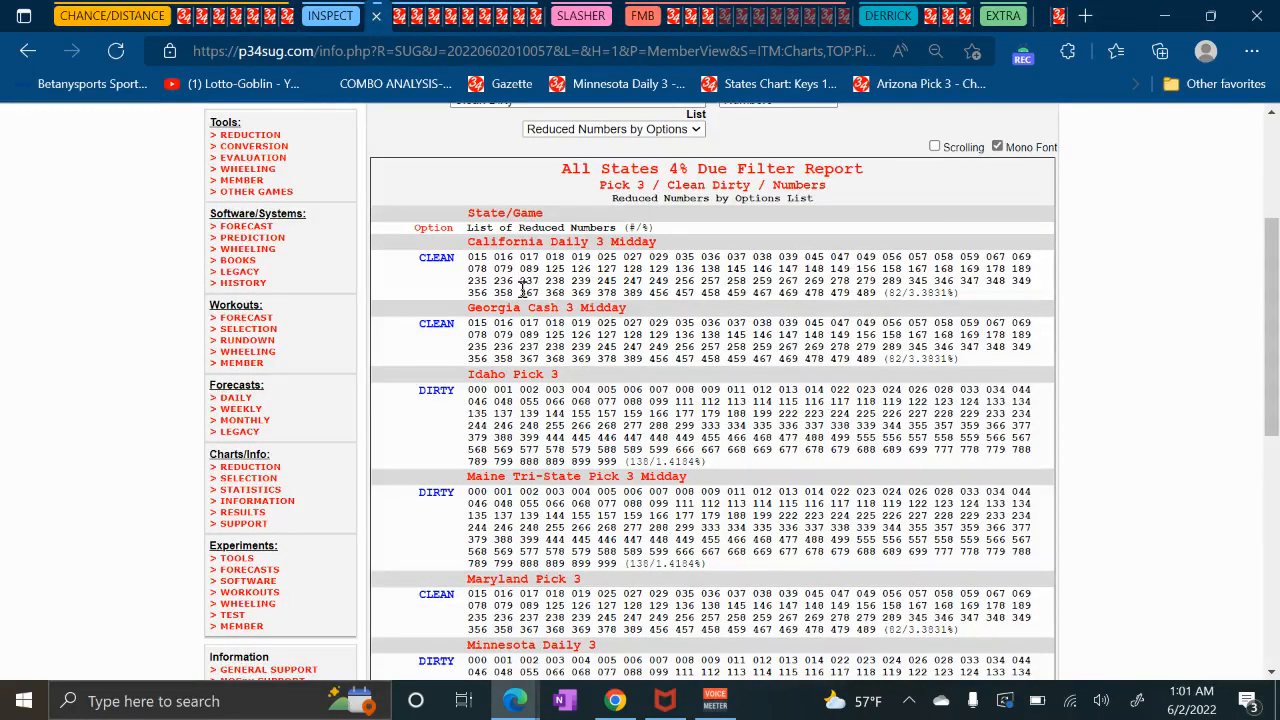
{"action": "scroll", "coordinate": [507, 328], "scroll_direction": "down", "scroll_amount": 2}
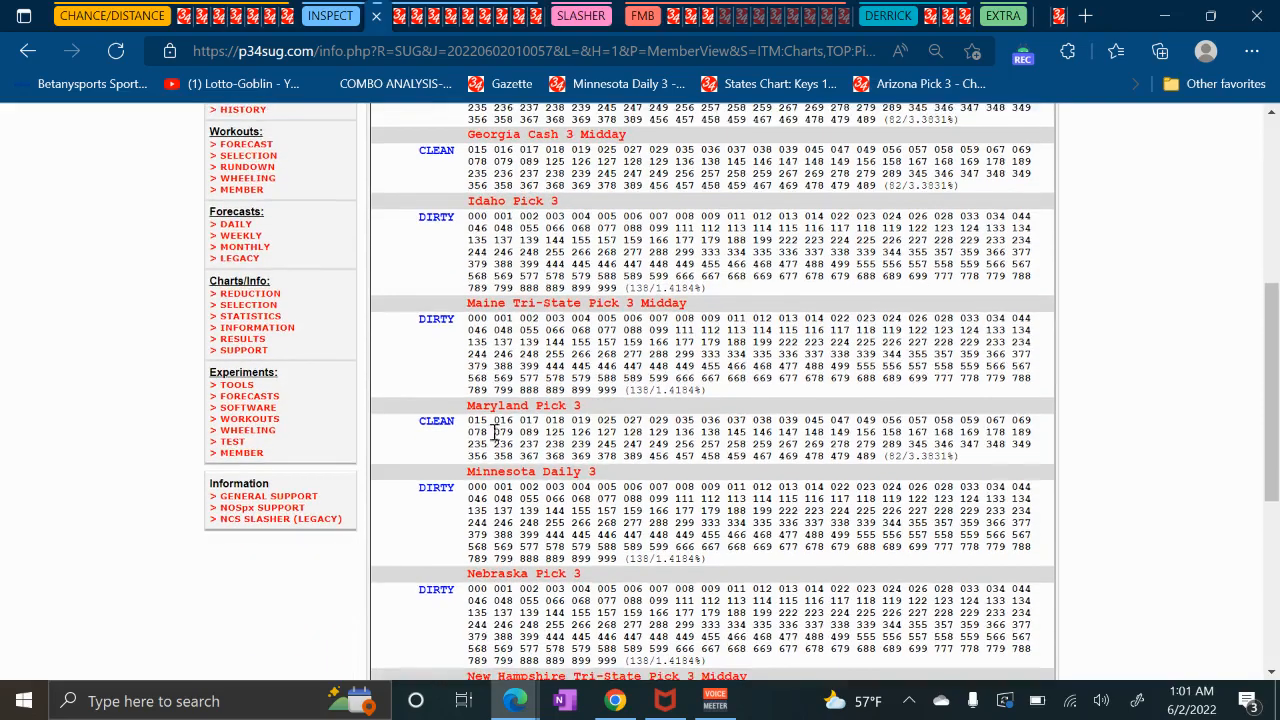
{"action": "scroll", "coordinate": [480, 400], "scroll_direction": "down", "scroll_amount": 1}
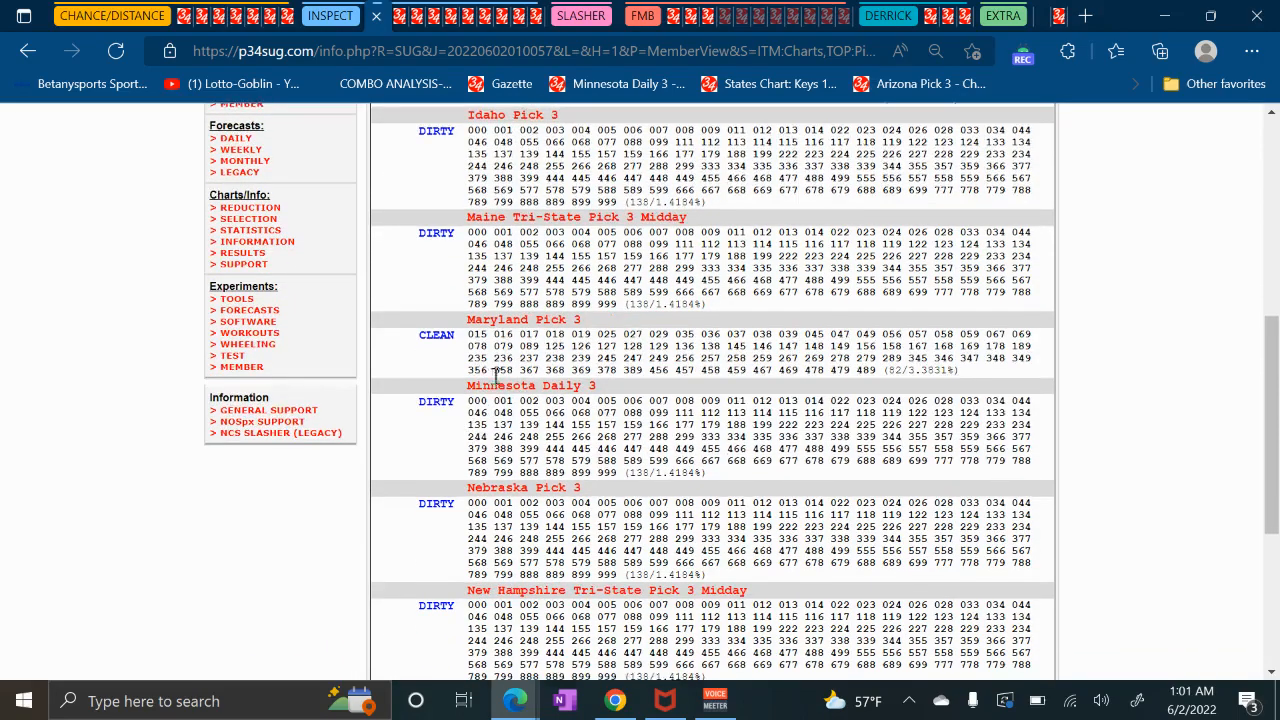
{"action": "scroll", "coordinate": [486, 416], "scroll_direction": "down", "scroll_amount": 2}
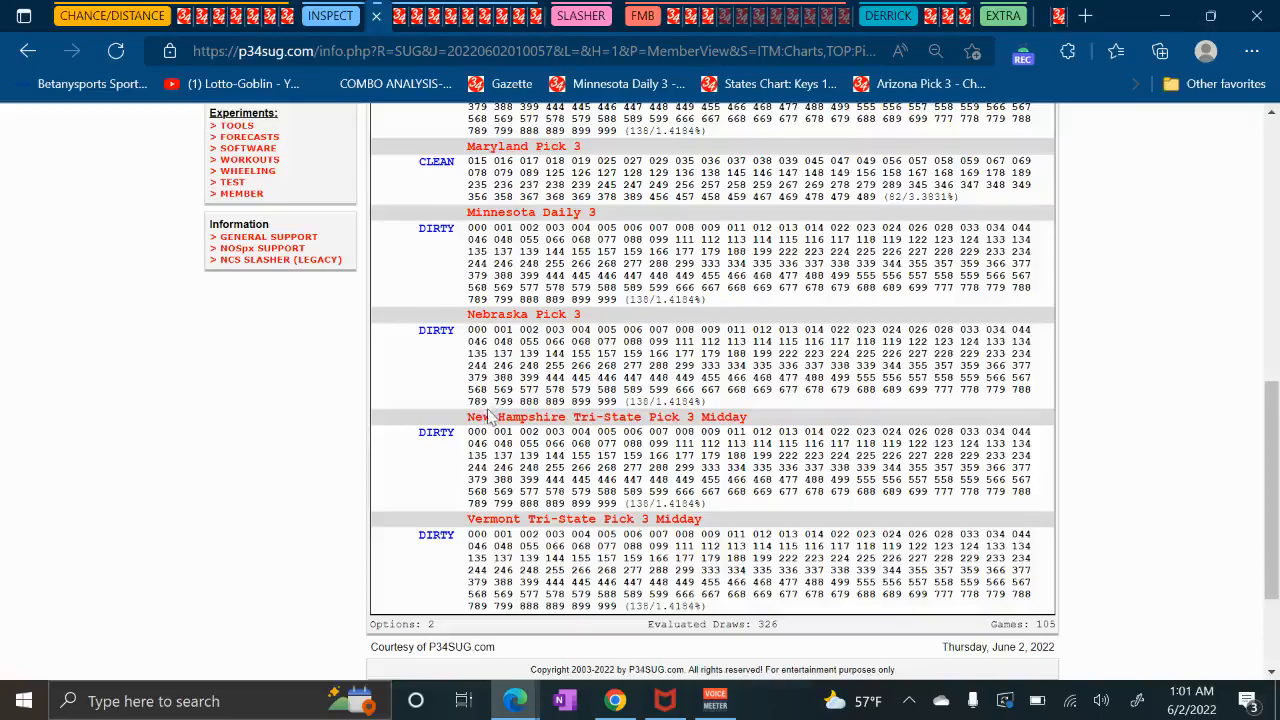
{"action": "scroll", "coordinate": [487, 416], "scroll_direction": "up", "scroll_amount": 1}
{"action": "scroll", "coordinate": [487, 356], "scroll_direction": "up", "scroll_amount": 1}
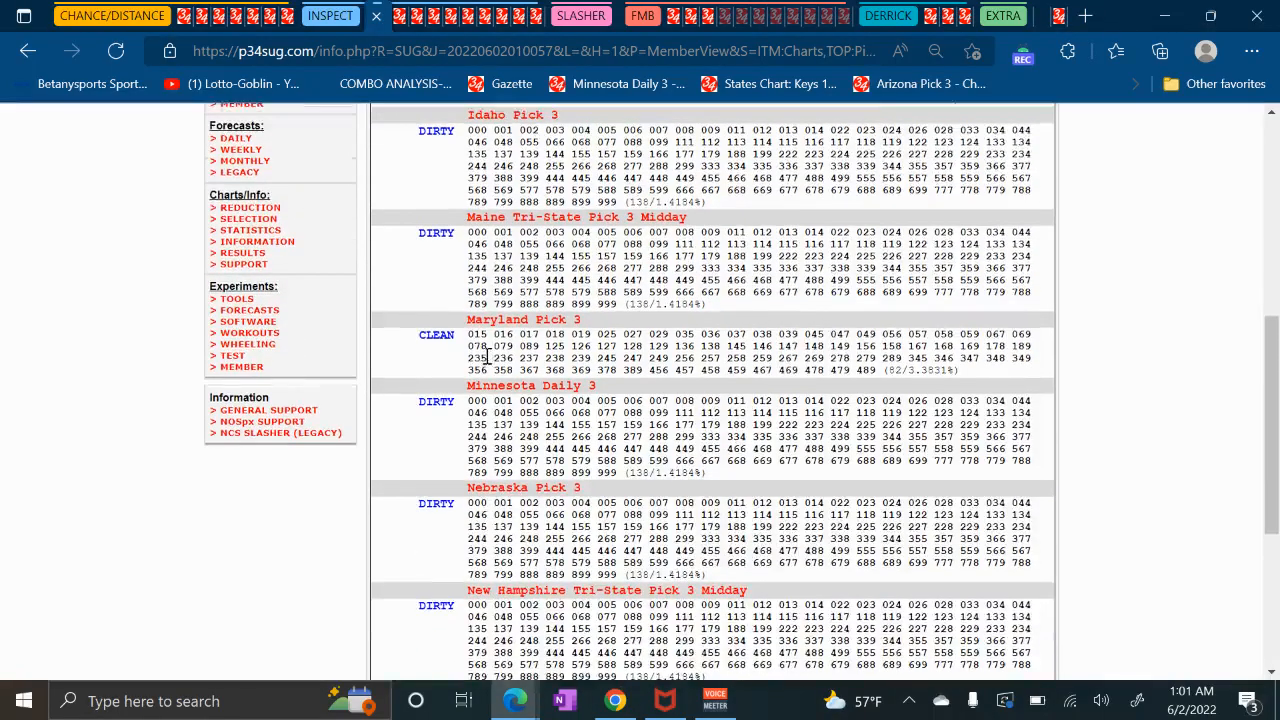
{"action": "scroll", "coordinate": [503, 508], "scroll_direction": "down", "scroll_amount": 2}
{"action": "scroll", "coordinate": [525, 445], "scroll_direction": "up", "scroll_amount": 7}
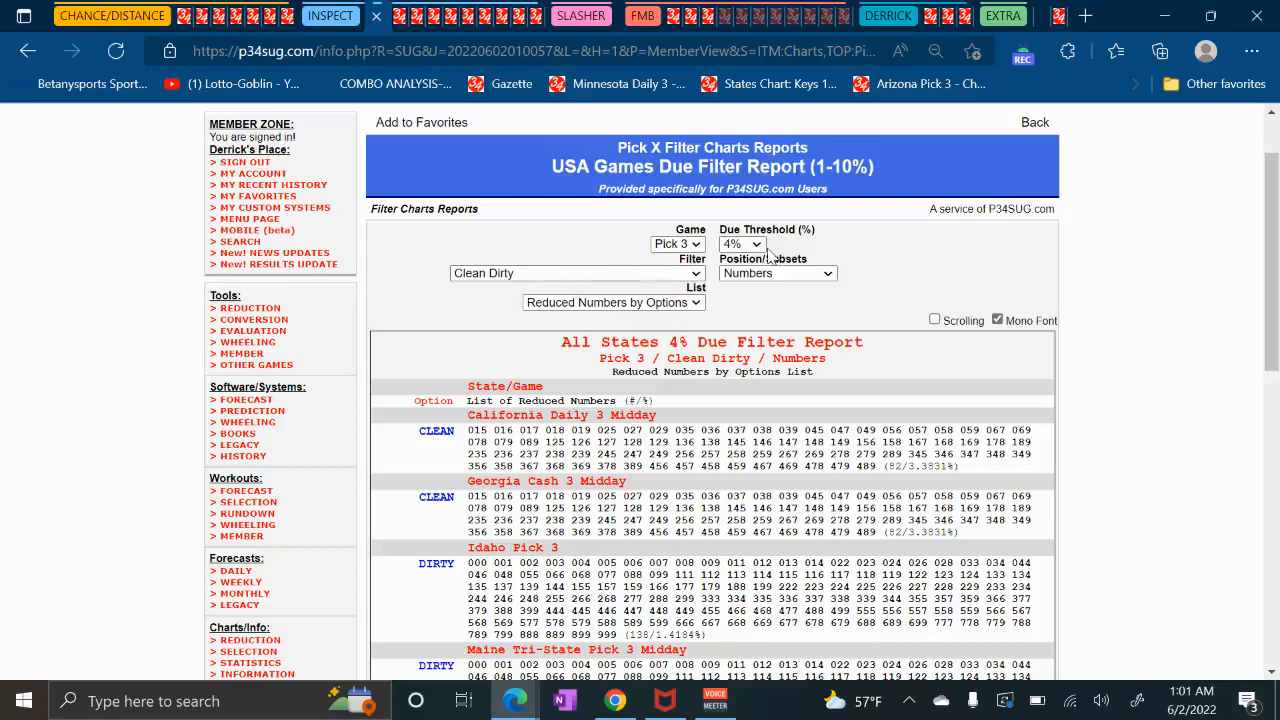
Return the due threshold to 1% and change the report's filter to H3L3 Singles.
{"action": "left_click", "coordinate": [758, 246]}
{"action": "left_click", "coordinate": [745, 262]}
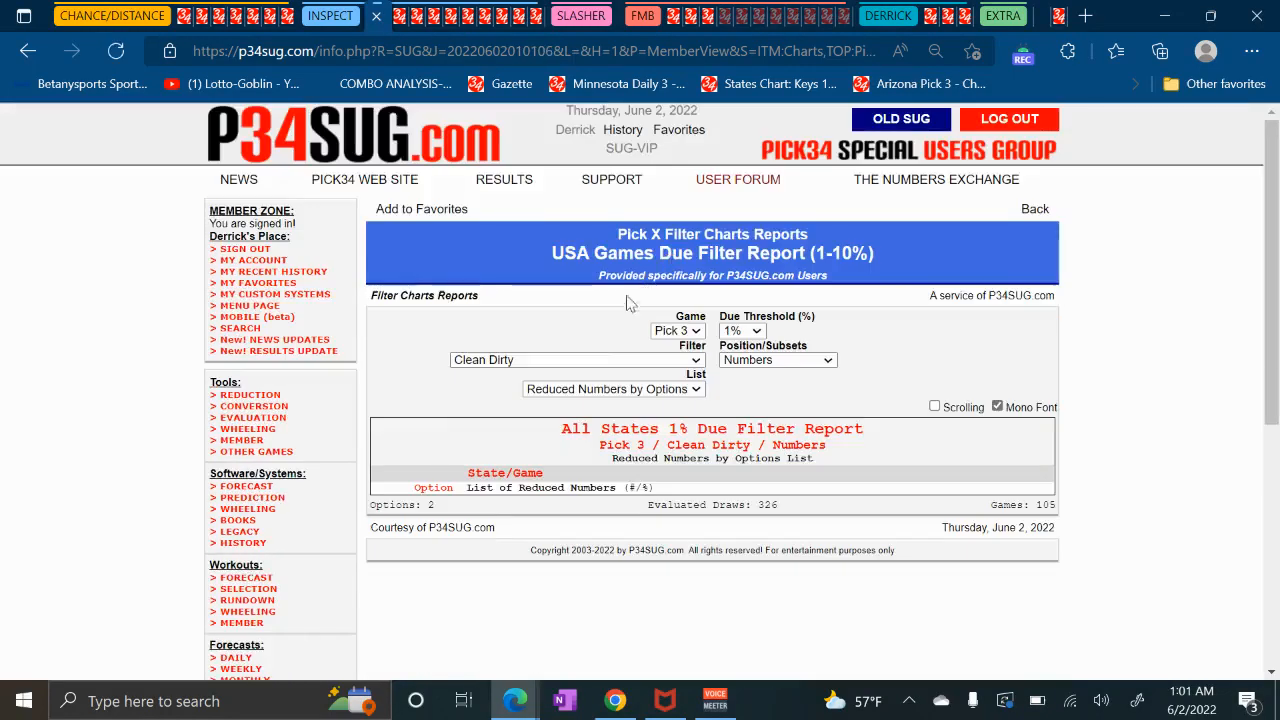
{"action": "left_click", "coordinate": [586, 362]}
{"action": "scroll", "coordinate": [543, 446], "scroll_direction": "down", "scroll_amount": 3}
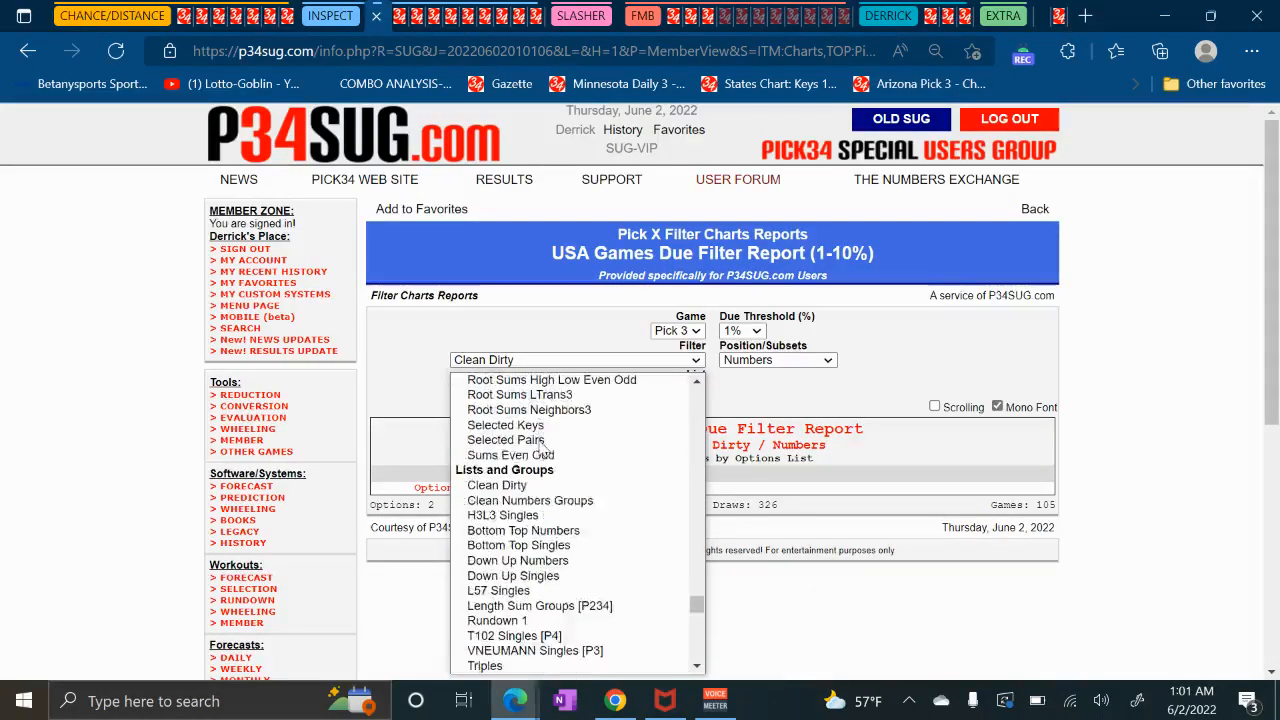
{"action": "scroll", "coordinate": [536, 524], "scroll_direction": "down", "scroll_amount": 2}
{"action": "scroll", "coordinate": [530, 522], "scroll_direction": "up", "scroll_amount": 2}
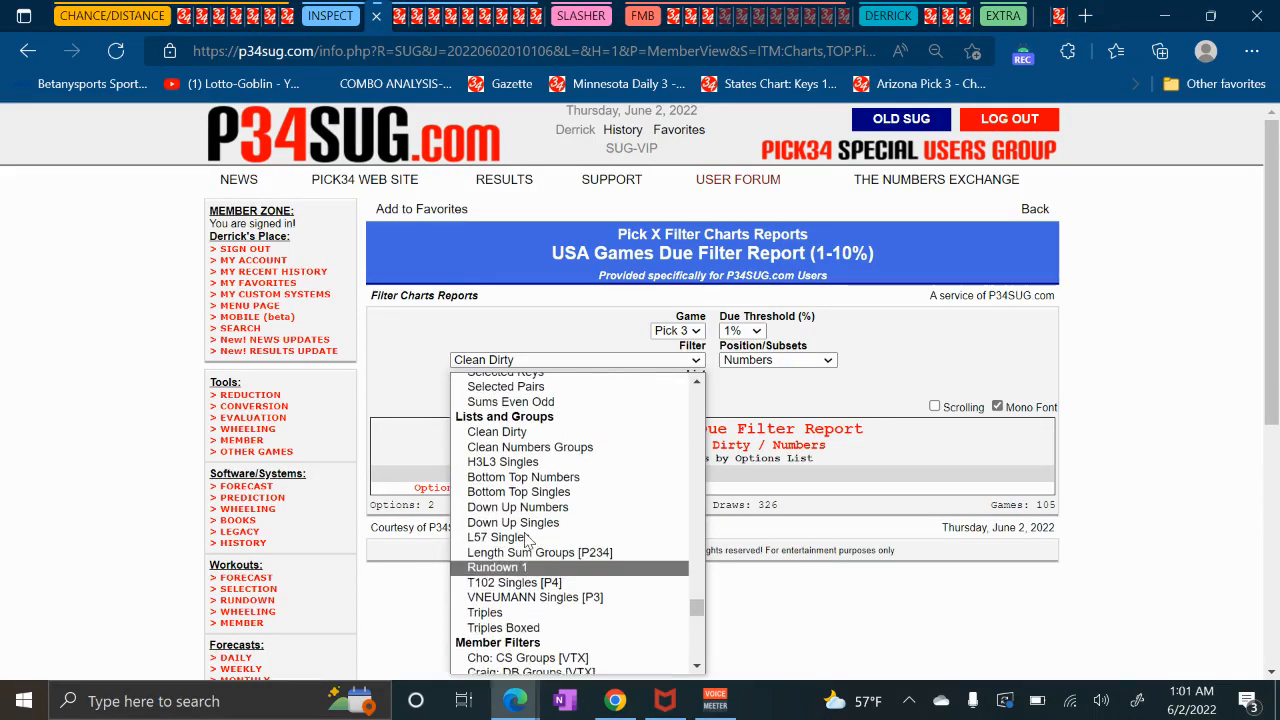
{"action": "left_click", "coordinate": [529, 516]}
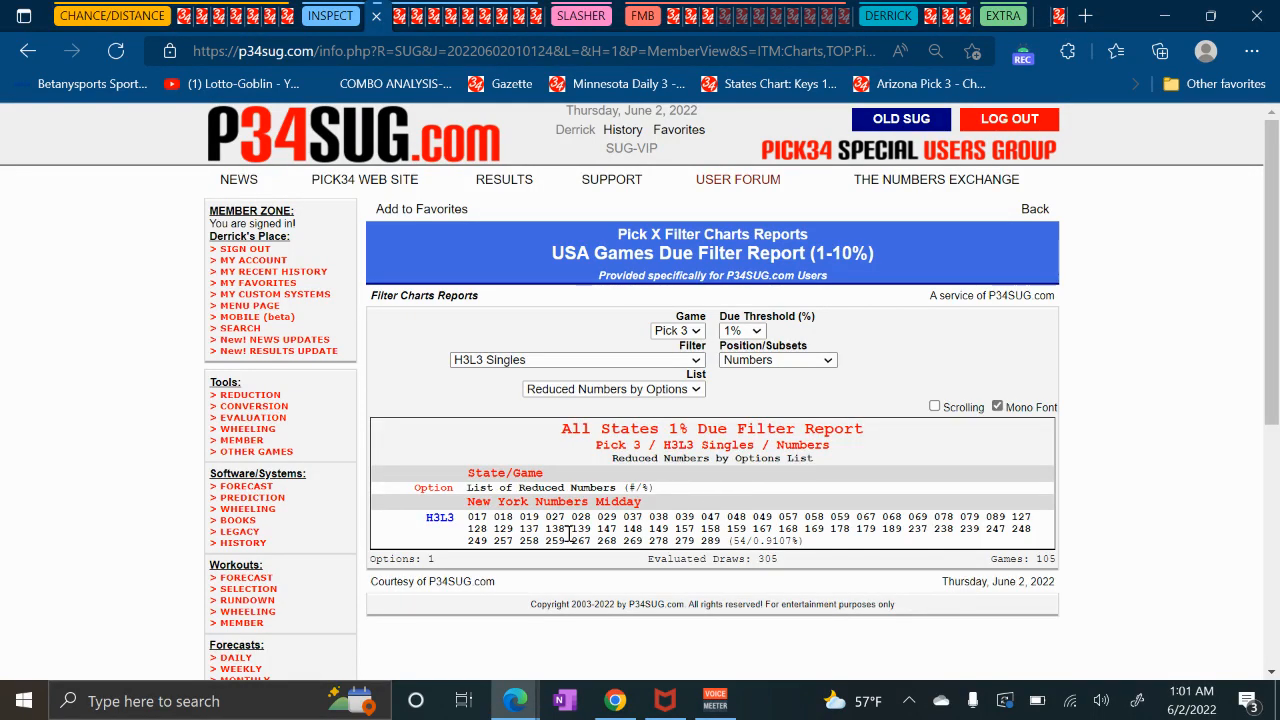
{"action": "scroll", "coordinate": [574, 536], "scroll_direction": "down", "scroll_amount": 1}
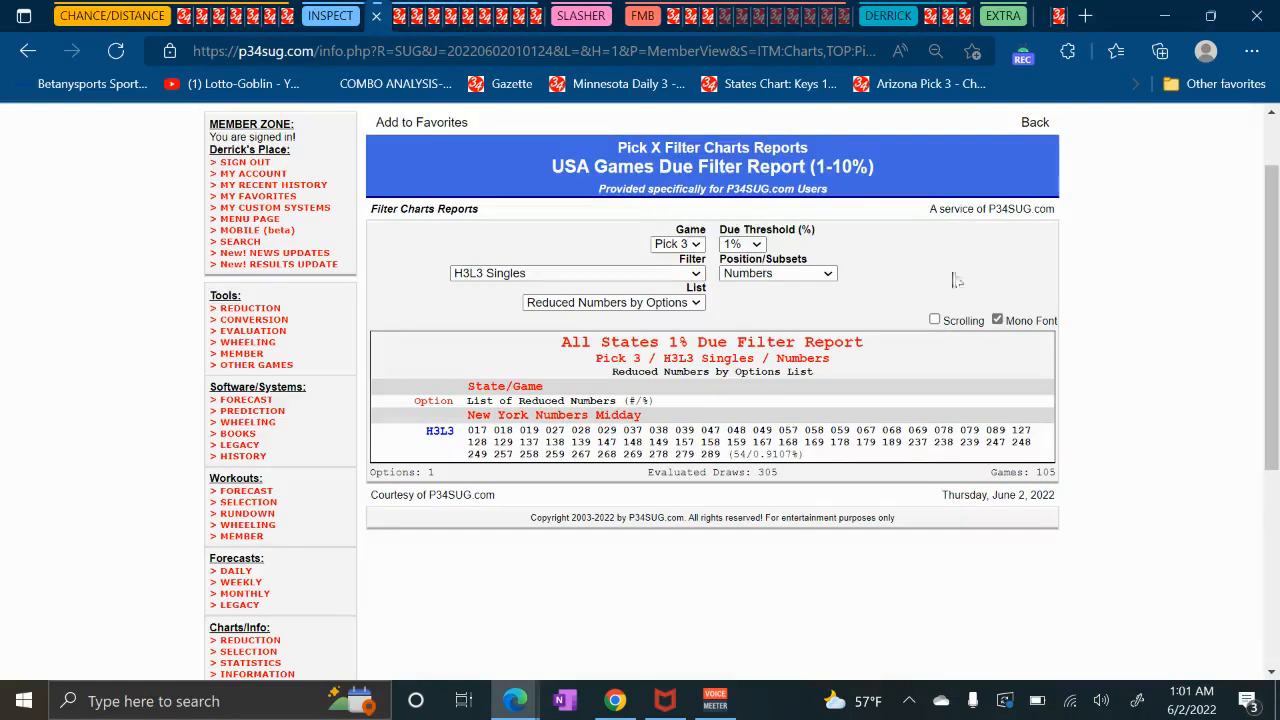
Change the Due Filter Report's filter to the member filter Single Boxed Pairs Pattern.
{"action": "left_click", "coordinate": [398, 20]}
{"action": "left_click", "coordinate": [395, 18]}
{"action": "left_click", "coordinate": [648, 273]}
{"action": "scroll", "coordinate": [555, 440], "scroll_direction": "down", "scroll_amount": 3}
{"action": "scroll", "coordinate": [557, 447], "scroll_direction": "down", "scroll_amount": 6}
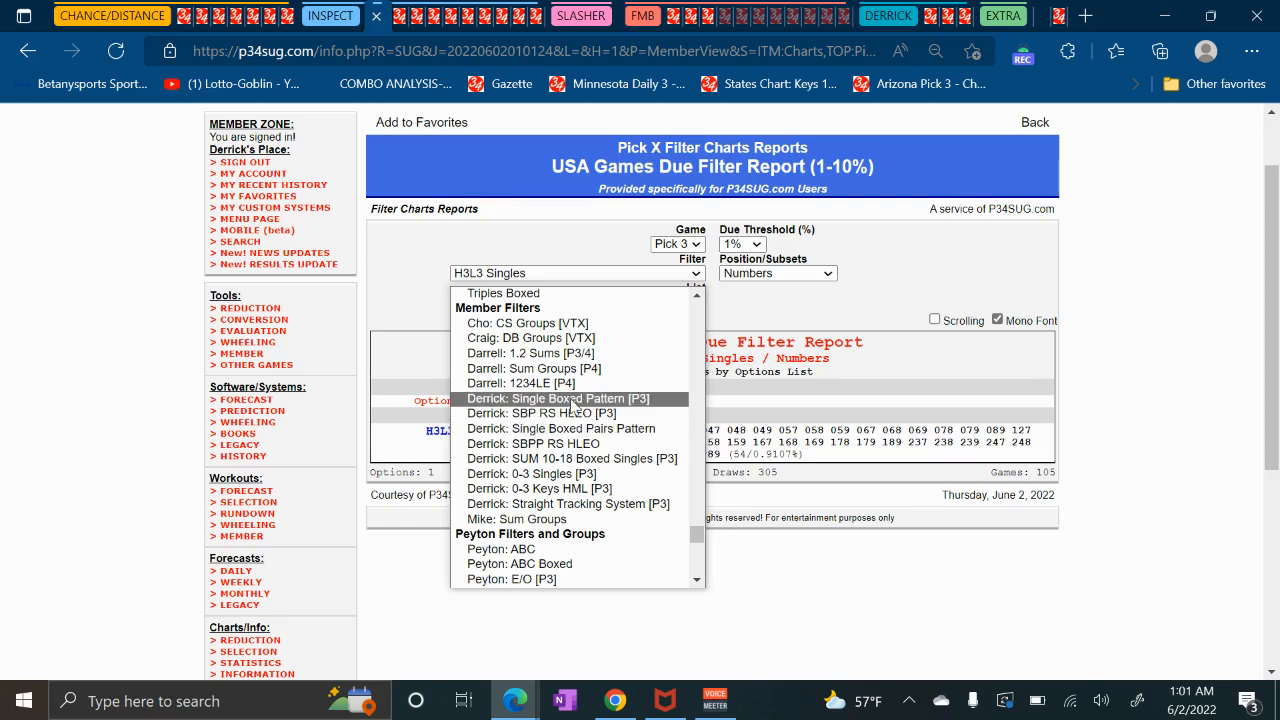
{"action": "left_click", "coordinate": [613, 430]}
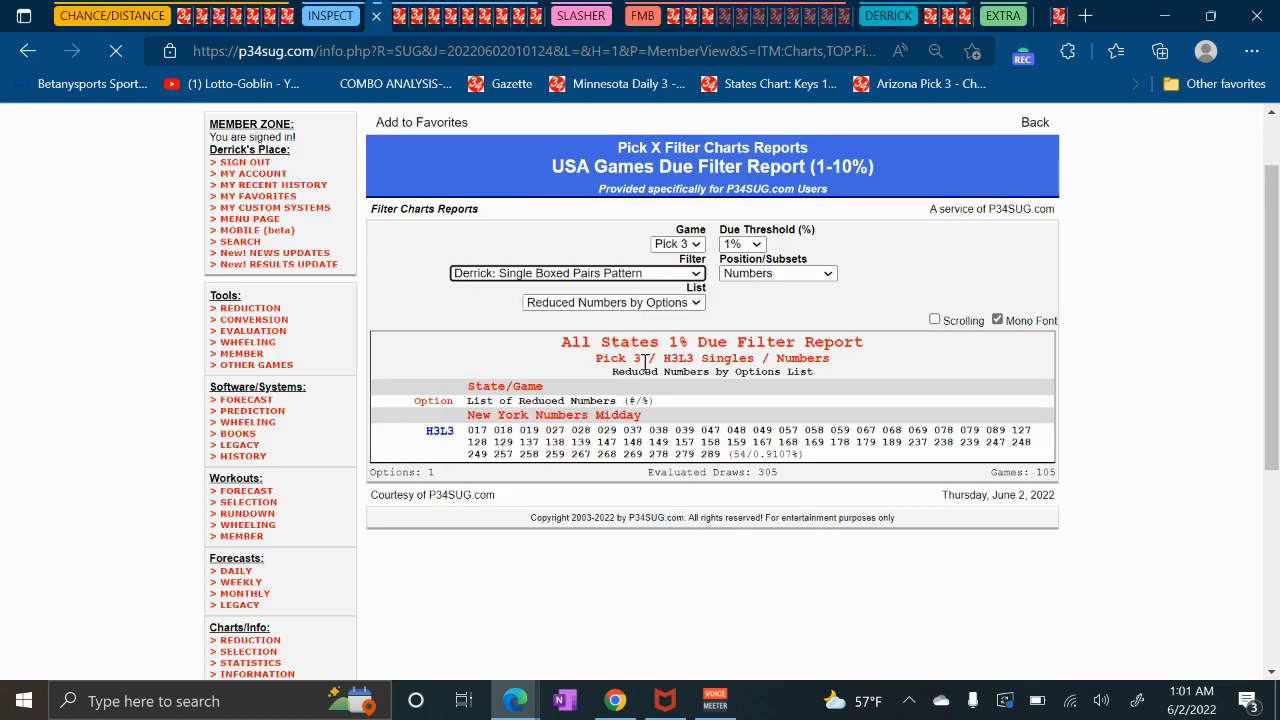
Examine the 1% Single Boxed Pairs Pattern report from Colorado to Wisconsin for each state game's due option and numbers.
{"action": "scroll", "coordinate": [640, 330], "scroll_direction": "down", "scroll_amount": 2}
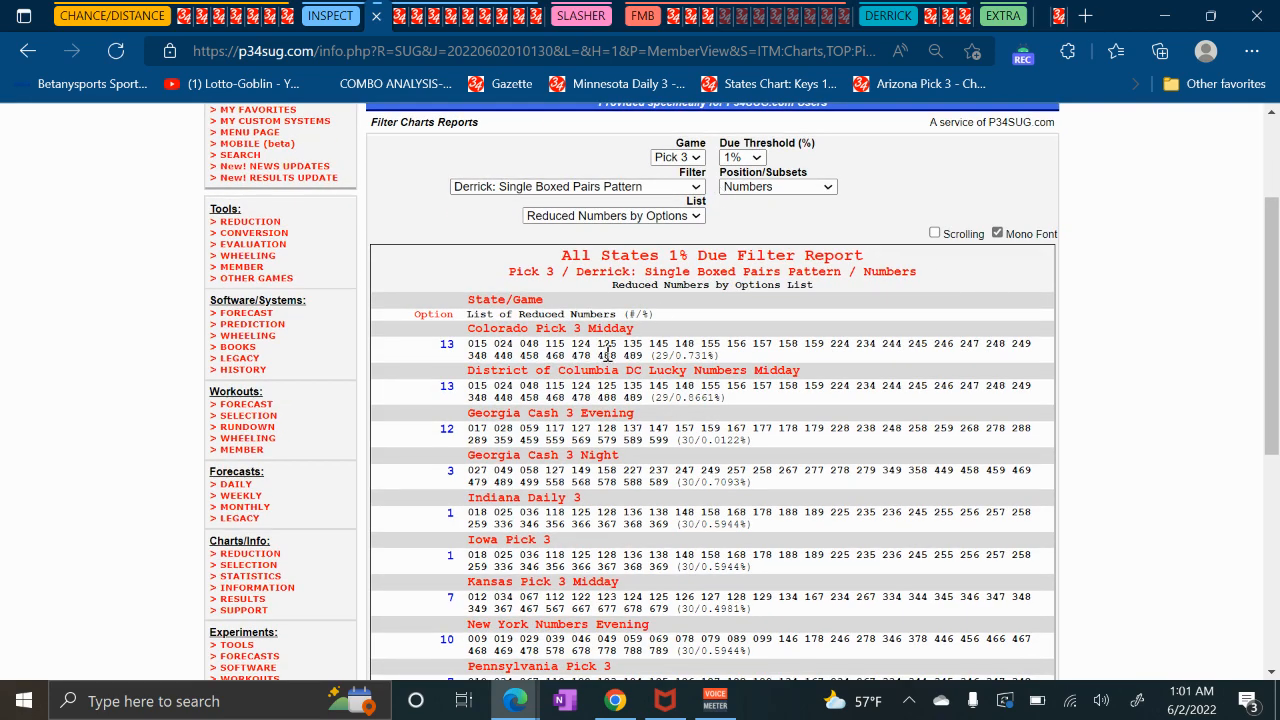
{"action": "scroll", "coordinate": [607, 353], "scroll_direction": "down", "scroll_amount": 4}
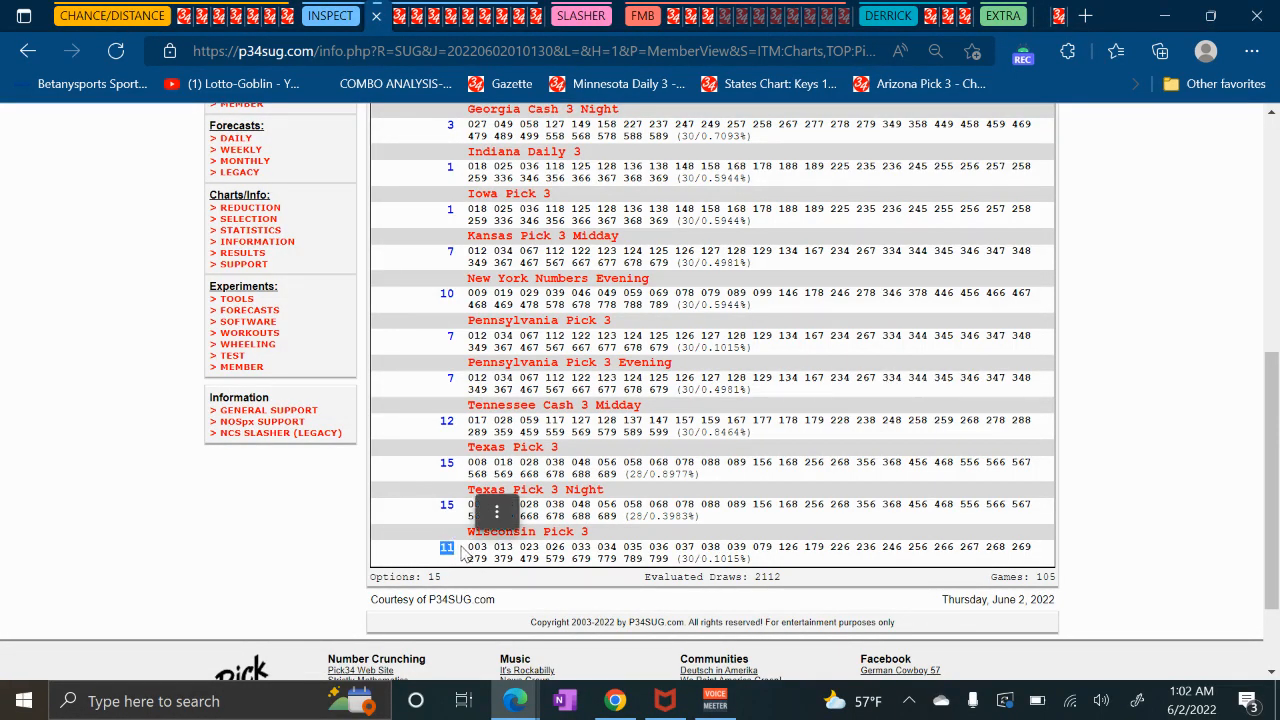
{"action": "mouse_move", "coordinate": [504, 522]}
{"action": "left_click", "coordinate": [405, 537]}
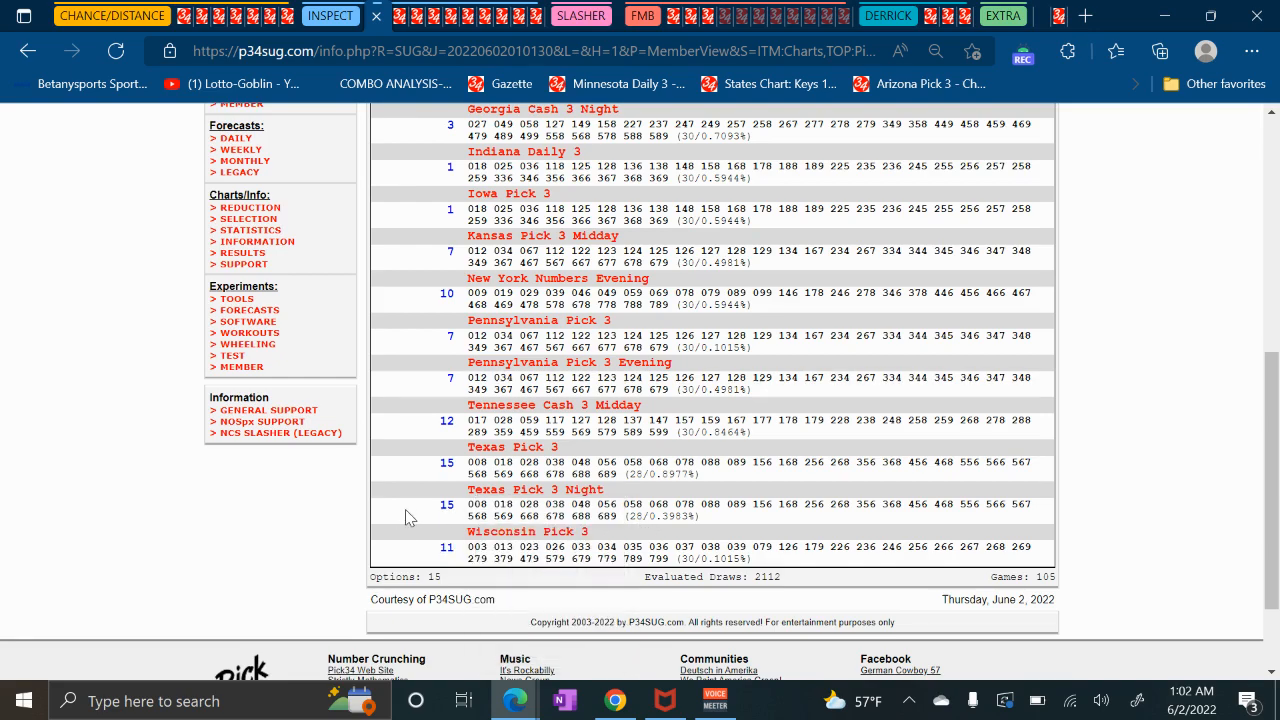
{"action": "scroll", "coordinate": [440, 510], "scroll_direction": "up", "scroll_amount": 4}
{"action": "scroll", "coordinate": [479, 524], "scroll_direction": "down", "scroll_amount": 1}
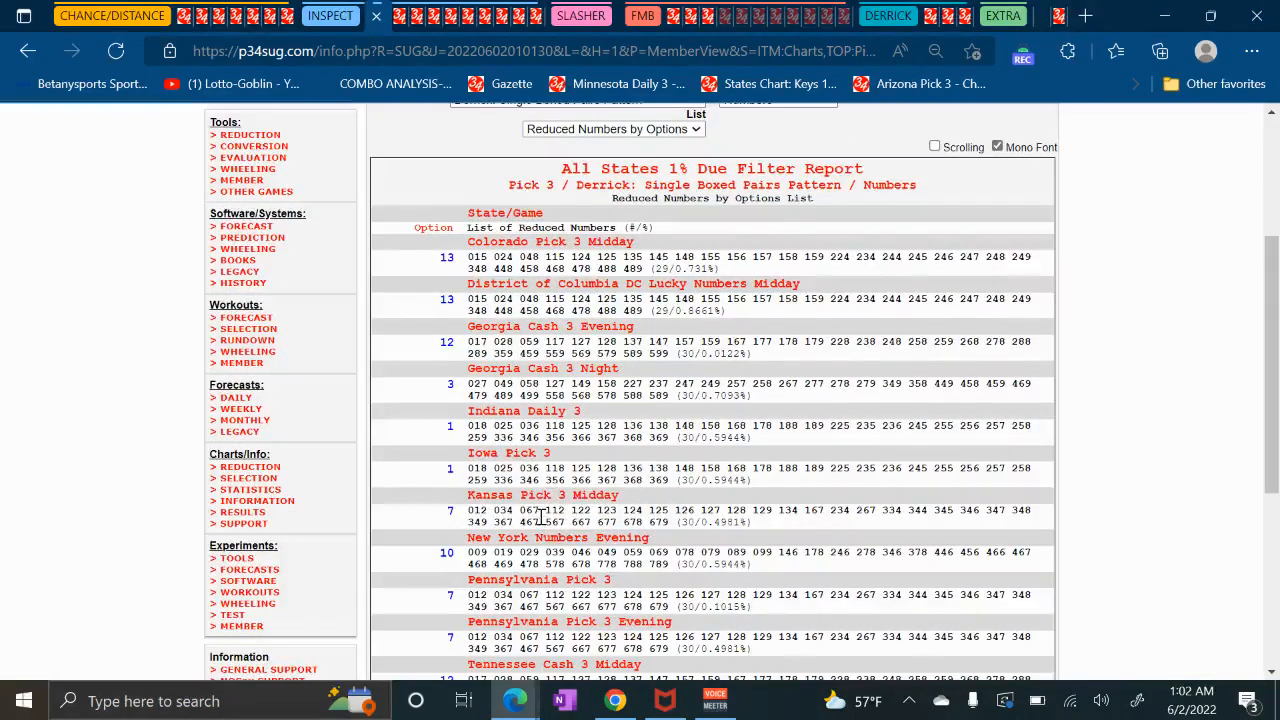
{"action": "scroll", "coordinate": [543, 522], "scroll_direction": "down", "scroll_amount": 2}
{"action": "scroll", "coordinate": [541, 505], "scroll_direction": "up", "scroll_amount": 3}
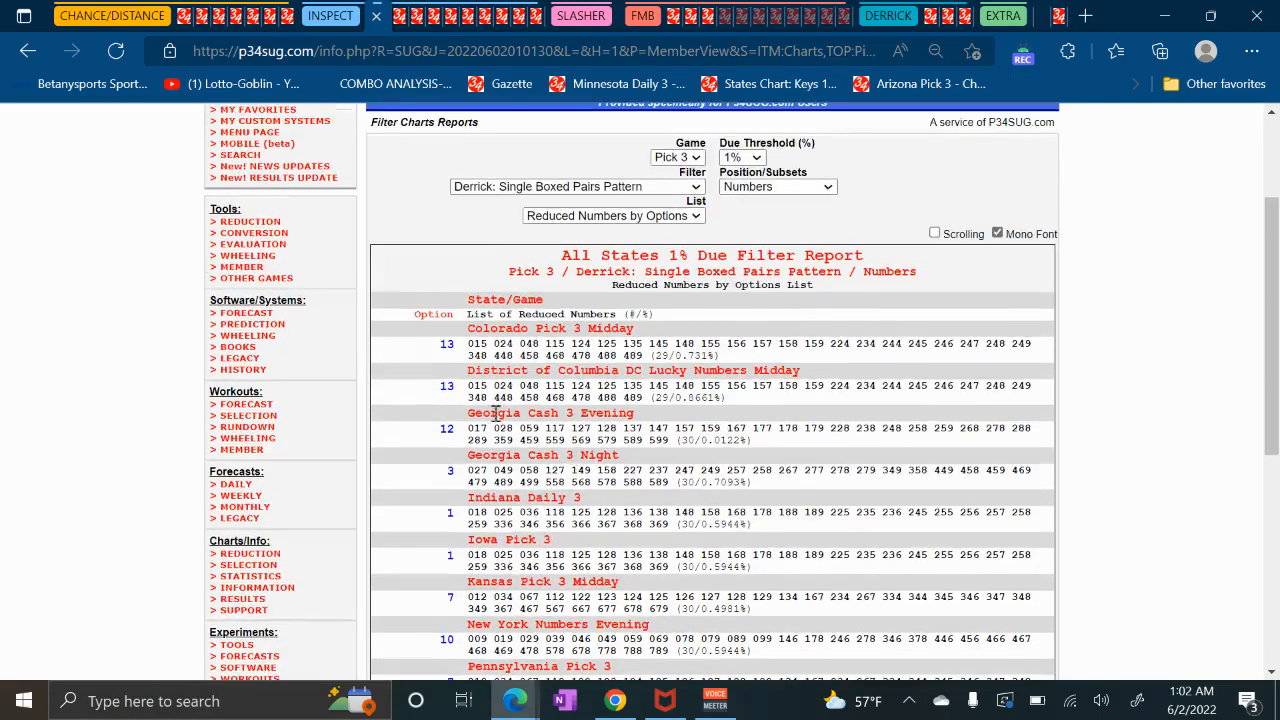
{"action": "scroll", "coordinate": [497, 415], "scroll_direction": "up", "scroll_amount": 2}
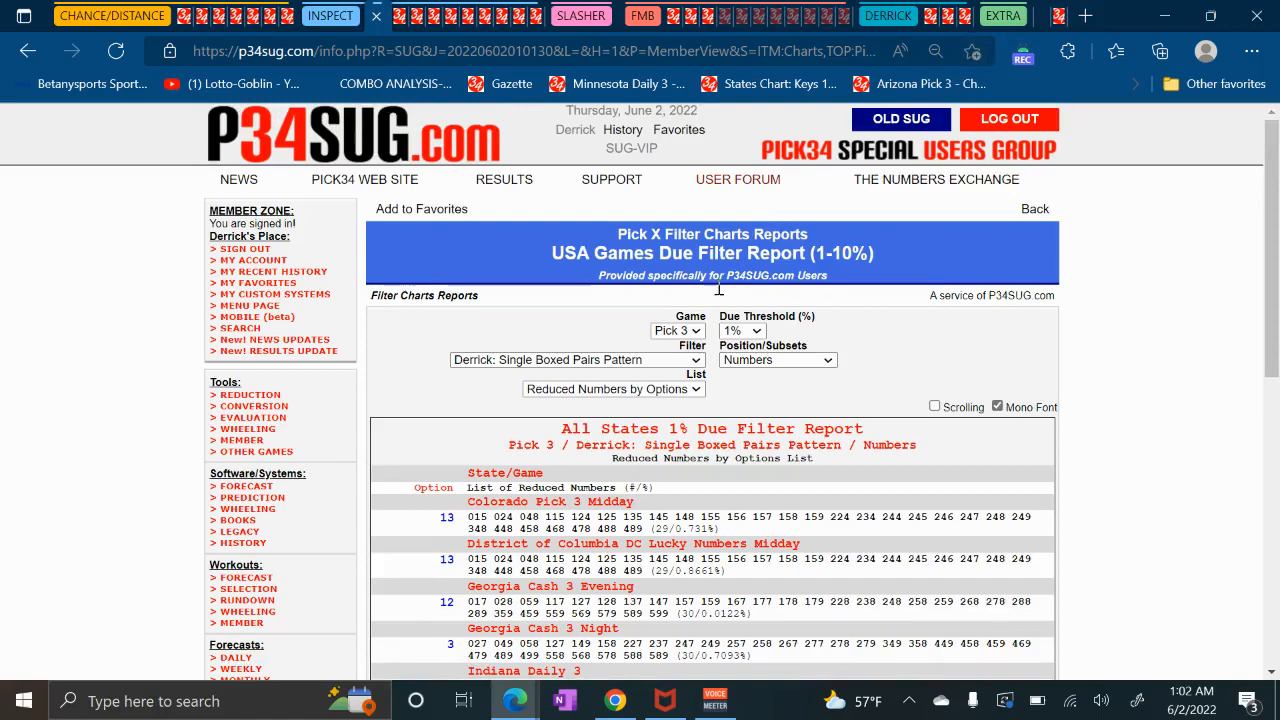
{"action": "scroll", "coordinate": [719, 289], "scroll_direction": "down", "scroll_amount": 2}
{"action": "scroll", "coordinate": [719, 289], "scroll_direction": "up", "scroll_amount": 2}
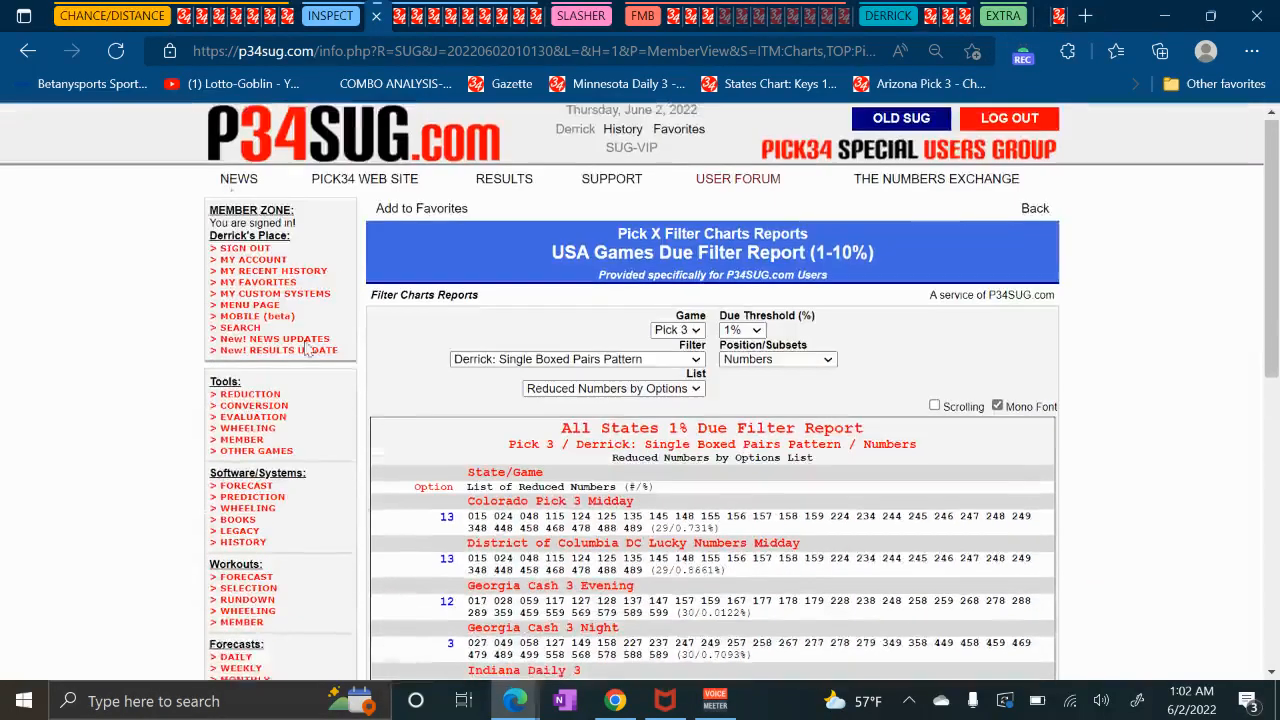
Go through the open frequency, chances and distance chart pages to the Filter Charts Chances page for Minnesota Daily 3.
{"action": "left_click", "coordinate": [207, 13]}
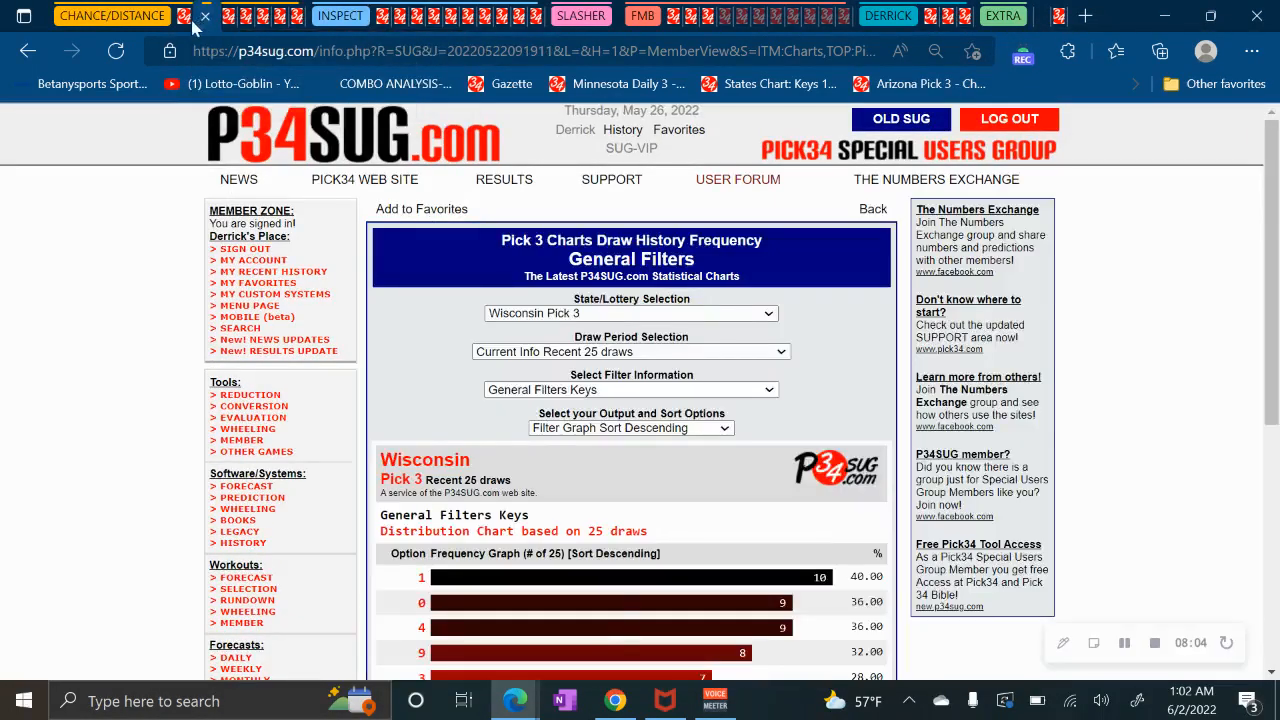
{"action": "left_click", "coordinate": [182, 16]}
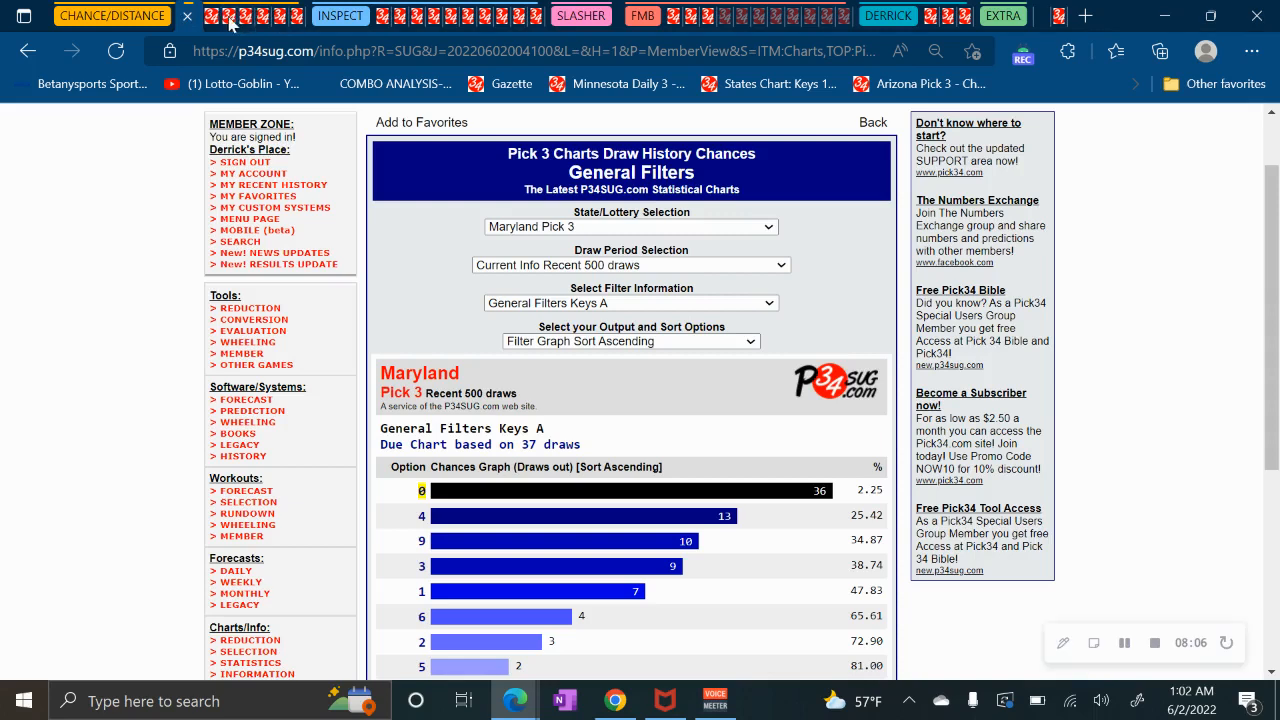
{"action": "left_click", "coordinate": [226, 21]}
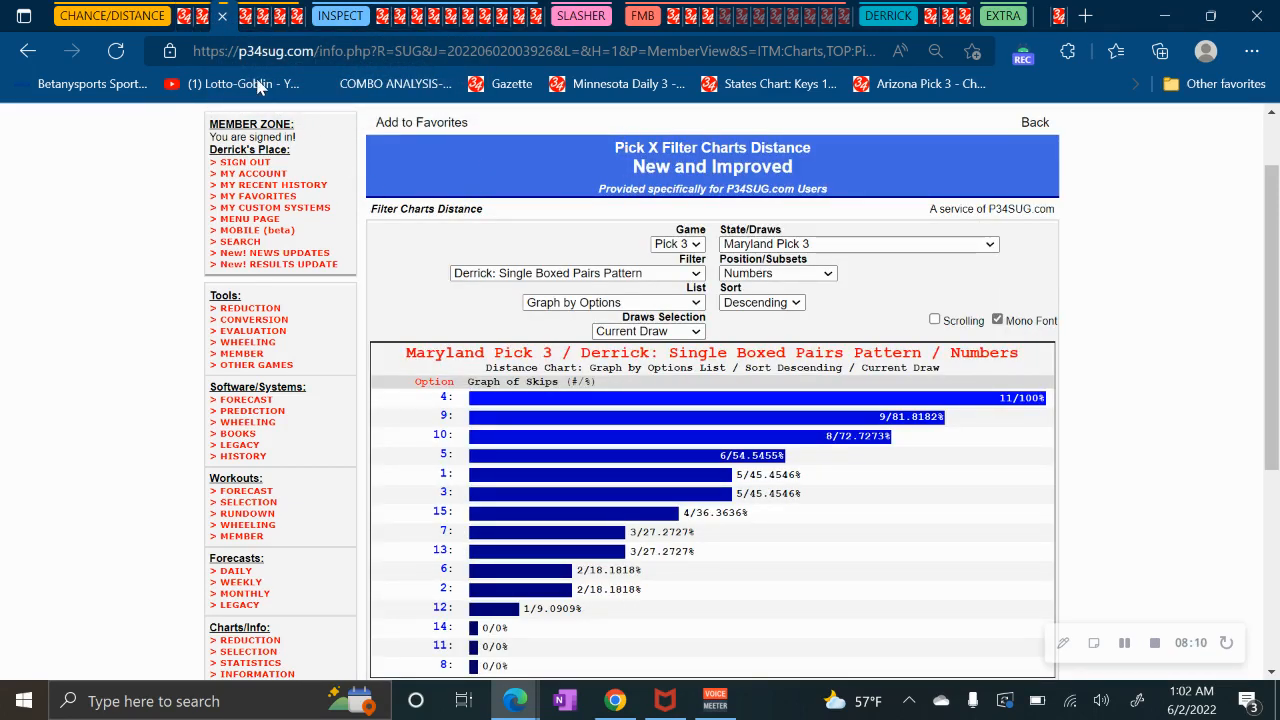
{"action": "left_click", "coordinate": [246, 16]}
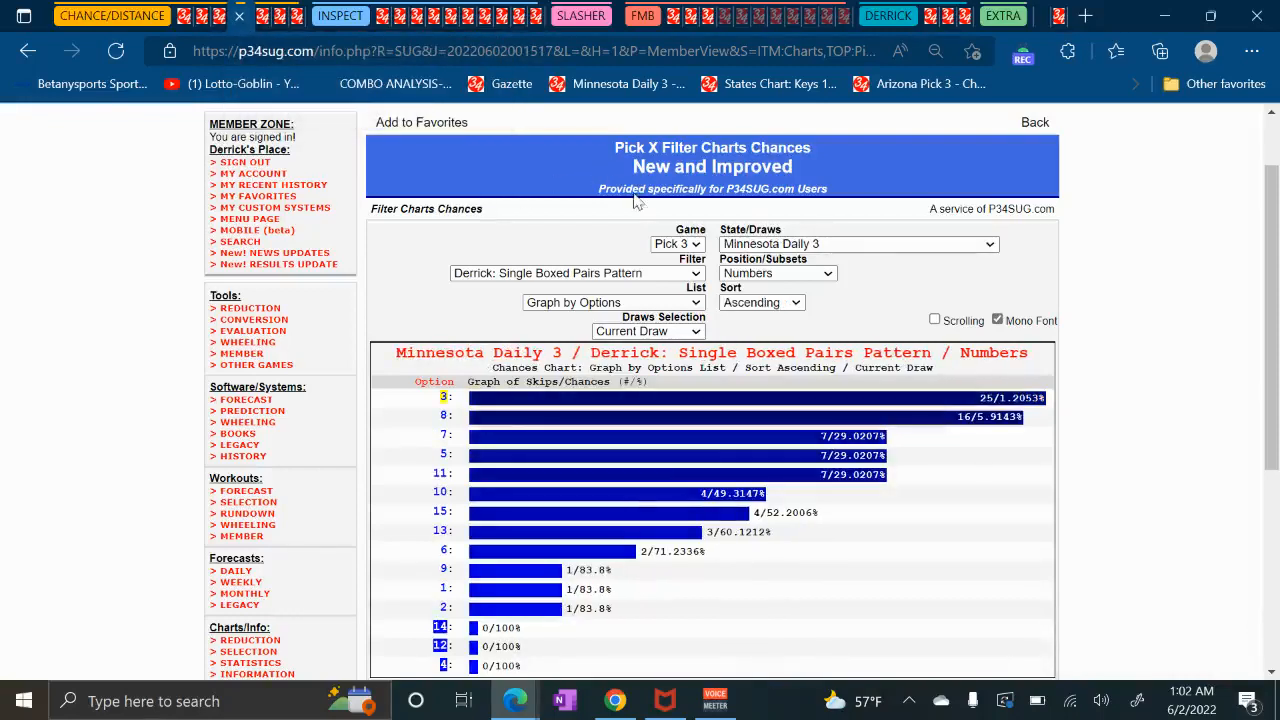
Show the Single Boxed Pairs Pattern chances chart for Wisconsin Pick 3.
{"action": "left_click", "coordinate": [768, 246]}
{"action": "scroll", "coordinate": [790, 435], "scroll_direction": "up", "scroll_amount": 7}
{"action": "scroll", "coordinate": [787, 437], "scroll_direction": "down", "scroll_amount": 15}
{"action": "scroll", "coordinate": [787, 431], "scroll_direction": "down", "scroll_amount": 8}
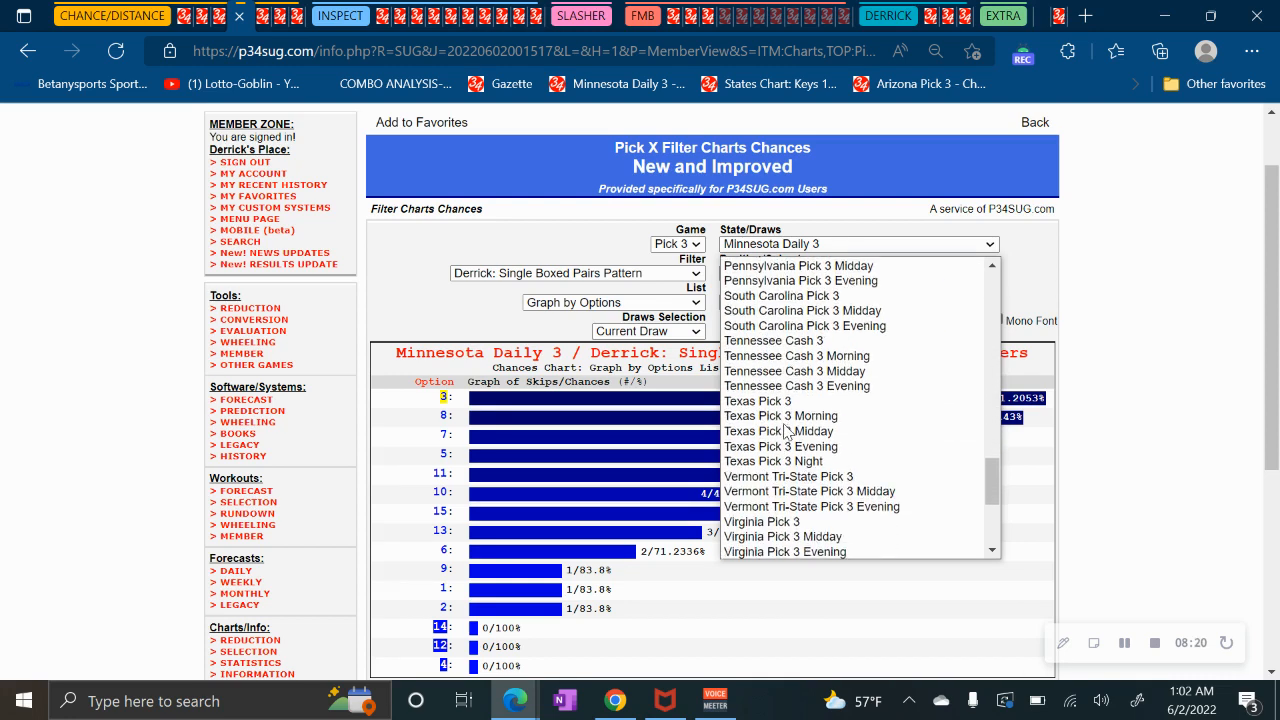
{"action": "scroll", "coordinate": [787, 431], "scroll_direction": "down", "scroll_amount": 5}
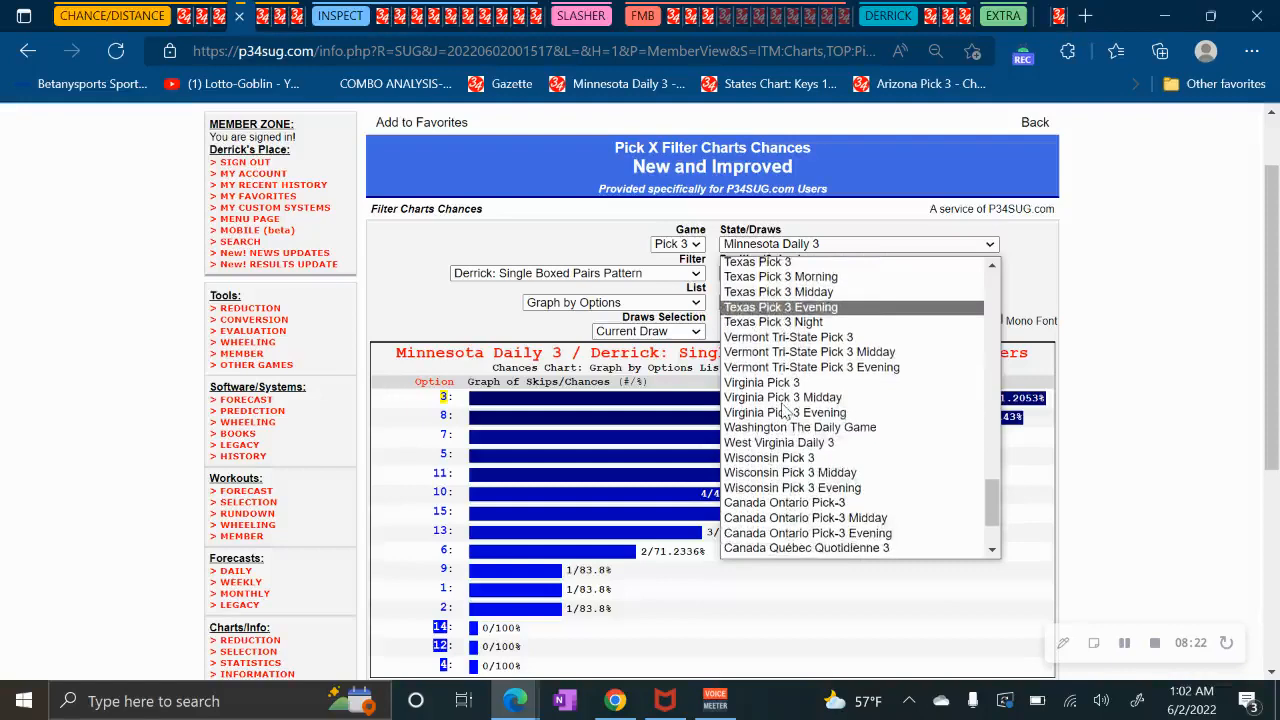
{"action": "scroll", "coordinate": [785, 412], "scroll_direction": "down", "scroll_amount": 1}
{"action": "left_click", "coordinate": [785, 420]}
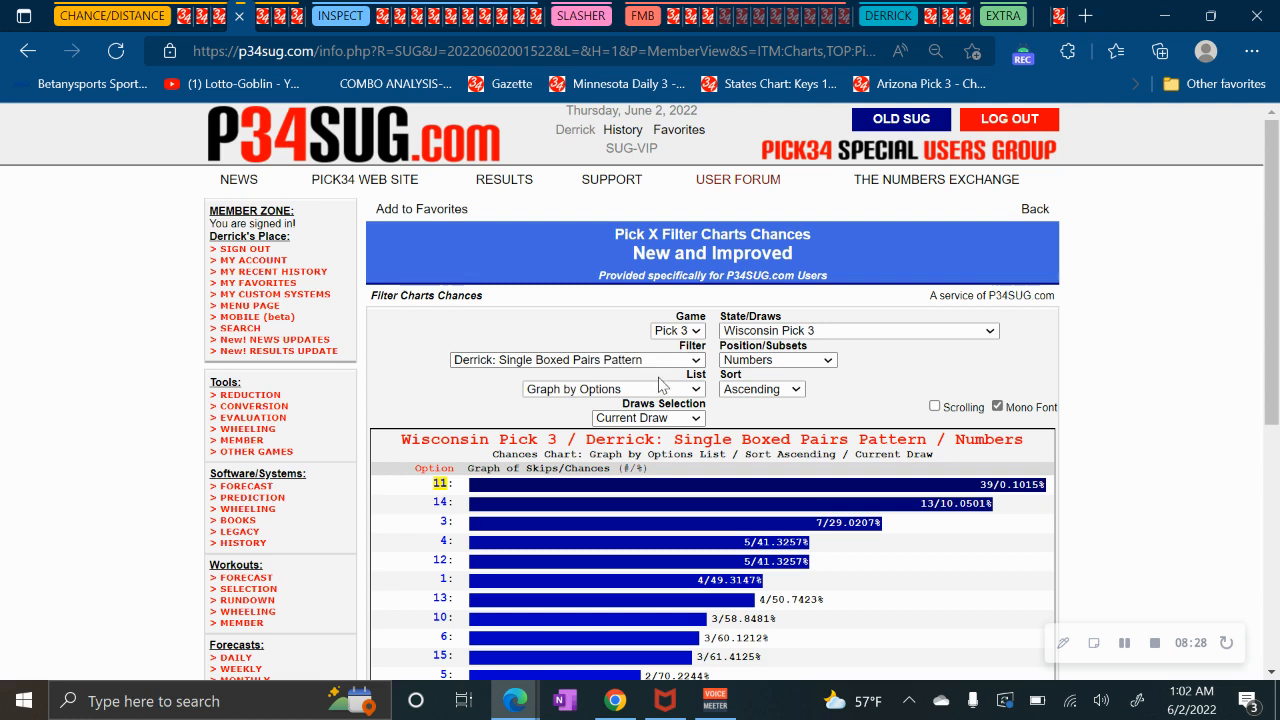
{"action": "scroll", "coordinate": [712, 424], "scroll_direction": "down", "scroll_amount": 1}
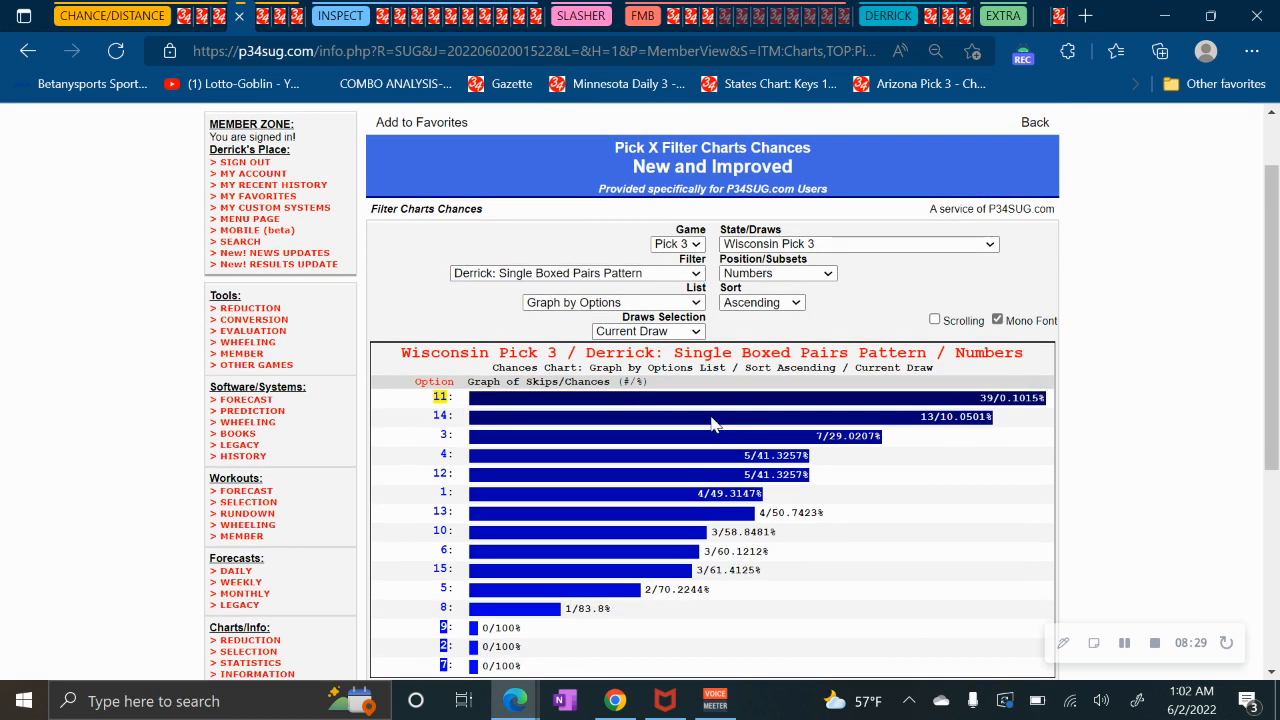
Go to the Filter Charts Distance page and show its Single Boxed Pairs Pattern chart for Wisconsin Pick 3.
{"action": "left_click", "coordinate": [214, 15]}
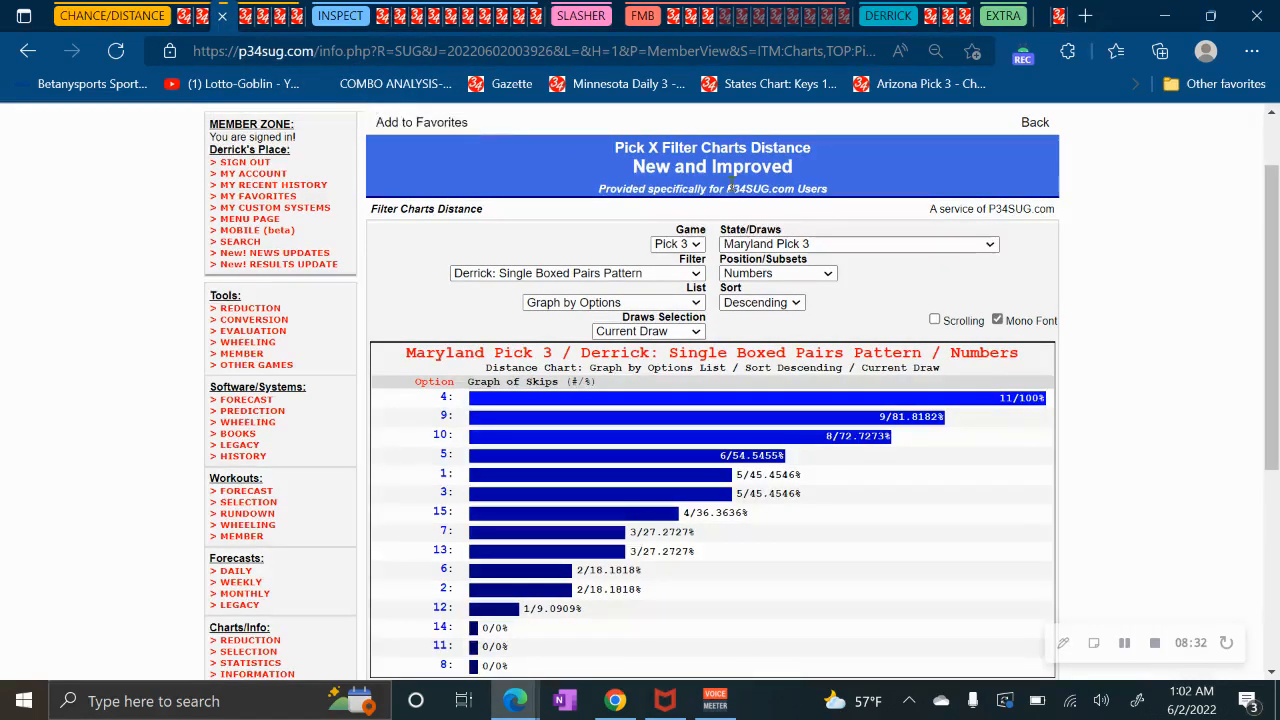
{"action": "left_click", "coordinate": [766, 244]}
{"action": "scroll", "coordinate": [779, 490], "scroll_direction": "down", "scroll_amount": 5}
{"action": "scroll", "coordinate": [778, 488], "scroll_direction": "down", "scroll_amount": 15}
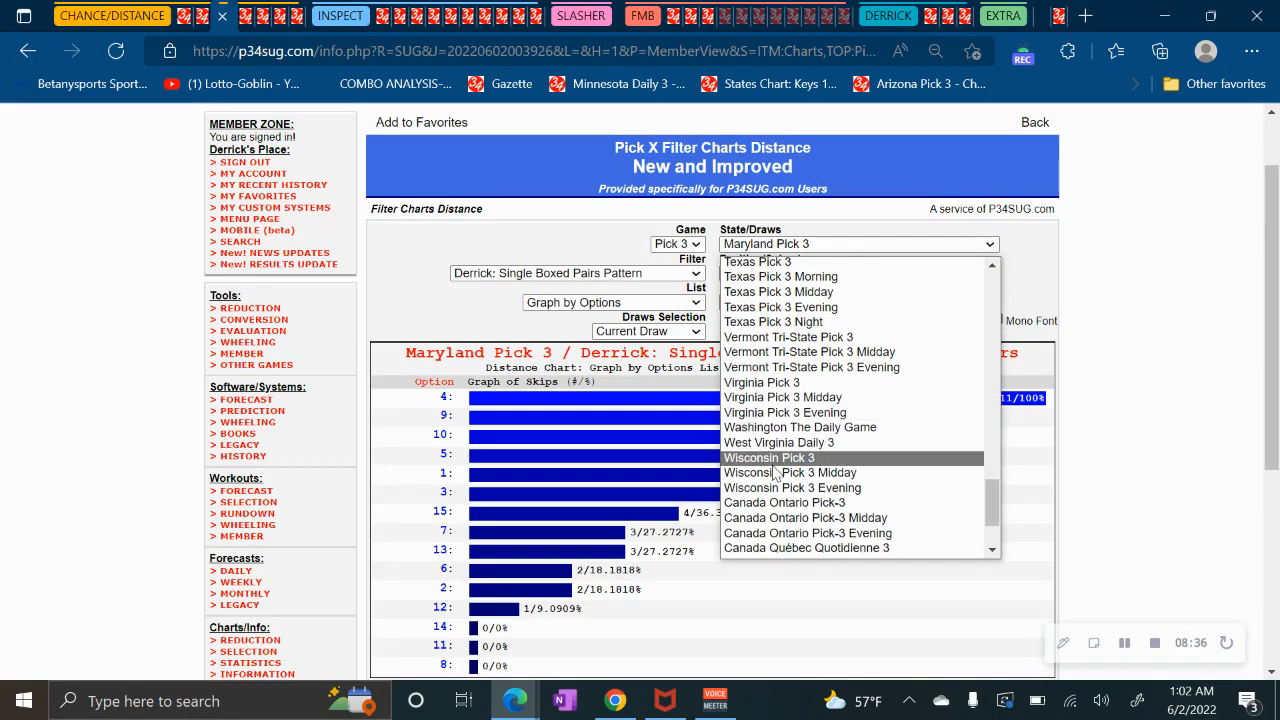
{"action": "left_click", "coordinate": [772, 458]}
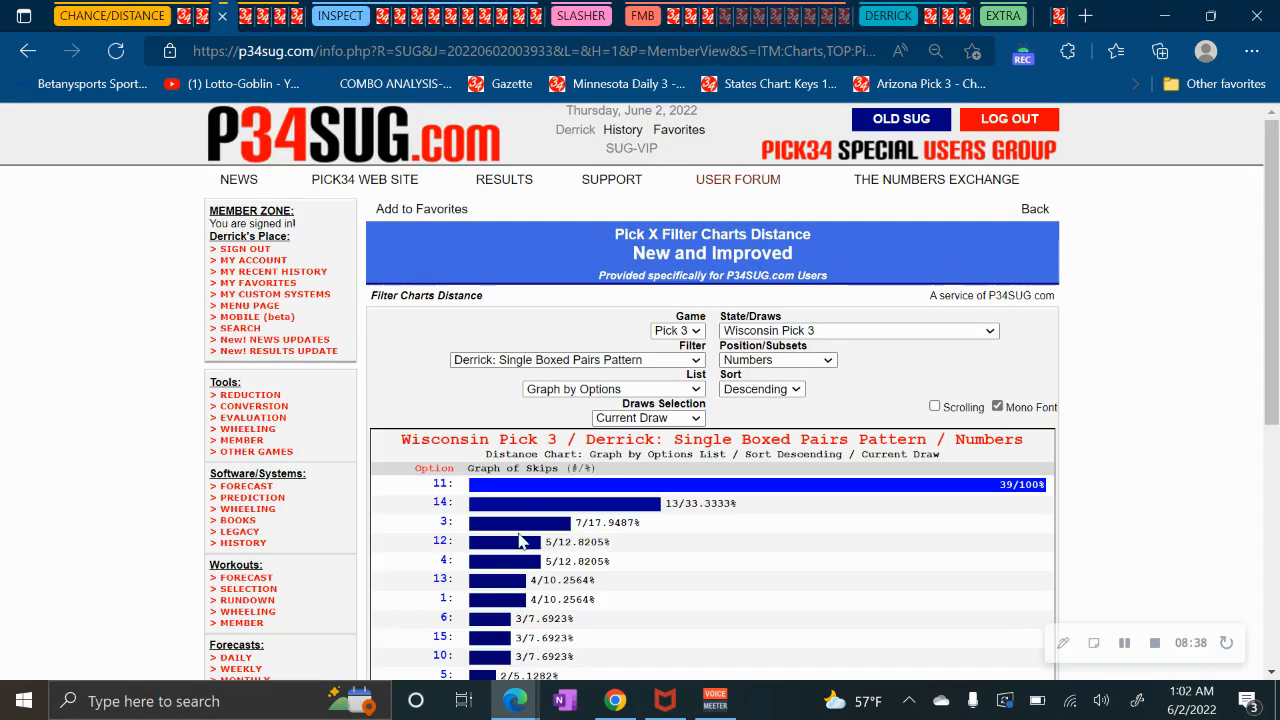
{"action": "scroll", "coordinate": [520, 542], "scroll_direction": "down", "scroll_amount": 3}
{"action": "scroll", "coordinate": [492, 357], "scroll_direction": "up", "scroll_amount": 1}
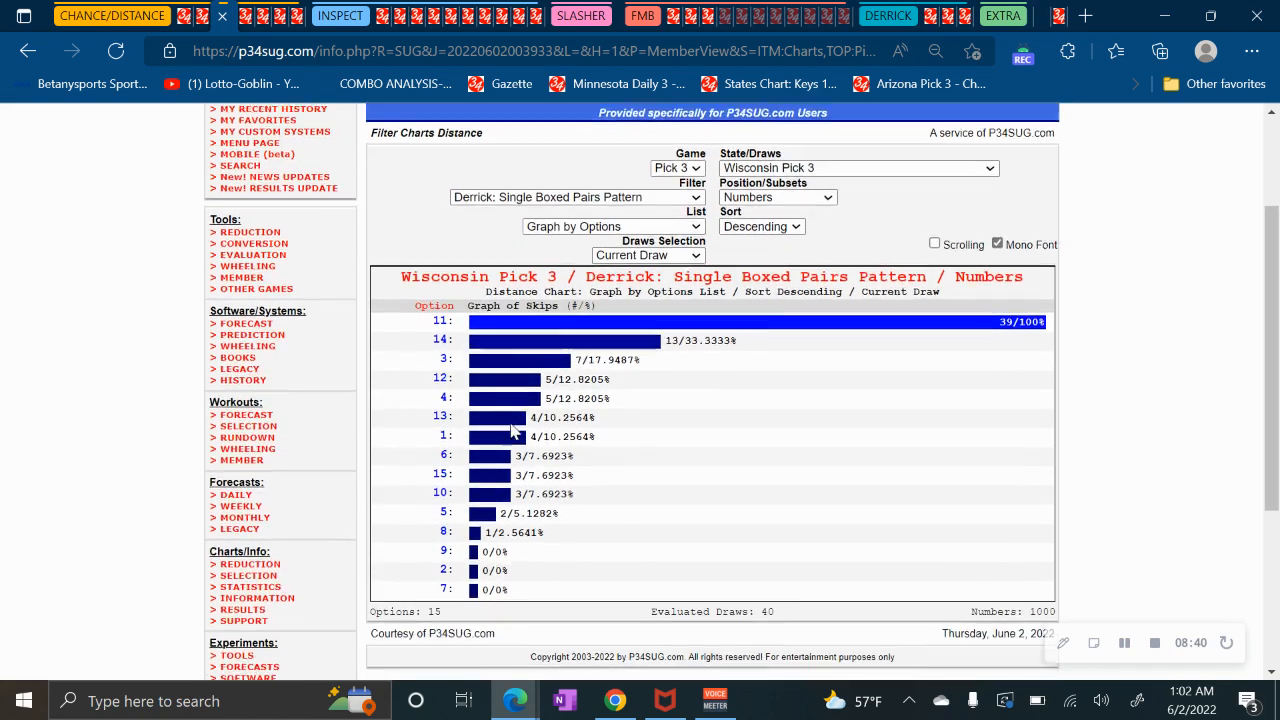
Compare the Wisconsin Pick 3 chances and distance charts for each option's skips and percentages.
{"action": "left_click", "coordinate": [245, 18]}
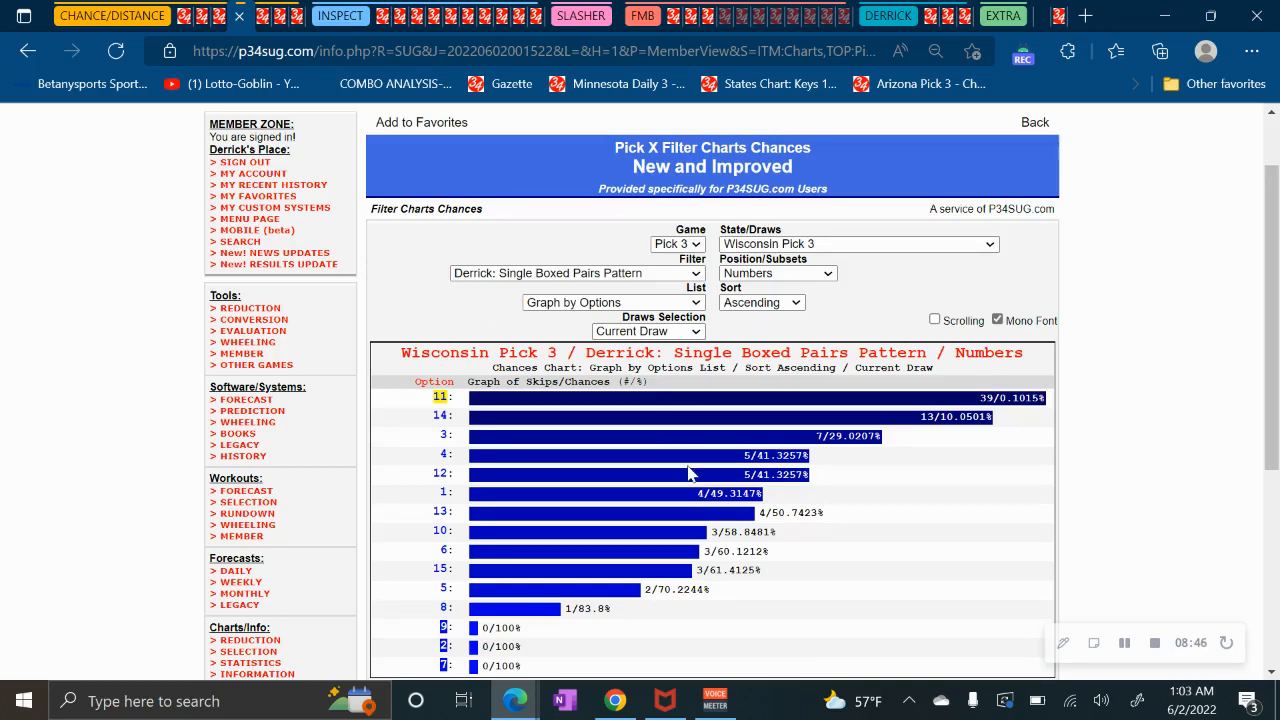
{"action": "scroll", "coordinate": [630, 478], "scroll_direction": "down", "scroll_amount": 1}
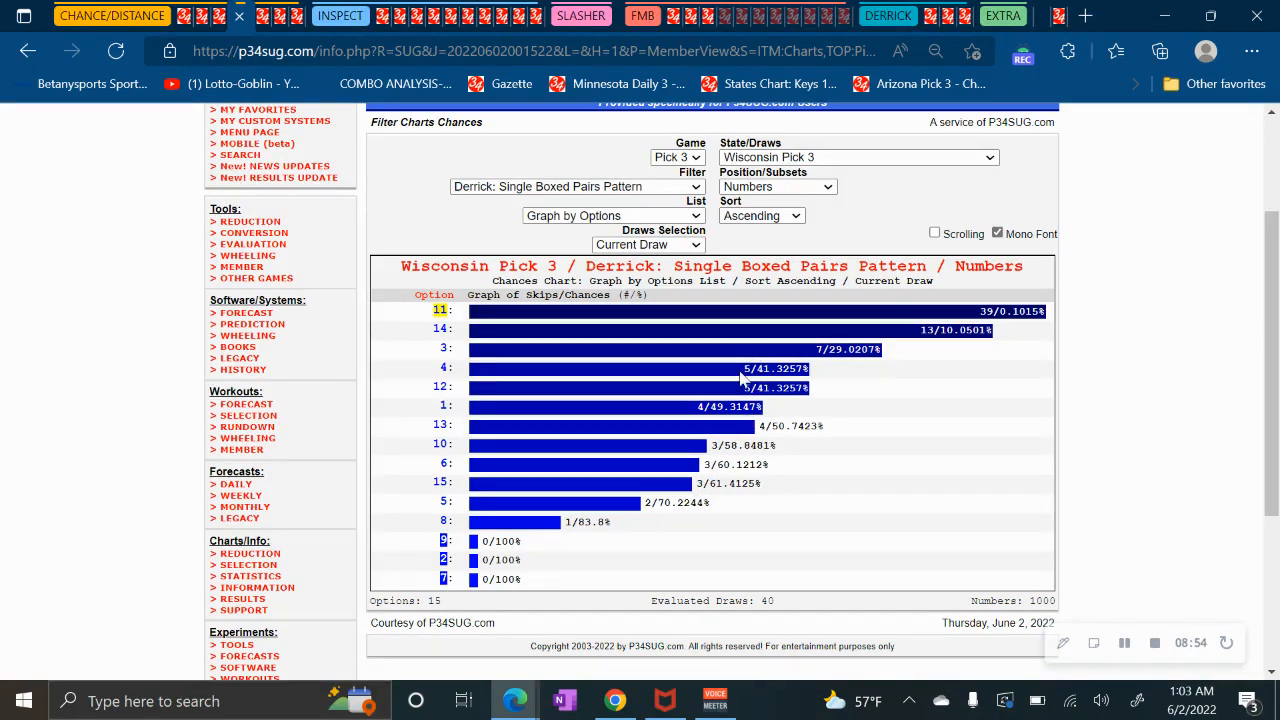
{"action": "left_click", "coordinate": [223, 20]}
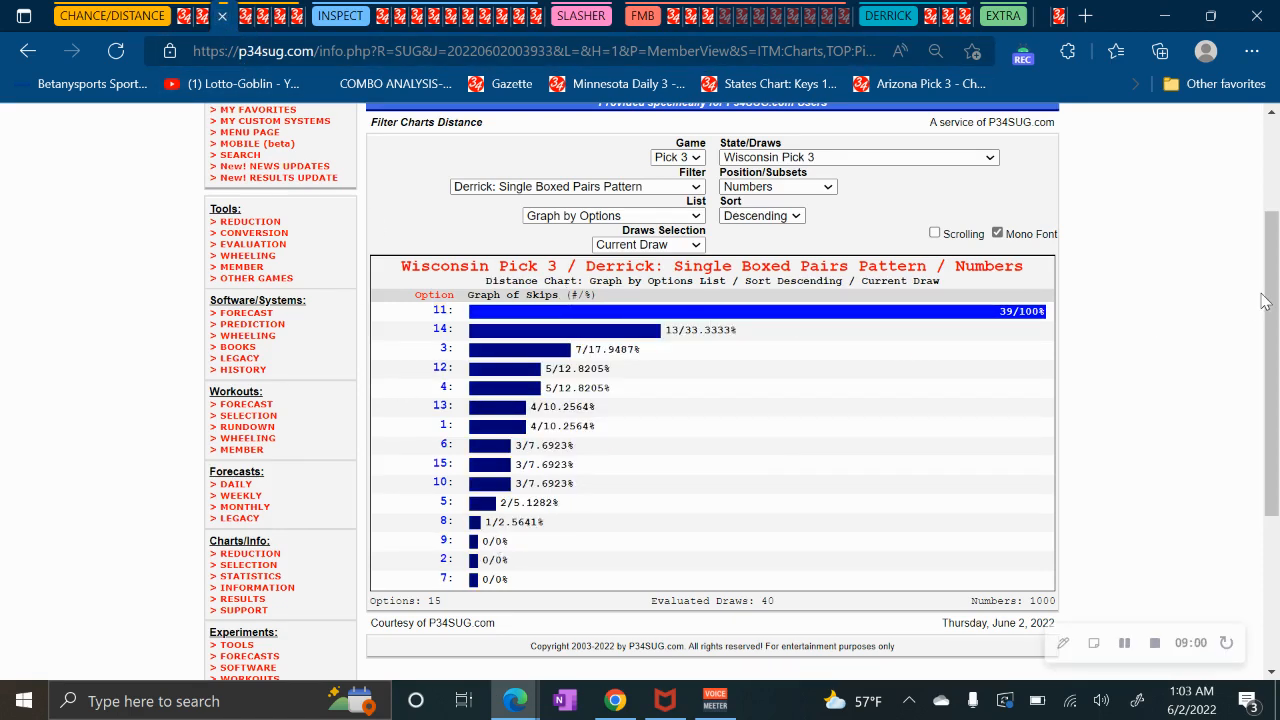
{"action": "left_click", "coordinate": [240, 18]}
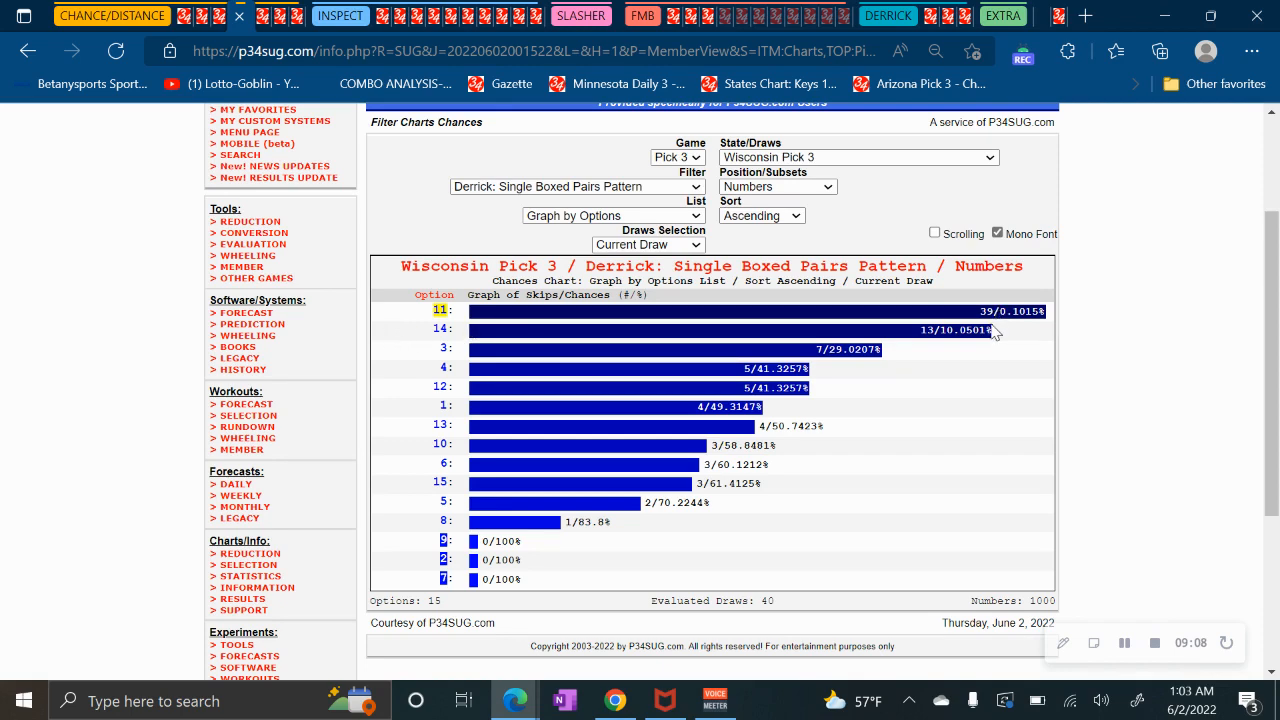
{"action": "scroll", "coordinate": [985, 366], "scroll_direction": "up", "scroll_amount": 1}
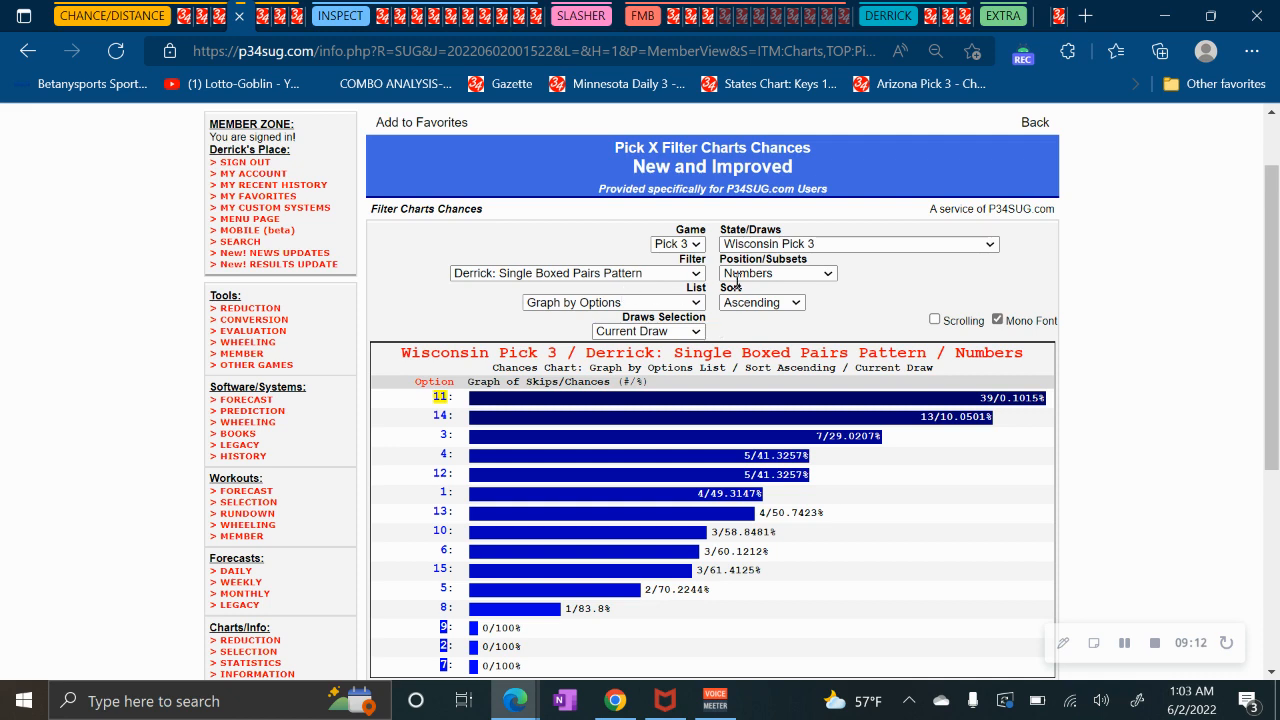
Switch the chances chart to Virginia Pick 3 and review the skips and chances of its options.
{"action": "left_click", "coordinate": [640, 277]}
{"action": "left_click", "coordinate": [629, 301]}
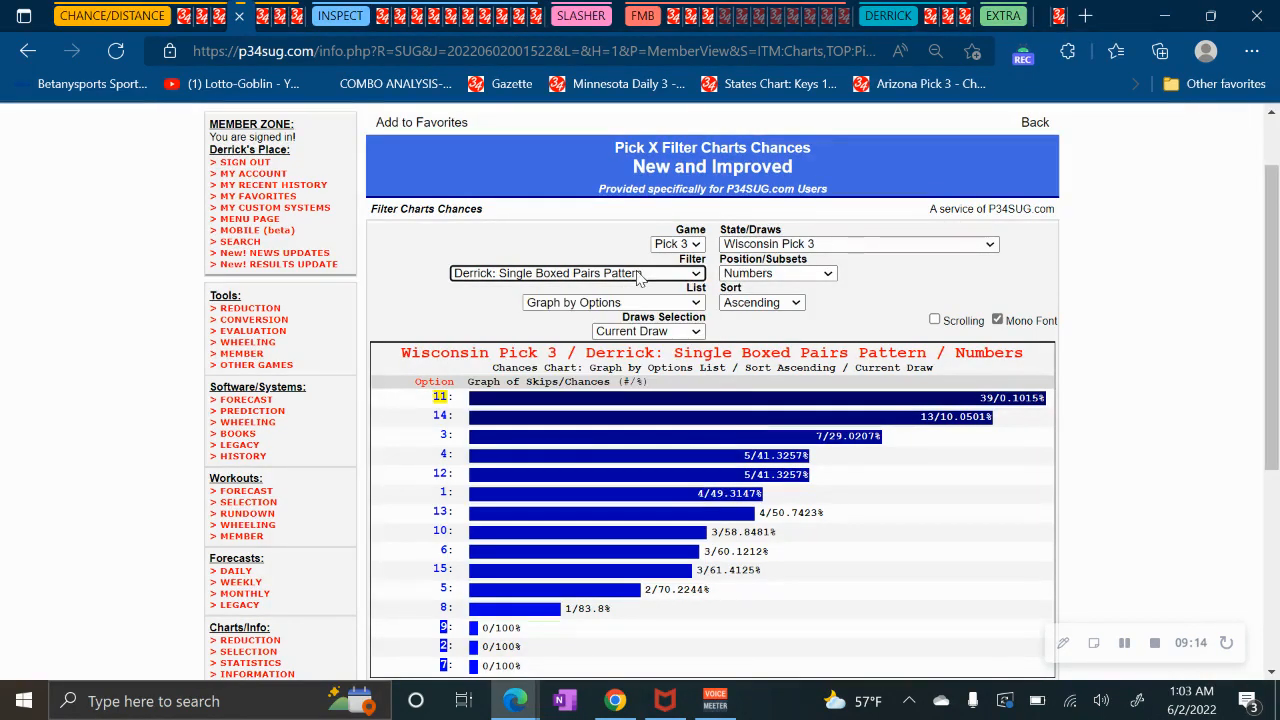
{"action": "left_click", "coordinate": [806, 246]}
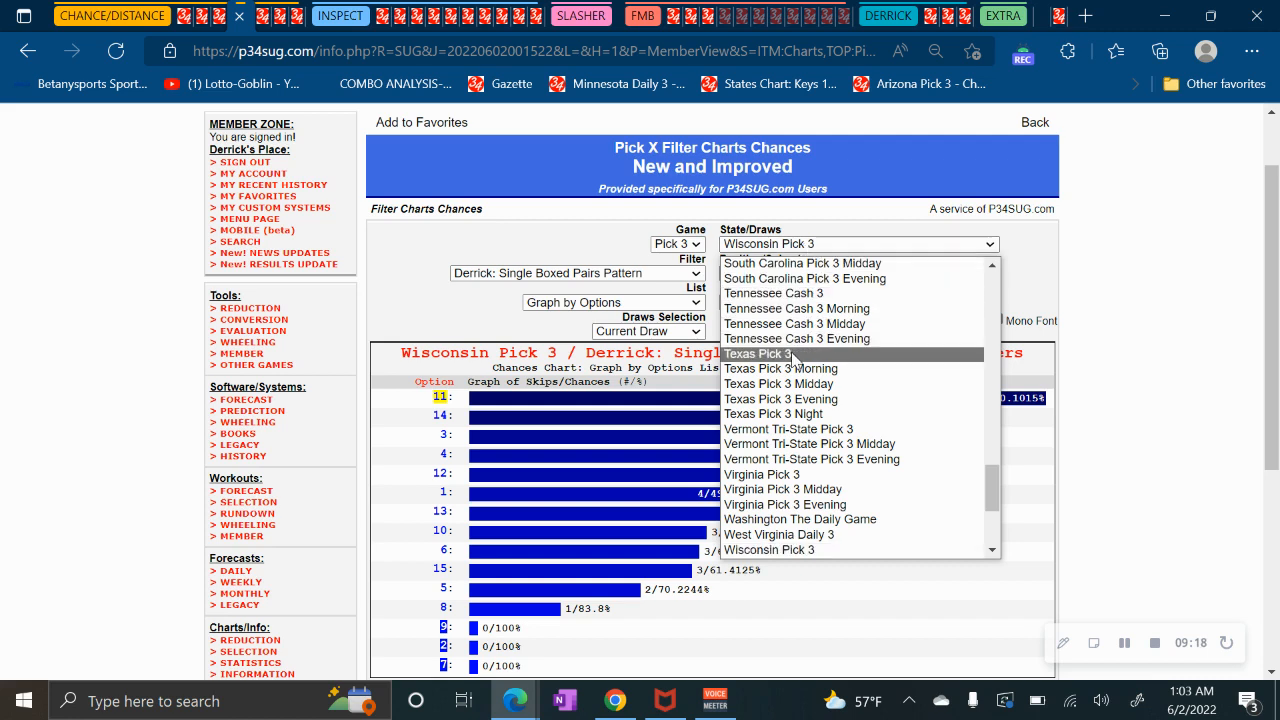
{"action": "scroll", "coordinate": [831, 398], "scroll_direction": "up", "scroll_amount": 2}
{"action": "scroll", "coordinate": [831, 398], "scroll_direction": "up", "scroll_amount": 20}
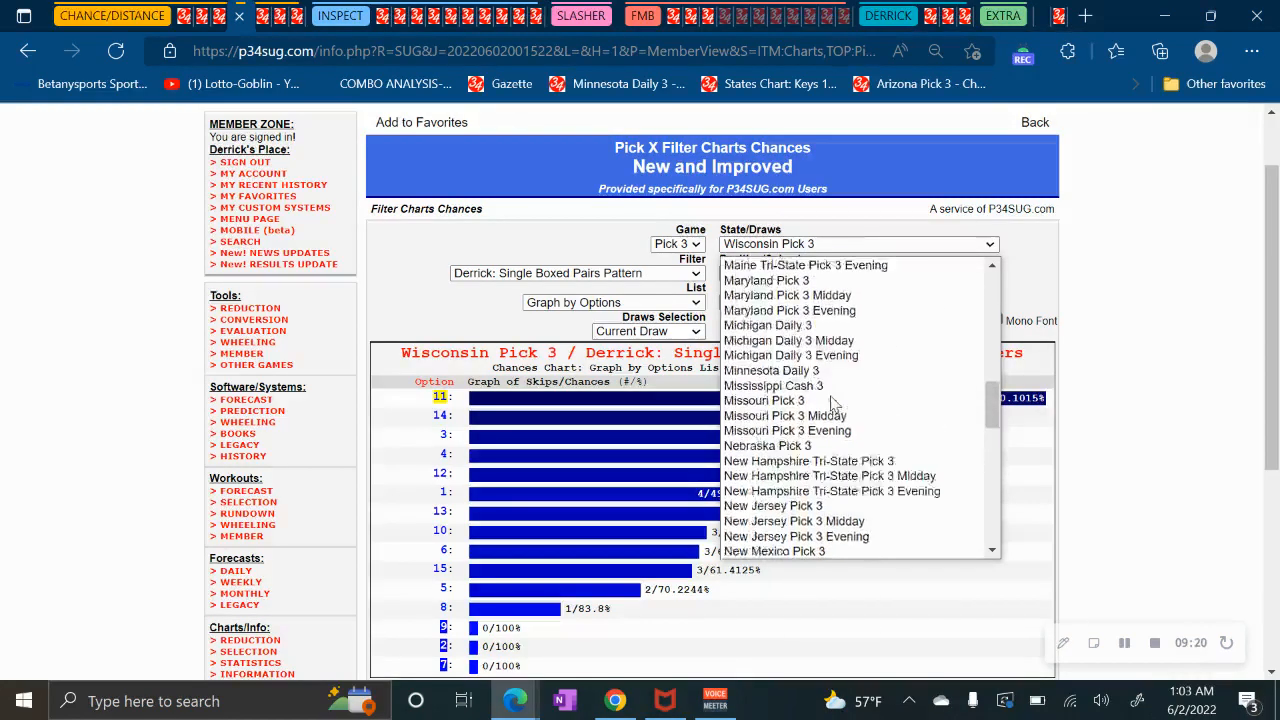
{"action": "scroll", "coordinate": [831, 398], "scroll_direction": "down", "scroll_amount": 15}
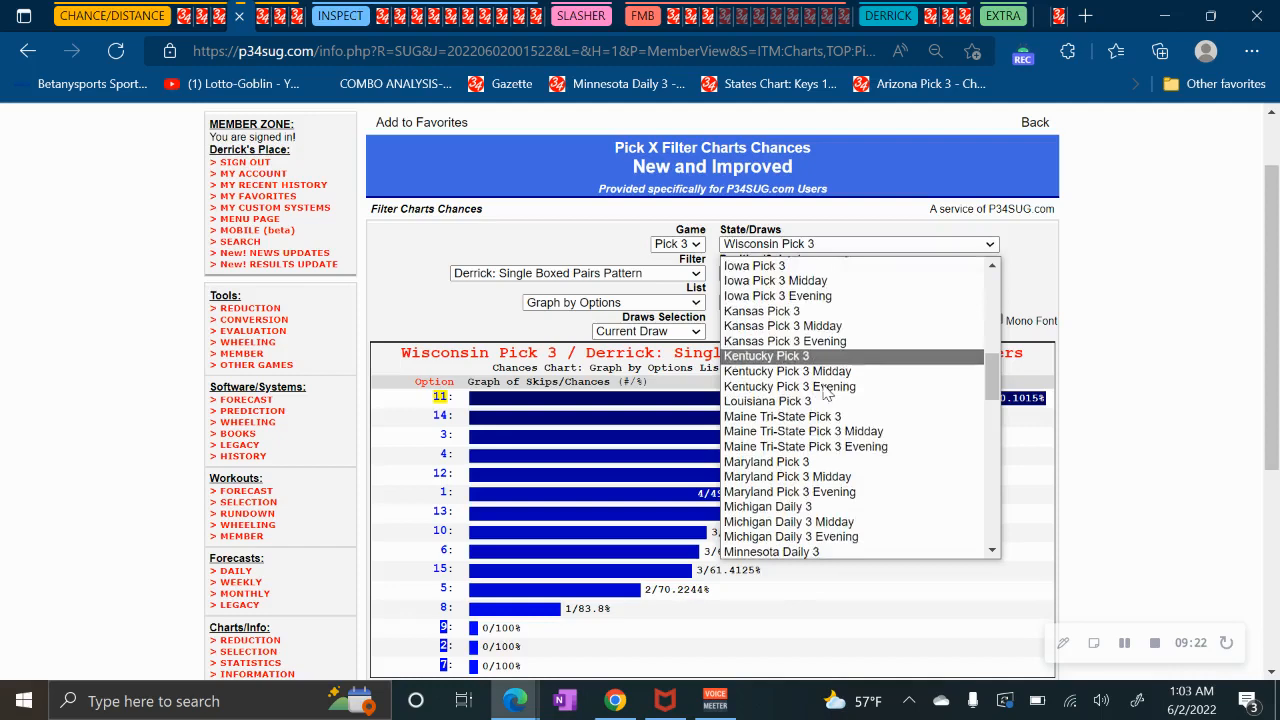
{"action": "scroll", "coordinate": [827, 392], "scroll_direction": "down", "scroll_amount": 10}
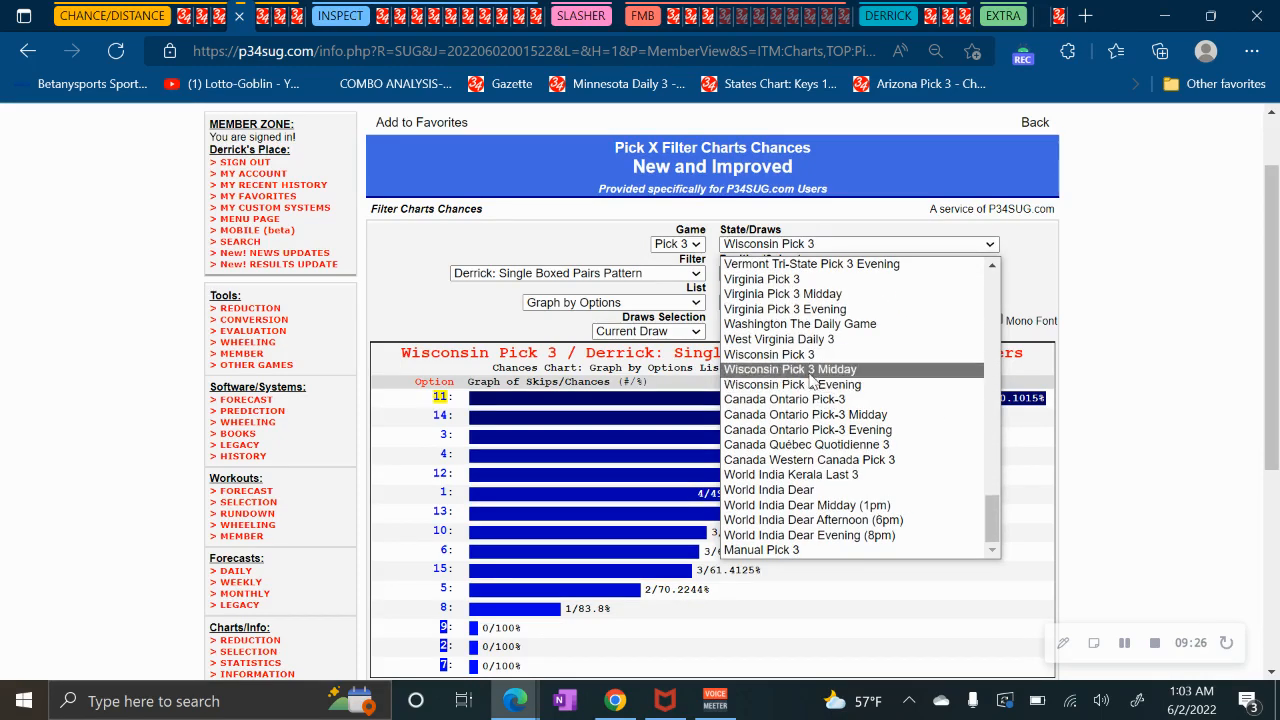
{"action": "left_click", "coordinate": [826, 292]}
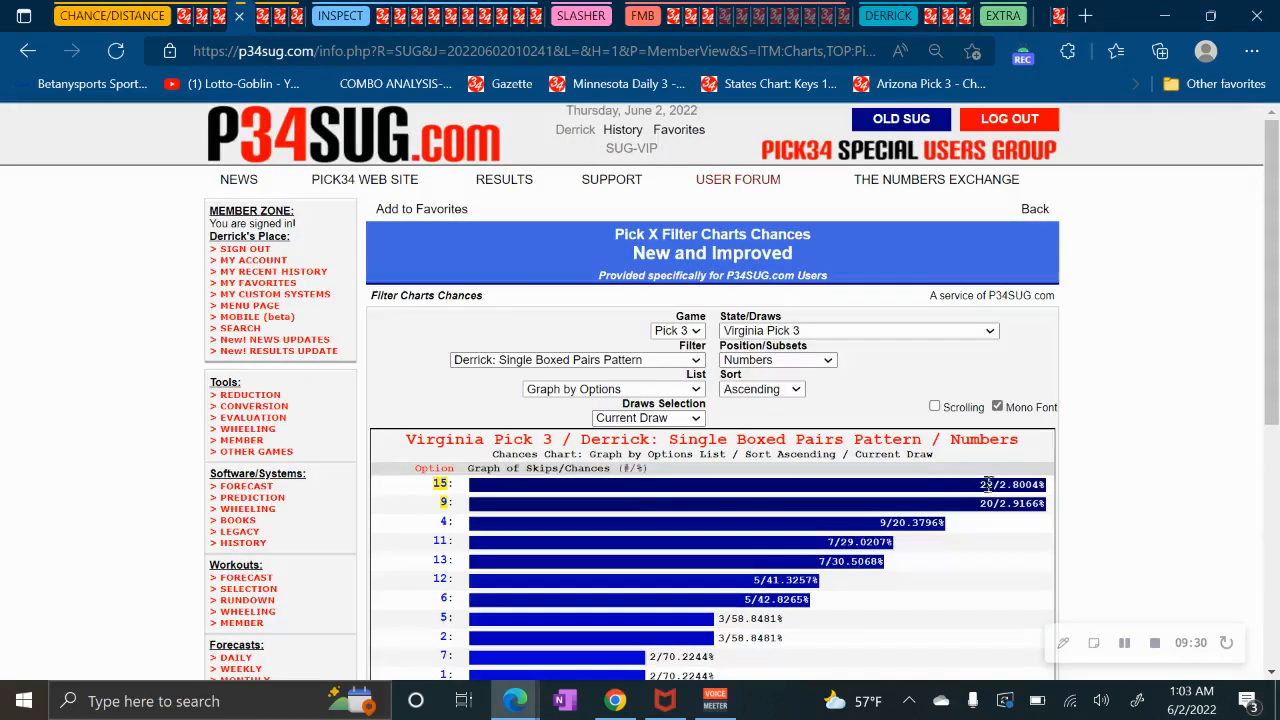
{"action": "scroll", "coordinate": [994, 508], "scroll_direction": "down", "scroll_amount": 2}
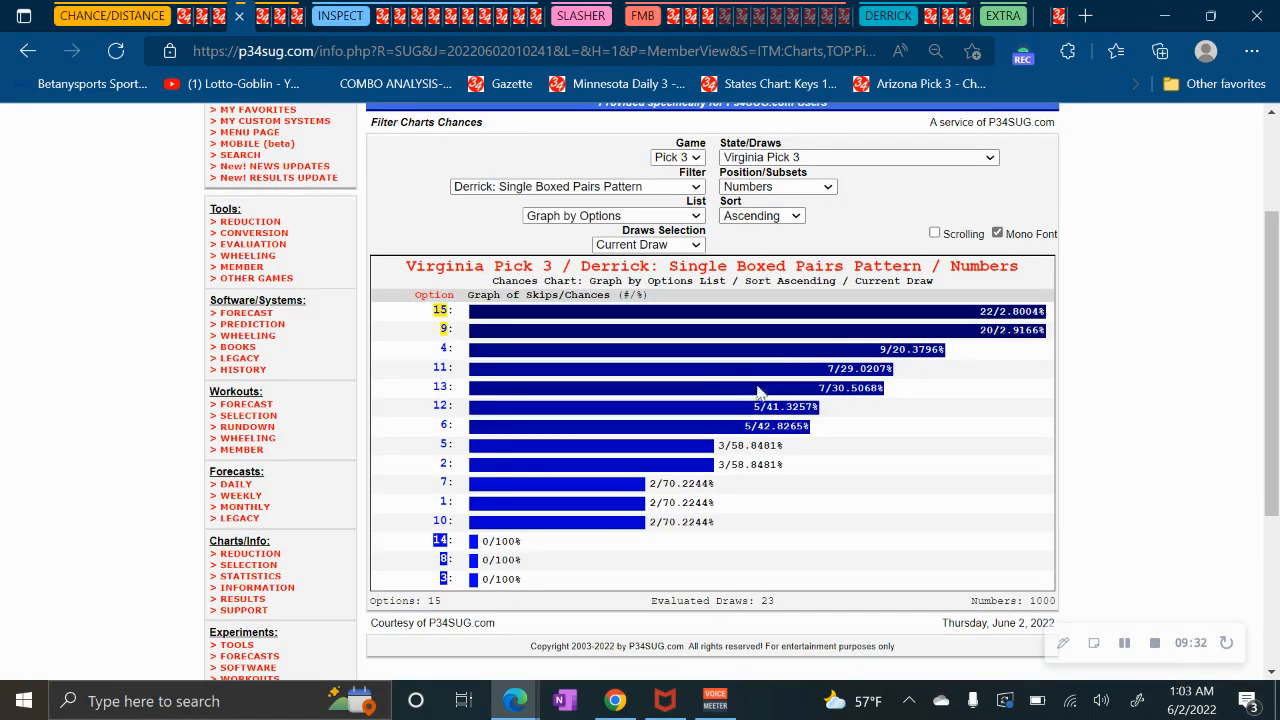
{"action": "scroll", "coordinate": [994, 328], "scroll_direction": "up", "scroll_amount": 2}
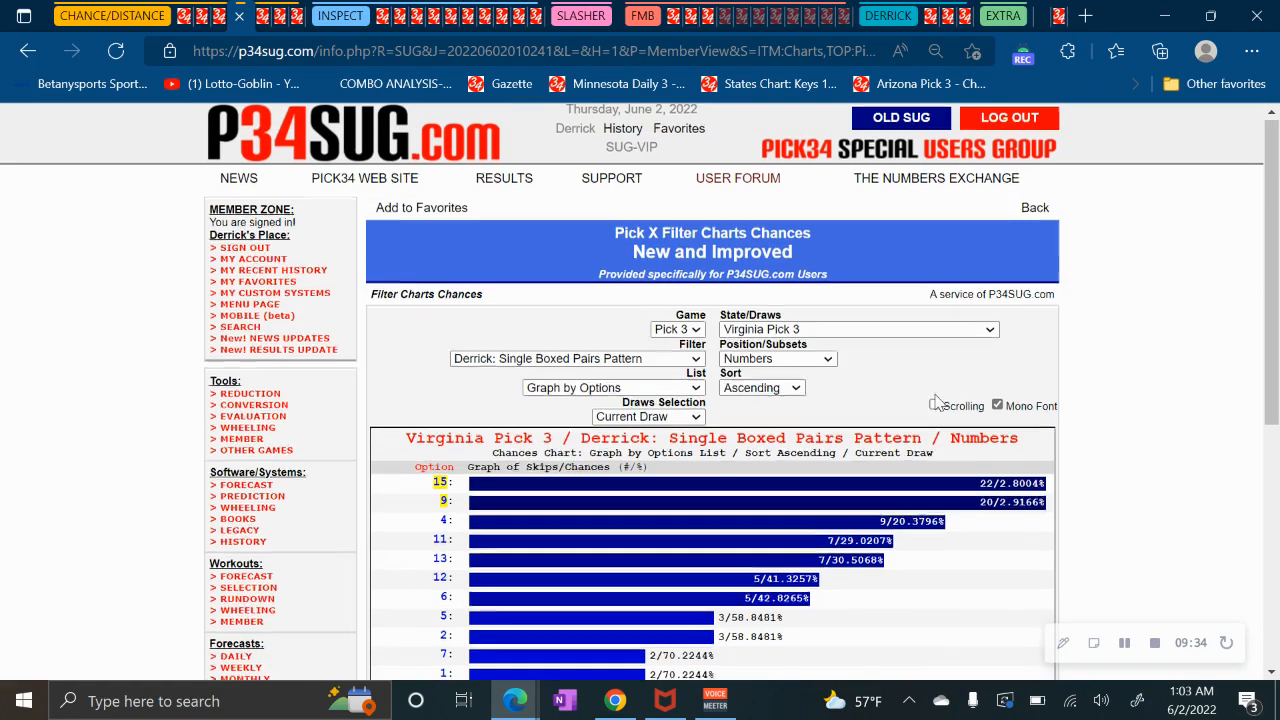
View the Single Boxed Pairs Pattern chances charts for Oklahoma Pick 3 and Iowa Pick 3.
{"action": "left_click", "coordinate": [780, 331]}
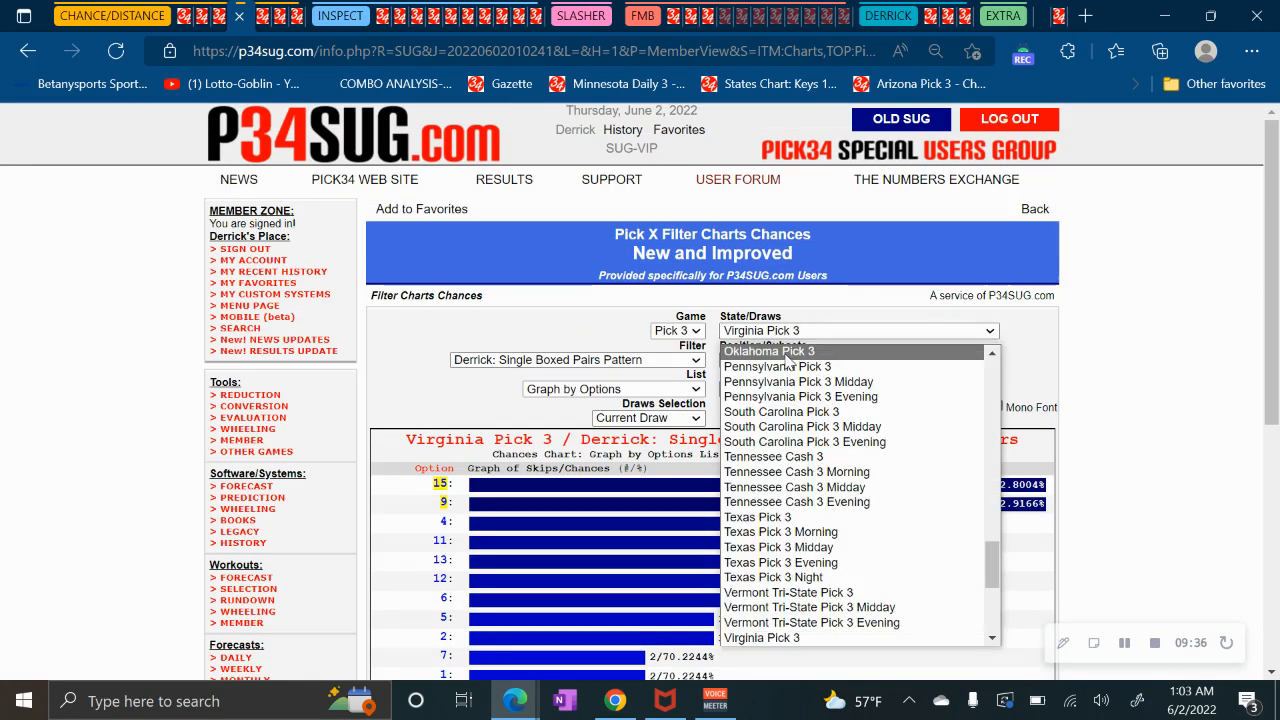
{"action": "left_click", "coordinate": [800, 352]}
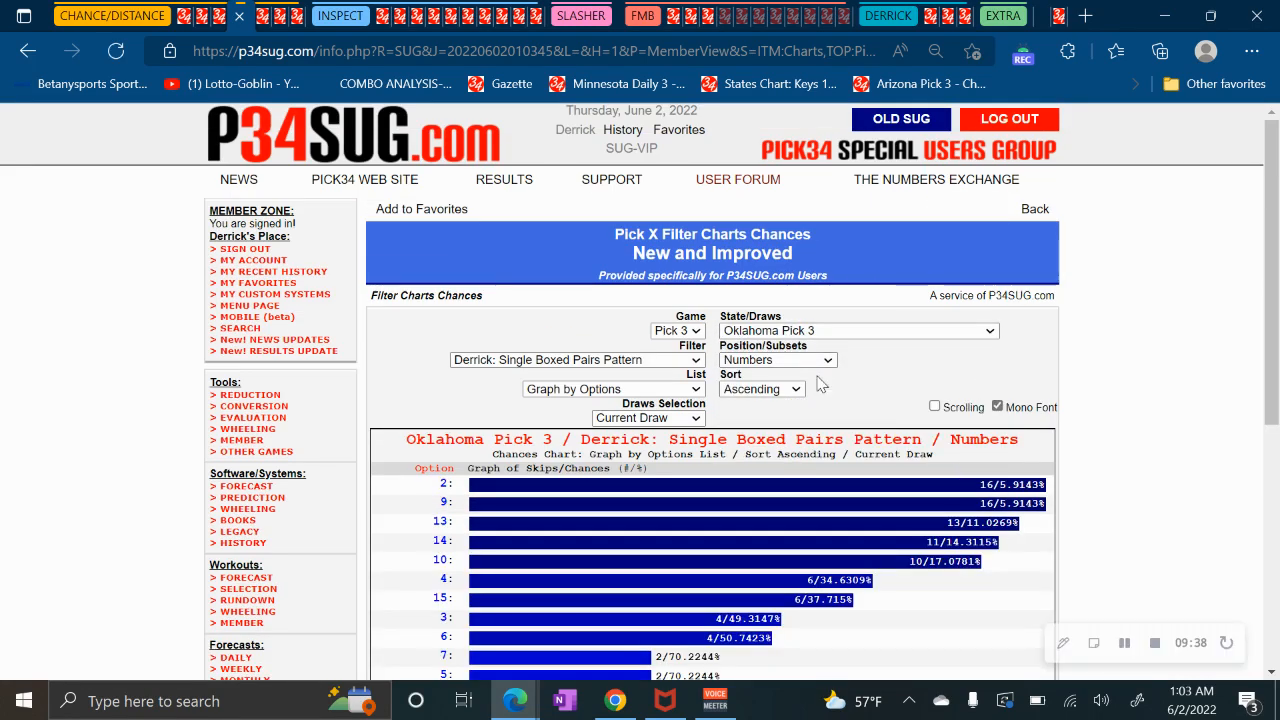
{"action": "left_click", "coordinate": [800, 333]}
{"action": "scroll", "coordinate": [800, 390], "scroll_direction": "up", "scroll_amount": 1}
{"action": "scroll", "coordinate": [795, 395], "scroll_direction": "up", "scroll_amount": 10}
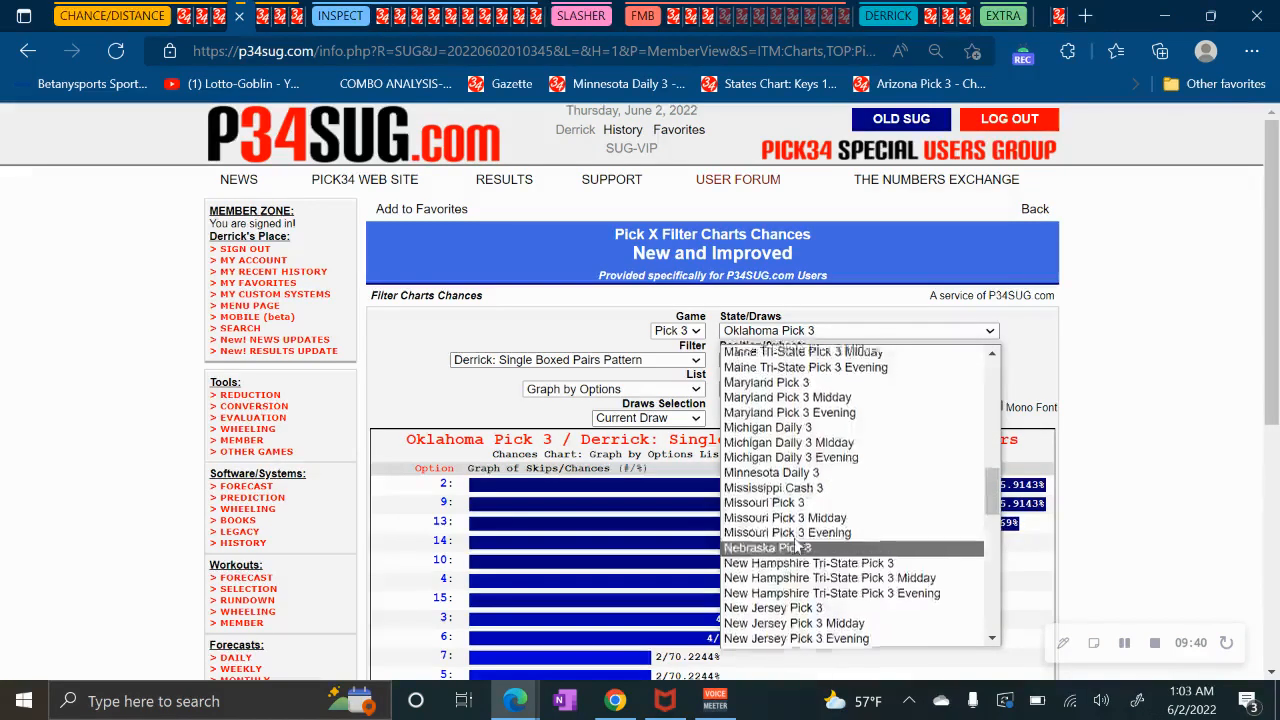
{"action": "left_click", "coordinate": [790, 414]}
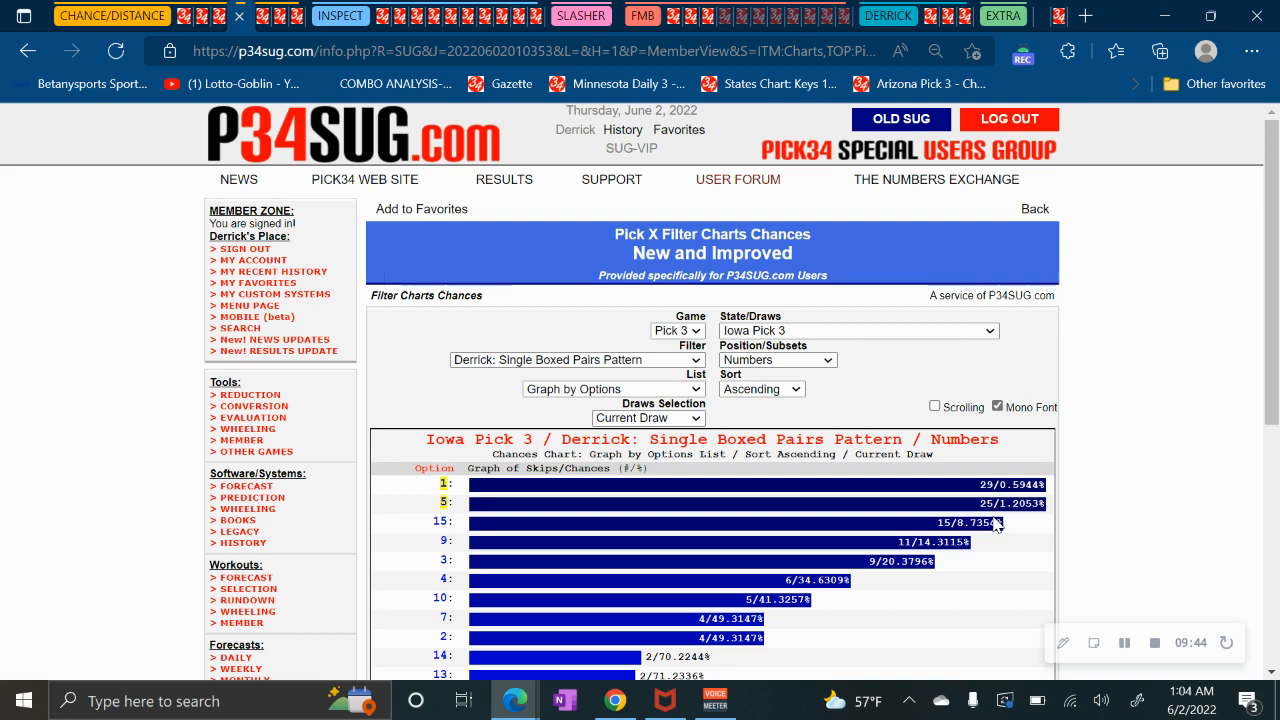
View the Single Boxed Pairs Pattern chances chart for Delaware Play 3, followed by Arizona Pick 3.
{"action": "left_click", "coordinate": [756, 334]}
{"action": "scroll", "coordinate": [790, 452], "scroll_direction": "up", "scroll_amount": 3}
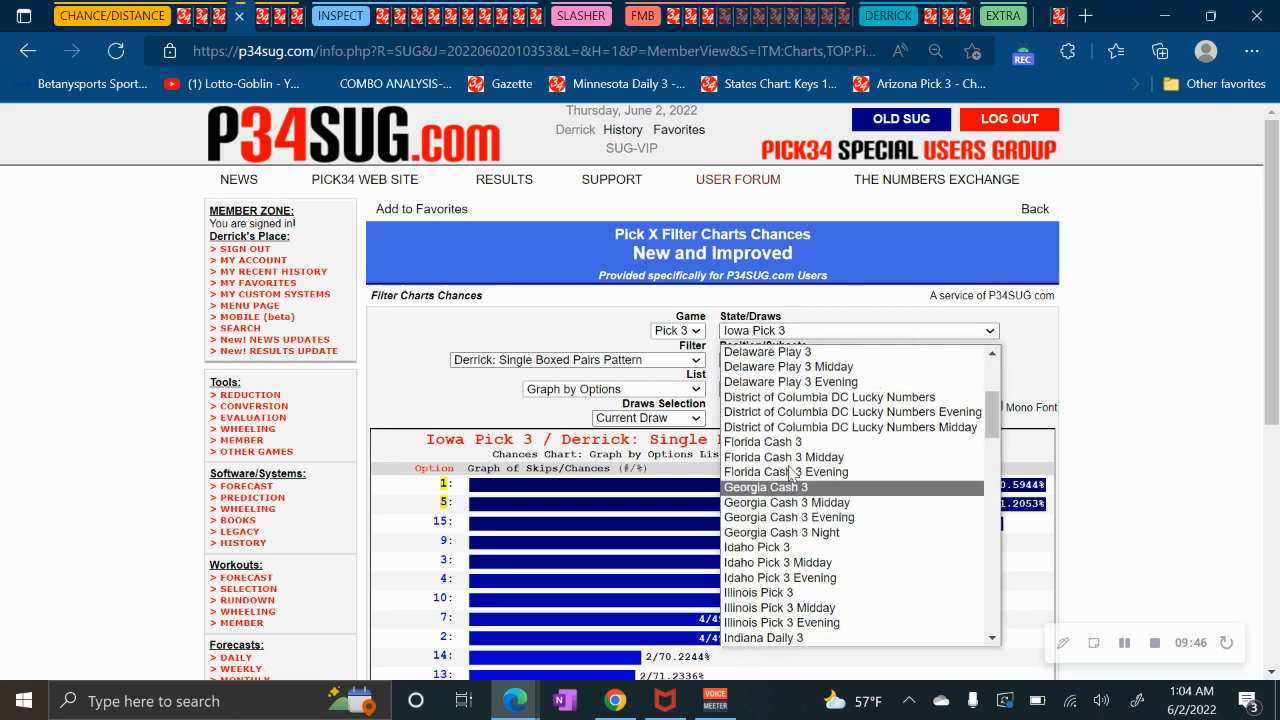
{"action": "left_click", "coordinate": [789, 444]}
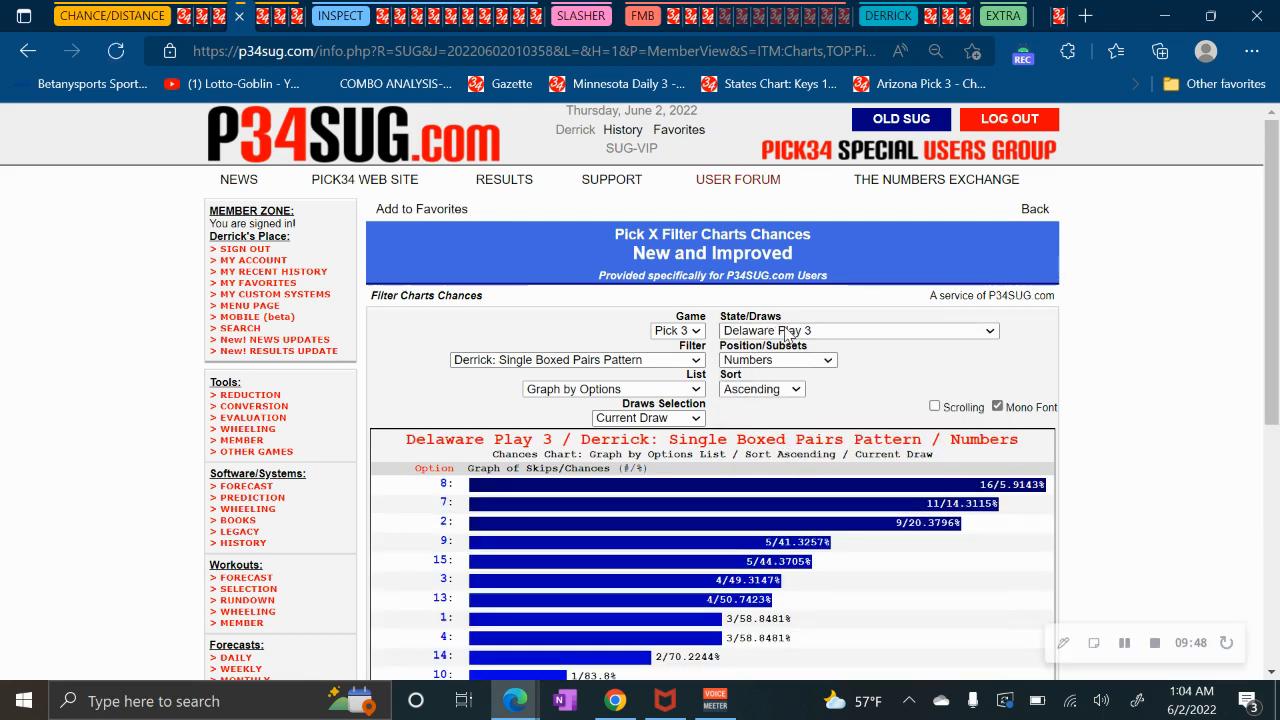
{"action": "left_click", "coordinate": [789, 334]}
{"action": "left_click", "coordinate": [785, 349]}
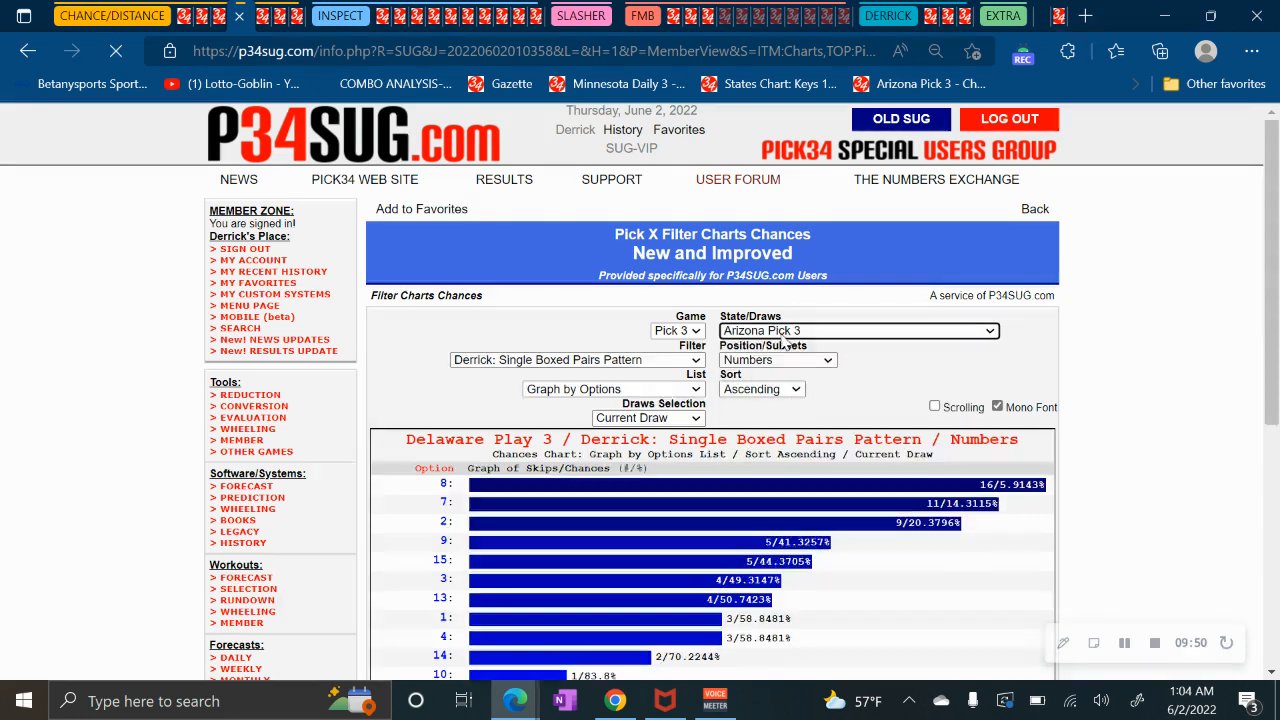
Check the chances chart for California Daily 3 and select District of Columbia DC Lucky Numbers.
{"action": "left_click", "coordinate": [783, 336]}
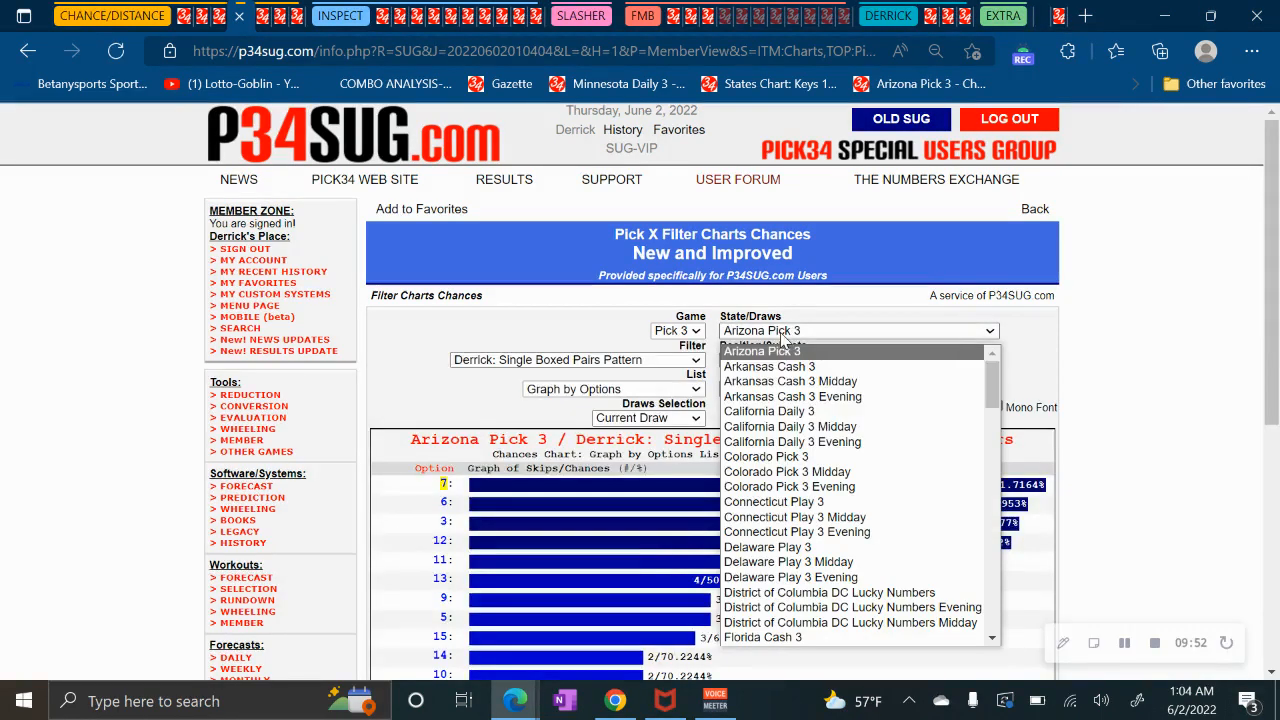
{"action": "left_click", "coordinate": [785, 411]}
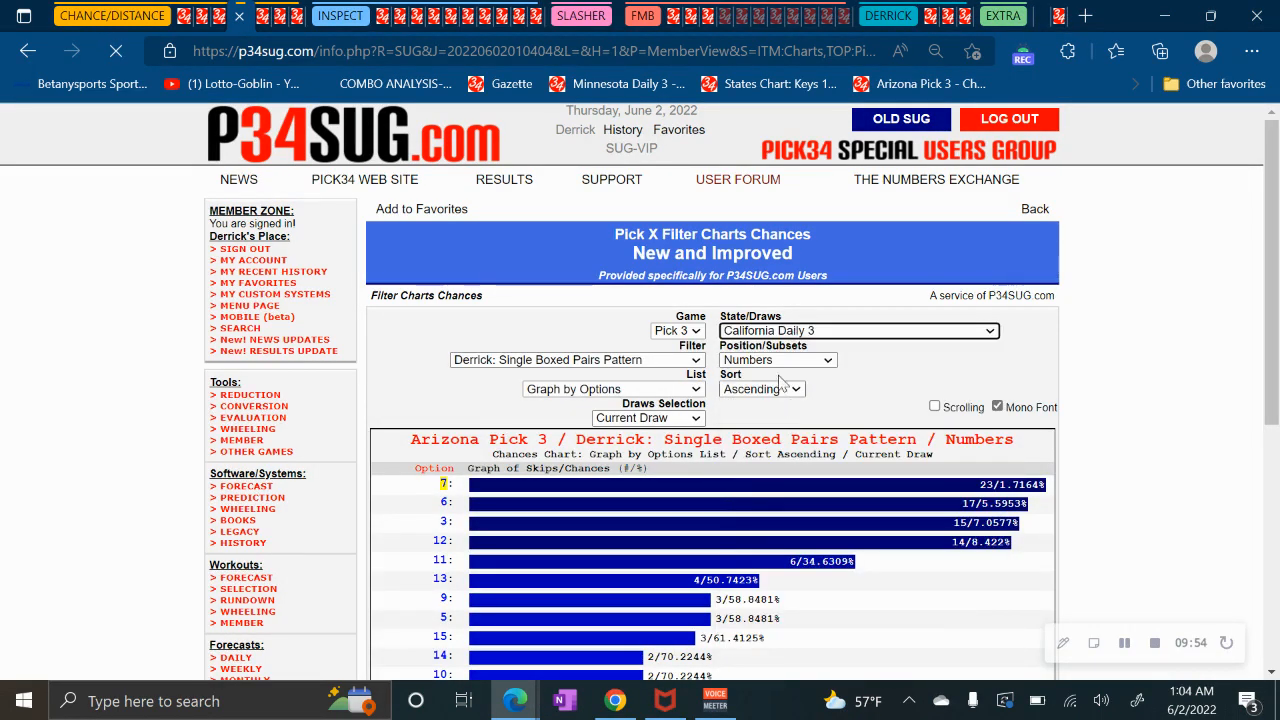
{"action": "left_click", "coordinate": [771, 336]}
{"action": "scroll", "coordinate": [773, 445], "scroll_direction": "down", "scroll_amount": 5}
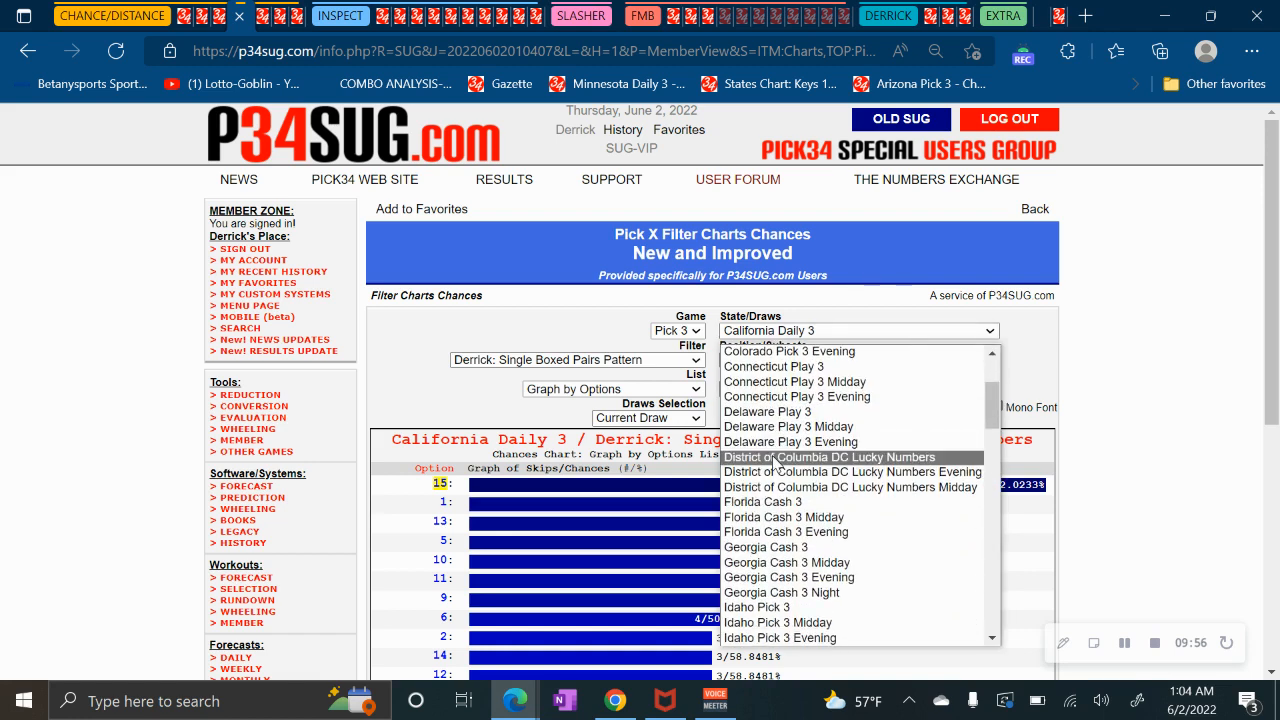
{"action": "scroll", "coordinate": [771, 445], "scroll_direction": "up", "scroll_amount": 2}
{"action": "left_click", "coordinate": [775, 406]}
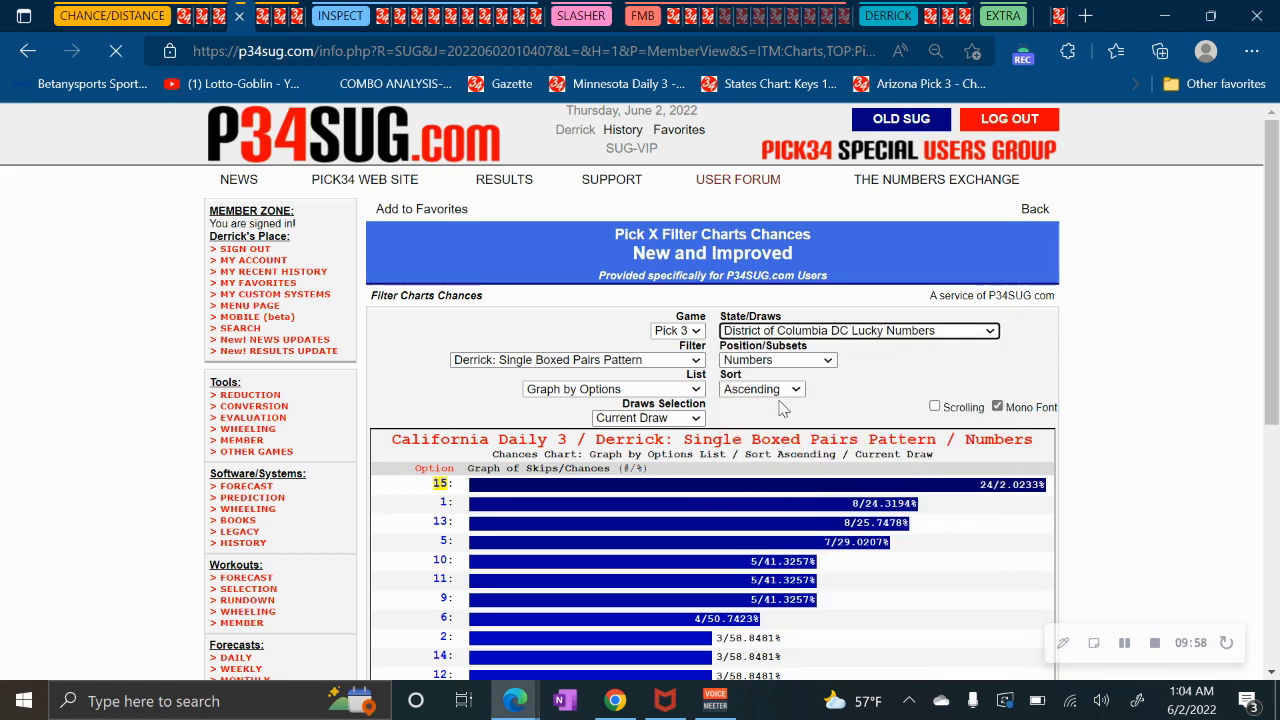
Check the chances chart for Georgia Cash 3 and select Kentucky Pick 3.
{"action": "left_click", "coordinate": [793, 336]}
{"action": "scroll", "coordinate": [800, 450], "scroll_direction": "down", "scroll_amount": 2}
{"action": "left_click", "coordinate": [786, 509]}
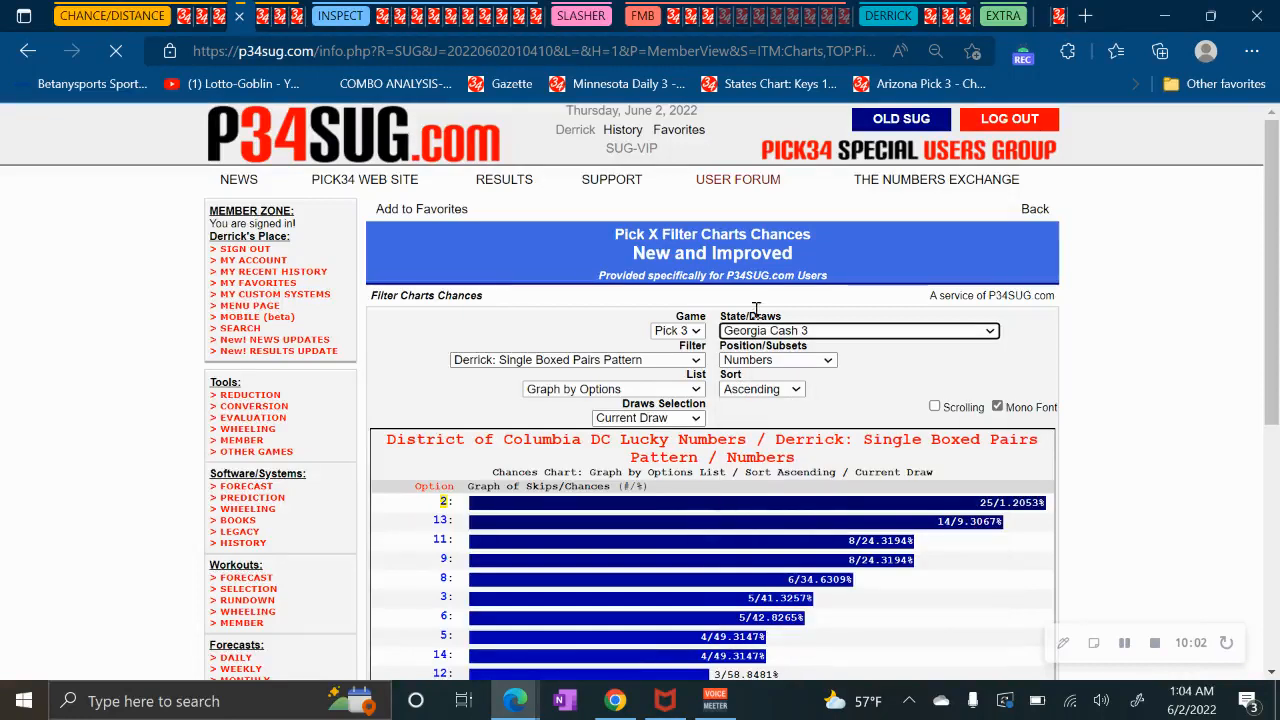
{"action": "left_click", "coordinate": [765, 335]}
{"action": "scroll", "coordinate": [767, 478], "scroll_direction": "down", "scroll_amount": 3}
{"action": "scroll", "coordinate": [767, 478], "scroll_direction": "down", "scroll_amount": 5}
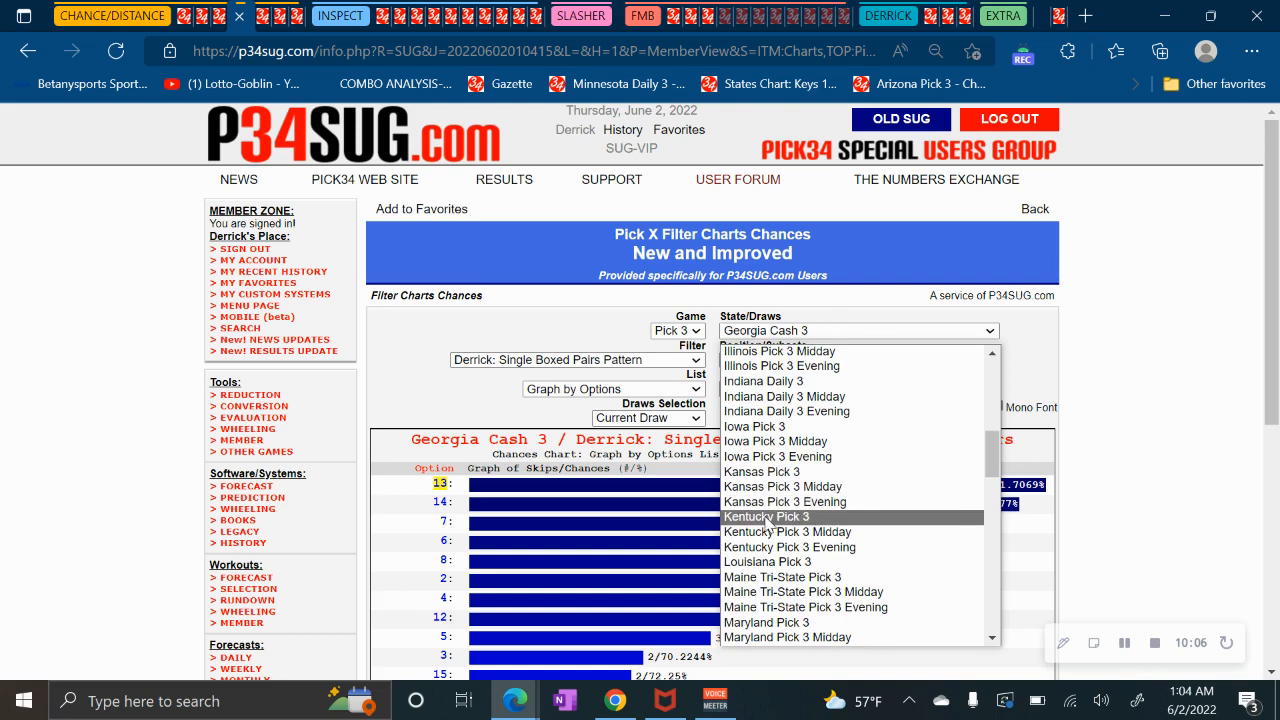
{"action": "left_click", "coordinate": [768, 519]}
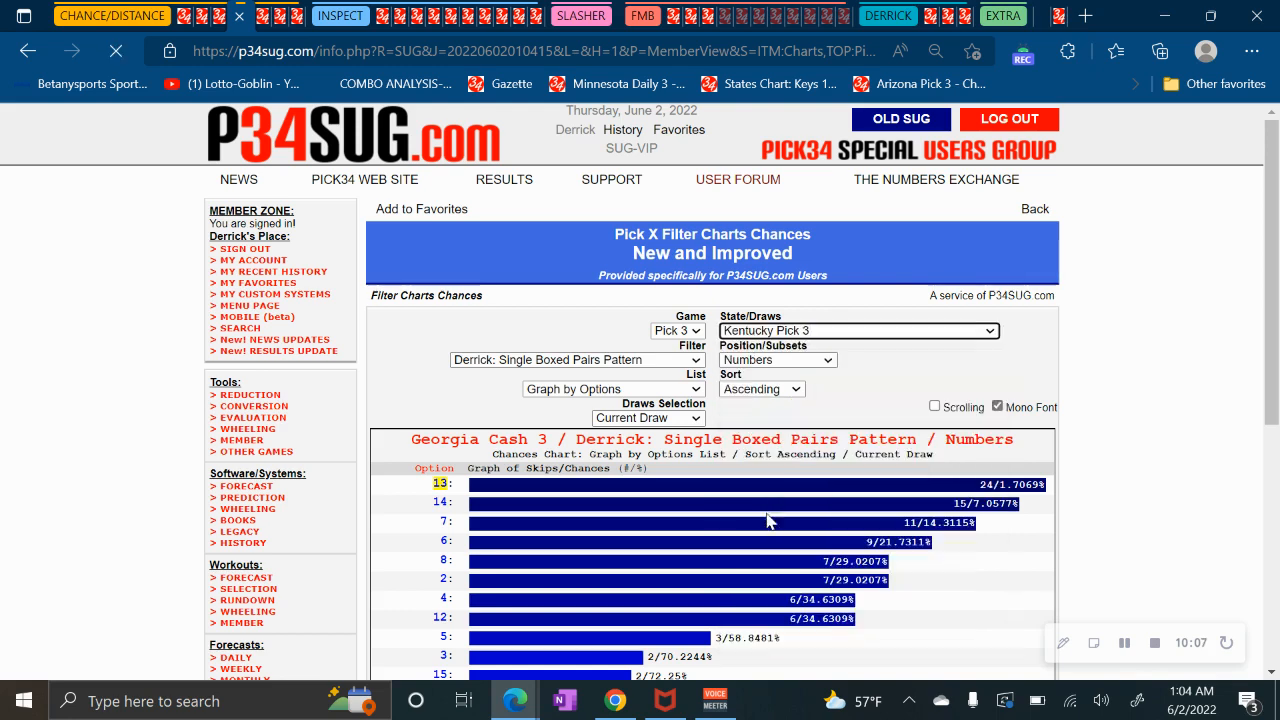
View the Single Boxed Pairs Pattern chances charts for Louisiana Pick 3 and Maine Tri-State Pick 3.
{"action": "left_click", "coordinate": [765, 332]}
{"action": "scroll", "coordinate": [766, 466], "scroll_direction": "down", "scroll_amount": 3}
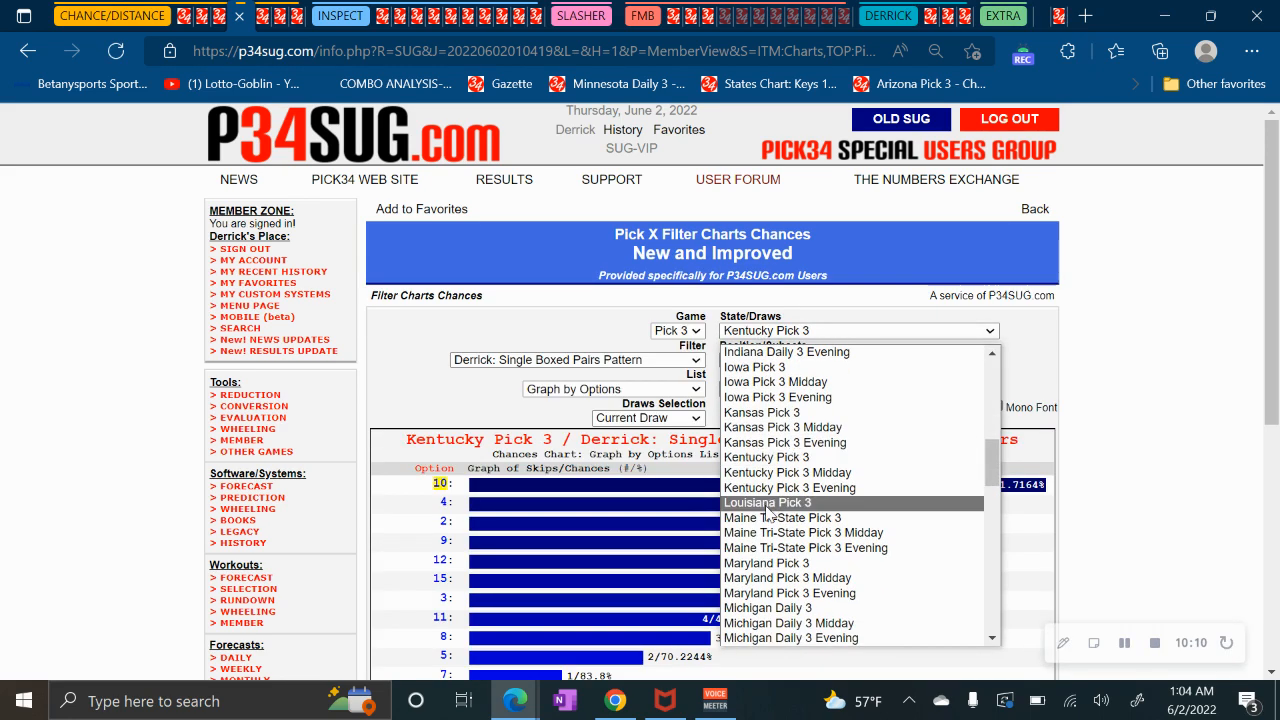
{"action": "left_click", "coordinate": [766, 511]}
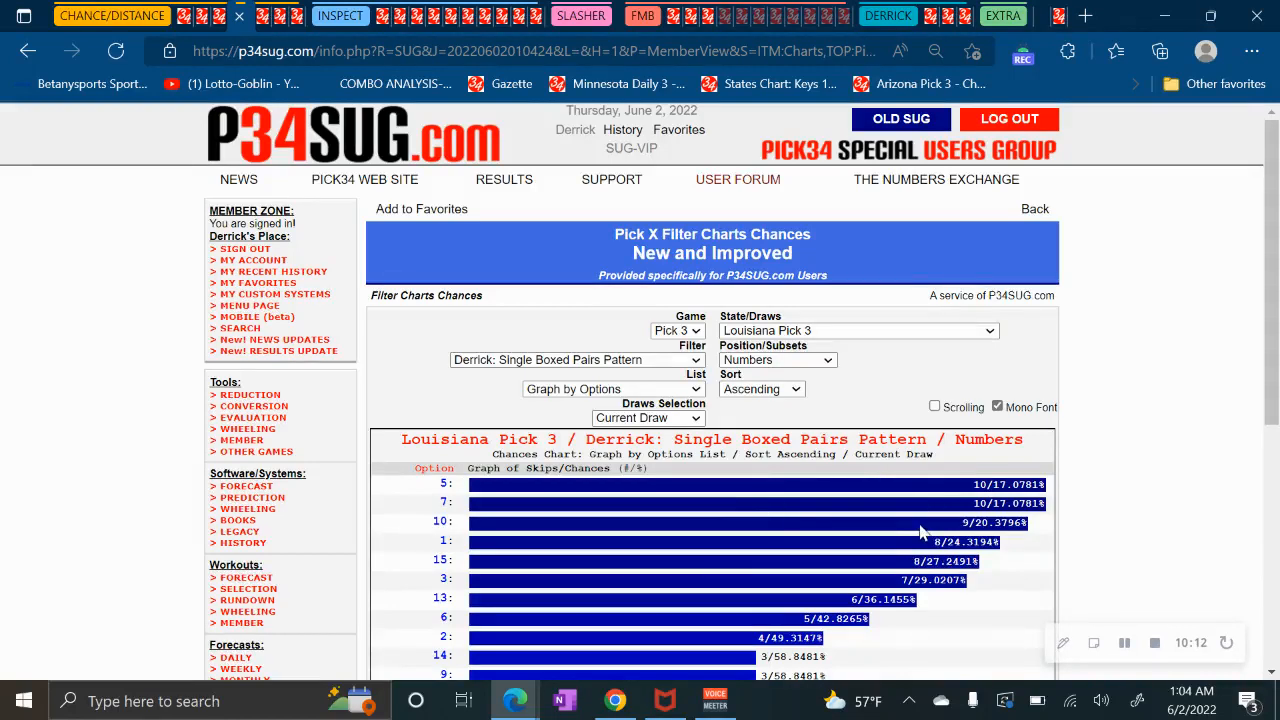
{"action": "scroll", "coordinate": [811, 393], "scroll_direction": "down", "scroll_amount": 3}
{"action": "scroll", "coordinate": [747, 433], "scroll_direction": "up", "scroll_amount": 3}
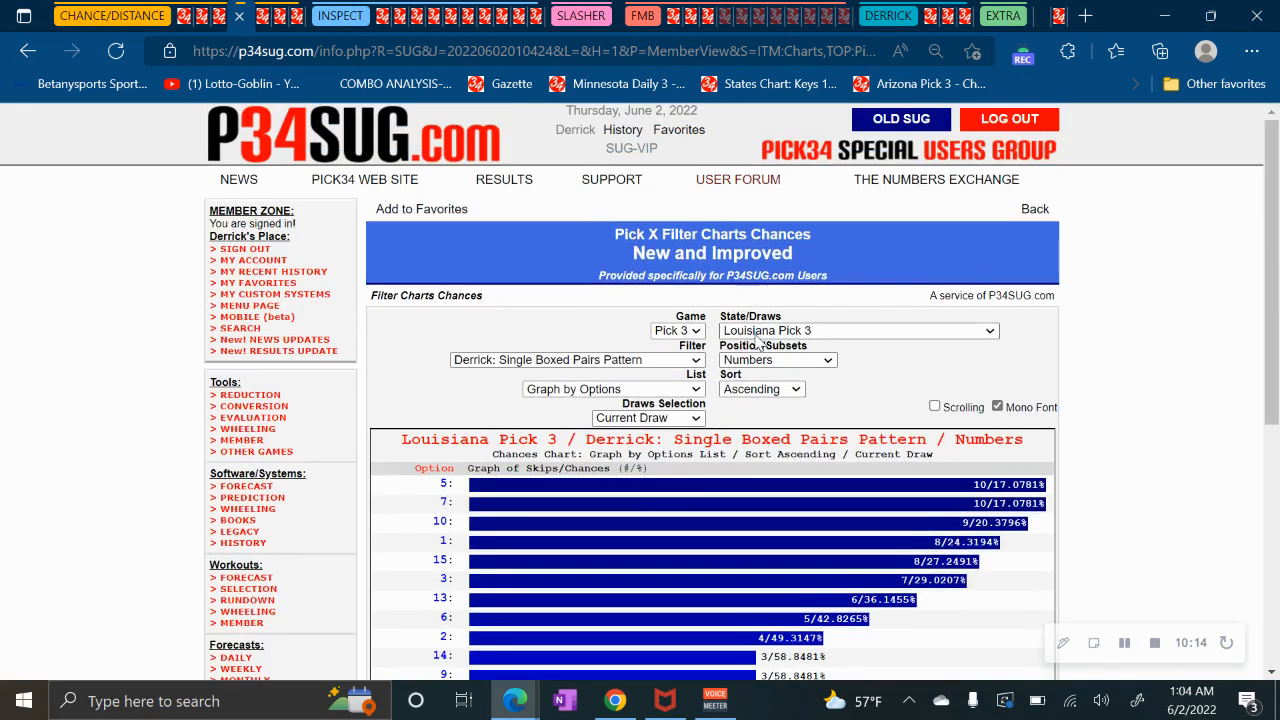
{"action": "left_click", "coordinate": [757, 331]}
{"action": "scroll", "coordinate": [800, 500], "scroll_direction": "down", "scroll_amount": 2}
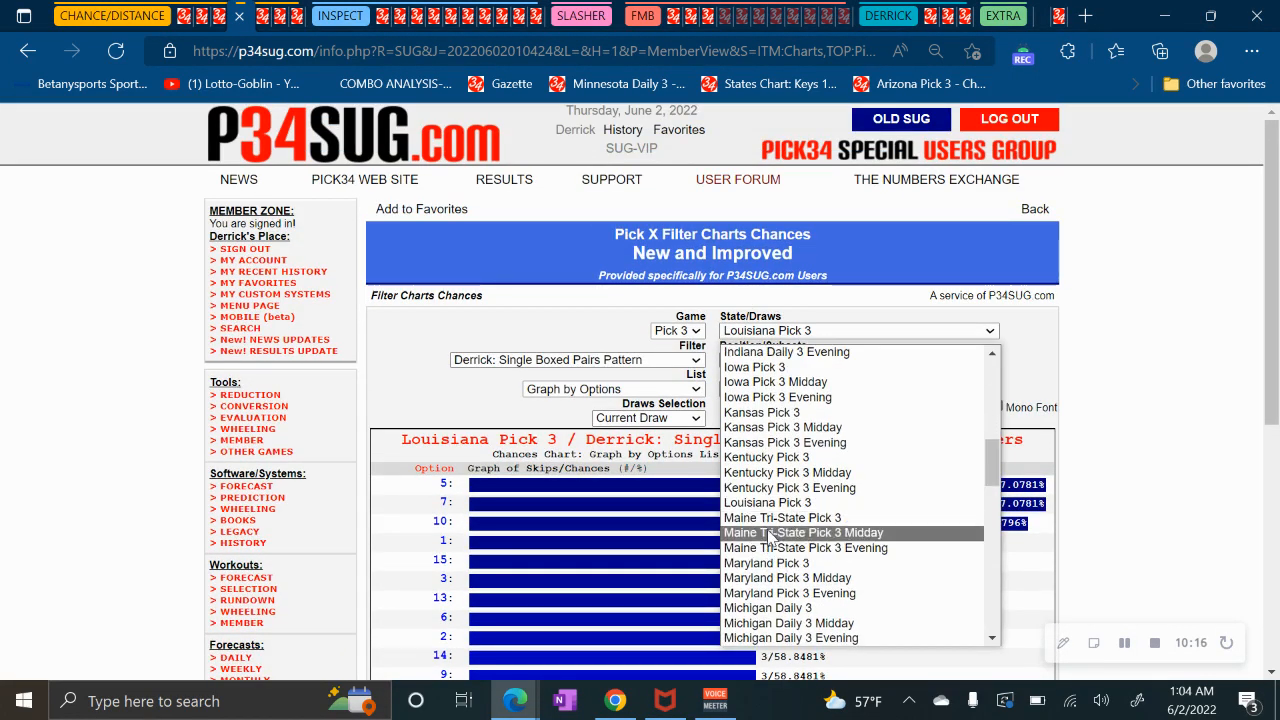
{"action": "left_click", "coordinate": [772, 517]}
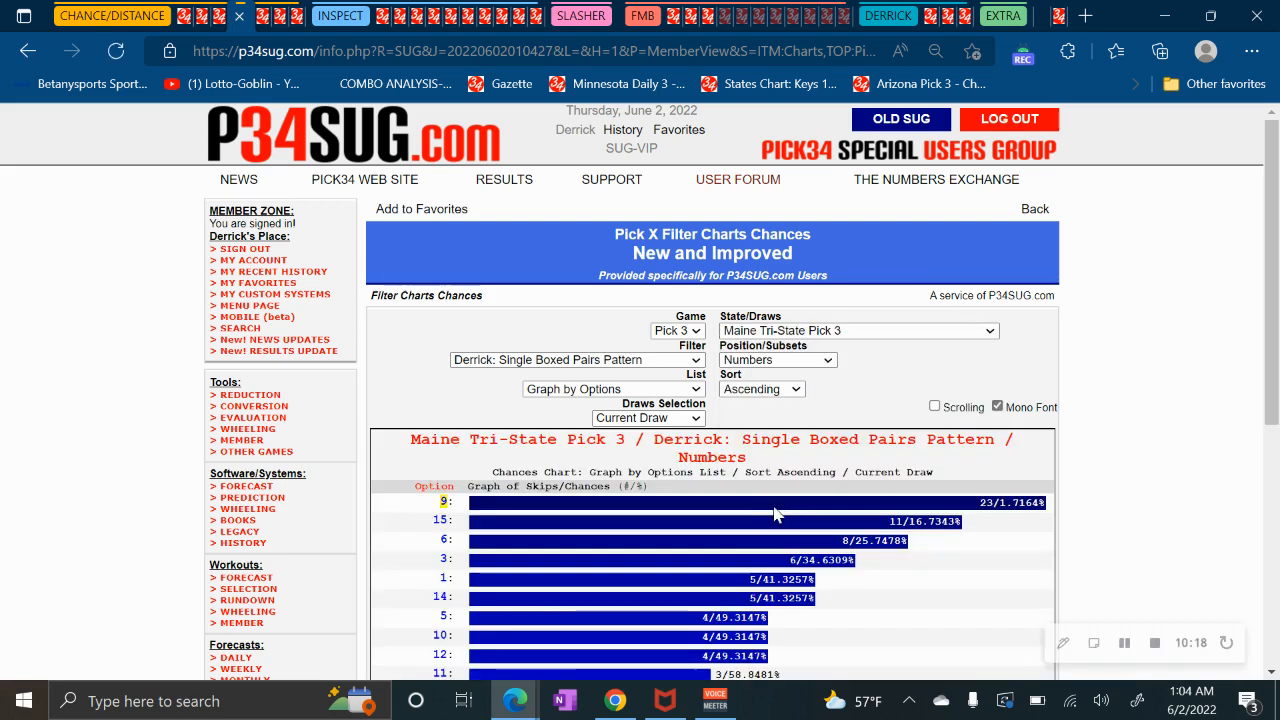
View the chances chart for New Mexico Pick 3, followed by North Carolina Pick 3.
{"action": "left_click", "coordinate": [760, 331]}
{"action": "scroll", "coordinate": [770, 505], "scroll_direction": "down", "scroll_amount": 4}
{"action": "scroll", "coordinate": [770, 505], "scroll_direction": "down", "scroll_amount": 5}
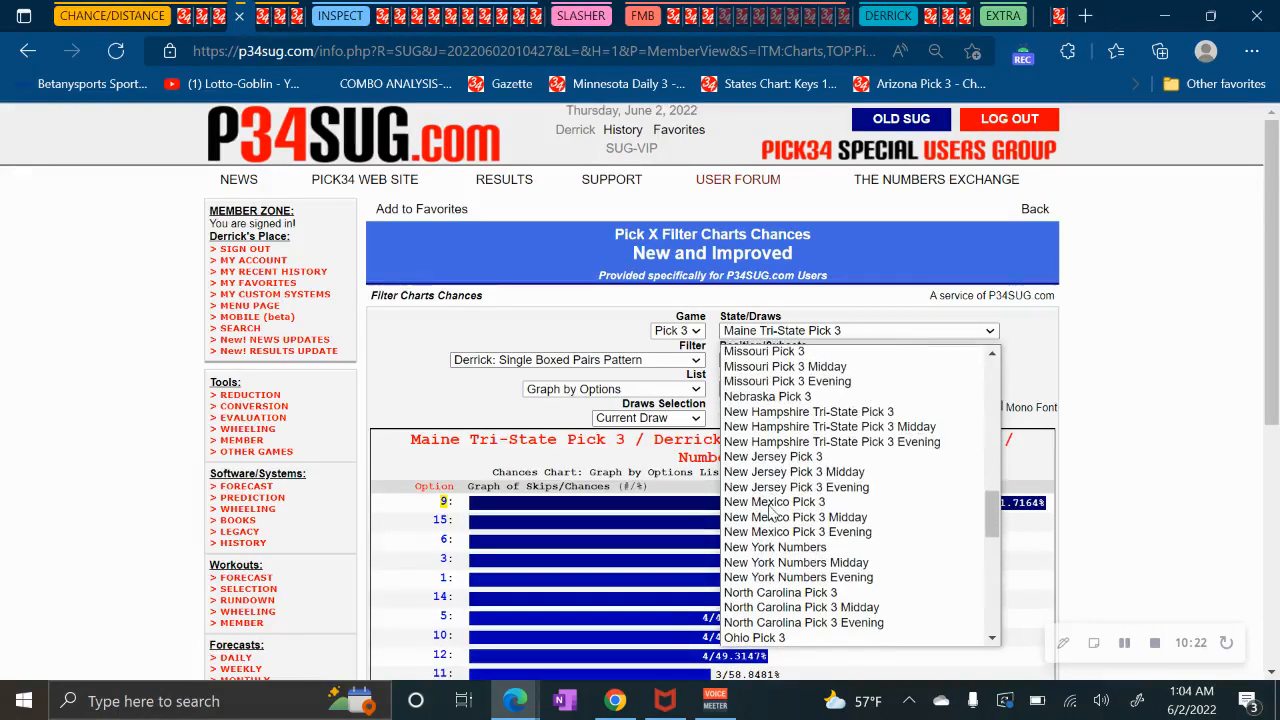
{"action": "left_click", "coordinate": [770, 502]}
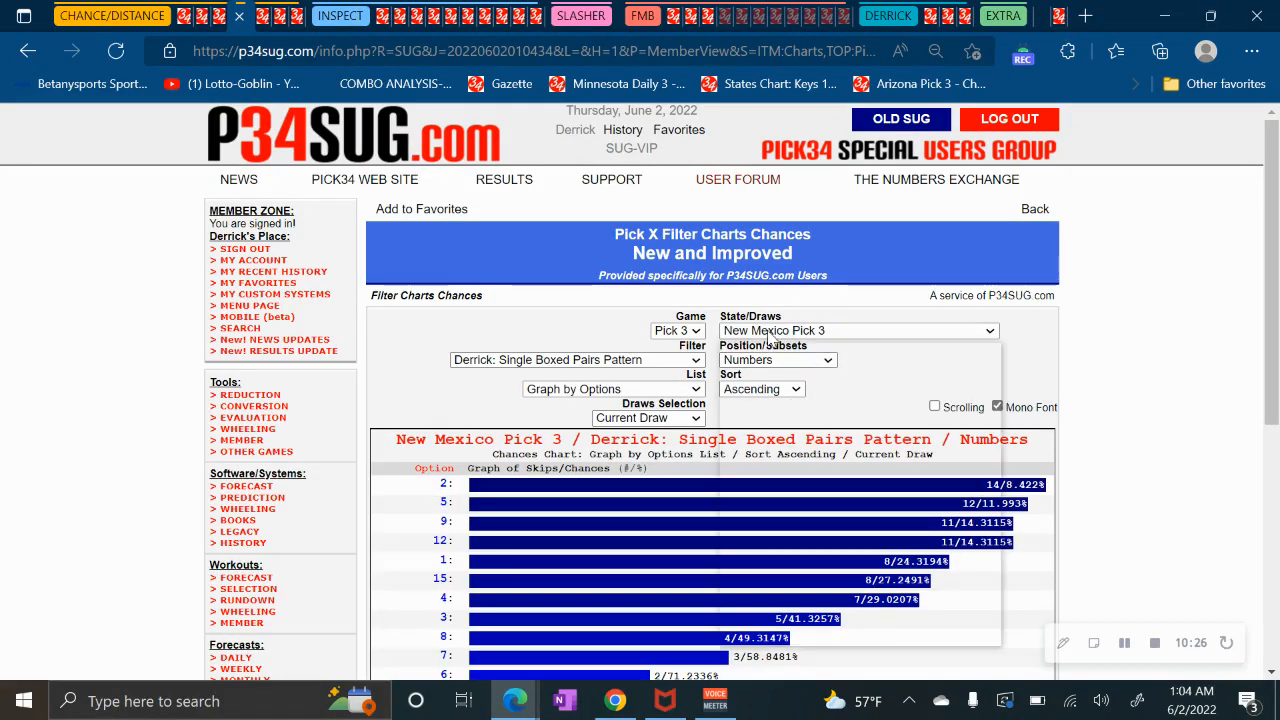
{"action": "left_click", "coordinate": [768, 332]}
{"action": "scroll", "coordinate": [785, 505], "scroll_direction": "down", "scroll_amount": 5}
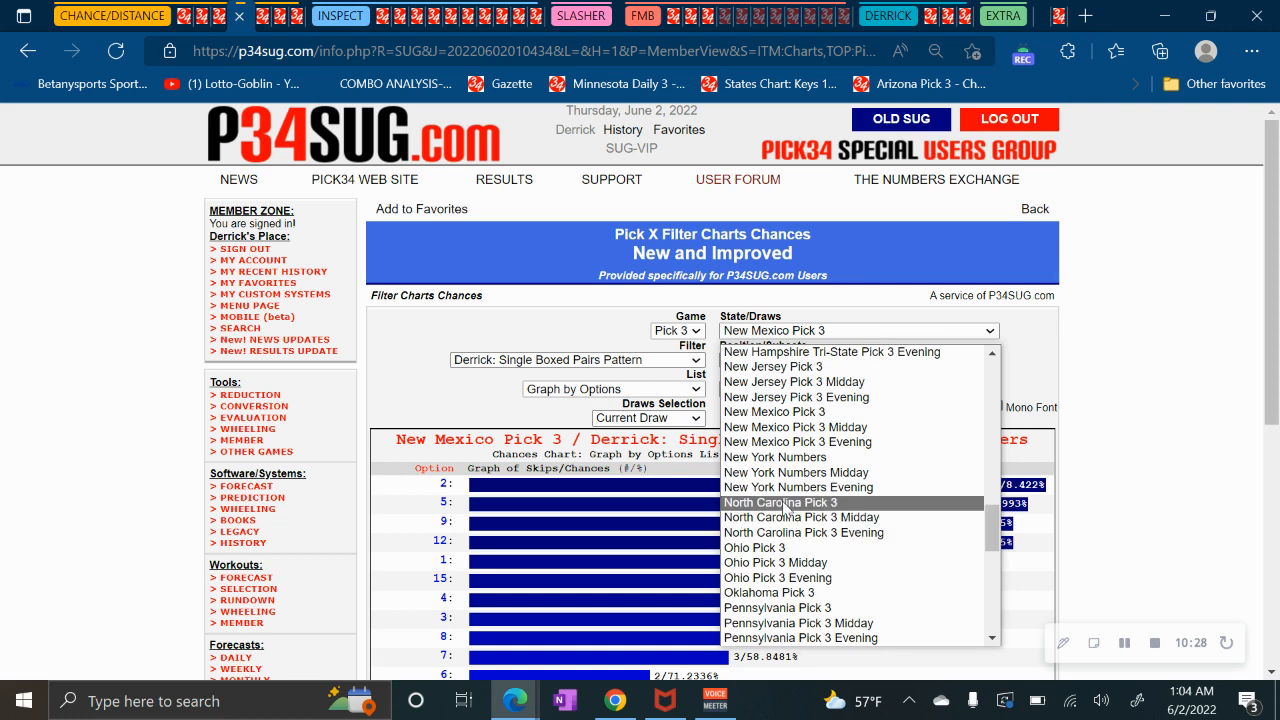
{"action": "left_click", "coordinate": [787, 504]}
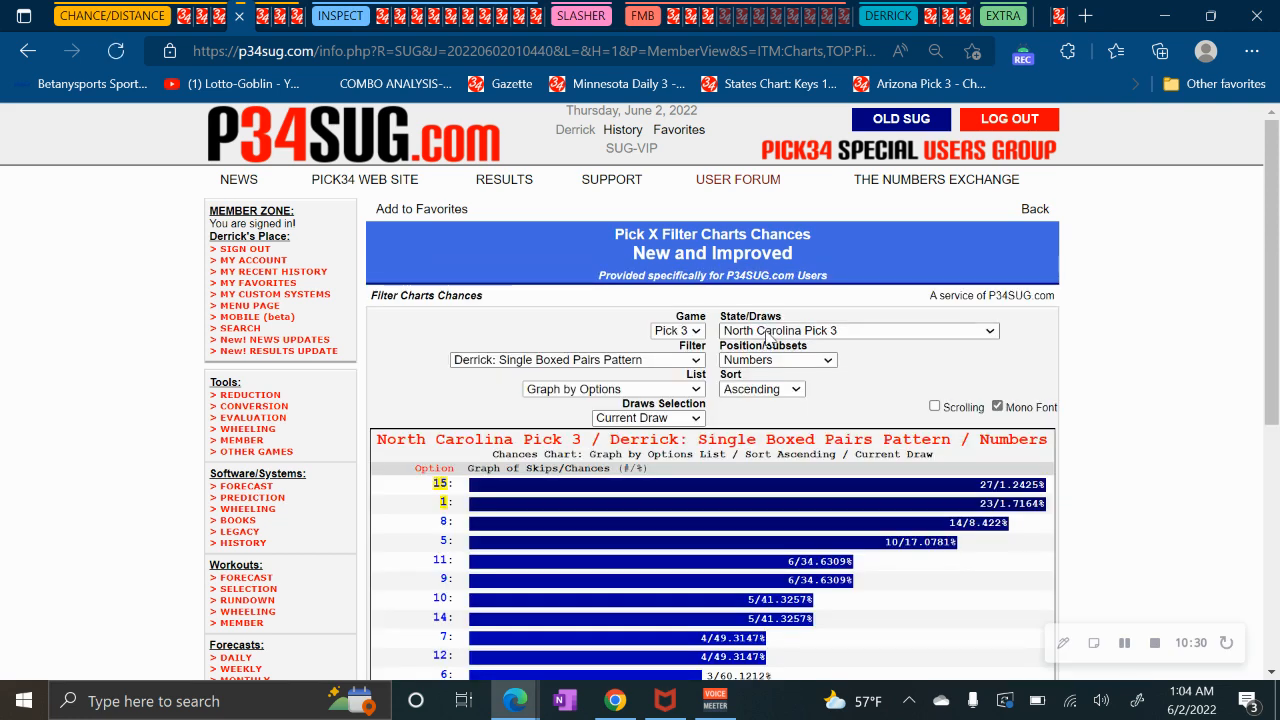
Select Wisconsin Pick 3 and examine its Single Boxed Pairs Pattern chances chart down to the last option.
{"action": "left_click", "coordinate": [768, 332]}
{"action": "scroll", "coordinate": [762, 528], "scroll_direction": "down", "scroll_amount": 6}
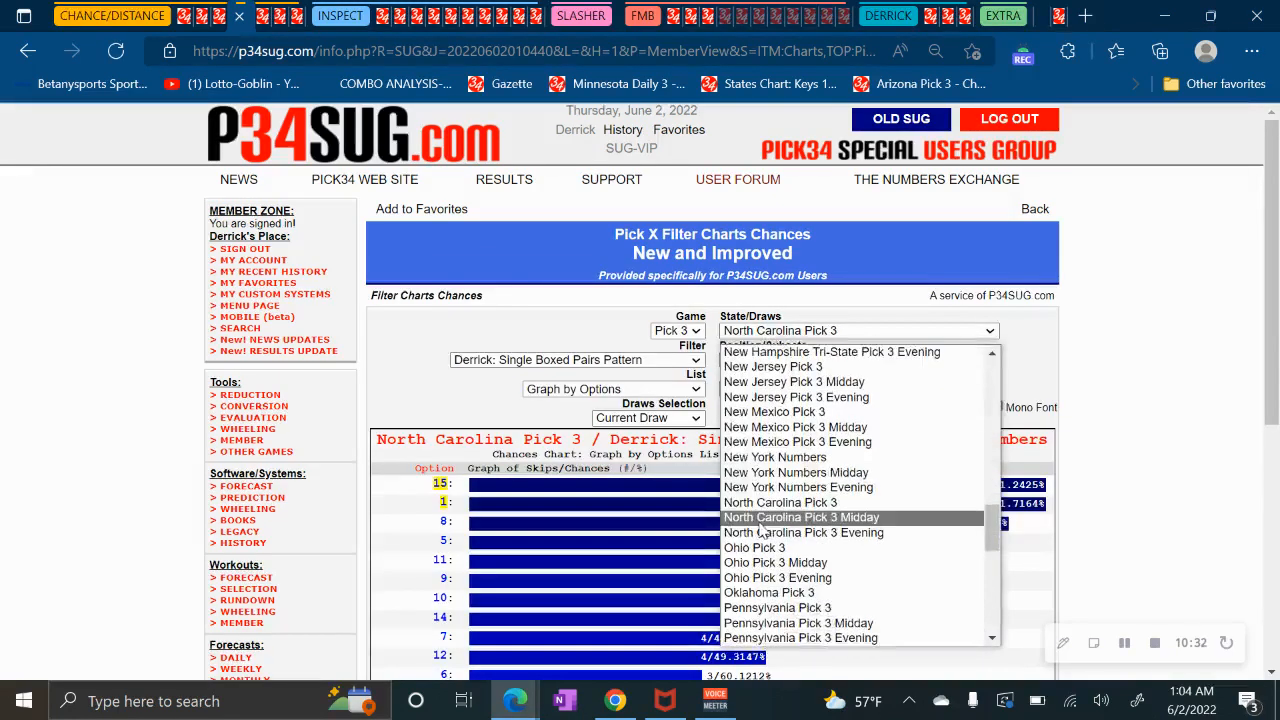
{"action": "scroll", "coordinate": [762, 528], "scroll_direction": "down", "scroll_amount": 6}
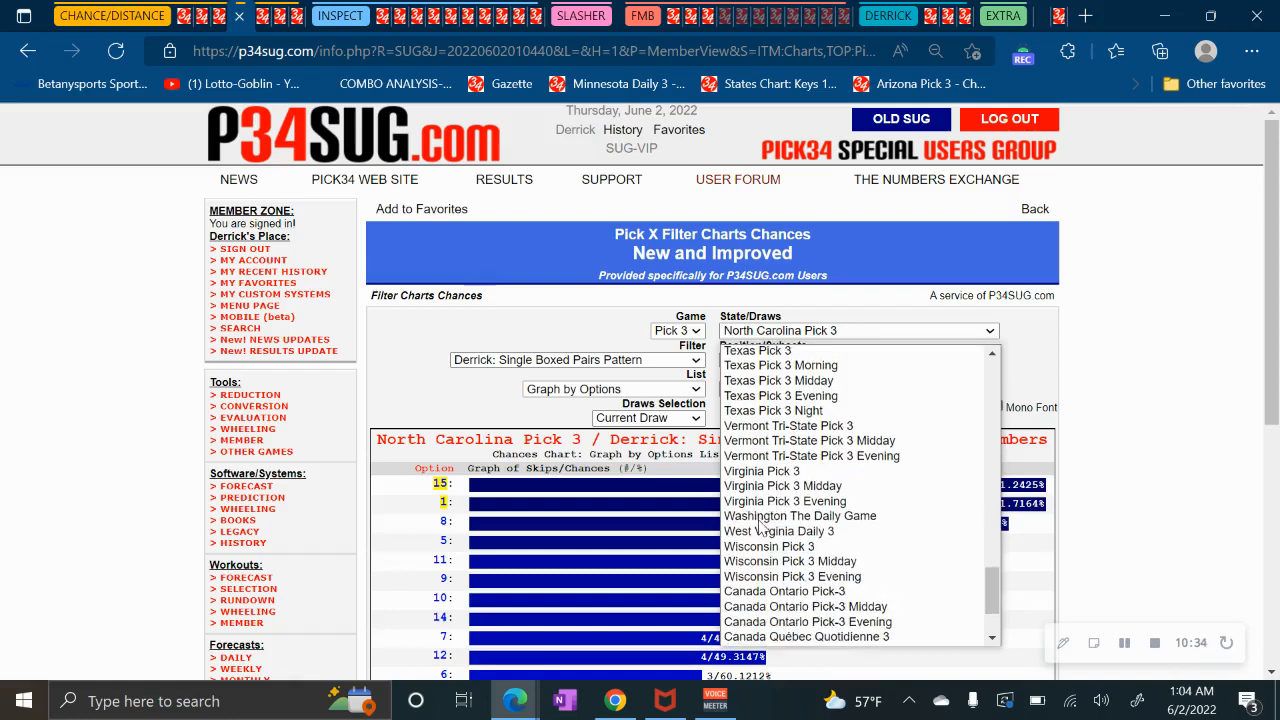
{"action": "left_click", "coordinate": [766, 501]}
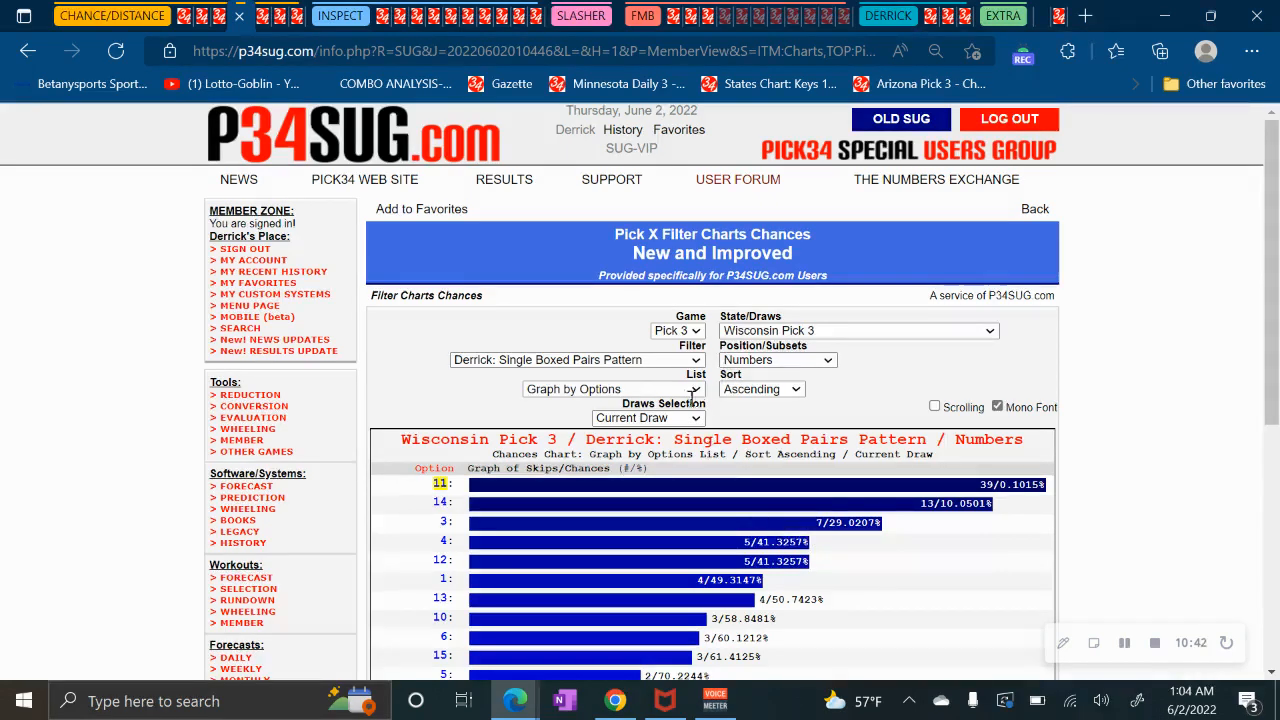
{"action": "scroll", "coordinate": [590, 451], "scroll_direction": "down", "scroll_amount": 2}
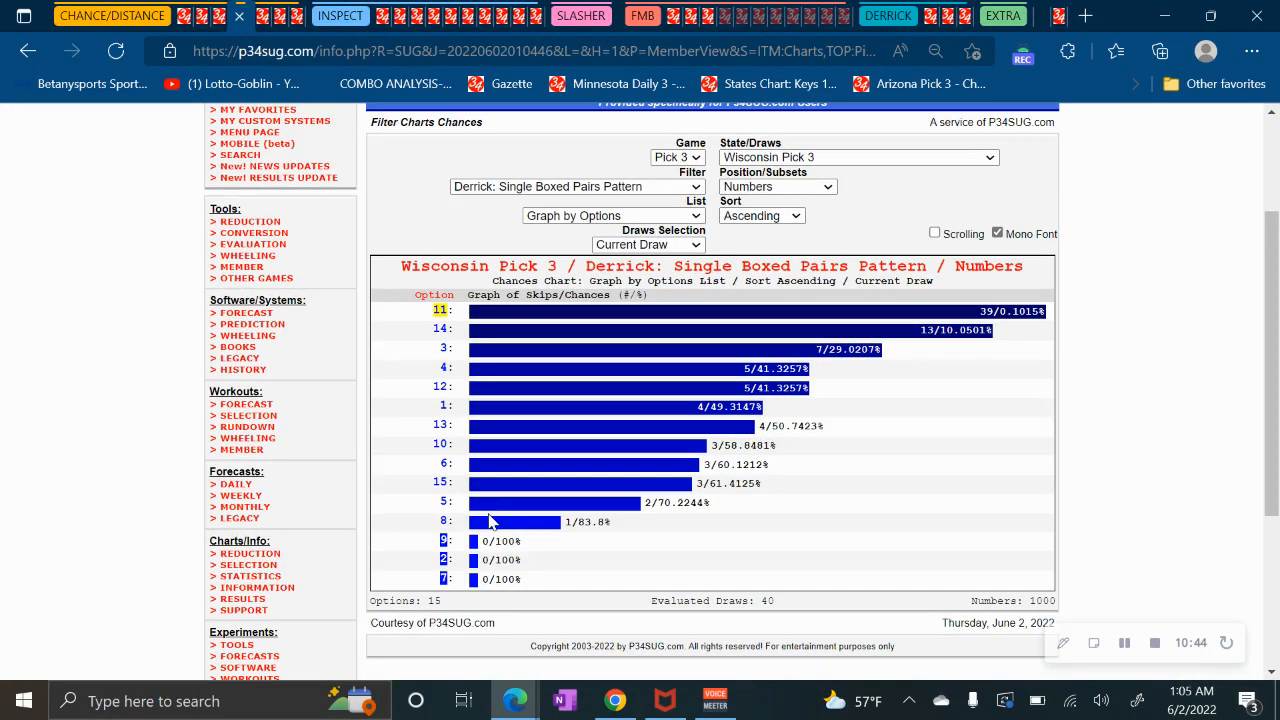
{"action": "scroll", "coordinate": [497, 495], "scroll_direction": "up", "scroll_amount": 1}
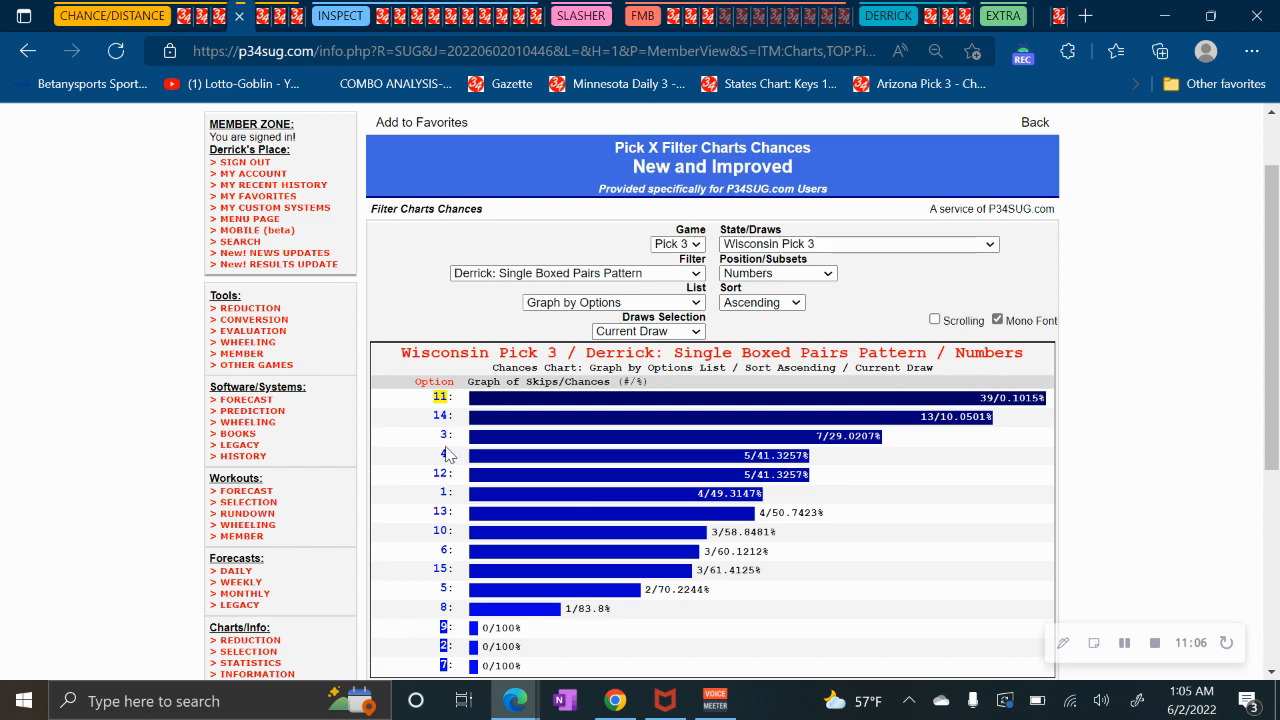
{"action": "scroll", "coordinate": [575, 545], "scroll_direction": "down", "scroll_amount": 1}
{"action": "scroll", "coordinate": [580, 557], "scroll_direction": "up", "scroll_amount": 1}
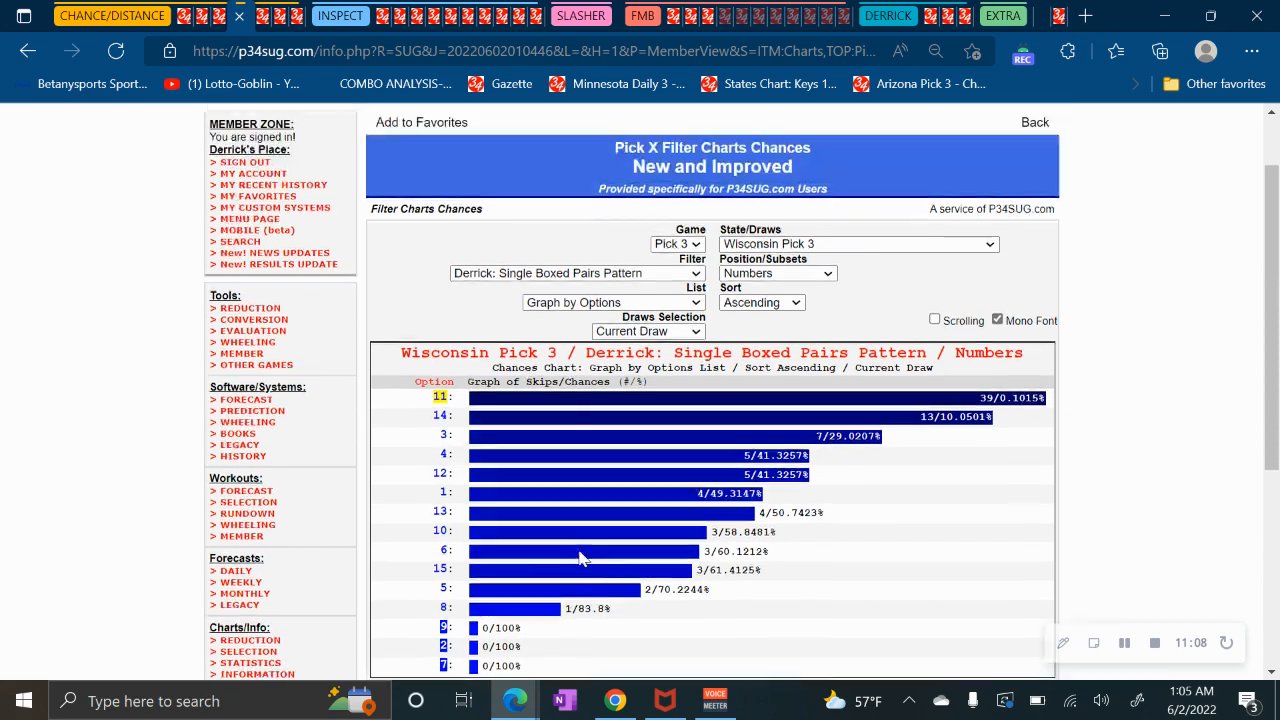
Show the Wisconsin Pick 3 chances chart as of 3 draws ago, followed by 2 draws ago.
{"action": "left_click", "coordinate": [662, 330]}
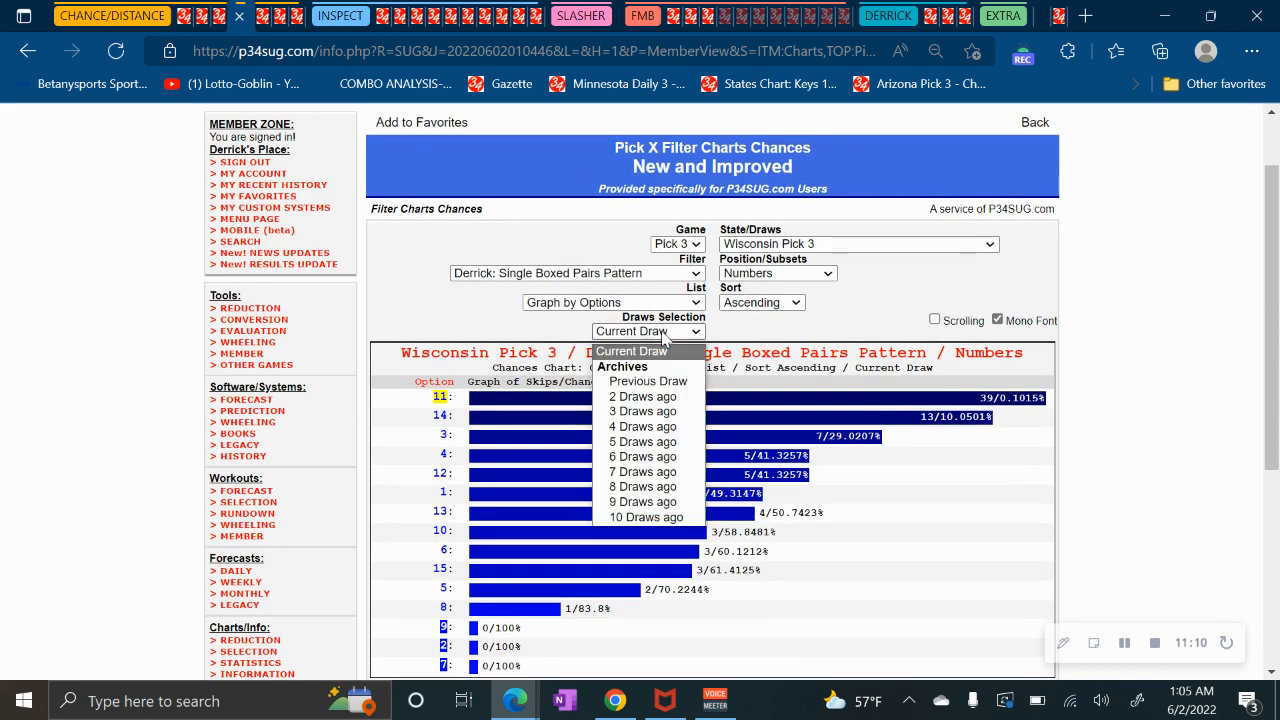
{"action": "left_click", "coordinate": [663, 411]}
{"action": "scroll", "coordinate": [512, 440], "scroll_direction": "down", "scroll_amount": 1}
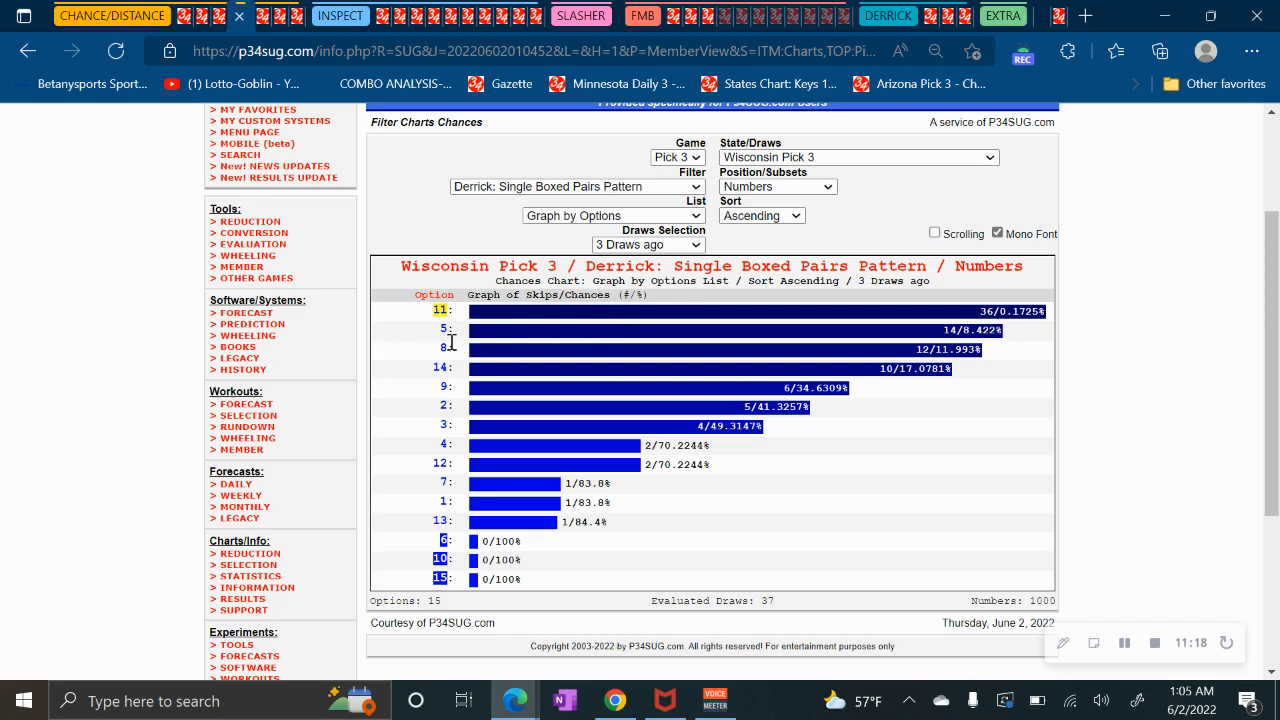
{"action": "left_click", "coordinate": [640, 247]}
{"action": "left_click", "coordinate": [646, 312]}
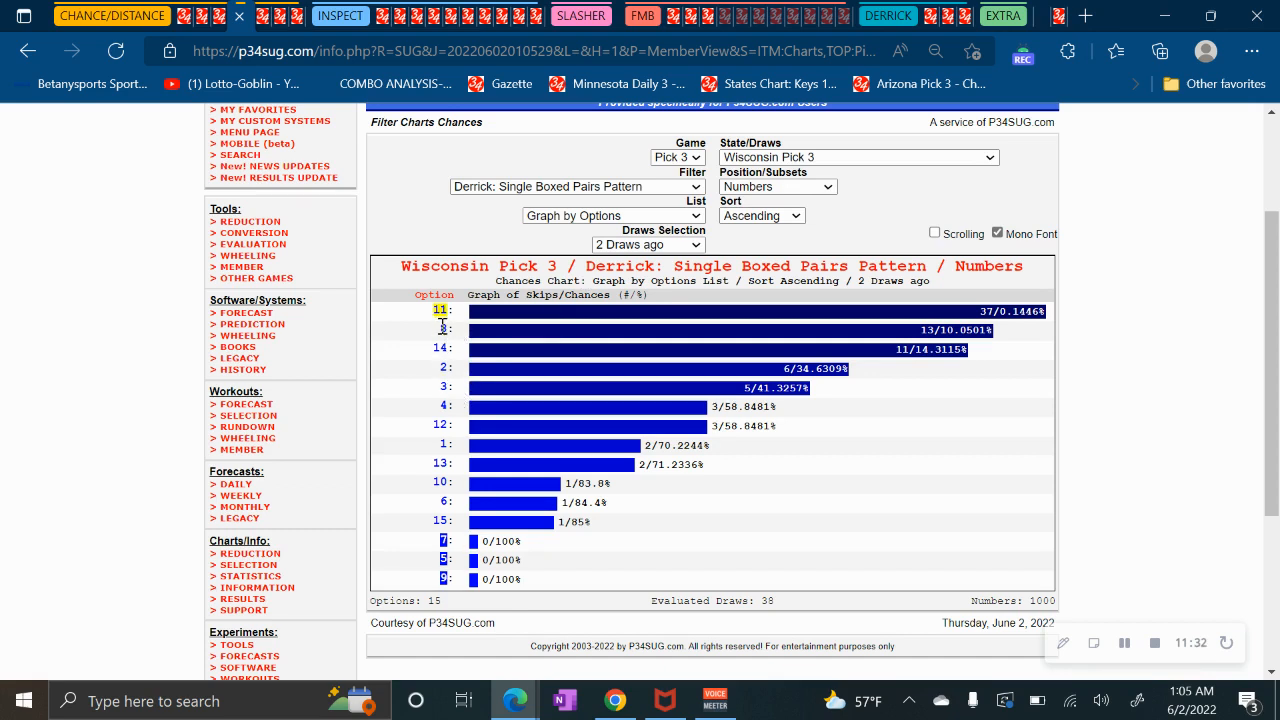
Set the Wisconsin chart's draws selection to Previous Draw and examine the skips for every option.
{"action": "left_click", "coordinate": [624, 250]}
{"action": "left_click", "coordinate": [648, 296]}
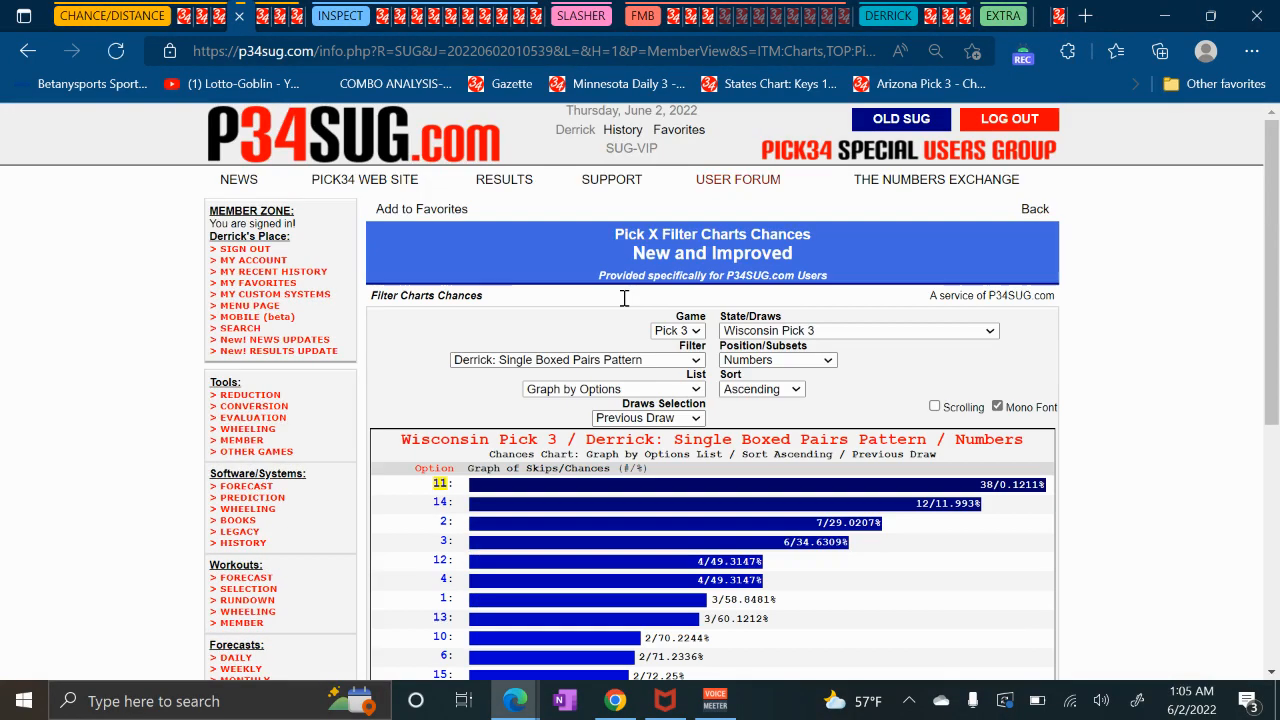
{"action": "scroll", "coordinate": [590, 360], "scroll_direction": "down", "scroll_amount": 3}
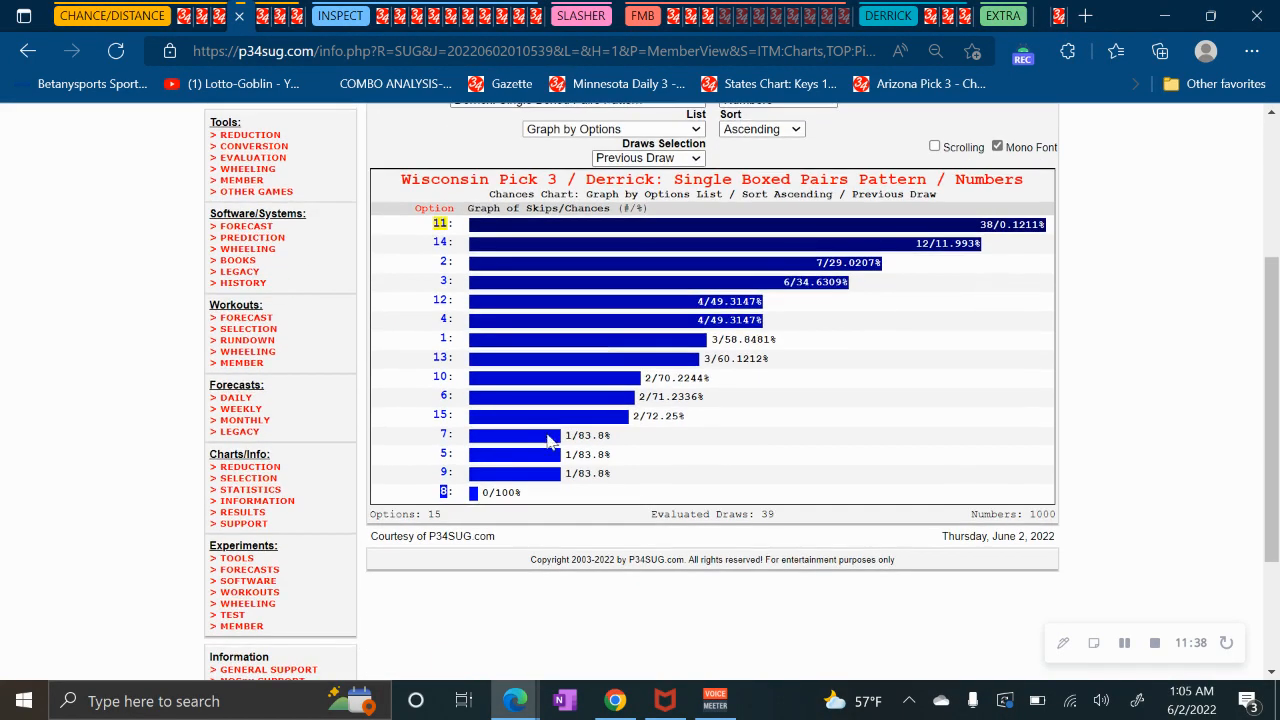
{"action": "scroll", "coordinate": [490, 485], "scroll_direction": "up", "scroll_amount": 2}
{"action": "scroll", "coordinate": [484, 490], "scroll_direction": "up", "scroll_amount": 1}
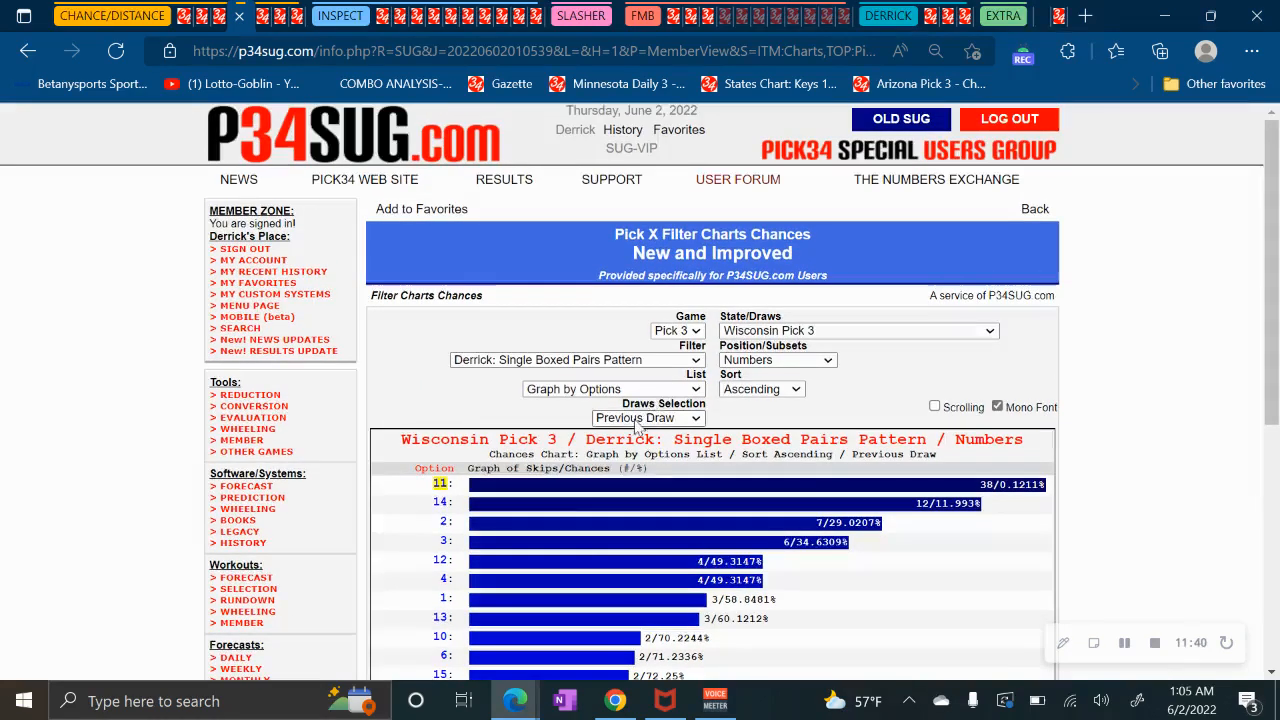
Return the Wisconsin chart to the Current Draw and review the most overdue and most recent pattern options.
{"action": "left_click", "coordinate": [640, 418]}
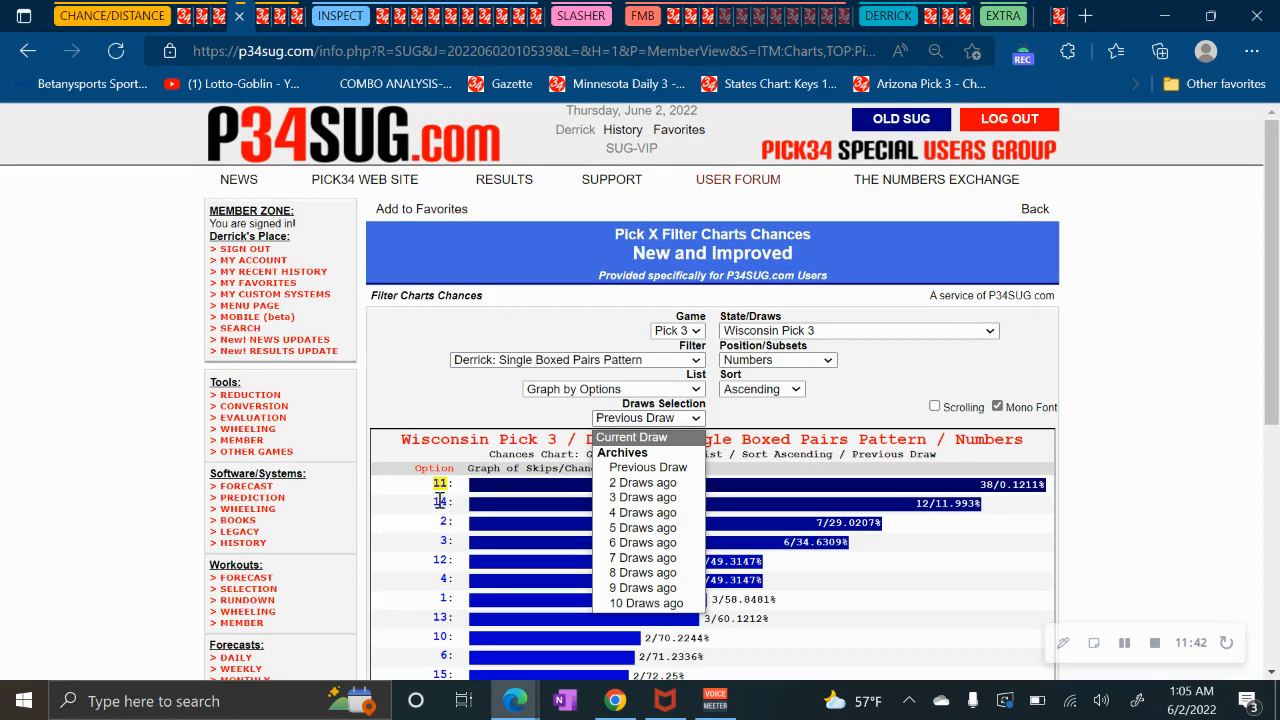
{"action": "left_click", "coordinate": [631, 437]}
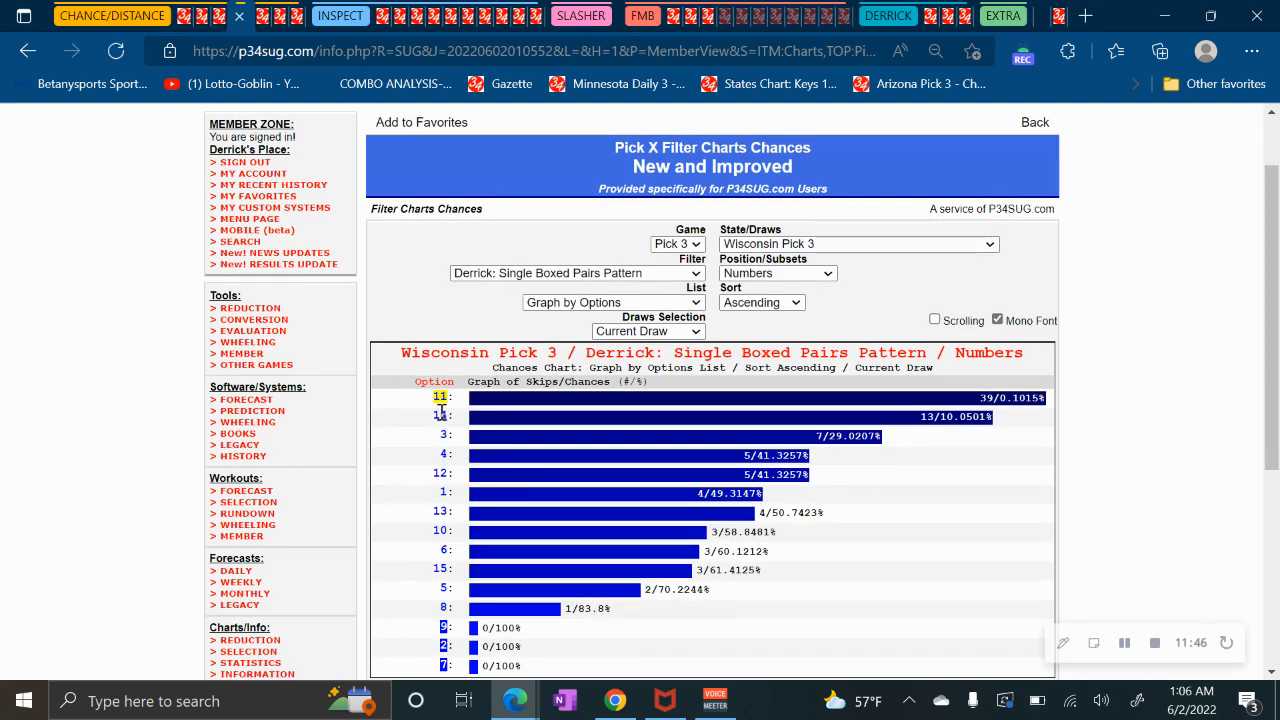
{"action": "scroll", "coordinate": [460, 444], "scroll_direction": "down", "scroll_amount": 2}
{"action": "scroll", "coordinate": [460, 444], "scroll_direction": "down", "scroll_amount": 1}
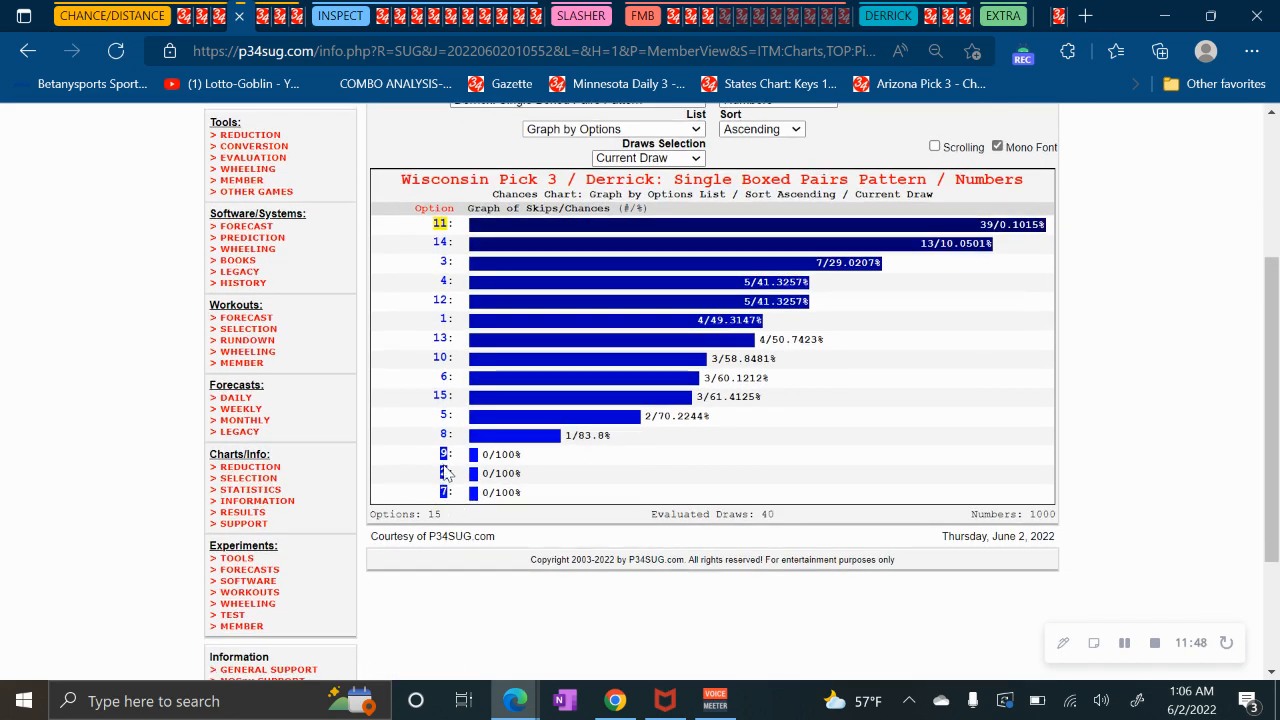
{"action": "scroll", "coordinate": [455, 510], "scroll_direction": "up", "scroll_amount": 2}
{"action": "scroll", "coordinate": [441, 590], "scroll_direction": "down", "scroll_amount": 2}
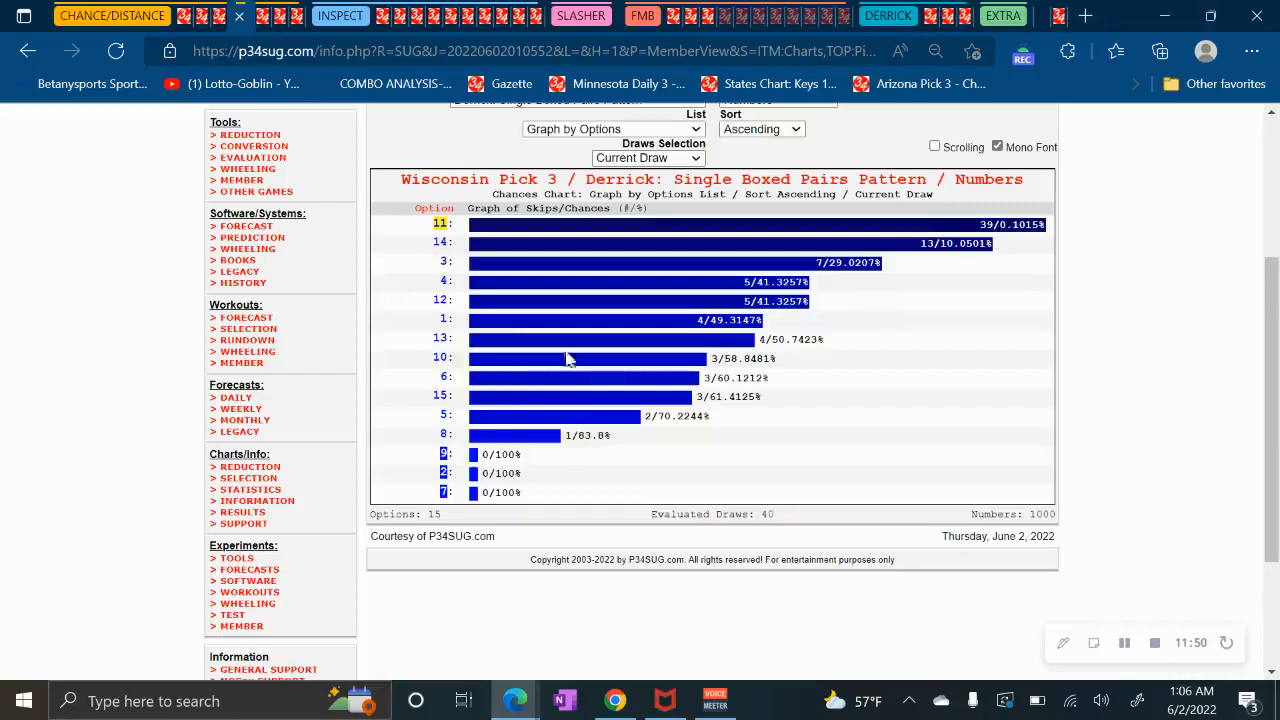
{"action": "scroll", "coordinate": [572, 458], "scroll_direction": "up", "scroll_amount": 2}
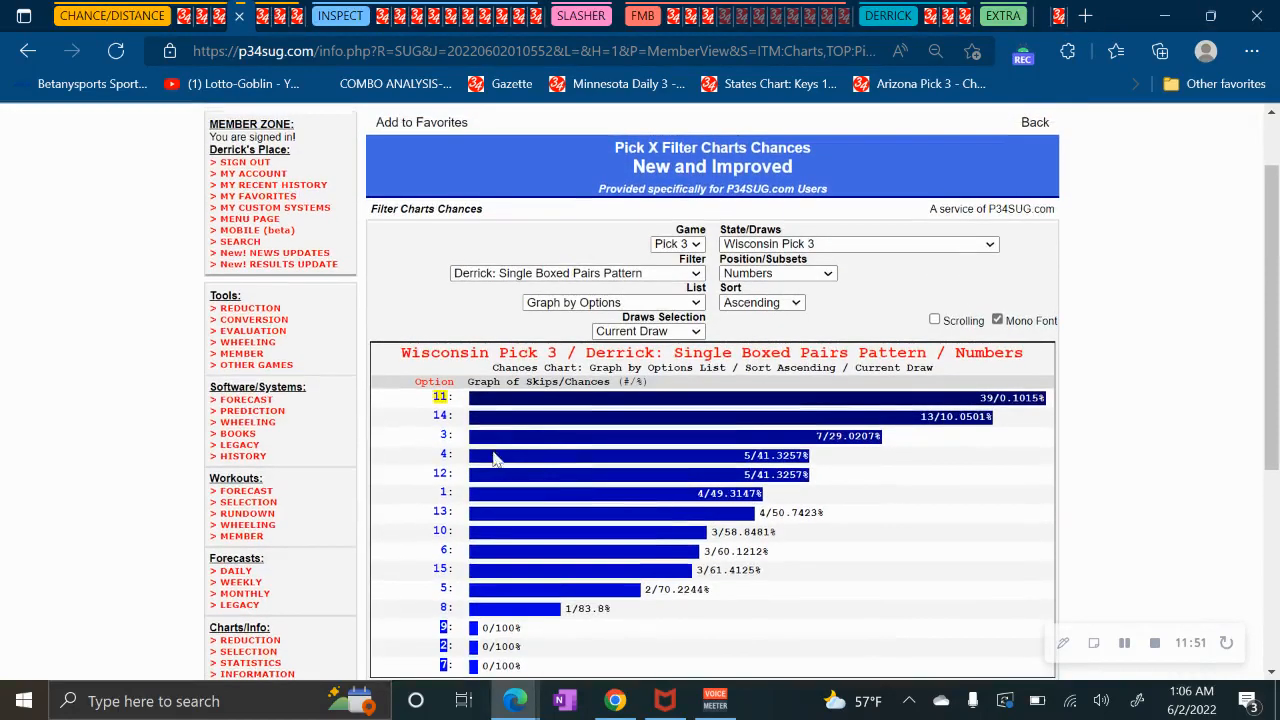
Change the Wisconsin chart's list to Reduced Numbers by Options and examine the numbers listed for each pattern.
{"action": "left_click", "coordinate": [600, 302]}
{"action": "left_click", "coordinate": [560, 336]}
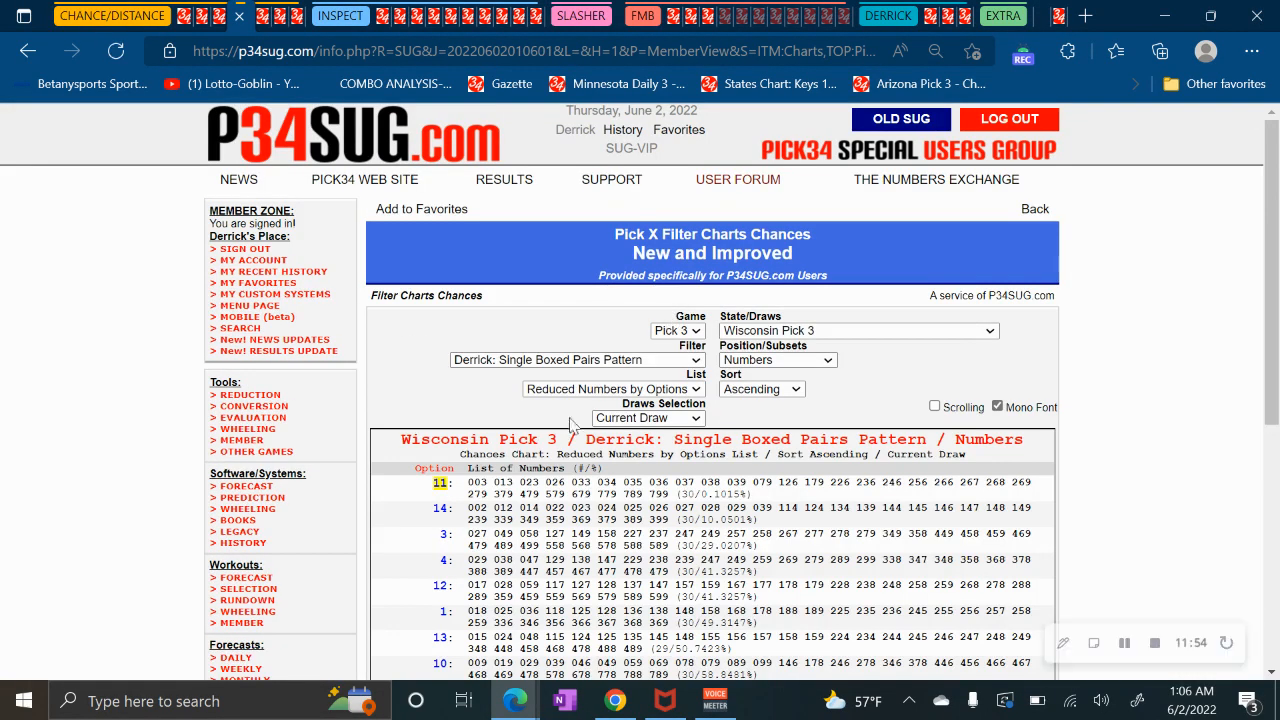
{"action": "scroll", "coordinate": [432, 372], "scroll_direction": "down", "scroll_amount": 2}
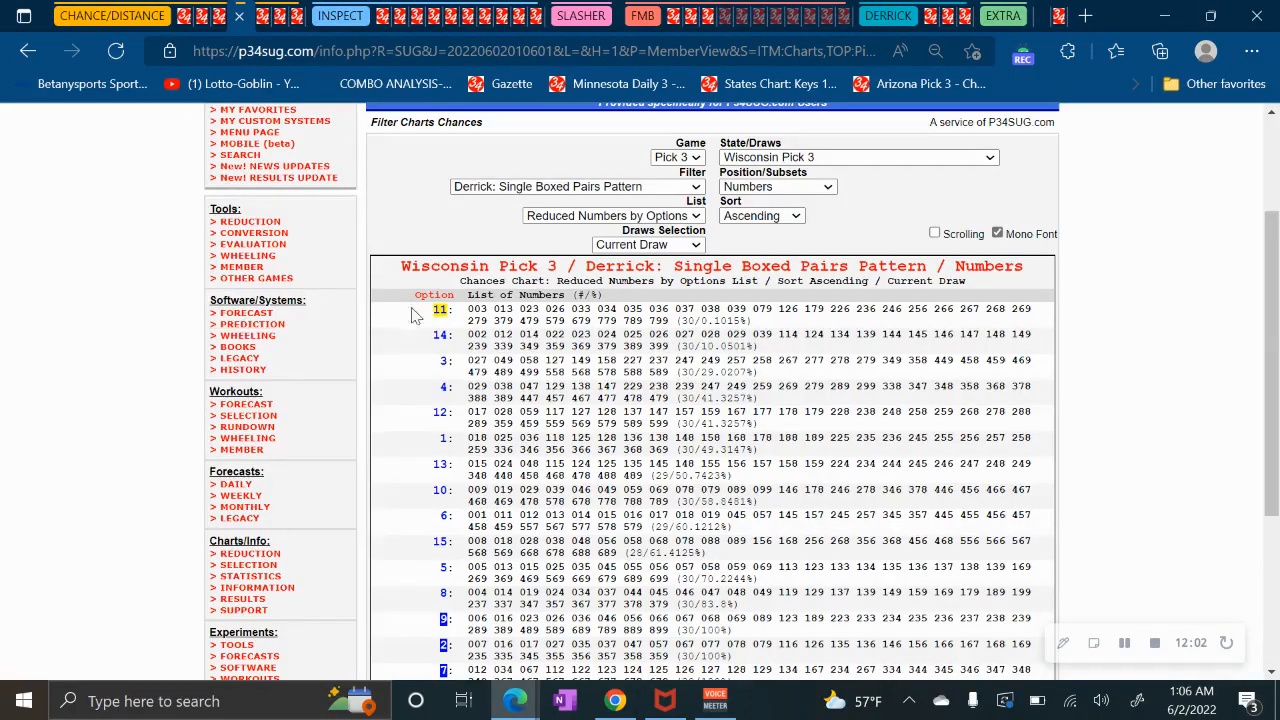
{"action": "scroll", "coordinate": [554, 370], "scroll_direction": "down", "scroll_amount": 3}
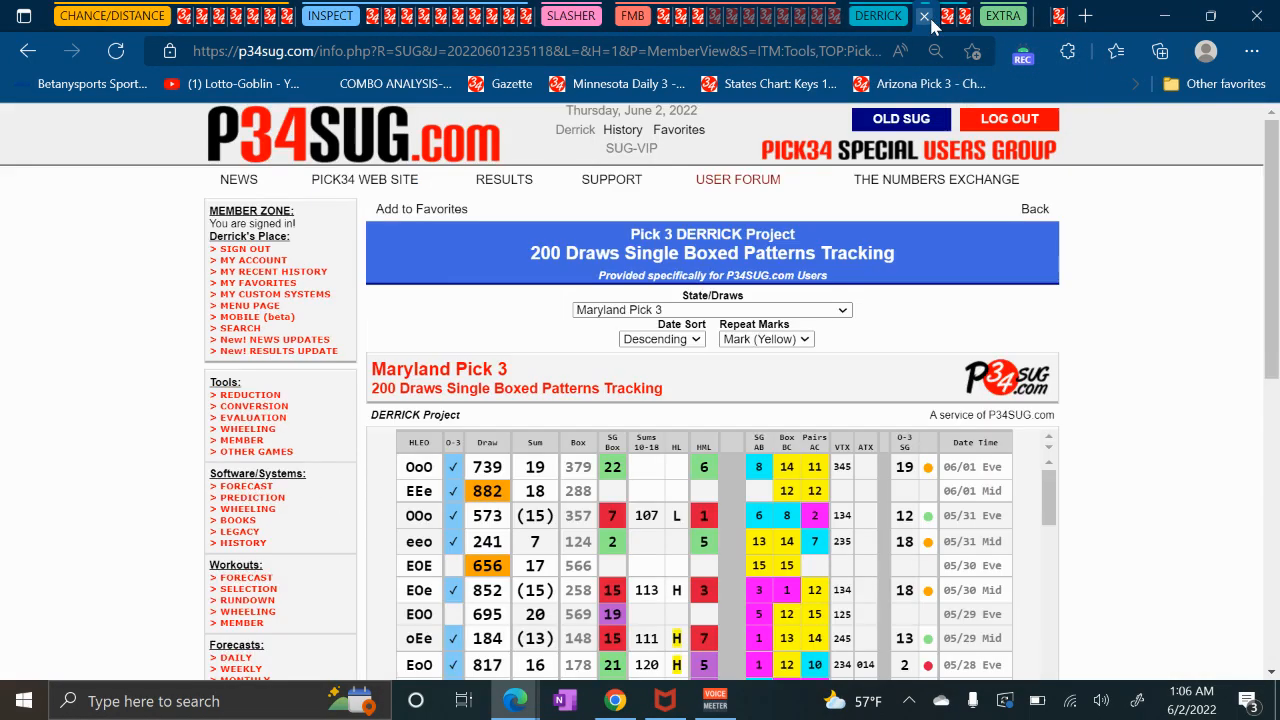
Switch to the DERRICK Project's 200 Draws Root Sums SBP SBPP Tracking page for Wisconsin Pick 3.
{"action": "left_click", "coordinate": [932, 20]}
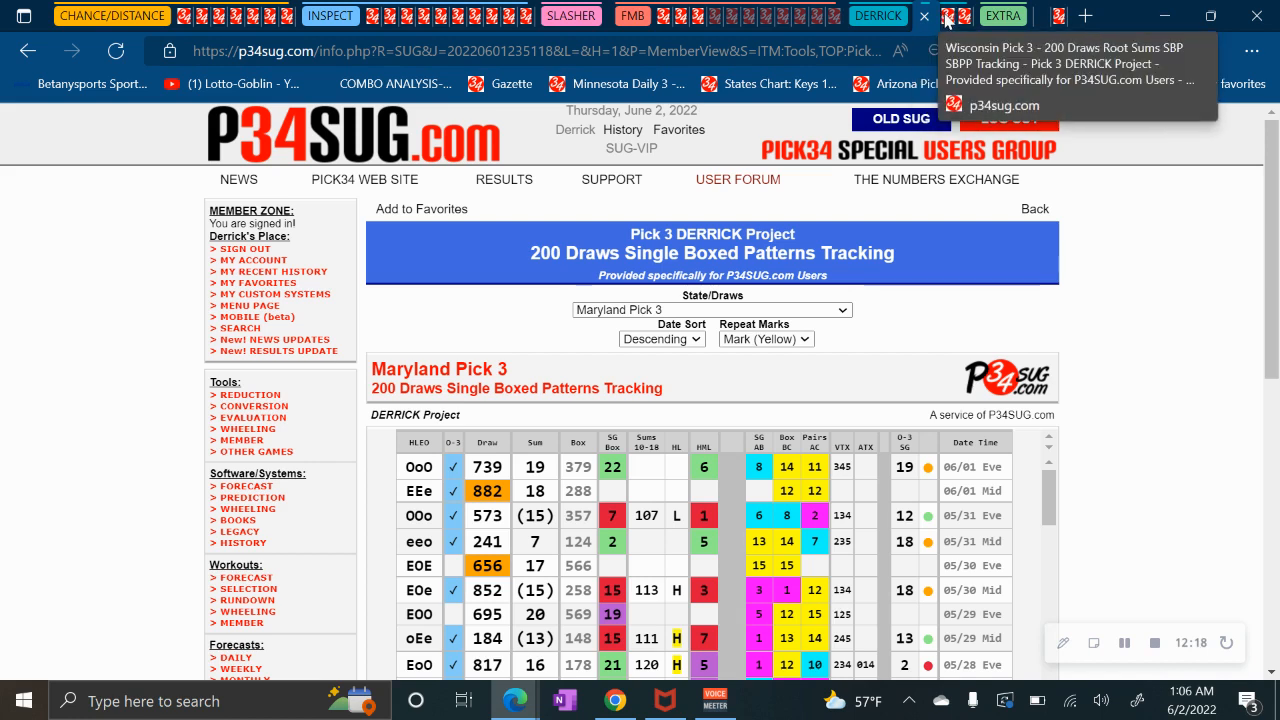
{"action": "left_click", "coordinate": [948, 20]}
{"action": "left_click", "coordinate": [925, 21]}
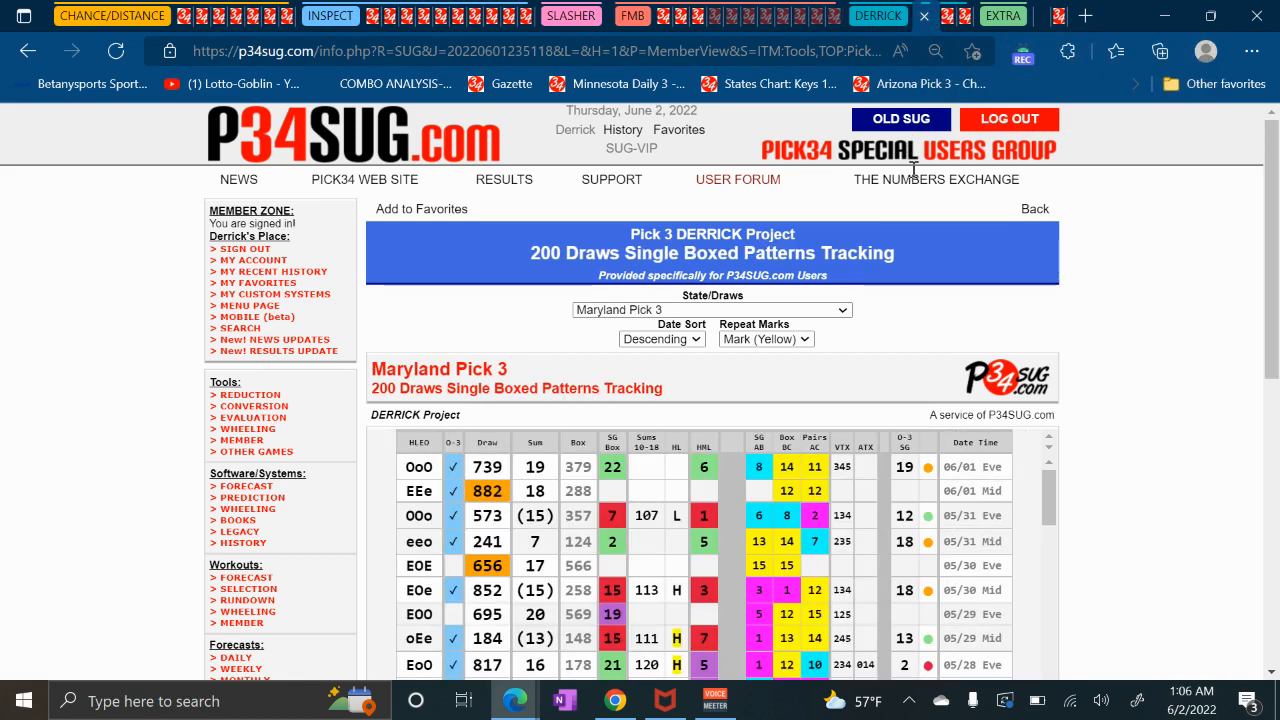
{"action": "left_click", "coordinate": [948, 20]}
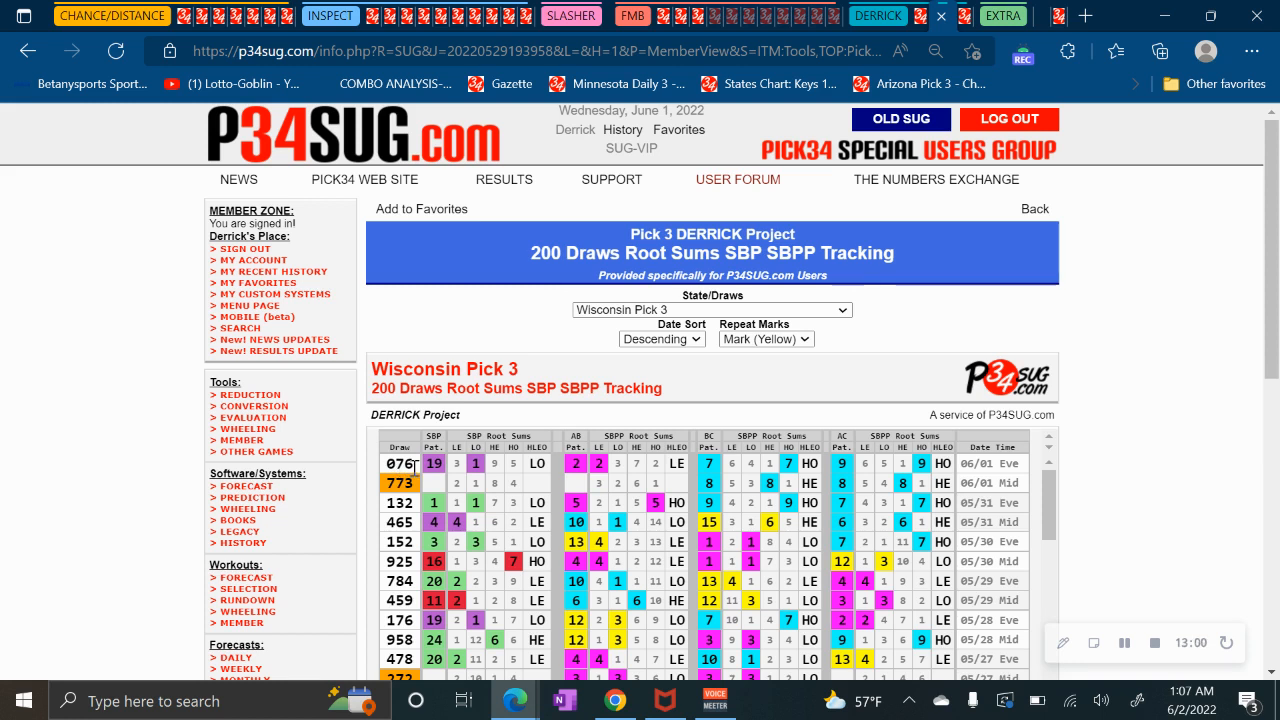
Open the saved SUMS GROUPS favorite in a new tab and look over its 100 Draws History Sums Groups Tracking page.
{"action": "left_click", "coordinate": [1085, 15]}
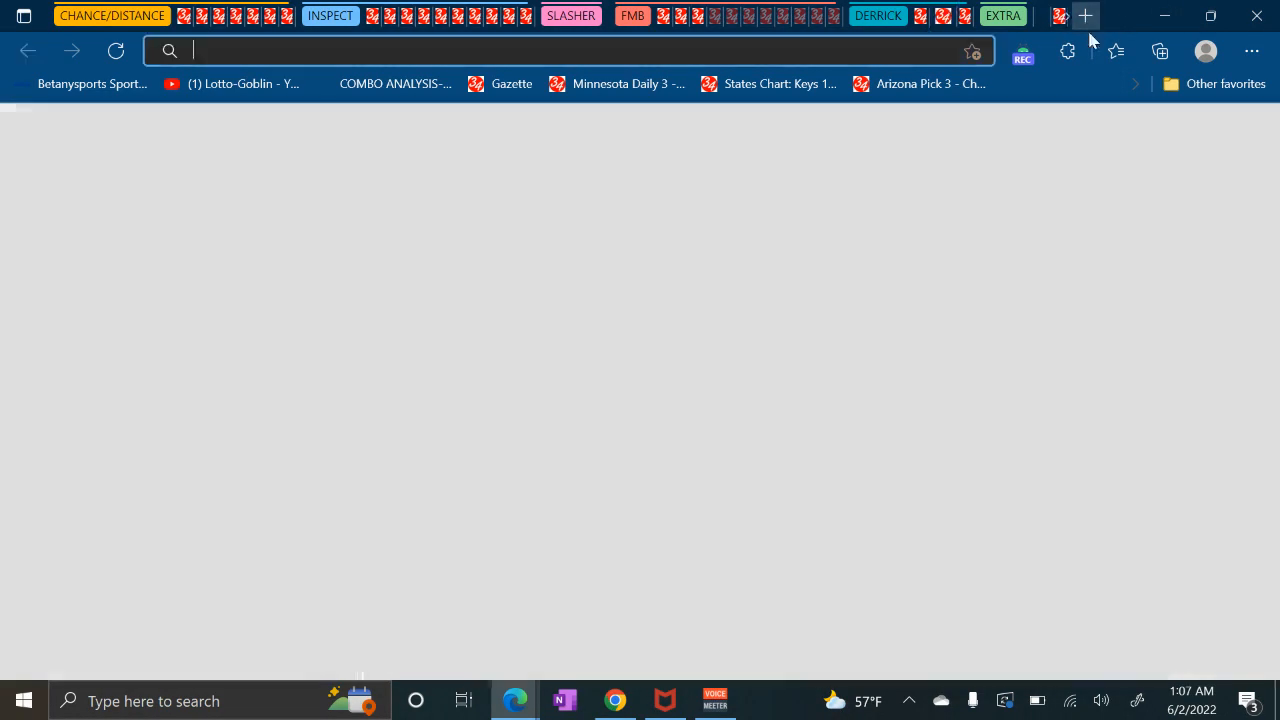
{"action": "left_click", "coordinate": [1187, 88]}
{"action": "scroll", "coordinate": [997, 440], "scroll_direction": "down", "scroll_amount": 3}
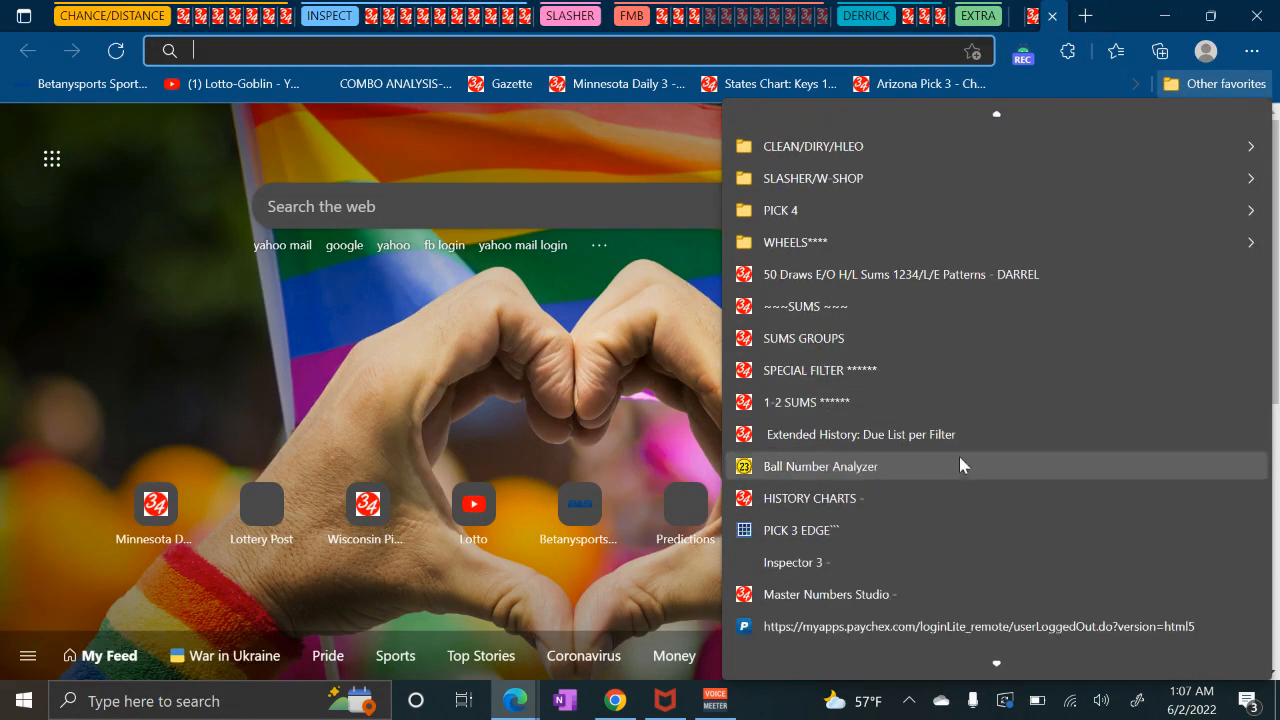
{"action": "scroll", "coordinate": [843, 352], "scroll_direction": "down", "scroll_amount": 2}
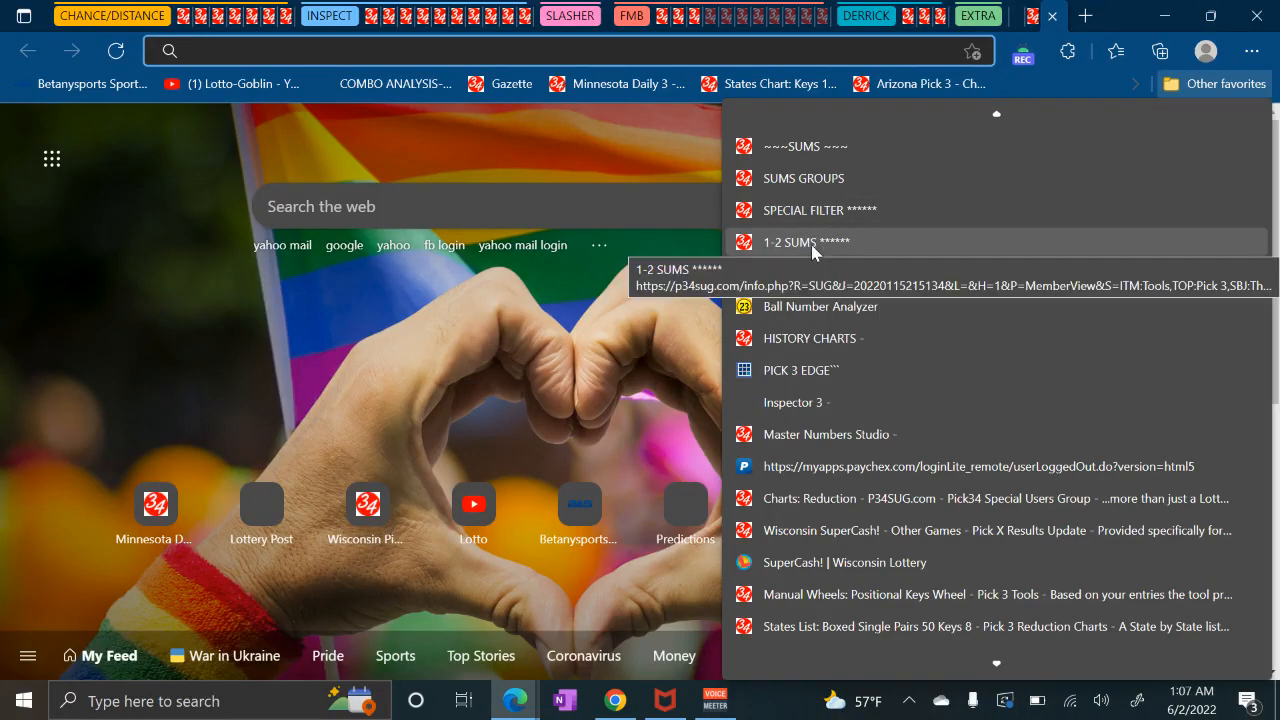
{"action": "left_click", "coordinate": [812, 180]}
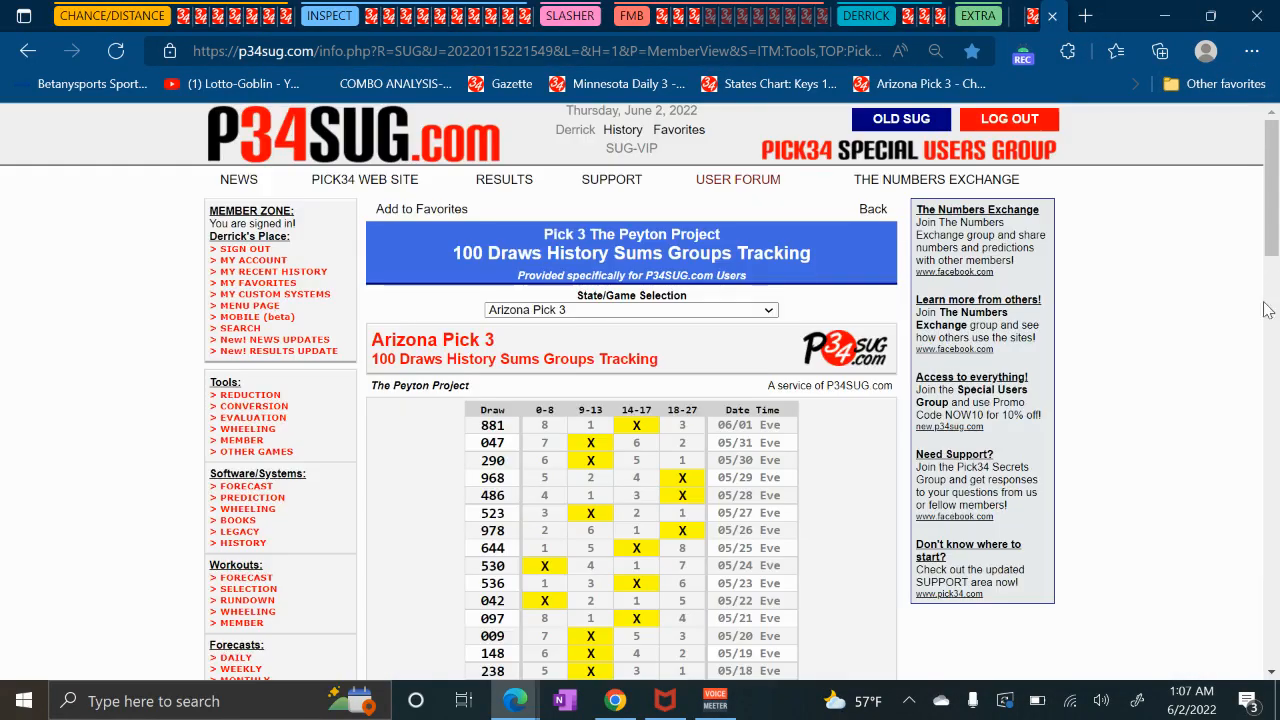
{"action": "scroll", "coordinate": [787, 553], "scroll_direction": "down", "scroll_amount": 1}
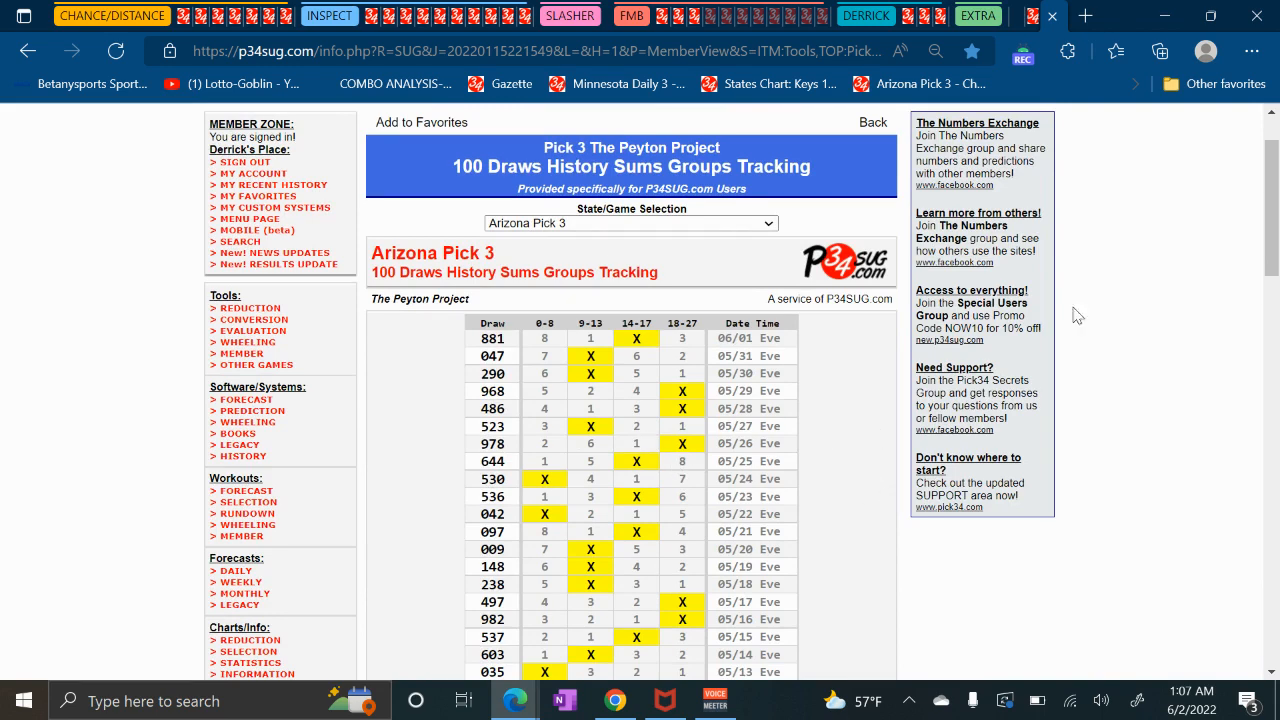
Open the saved ~~~SUMS ~~~ favorite for boxed number sums and highlight 067 in the row for sum 13.
{"action": "left_click", "coordinate": [1172, 84]}
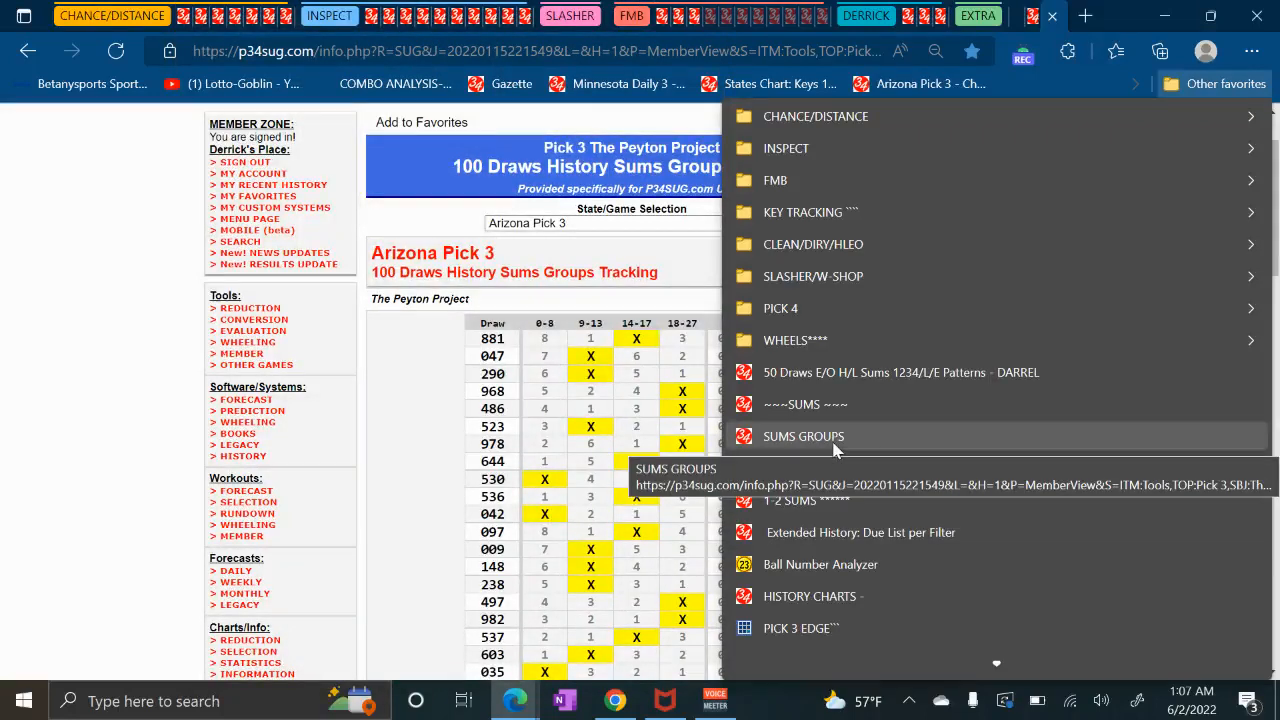
{"action": "left_click", "coordinate": [828, 412]}
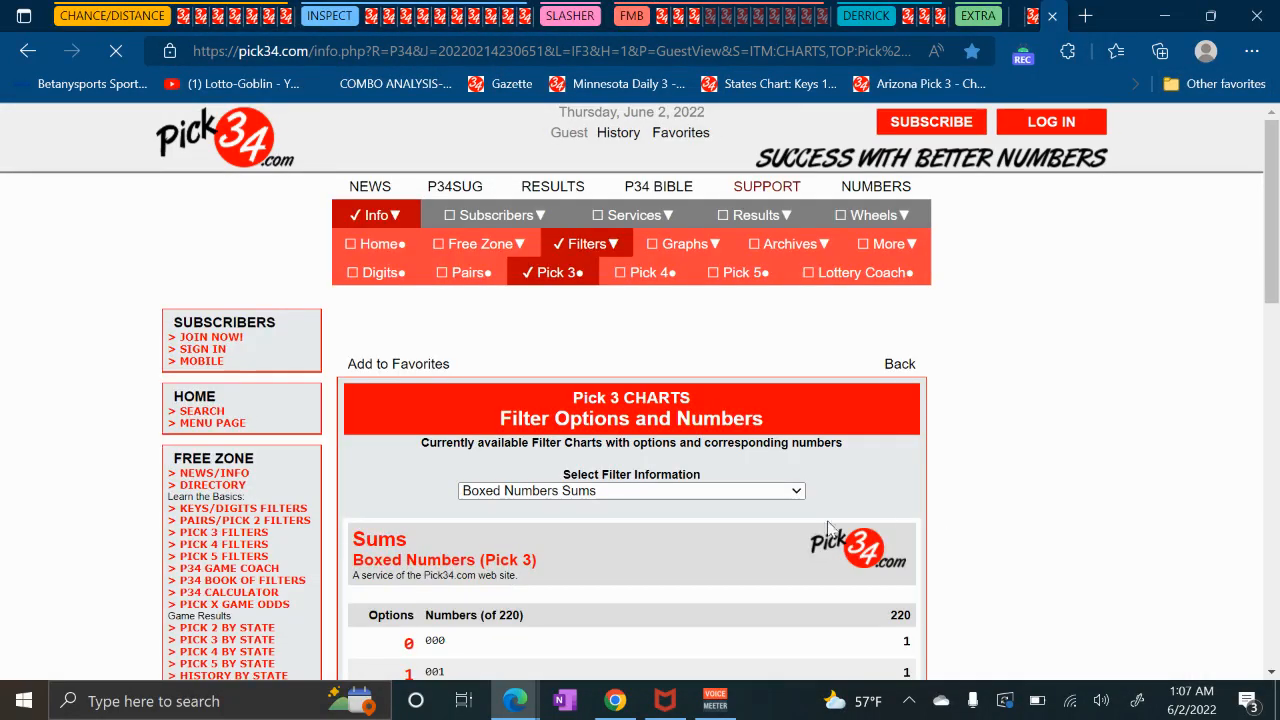
{"action": "scroll", "coordinate": [717, 508], "scroll_direction": "down", "scroll_amount": 4}
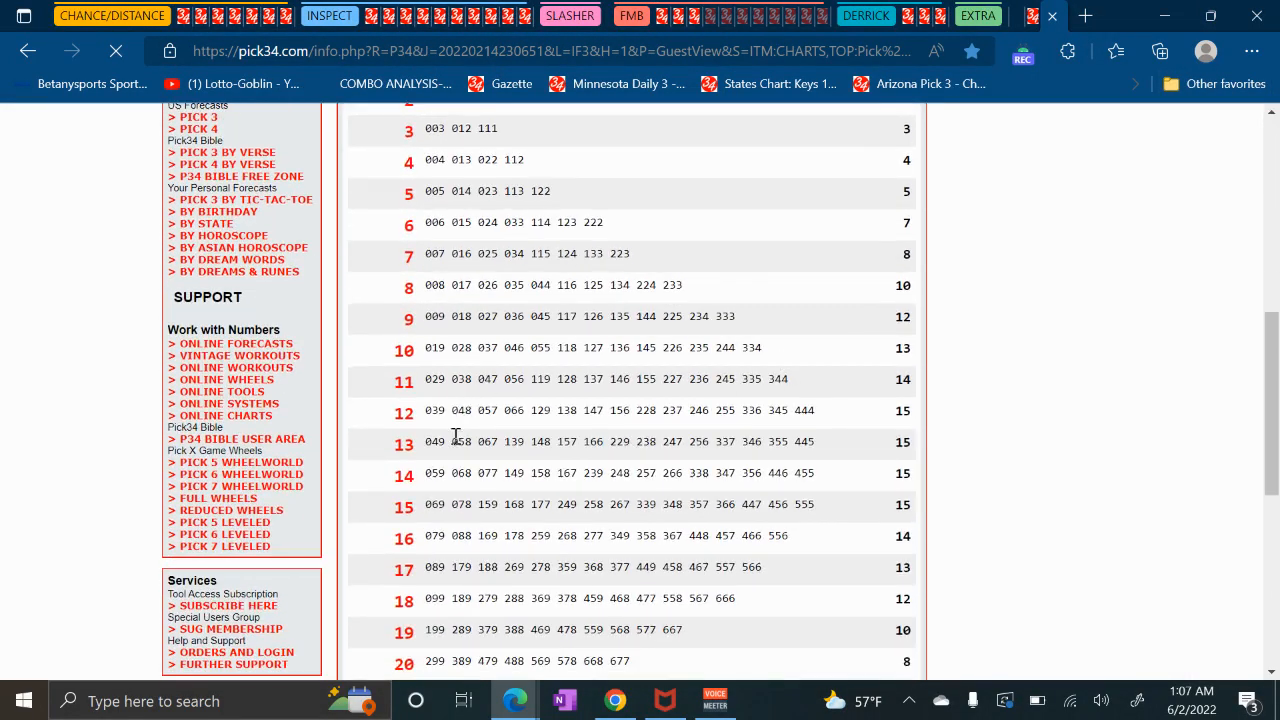
{"action": "left_click_drag", "start_coordinate": [424, 443], "coordinate": [506, 443]}
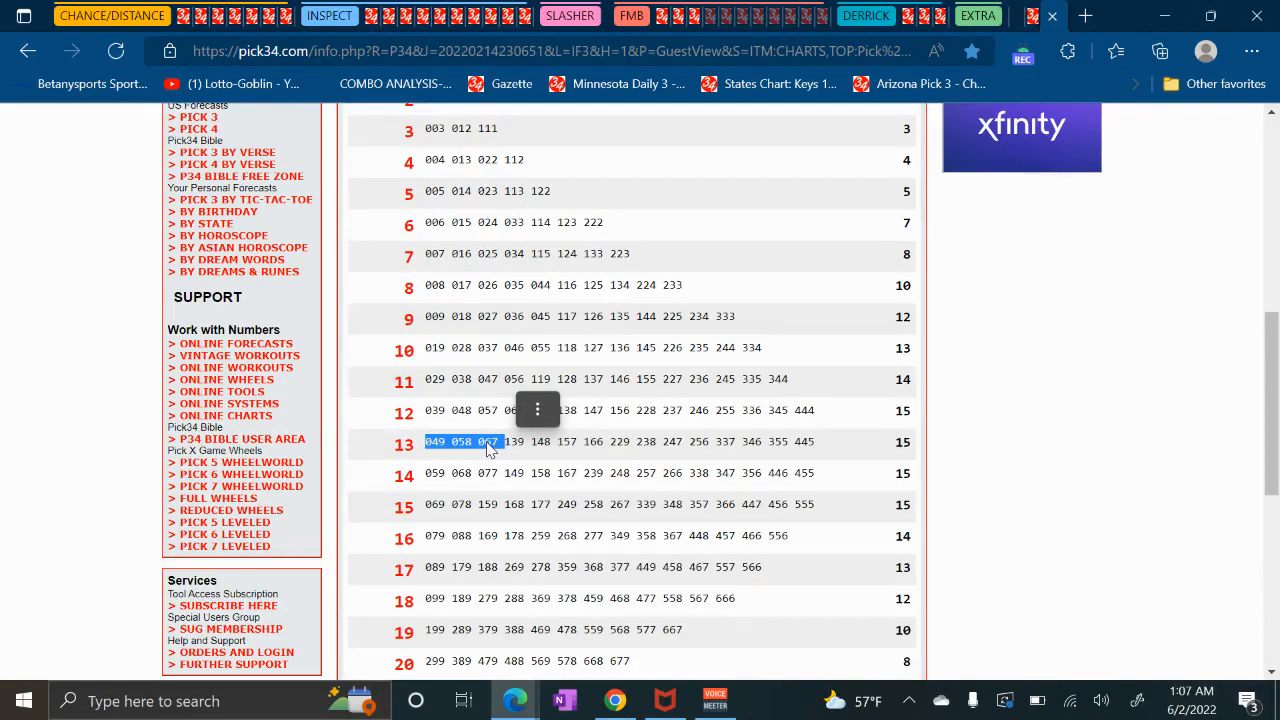
{"action": "left_click", "coordinate": [491, 465]}
{"action": "double_click", "coordinate": [497, 443]}
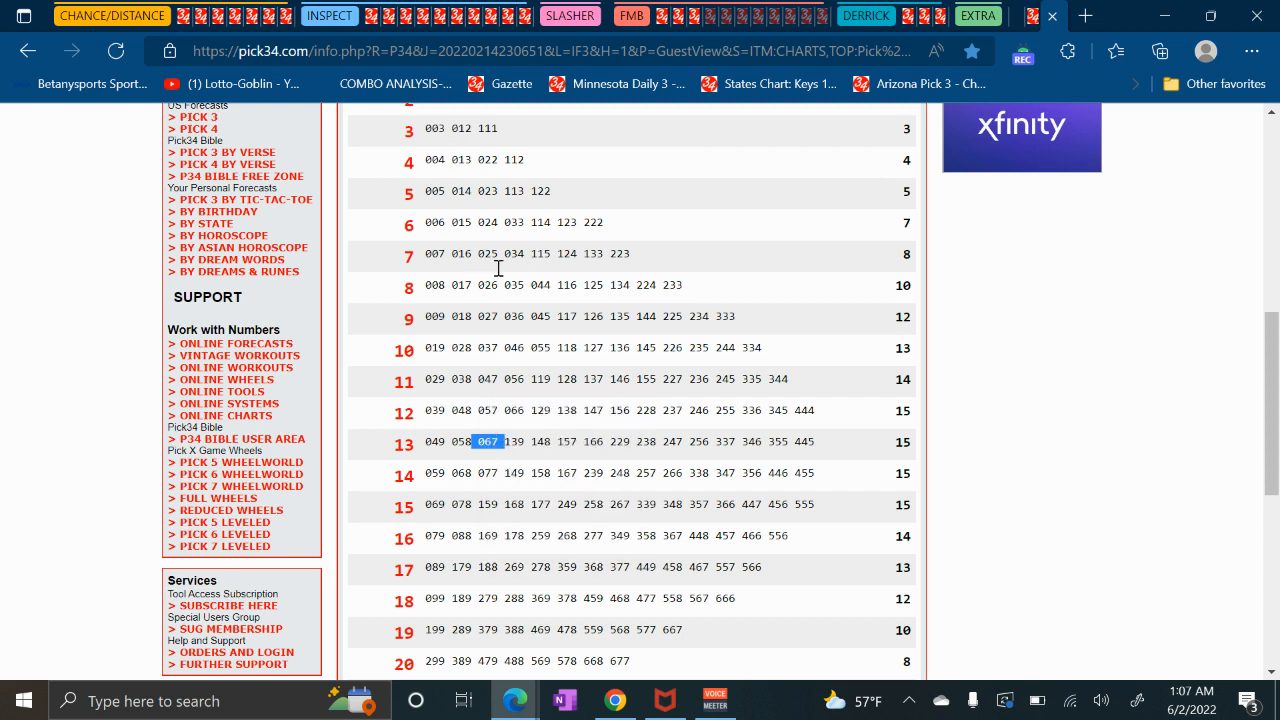
{"action": "left_click", "coordinate": [365, 458]}
Switch back to Wisconsin's Reduced Numbers by Options chances chart and highlight 067 in the row for option 2.
{"action": "left_click", "coordinate": [270, 17]}
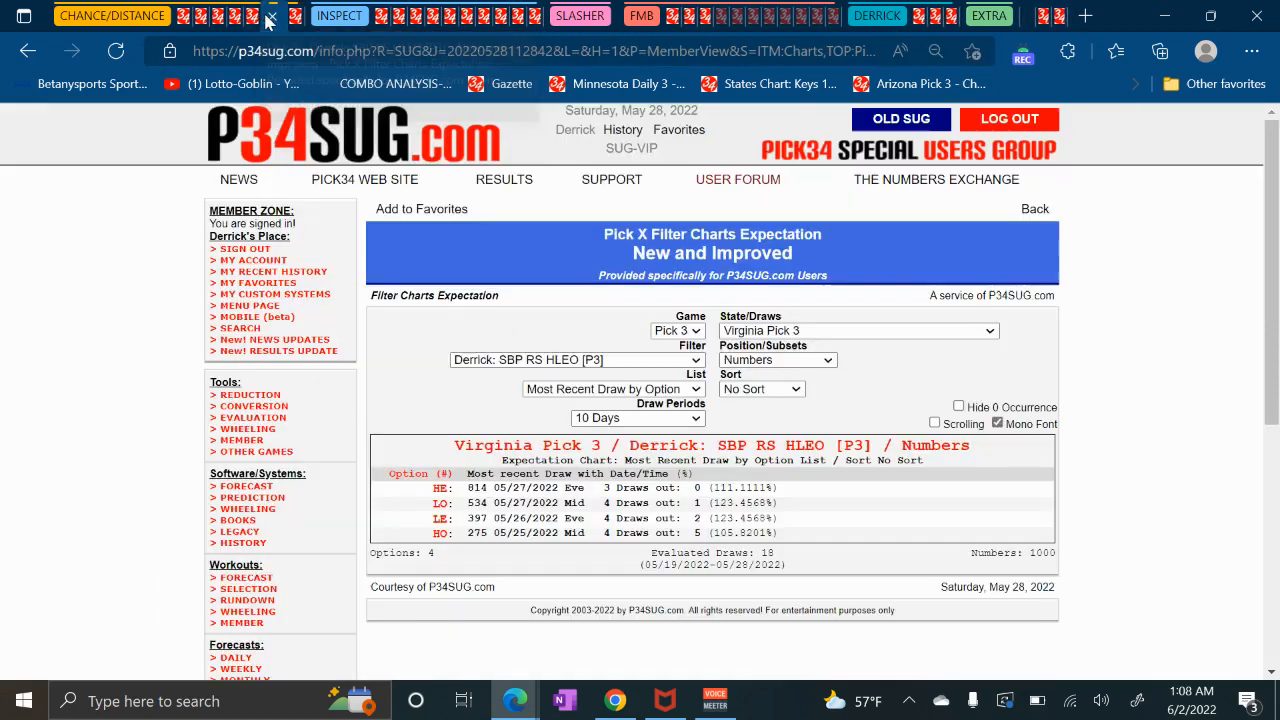
{"action": "left_click", "coordinate": [202, 20]}
{"action": "left_click", "coordinate": [223, 18]}
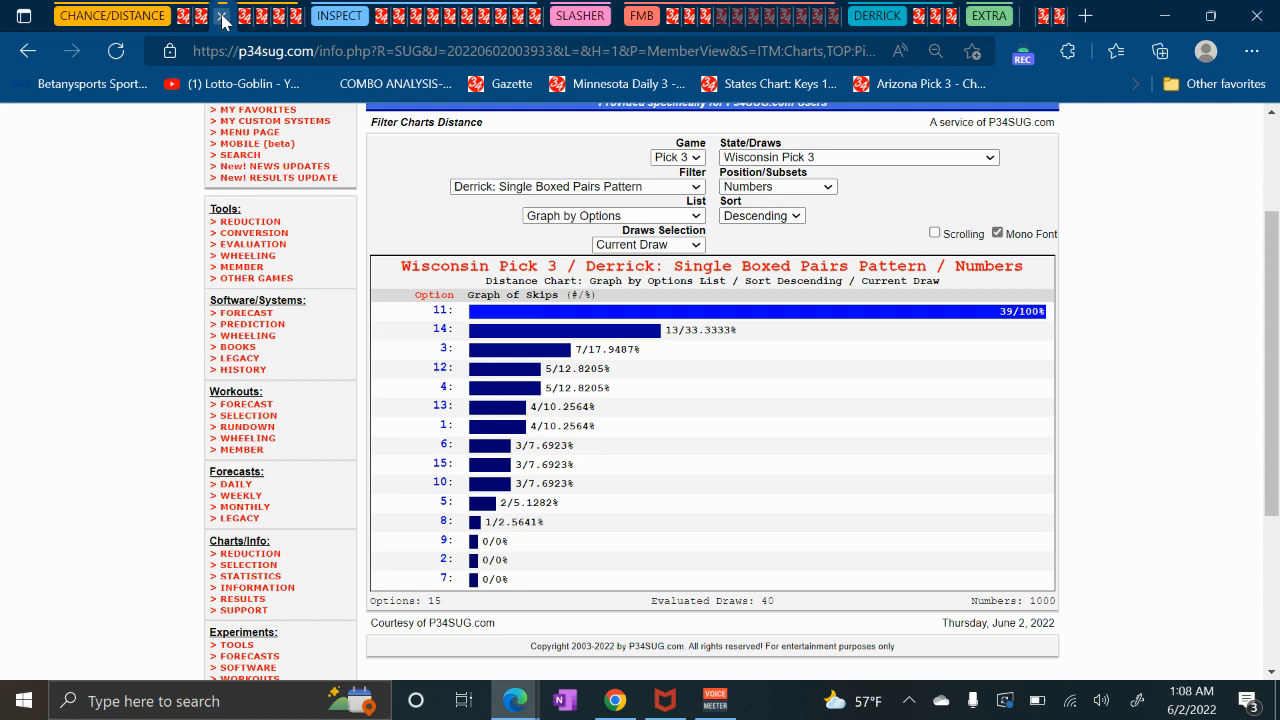
{"action": "left_click", "coordinate": [249, 17]}
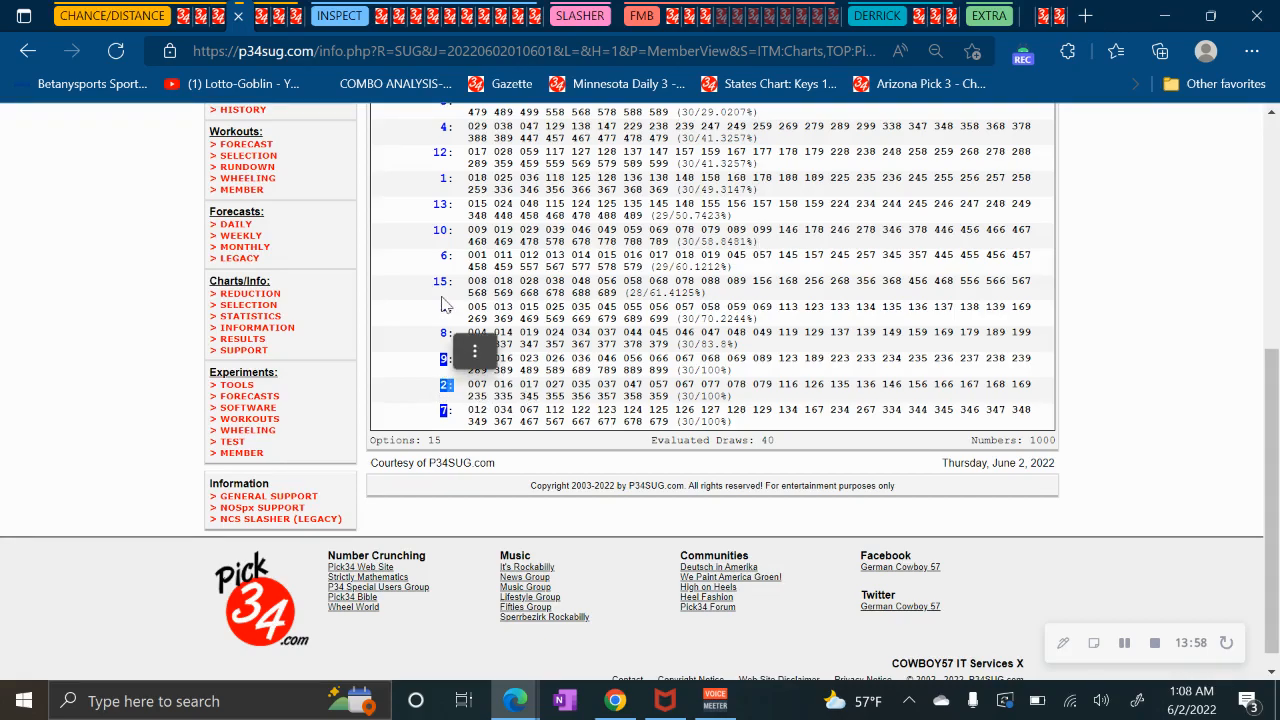
{"action": "scroll", "coordinate": [445, 300], "scroll_direction": "up", "scroll_amount": 3}
{"action": "scroll", "coordinate": [443, 294], "scroll_direction": "down", "scroll_amount": 3}
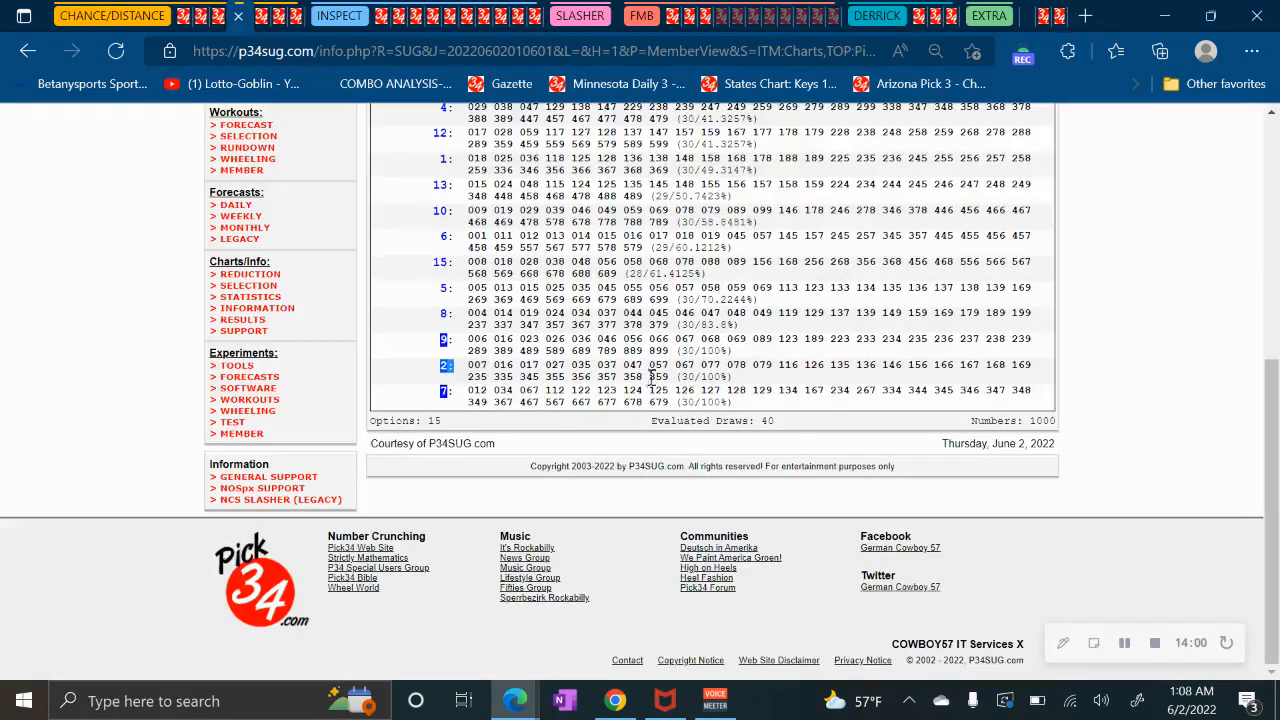
{"action": "double_click", "coordinate": [683, 365]}
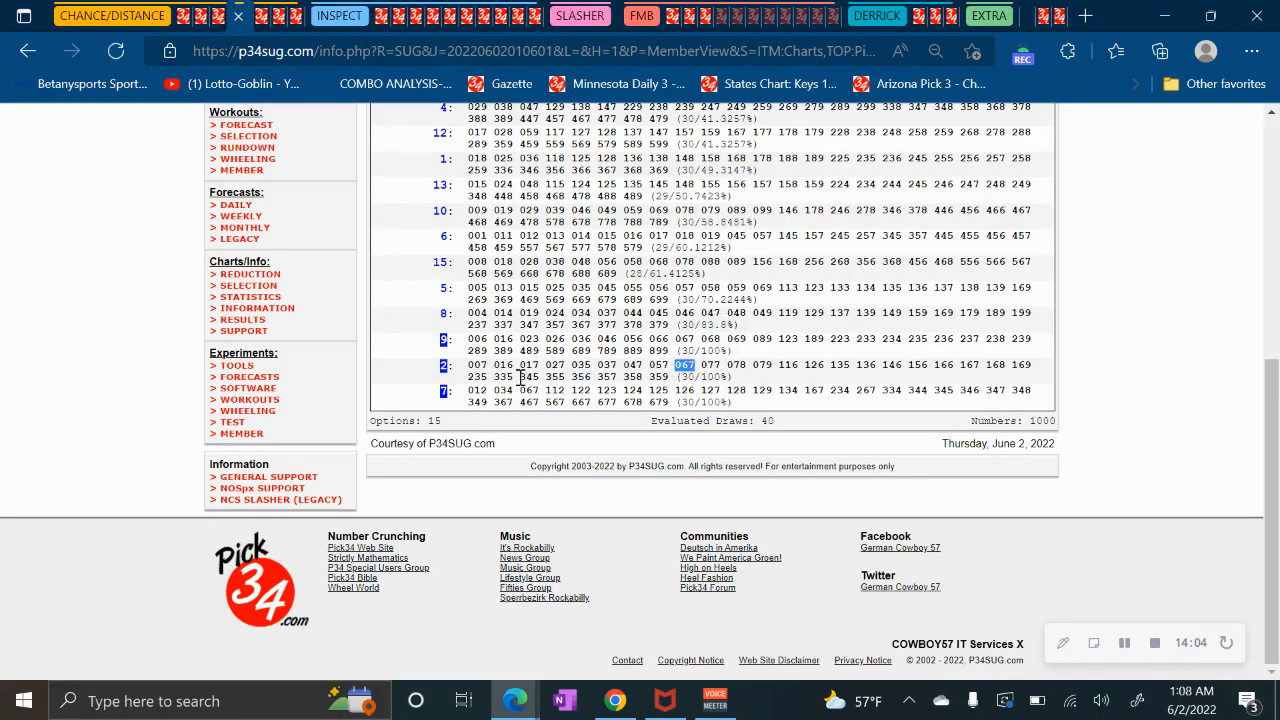
Set the DERRICK Project's 200 Draws Single Boxed Patterns Tracking page to Wisconsin Pick 3 and review the latest draws' pair patterns.
{"action": "left_click", "coordinate": [935, 22]}
{"action": "left_click", "coordinate": [910, 18]}
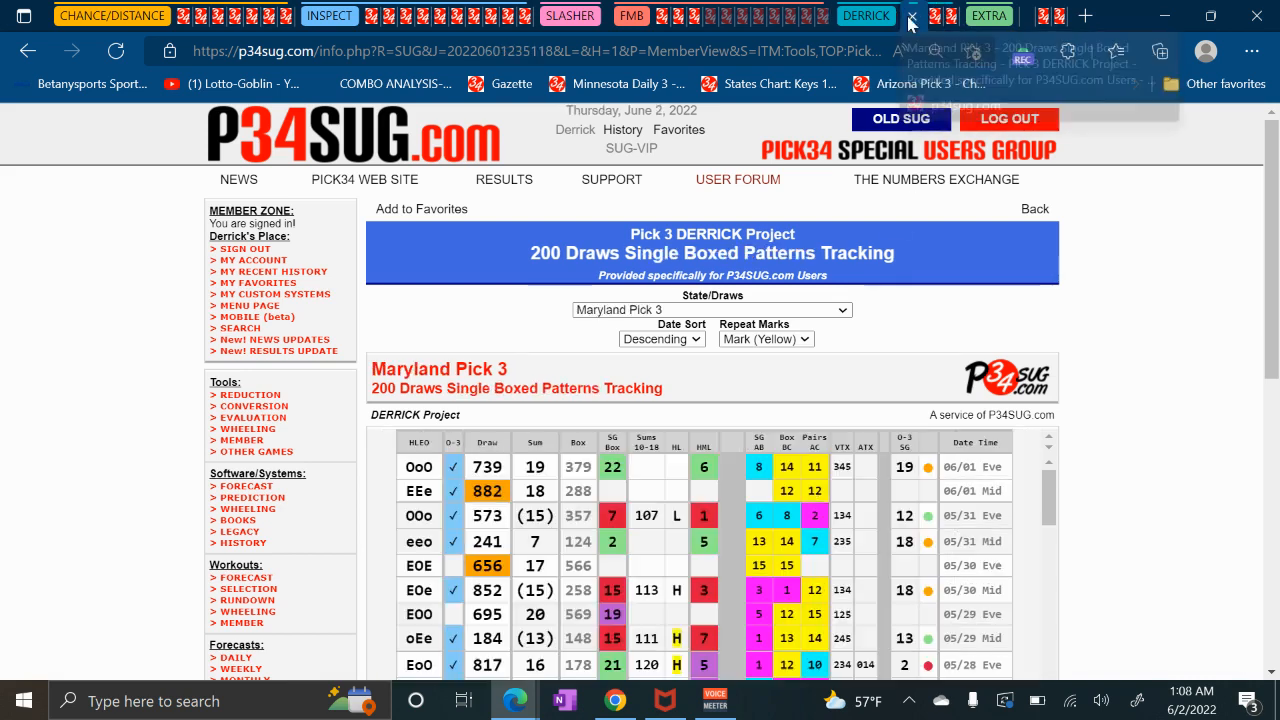
{"action": "left_click", "coordinate": [772, 311]}
{"action": "scroll", "coordinate": [760, 423], "scroll_direction": "down", "scroll_amount": 5}
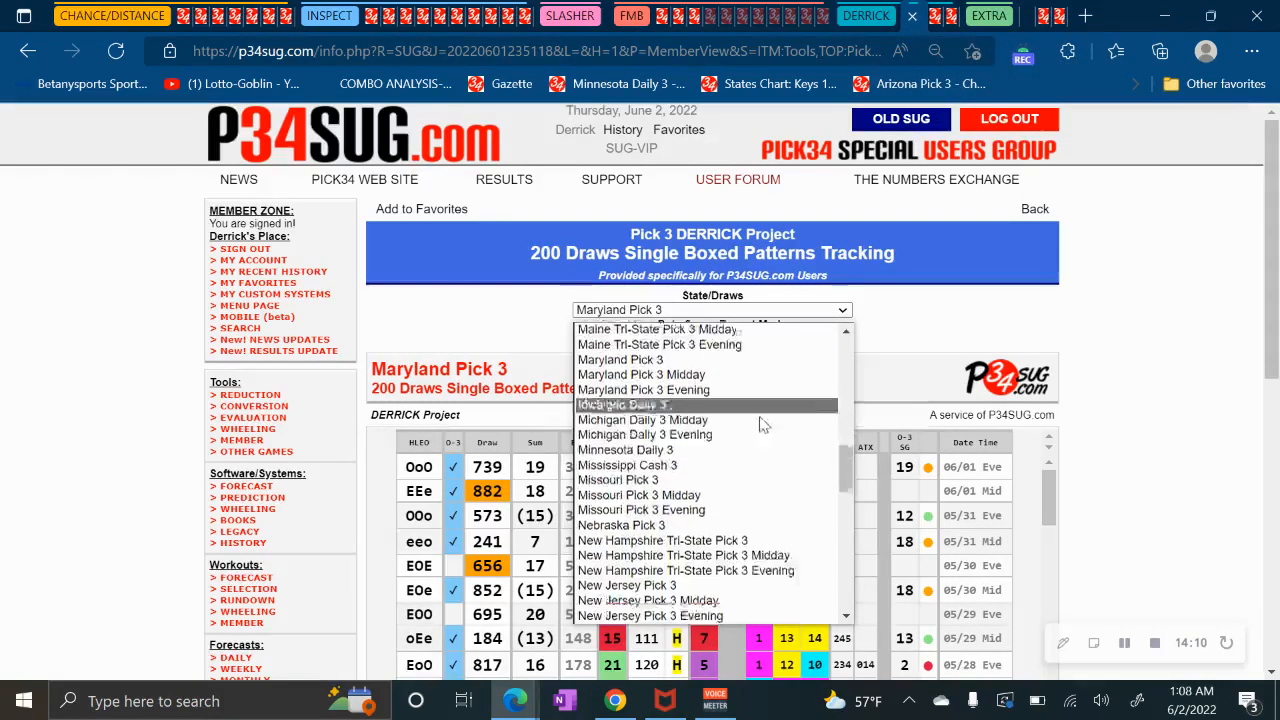
{"action": "left_click_drag", "start_coordinate": [843, 481], "coordinate": [846, 596]}
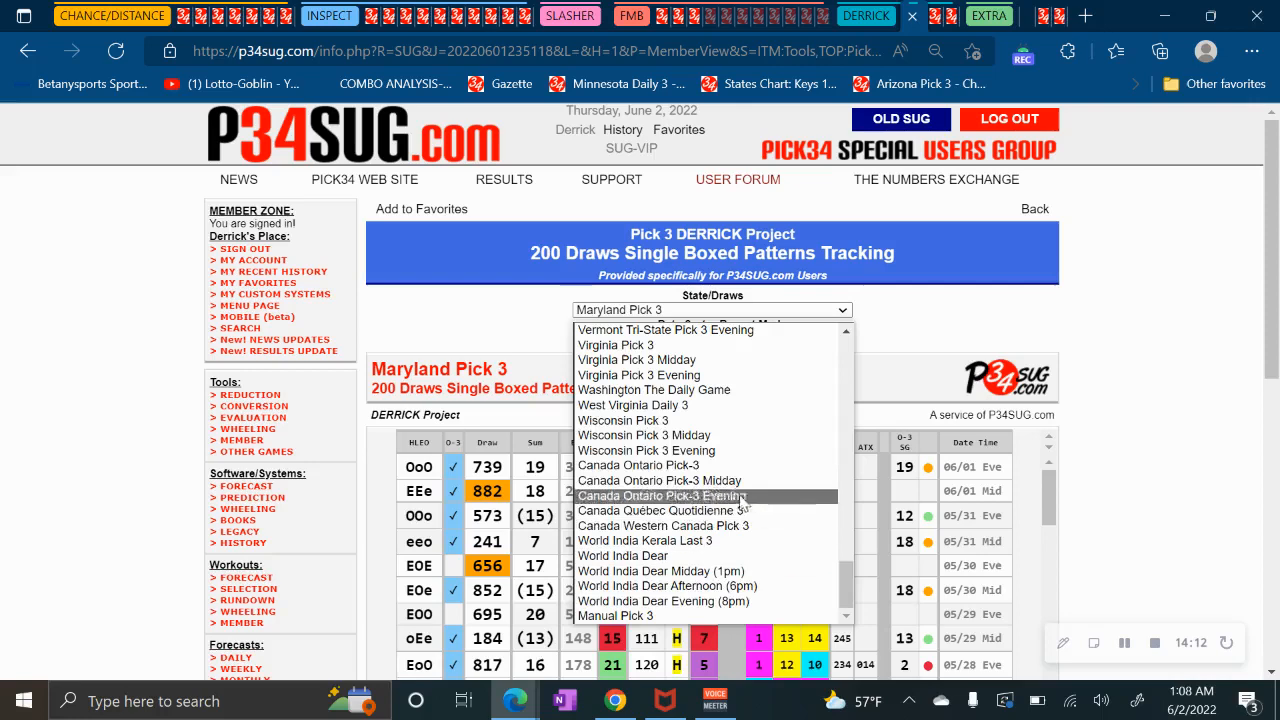
{"action": "left_click", "coordinate": [698, 421]}
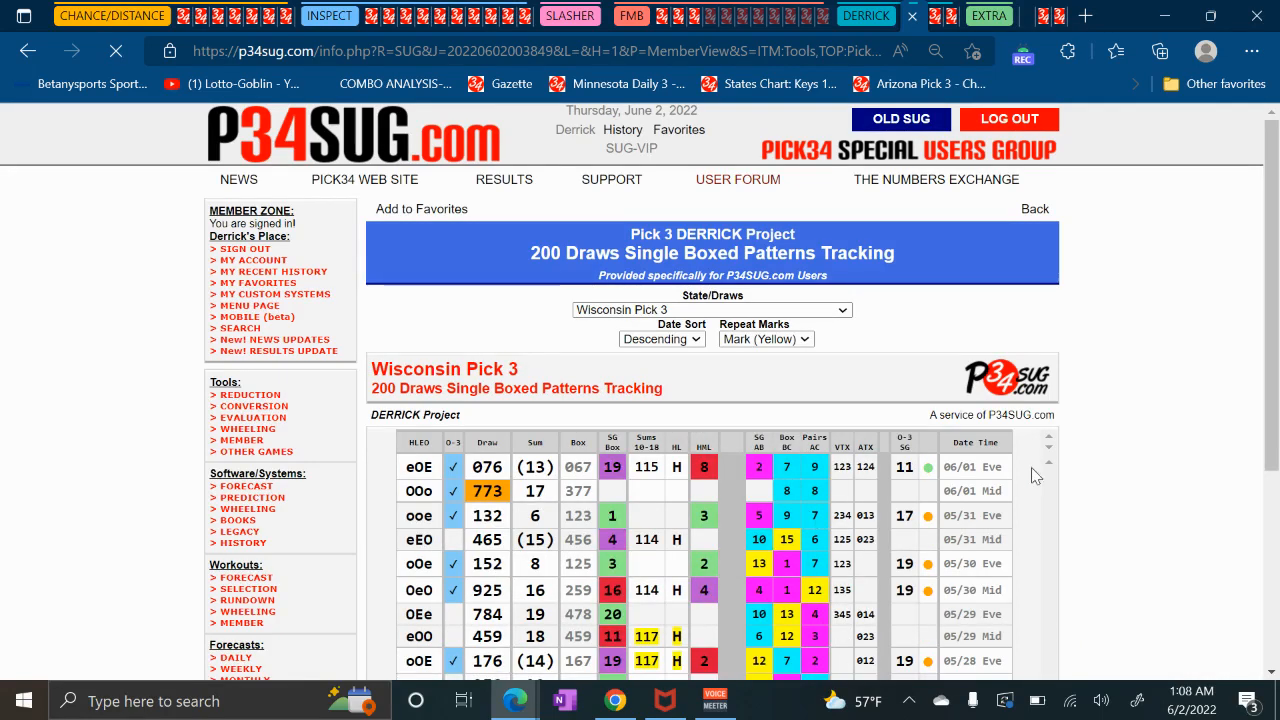
{"action": "scroll", "coordinate": [1035, 473], "scroll_direction": "down", "scroll_amount": 1}
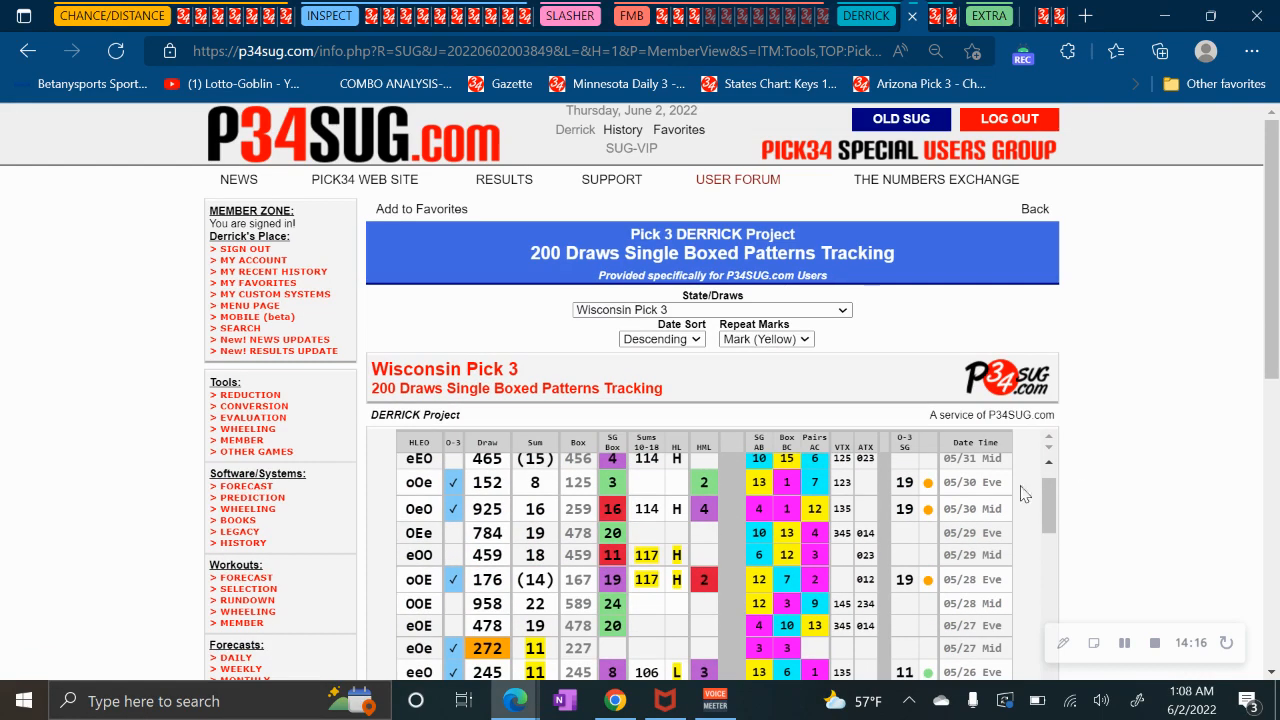
{"action": "scroll", "coordinate": [1044, 479], "scroll_direction": "up", "scroll_amount": 1}
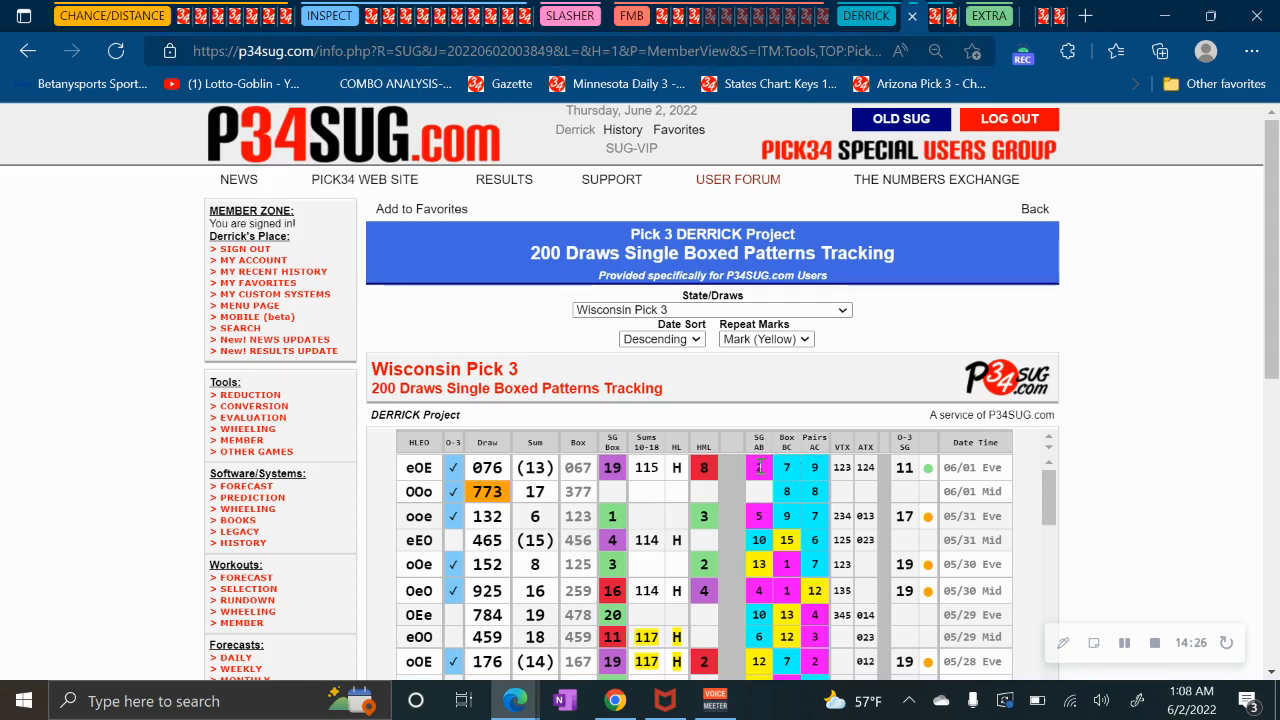
Return to Wisconsin's chances chart and highlight 067 in the rows for options 7 and 9.
{"action": "left_click", "coordinate": [266, 15]}
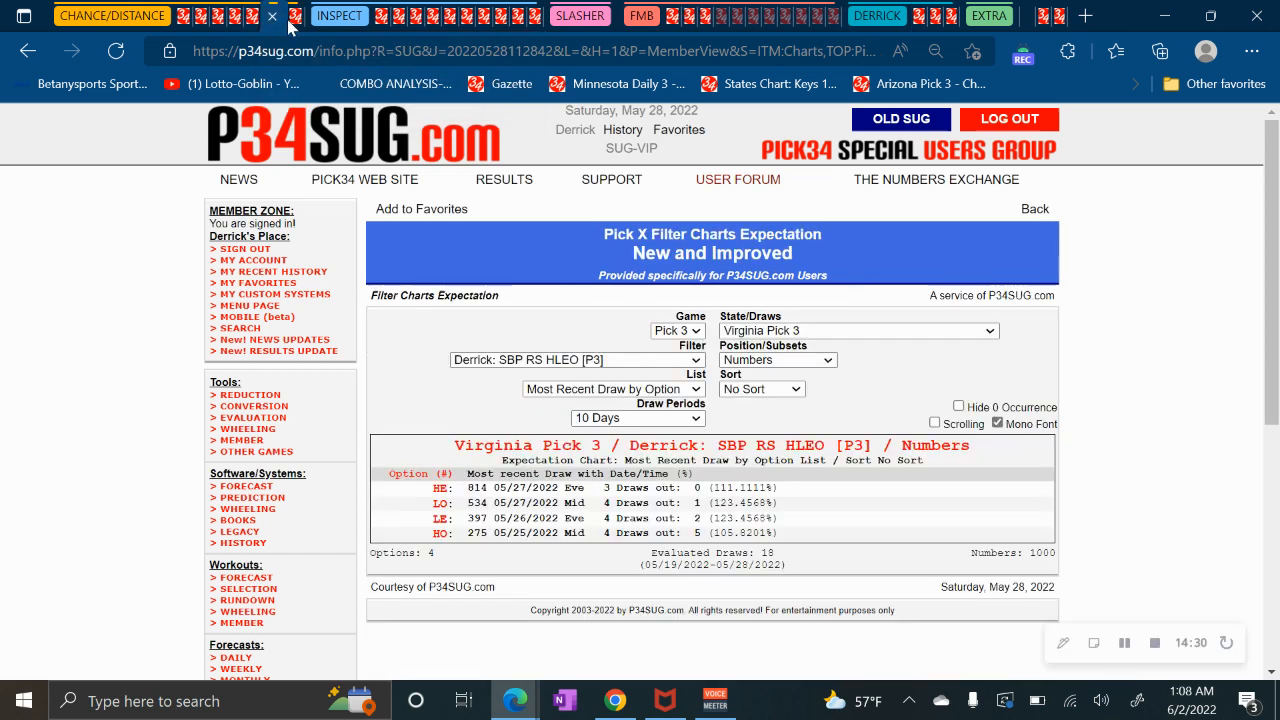
{"action": "left_click", "coordinate": [290, 18]}
{"action": "left_click", "coordinate": [218, 15]}
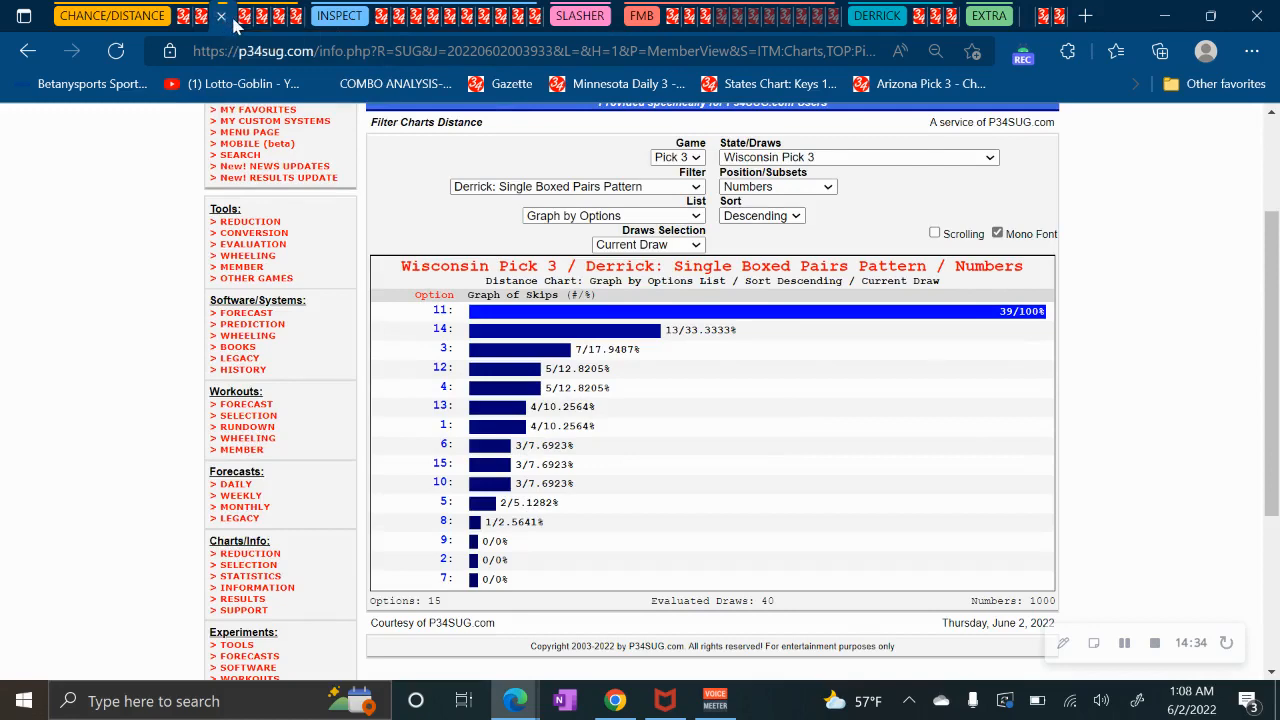
{"action": "left_click", "coordinate": [246, 15]}
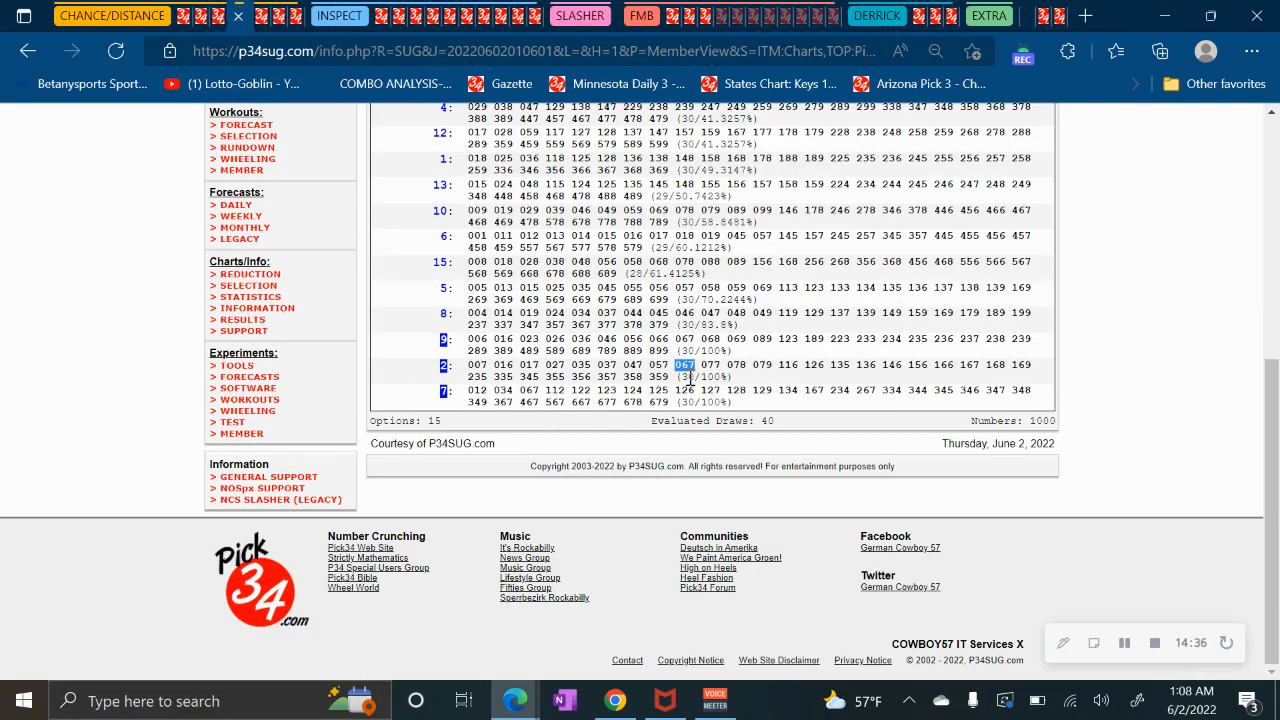
{"action": "double_click", "coordinate": [525, 390]}
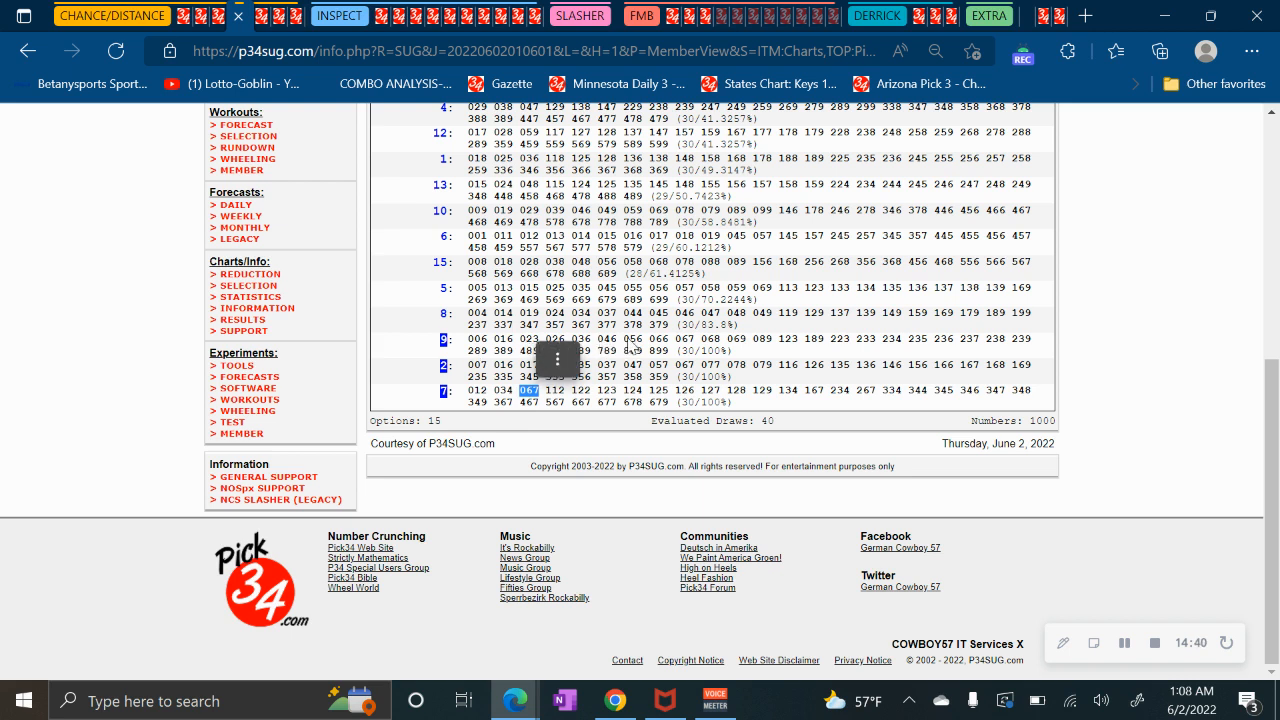
{"action": "double_click", "coordinate": [684, 340]}
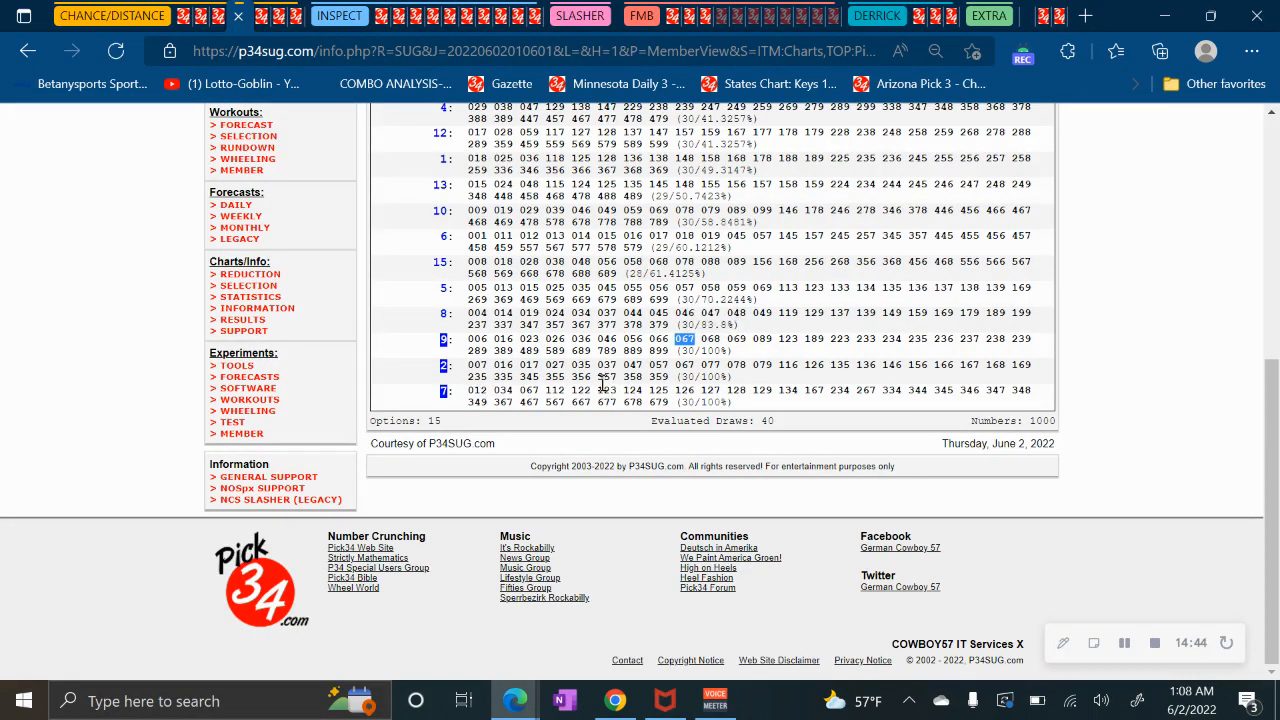
Review the Wisconsin chances chart and highlight the numbers listed for options 11, 14 and 3.
{"action": "scroll", "coordinate": [497, 437], "scroll_direction": "up", "scroll_amount": 4}
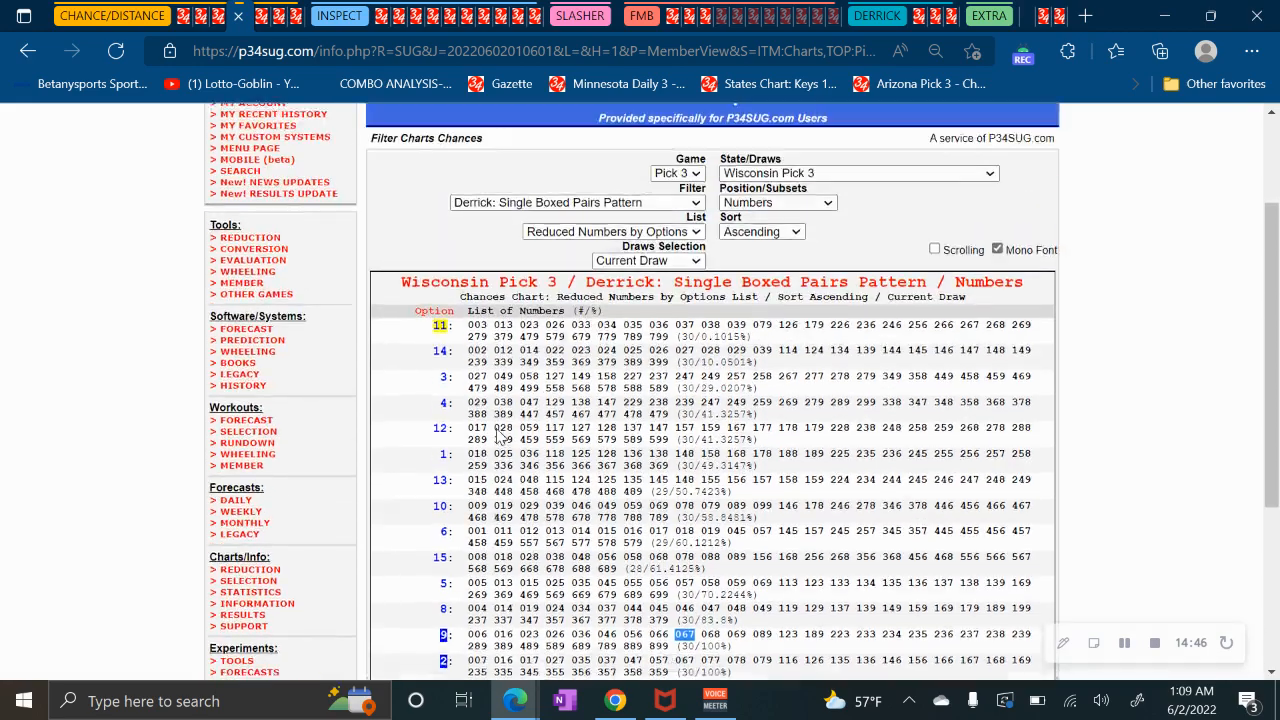
{"action": "scroll", "coordinate": [490, 400], "scroll_direction": "down", "scroll_amount": 2}
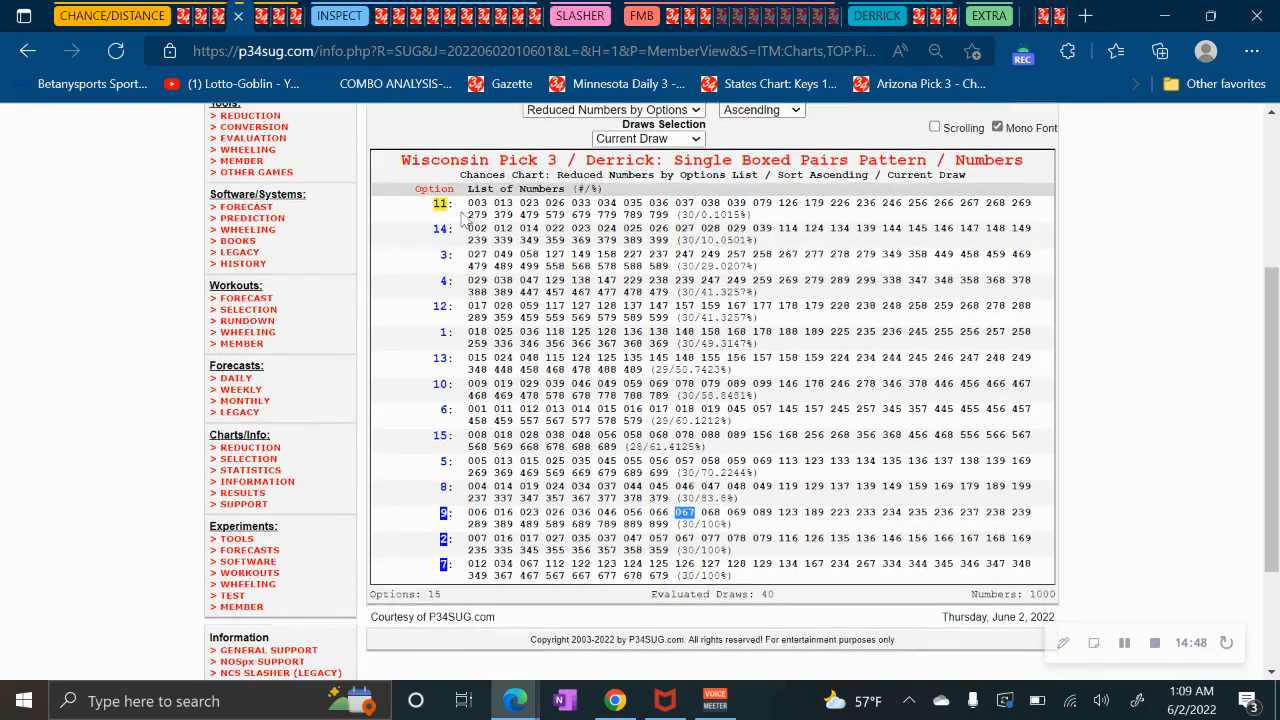
{"action": "scroll", "coordinate": [477, 245], "scroll_direction": "up", "scroll_amount": 1}
{"action": "left_click", "coordinate": [472, 296]}
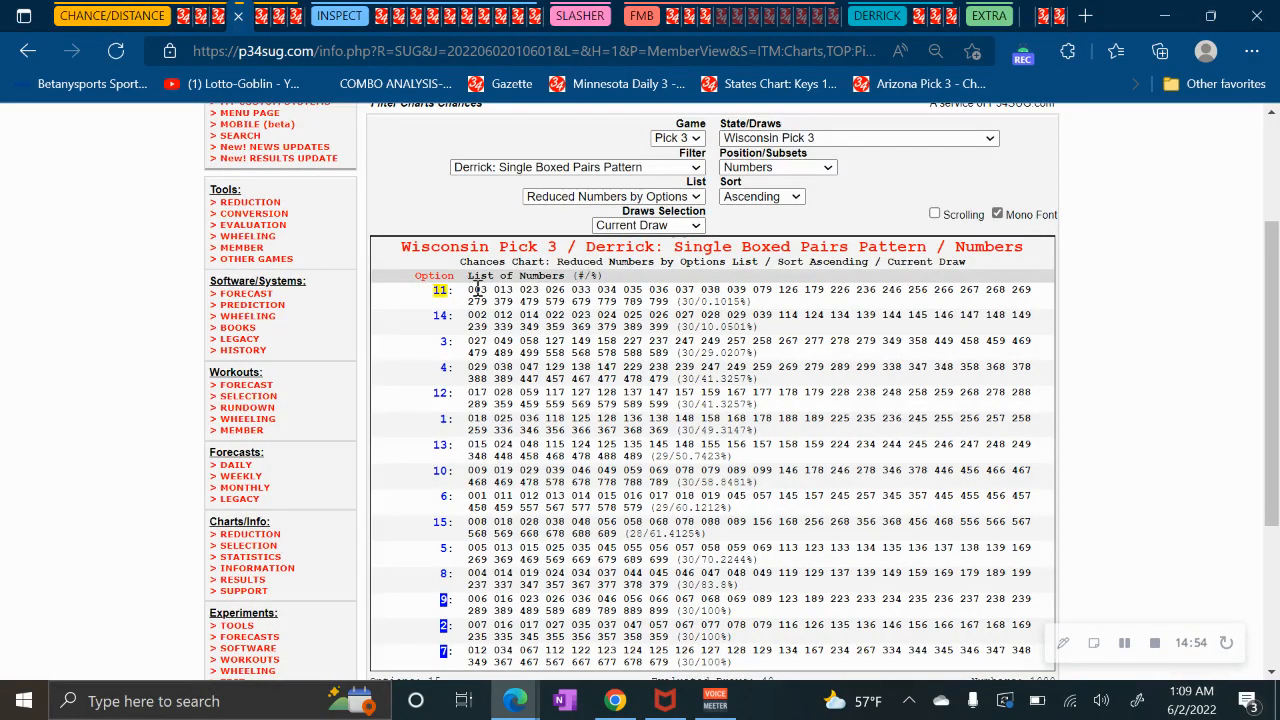
{"action": "scroll", "coordinate": [517, 346], "scroll_direction": "up", "scroll_amount": 3}
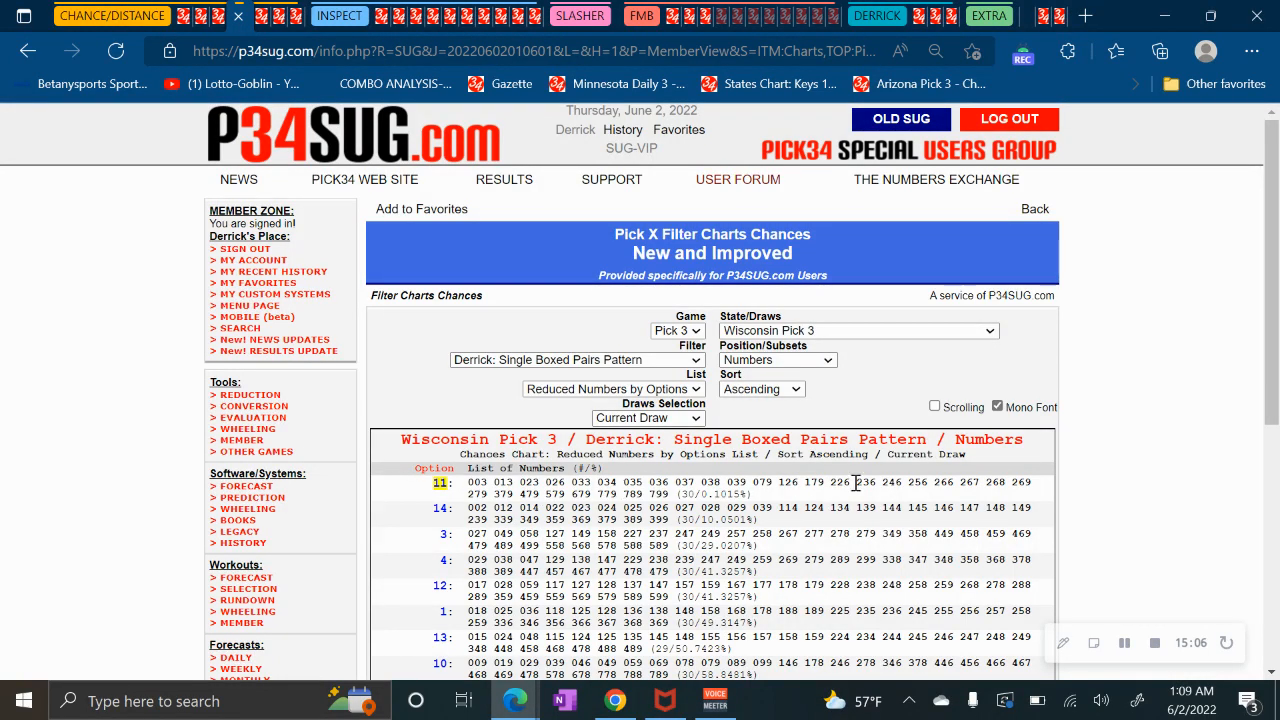
{"action": "scroll", "coordinate": [700, 520], "scroll_direction": "down", "scroll_amount": 1}
{"action": "left_click_drag", "start_coordinate": [468, 400], "coordinate": [672, 408]}
{"action": "left_click", "coordinate": [497, 457]}
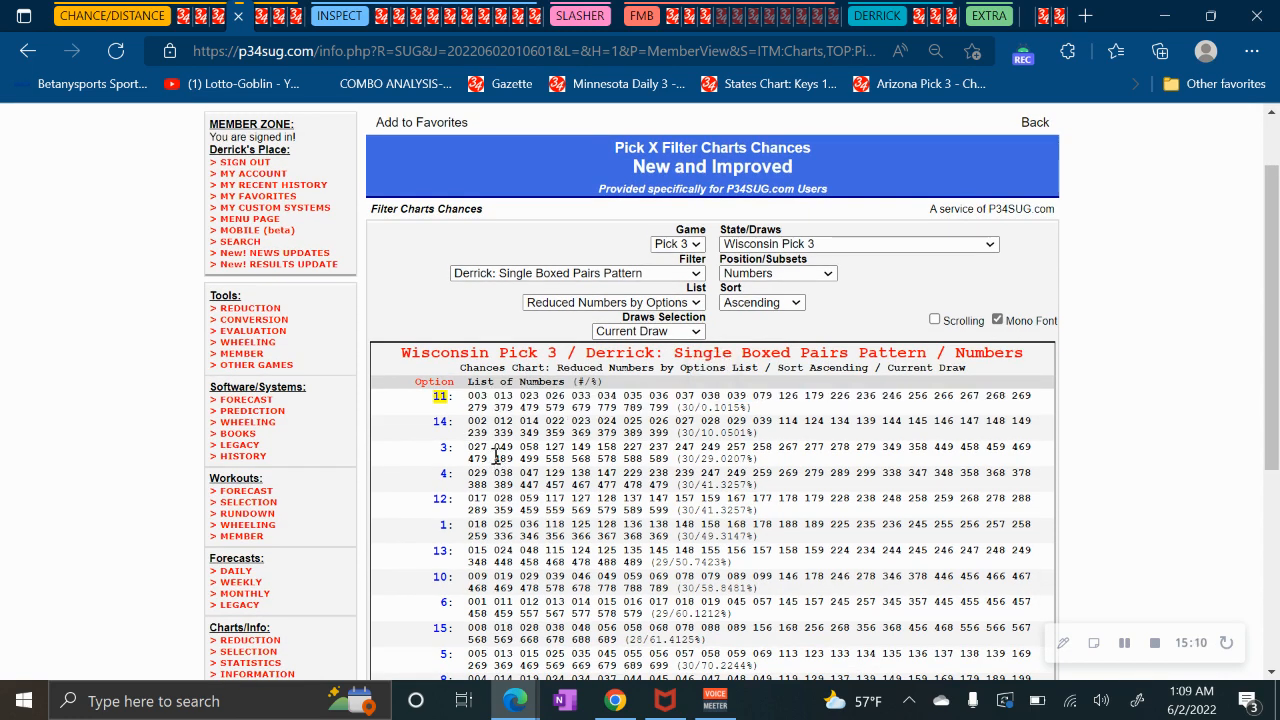
{"action": "left_click_drag", "start_coordinate": [466, 394], "coordinate": [672, 460]}
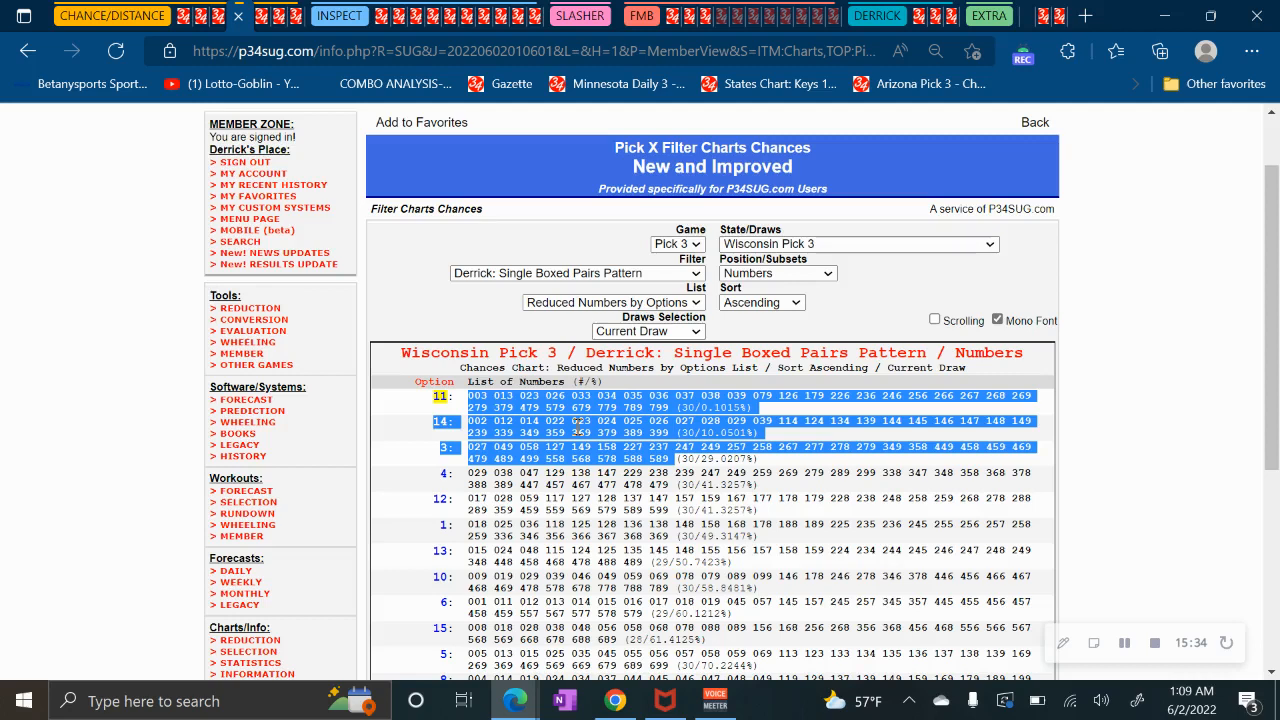
Show the Wisconsin Pick 3 chances chart for the Single Boxed Pairs Pattern filter as Graph by Options.
{"action": "left_click", "coordinate": [415, 472]}
{"action": "left_click", "coordinate": [575, 302]}
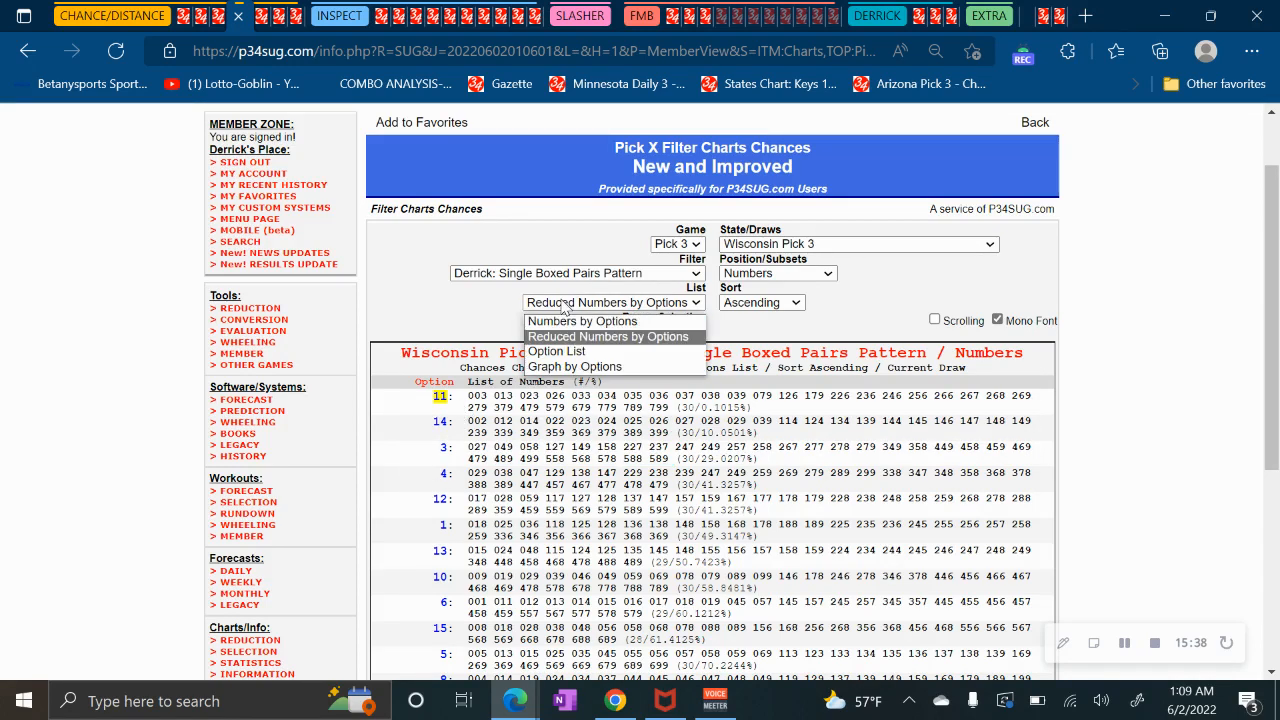
{"action": "left_click", "coordinate": [574, 368]}
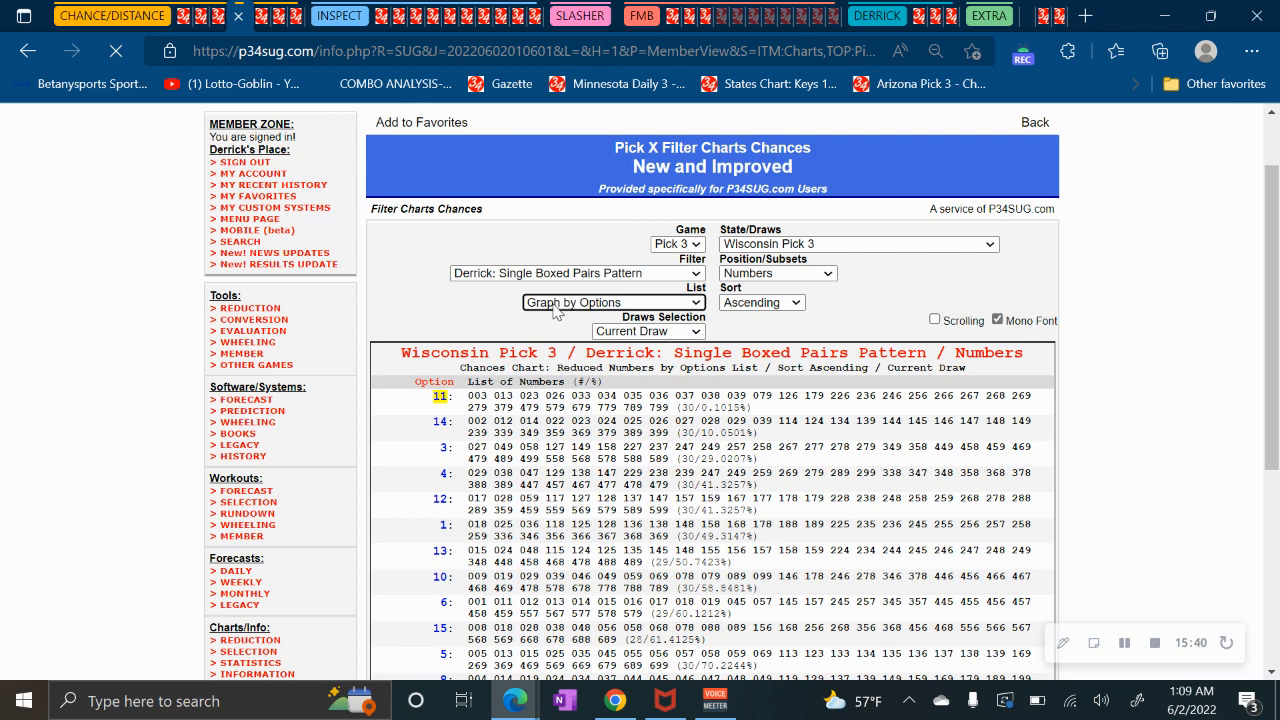
{"action": "scroll", "coordinate": [490, 357], "scroll_direction": "down", "scroll_amount": 2}
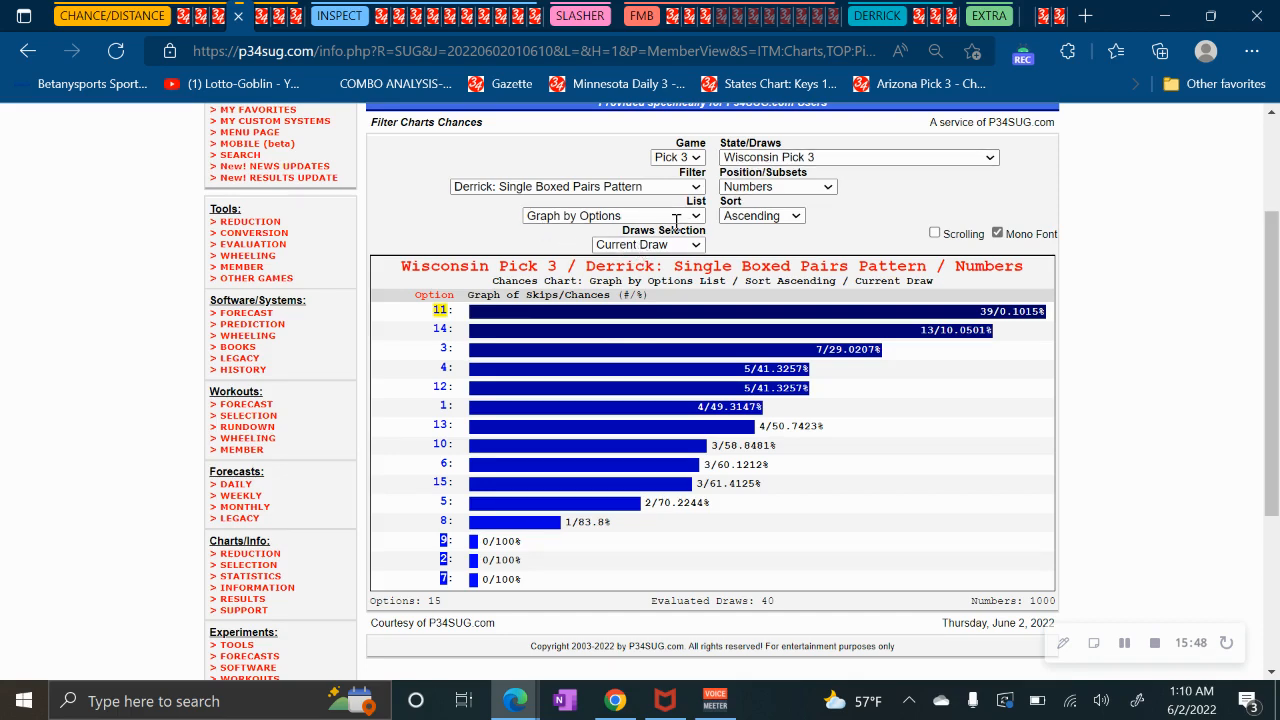
Switch the chances chart to South Carolina Pick 3 and review the skips graph for all options.
{"action": "left_click", "coordinate": [786, 158]}
{"action": "scroll", "coordinate": [775, 380], "scroll_direction": "up", "scroll_amount": 4}
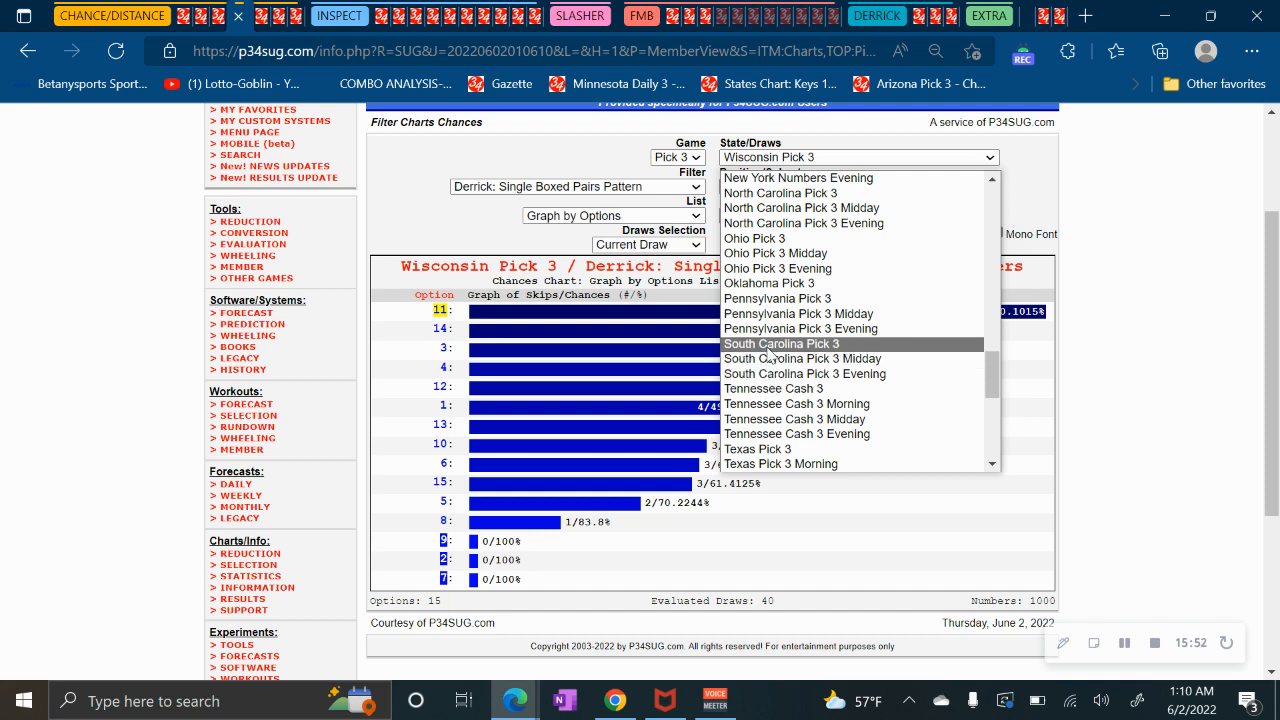
{"action": "left_click", "coordinate": [772, 344]}
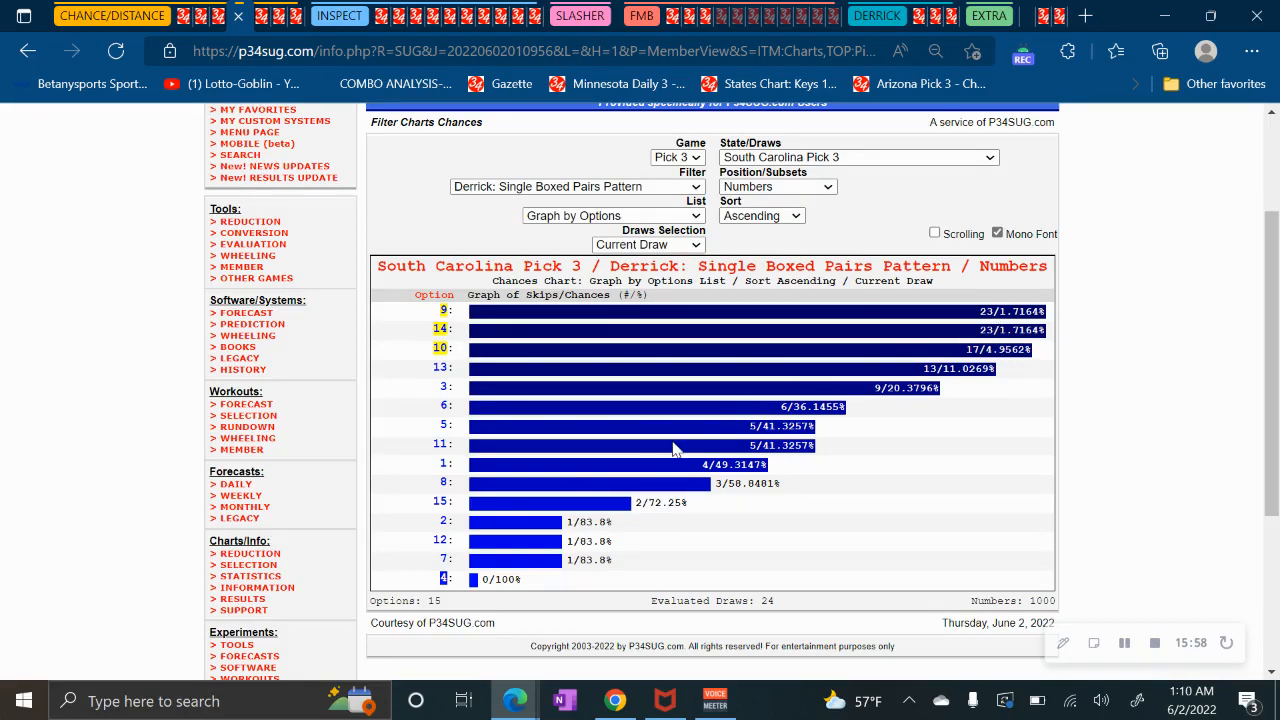
{"action": "scroll", "coordinate": [540, 482], "scroll_direction": "down", "scroll_amount": 1}
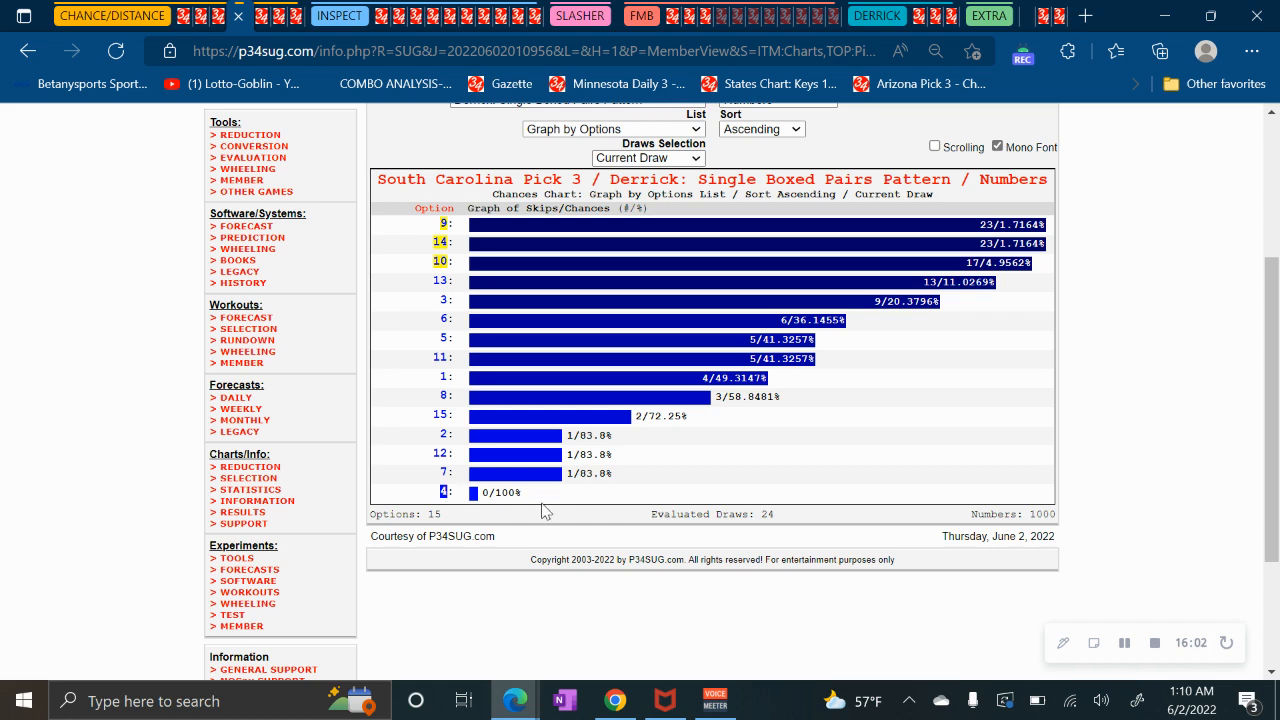
{"action": "scroll", "coordinate": [540, 518], "scroll_direction": "up", "scroll_amount": 1}
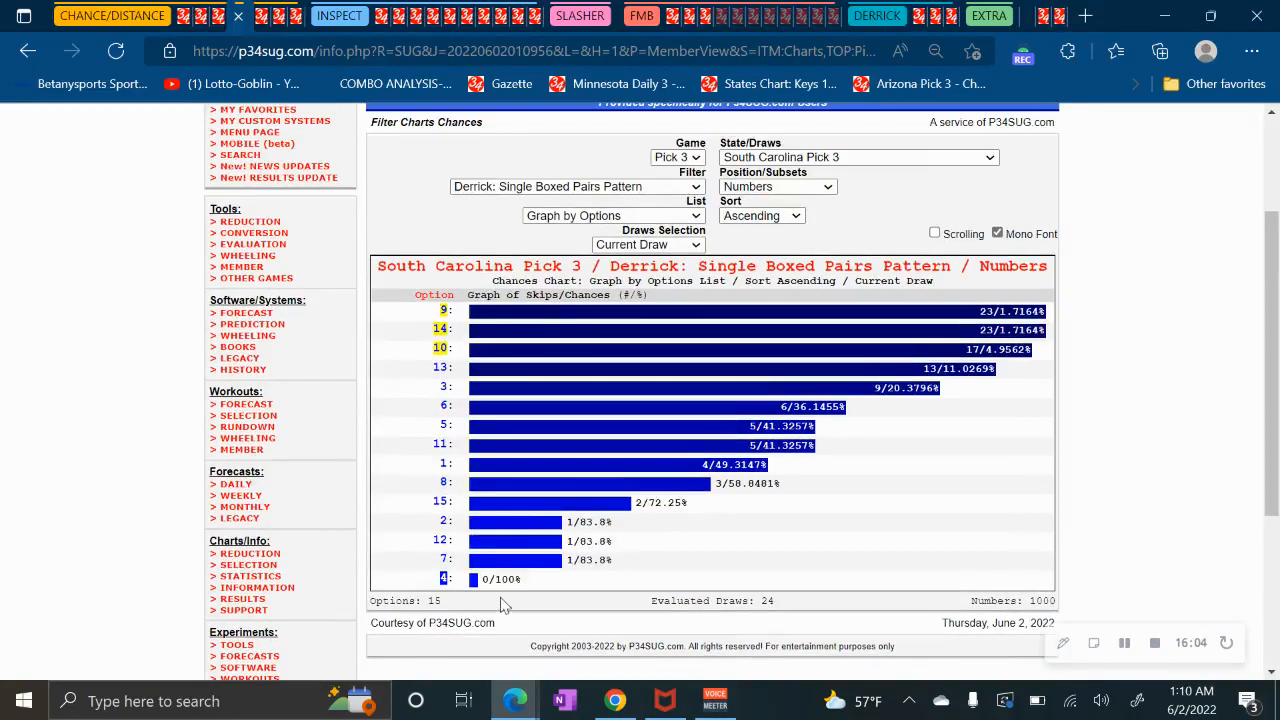
{"action": "scroll", "coordinate": [474, 585], "scroll_direction": "up", "scroll_amount": 1}
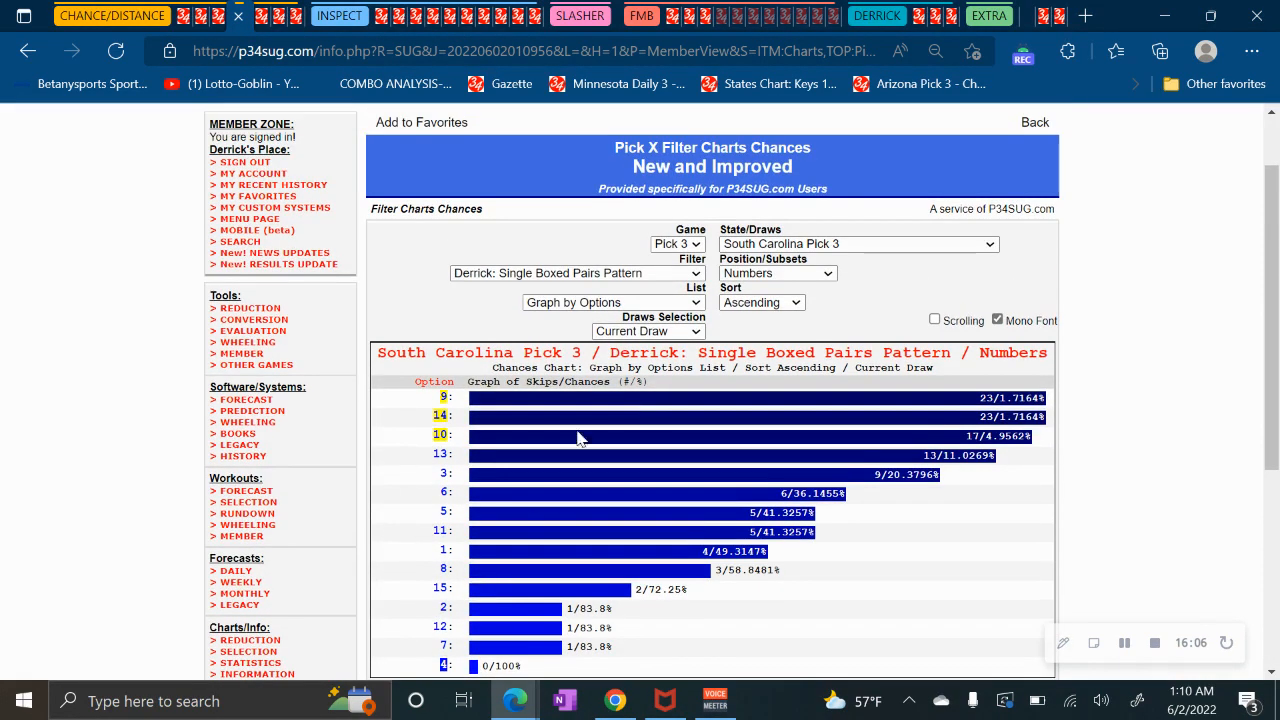
Set the South Carolina chart's draws selection to Previous Draw and check the options at the end of the graph.
{"action": "left_click", "coordinate": [795, 244]}
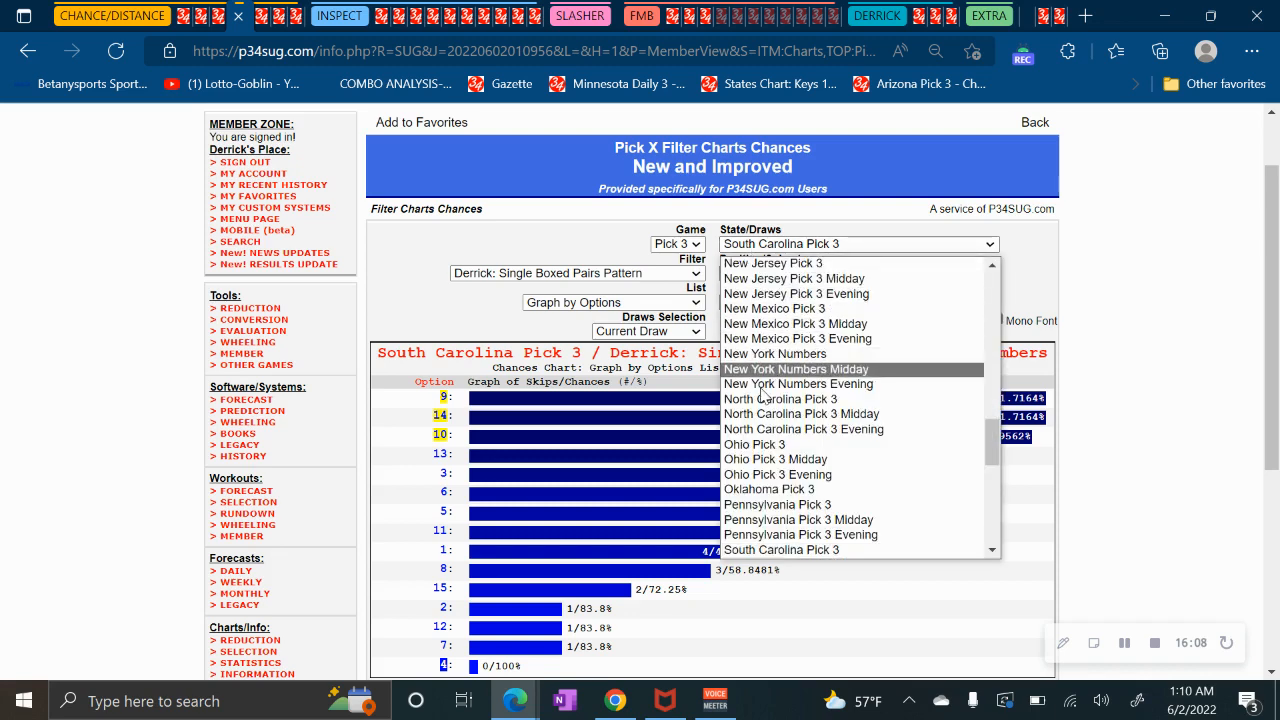
{"action": "left_click", "coordinate": [377, 543]}
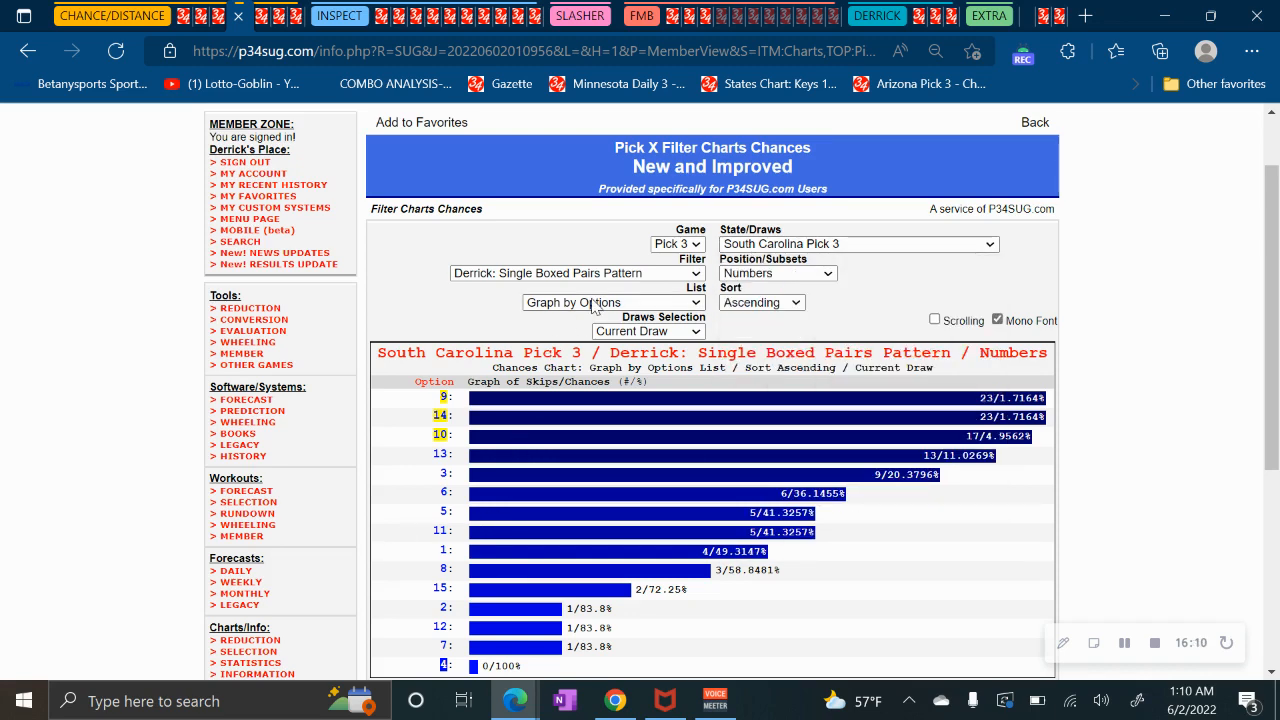
{"action": "left_click", "coordinate": [605, 331]}
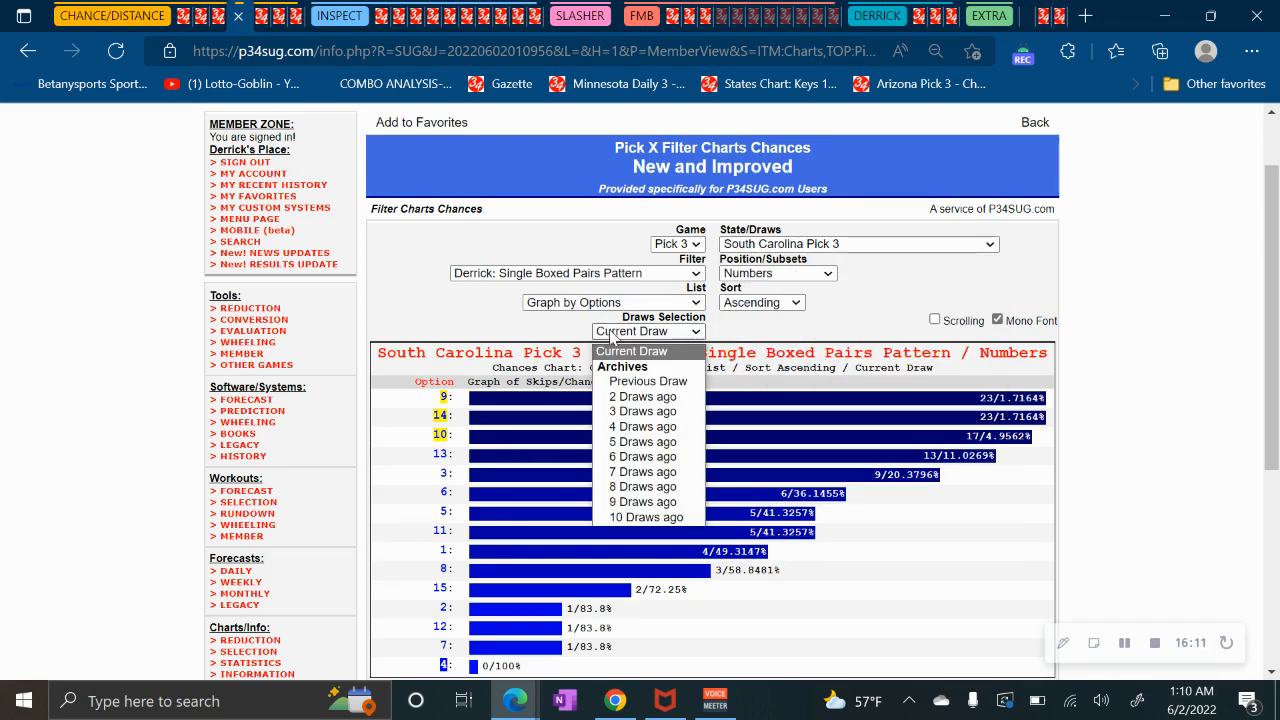
{"action": "left_click", "coordinate": [630, 382]}
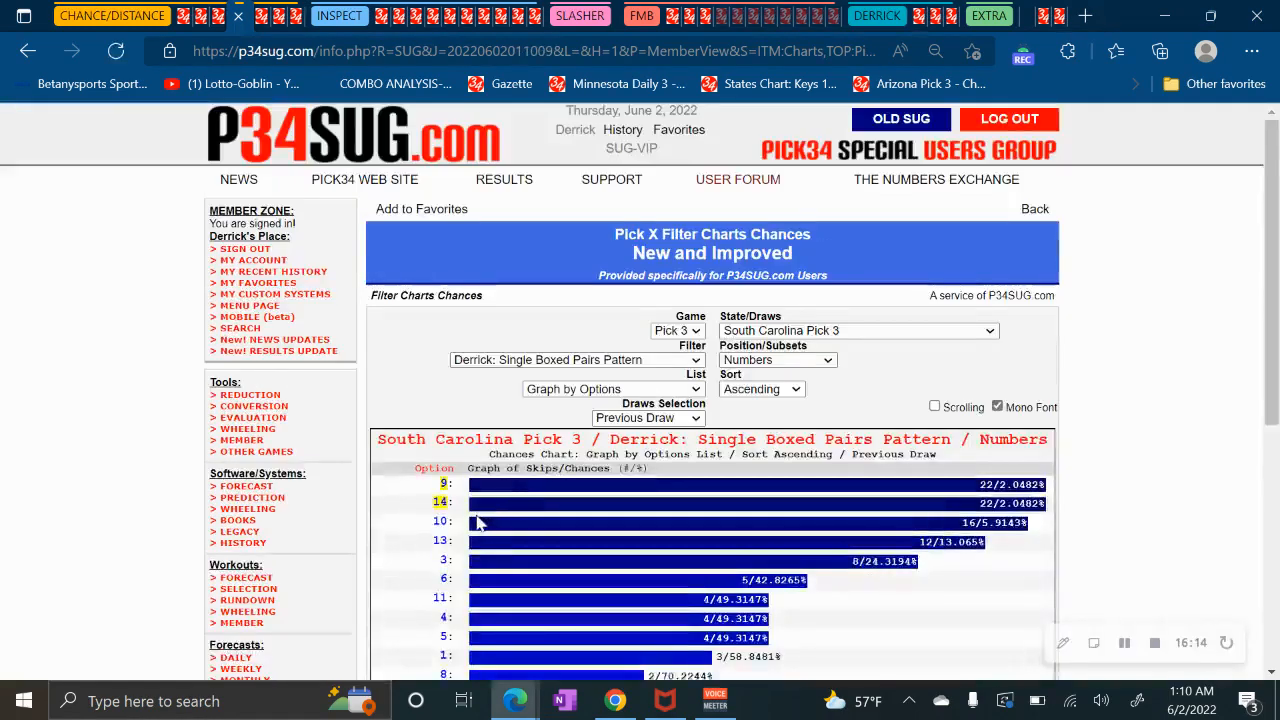
{"action": "scroll", "coordinate": [475, 510], "scroll_direction": "down", "scroll_amount": 2}
{"action": "scroll", "coordinate": [475, 510], "scroll_direction": "down", "scroll_amount": 2}
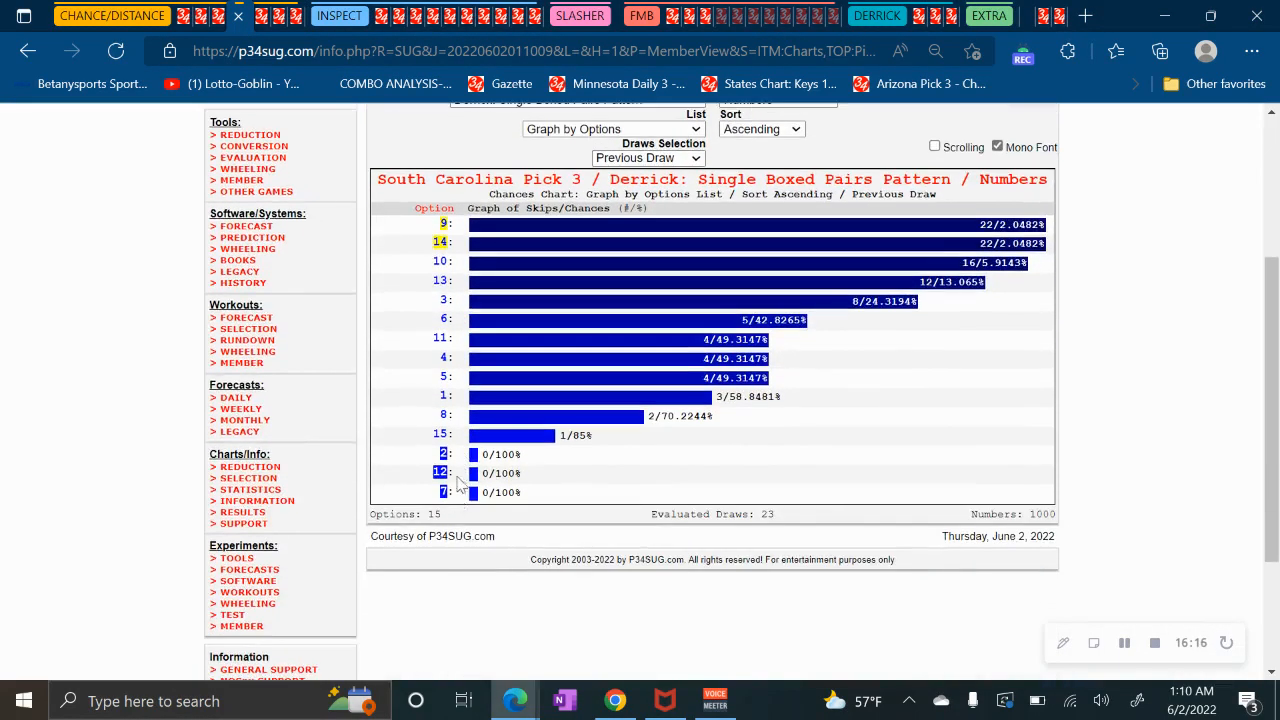
{"action": "scroll", "coordinate": [460, 490], "scroll_direction": "up", "scroll_amount": 2}
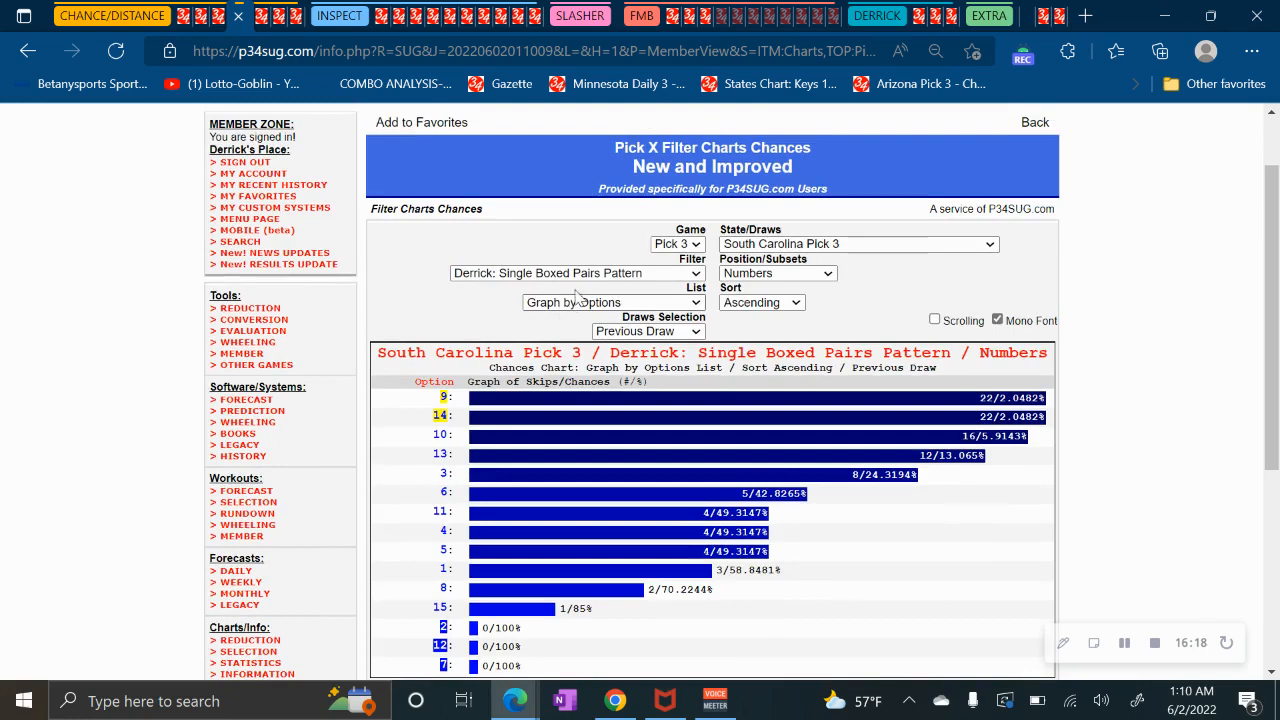
Switch the chances chart to New Jersey Pick 3 and set its draws selection to Current Draw.
{"action": "left_click", "coordinate": [763, 240]}
{"action": "left_click", "coordinate": [810, 274]}
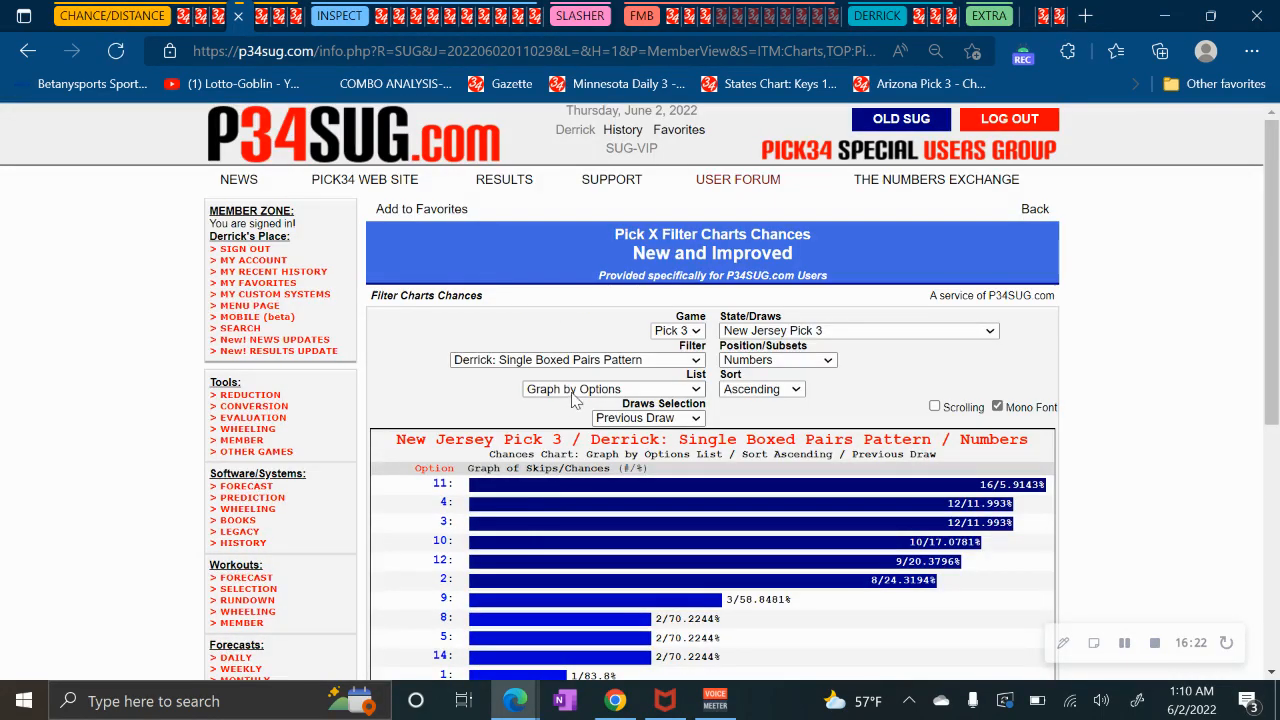
{"action": "scroll", "coordinate": [547, 511], "scroll_direction": "down", "scroll_amount": 2}
{"action": "scroll", "coordinate": [594, 420], "scroll_direction": "up", "scroll_amount": 1}
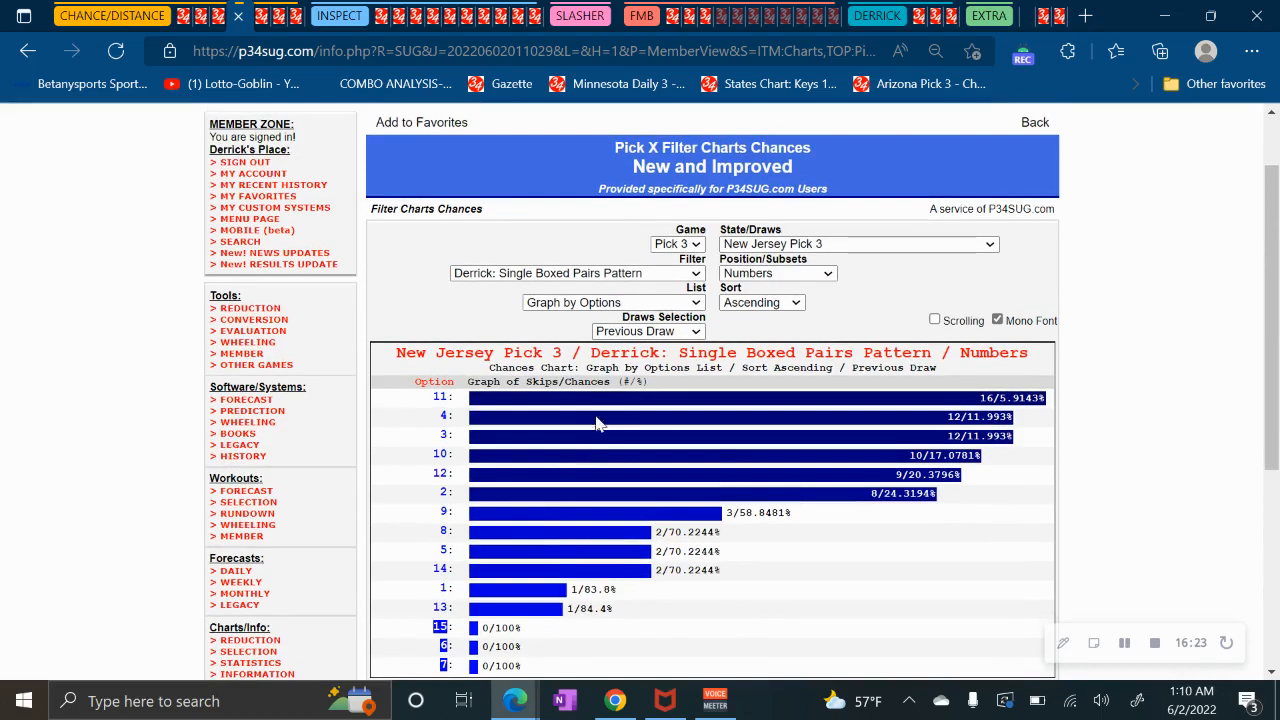
{"action": "left_click", "coordinate": [641, 332]}
{"action": "left_click", "coordinate": [640, 351]}
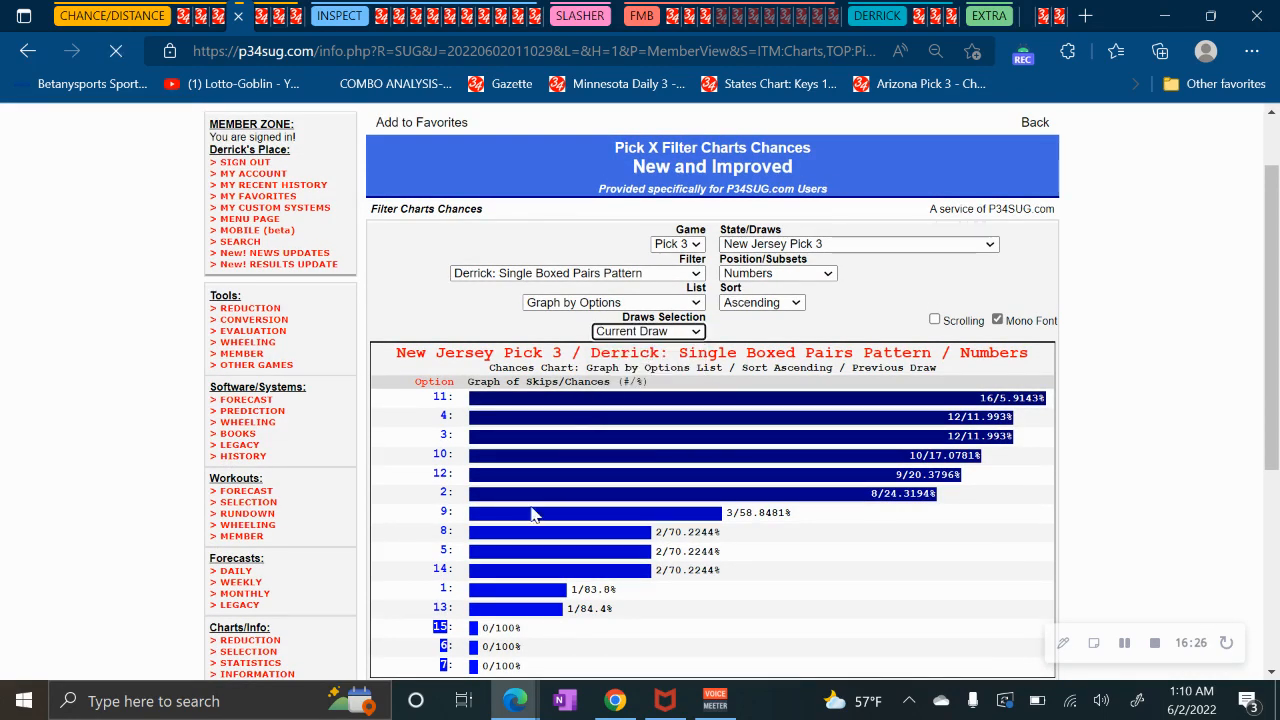
{"action": "scroll", "coordinate": [474, 490], "scroll_direction": "down", "scroll_amount": 2}
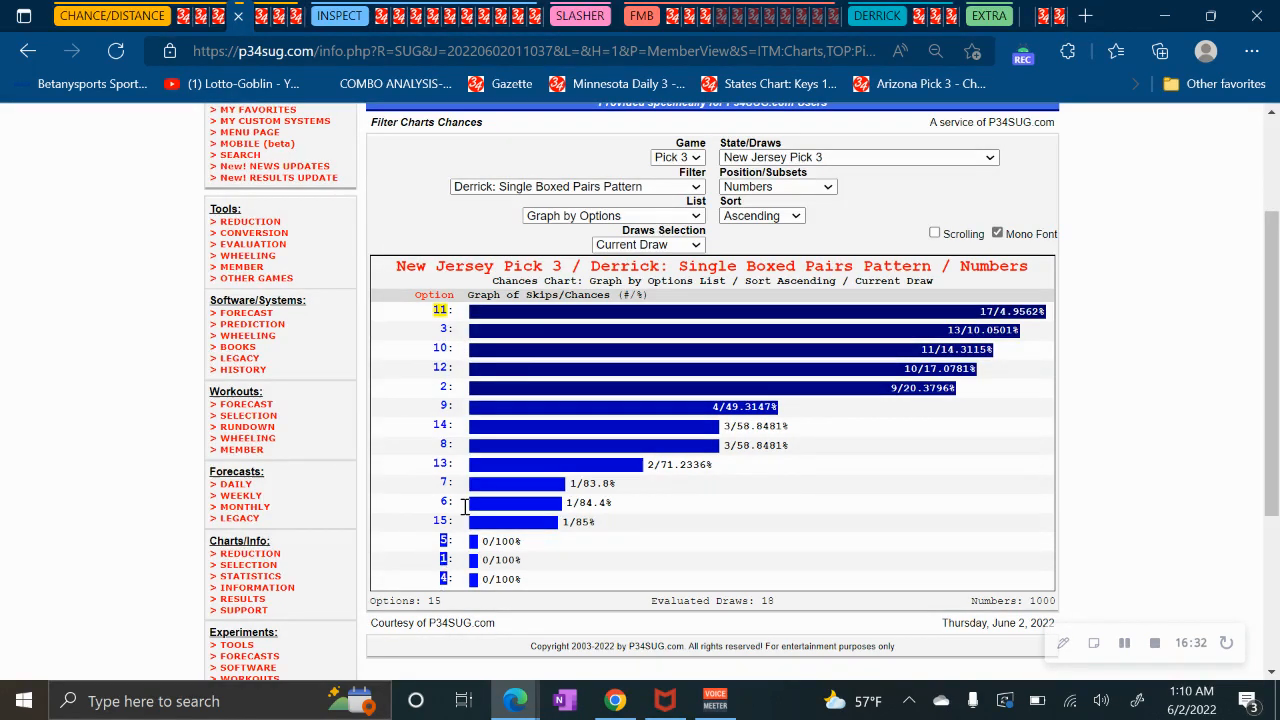
Show the New Jersey chart for Previous Draw and highlight option 4 in the graph.
{"action": "left_click", "coordinate": [604, 243]}
{"action": "left_click", "coordinate": [620, 293]}
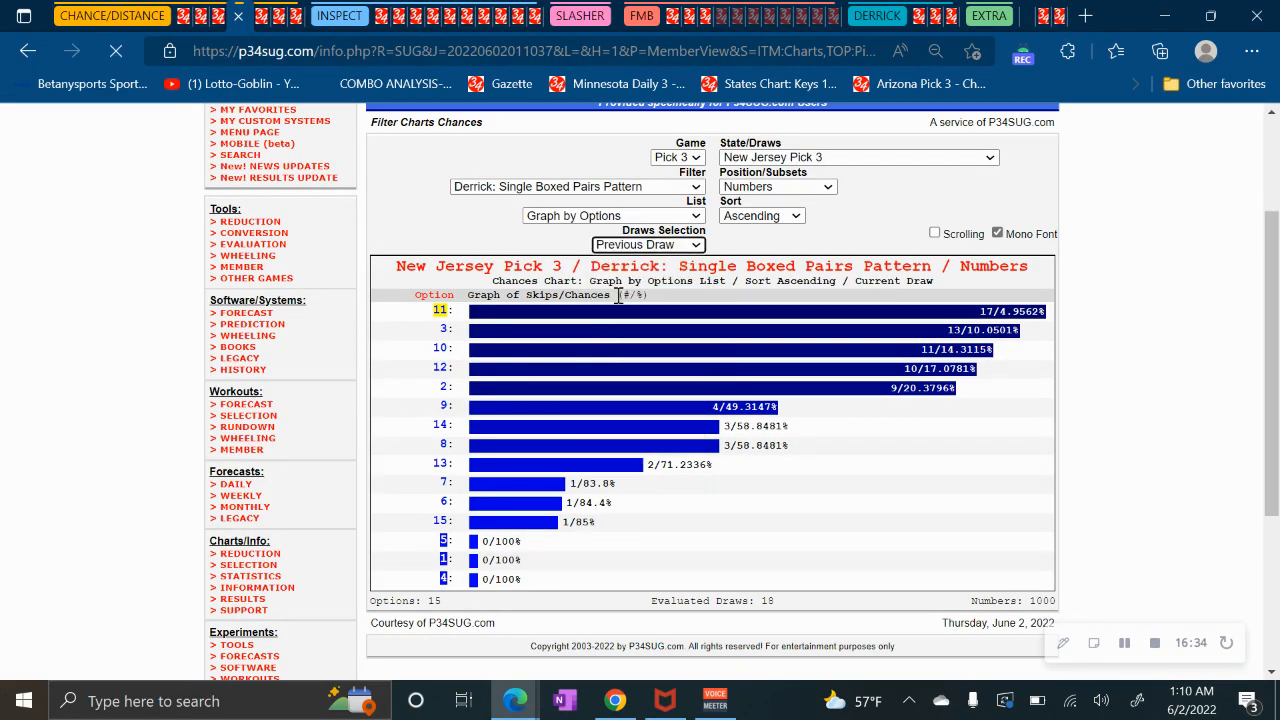
{"action": "scroll", "coordinate": [487, 520], "scroll_direction": "down", "scroll_amount": 1}
{"action": "double_click", "coordinate": [444, 415]}
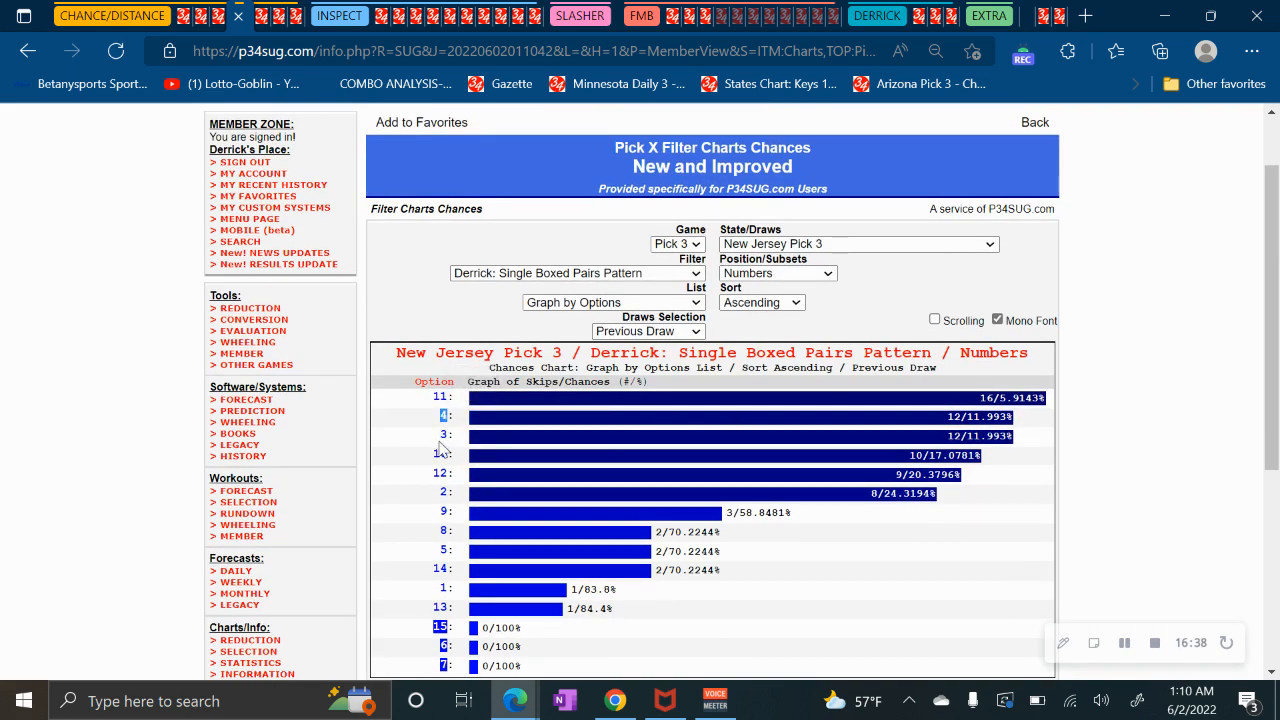
{"action": "scroll", "coordinate": [462, 606], "scroll_direction": "up", "scroll_amount": 1}
{"action": "scroll", "coordinate": [449, 562], "scroll_direction": "down", "scroll_amount": 2}
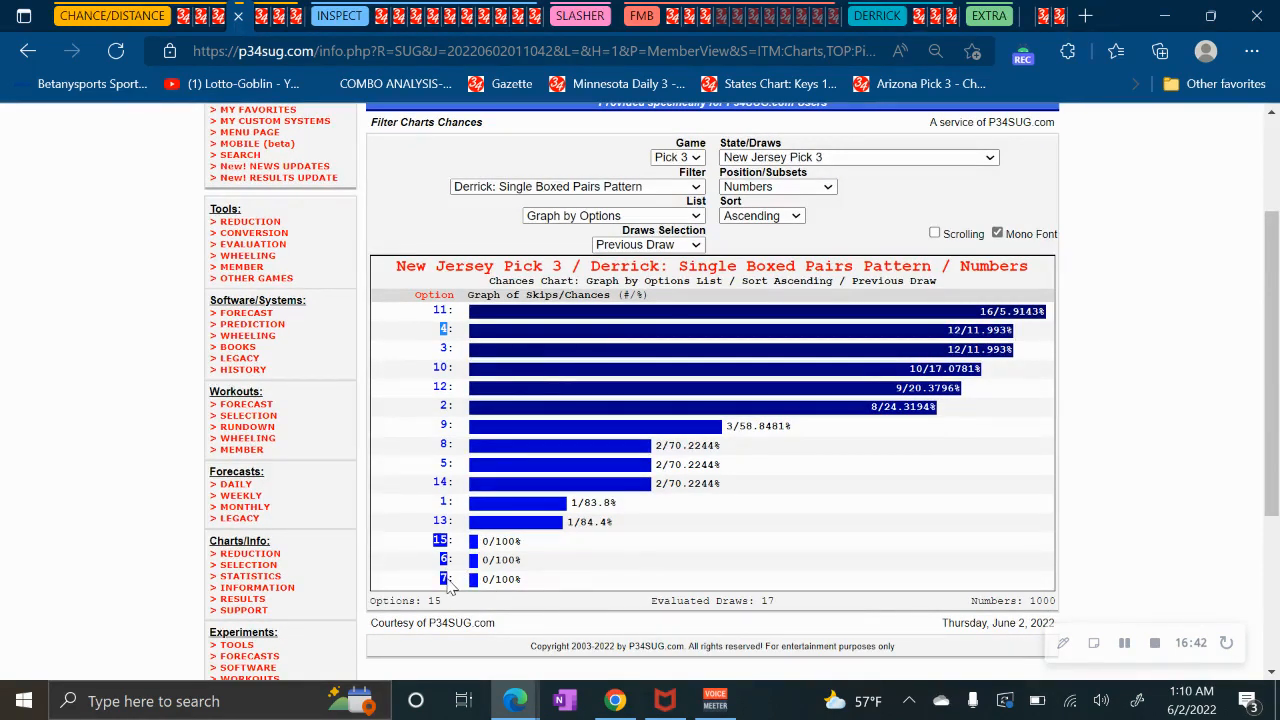
View the New Jersey Pick 3 skips graph for 2 Draws ago and for 3 Draws ago.
{"action": "left_click", "coordinate": [670, 246]}
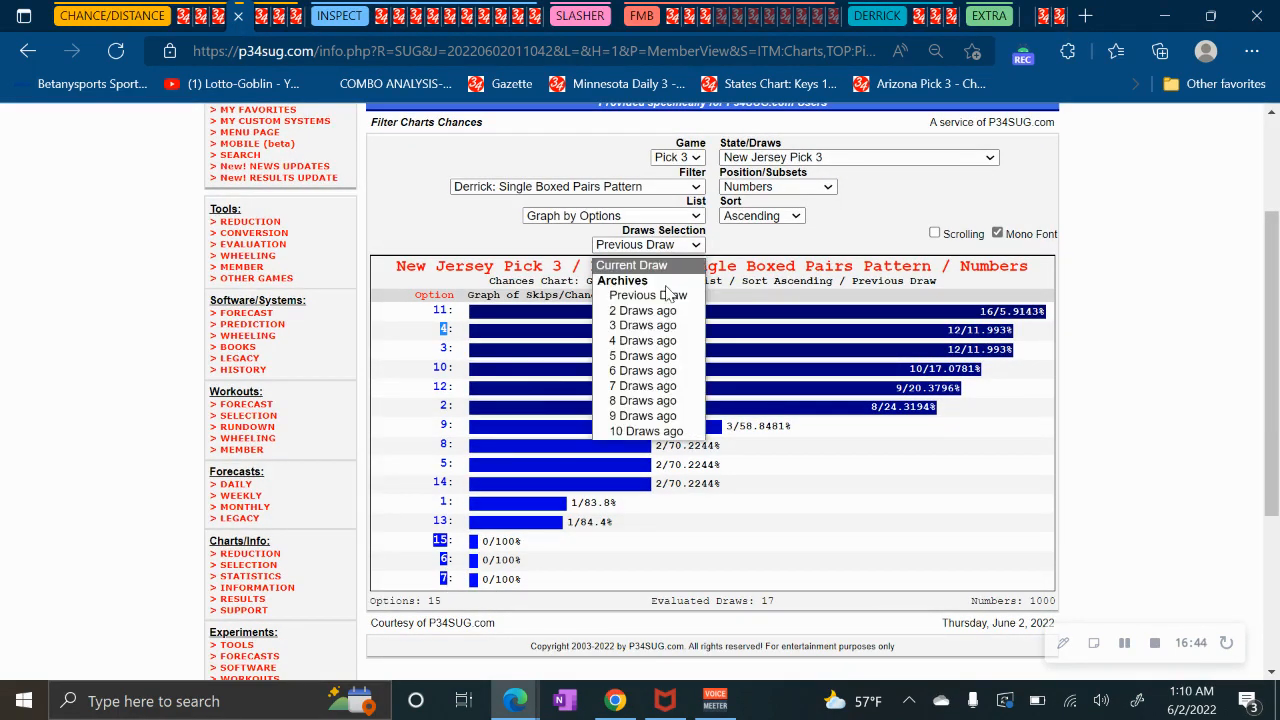
{"action": "left_click", "coordinate": [663, 311]}
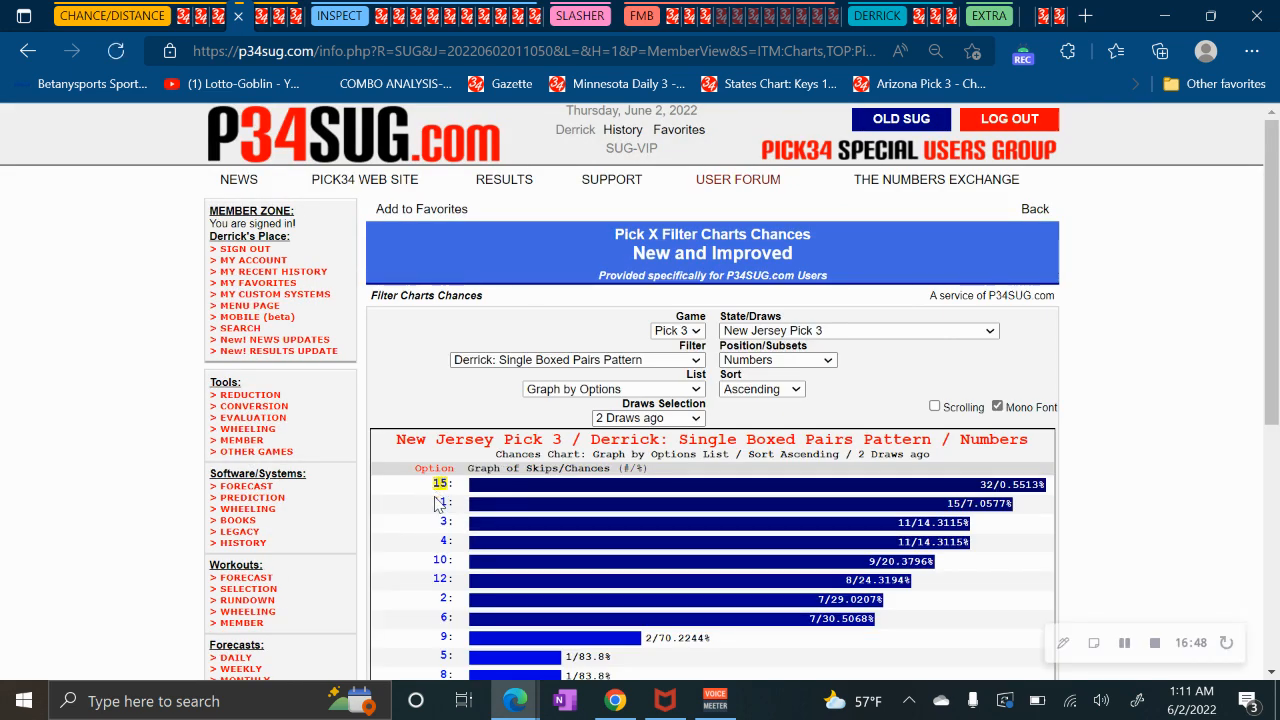
{"action": "scroll", "coordinate": [440, 508], "scroll_direction": "down", "scroll_amount": 1}
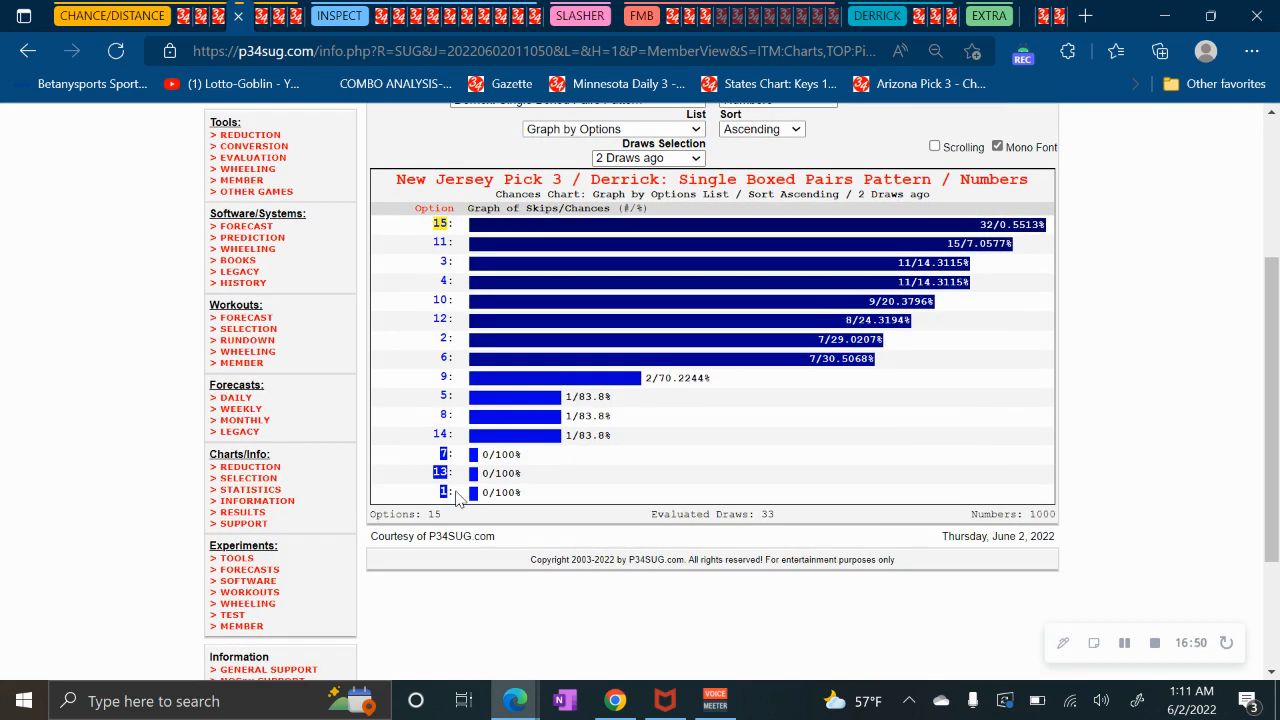
{"action": "scroll", "coordinate": [510, 460], "scroll_direction": "up", "scroll_amount": 1}
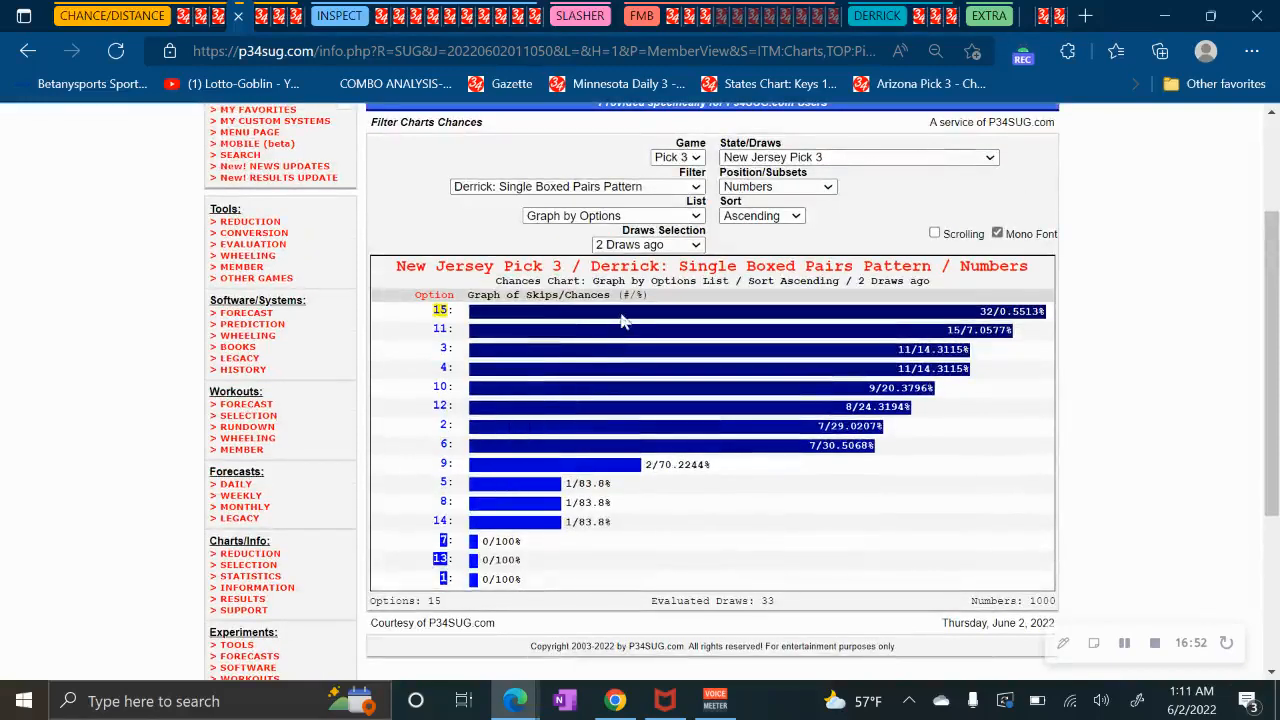
{"action": "left_click", "coordinate": [680, 245]}
{"action": "left_click", "coordinate": [650, 323]}
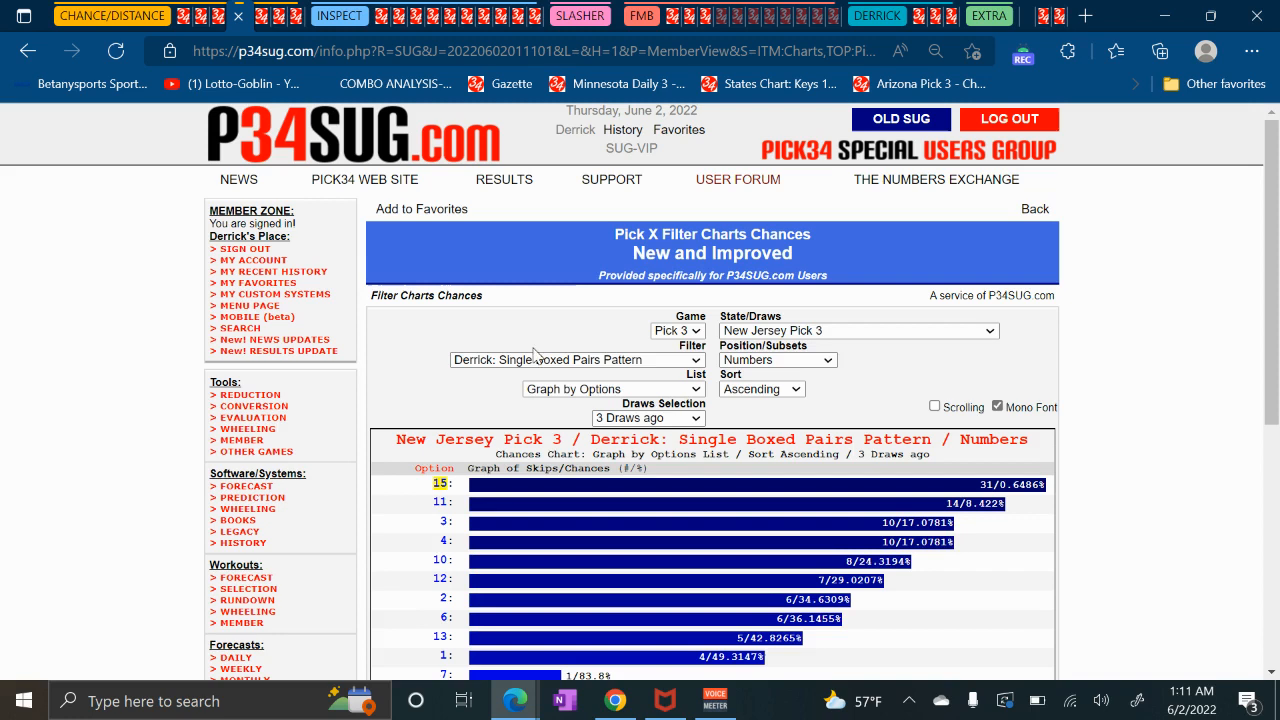
{"action": "scroll", "coordinate": [535, 355], "scroll_direction": "down", "scroll_amount": 1}
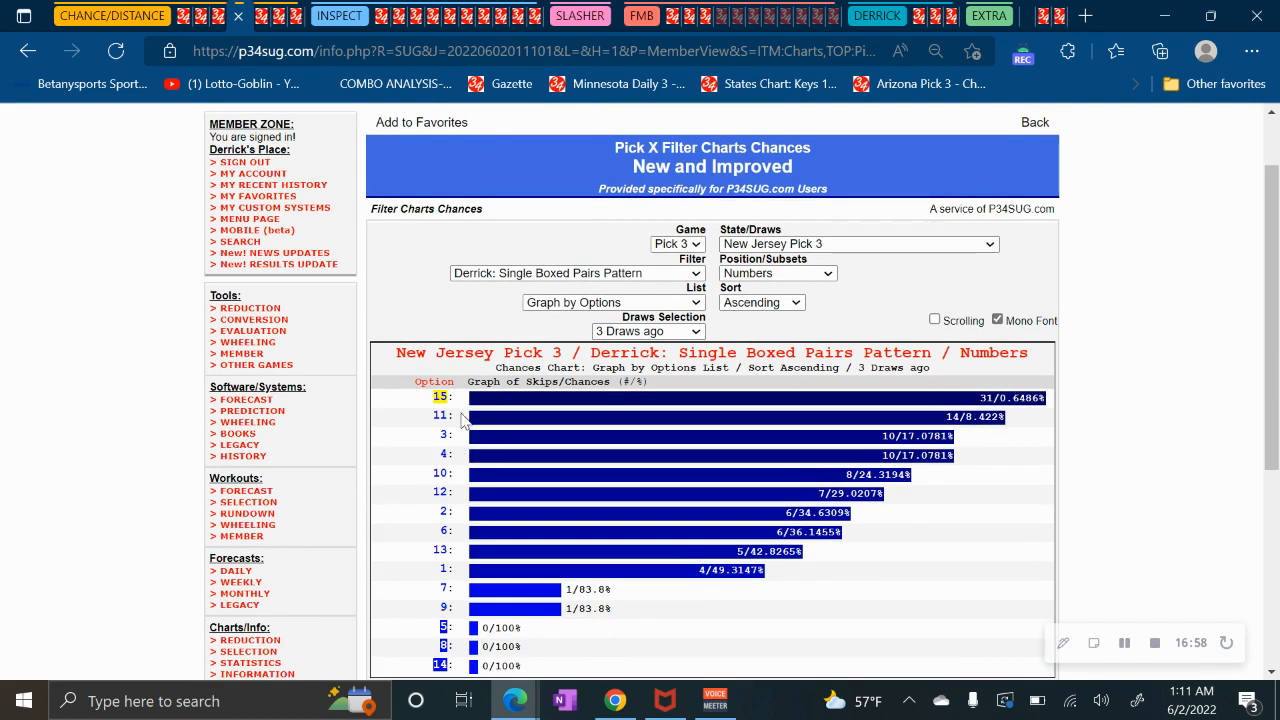
View the New Jersey Pick 3 skips graph for 4 Draws ago and for 5 Draws ago.
{"action": "left_click", "coordinate": [660, 334]}
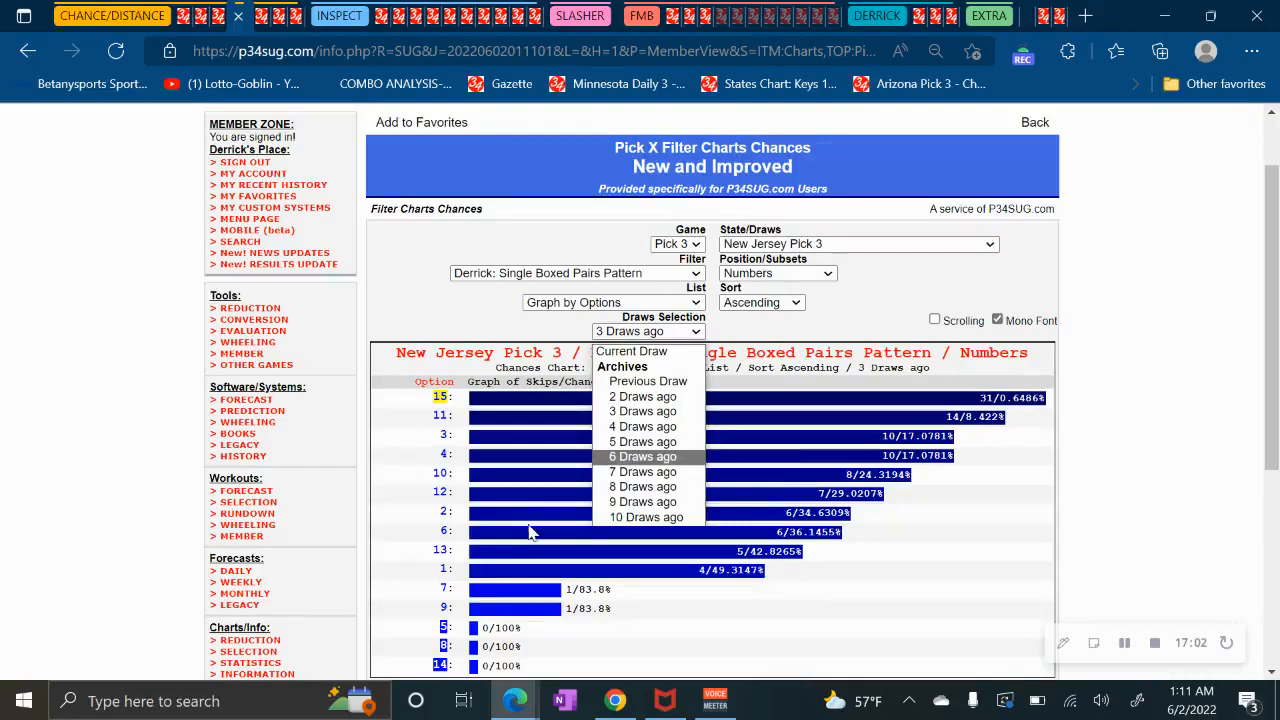
{"action": "left_click", "coordinate": [643, 427]}
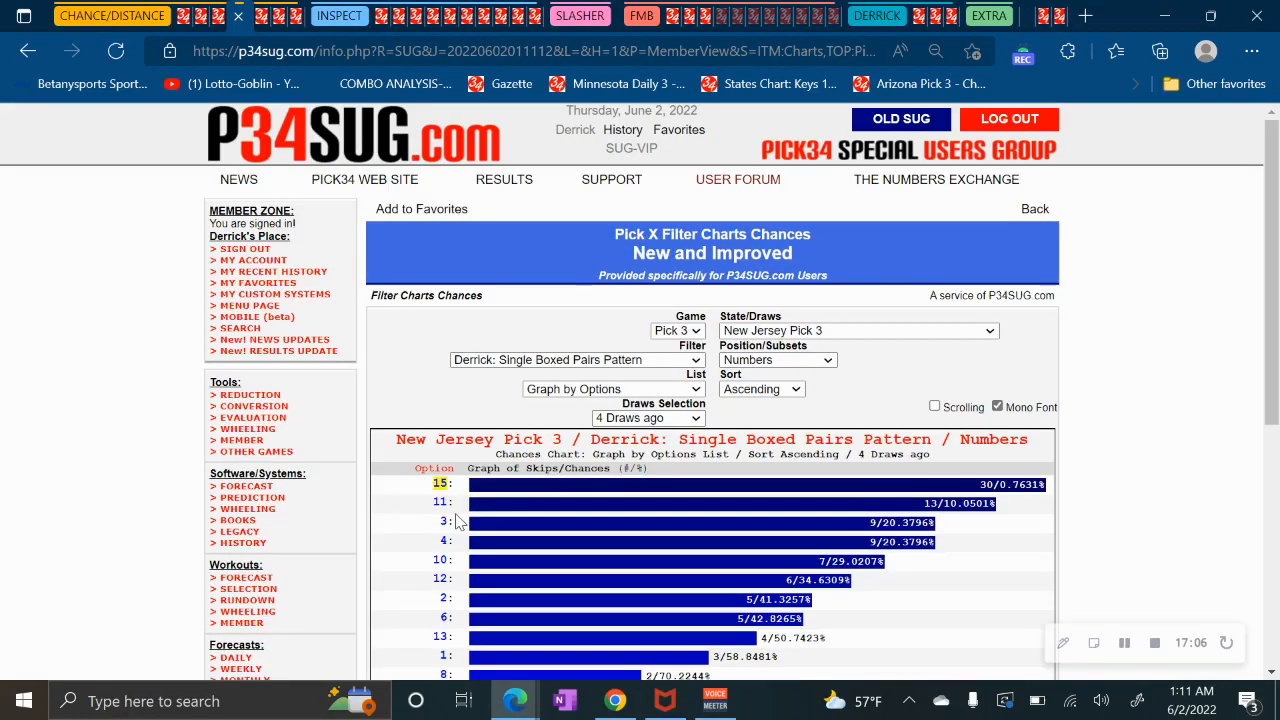
{"action": "scroll", "coordinate": [460, 525], "scroll_direction": "down", "scroll_amount": 2}
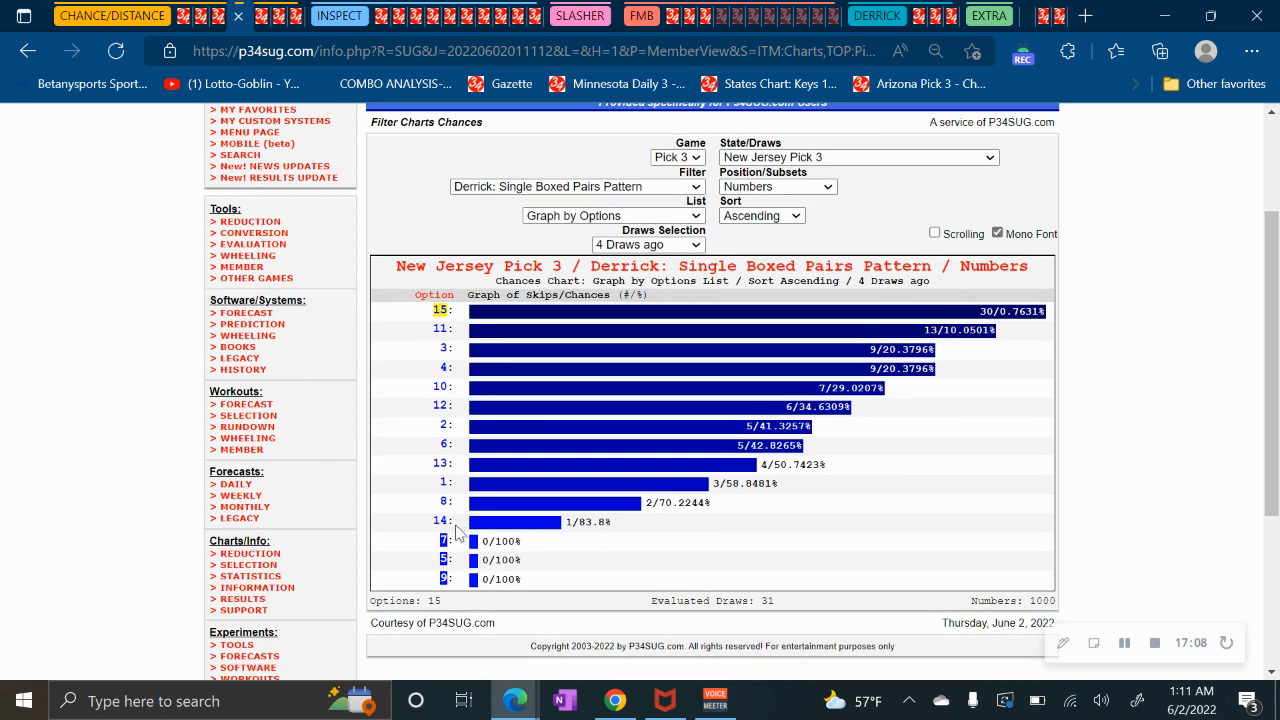
{"action": "left_click", "coordinate": [695, 247]}
{"action": "left_click", "coordinate": [655, 360]}
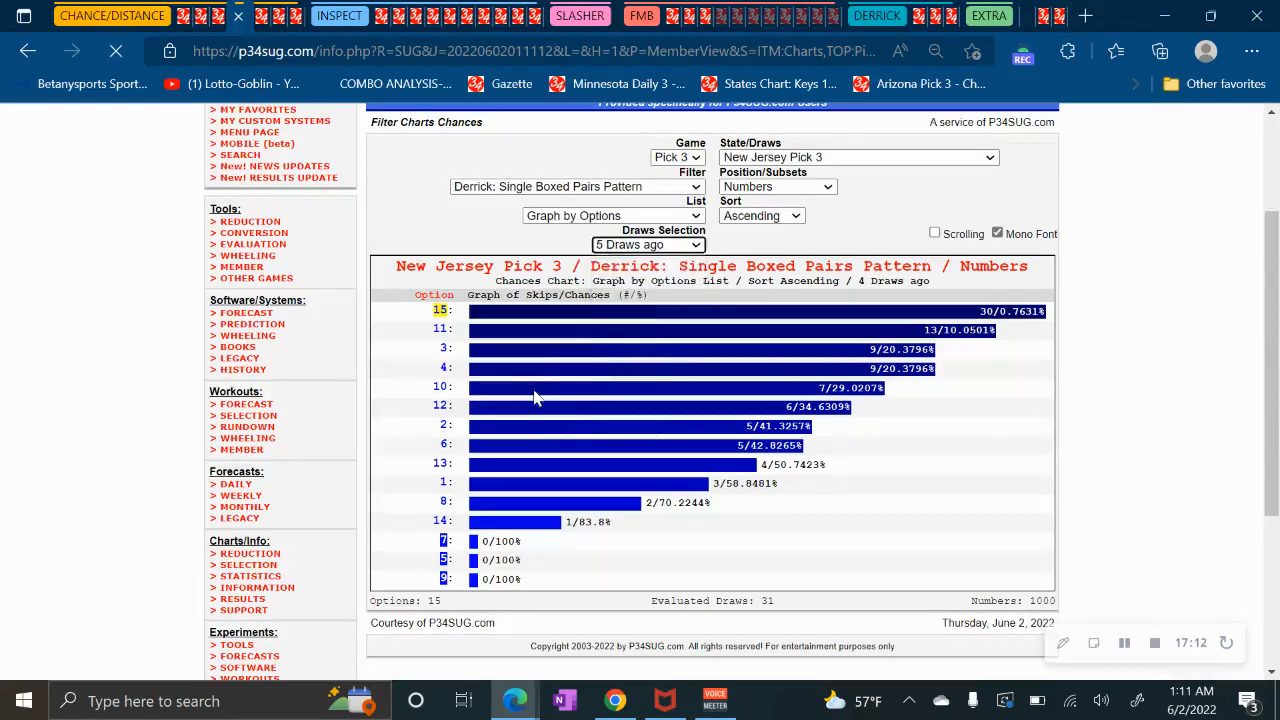
{"action": "scroll", "coordinate": [465, 515], "scroll_direction": "down", "scroll_amount": 1}
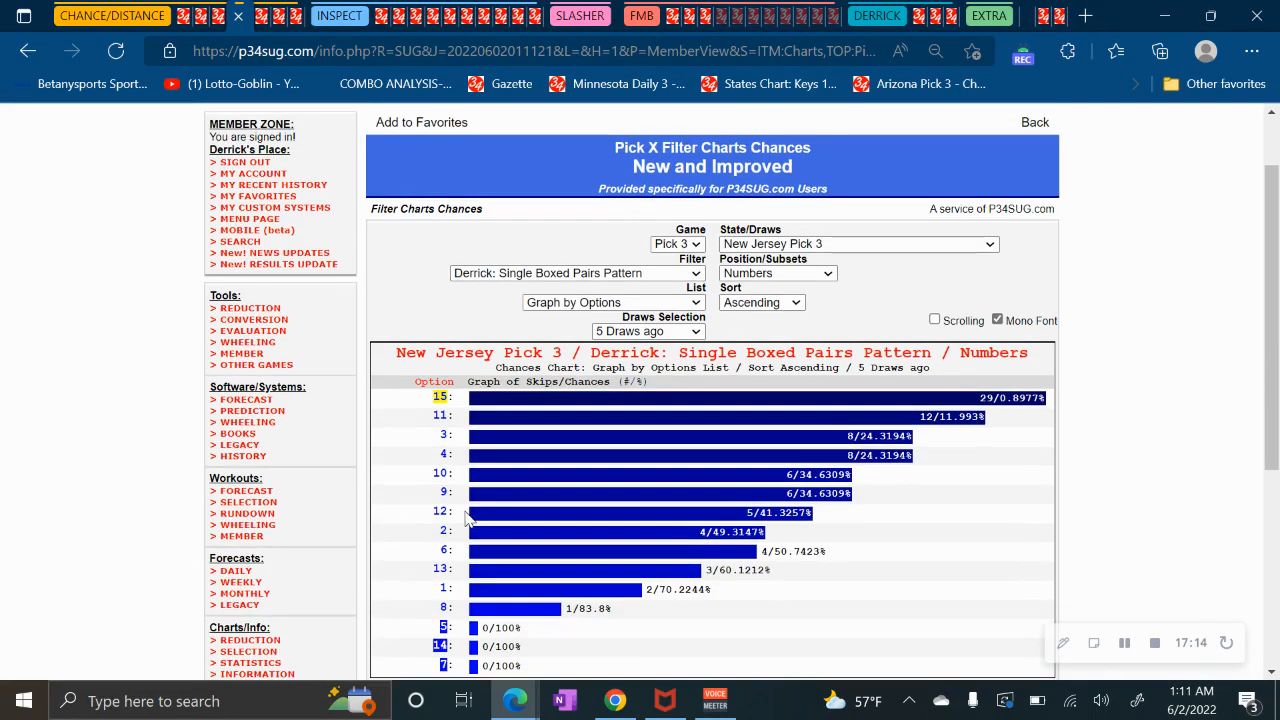
{"action": "scroll", "coordinate": [465, 510], "scroll_direction": "down", "scroll_amount": 1}
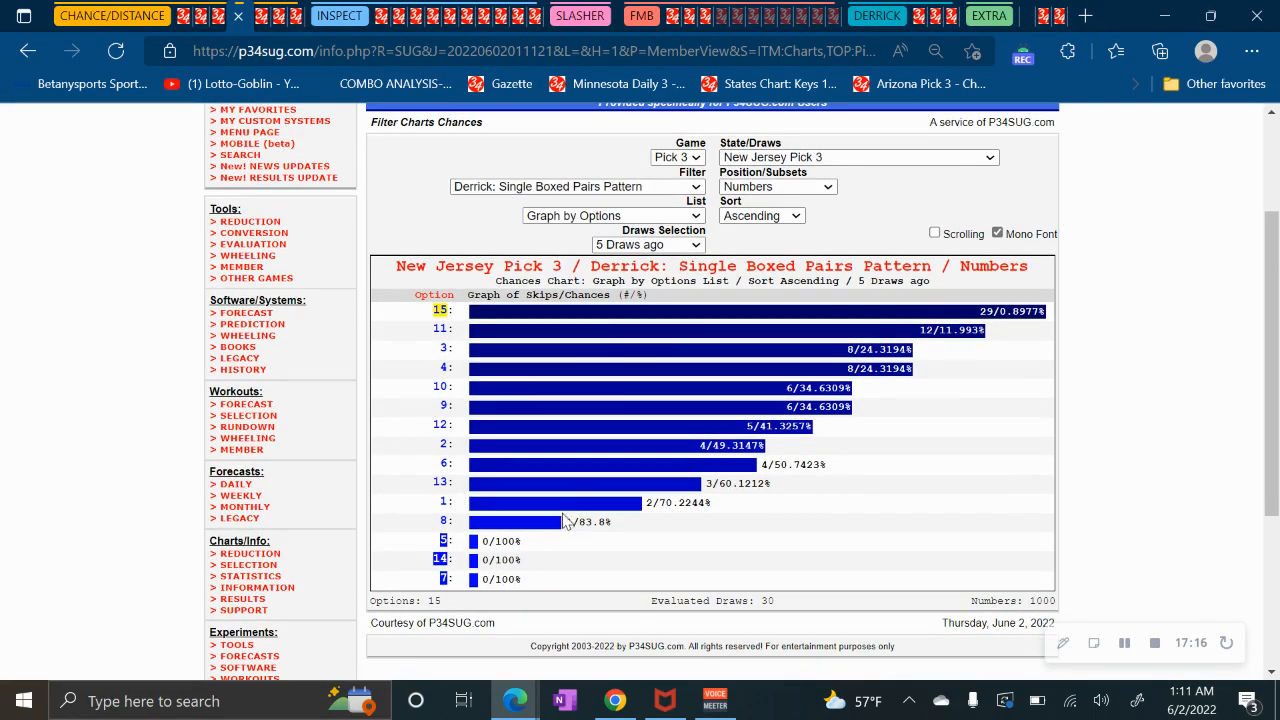
Set the New Jersey chart's draws selection to 6 Draws ago and view the graph.
{"action": "left_click", "coordinate": [696, 246]}
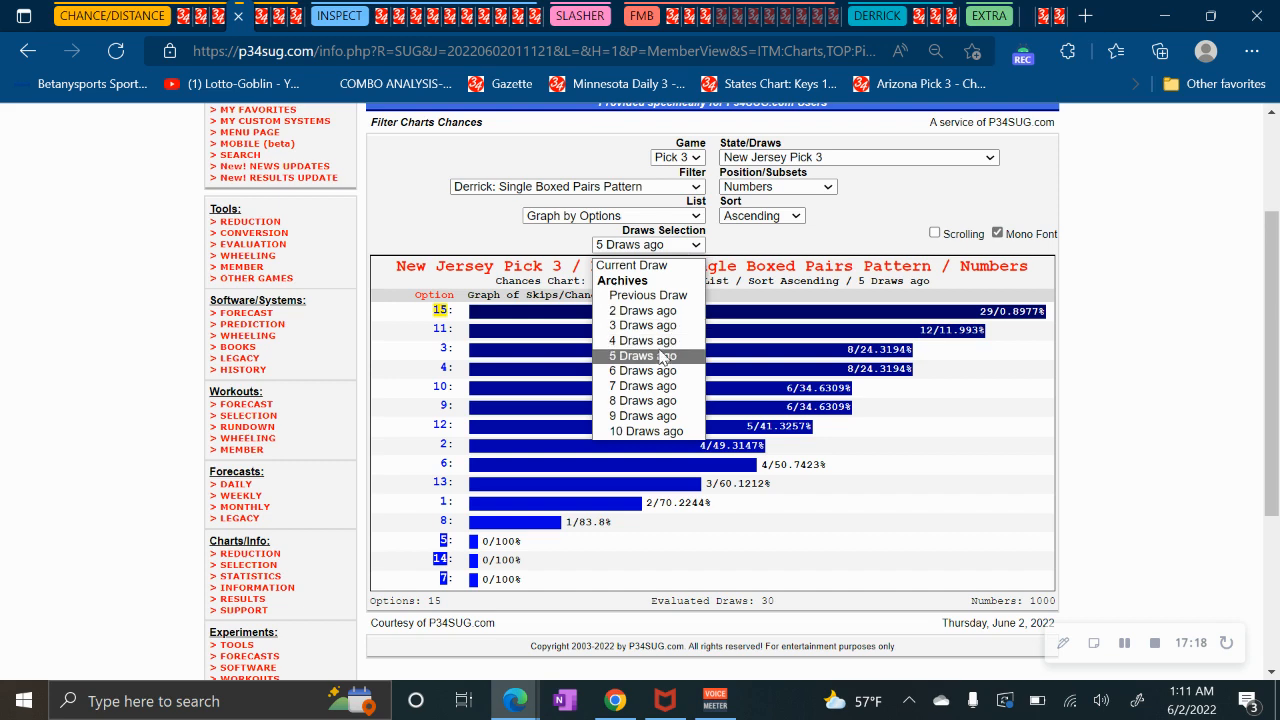
{"action": "left_click", "coordinate": [659, 373]}
{"action": "scroll", "coordinate": [474, 466], "scroll_direction": "down", "scroll_amount": 2}
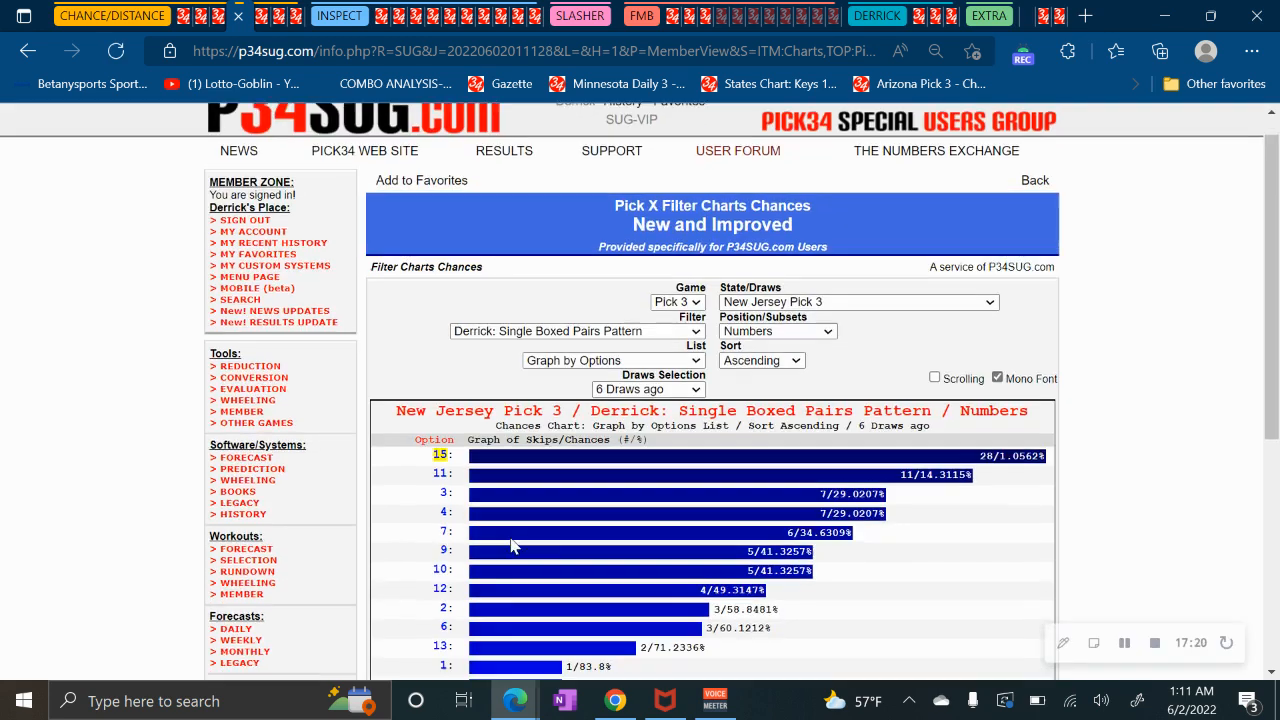
Set the New Jersey chart's draws selection back to Current Draw and highlight option 10 in the graph.
{"action": "scroll", "coordinate": [465, 350], "scroll_direction": "down", "scroll_amount": 1}
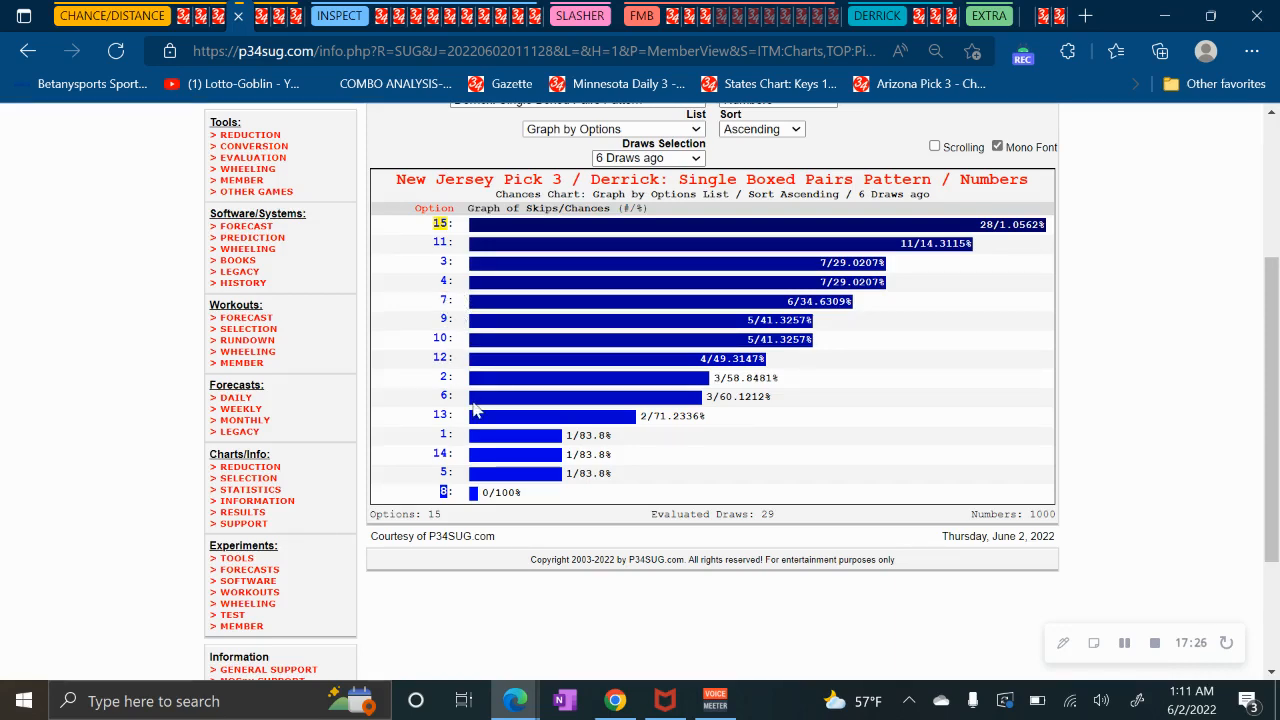
{"action": "scroll", "coordinate": [514, 371], "scroll_direction": "up", "scroll_amount": 1}
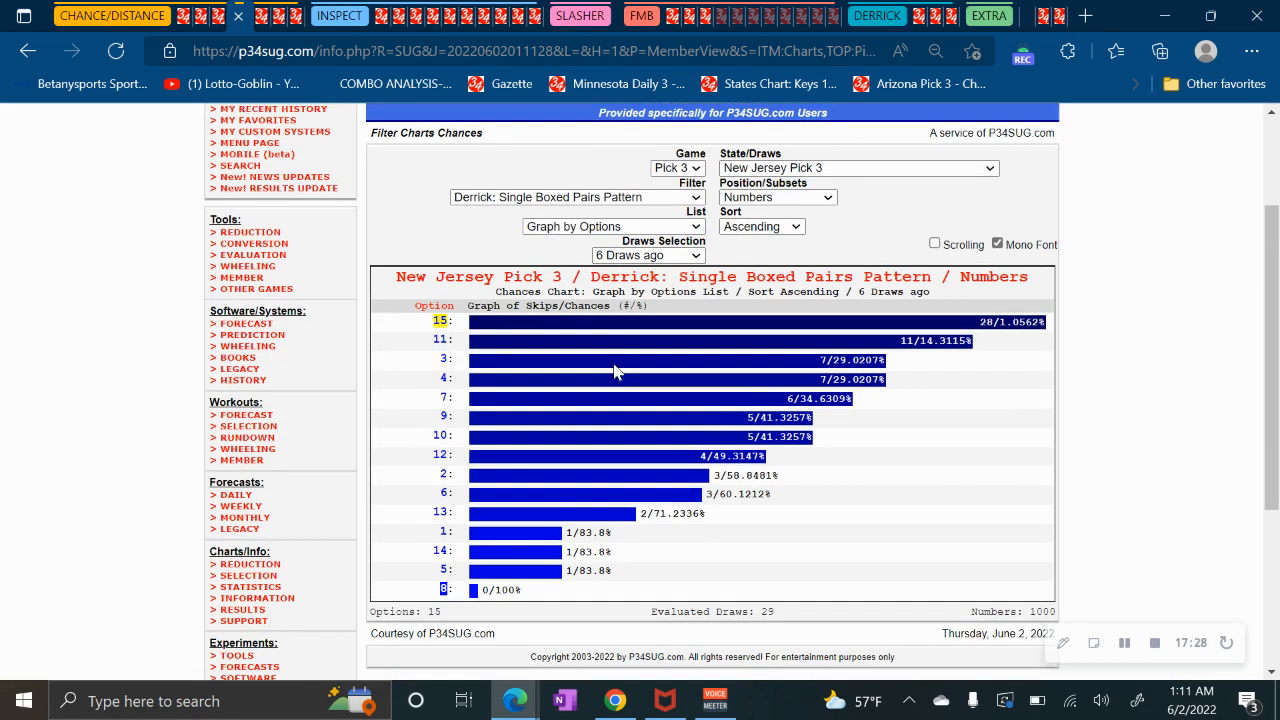
{"action": "scroll", "coordinate": [517, 494], "scroll_direction": "up", "scroll_amount": 1}
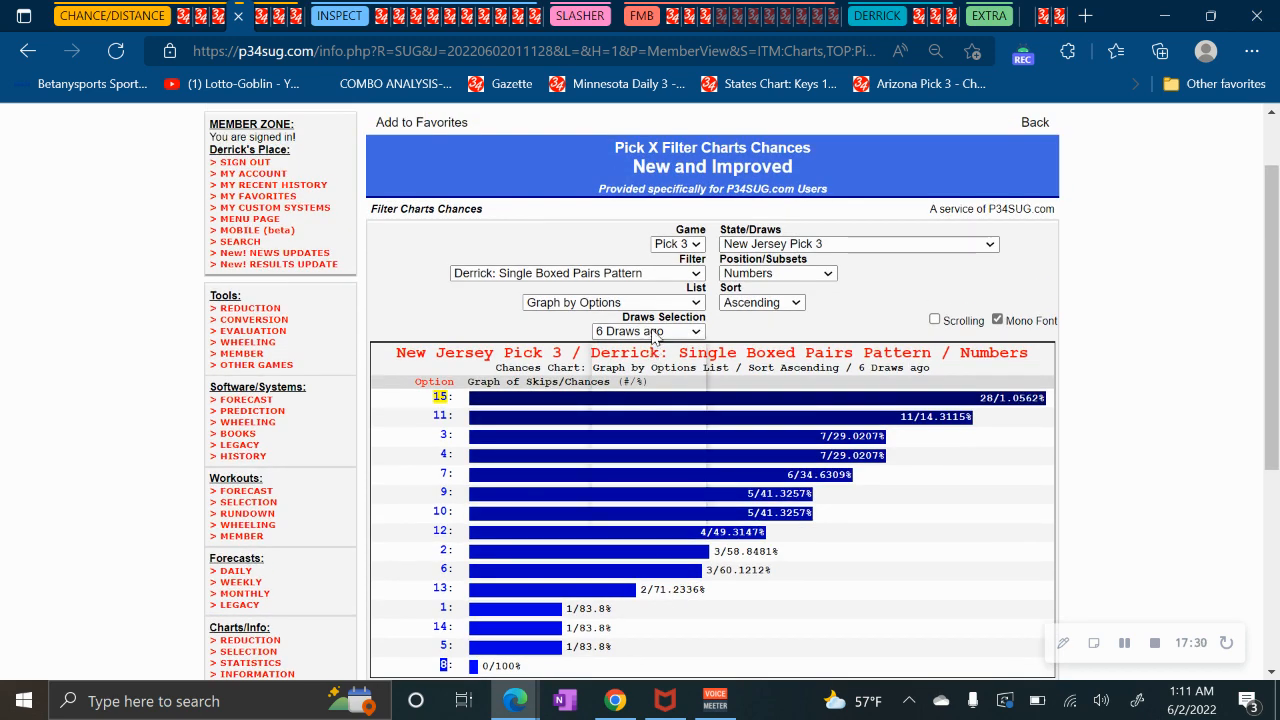
{"action": "left_click", "coordinate": [653, 332]}
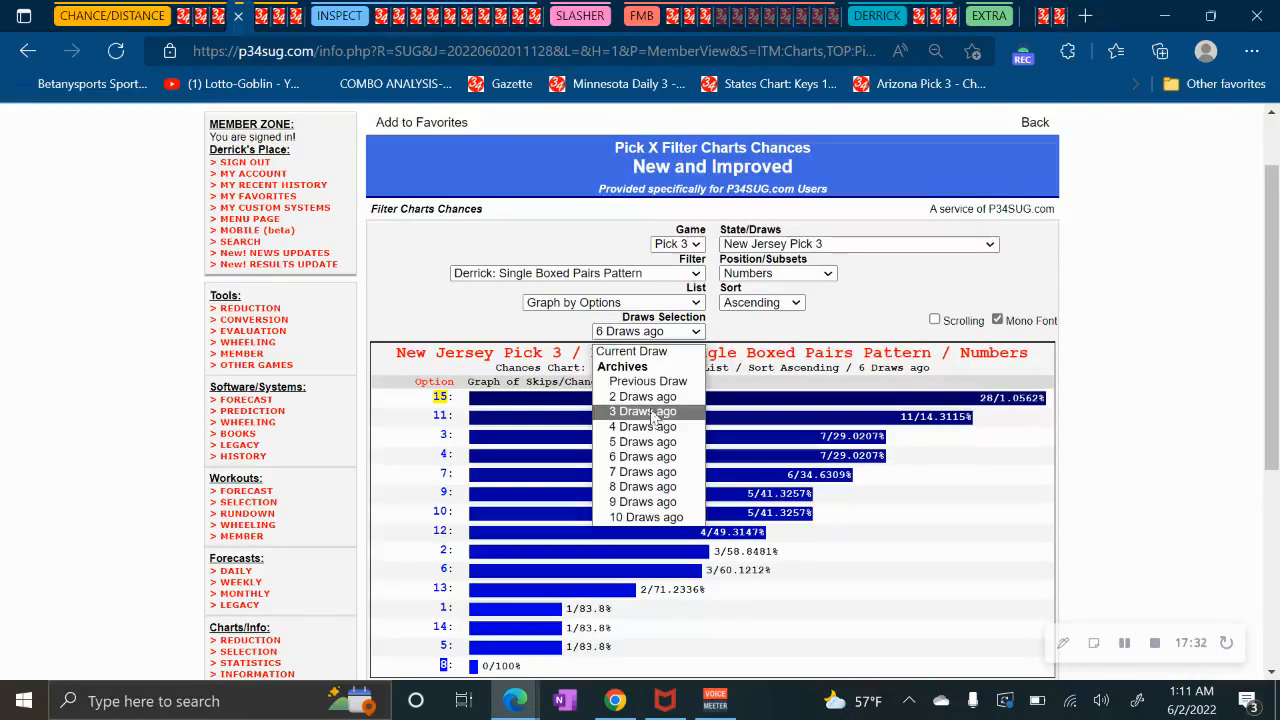
{"action": "left_click", "coordinate": [655, 352]}
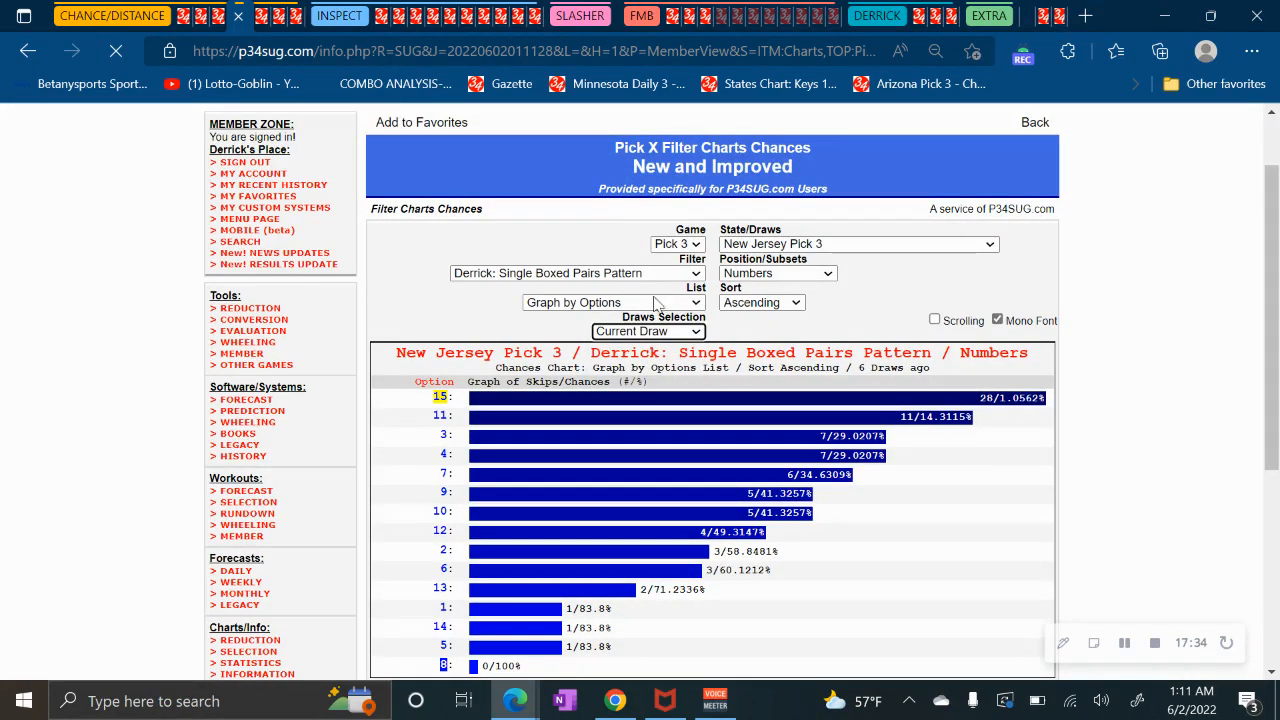
{"action": "scroll", "coordinate": [467, 510], "scroll_direction": "down", "scroll_amount": 3}
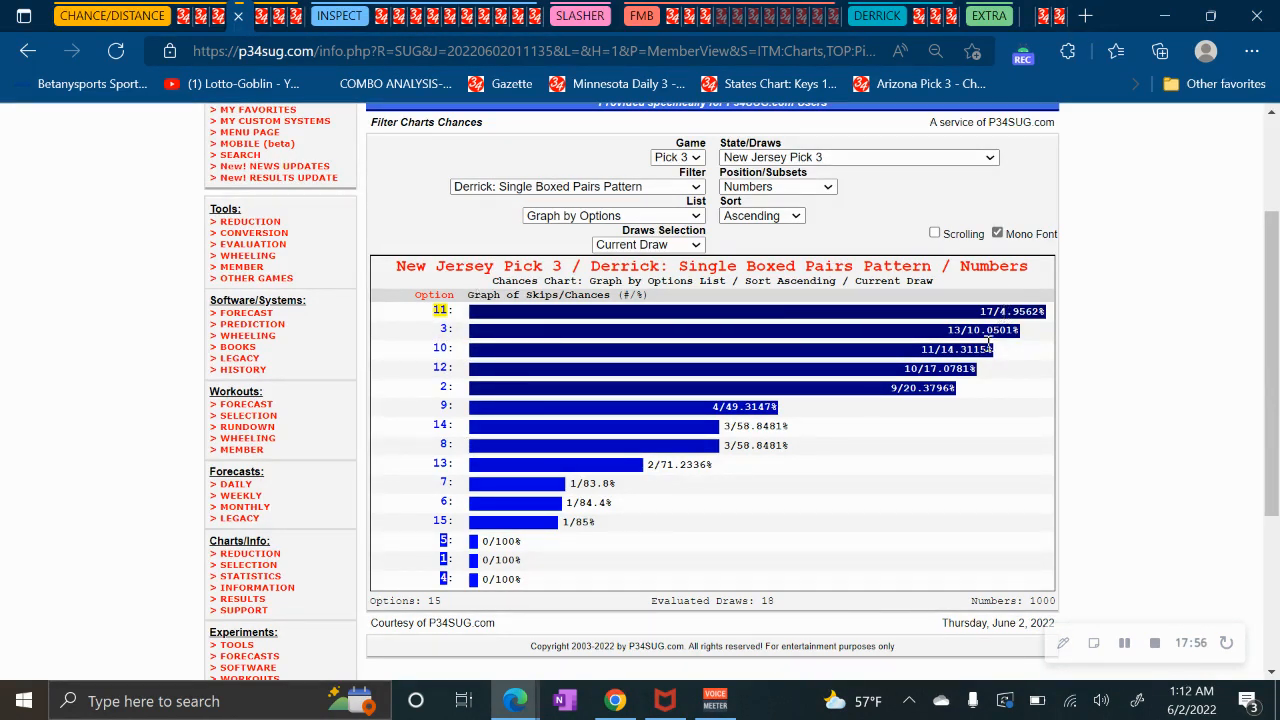
{"action": "double_click", "coordinate": [446, 347]}
{"action": "left_click", "coordinate": [675, 246]}
{"action": "left_click", "coordinate": [675, 246]}
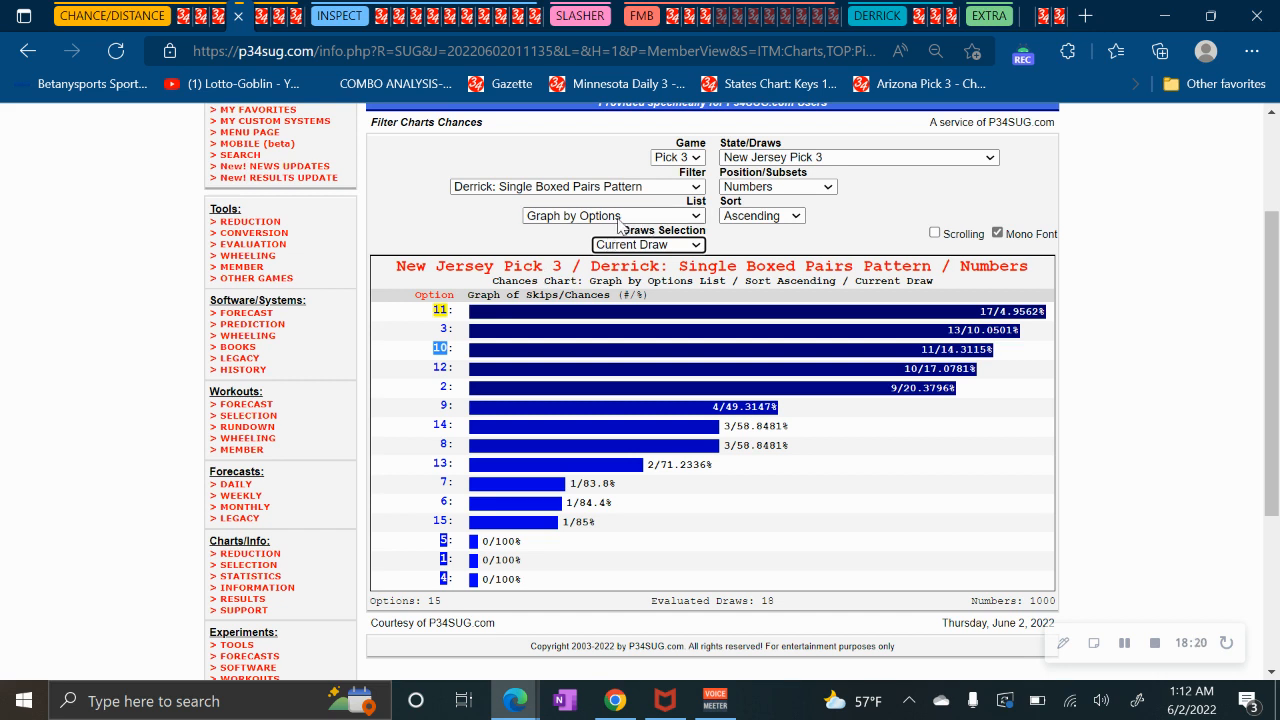
{"action": "left_click", "coordinate": [502, 140]}
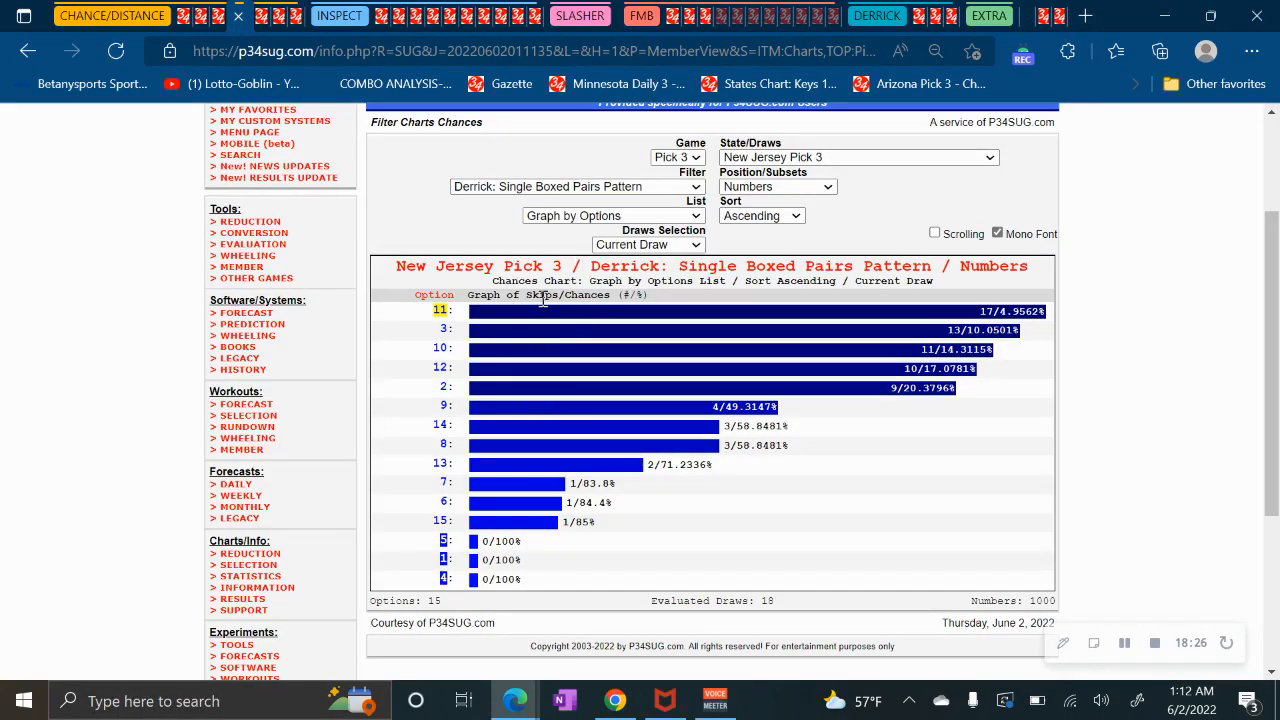
Change the New Jersey chart's filter to Single Boxed Pattern [P3] and view its skips graph.
{"action": "left_click", "coordinate": [570, 192]}
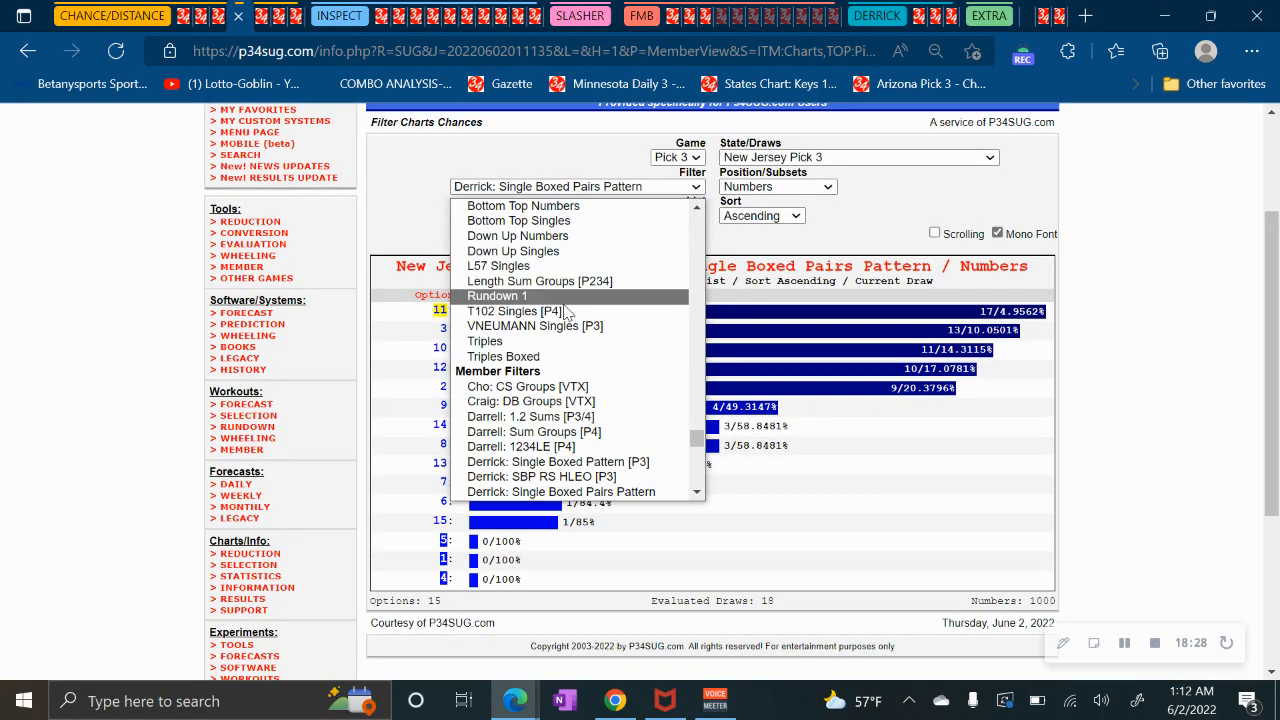
{"action": "left_click", "coordinate": [542, 462]}
{"action": "scroll", "coordinate": [551, 357], "scroll_direction": "down", "scroll_amount": 2}
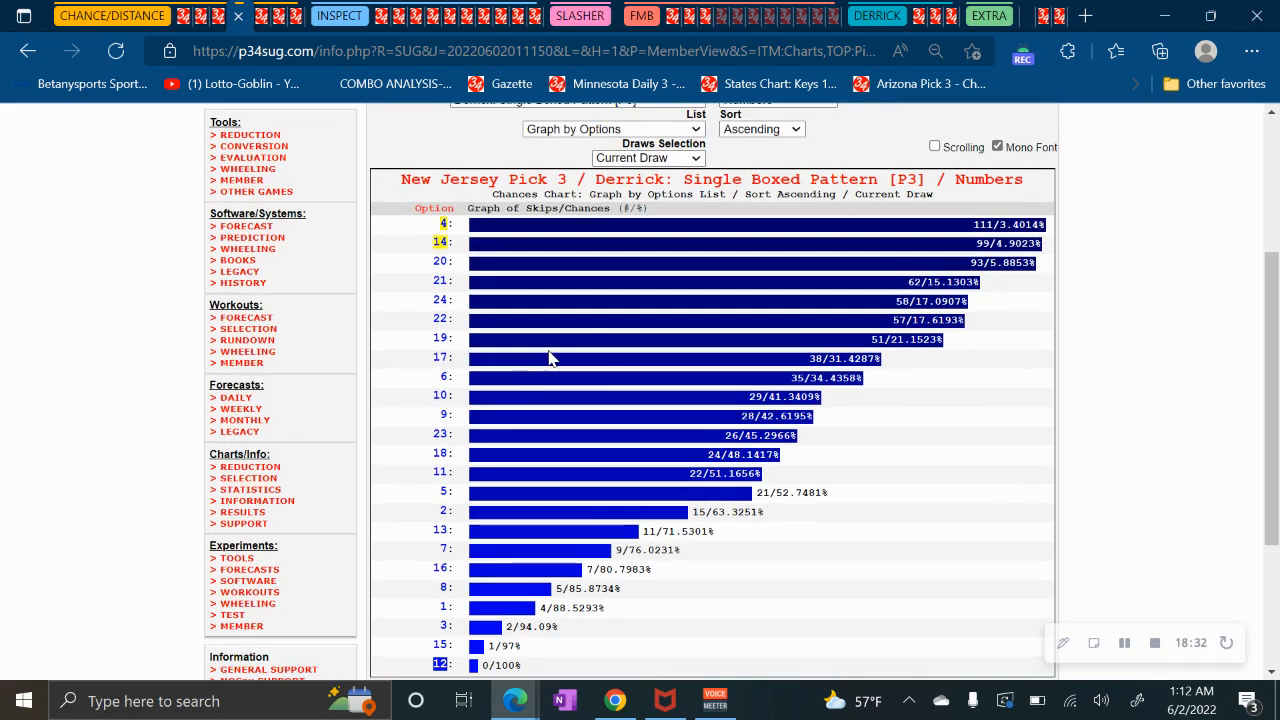
{"action": "scroll", "coordinate": [591, 354], "scroll_direction": "up", "scroll_amount": 1}
{"action": "scroll", "coordinate": [670, 355], "scroll_direction": "down", "scroll_amount": 2}
{"action": "scroll", "coordinate": [670, 355], "scroll_direction": "up", "scroll_amount": 2}
{"action": "scroll", "coordinate": [498, 330], "scroll_direction": "up", "scroll_amount": 1}
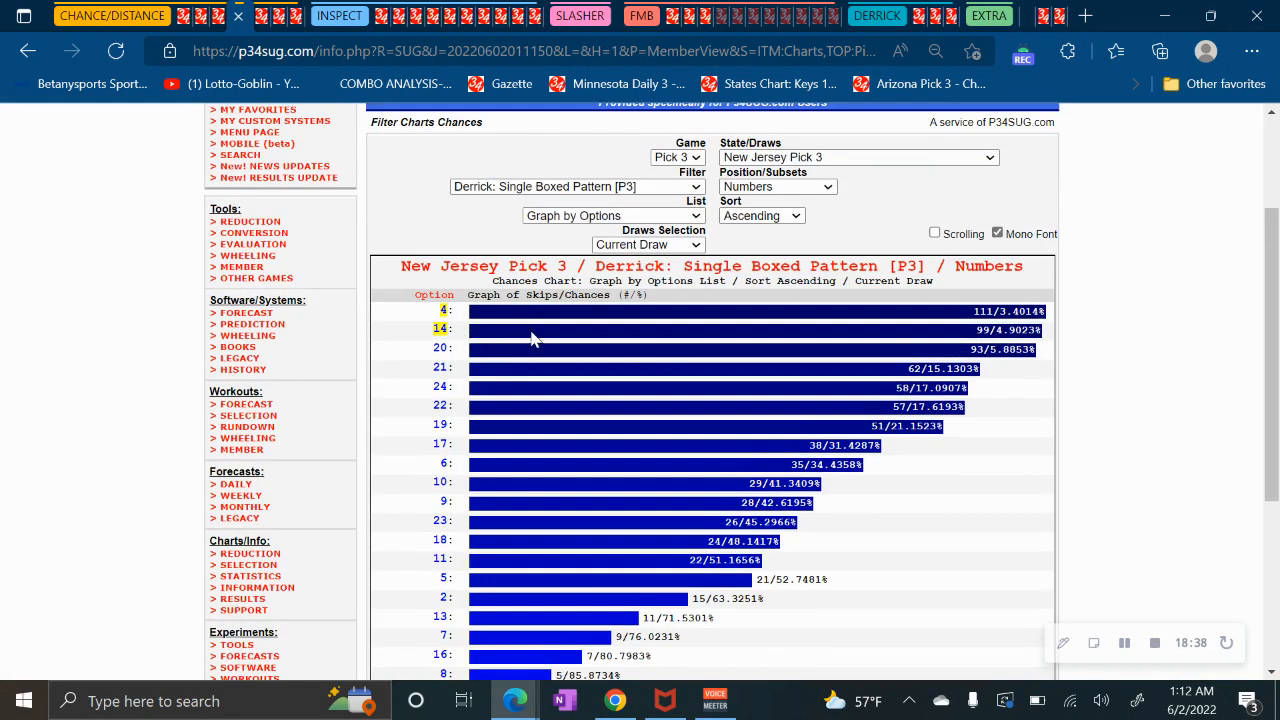
Bring up the Minnesota Daily 3 frequency chart for Single Boxed Pattern [P3] and examine the most recent draws by option.
{"action": "left_click", "coordinate": [293, 20]}
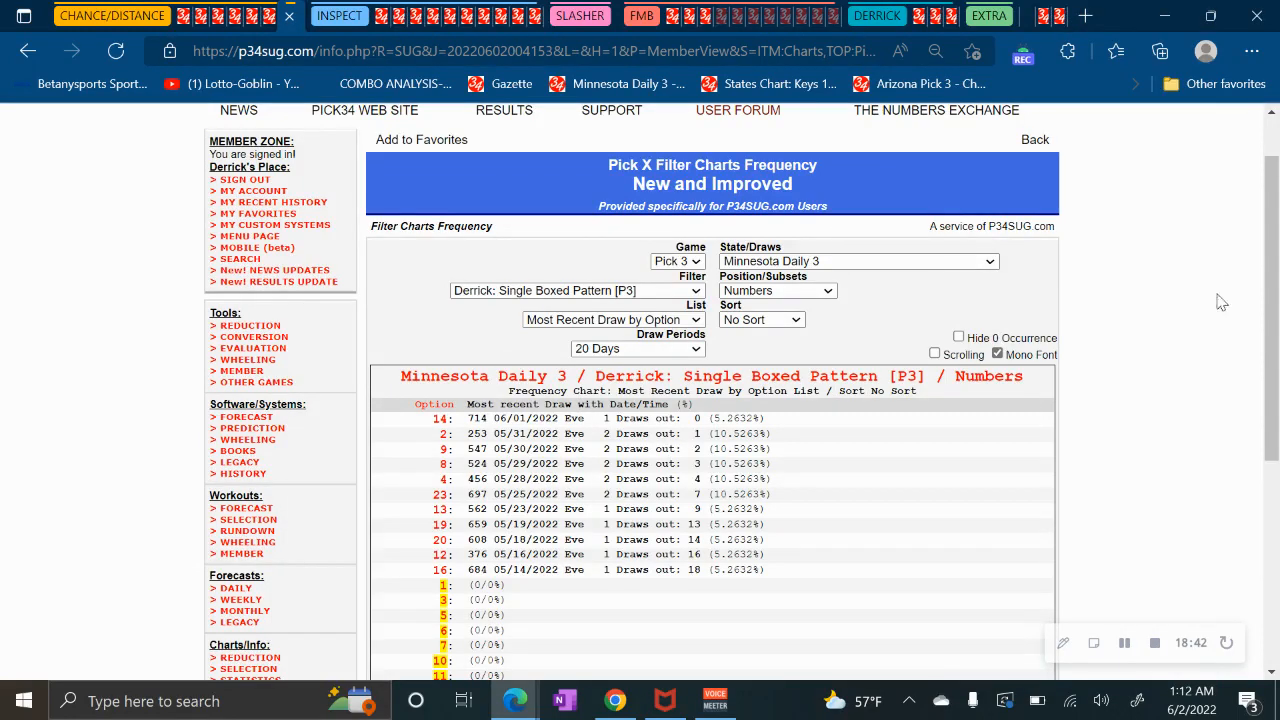
{"action": "left_click_drag", "start_coordinate": [1275, 272], "coordinate": [1273, 434]}
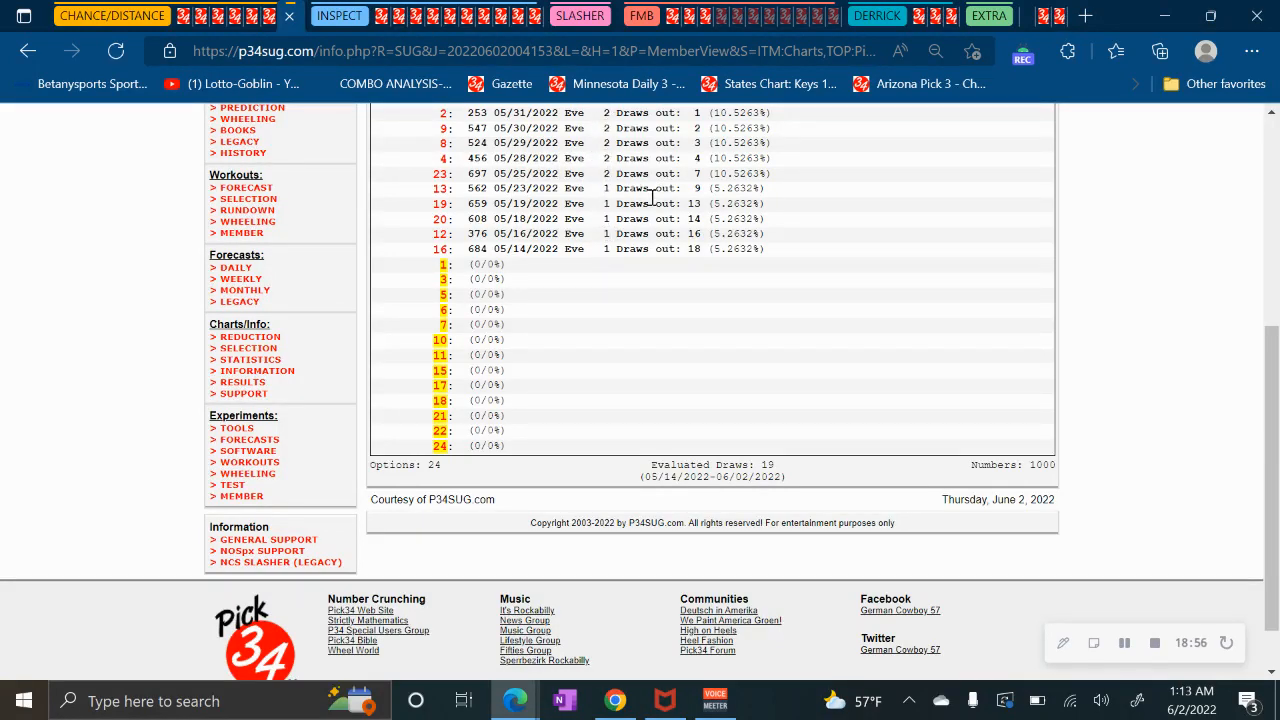
{"action": "scroll", "coordinate": [651, 196], "scroll_direction": "up", "scroll_amount": 3}
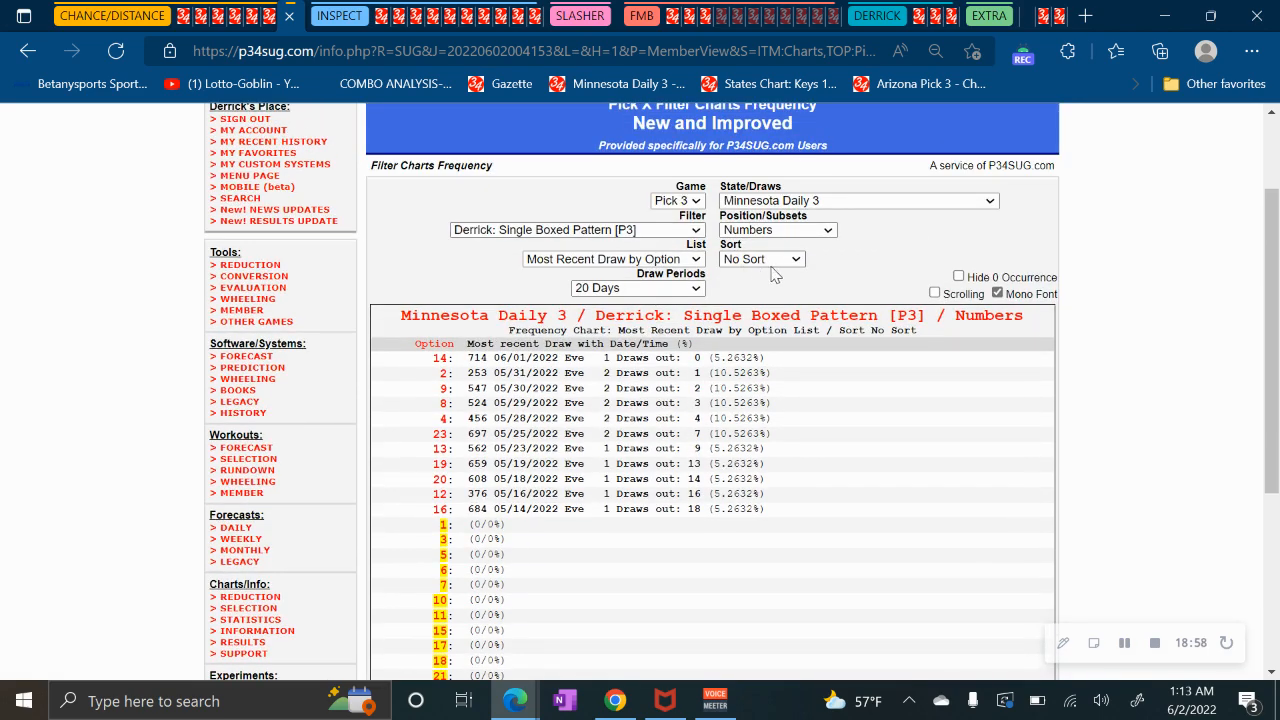
{"action": "scroll", "coordinate": [690, 355], "scroll_direction": "down", "scroll_amount": 2}
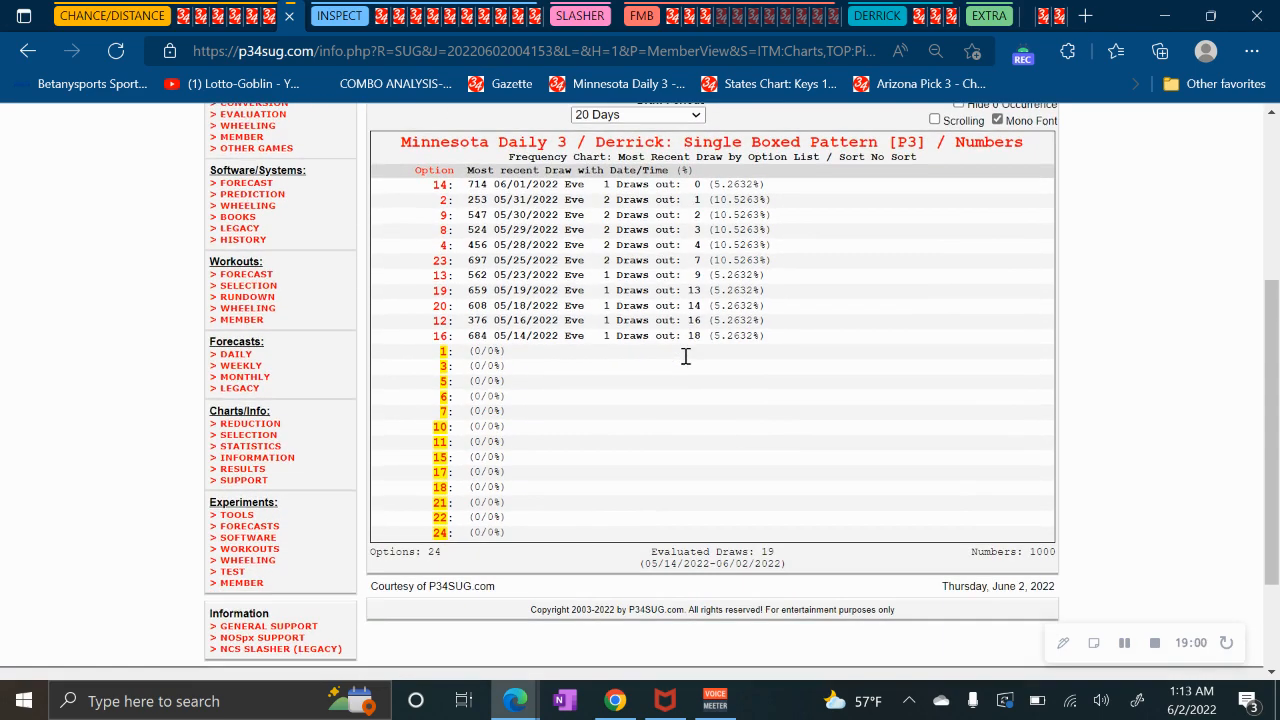
{"action": "scroll", "coordinate": [686, 357], "scroll_direction": "down", "scroll_amount": 1}
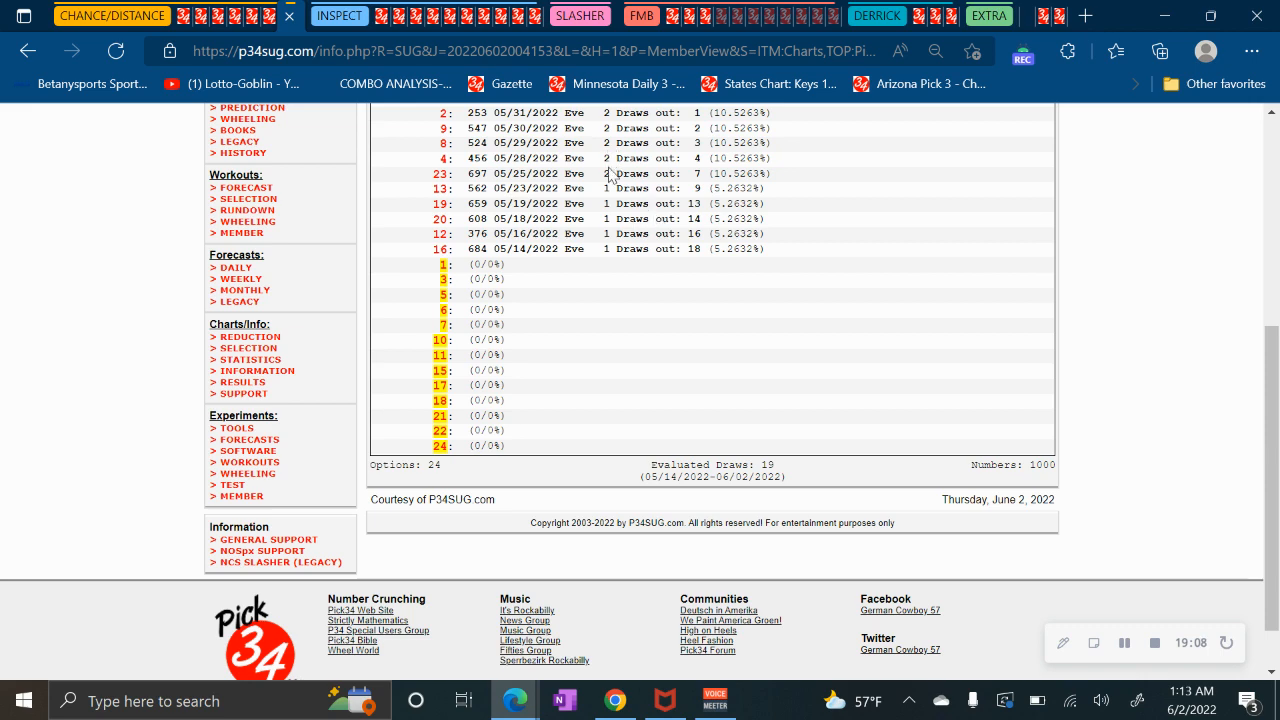
{"action": "scroll", "coordinate": [612, 162], "scroll_direction": "up", "scroll_amount": 1}
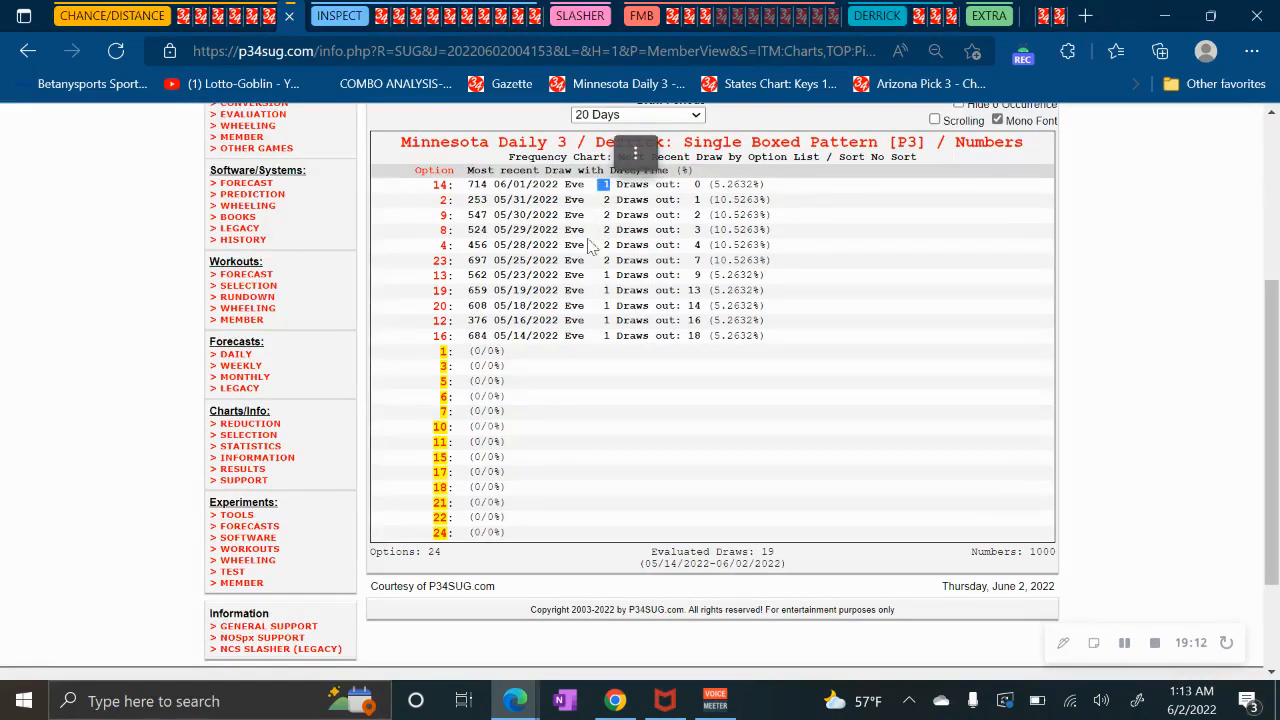
Highlight option 14 in the Minnesota frequency list, plus the middle digit of its draw 714.
{"action": "double_click", "coordinate": [441, 184]}
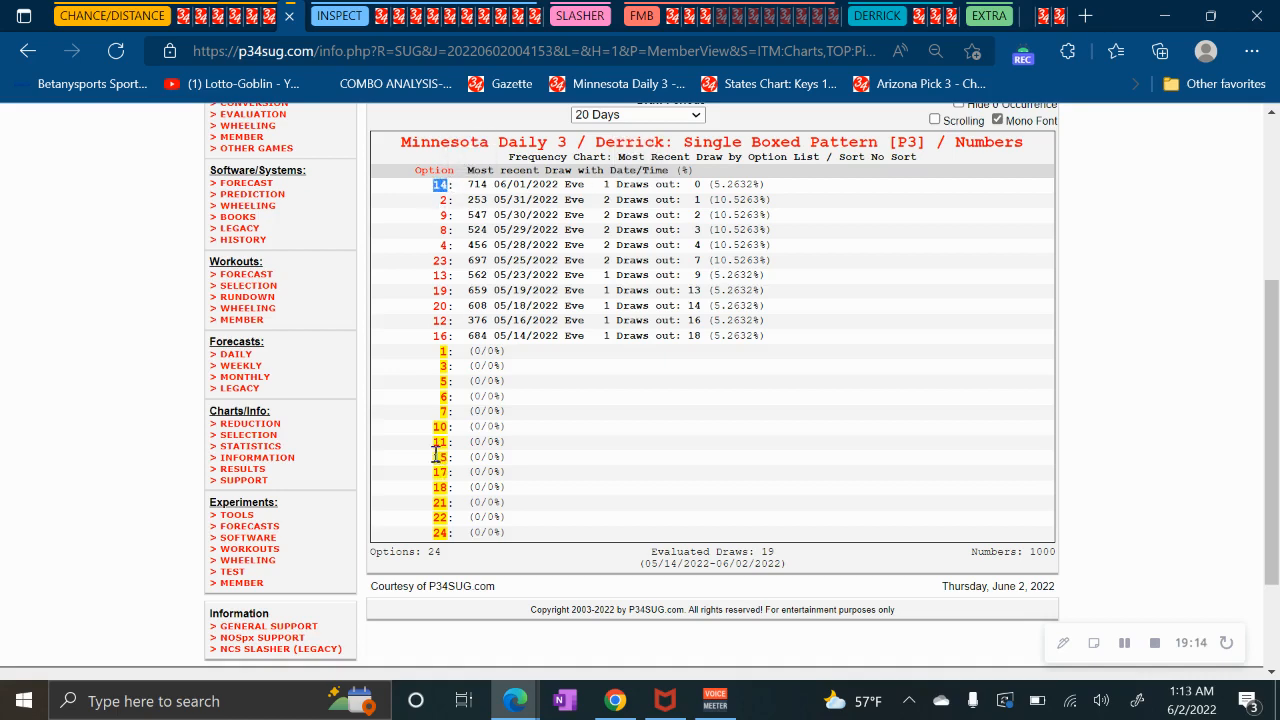
{"action": "scroll", "coordinate": [531, 419], "scroll_direction": "up", "scroll_amount": 1}
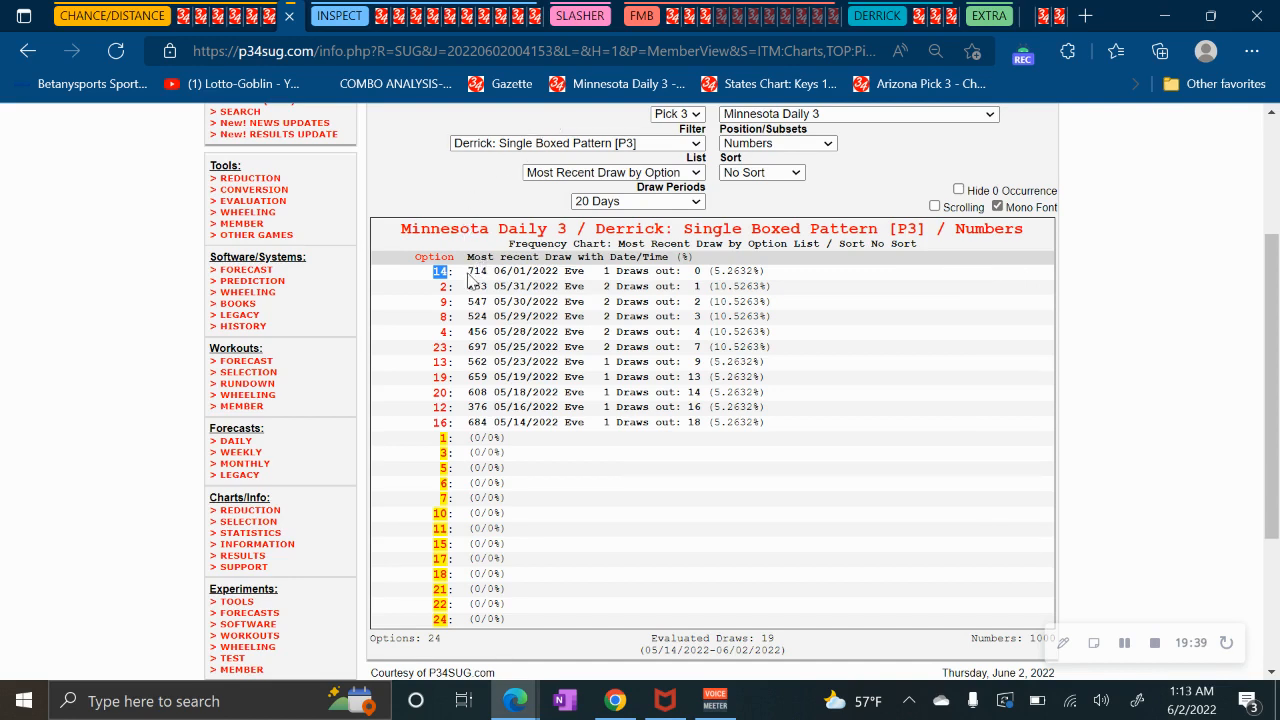
{"action": "left_click_drag", "start_coordinate": [474, 272], "coordinate": [481, 276]}
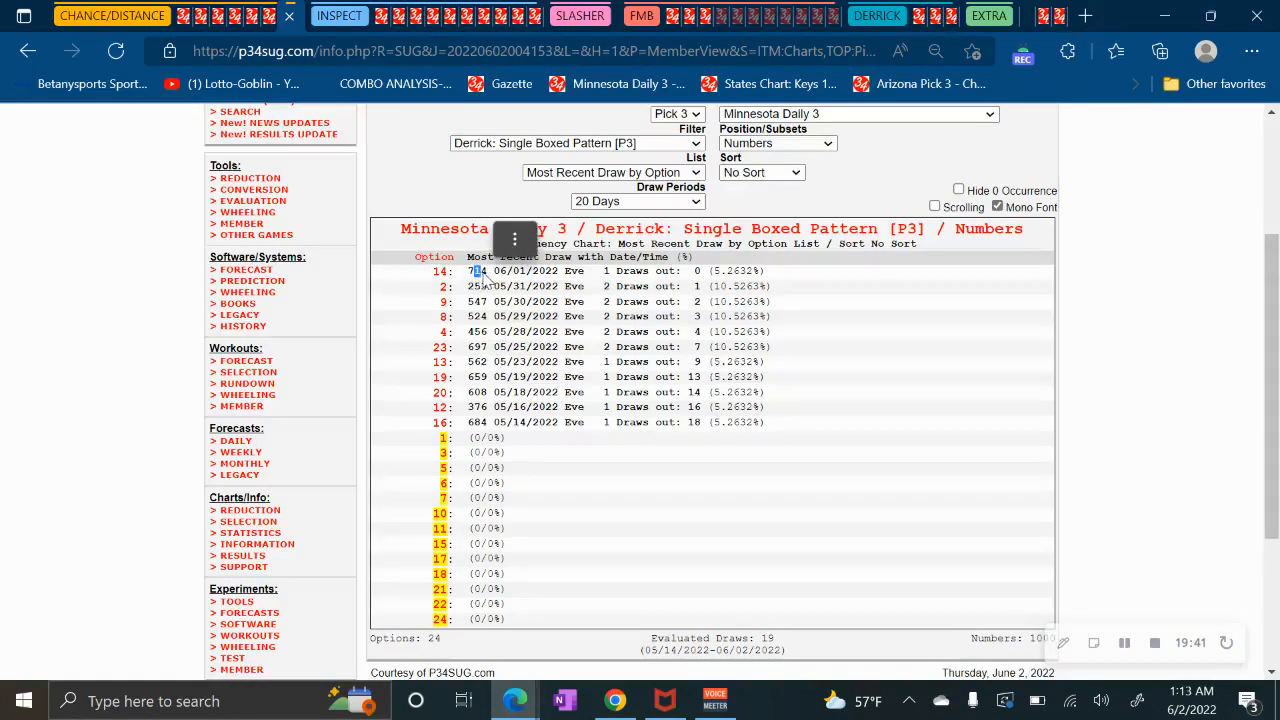
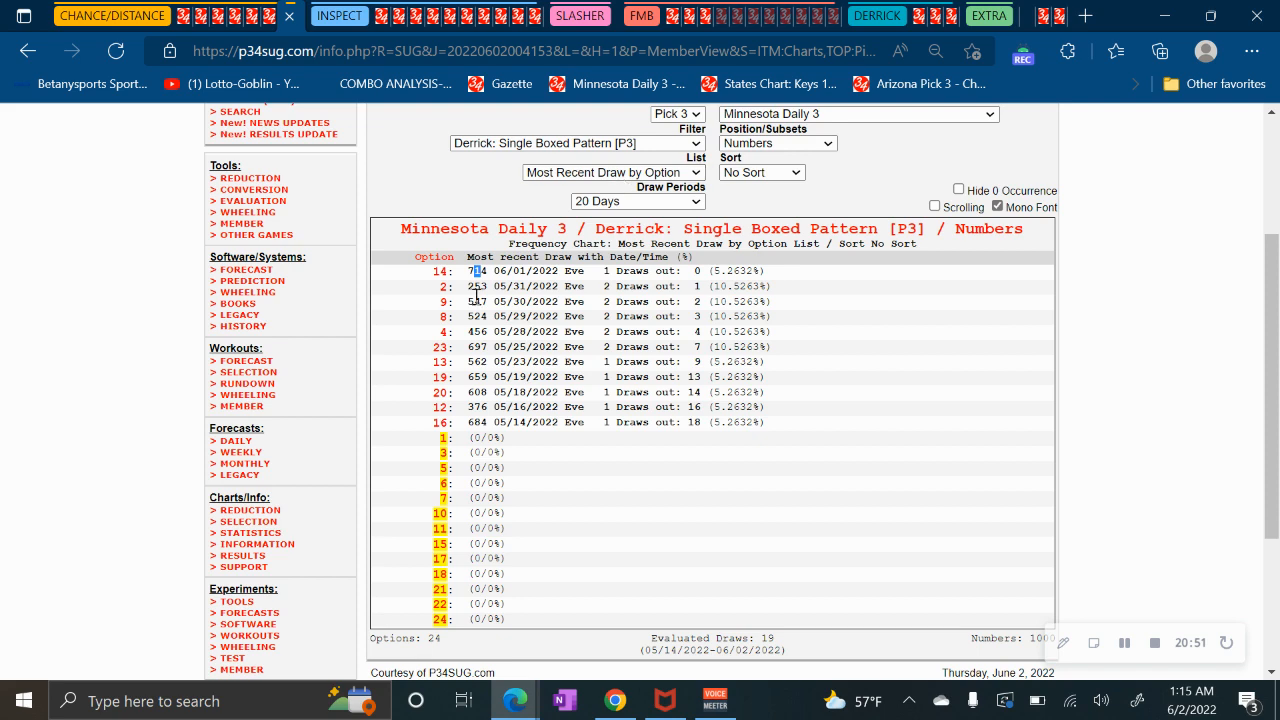
{"action": "left_click", "coordinate": [430, 318]}
Set the Minnesota Daily 3 frequency chart's filter to Straight and its position subset to Pair AB.
{"action": "scroll", "coordinate": [780, 285], "scroll_direction": "up", "scroll_amount": 1}
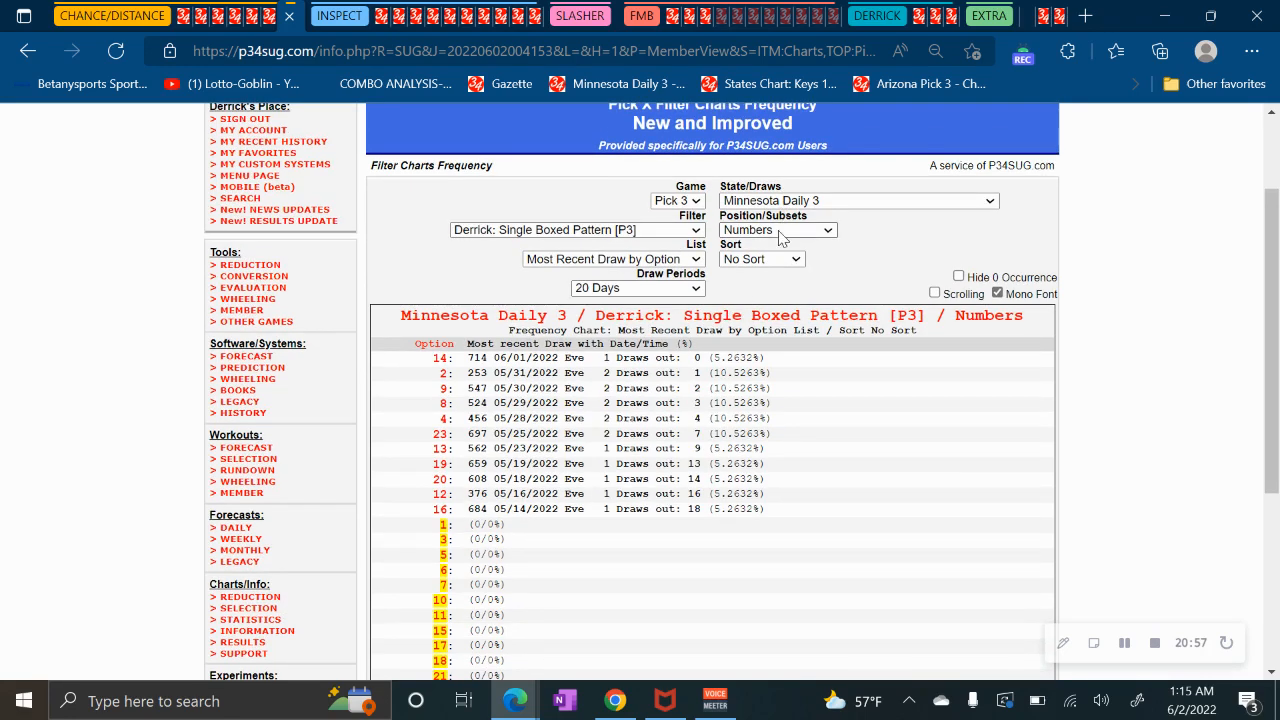
{"action": "left_click", "coordinate": [630, 232]}
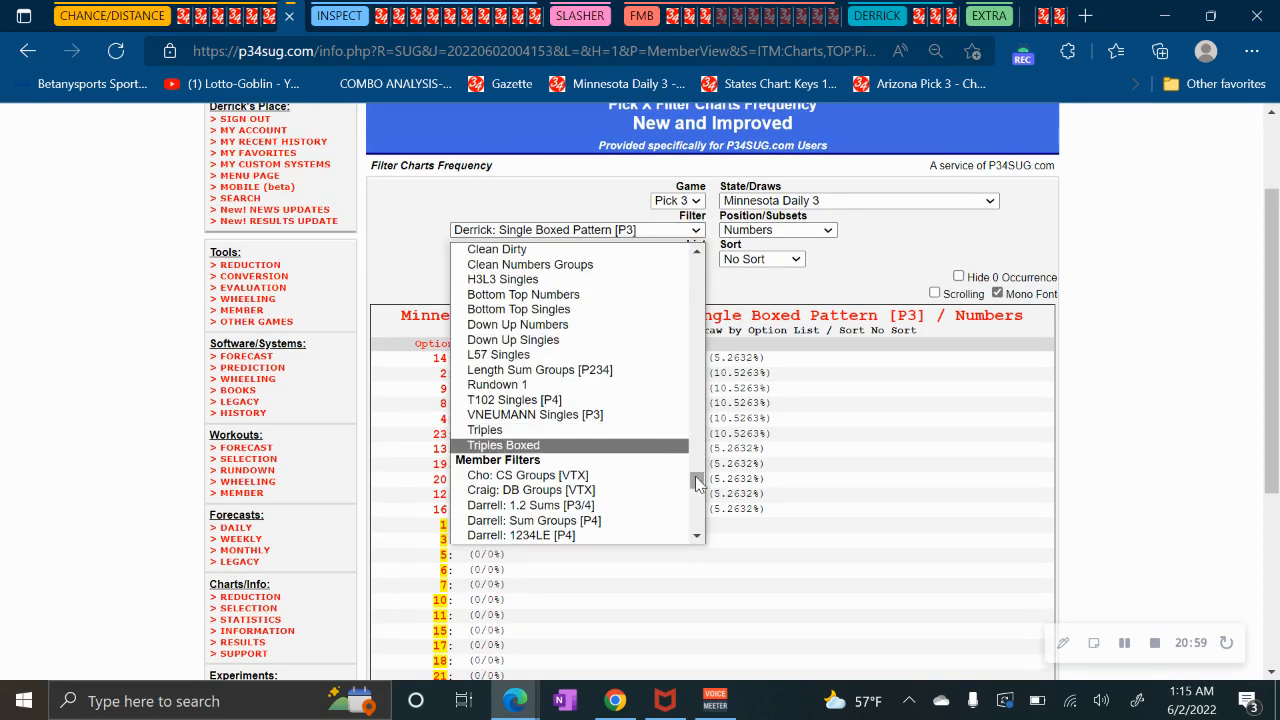
{"action": "left_click_drag", "start_coordinate": [694, 483], "coordinate": [688, 260]}
{"action": "left_click", "coordinate": [535, 250]}
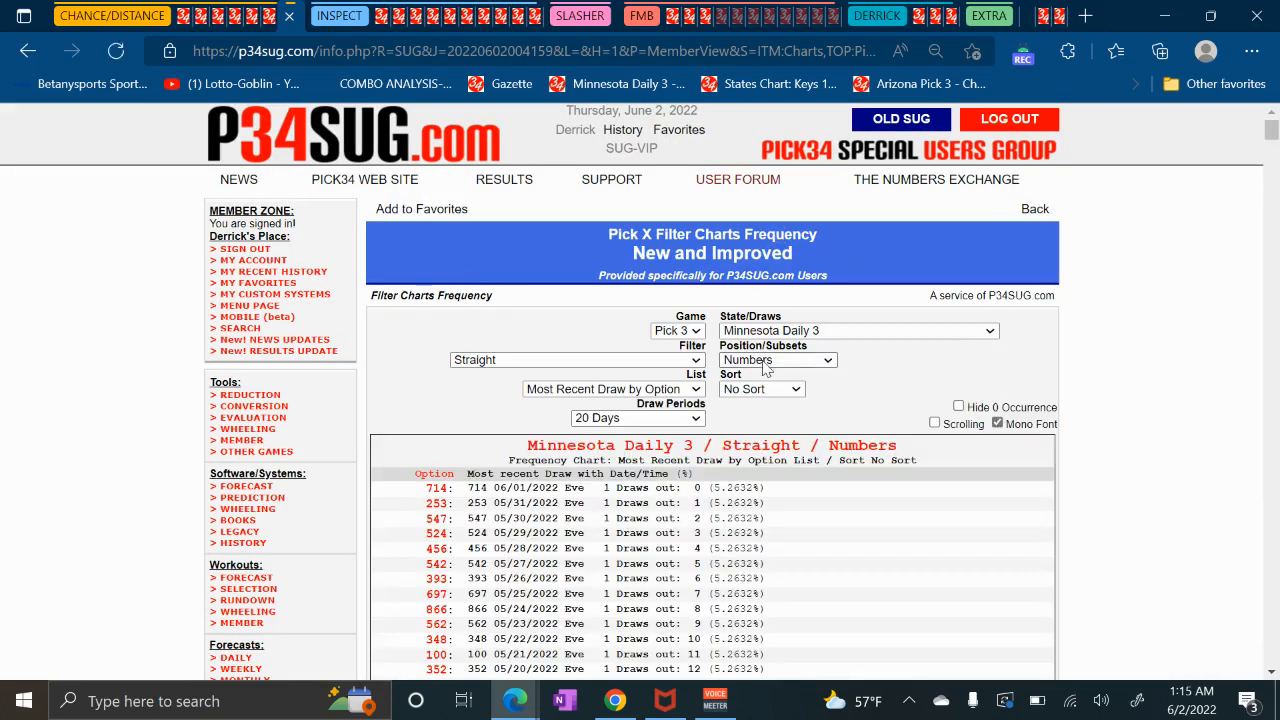
{"action": "left_click", "coordinate": [772, 360]}
{"action": "scroll", "coordinate": [762, 500], "scroll_direction": "down", "scroll_amount": 2}
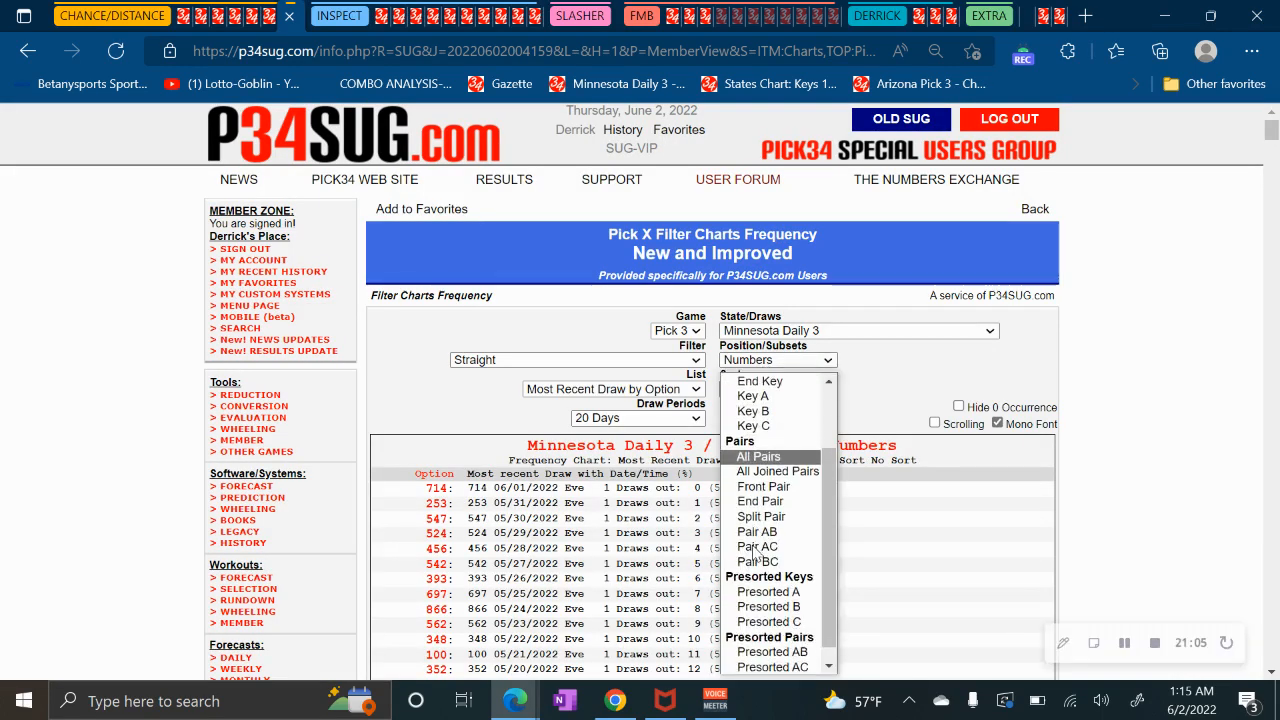
{"action": "left_click", "coordinate": [762, 530]}
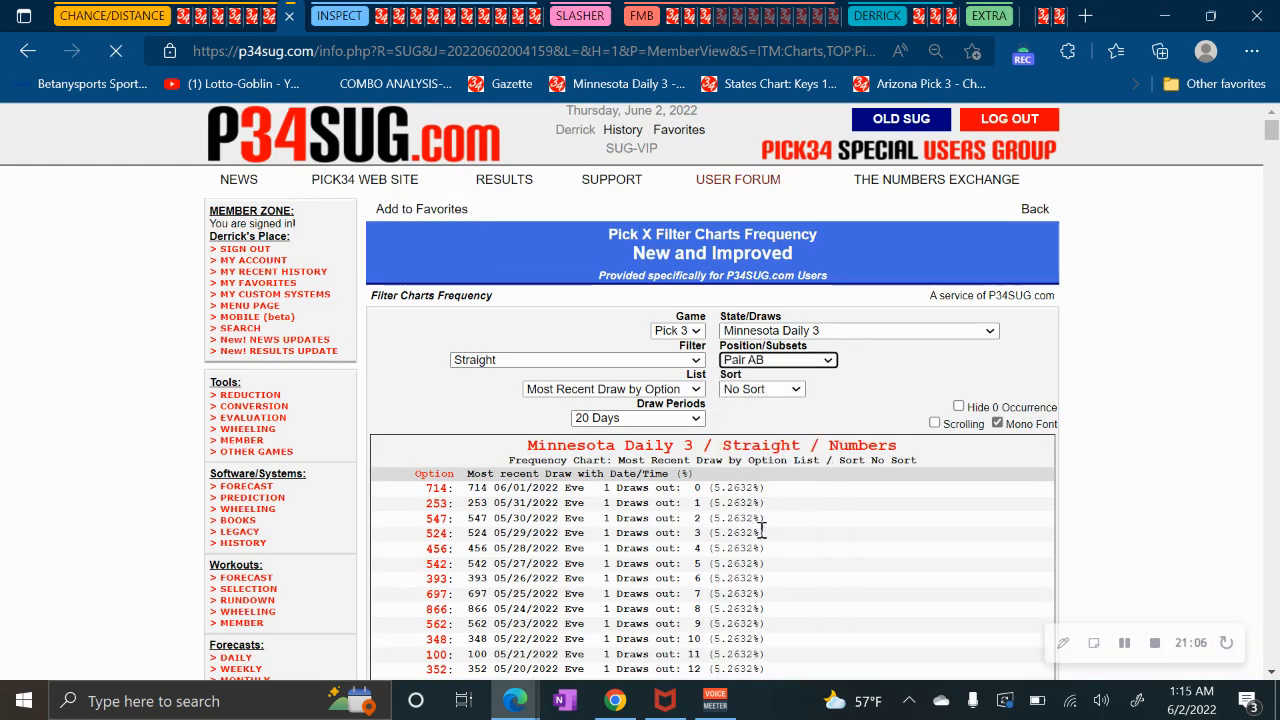
Set the Minnesota Pair AB frequency chart's draw period to 90 Days.
{"action": "left_click", "coordinate": [616, 419]}
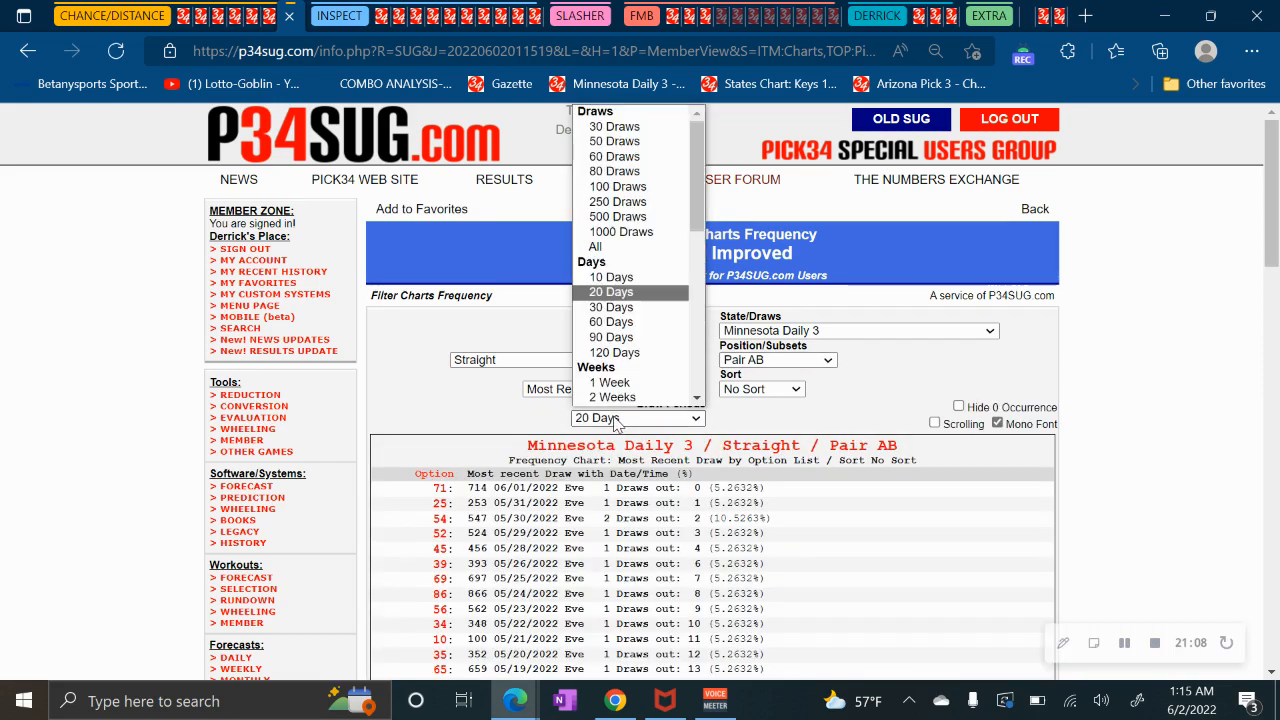
{"action": "left_click", "coordinate": [635, 337]}
{"action": "scroll", "coordinate": [700, 360], "scroll_direction": "down", "scroll_amount": 3}
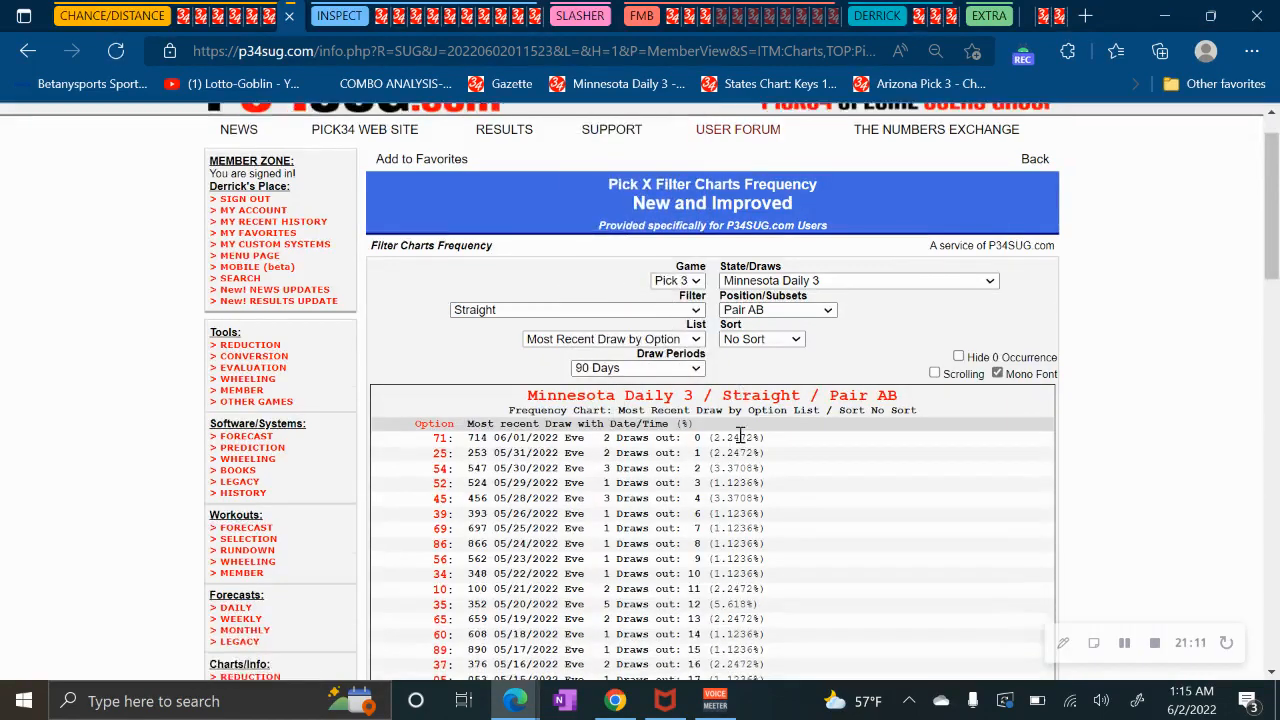
{"action": "scroll", "coordinate": [735, 335], "scroll_direction": "up", "scroll_amount": 1}
{"action": "scroll", "coordinate": [735, 335], "scroll_direction": "up", "scroll_amount": 1}
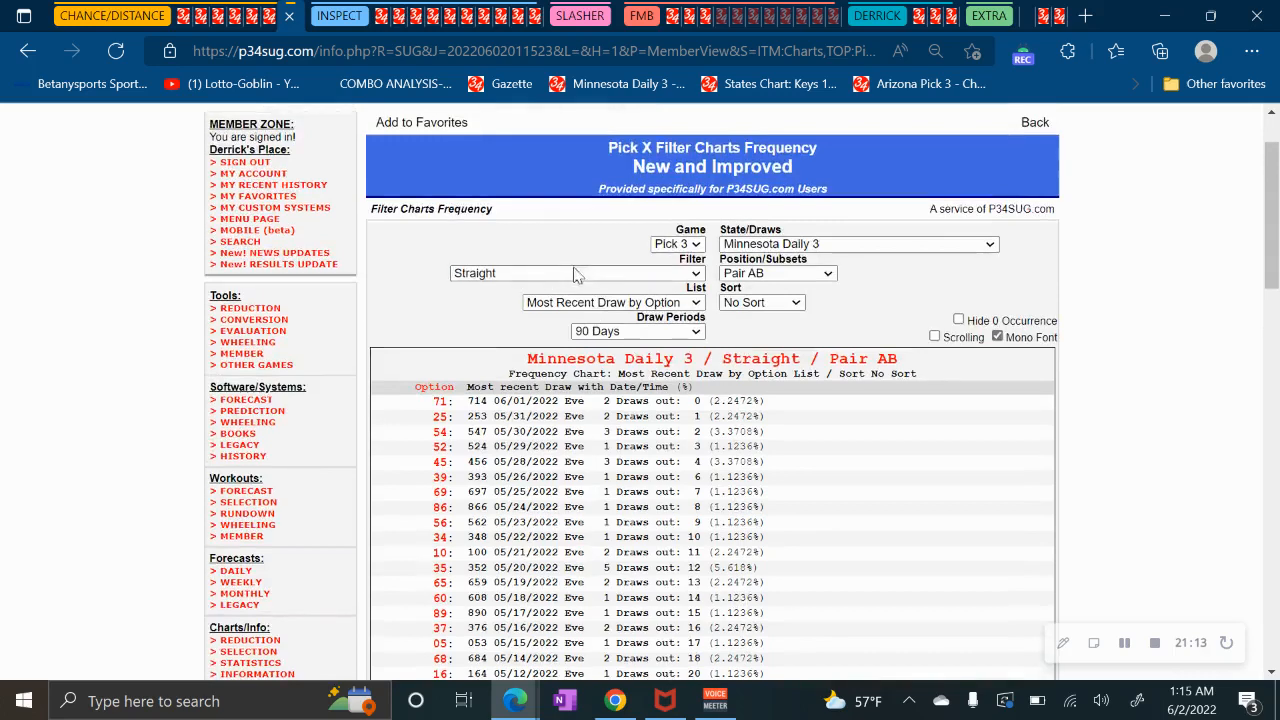
Examine the 90-day Pair AB list for how often each pair hit and which pairs have no occurrences.
{"action": "scroll", "coordinate": [741, 296], "scroll_direction": "down", "scroll_amount": 1}
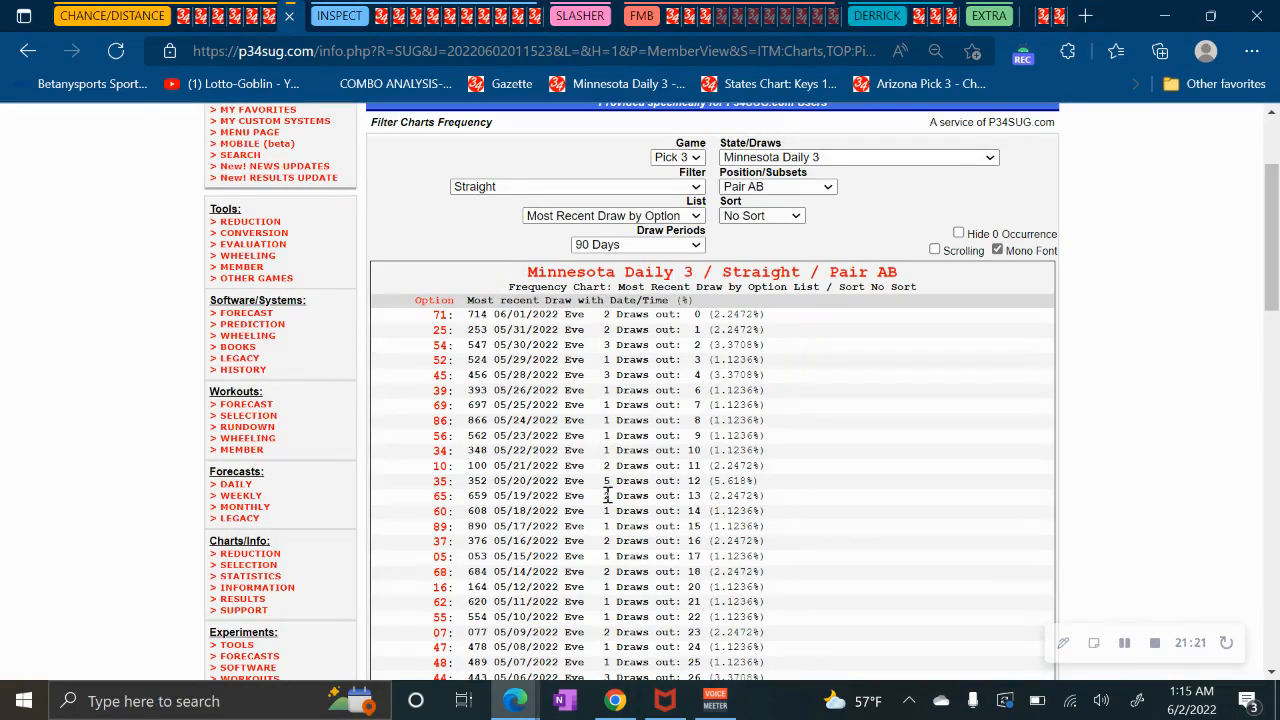
{"action": "scroll", "coordinate": [607, 540], "scroll_direction": "down", "scroll_amount": 4}
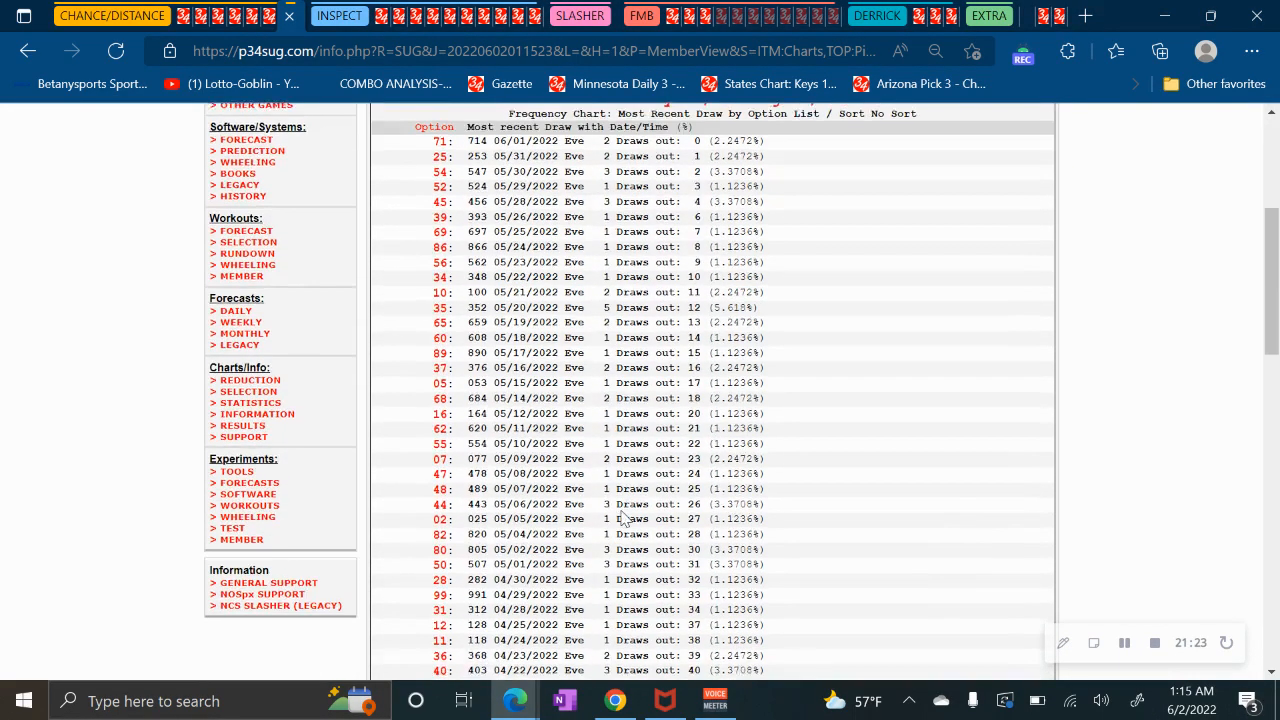
{"action": "scroll", "coordinate": [622, 512], "scroll_direction": "up", "scroll_amount": 5}
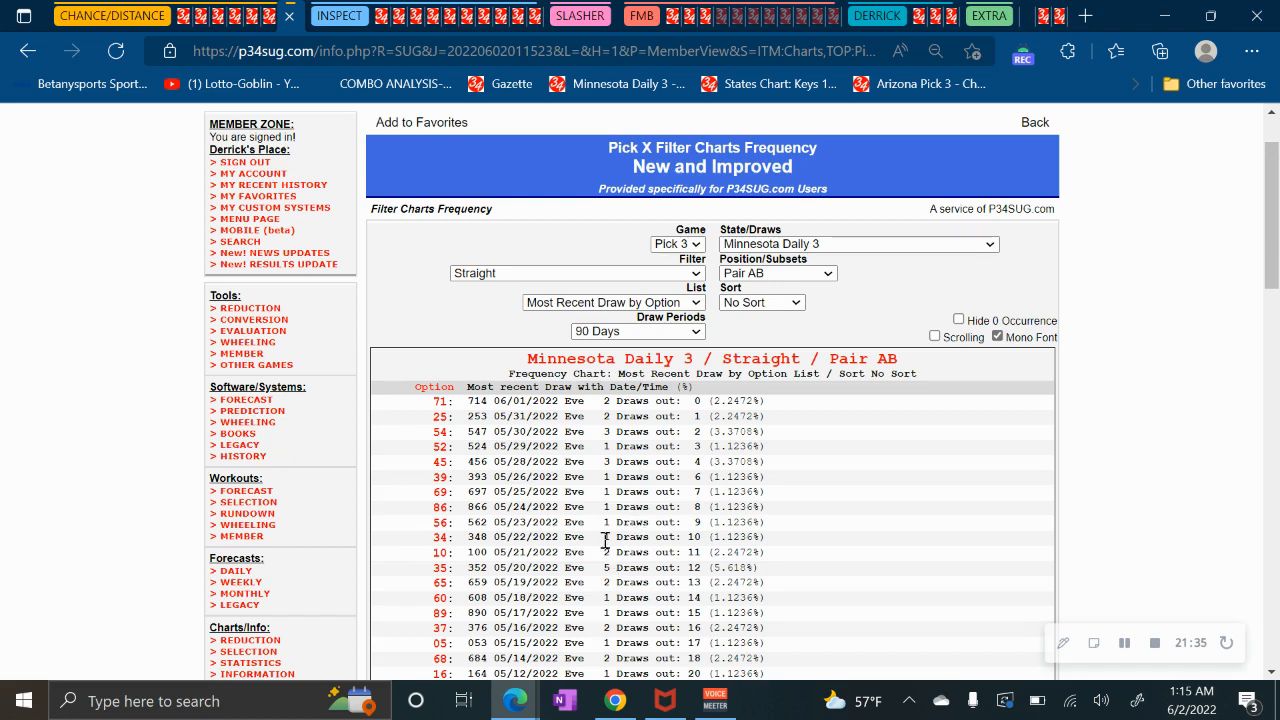
{"action": "scroll", "coordinate": [605, 545], "scroll_direction": "down", "scroll_amount": 3}
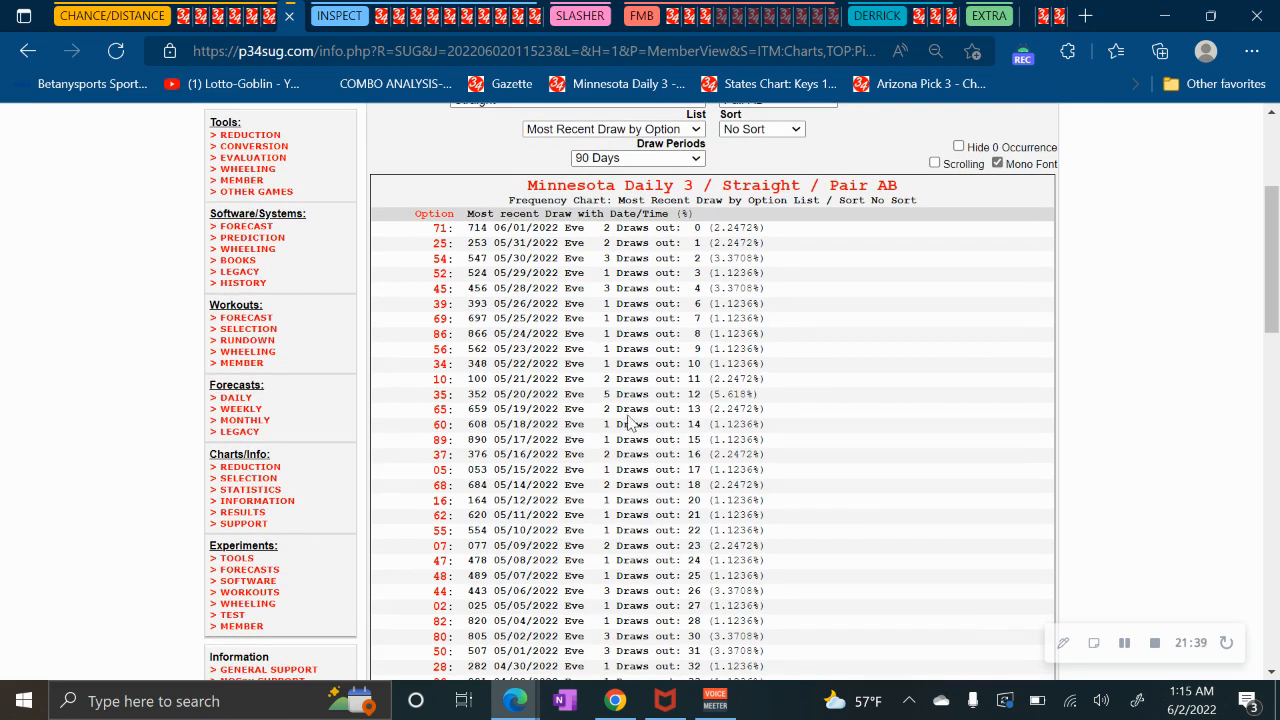
{"action": "scroll", "coordinate": [628, 409], "scroll_direction": "down", "scroll_amount": 7}
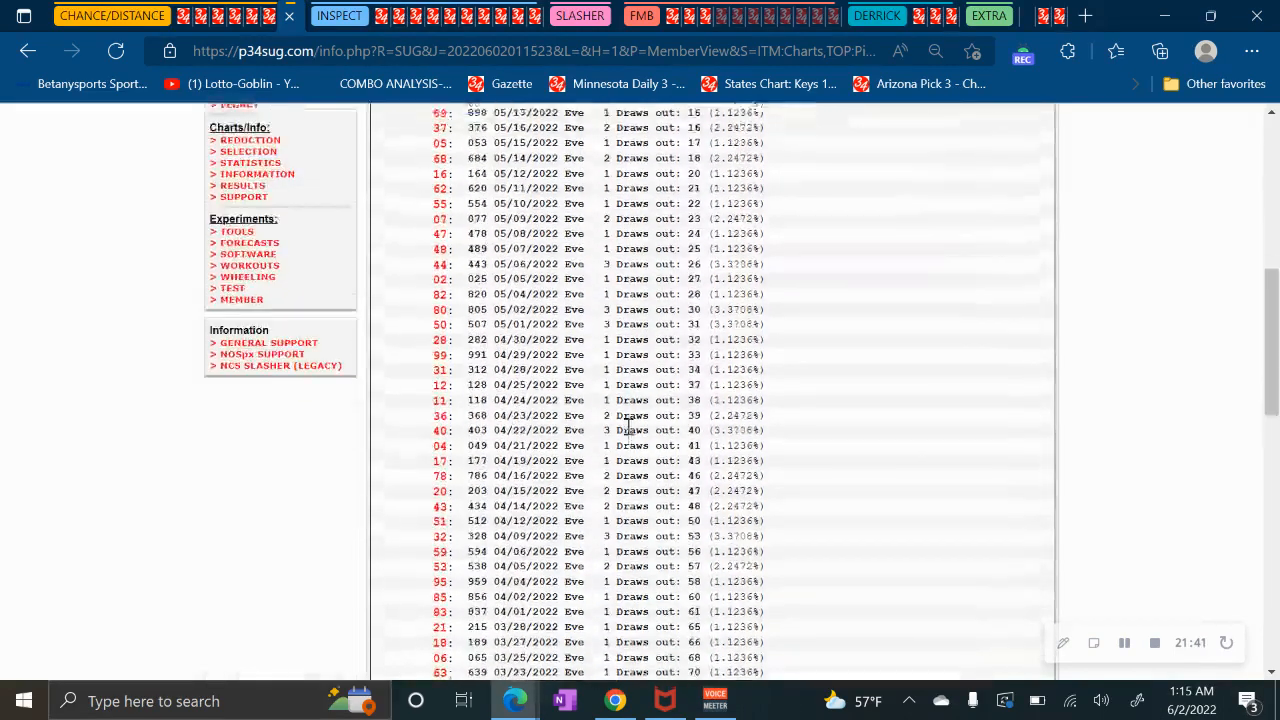
{"action": "scroll", "coordinate": [628, 428], "scroll_direction": "down", "scroll_amount": 2}
{"action": "scroll", "coordinate": [631, 449], "scroll_direction": "down", "scroll_amount": 6}
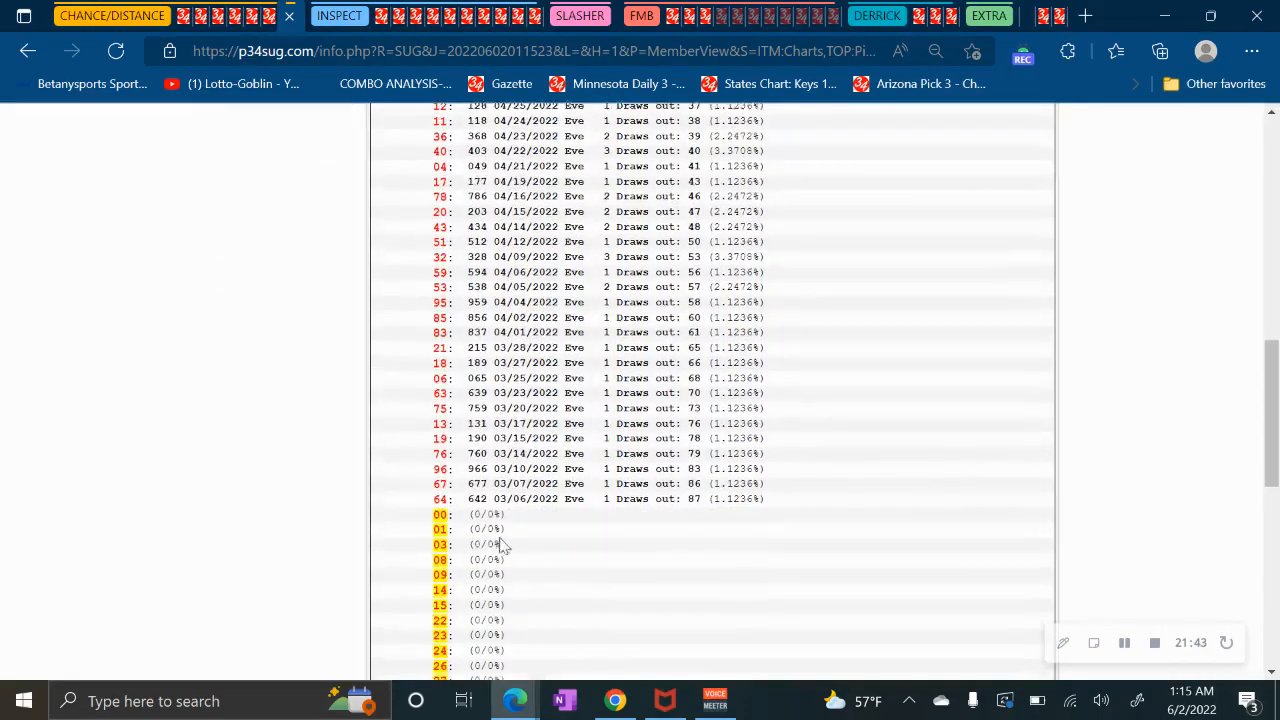
Examine the zero-occurrence pairs from 00 through 98 at the end of the 90-day Pair AB list.
{"action": "scroll", "coordinate": [470, 422], "scroll_direction": "down", "scroll_amount": 3}
{"action": "scroll", "coordinate": [471, 428], "scroll_direction": "up", "scroll_amount": 3}
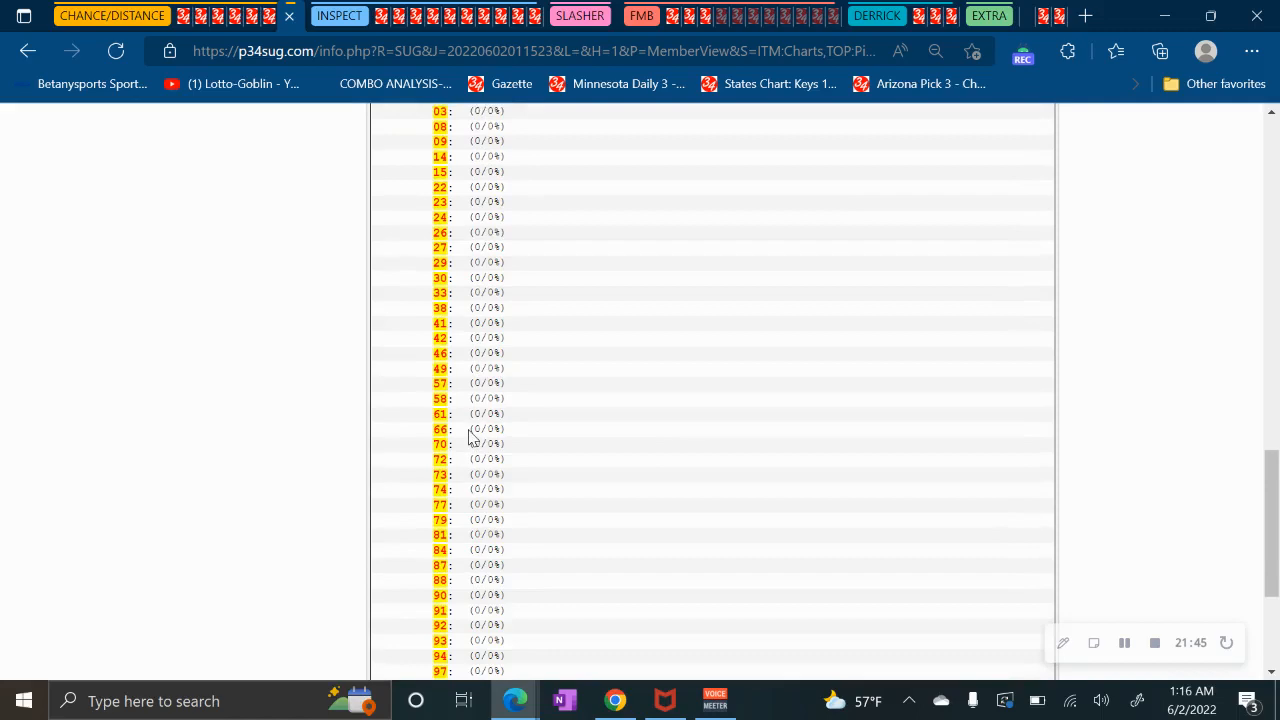
{"action": "scroll", "coordinate": [466, 405], "scroll_direction": "down", "scroll_amount": 4}
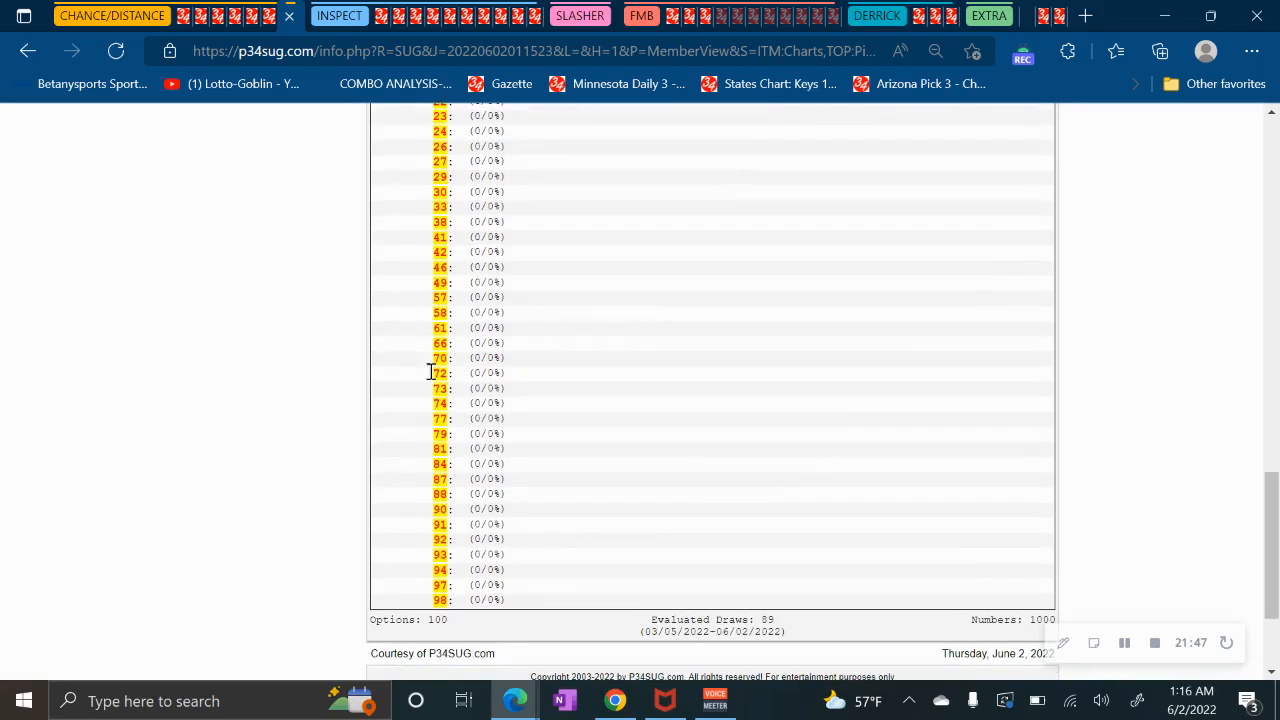
{"action": "scroll", "coordinate": [433, 470], "scroll_direction": "up", "scroll_amount": 3}
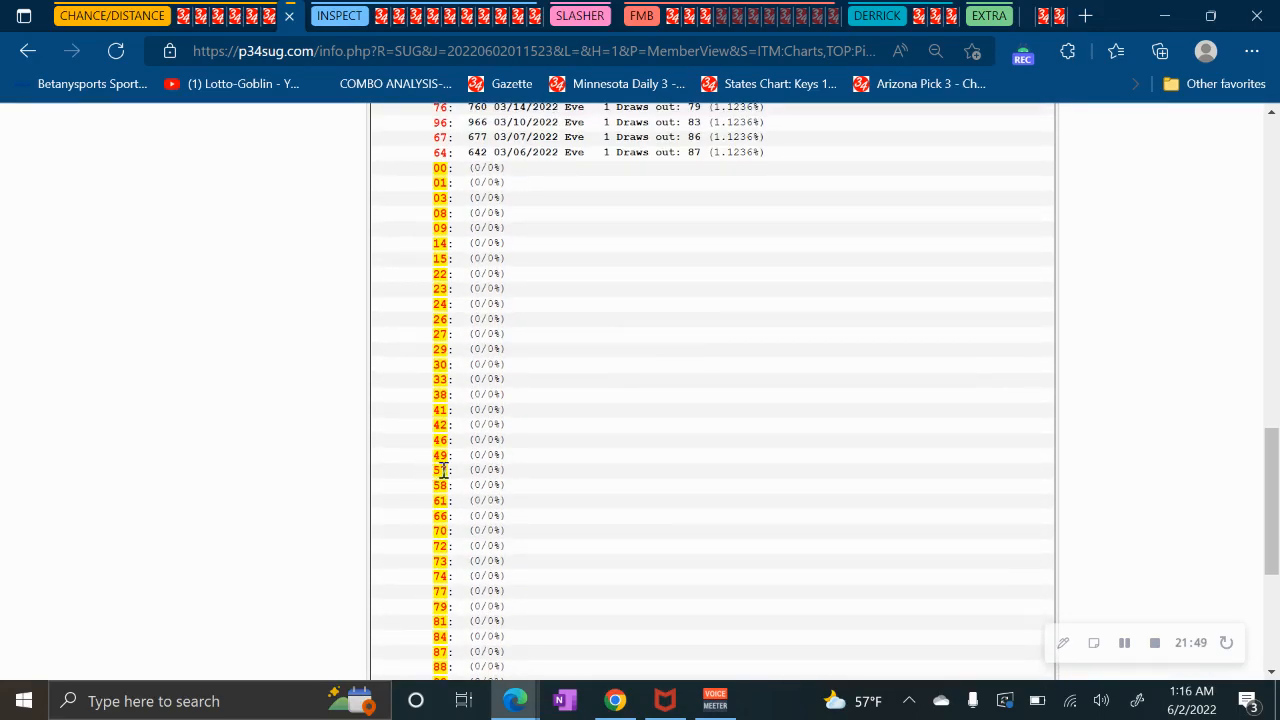
{"action": "scroll", "coordinate": [465, 478], "scroll_direction": "up", "scroll_amount": 2}
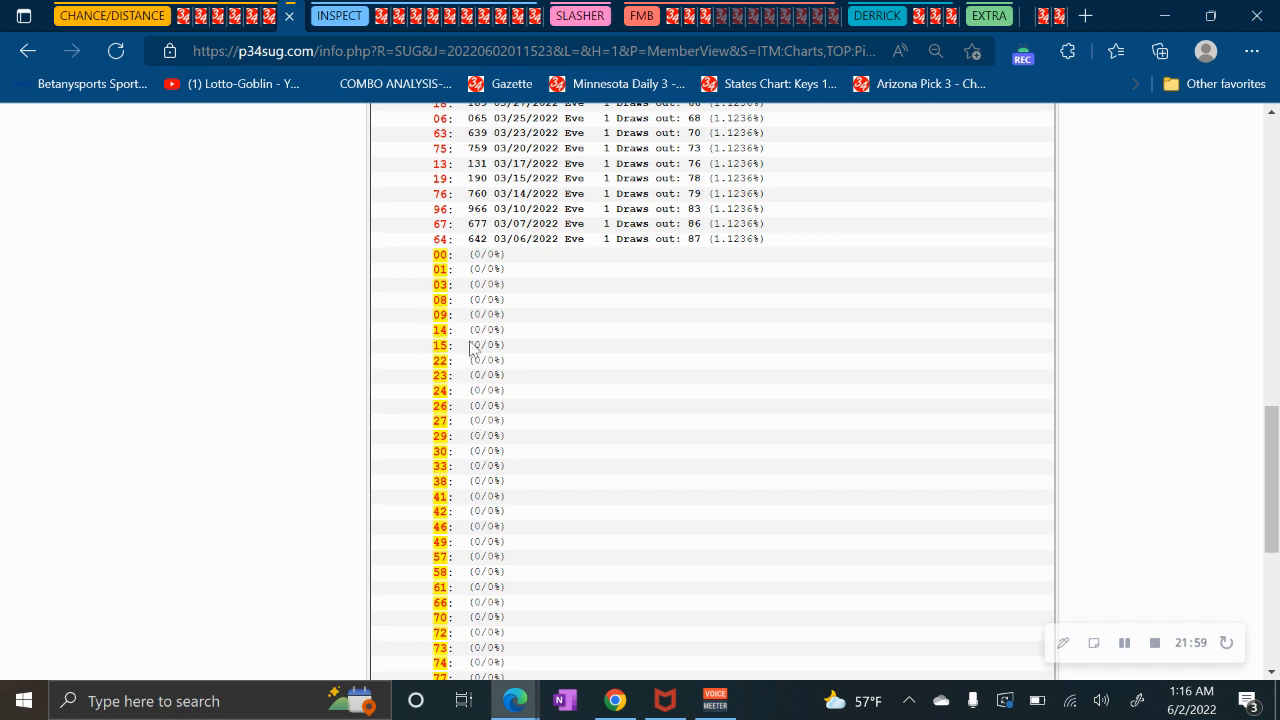
{"action": "scroll", "coordinate": [602, 399], "scroll_direction": "down", "scroll_amount": 1}
{"action": "scroll", "coordinate": [602, 399], "scroll_direction": "down", "scroll_amount": 1}
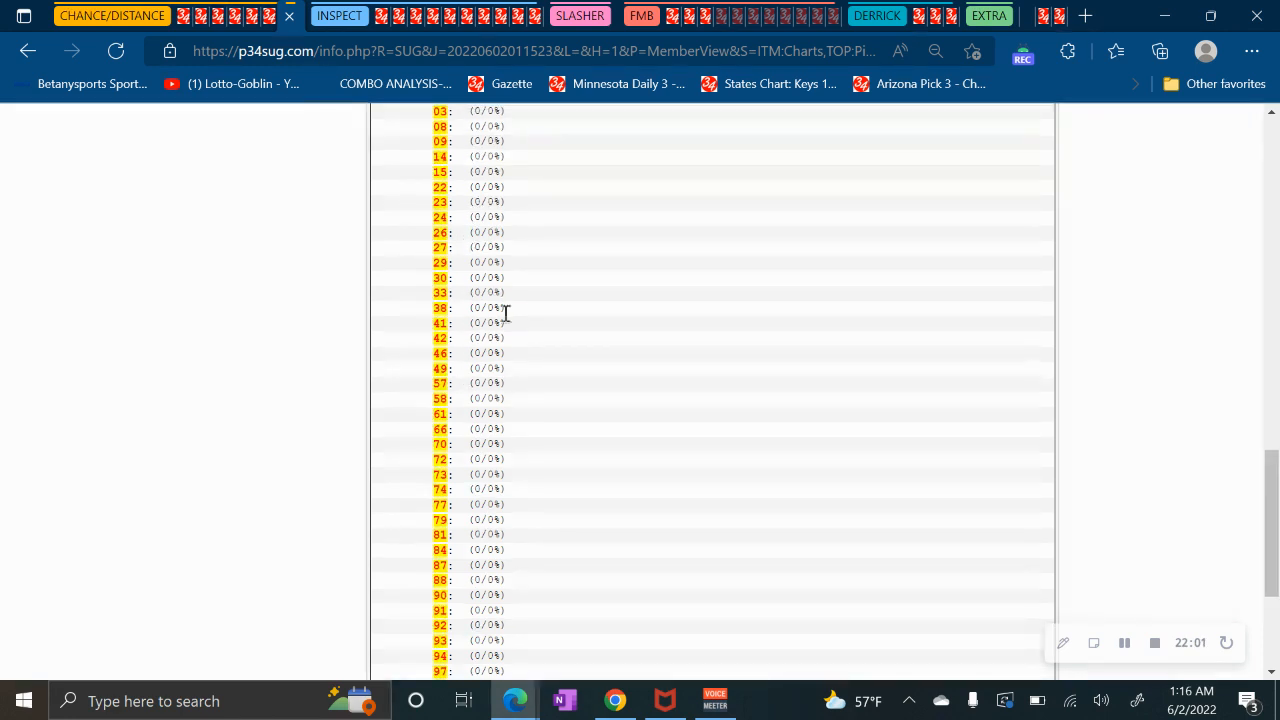
{"action": "scroll", "coordinate": [509, 391], "scroll_direction": "down", "scroll_amount": 3}
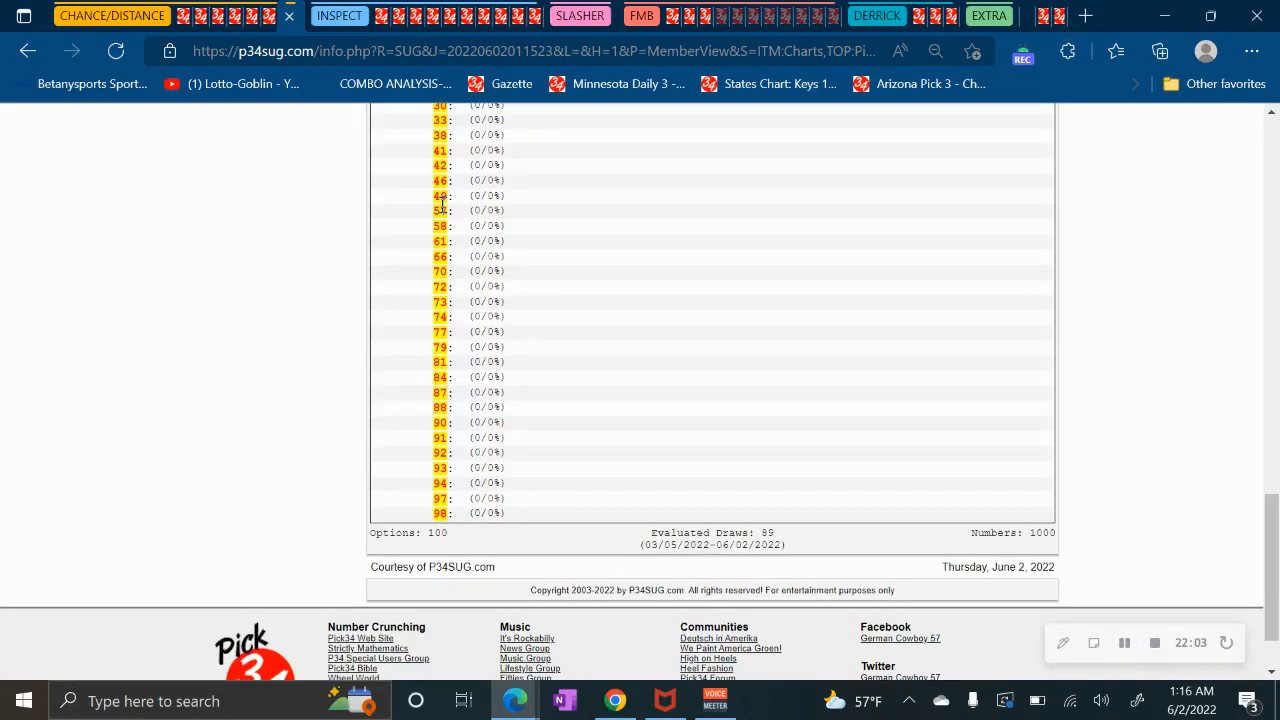
{"action": "scroll", "coordinate": [457, 367], "scroll_direction": "up", "scroll_amount": 1}
{"action": "scroll", "coordinate": [457, 367], "scroll_direction": "up", "scroll_amount": 2}
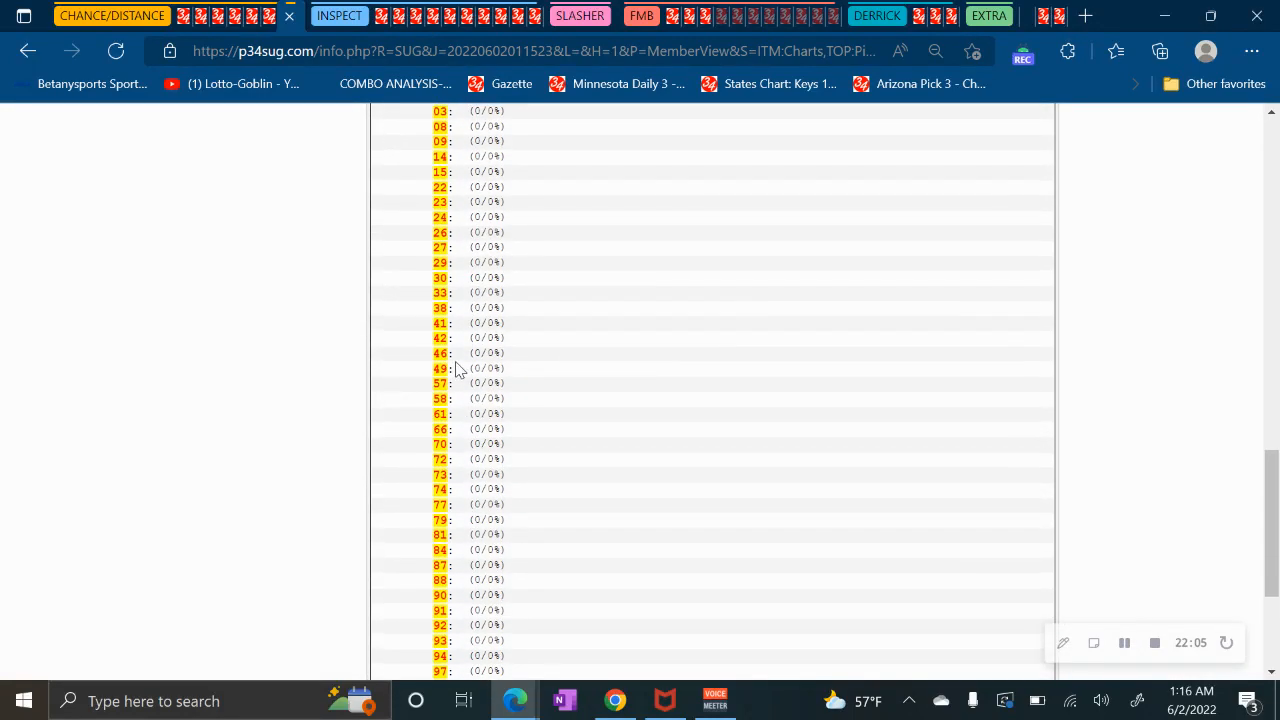
{"action": "scroll", "coordinate": [457, 368], "scroll_direction": "down", "scroll_amount": 3}
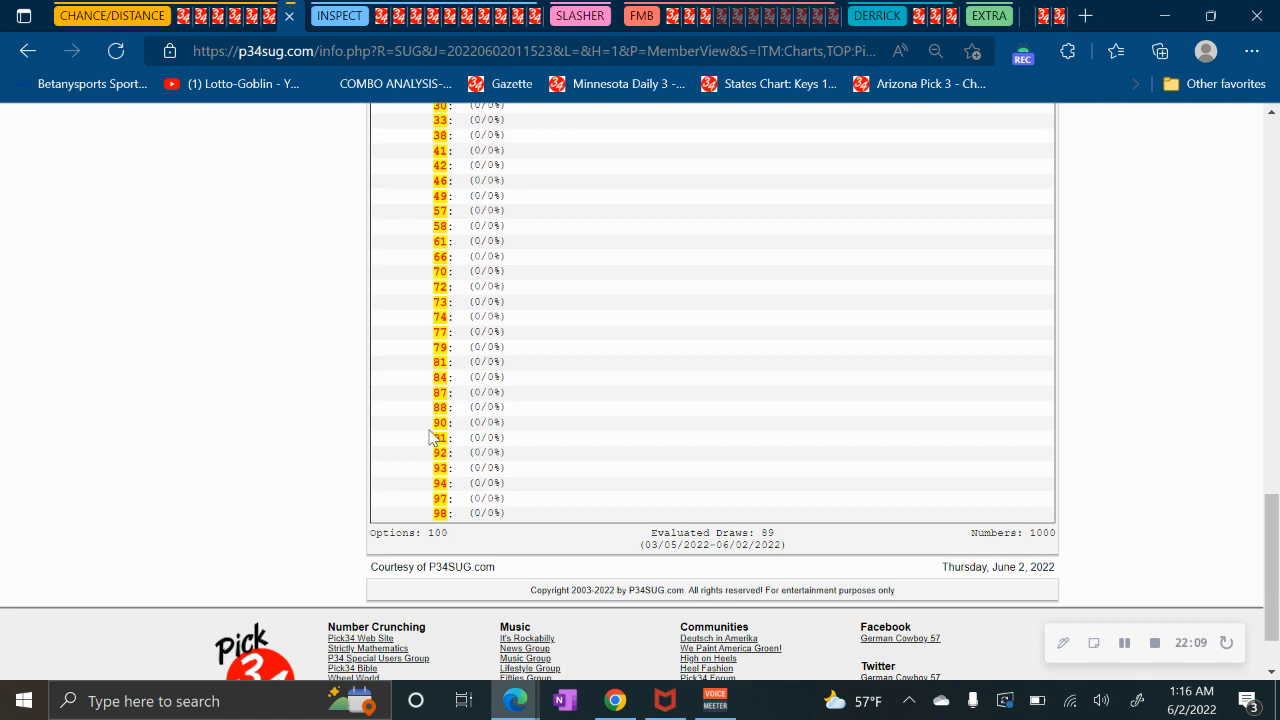
Highlight the zero-occurrence pairs 90 through 98 at the end of the list, then clear the selection.
{"action": "left_click_drag", "start_coordinate": [431, 418], "coordinate": [457, 517]}
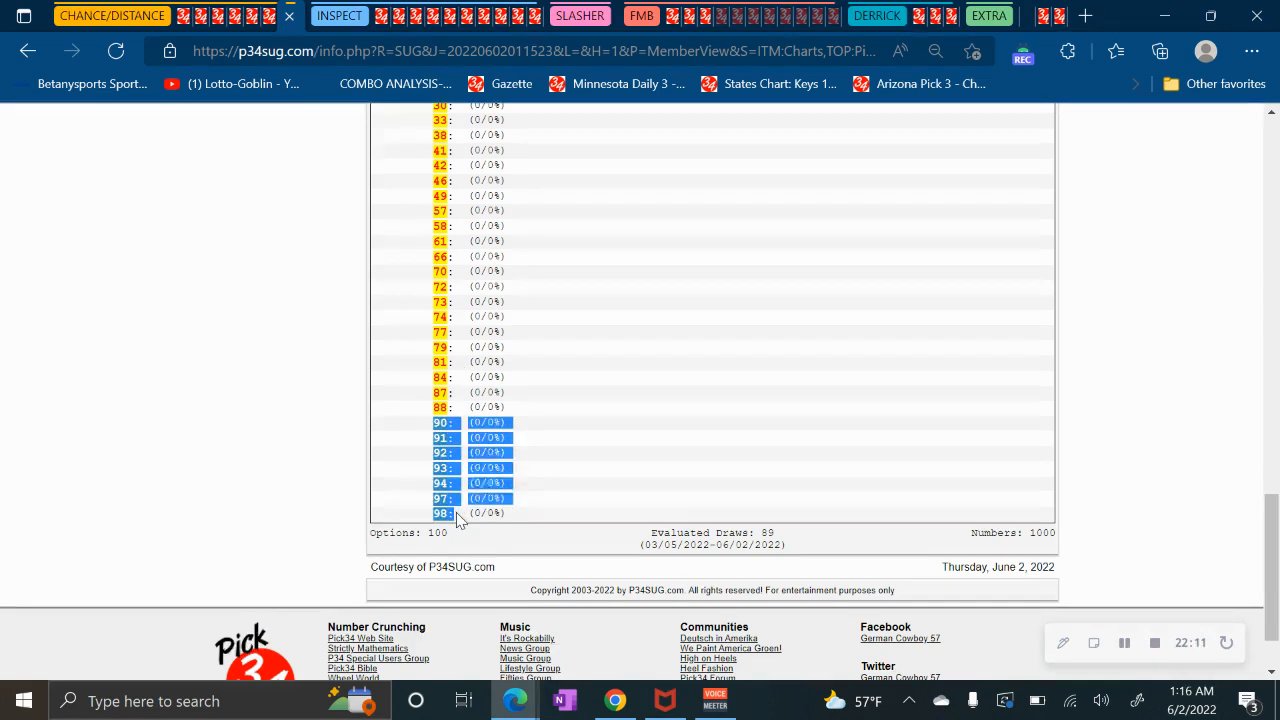
{"action": "mouse_move", "coordinate": [466, 478]}
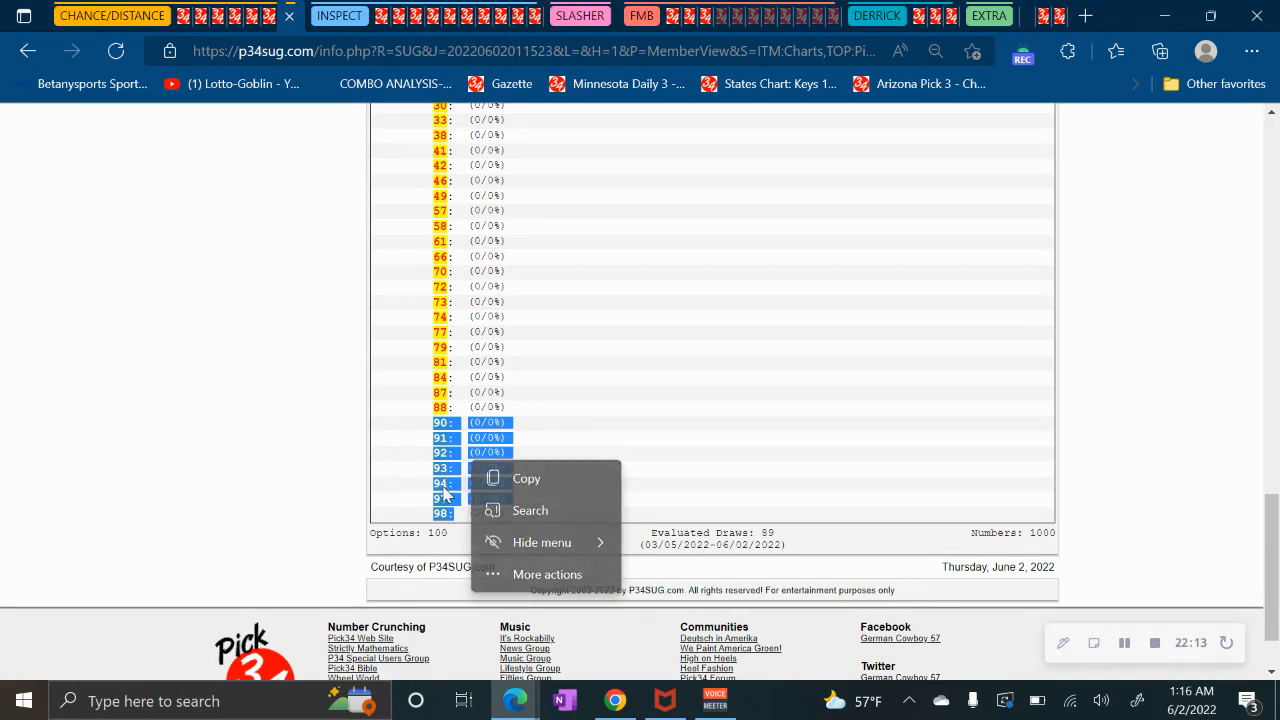
{"action": "left_click", "coordinate": [395, 450]}
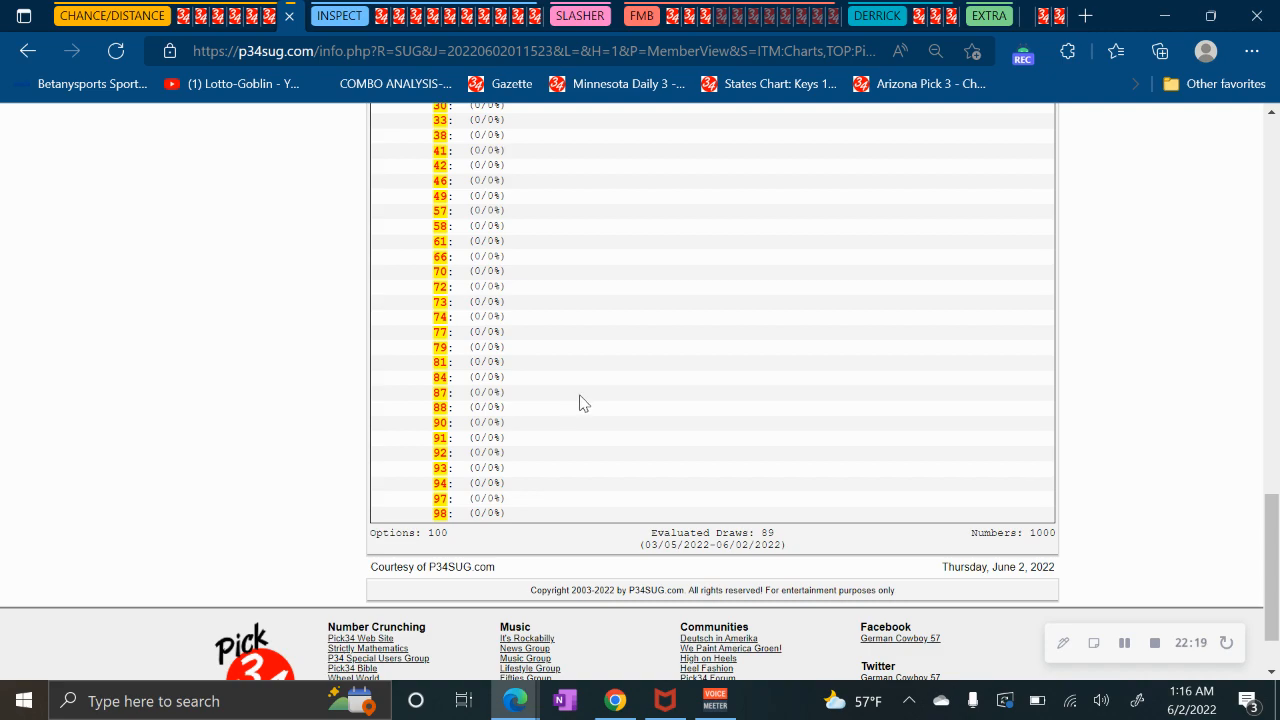
Open the DERRICK Project's Pattern Information Page and review its Single Boxed Pairs Patterns table.
{"action": "scroll", "coordinate": [578, 396], "scroll_direction": "up", "scroll_amount": 10}
{"action": "scroll", "coordinate": [465, 320], "scroll_direction": "up", "scroll_amount": 4}
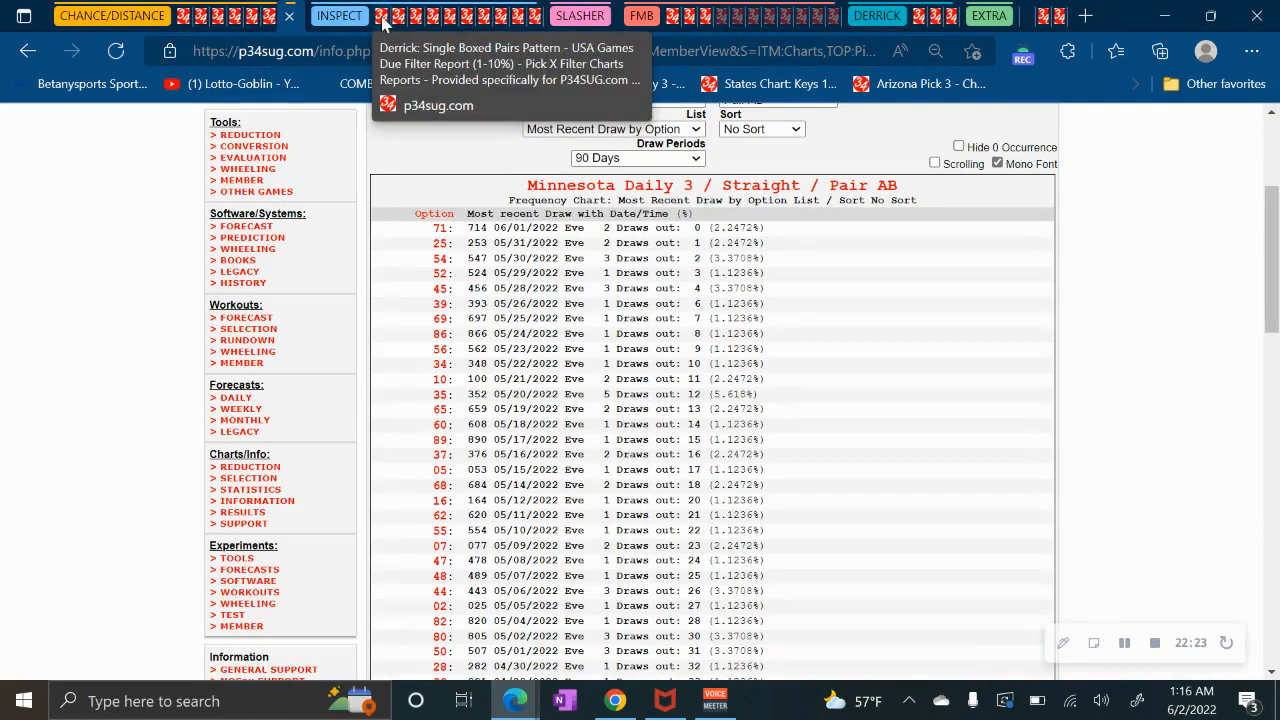
{"action": "left_click", "coordinate": [944, 16]}
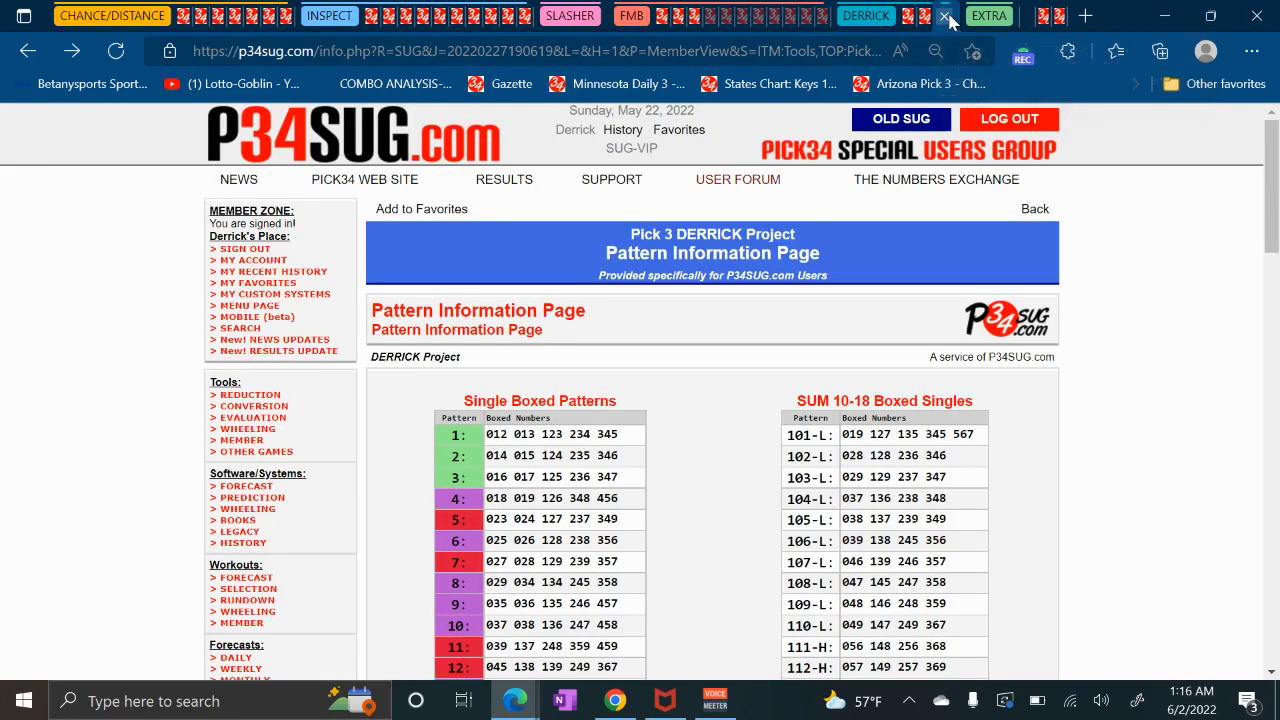
{"action": "scroll", "coordinate": [660, 524], "scroll_direction": "down", "scroll_amount": 15}
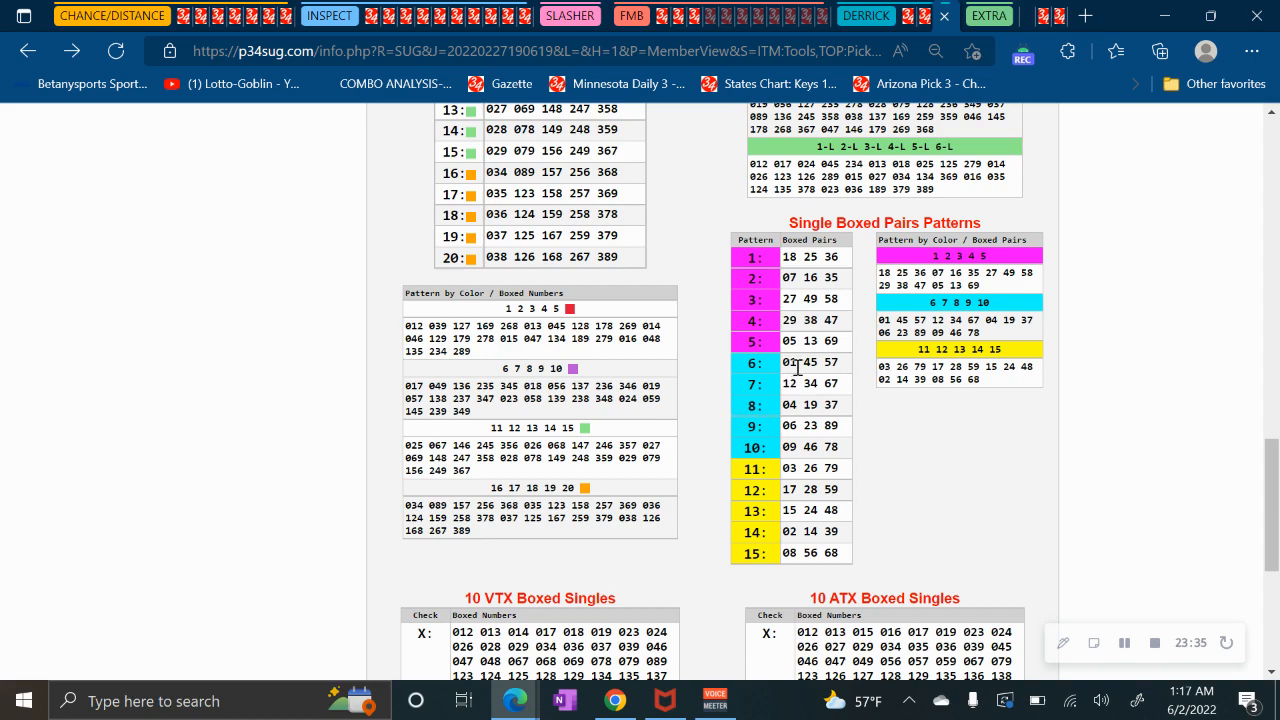
{"action": "scroll", "coordinate": [797, 370], "scroll_direction": "up", "scroll_amount": 10}
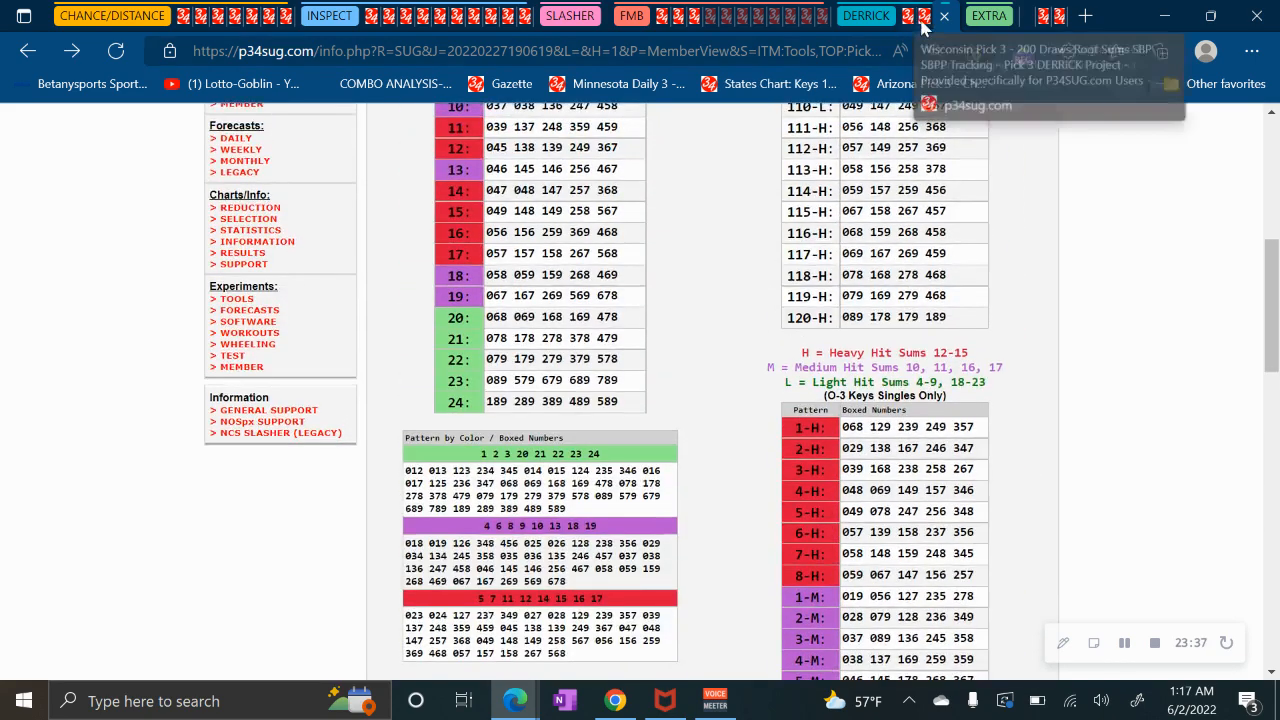
Open the 200 Draws Single Boxed Patterns Tracking page and set its state to Minnesota Daily 3.
{"action": "left_click", "coordinate": [924, 18]}
{"action": "left_click", "coordinate": [909, 18]}
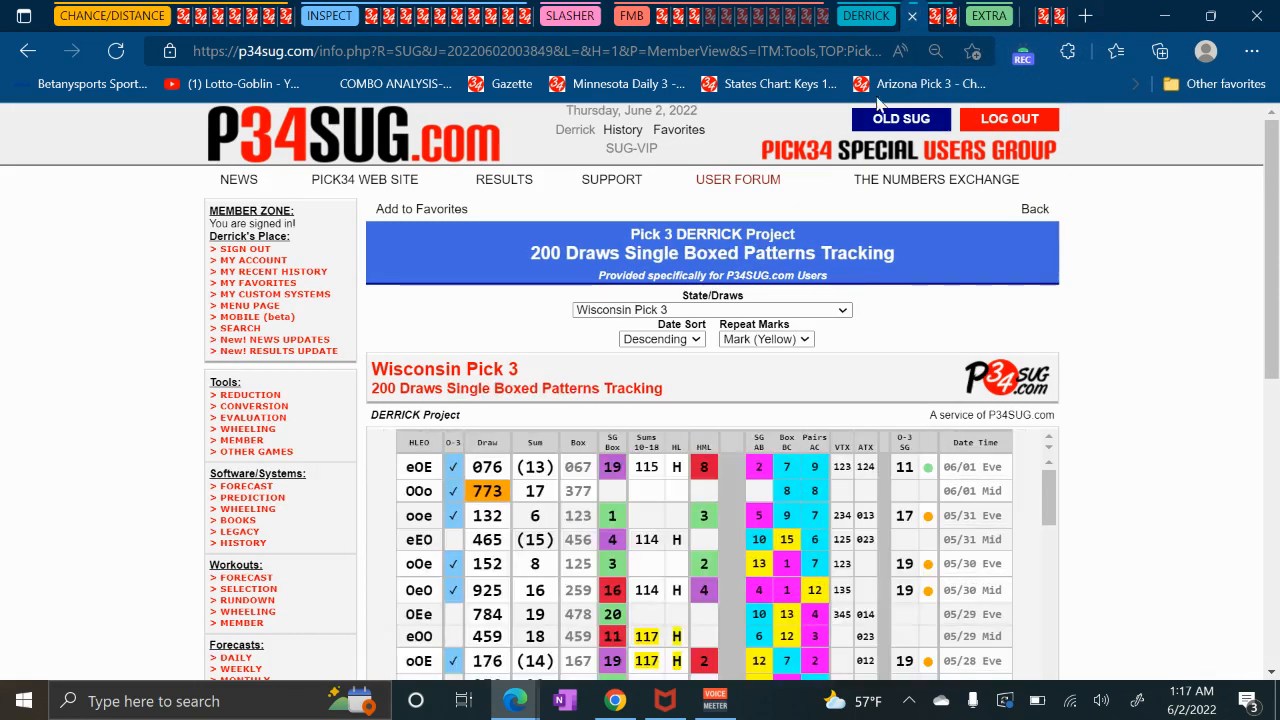
{"action": "left_click", "coordinate": [690, 310]}
{"action": "scroll", "coordinate": [670, 480], "scroll_direction": "up", "scroll_amount": 4}
{"action": "scroll", "coordinate": [670, 500], "scroll_direction": "up", "scroll_amount": 7}
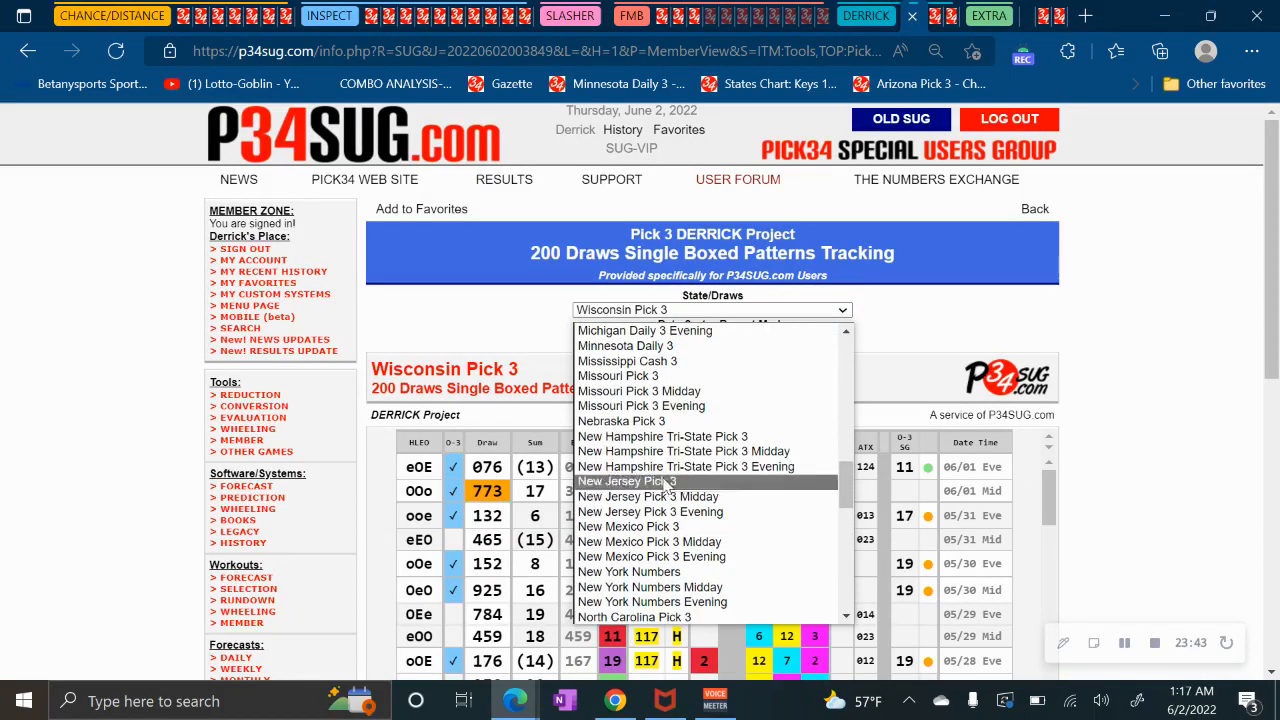
{"action": "left_click", "coordinate": [655, 346]}
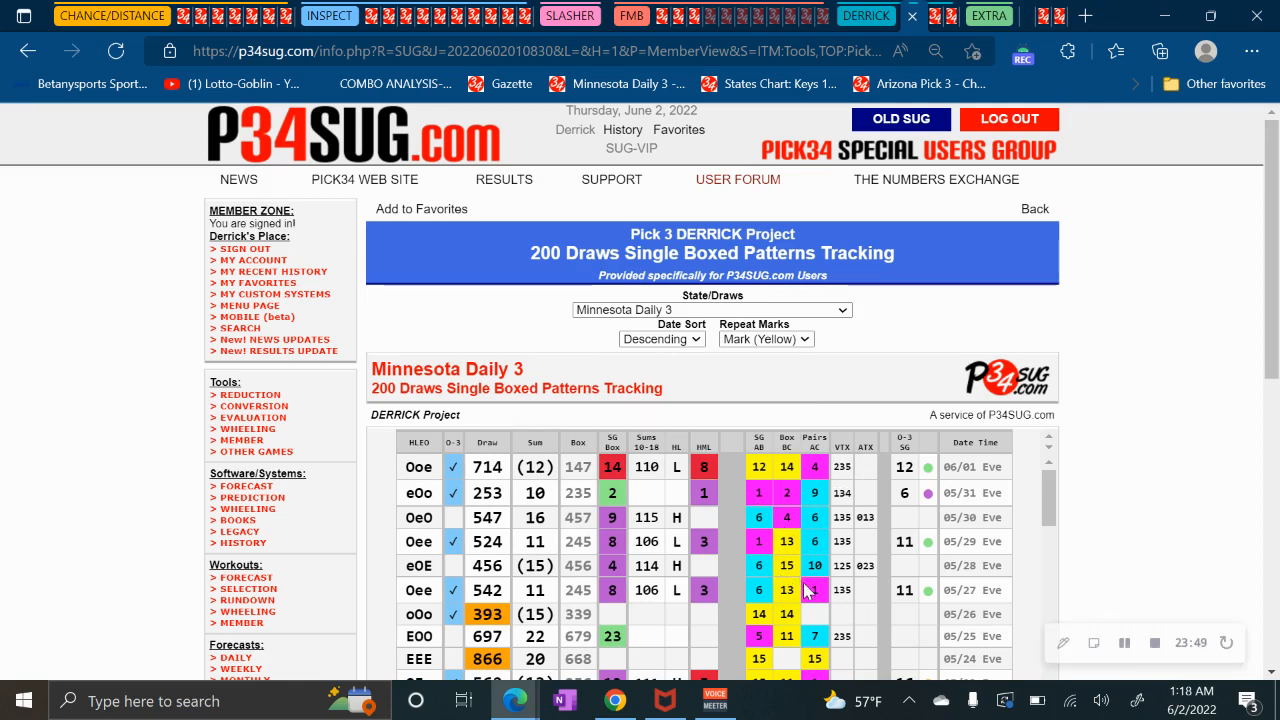
Examine Minnesota's tracking table for recurring boxed pair patterns in the AB, BC and AC columns across past draws.
{"action": "scroll", "coordinate": [823, 601], "scroll_direction": "down", "scroll_amount": 1}
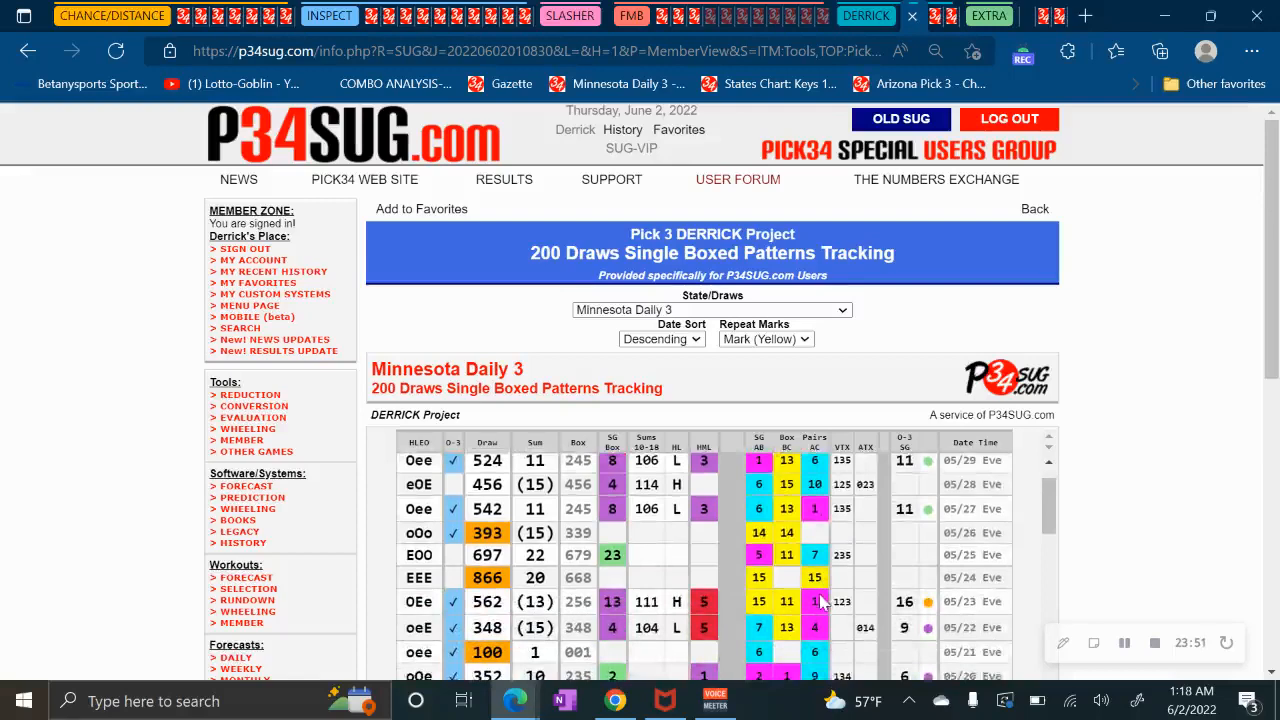
{"action": "scroll", "coordinate": [800, 605], "scroll_direction": "down", "scroll_amount": 1}
{"action": "scroll", "coordinate": [800, 605], "scroll_direction": "down", "scroll_amount": 3}
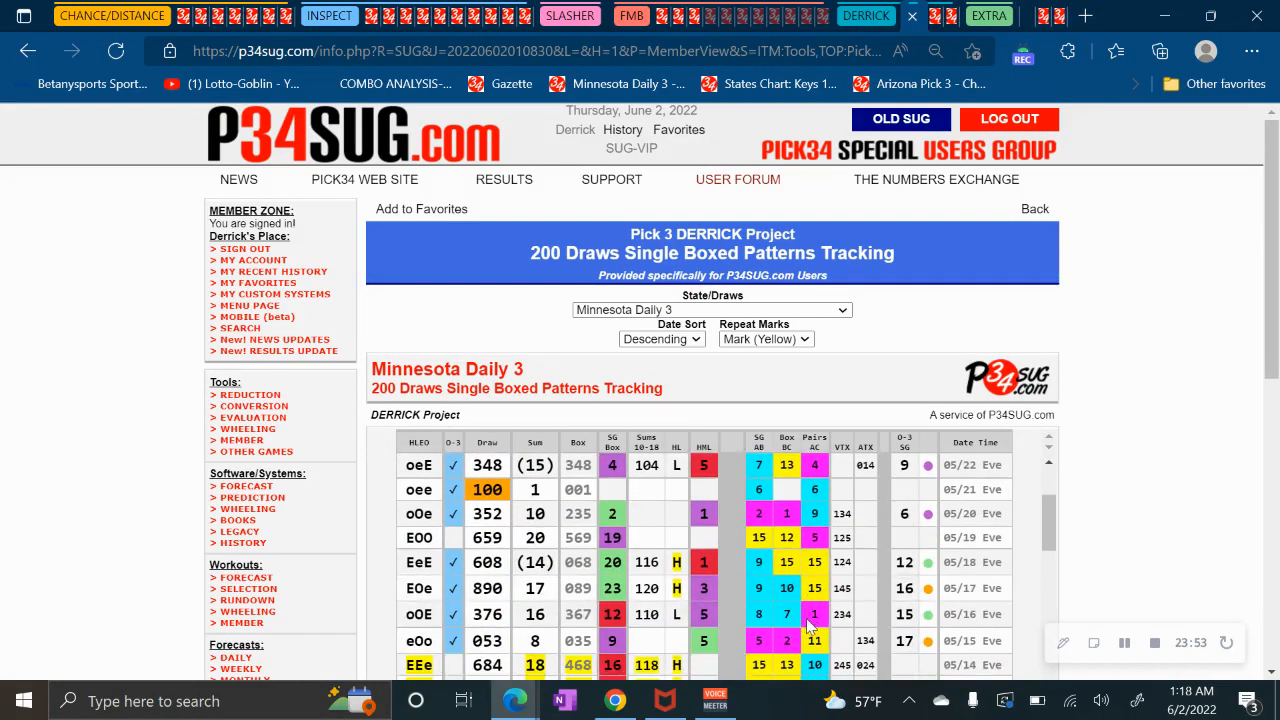
{"action": "scroll", "coordinate": [806, 618], "scroll_direction": "down", "scroll_amount": 1}
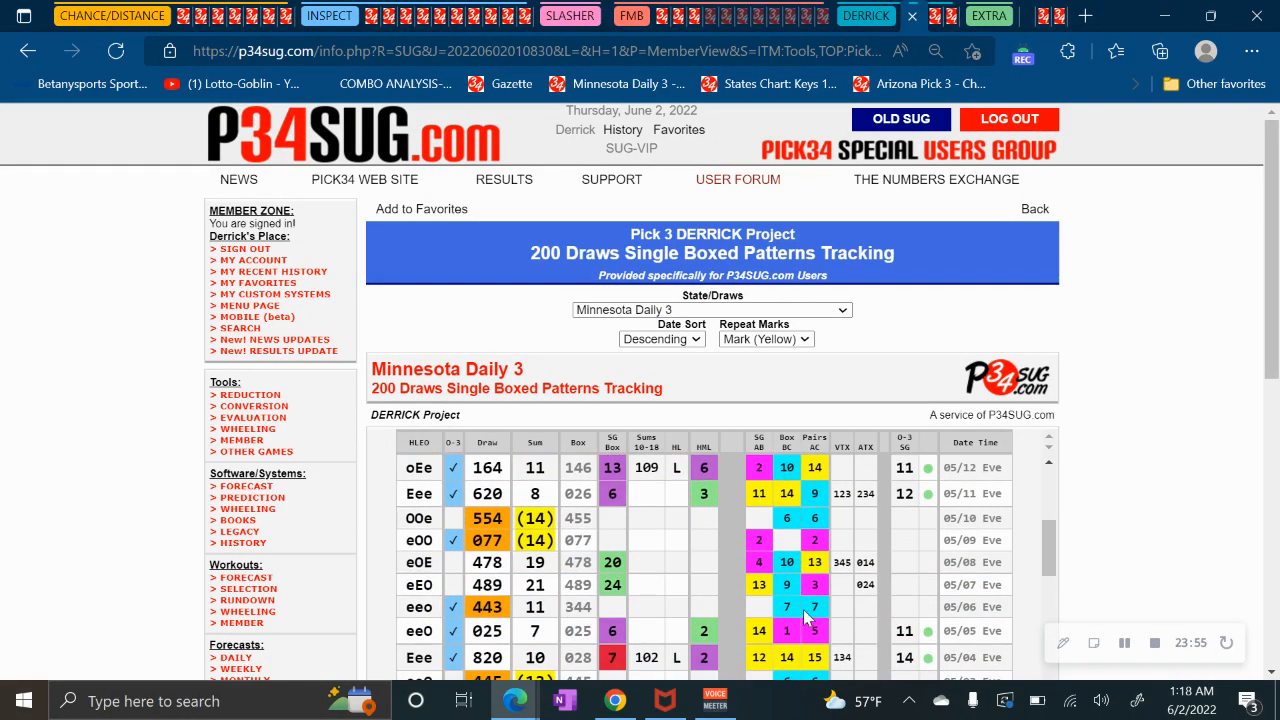
{"action": "scroll", "coordinate": [812, 560], "scroll_direction": "down", "scroll_amount": 1}
{"action": "scroll", "coordinate": [798, 600], "scroll_direction": "down", "scroll_amount": 1}
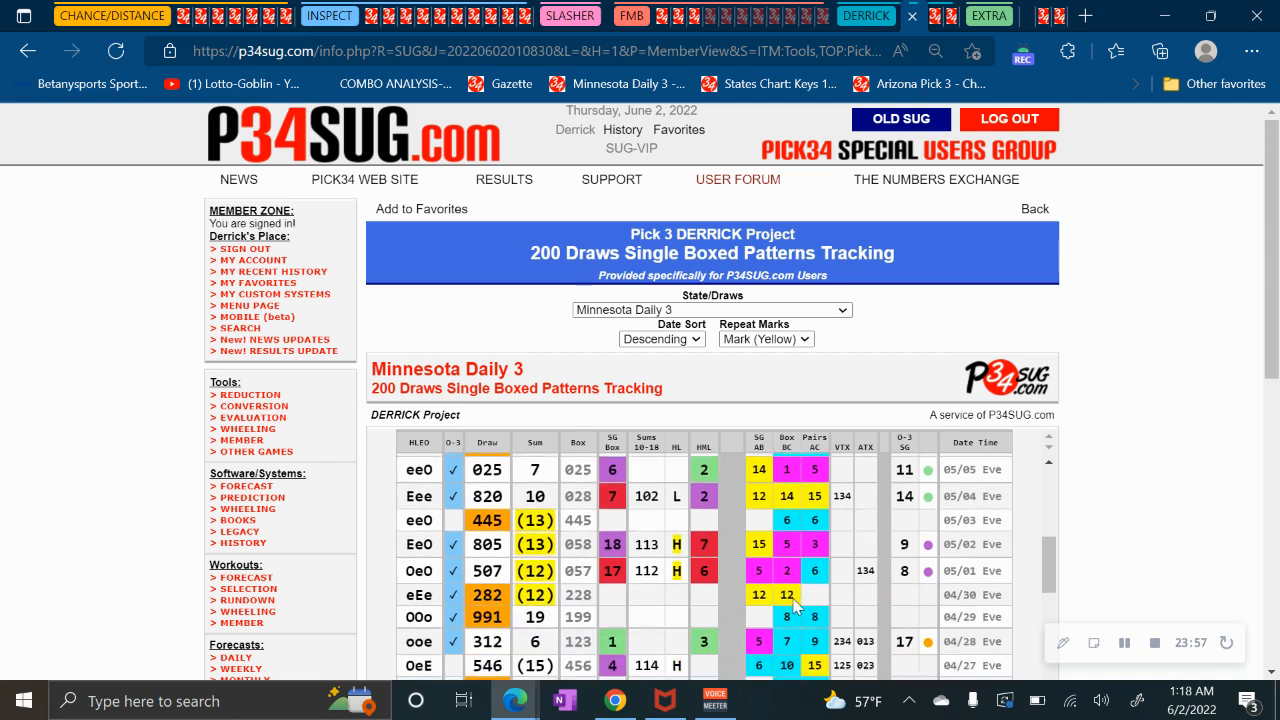
{"action": "scroll", "coordinate": [806, 603], "scroll_direction": "down", "scroll_amount": 1}
{"action": "scroll", "coordinate": [812, 592], "scroll_direction": "down", "scroll_amount": 1}
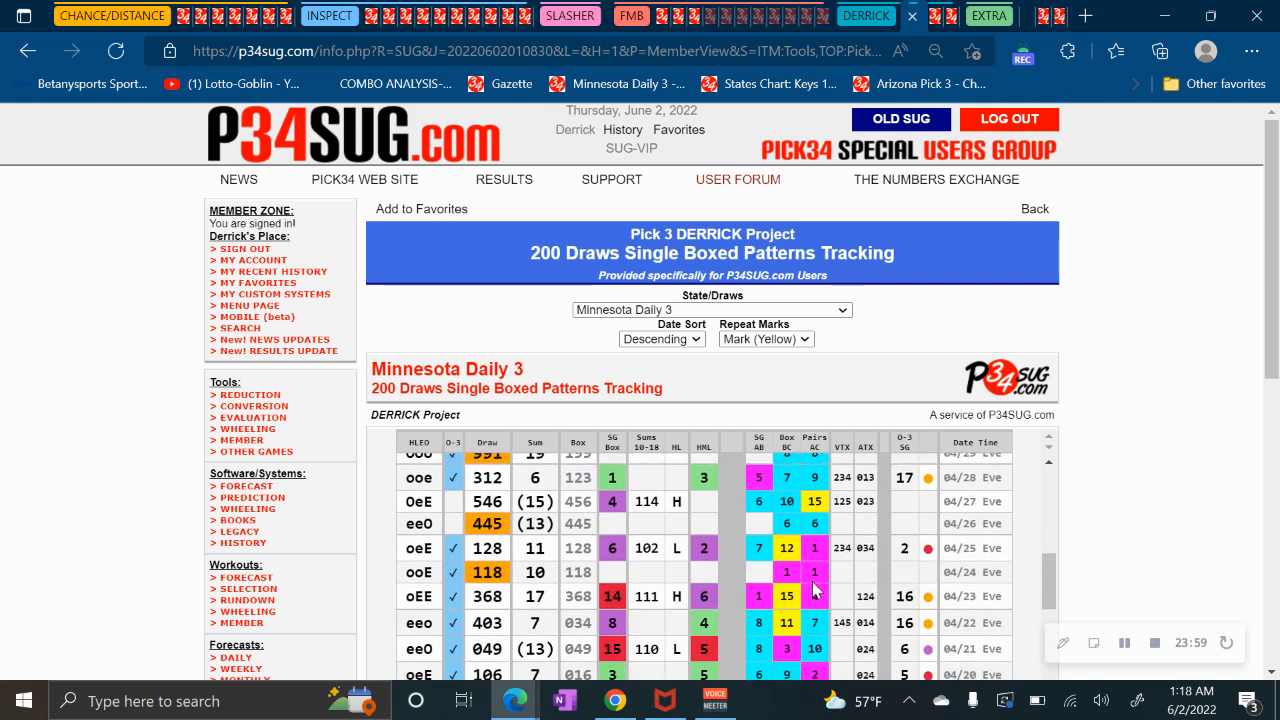
{"action": "scroll", "coordinate": [816, 593], "scroll_direction": "down", "scroll_amount": 4}
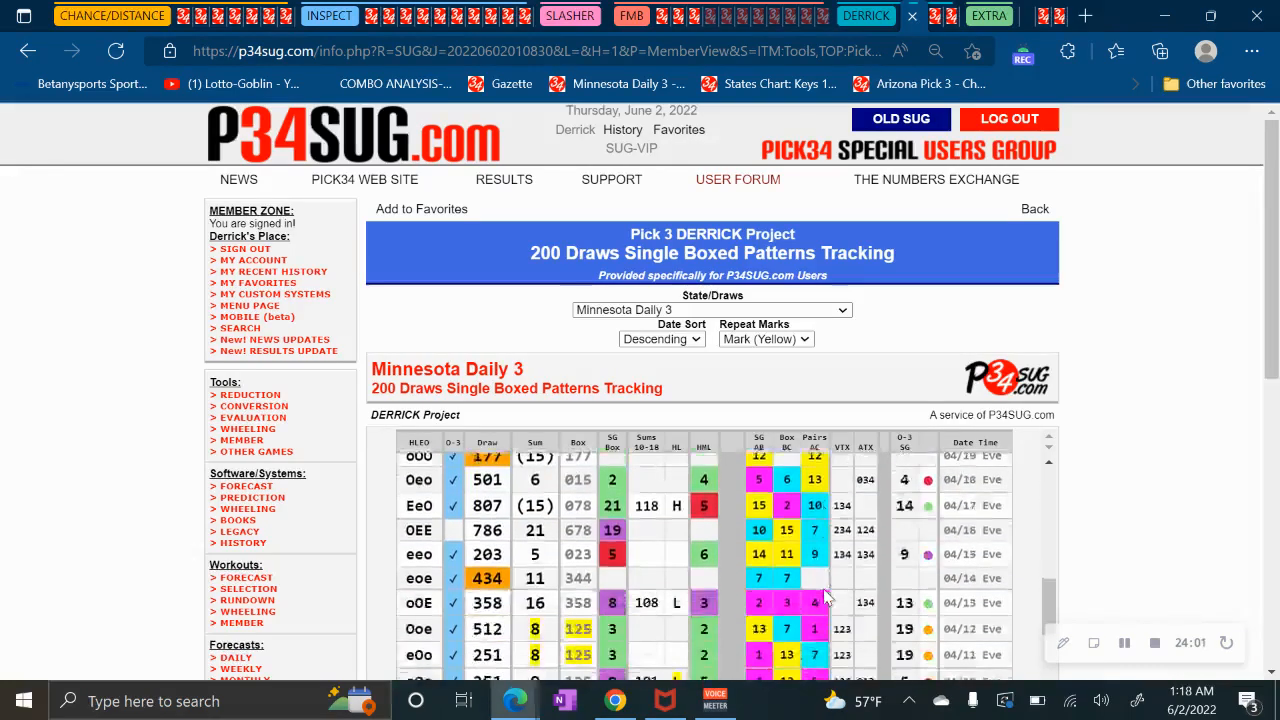
{"action": "scroll", "coordinate": [825, 597], "scroll_direction": "down", "scroll_amount": 2}
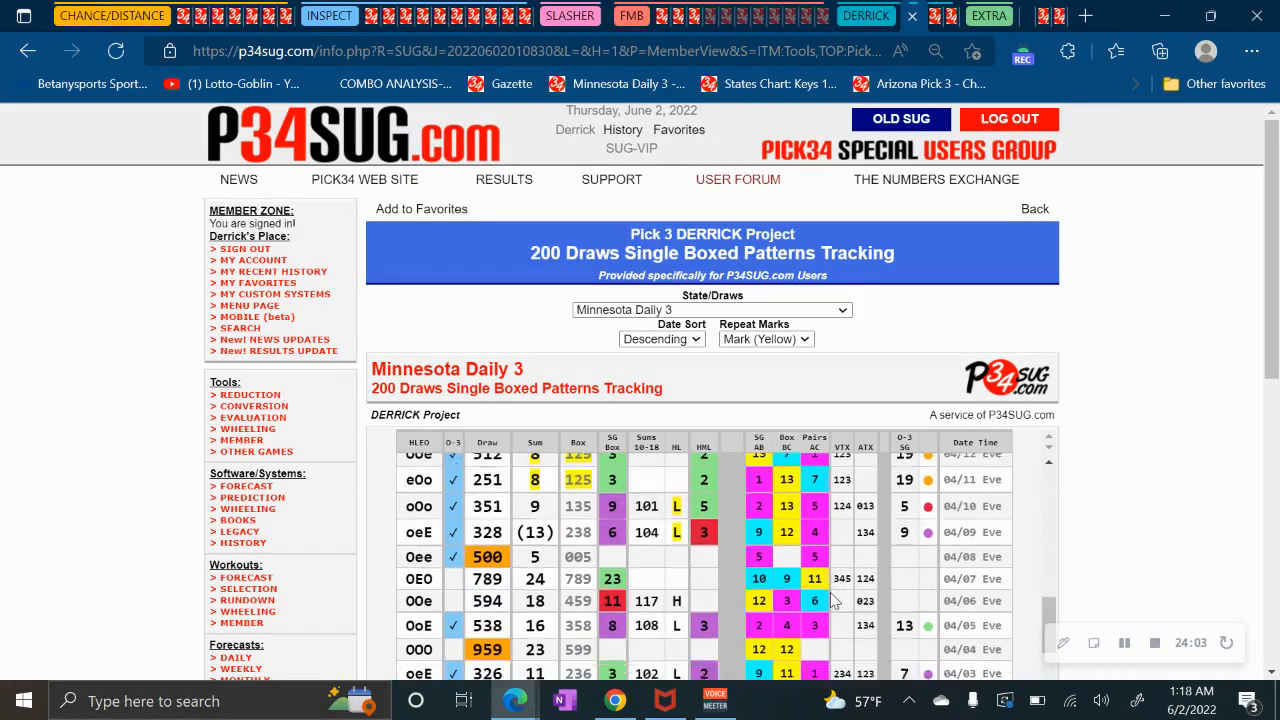
{"action": "scroll", "coordinate": [832, 598], "scroll_direction": "down", "scroll_amount": 4}
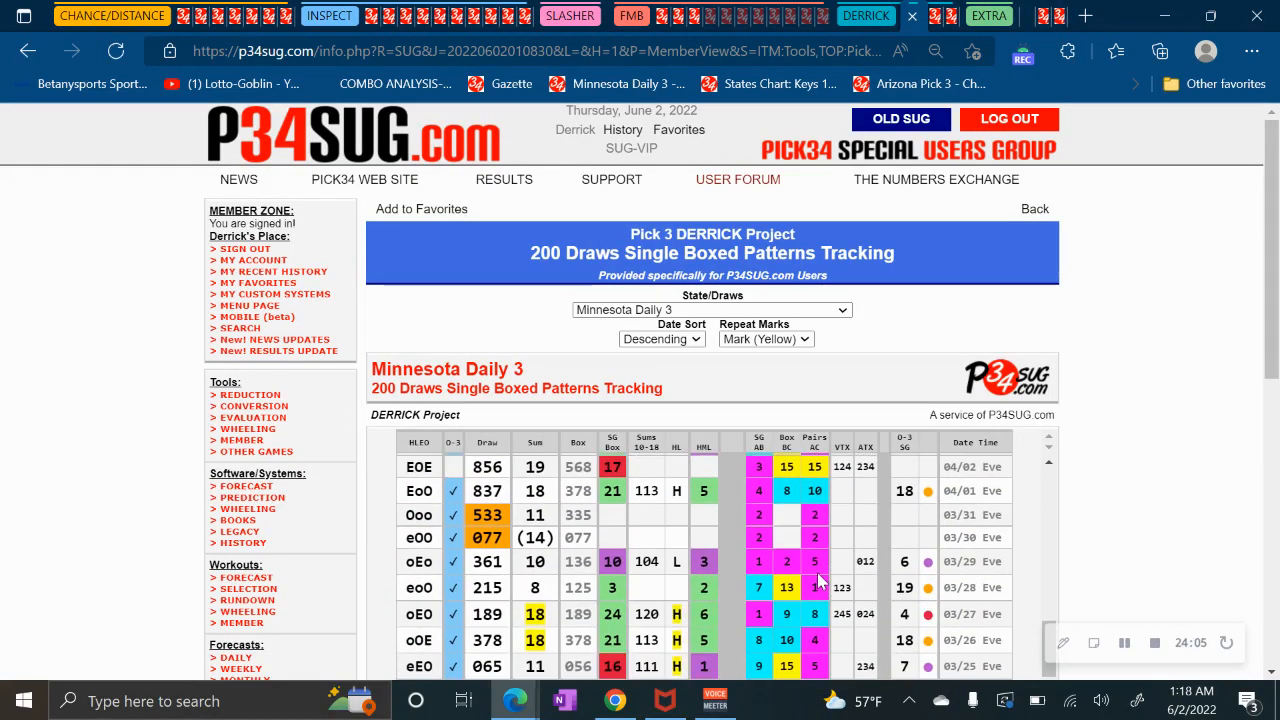
{"action": "scroll", "coordinate": [862, 585], "scroll_direction": "up", "scroll_amount": 20}
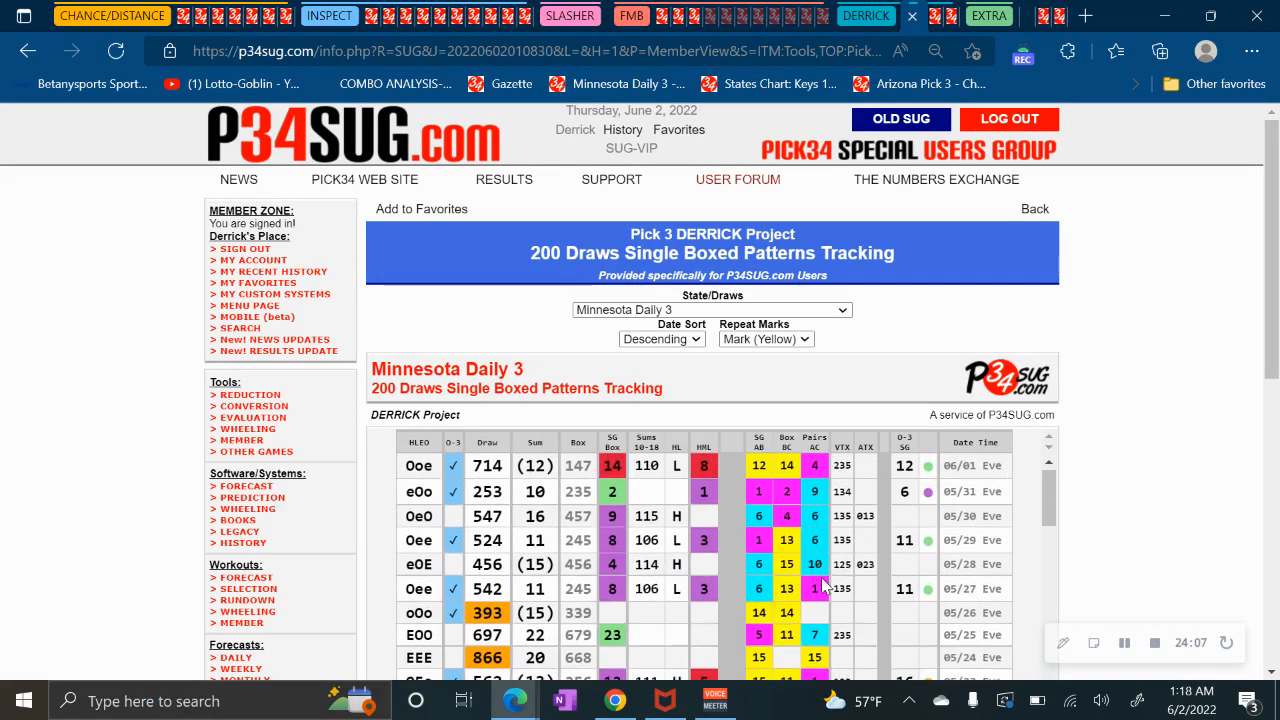
{"action": "scroll", "coordinate": [1185, 443], "scroll_direction": "down", "scroll_amount": 2}
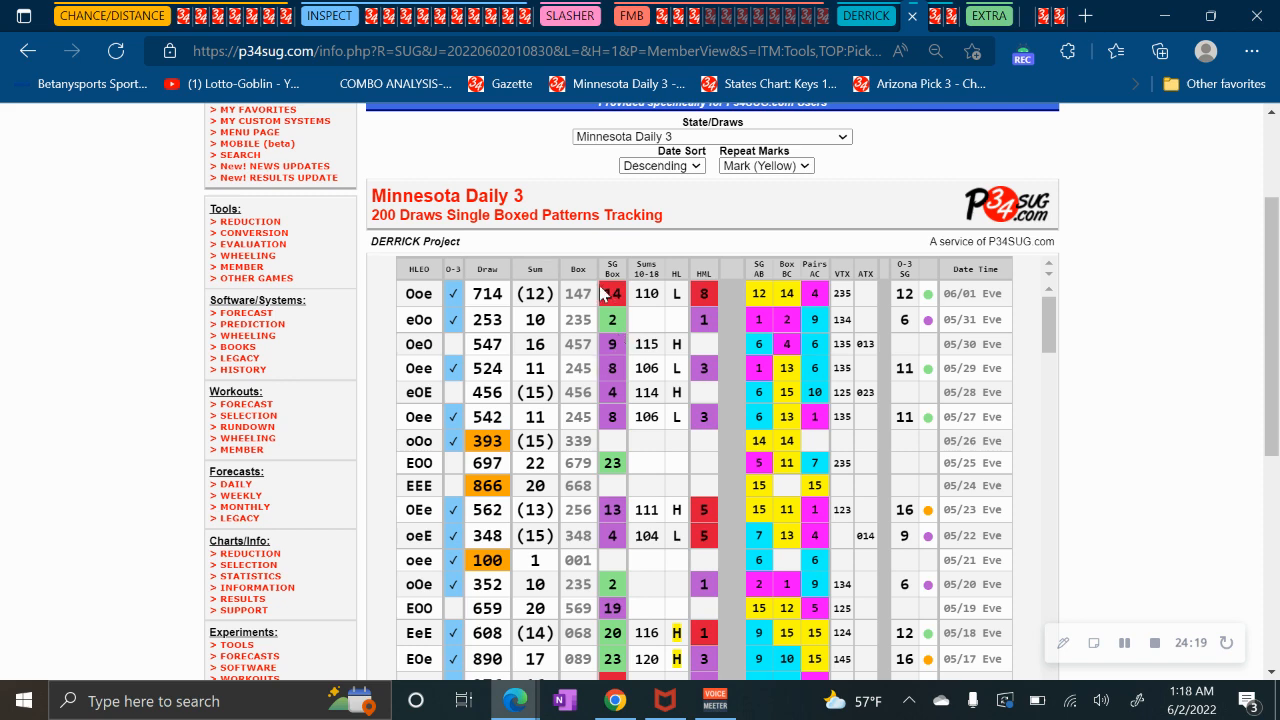
Return to the Minnesota Daily 3 Straight frequency chart and set its position subset to Numbers.
{"action": "left_click", "coordinate": [281, 16]}
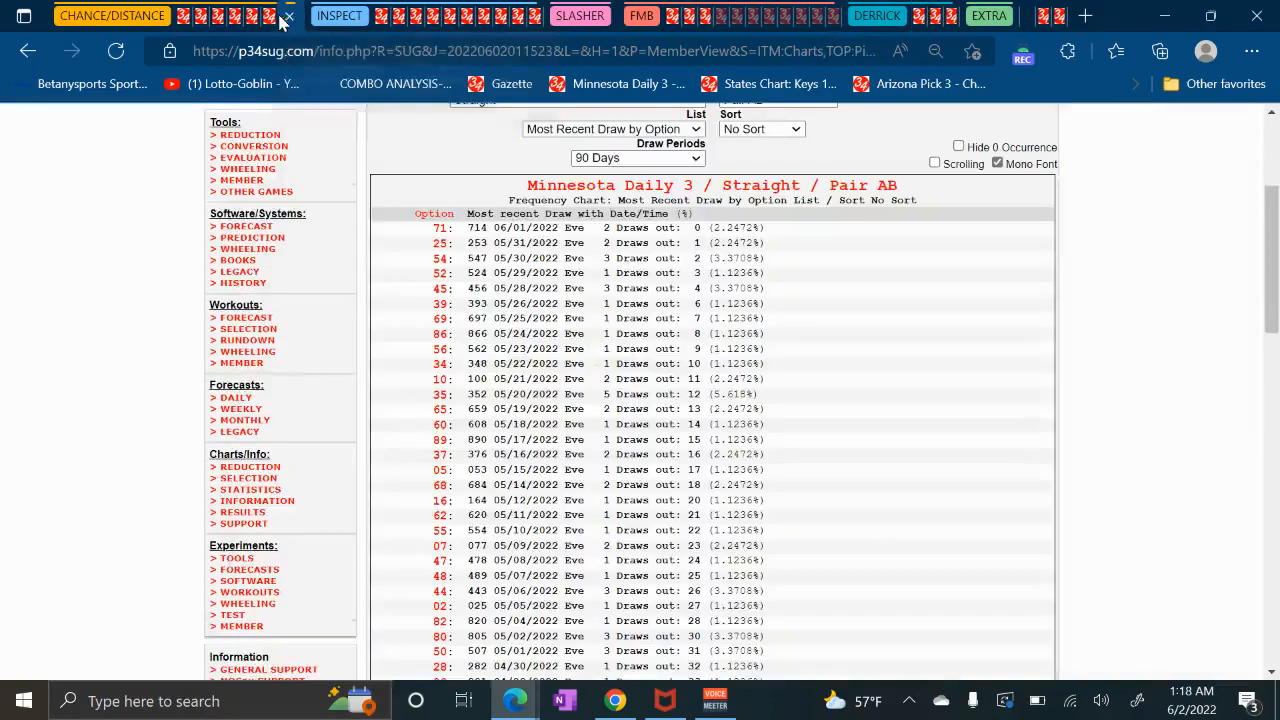
{"action": "scroll", "coordinate": [585, 213], "scroll_direction": "up", "scroll_amount": 3}
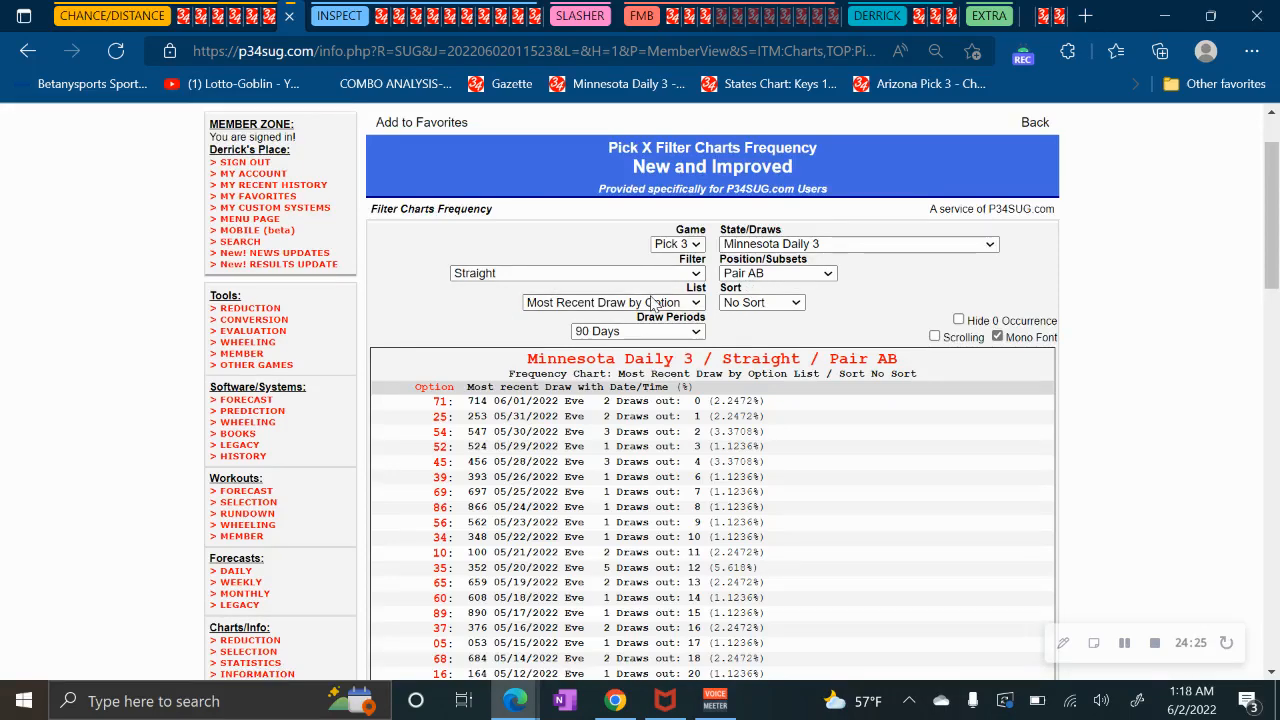
{"action": "left_click", "coordinate": [752, 276]}
{"action": "left_click", "coordinate": [750, 294]}
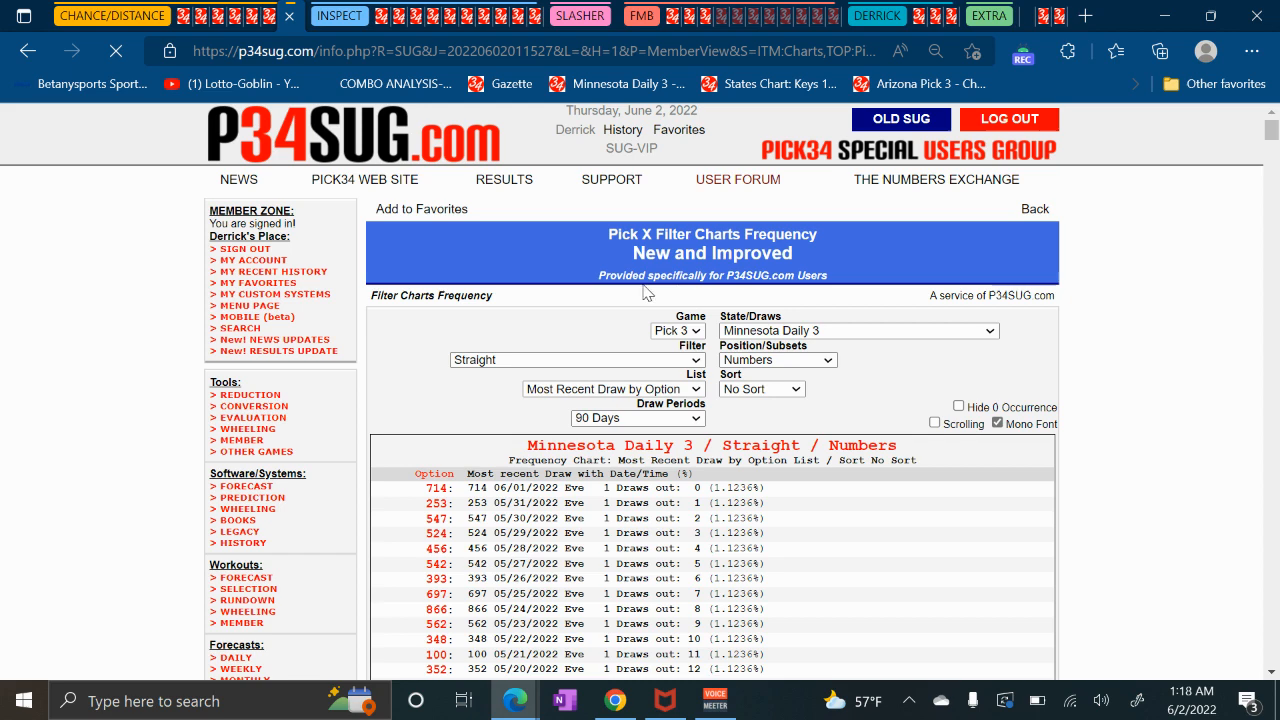
Switch to Lottery Post's Minnesota Combinations Analysis results and highlight the list of box combinations not drawn in the date range.
{"action": "left_click", "coordinate": [1028, 16]}
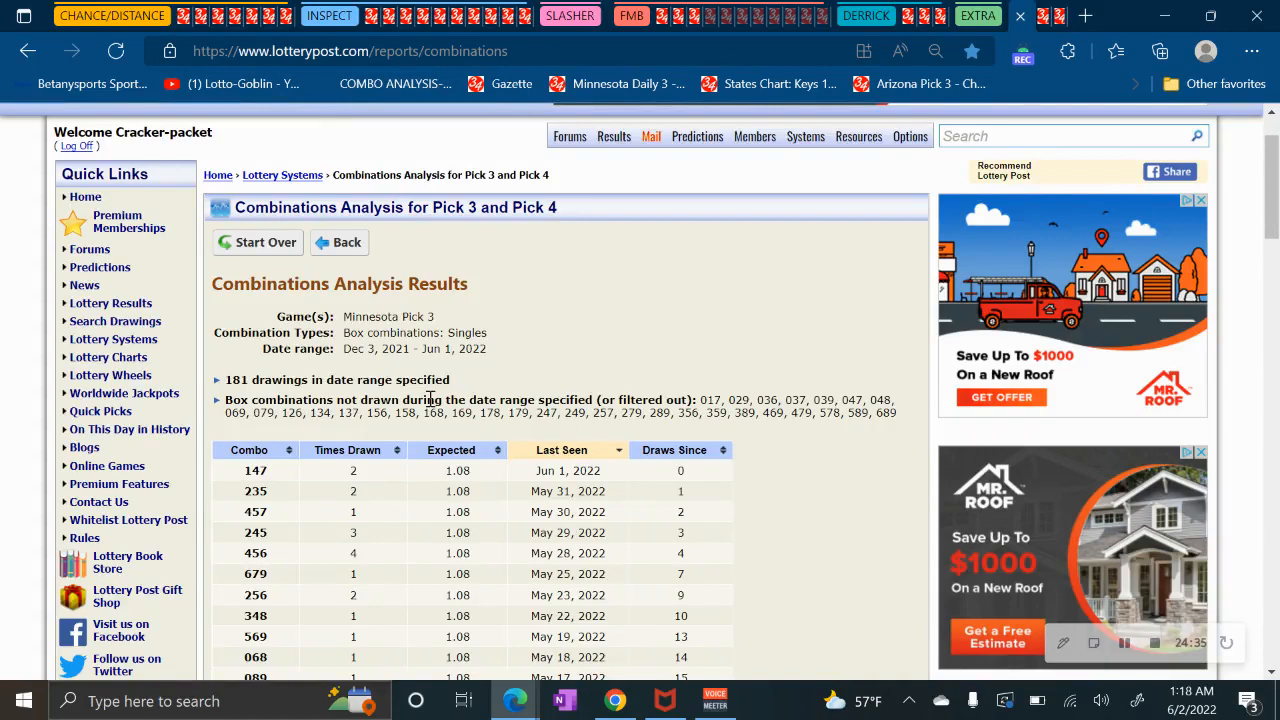
{"action": "scroll", "coordinate": [430, 399], "scroll_direction": "down", "scroll_amount": 1}
{"action": "left_click_drag", "start_coordinate": [700, 318], "coordinate": [905, 330]}
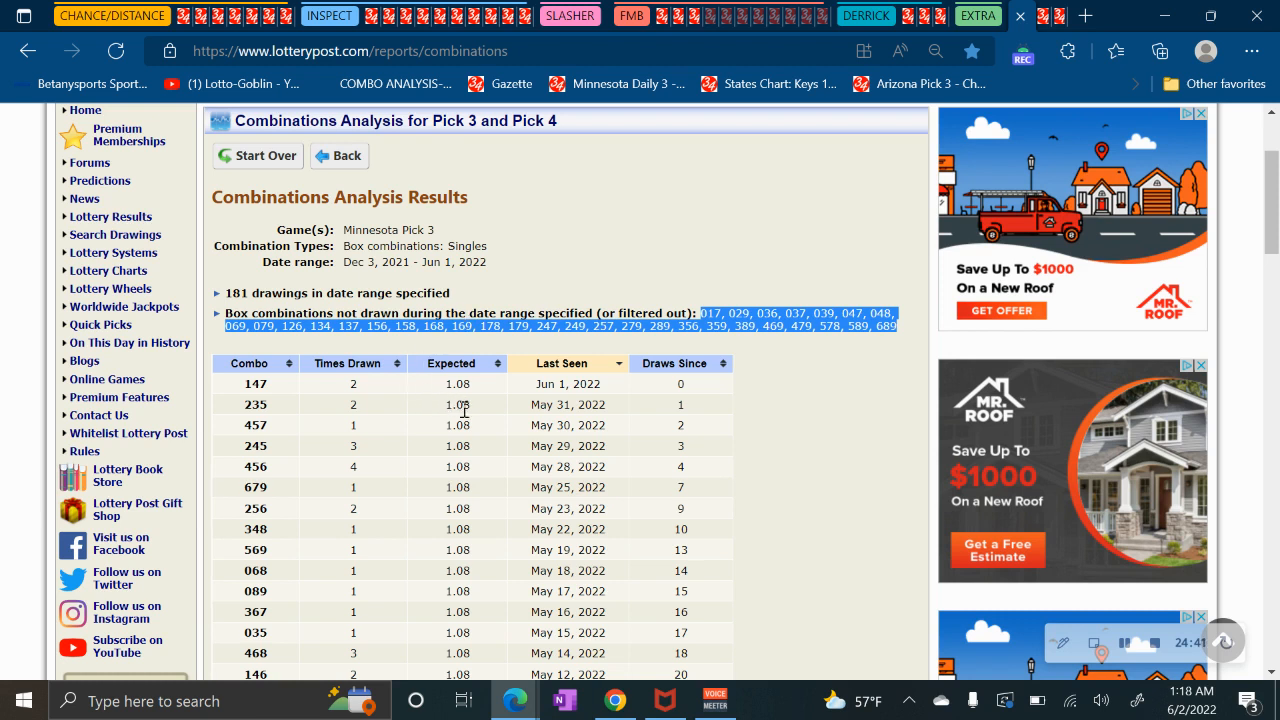
Highlight the Times Drawn values of combos 147, 235 and 457 in turn, then review the rows below.
{"action": "double_click", "coordinate": [353, 384]}
{"action": "double_click", "coordinate": [352, 405]}
{"action": "double_click", "coordinate": [353, 427]}
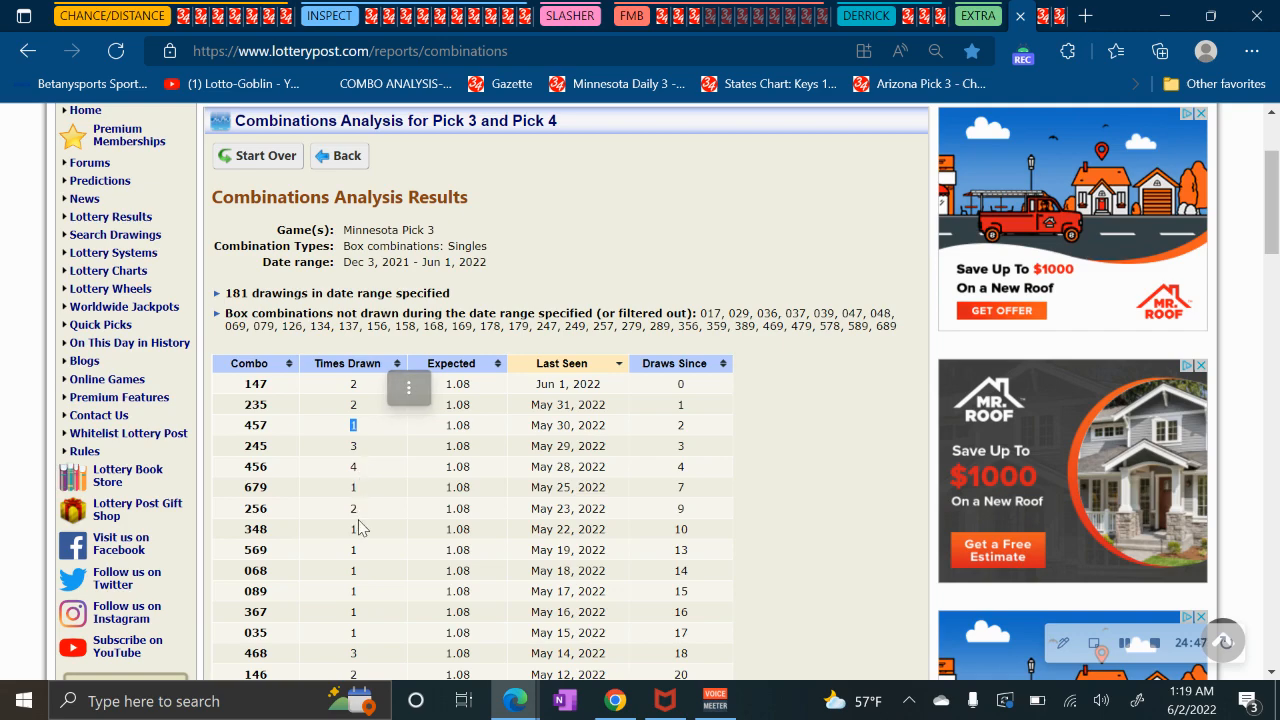
{"action": "scroll", "coordinate": [365, 540], "scroll_direction": "down", "scroll_amount": 2}
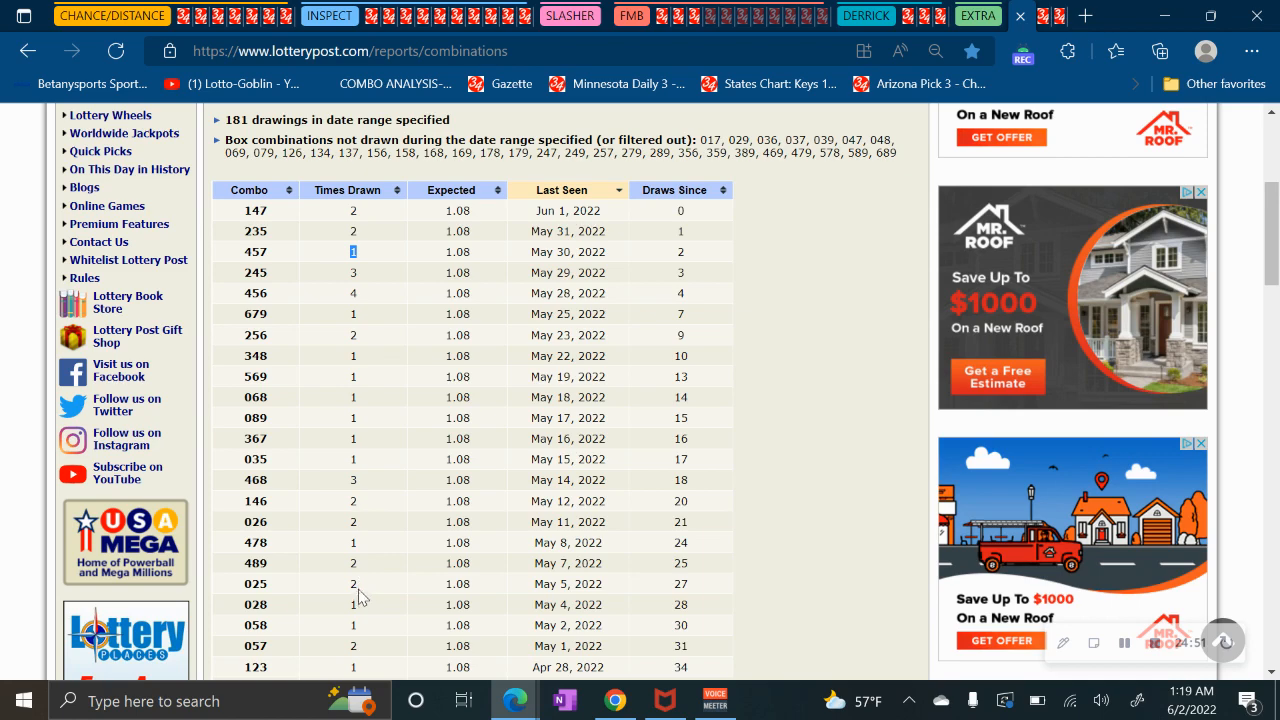
Review the Times Drawn values down Minnesota's combinations table, then return to its first rows and clear the highlighted value.
{"action": "scroll", "coordinate": [360, 596], "scroll_direction": "down", "scroll_amount": 2}
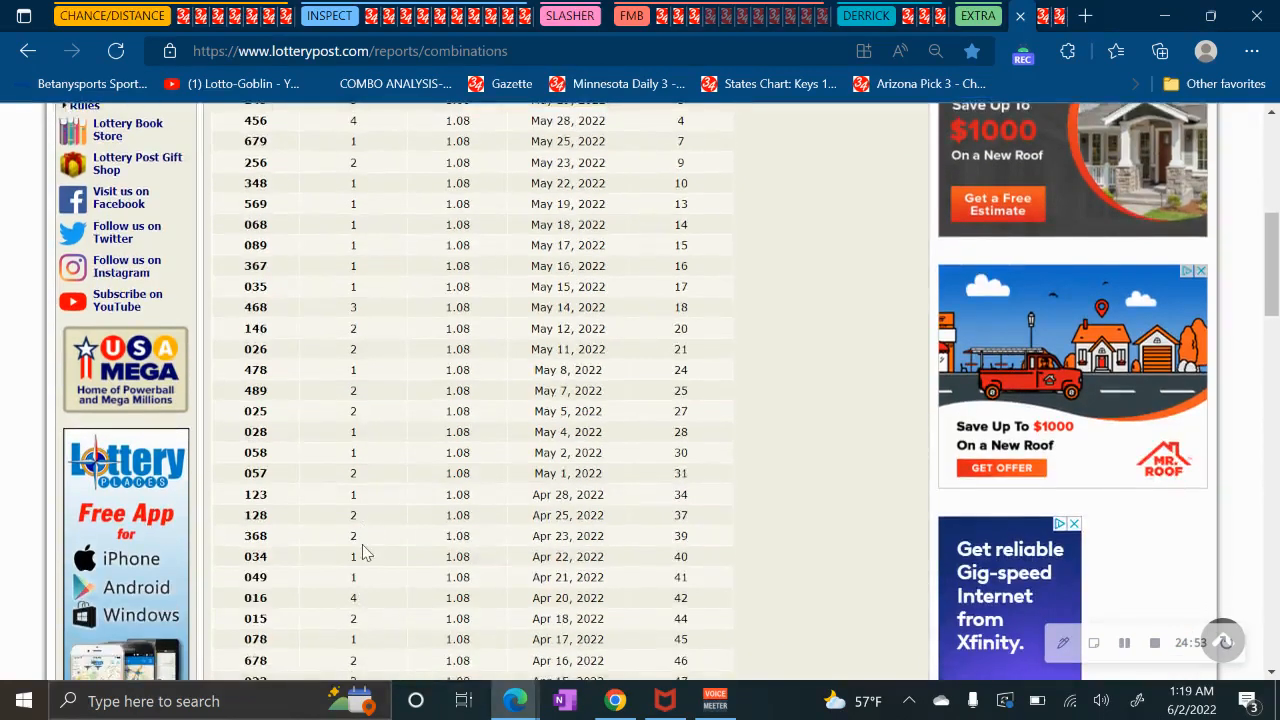
{"action": "scroll", "coordinate": [365, 553], "scroll_direction": "down", "scroll_amount": 3}
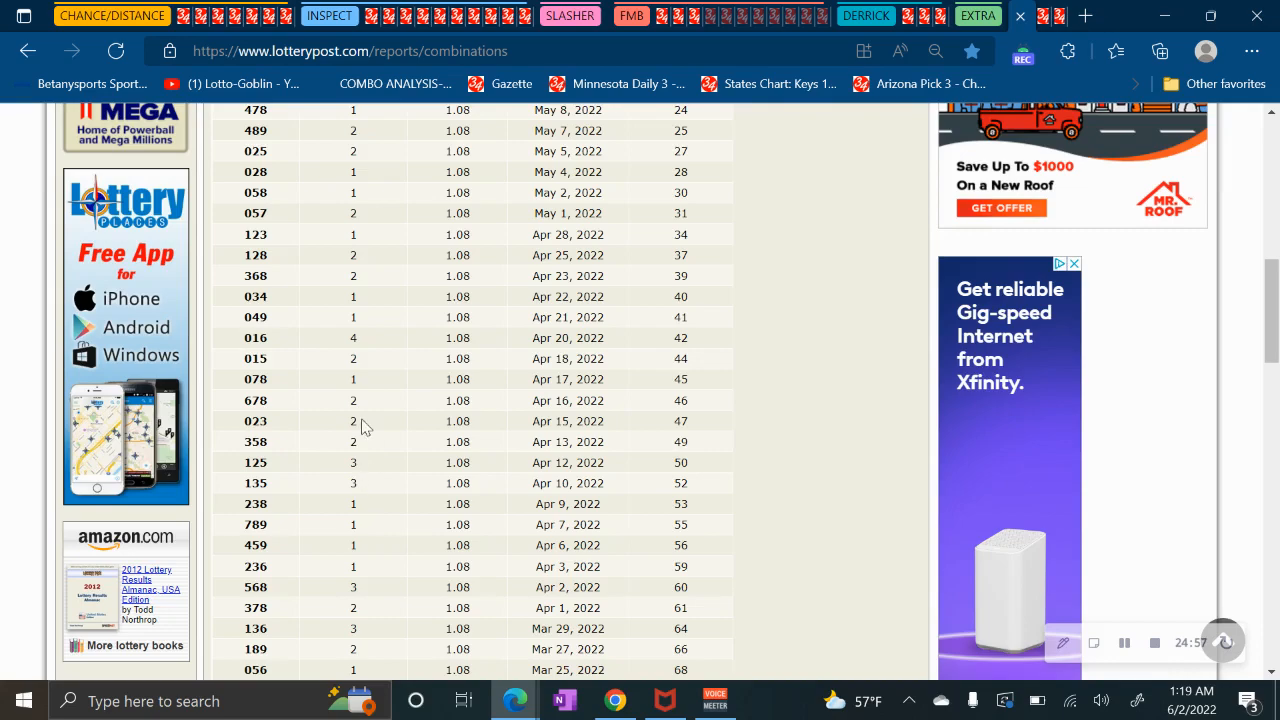
{"action": "scroll", "coordinate": [365, 530], "scroll_direction": "down", "scroll_amount": 2}
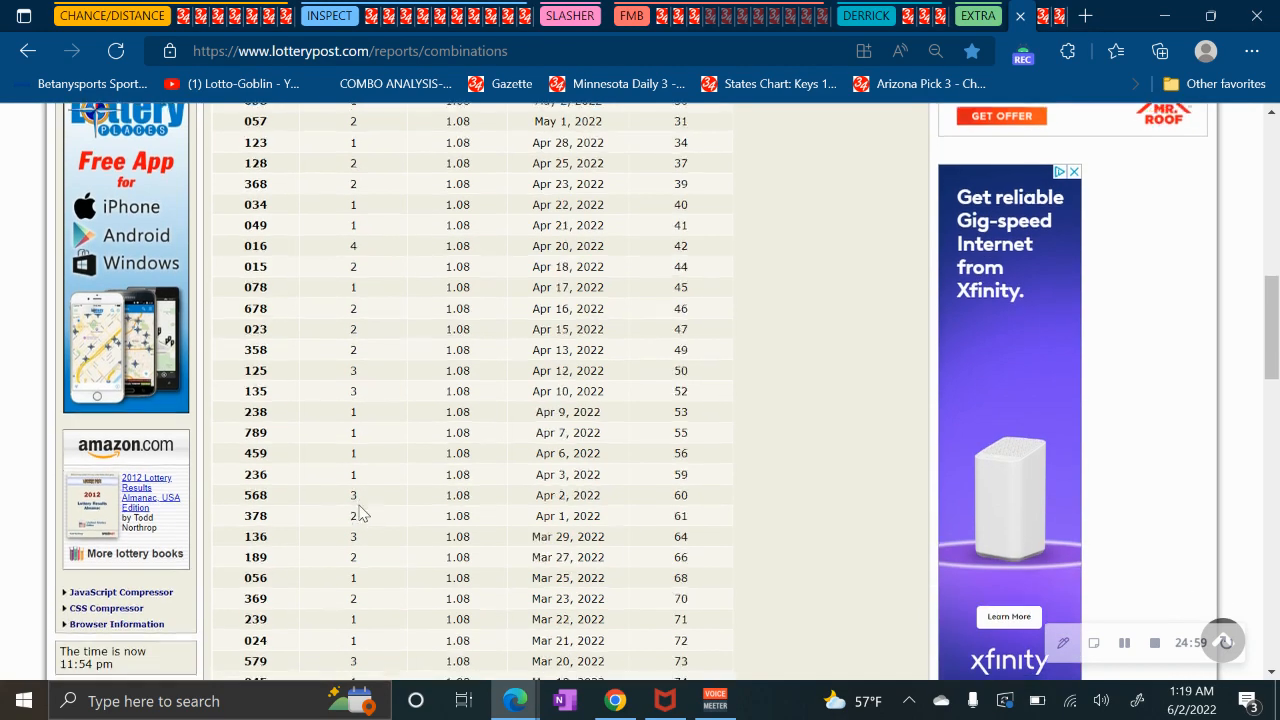
{"action": "scroll", "coordinate": [371, 471], "scroll_direction": "up", "scroll_amount": 8}
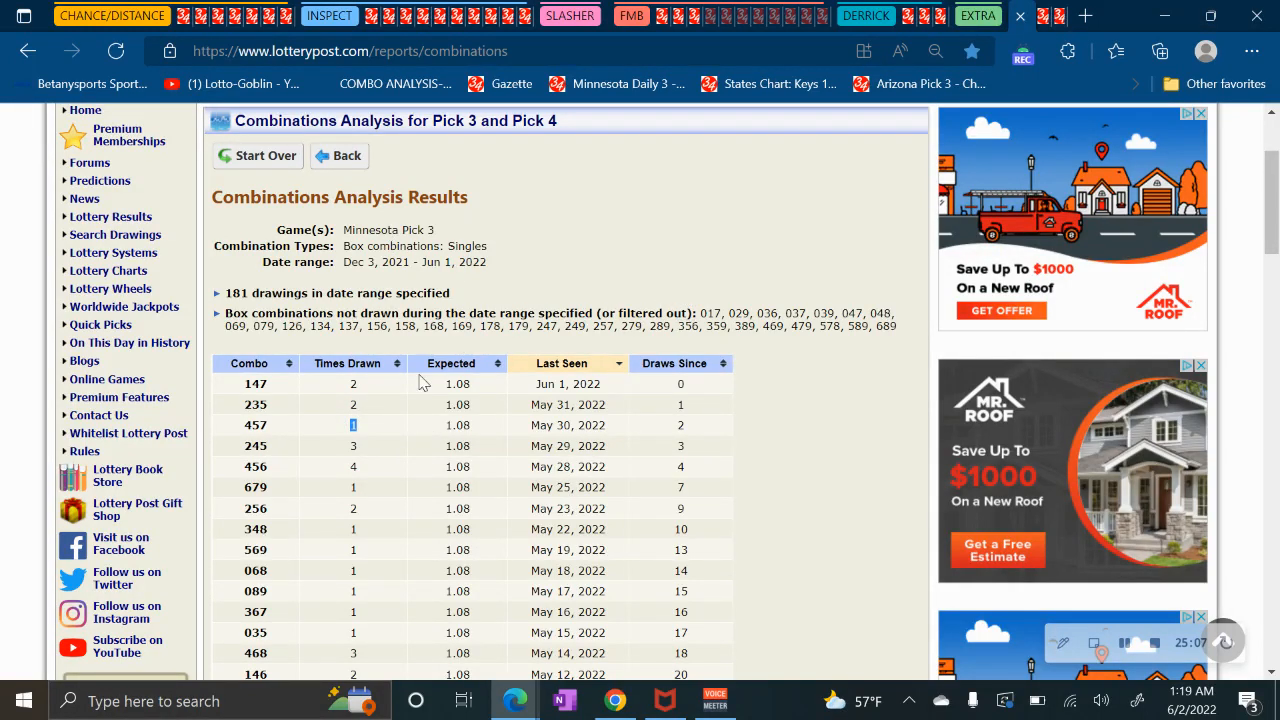
{"action": "left_click", "coordinate": [339, 434]}
{"action": "scroll", "coordinate": [370, 535], "scroll_direction": "down", "scroll_amount": 1}
{"action": "scroll", "coordinate": [371, 529], "scroll_direction": "up", "scroll_amount": 1}
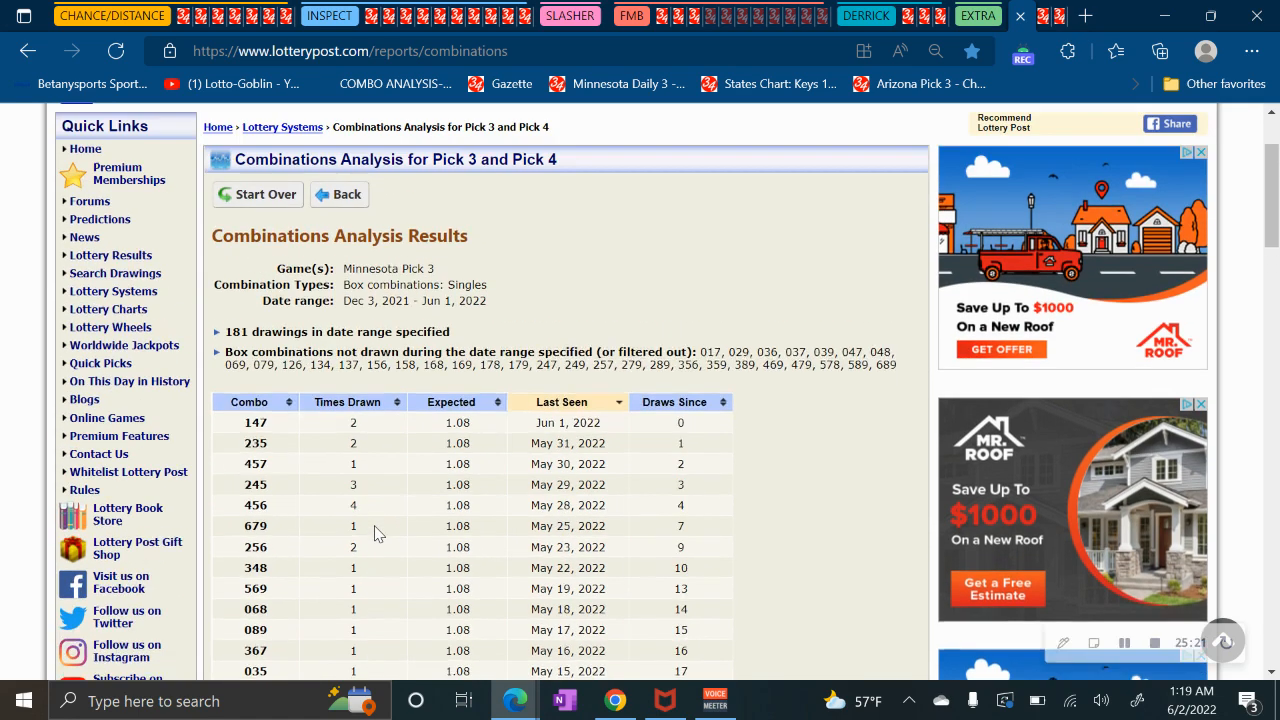
Highlight the full list of Minnesota box combinations not drawn, then only 017 through 079, and clear the selection.
{"action": "left_click_drag", "start_coordinate": [697, 399], "coordinate": [904, 423]}
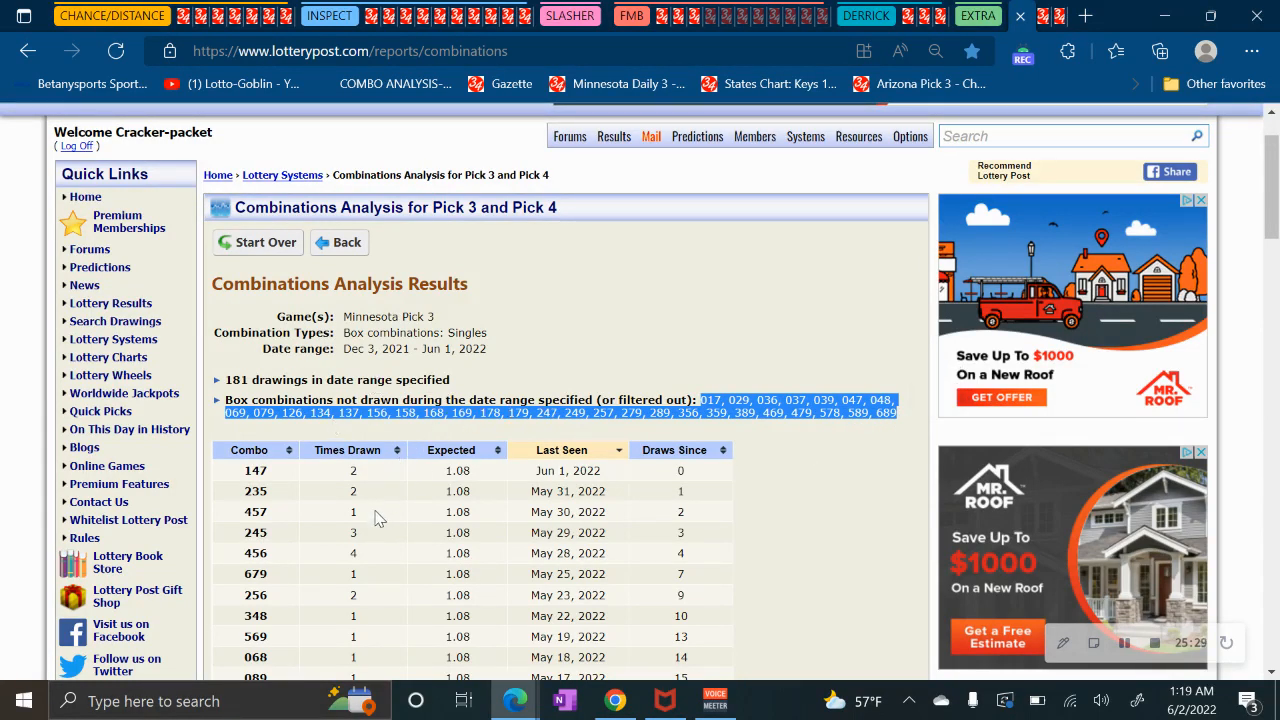
{"action": "left_click", "coordinate": [622, 379]}
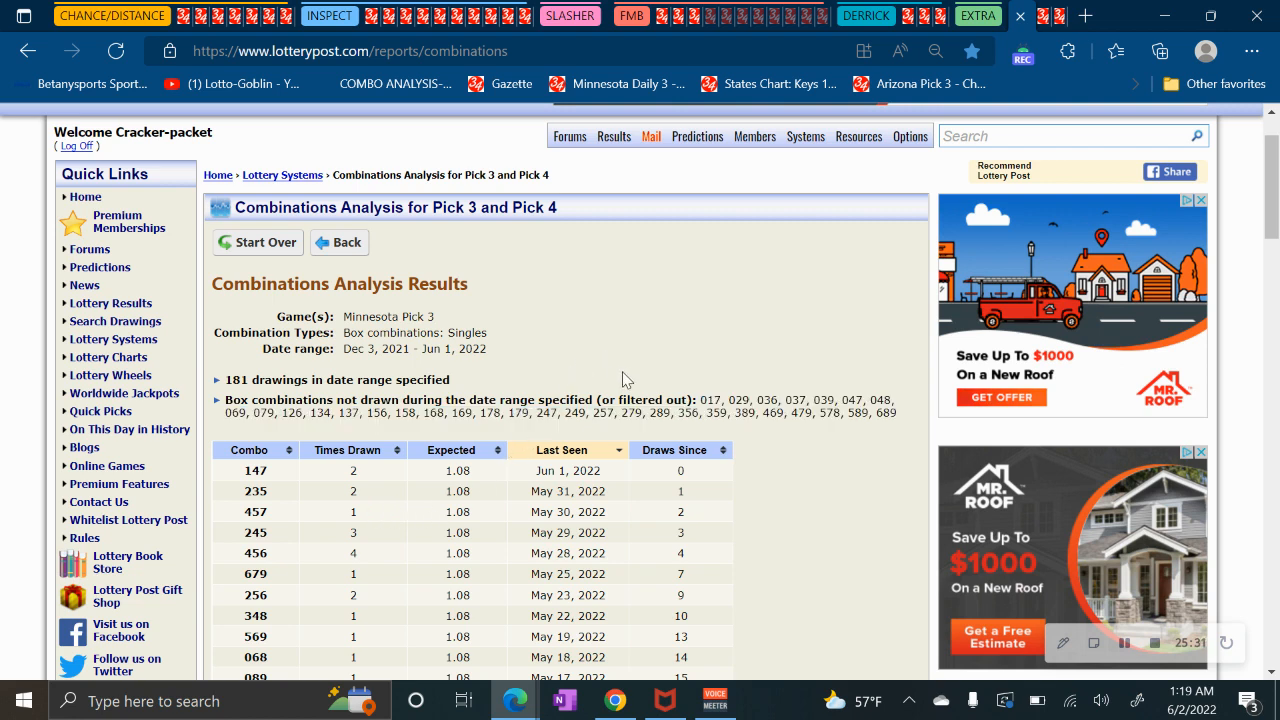
{"action": "left_click_drag", "start_coordinate": [704, 401], "coordinate": [277, 418]}
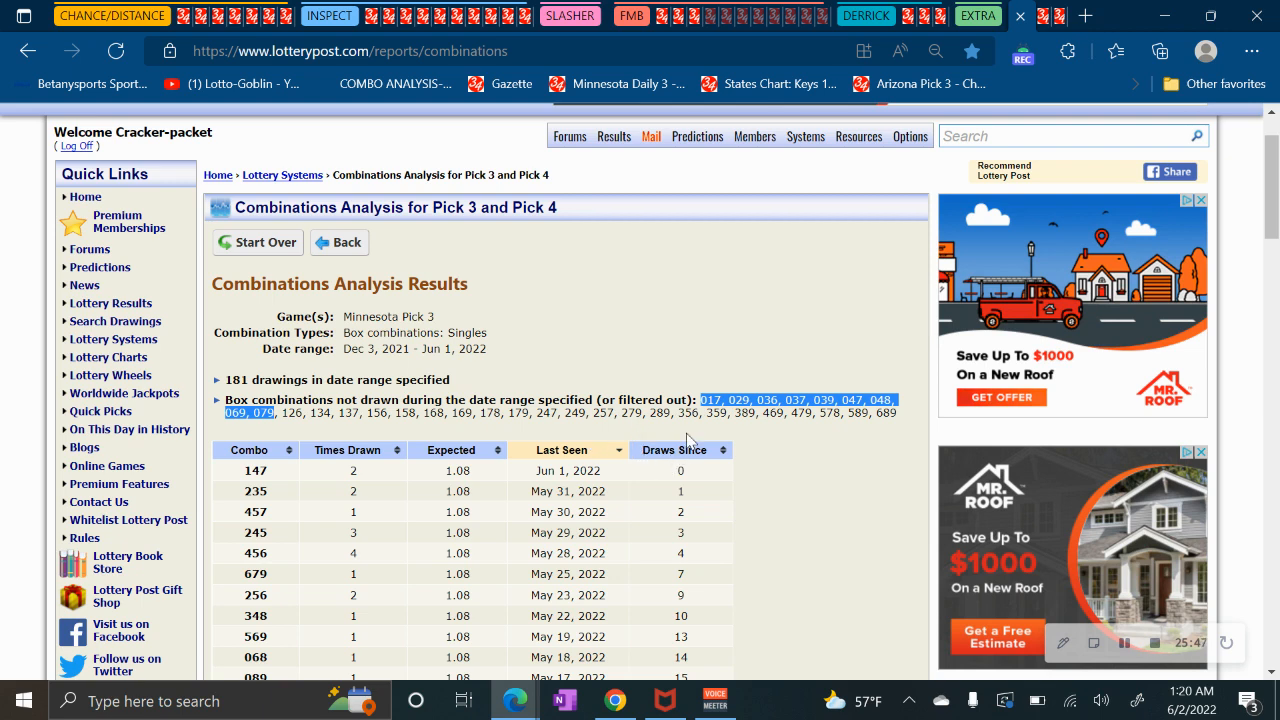
{"action": "left_click", "coordinate": [544, 318]}
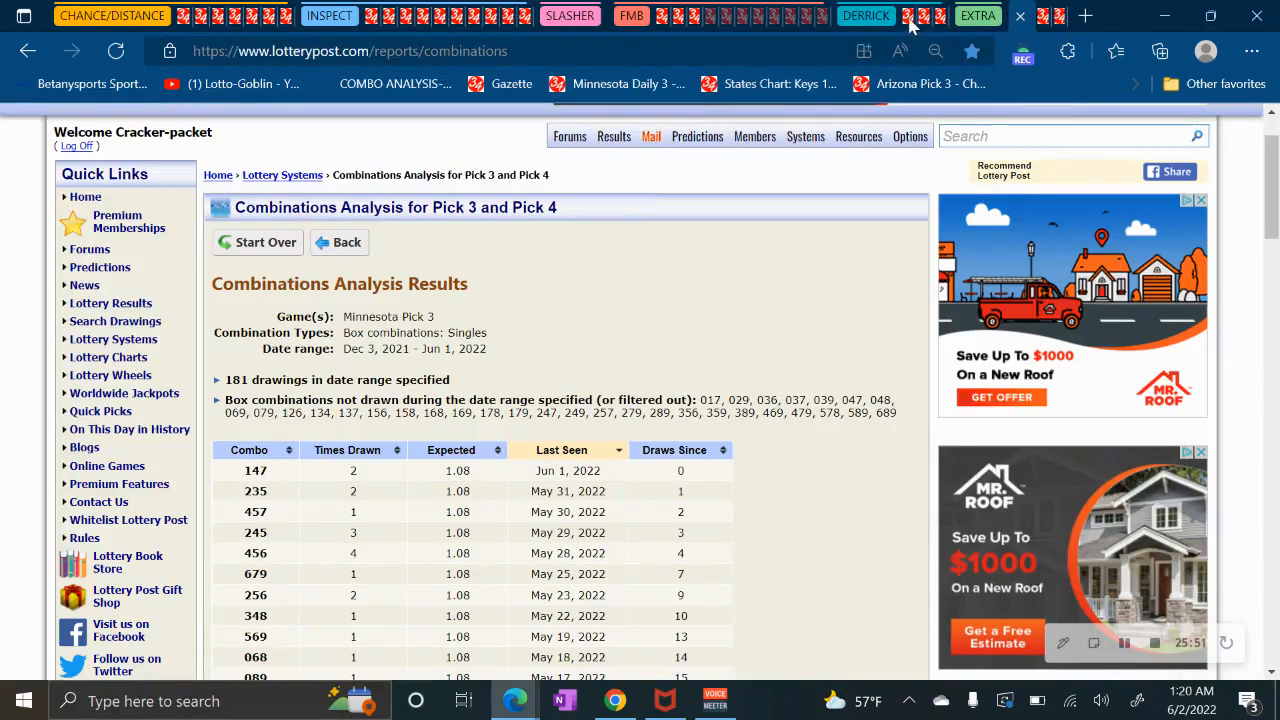
Check Minnesota's DERRICK single boxed patterns tracking table, then return to the Combinations Analysis results.
{"action": "left_click", "coordinate": [910, 16]}
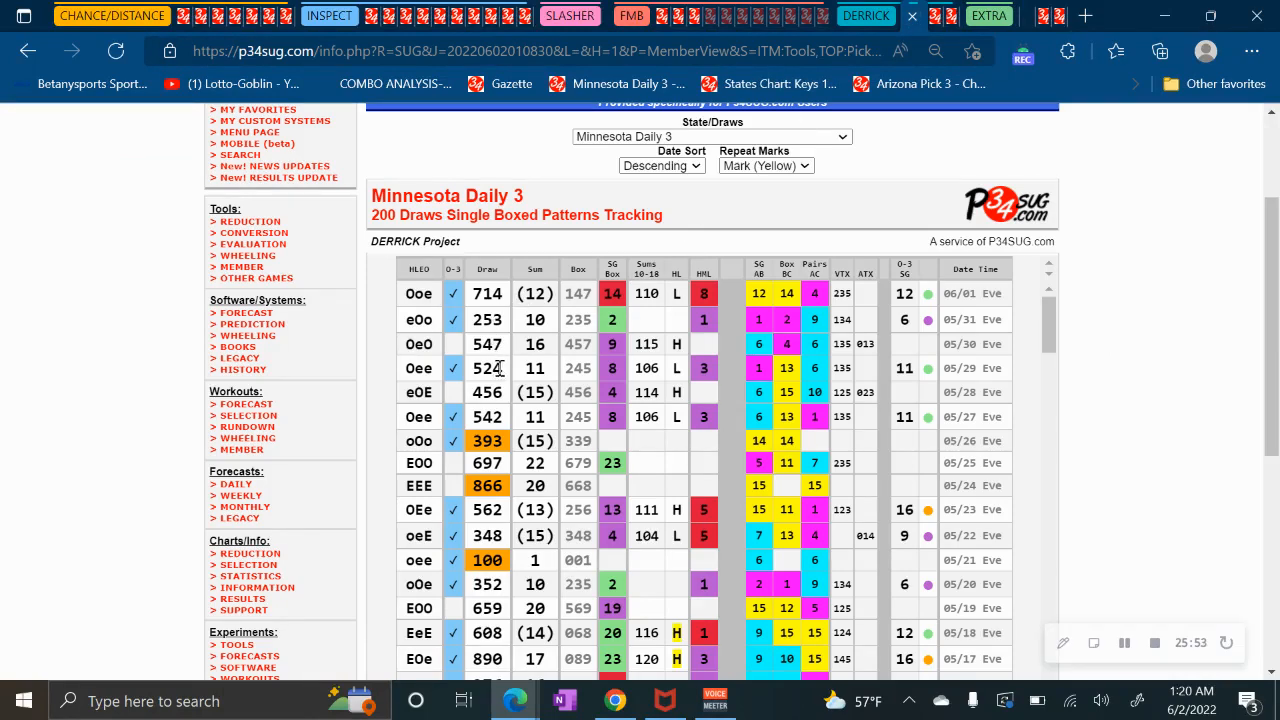
{"action": "scroll", "coordinate": [499, 362], "scroll_direction": "down", "scroll_amount": 3}
{"action": "scroll", "coordinate": [490, 380], "scroll_direction": "up", "scroll_amount": 4}
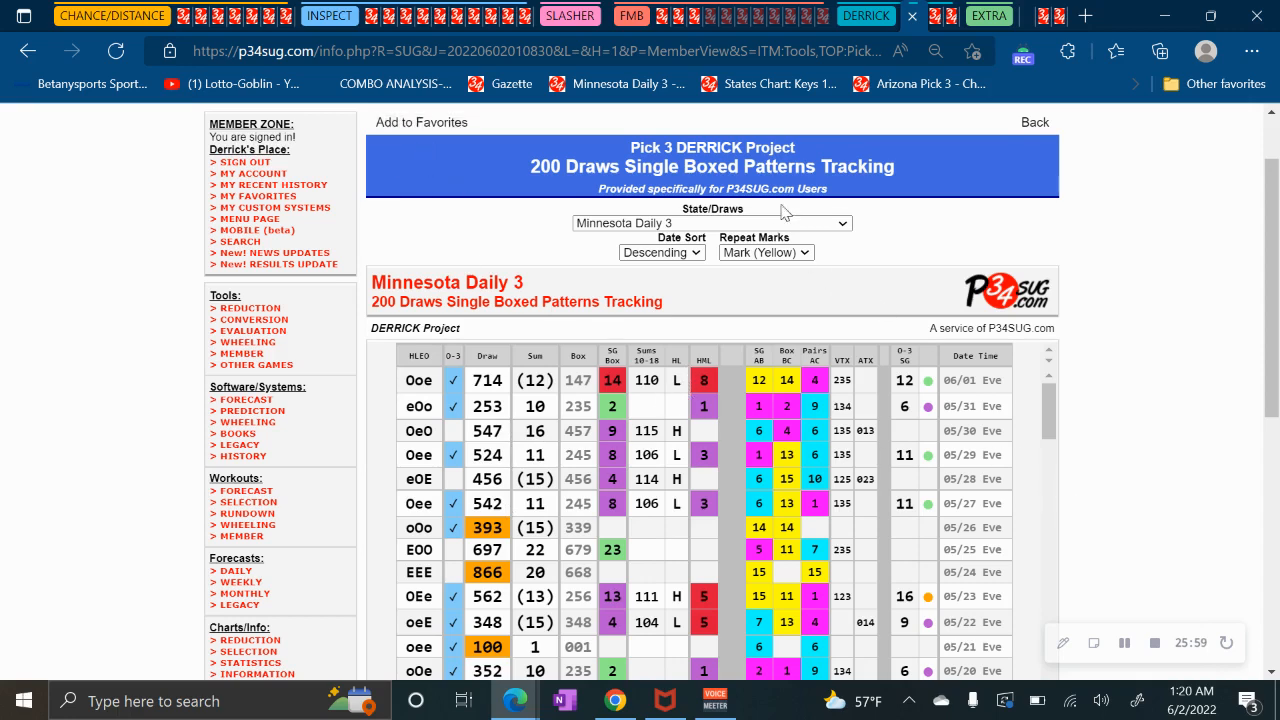
{"action": "left_click", "coordinate": [1018, 20]}
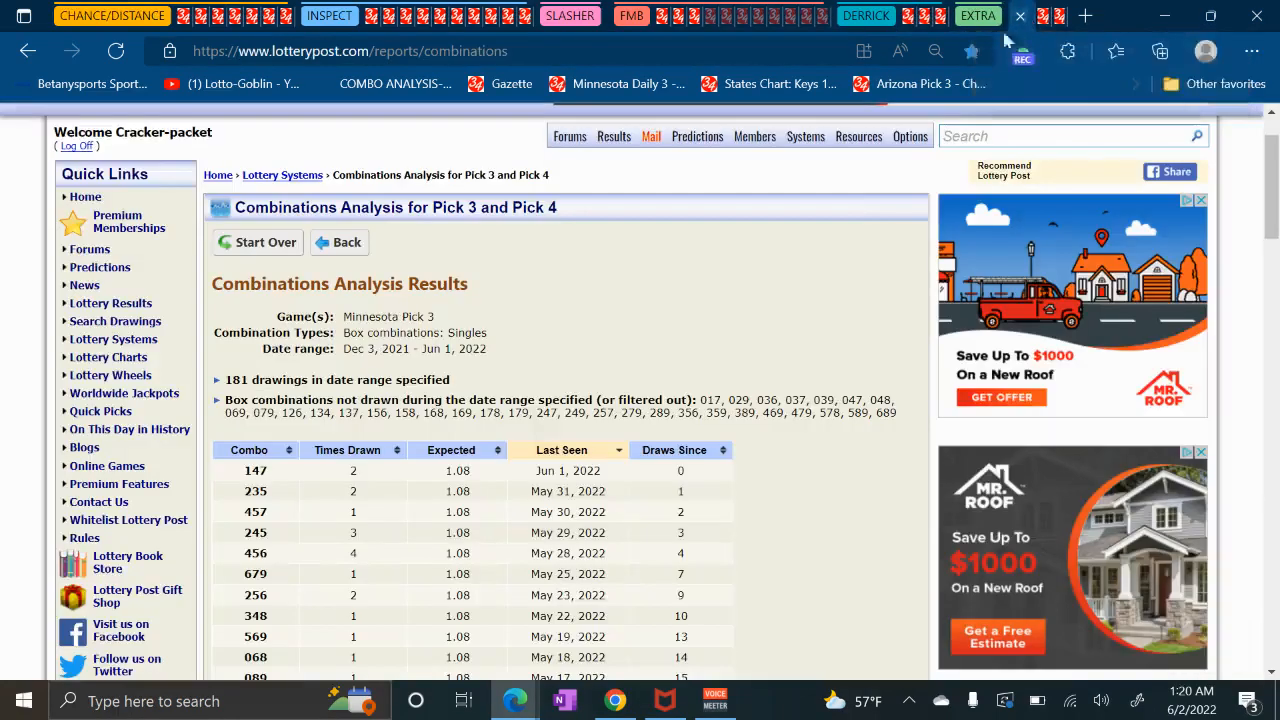
Switch to Maryland's 100 Draws History Group Tracking and examine the CLEAN, L57, H3L3, DIRTY and CONSEC columns across past draws.
{"action": "left_click", "coordinate": [1020, 16]}
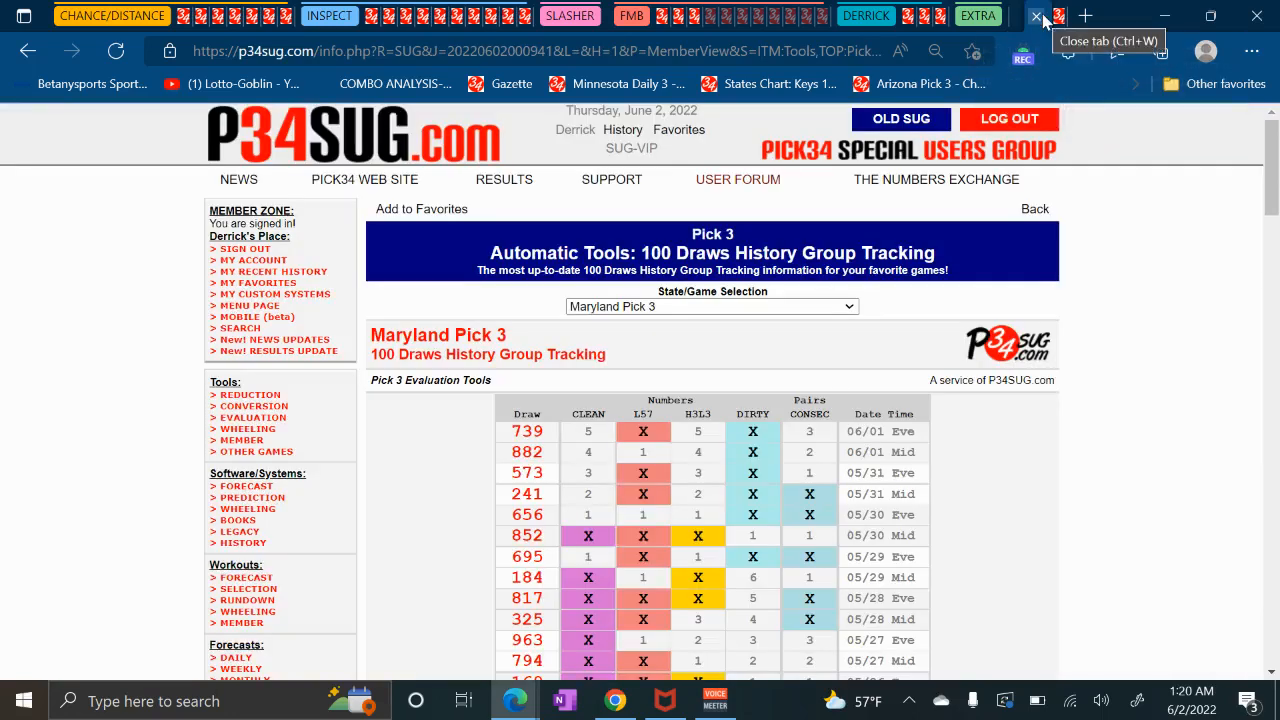
{"action": "scroll", "coordinate": [586, 458], "scroll_direction": "down", "scroll_amount": 8}
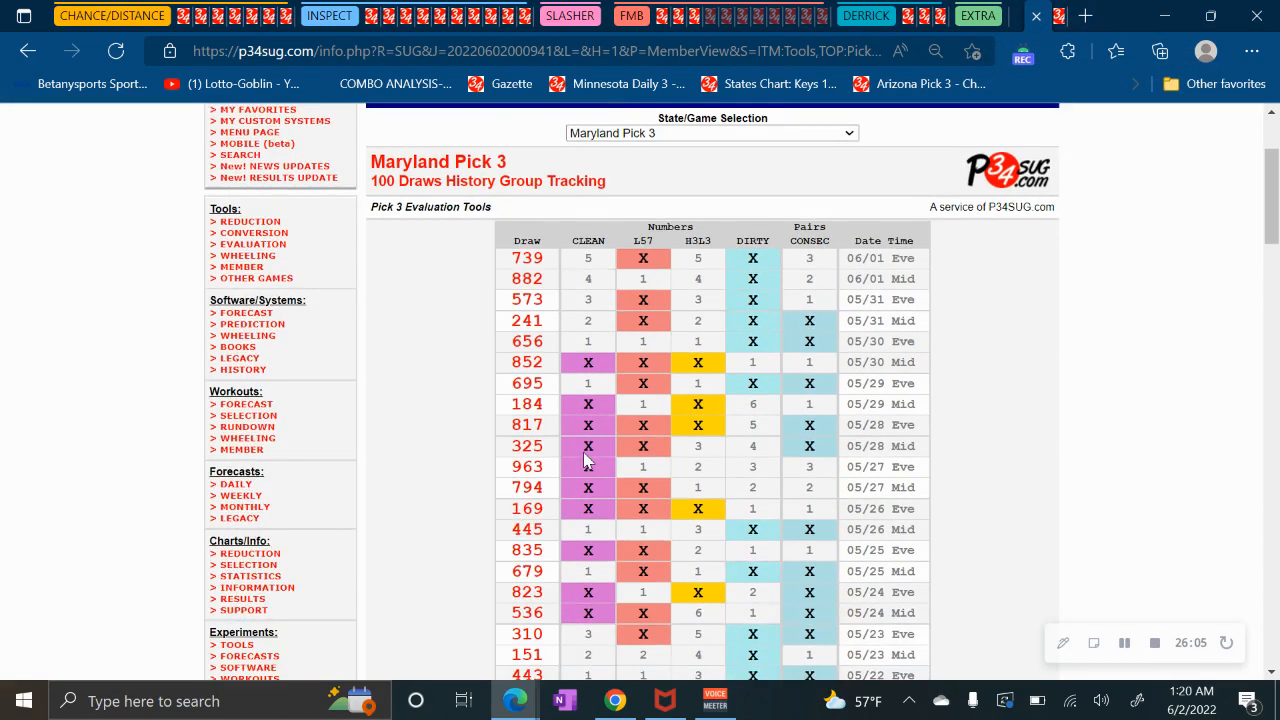
{"action": "scroll", "coordinate": [620, 472], "scroll_direction": "down", "scroll_amount": 8}
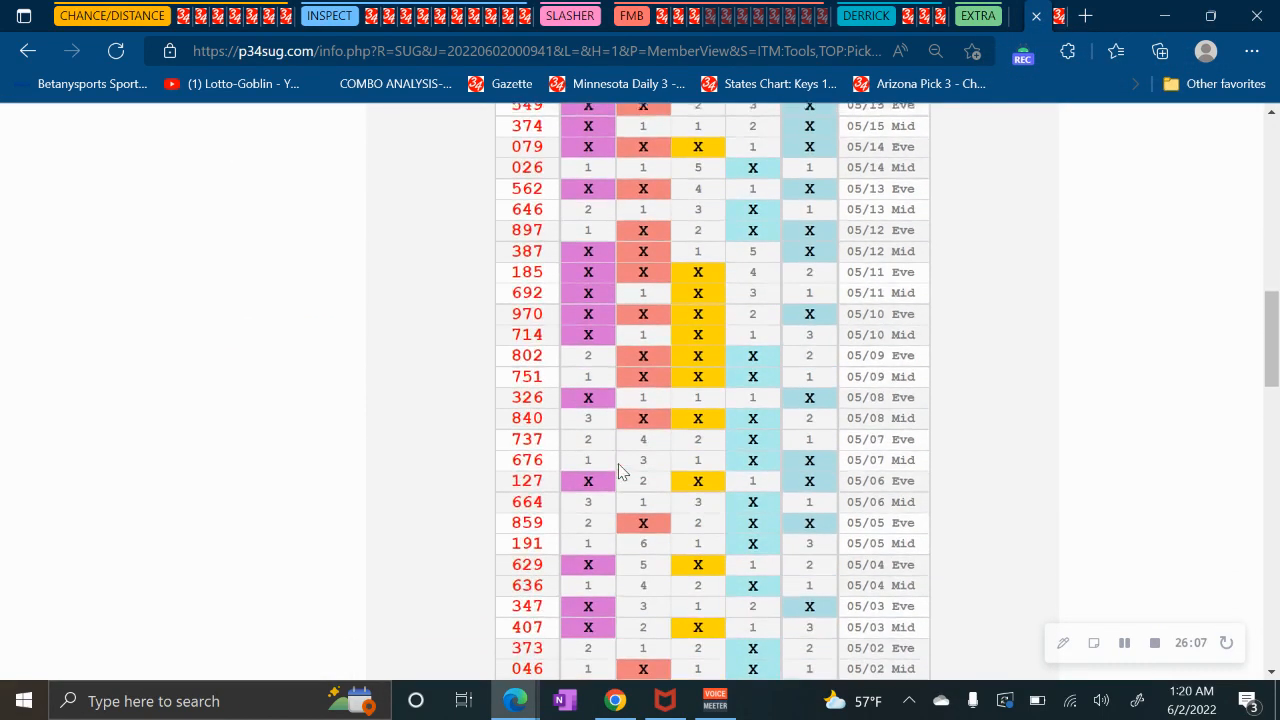
{"action": "scroll", "coordinate": [620, 472], "scroll_direction": "down", "scroll_amount": 4}
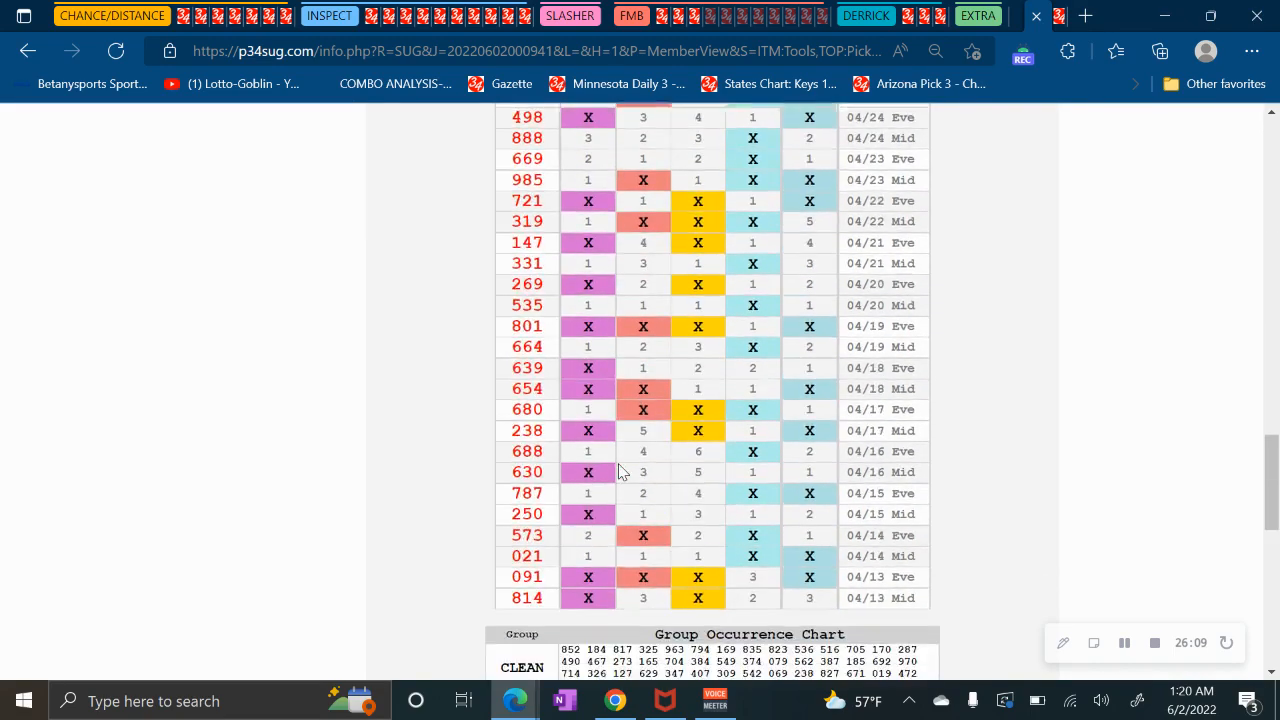
{"action": "scroll", "coordinate": [620, 466], "scroll_direction": "up", "scroll_amount": 19}
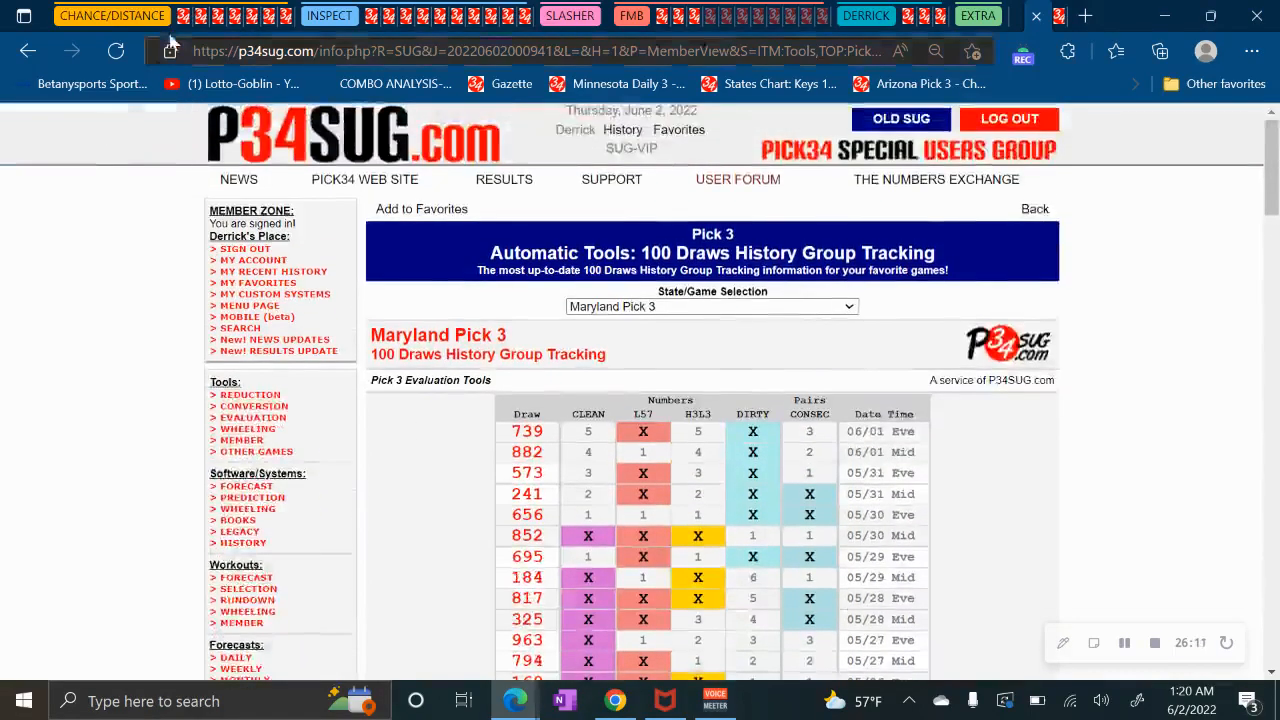
Switch to Maryland's Draw History Chances chart and set its filter information to General Filters Keys.
{"action": "left_click", "coordinate": [176, 15]}
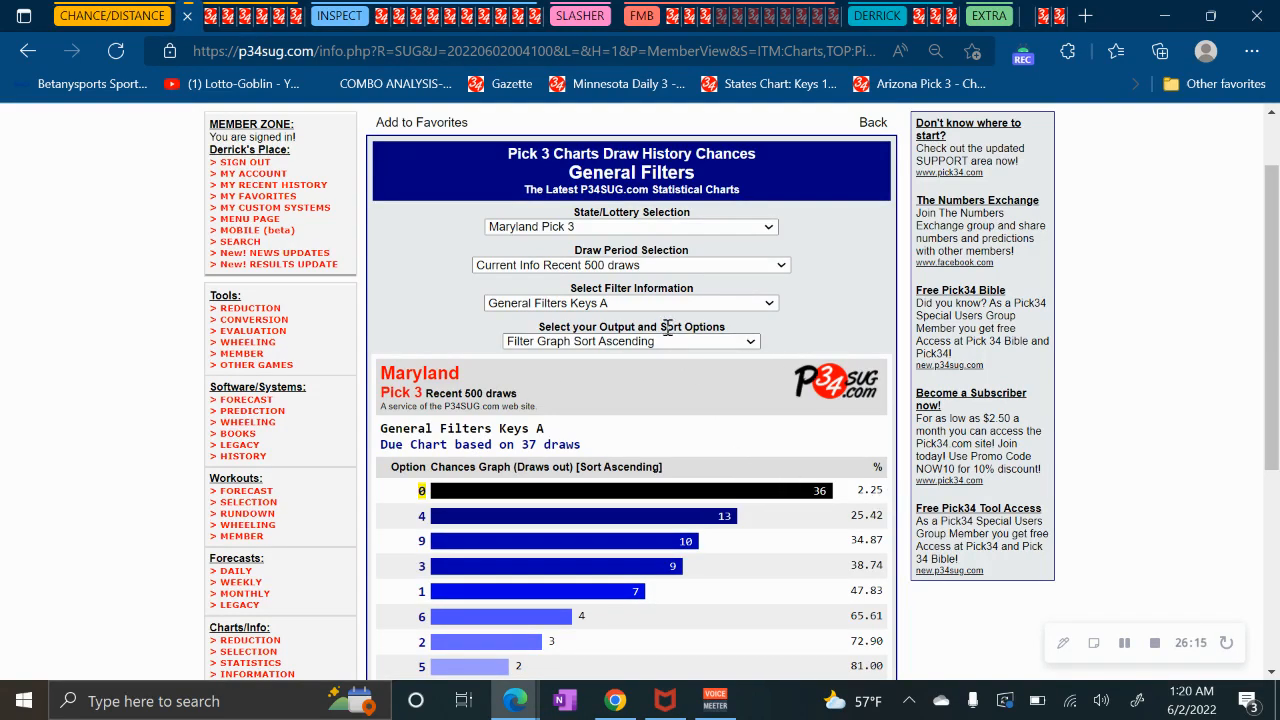
{"action": "left_click", "coordinate": [613, 304]}
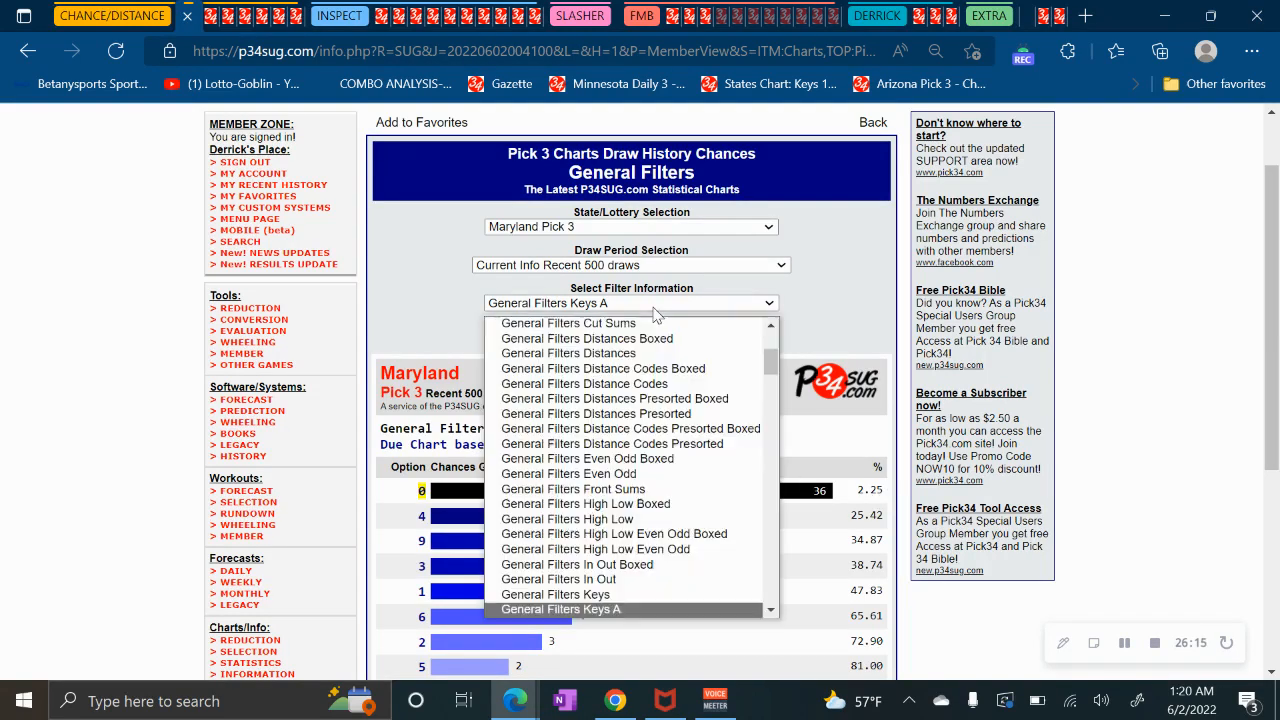
{"action": "left_click", "coordinate": [610, 595]}
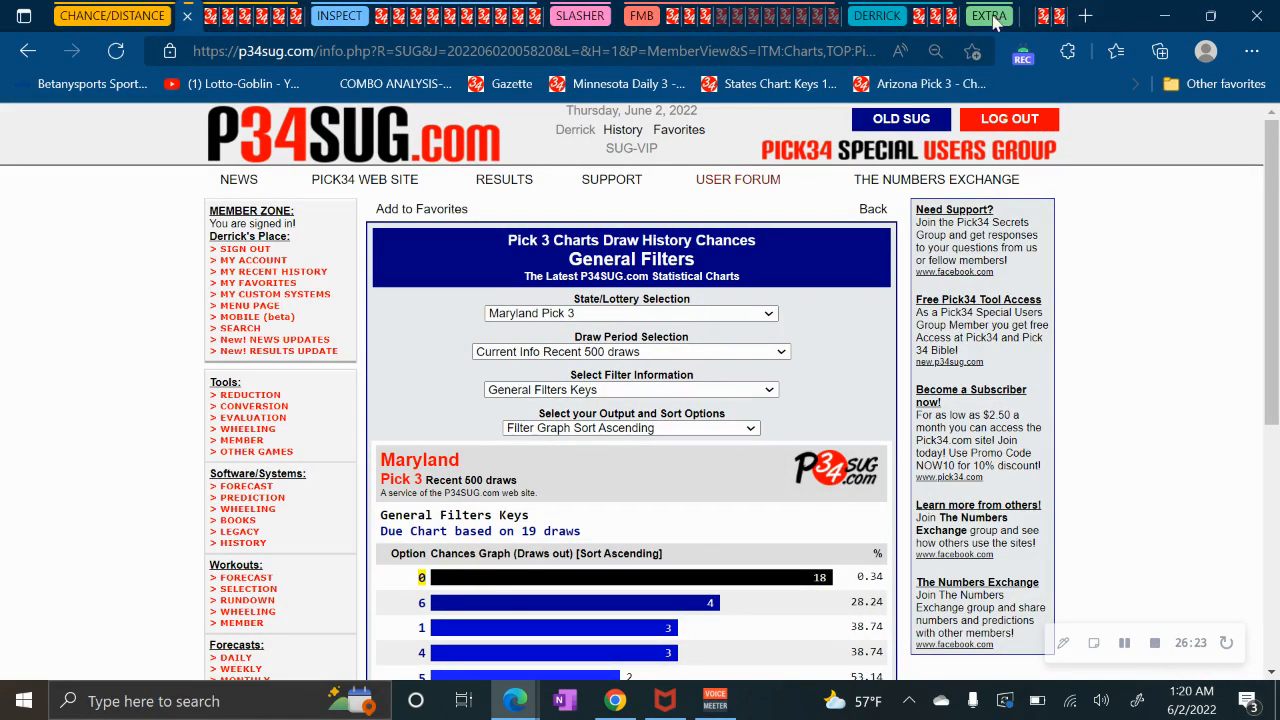
Return to Maryland's group tracking, highlight CLEAN boxed numbers 015 through 089 in the tracking information, then clear the selection.
{"action": "left_click", "coordinate": [1028, 16]}
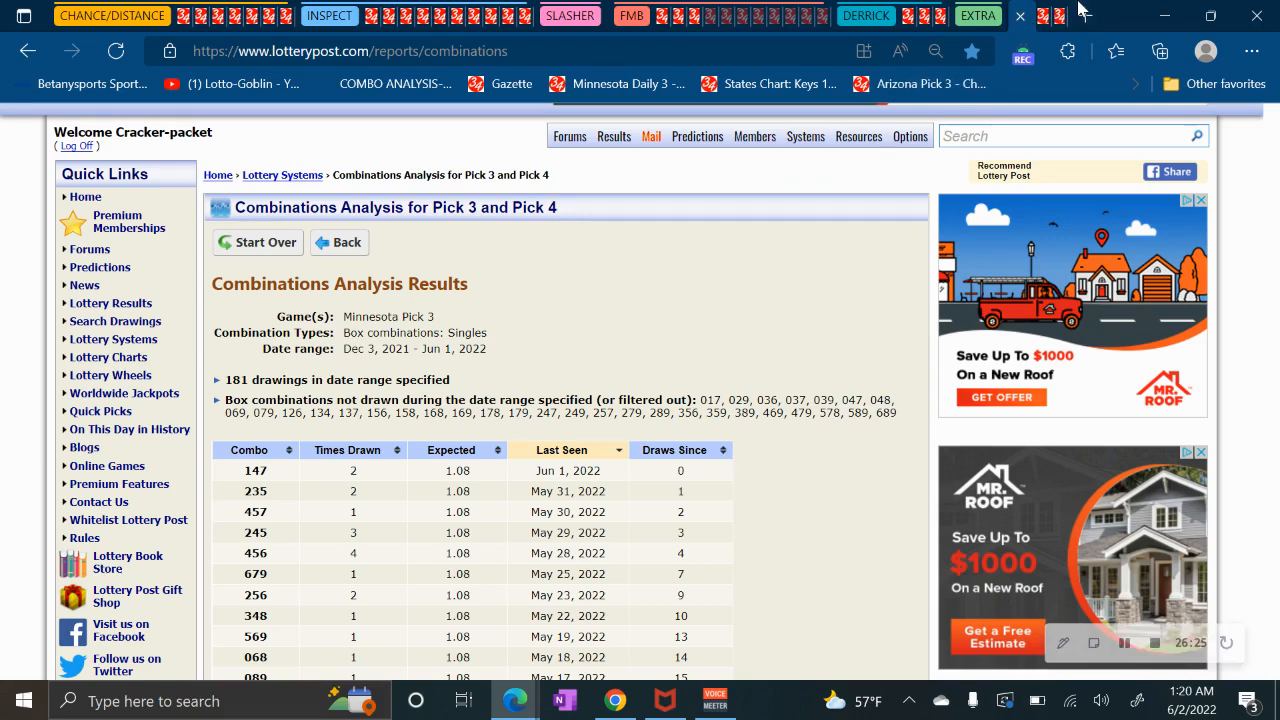
{"action": "left_click", "coordinate": [1046, 16]}
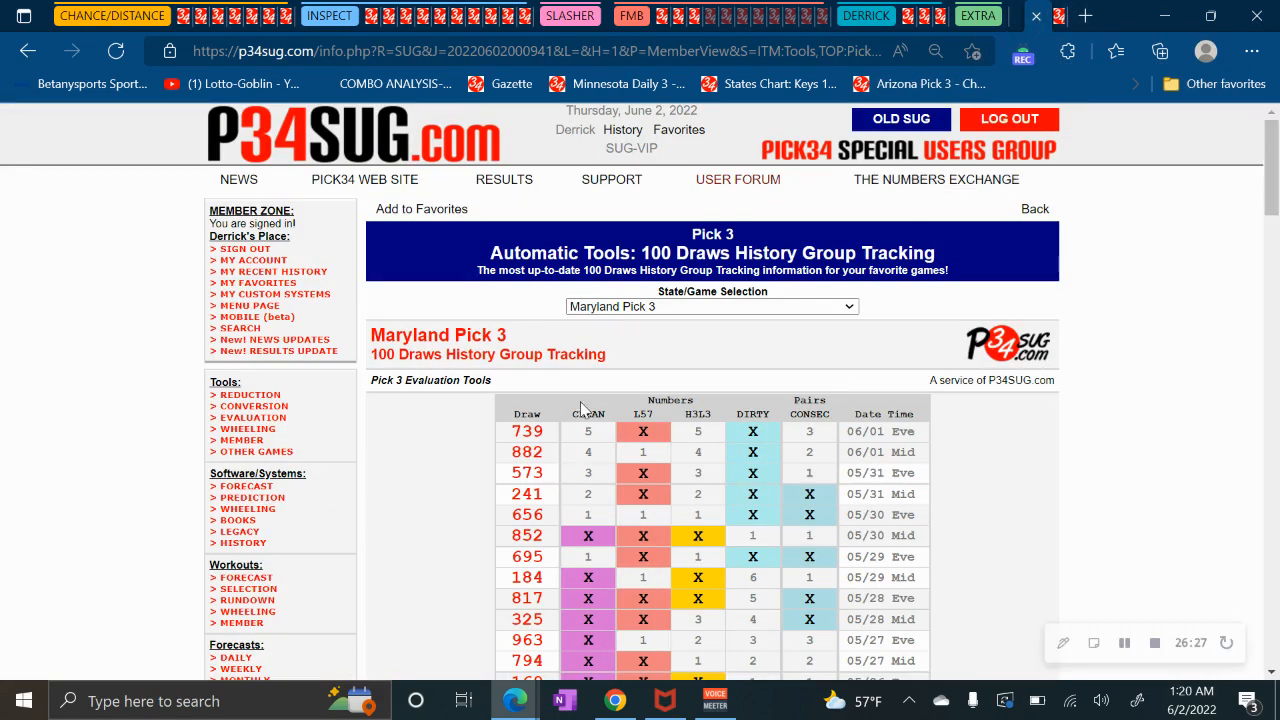
{"action": "scroll", "coordinate": [590, 528], "scroll_direction": "down", "scroll_amount": 20}
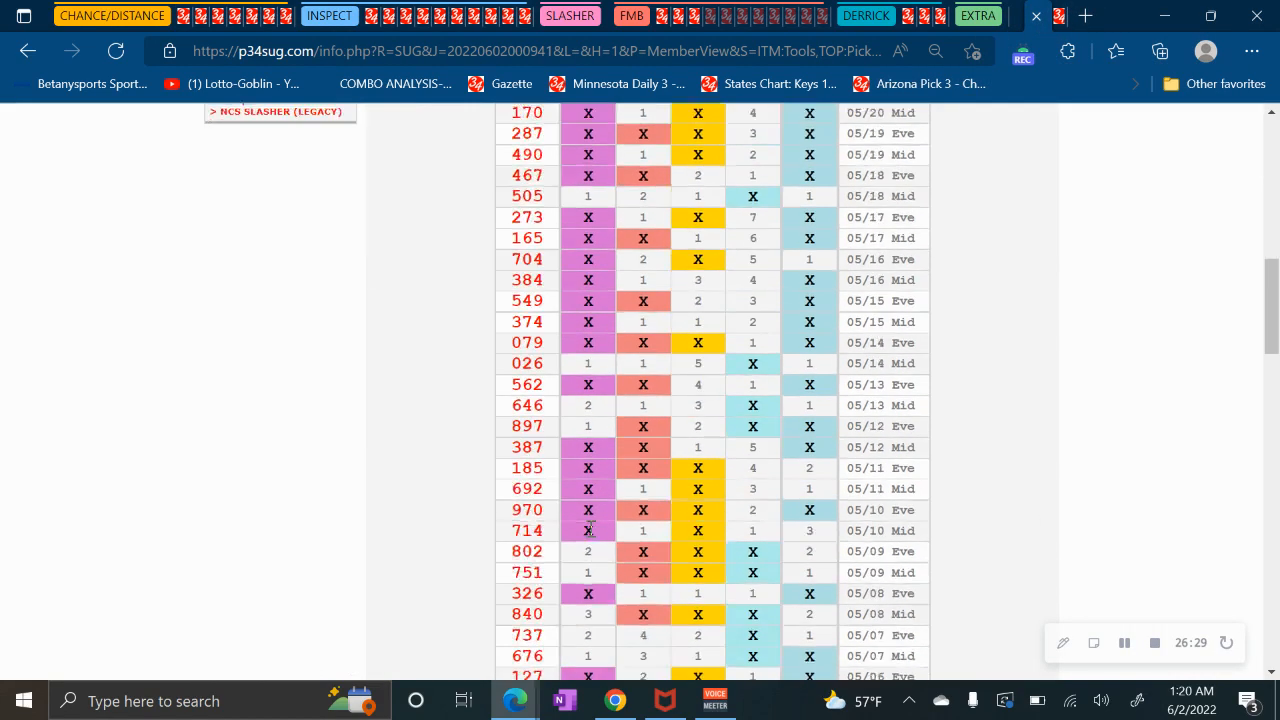
{"action": "scroll", "coordinate": [591, 528], "scroll_direction": "down", "scroll_amount": 3}
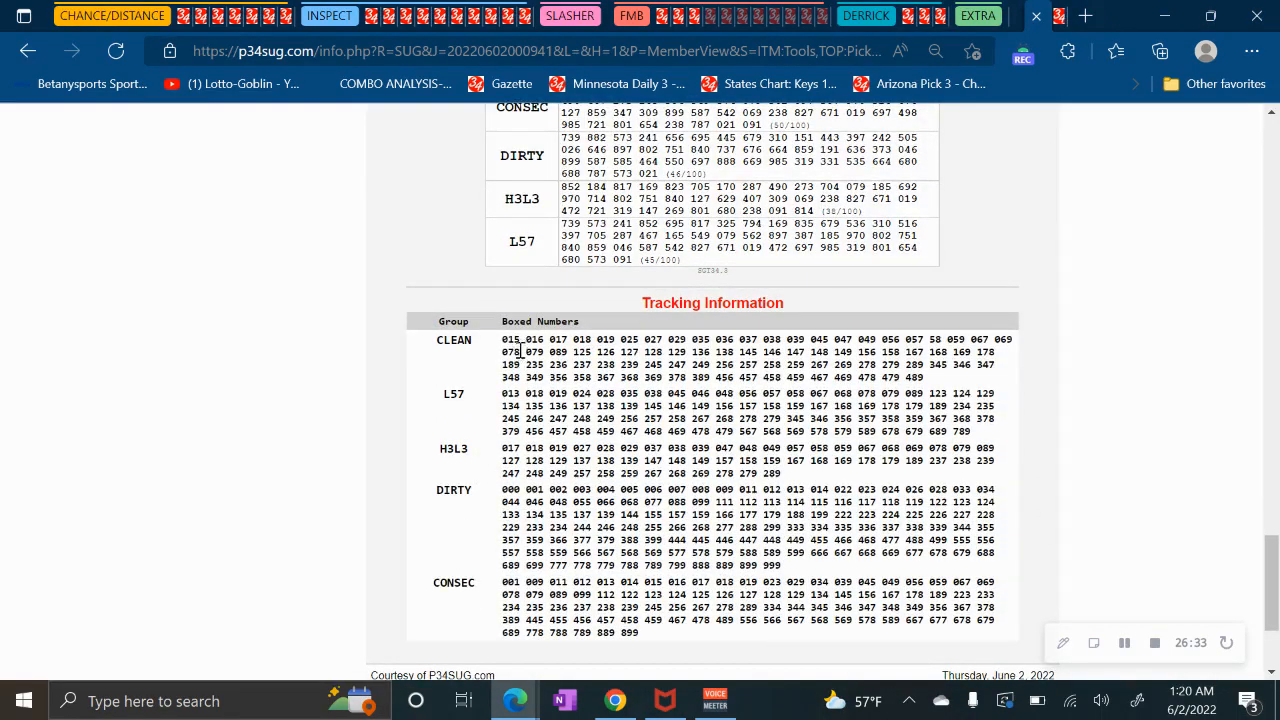
{"action": "left_click_drag", "start_coordinate": [503, 341], "coordinate": [568, 354]}
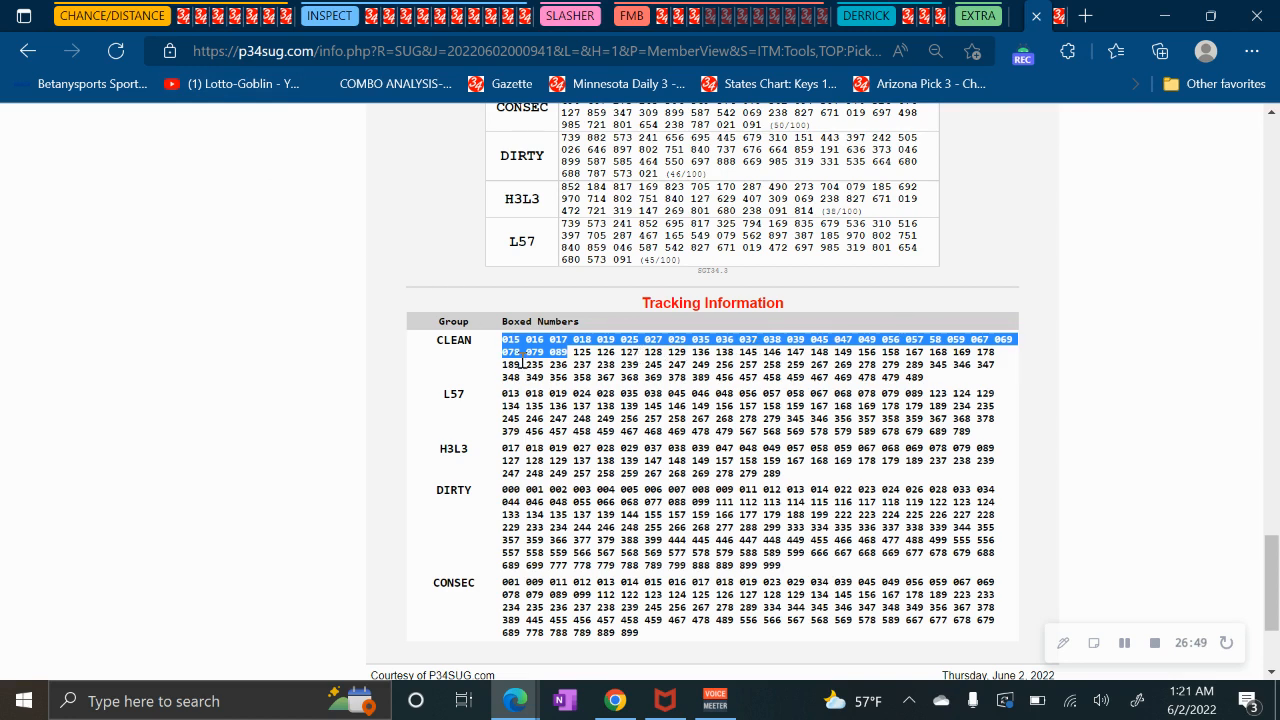
{"action": "left_click", "coordinate": [382, 298]}
{"action": "scroll", "coordinate": [431, 343], "scroll_direction": "up", "scroll_amount": 10}
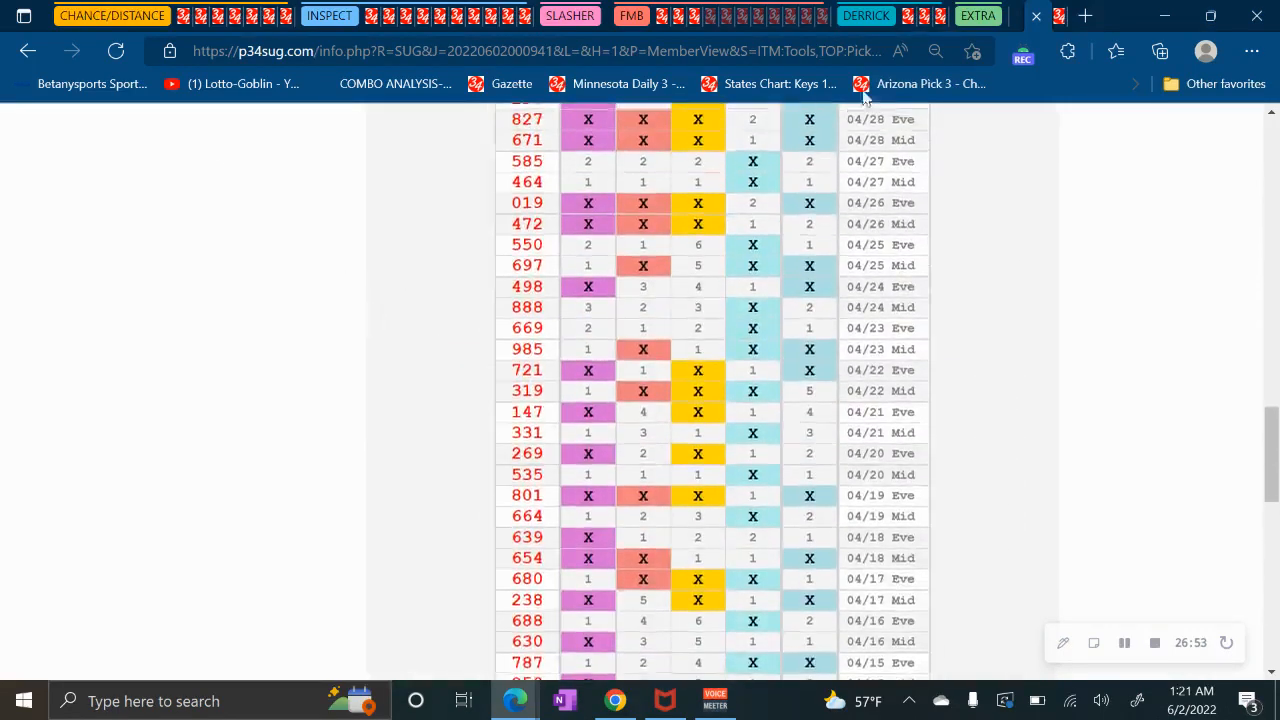
{"action": "left_click", "coordinate": [1014, 16]}
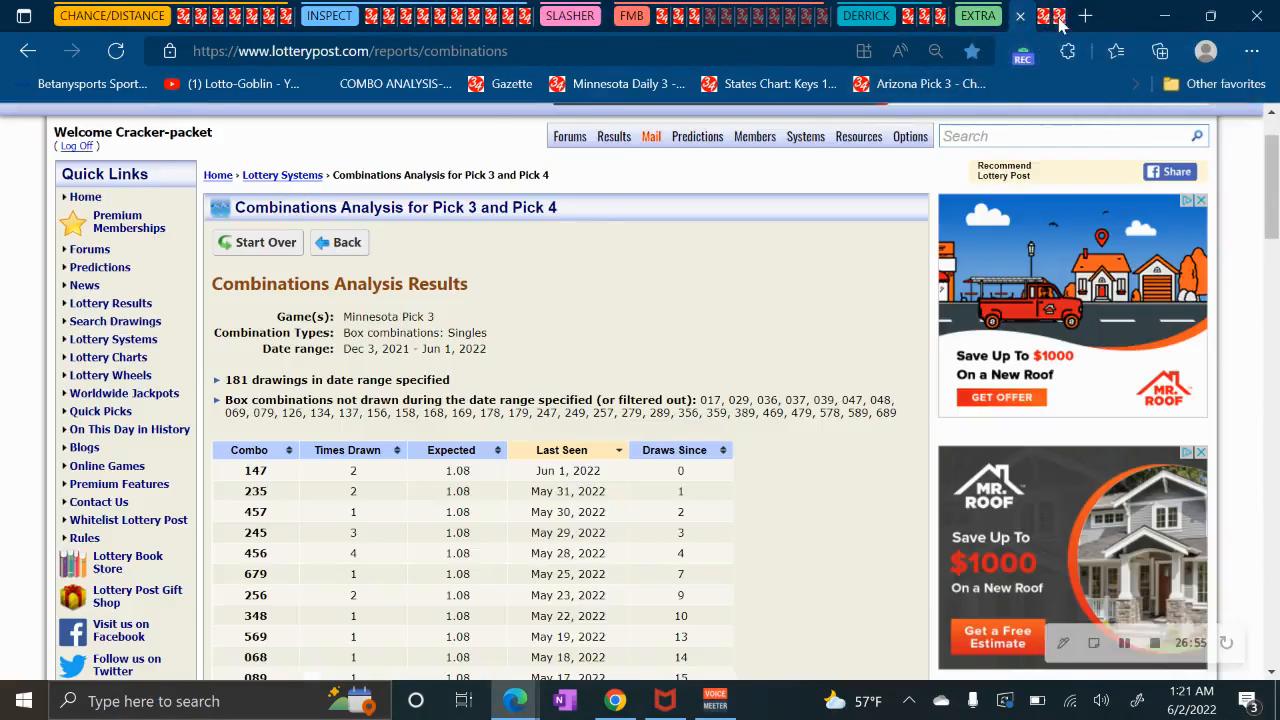
{"action": "left_click", "coordinate": [1048, 16]}
{"action": "left_click", "coordinate": [1058, 16]}
{"action": "scroll", "coordinate": [727, 340], "scroll_direction": "up", "scroll_amount": 3}
{"action": "scroll", "coordinate": [727, 340], "scroll_direction": "up", "scroll_amount": 3}
{"action": "left_click", "coordinate": [1012, 16]}
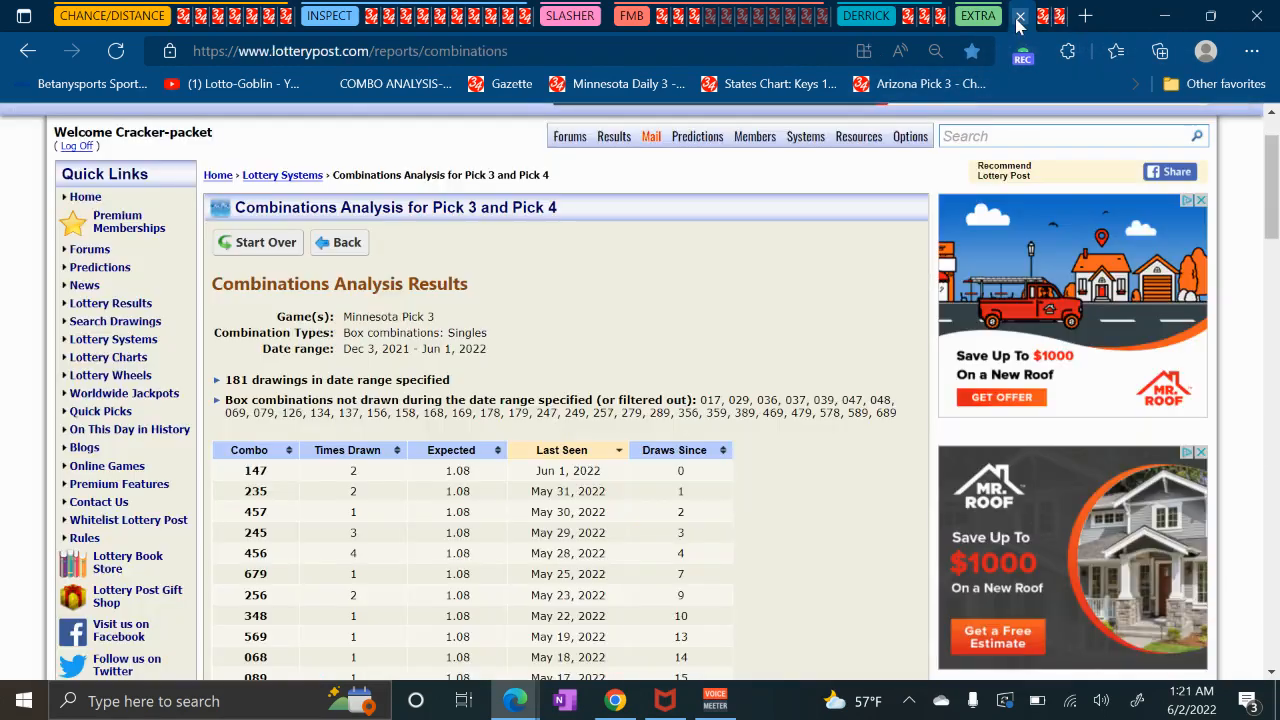
{"action": "left_click", "coordinate": [944, 18]}
Open the bookmarked States Chart: Keys 15 in a new browser tab.
{"action": "left_click", "coordinate": [1085, 16]}
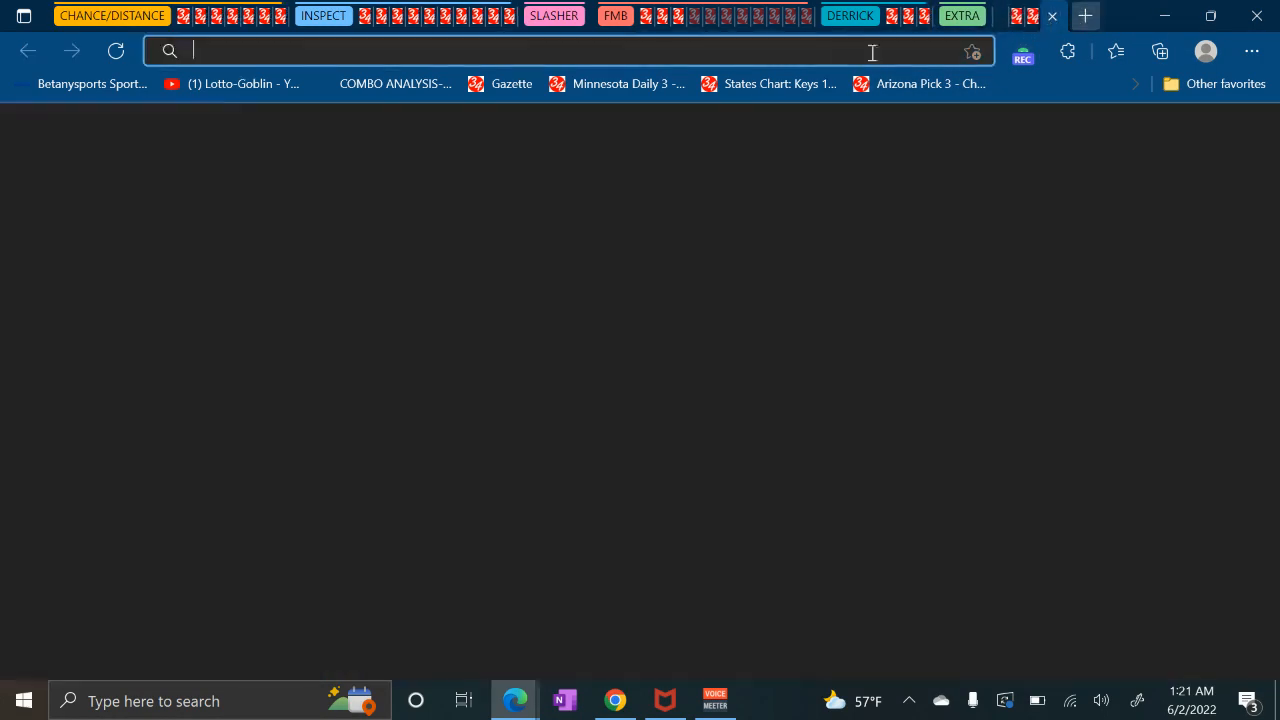
{"action": "left_click", "coordinate": [777, 86]}
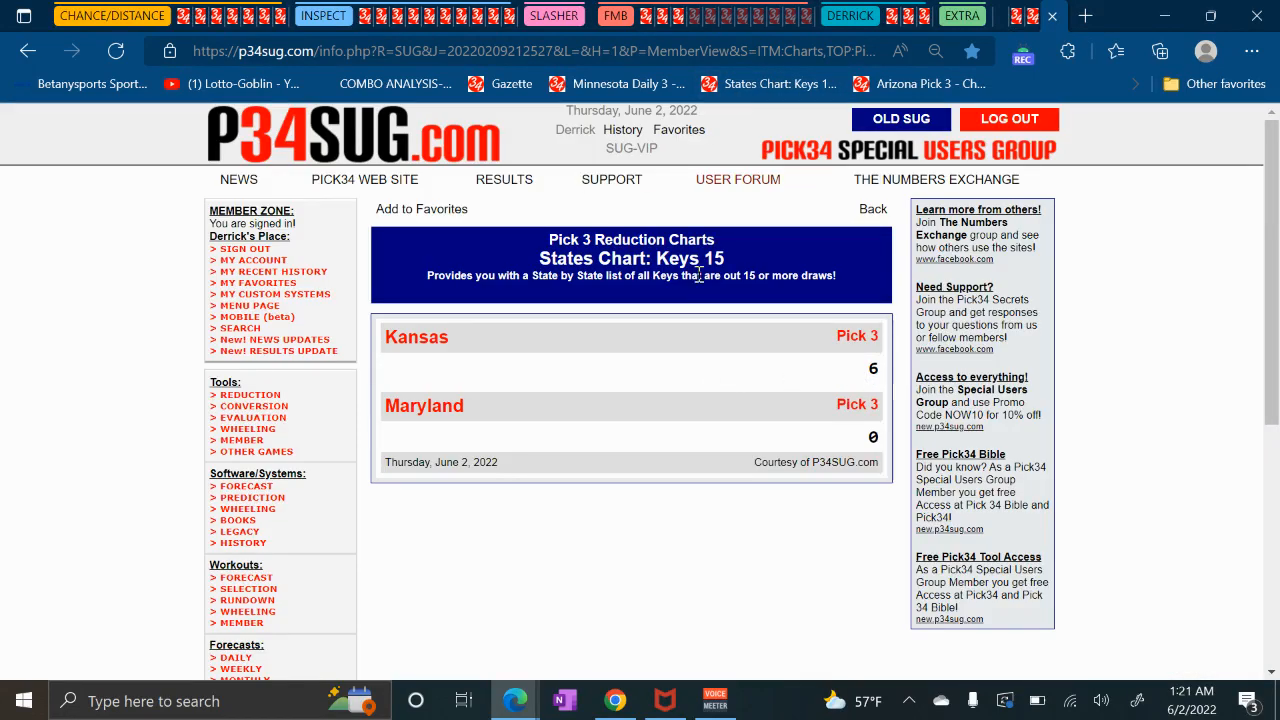
Return to Maryland's 100 Draws History Group Tracking table and review its recent draws.
{"action": "left_click", "coordinate": [1052, 16]}
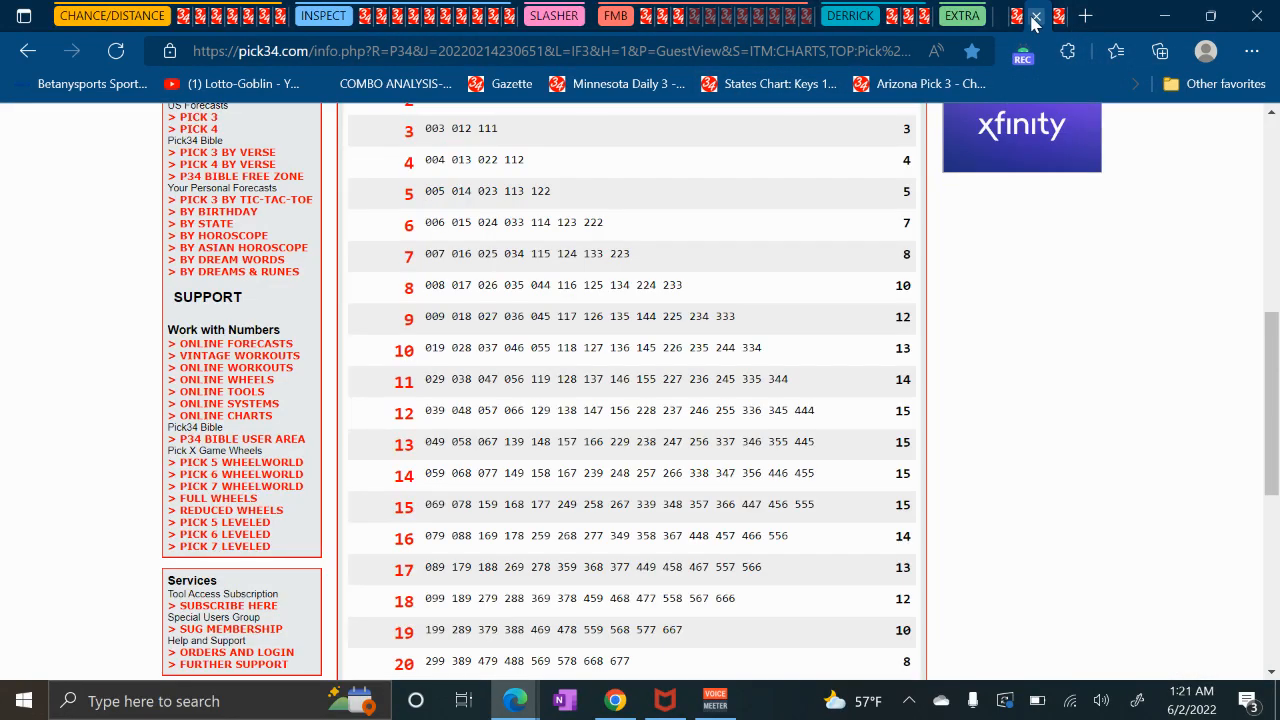
{"action": "left_click", "coordinate": [1020, 24]}
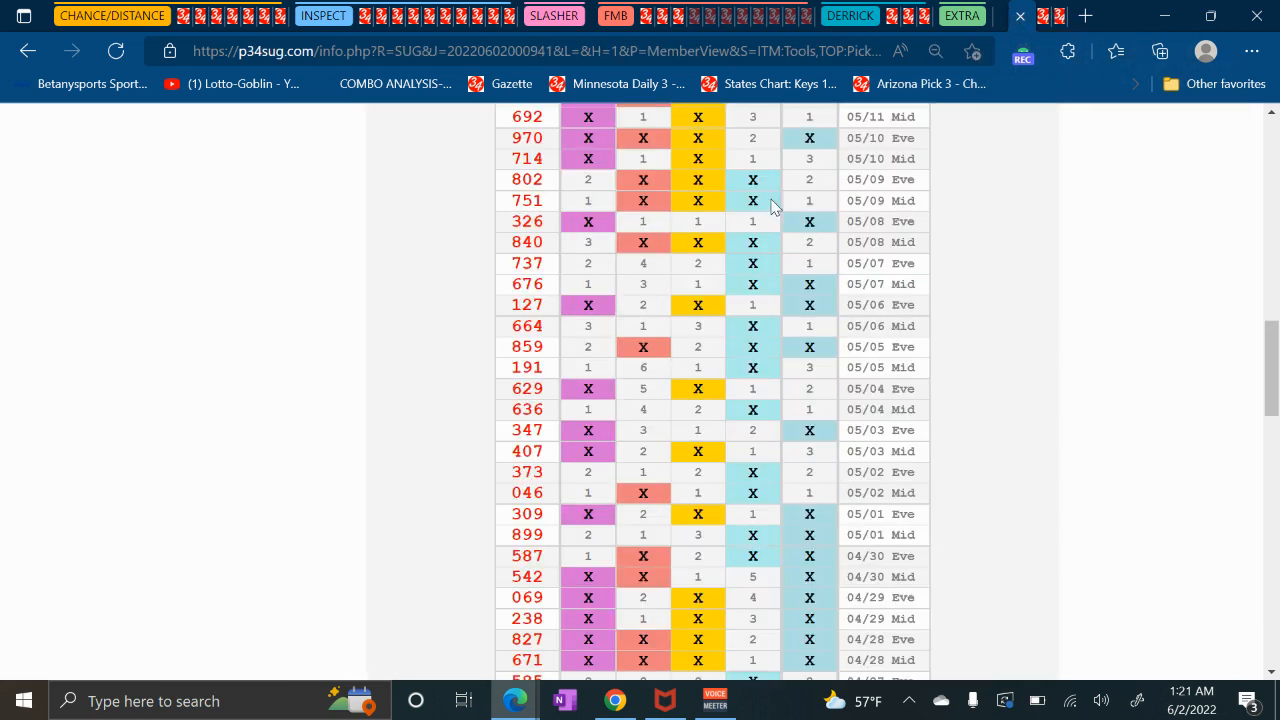
{"action": "scroll", "coordinate": [663, 434], "scroll_direction": "up", "scroll_amount": 10}
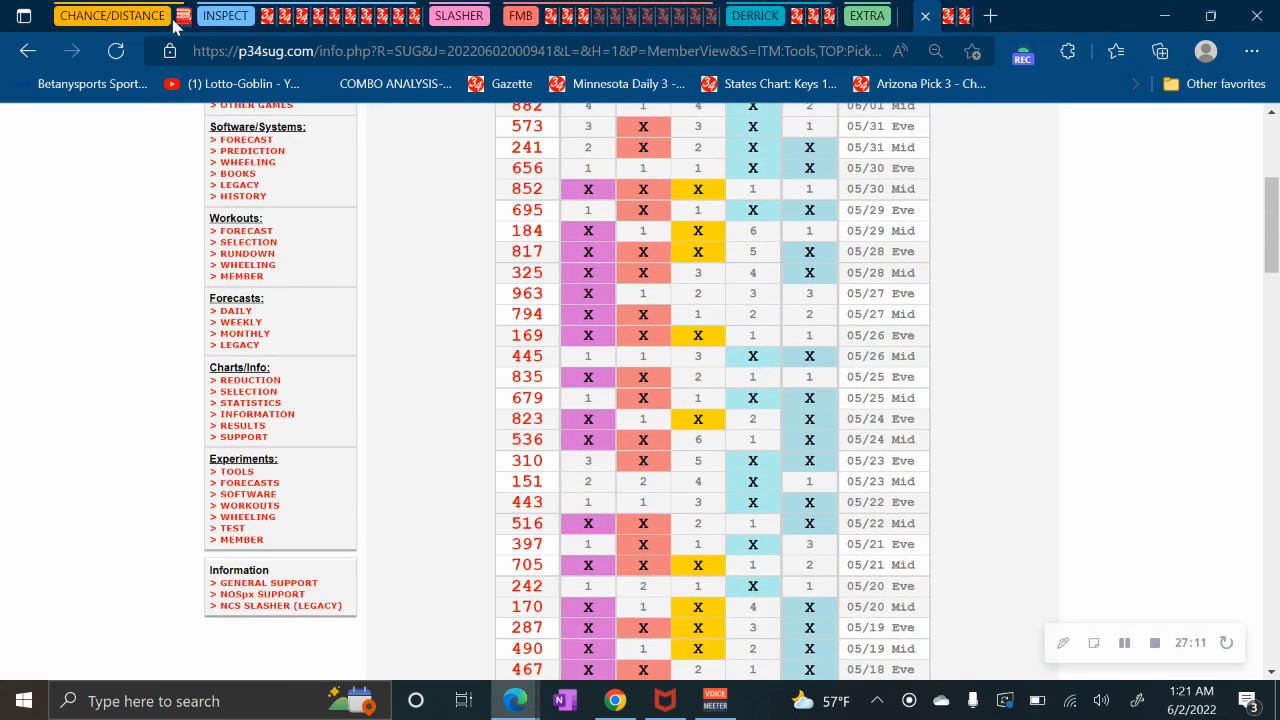
Return to Maryland's General Filters Keys chart and collapse the INSPECT tab group.
{"action": "left_click", "coordinate": [160, 18]}
{"action": "left_click", "coordinate": [182, 18]}
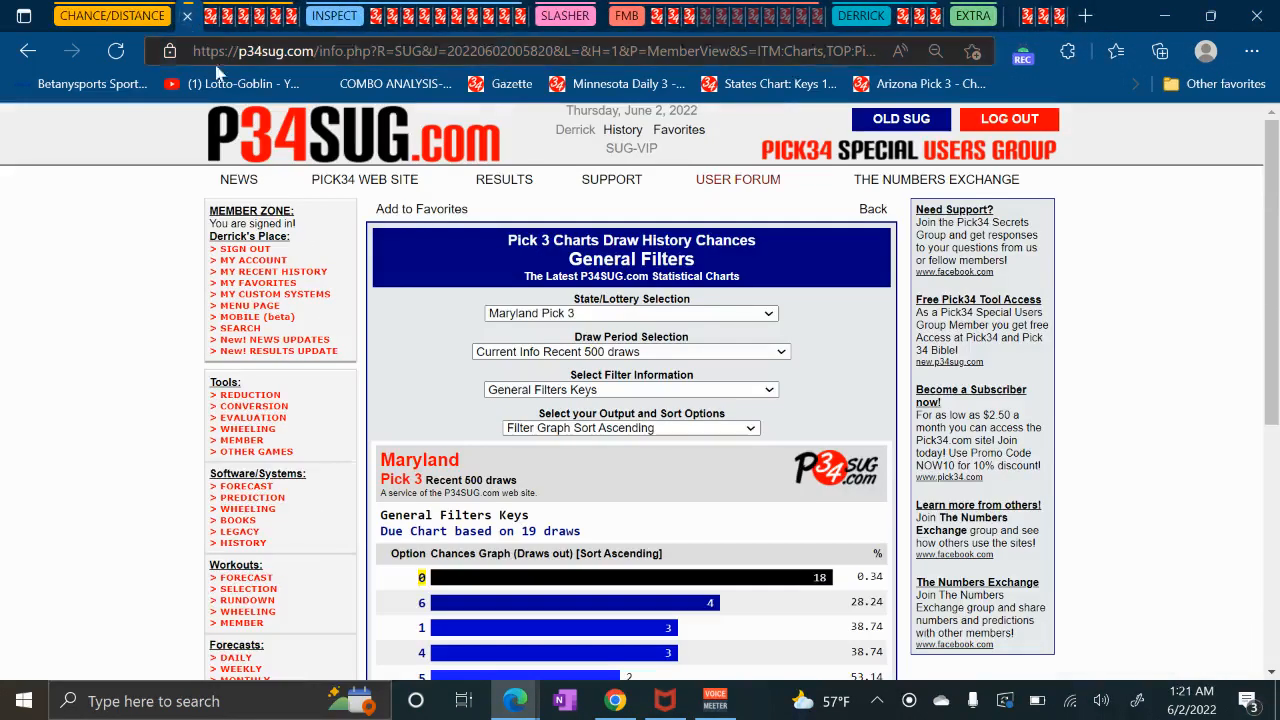
{"action": "left_click", "coordinate": [332, 17]}
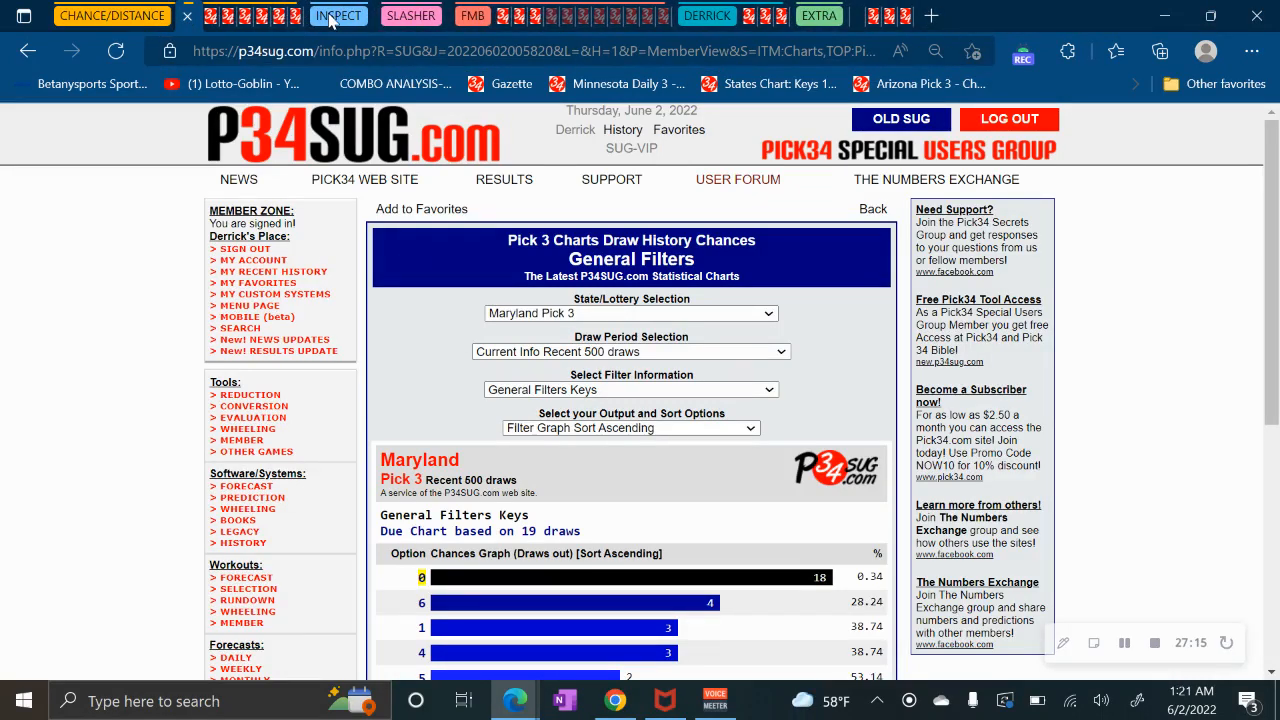
Collapse the FMB and CHANCE/DISTANCE tab groups, expand INSPECT, and open its USA Games Due Filter Report.
{"action": "left_click", "coordinate": [460, 20]}
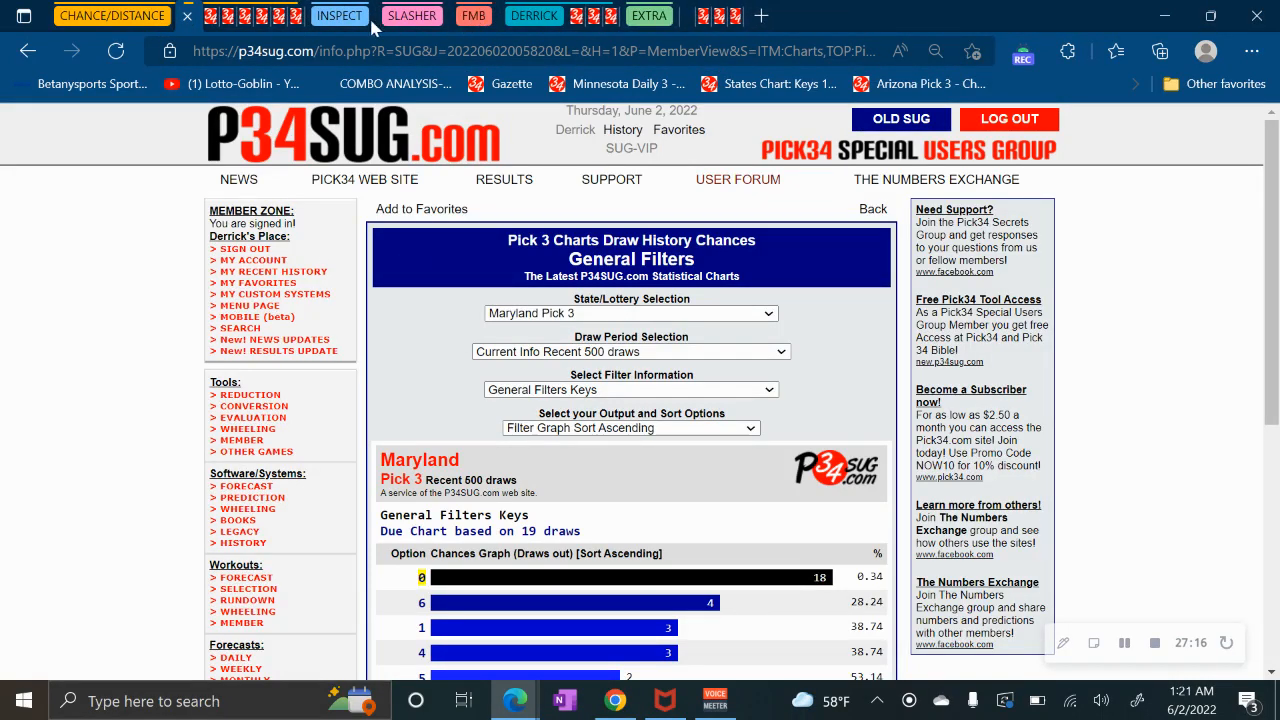
{"action": "left_click", "coordinate": [148, 20]}
{"action": "left_click", "coordinate": [231, 17]}
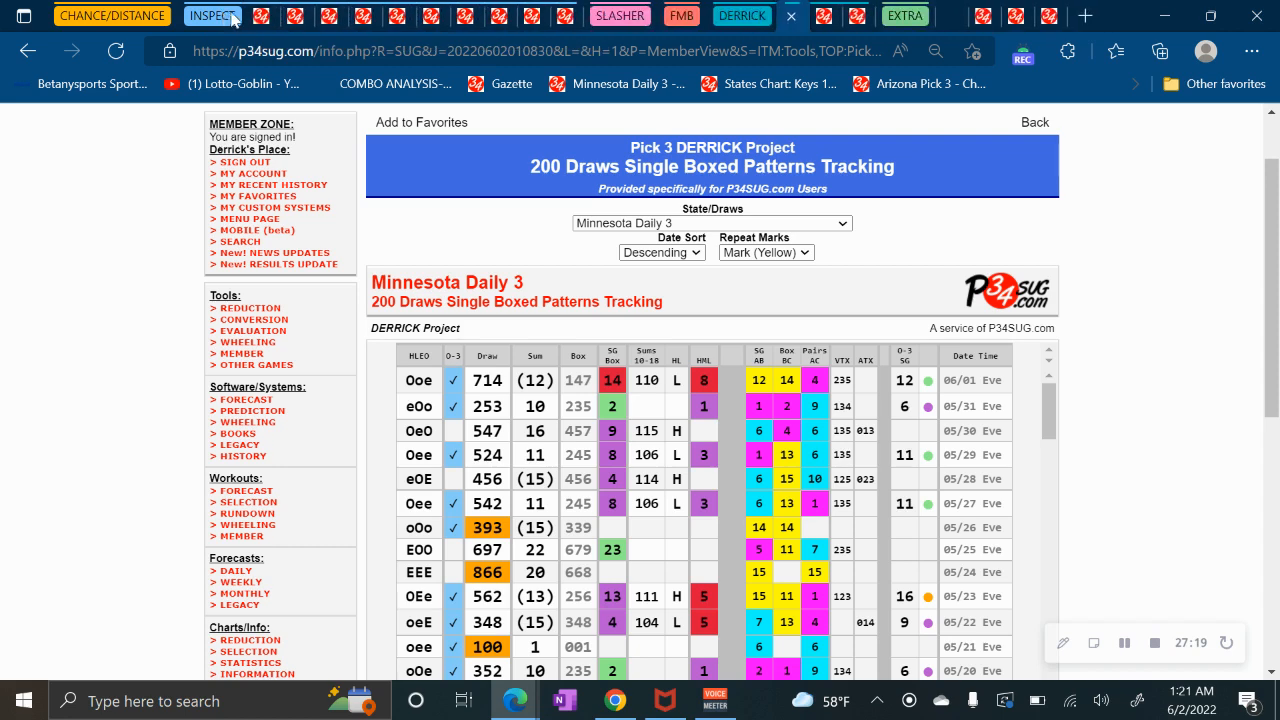
{"action": "left_click", "coordinate": [260, 17]}
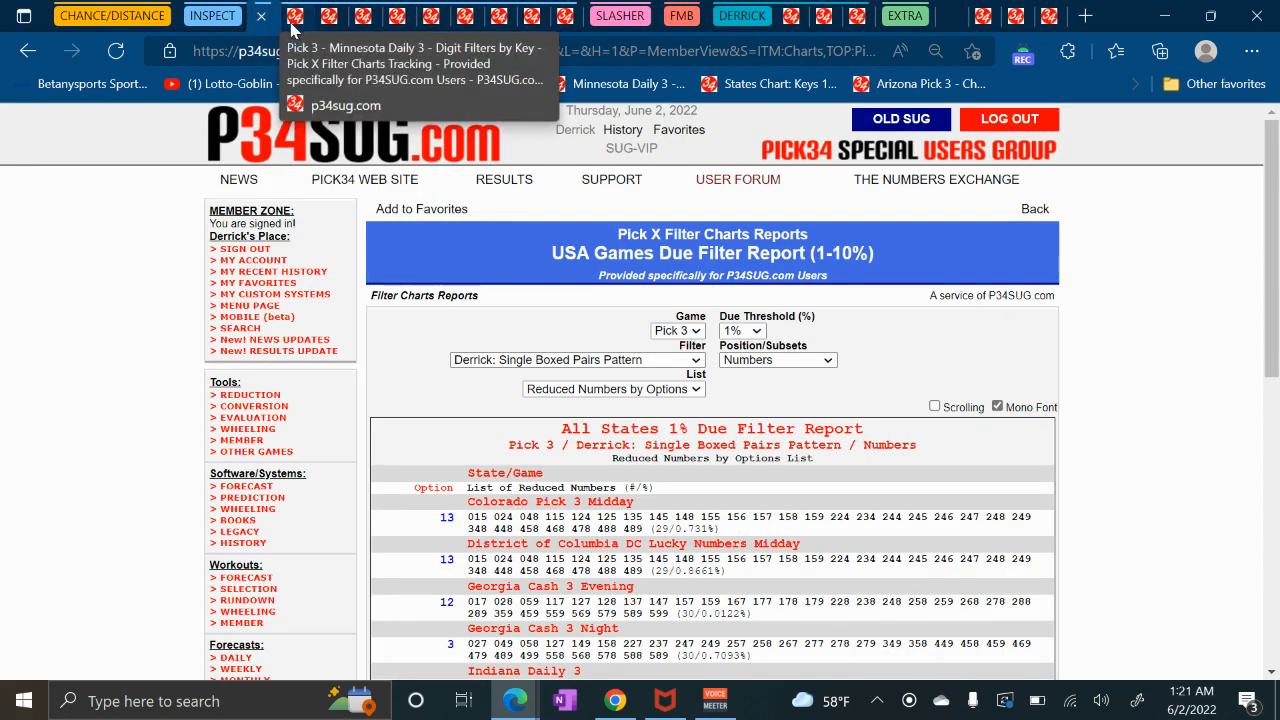
Examine the Pick 3 1% due report for the Single Boxed Pairs Pattern filter across all listed states.
{"action": "scroll", "coordinate": [495, 511], "scroll_direction": "down", "scroll_amount": 2}
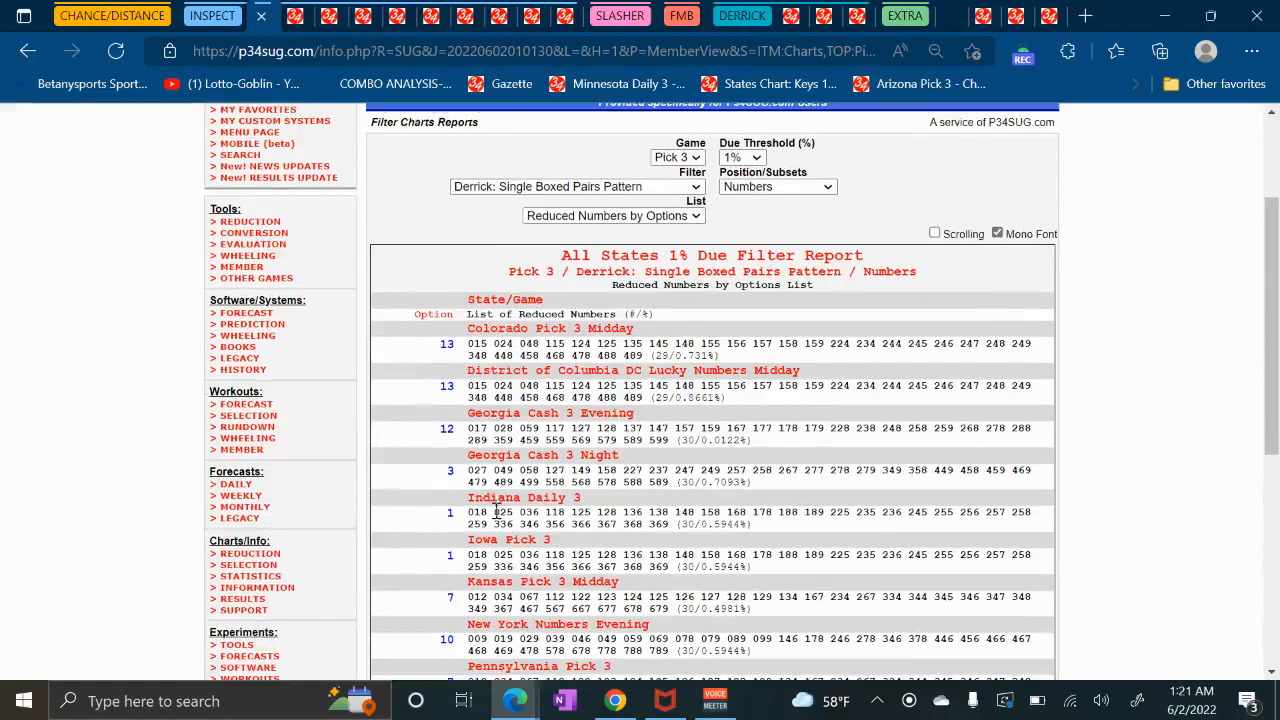
{"action": "scroll", "coordinate": [530, 460], "scroll_direction": "down", "scroll_amount": 2}
{"action": "scroll", "coordinate": [560, 470], "scroll_direction": "down", "scroll_amount": 2}
{"action": "scroll", "coordinate": [566, 469], "scroll_direction": "up", "scroll_amount": 5}
{"action": "scroll", "coordinate": [540, 471], "scroll_direction": "down", "scroll_amount": 4}
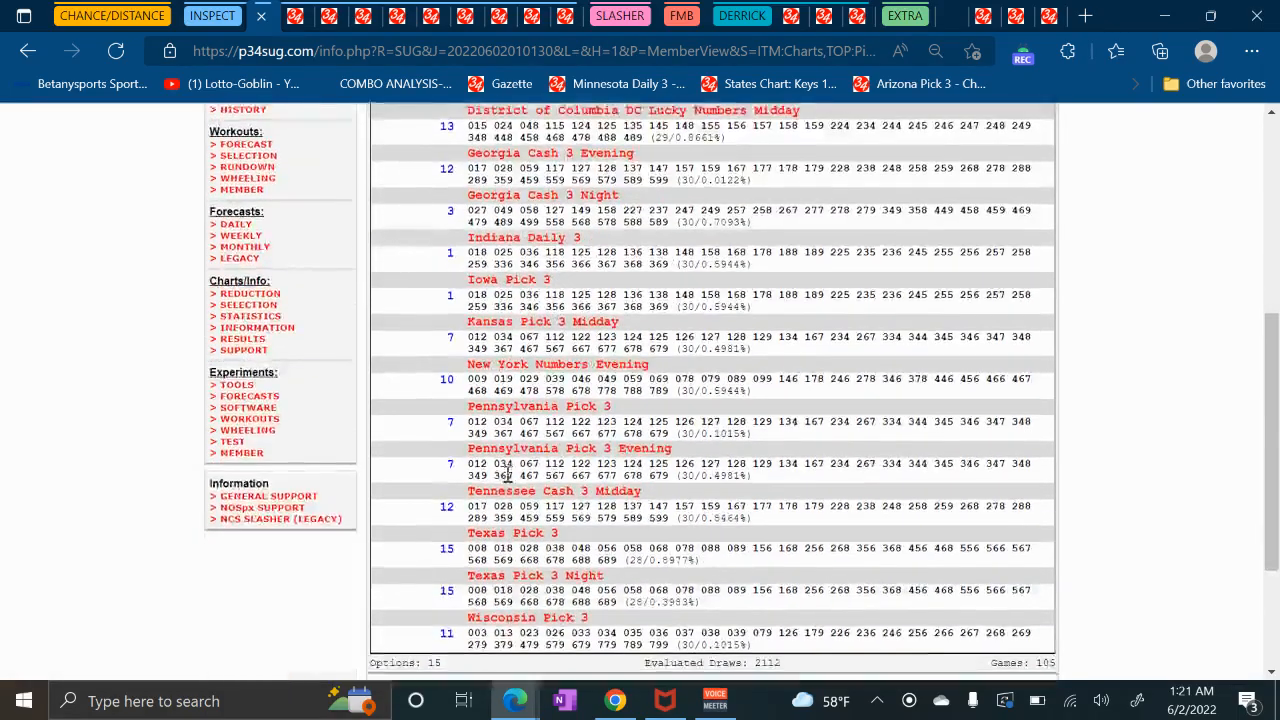
{"action": "scroll", "coordinate": [504, 508], "scroll_direction": "down", "scroll_amount": 2}
{"action": "scroll", "coordinate": [504, 508], "scroll_direction": "up", "scroll_amount": 4}
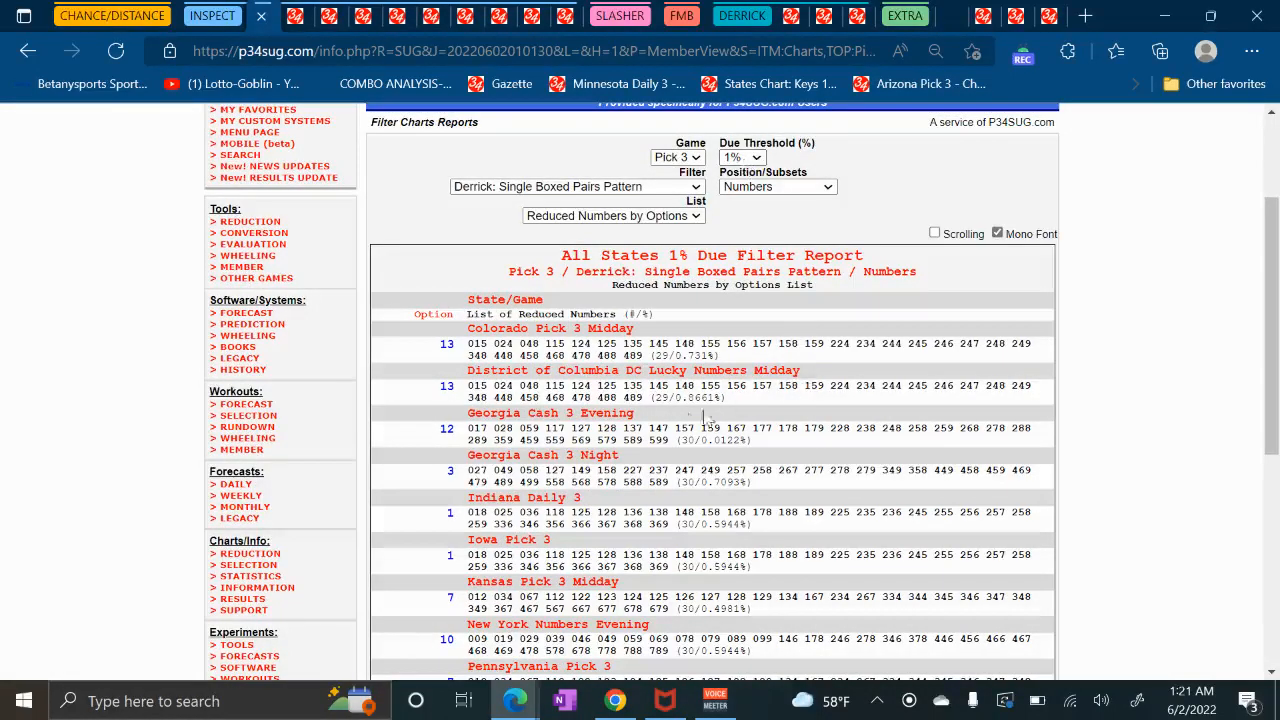
{"action": "scroll", "coordinate": [601, 447], "scroll_direction": "down", "scroll_amount": 2}
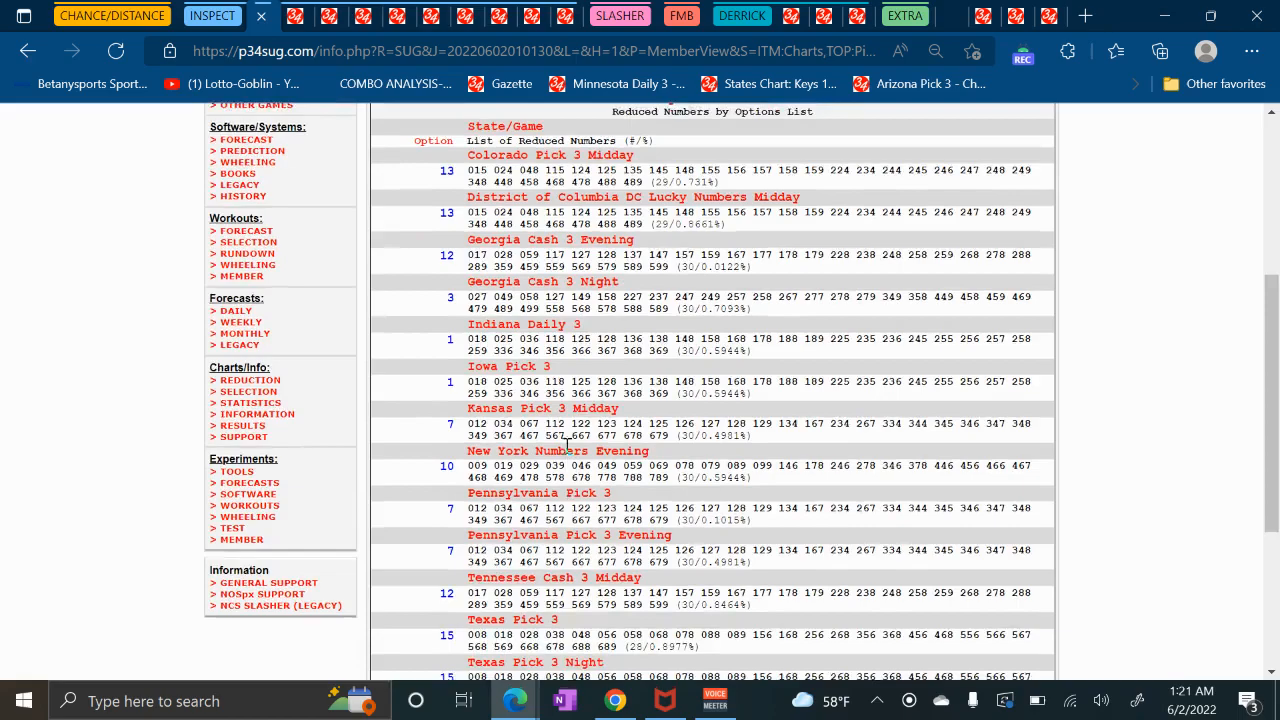
{"action": "scroll", "coordinate": [574, 494], "scroll_direction": "down", "scroll_amount": 2}
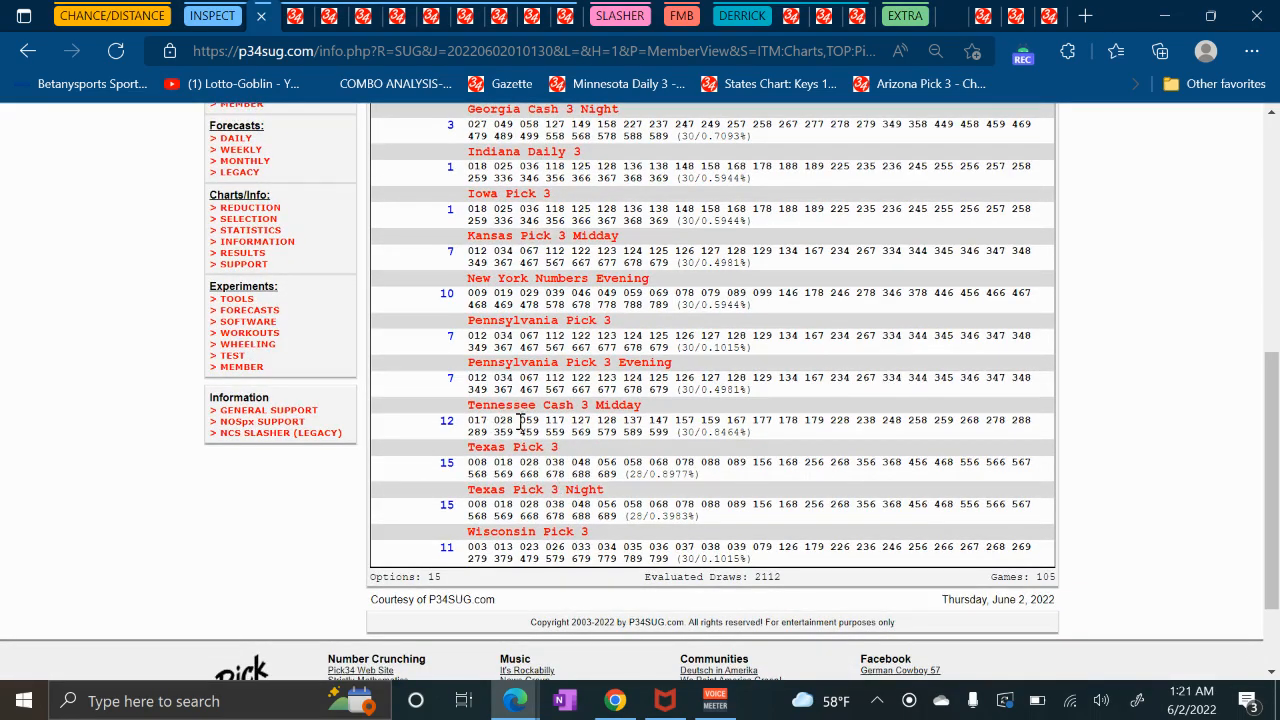
Change the due report's filter to SBP RS HLEO [P3] and set the due threshold to 2%.
{"action": "scroll", "coordinate": [521, 420], "scroll_direction": "up", "scroll_amount": 10}
{"action": "left_click", "coordinate": [590, 362]}
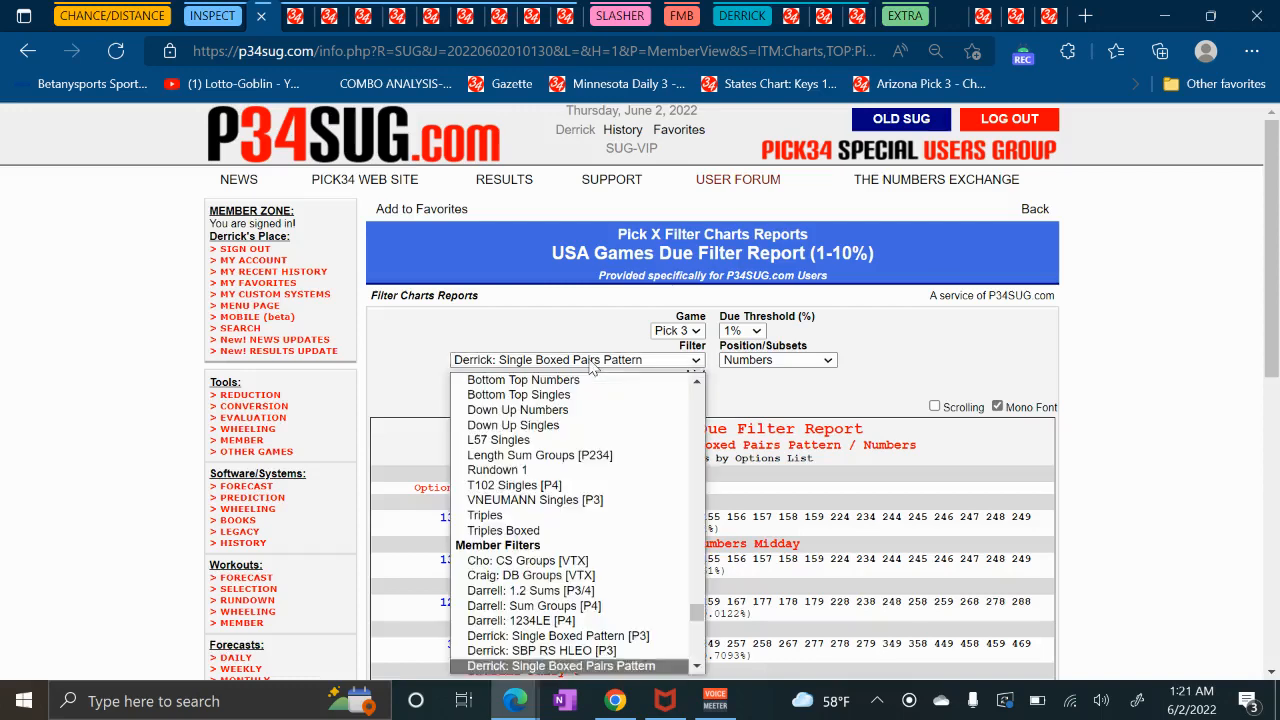
{"action": "scroll", "coordinate": [585, 410], "scroll_direction": "down", "scroll_amount": 2}
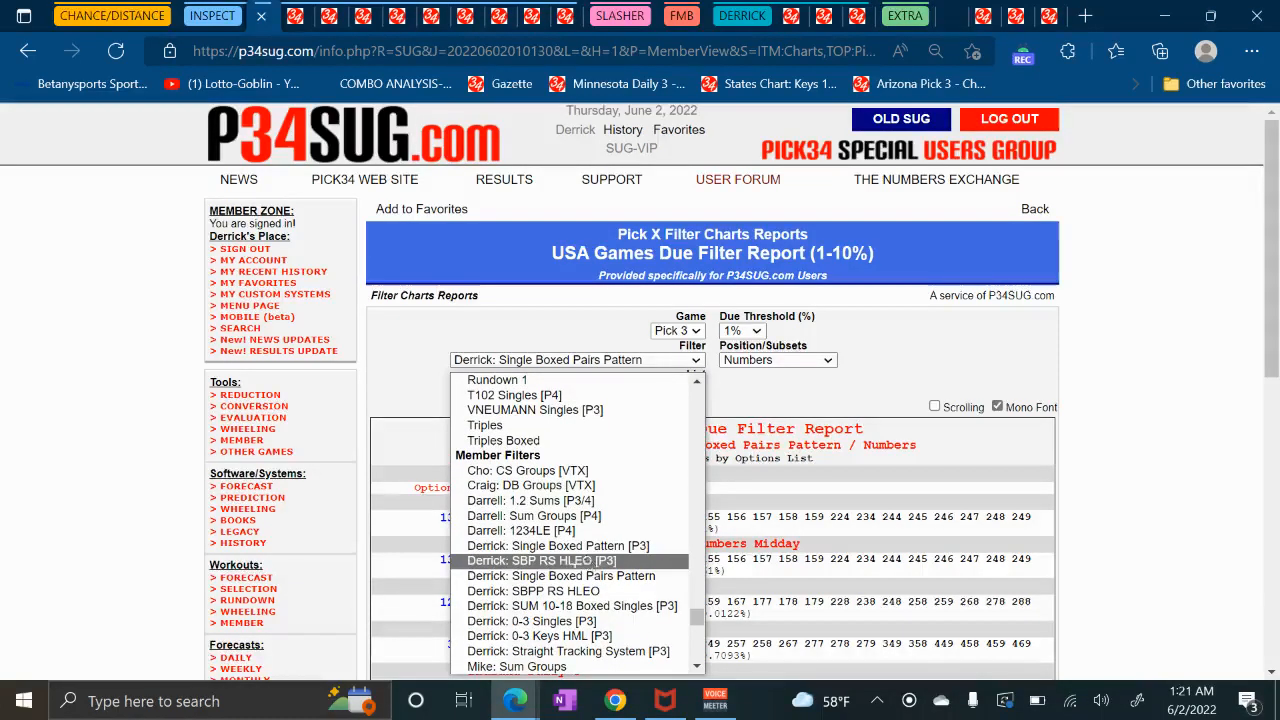
{"action": "left_click", "coordinate": [567, 562]}
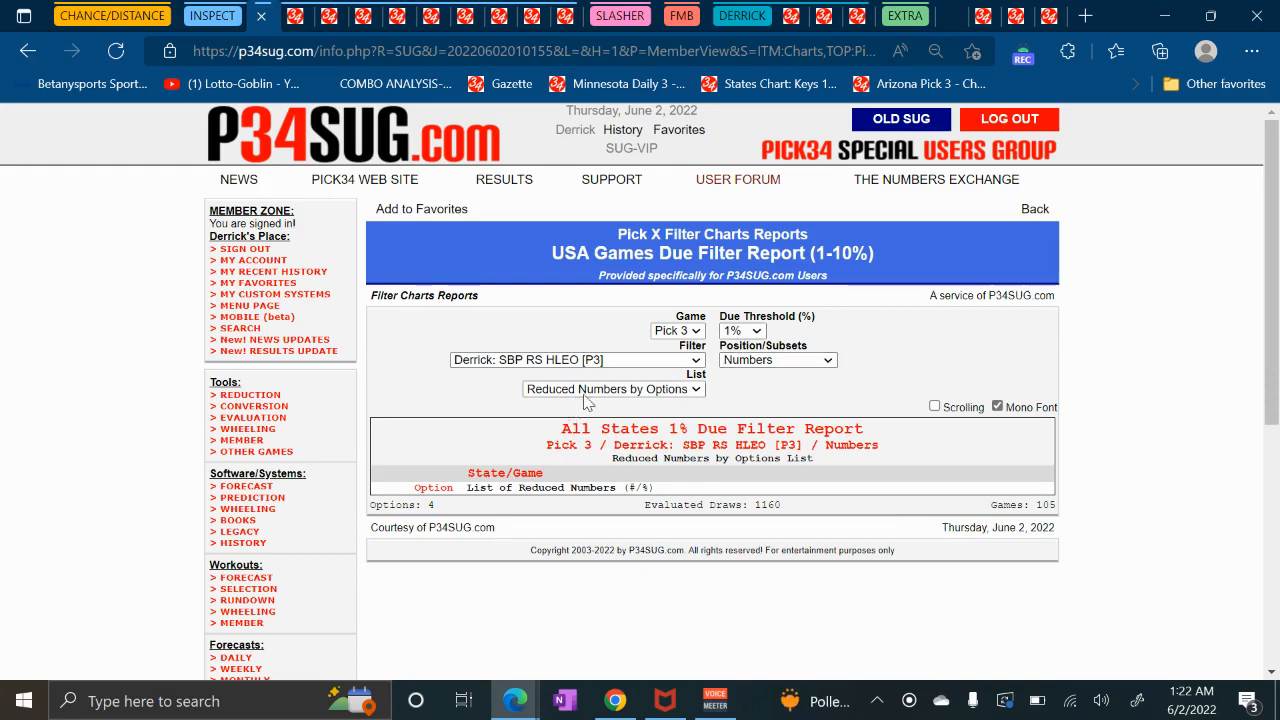
{"action": "left_click", "coordinate": [744, 331]}
{"action": "left_click", "coordinate": [744, 361]}
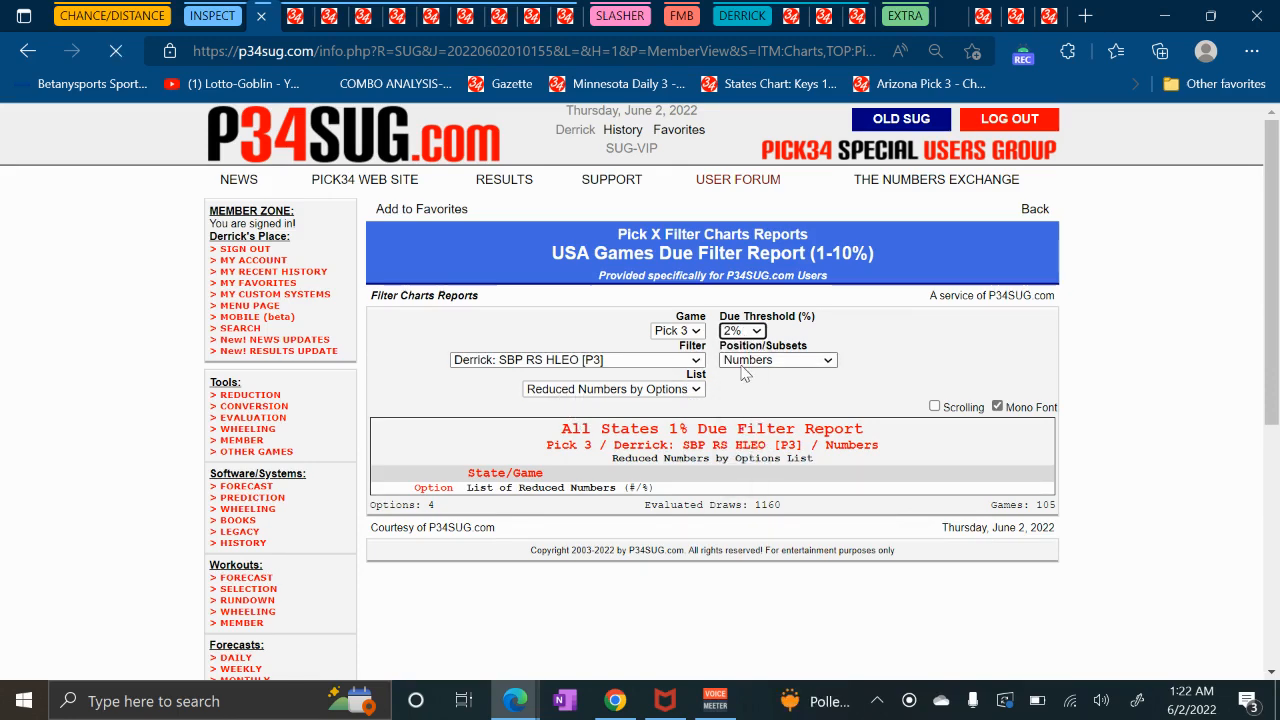
{"action": "scroll", "coordinate": [448, 472], "scroll_direction": "down", "scroll_amount": 1}
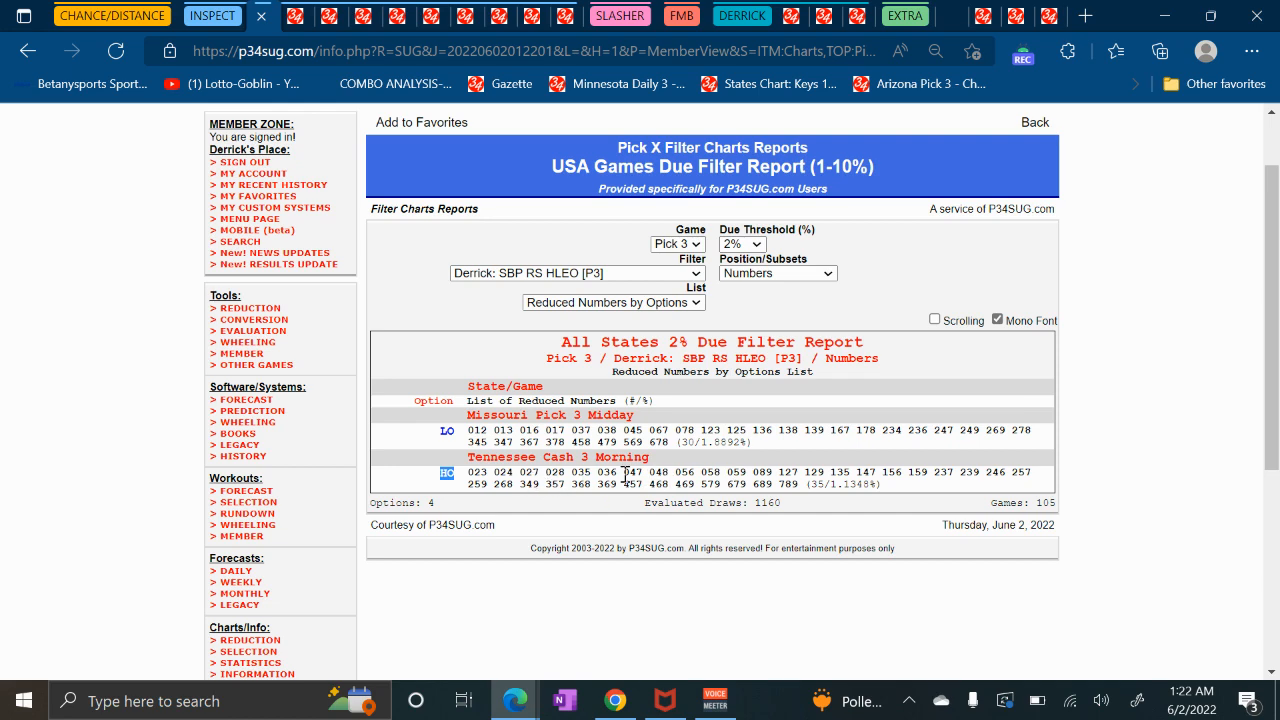
Open the 200 Draws Root Sums SBP SBPP Tracking page and switch it to Tennessee Cash 3 Morning.
{"action": "left_click", "coordinate": [824, 15]}
{"action": "left_click", "coordinate": [689, 312]}
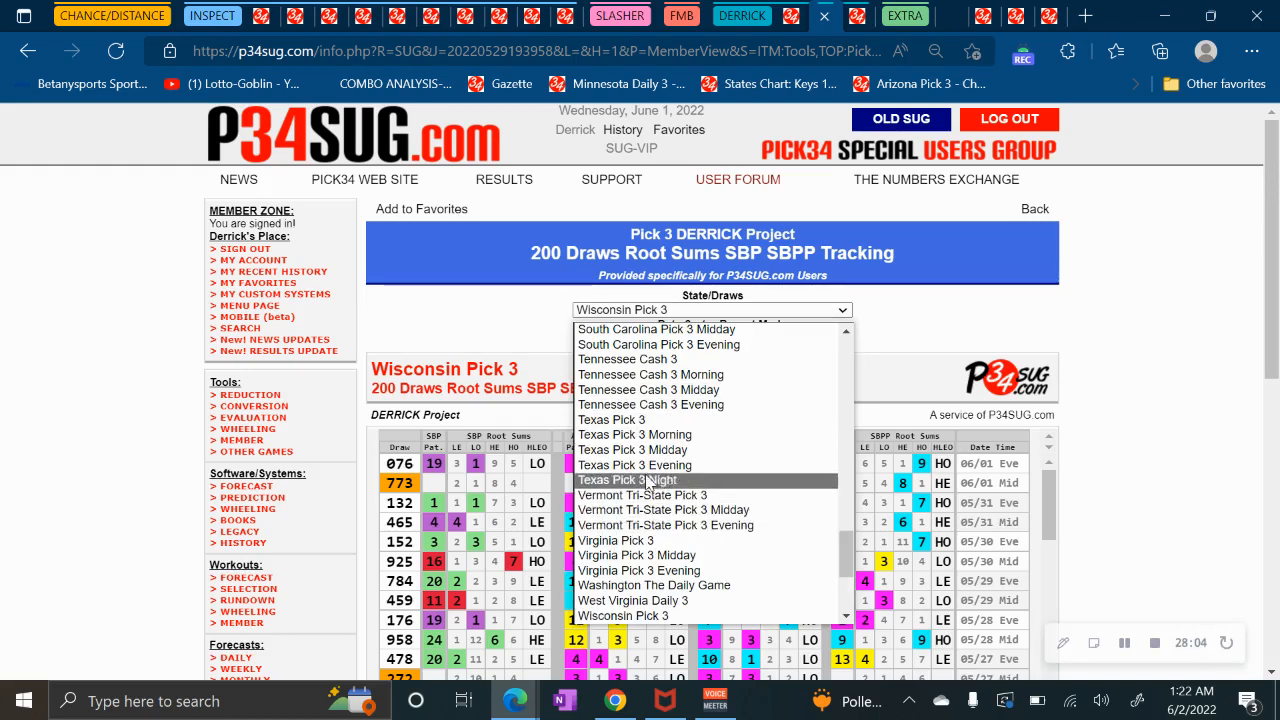
{"action": "left_click", "coordinate": [652, 376]}
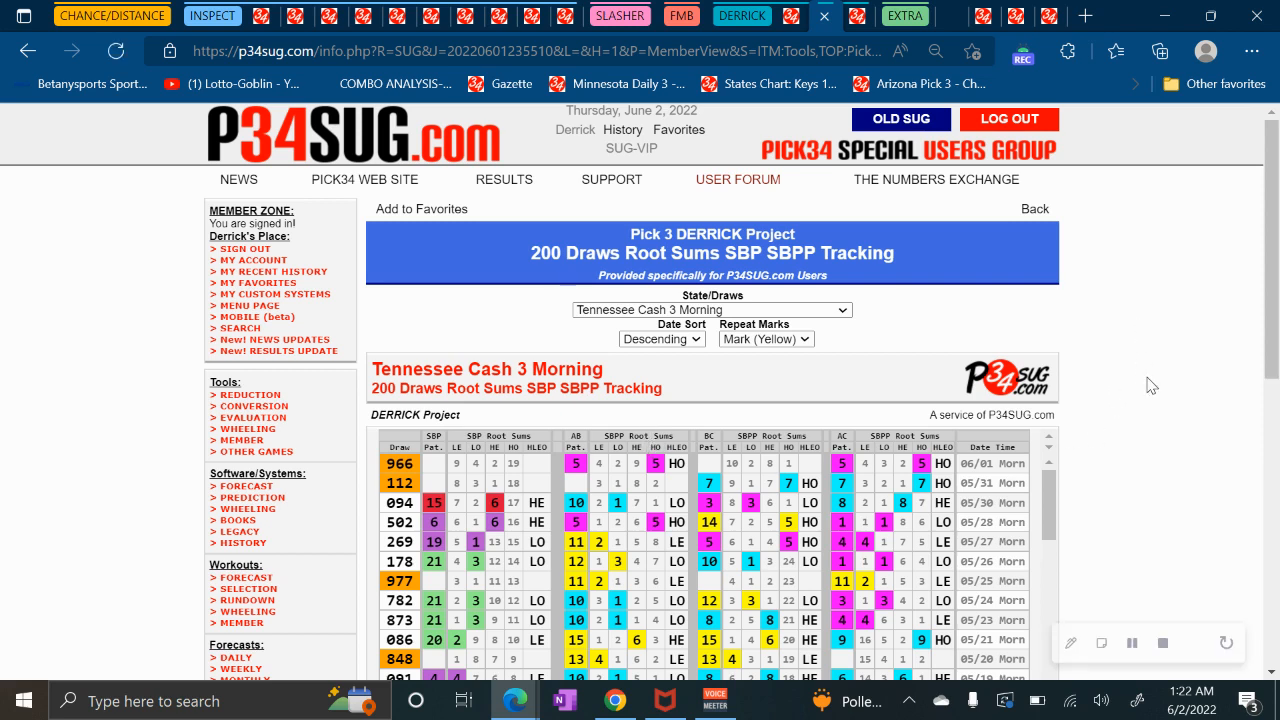
Examine the SBP root sums HLEO column through Tennessee Cash 3 Morning's draw history for how often HO appears.
{"action": "scroll", "coordinate": [1146, 380], "scroll_direction": "down", "scroll_amount": 2}
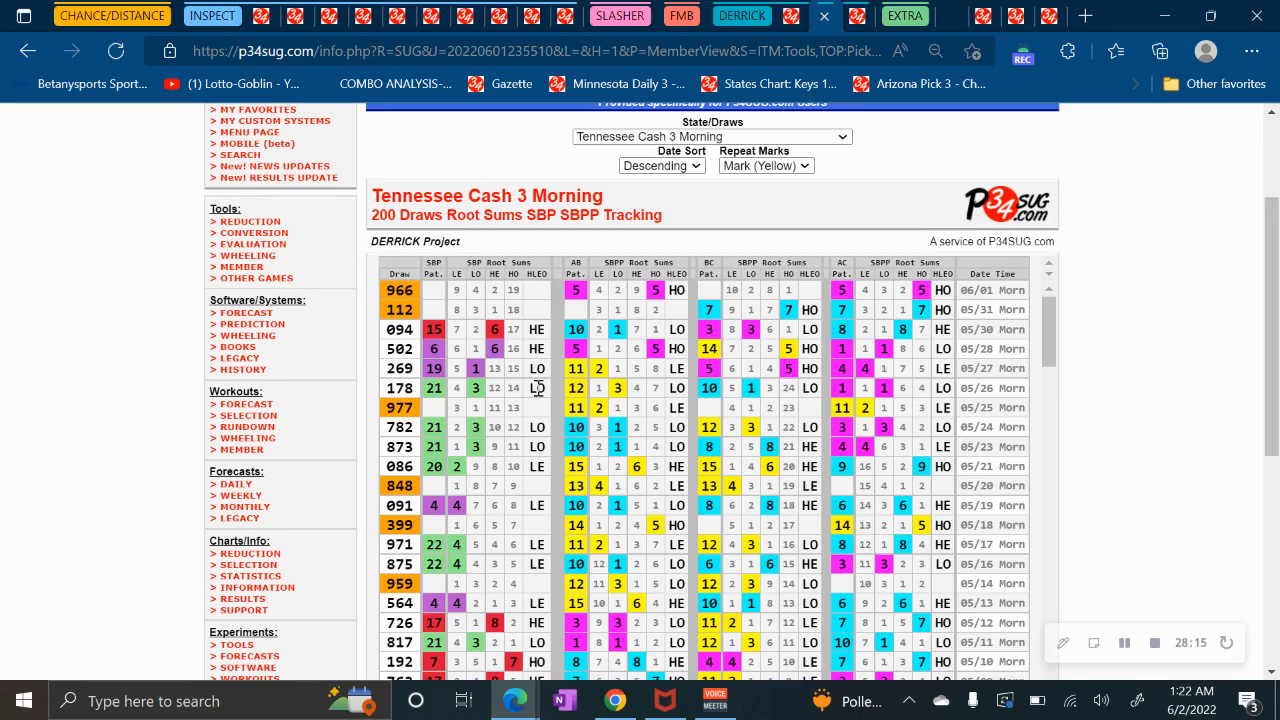
{"action": "scroll", "coordinate": [530, 445], "scroll_direction": "down", "scroll_amount": 1}
{"action": "scroll", "coordinate": [543, 522], "scroll_direction": "down", "scroll_amount": 1}
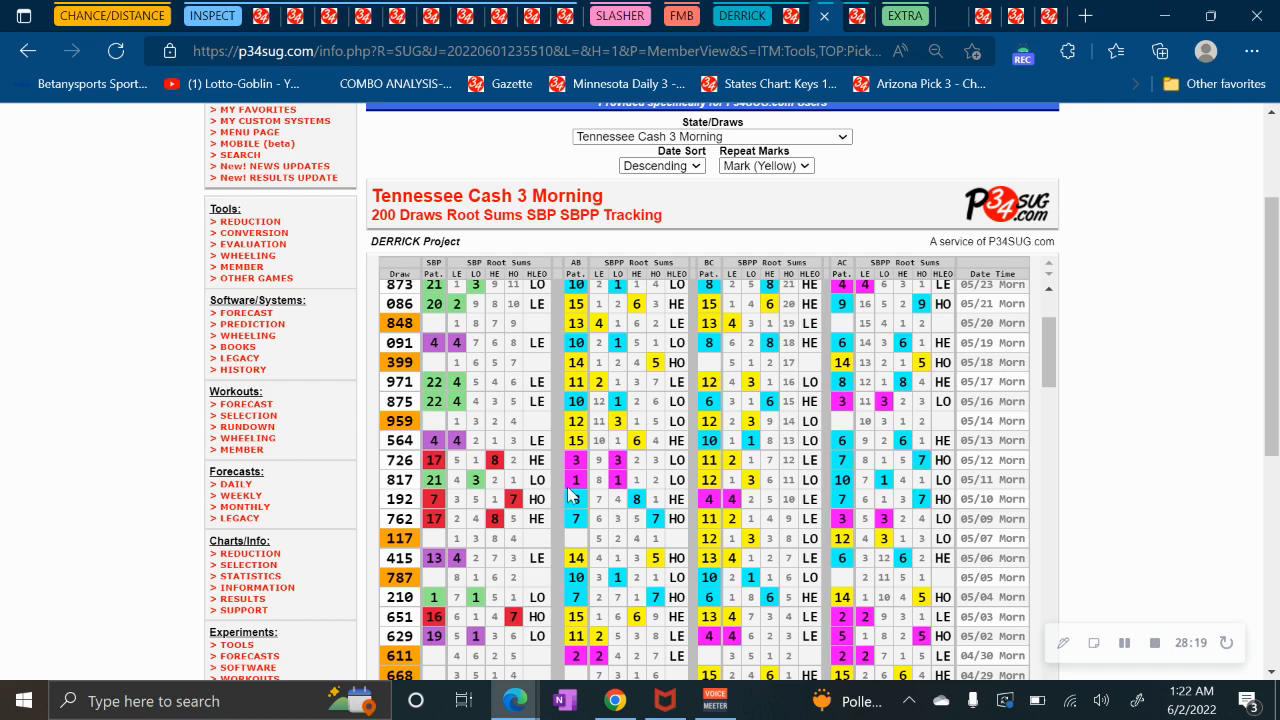
{"action": "scroll", "coordinate": [547, 510], "scroll_direction": "down", "scroll_amount": 2}
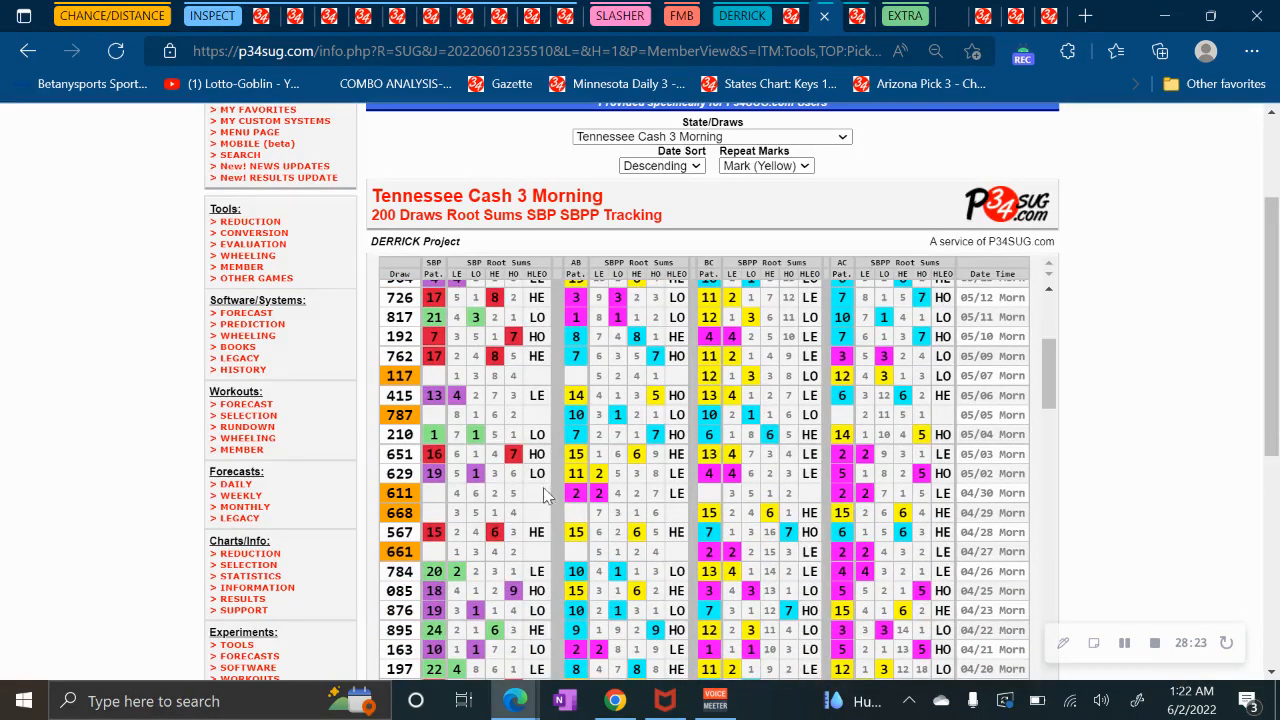
{"action": "scroll", "coordinate": [546, 500], "scroll_direction": "down", "scroll_amount": 1}
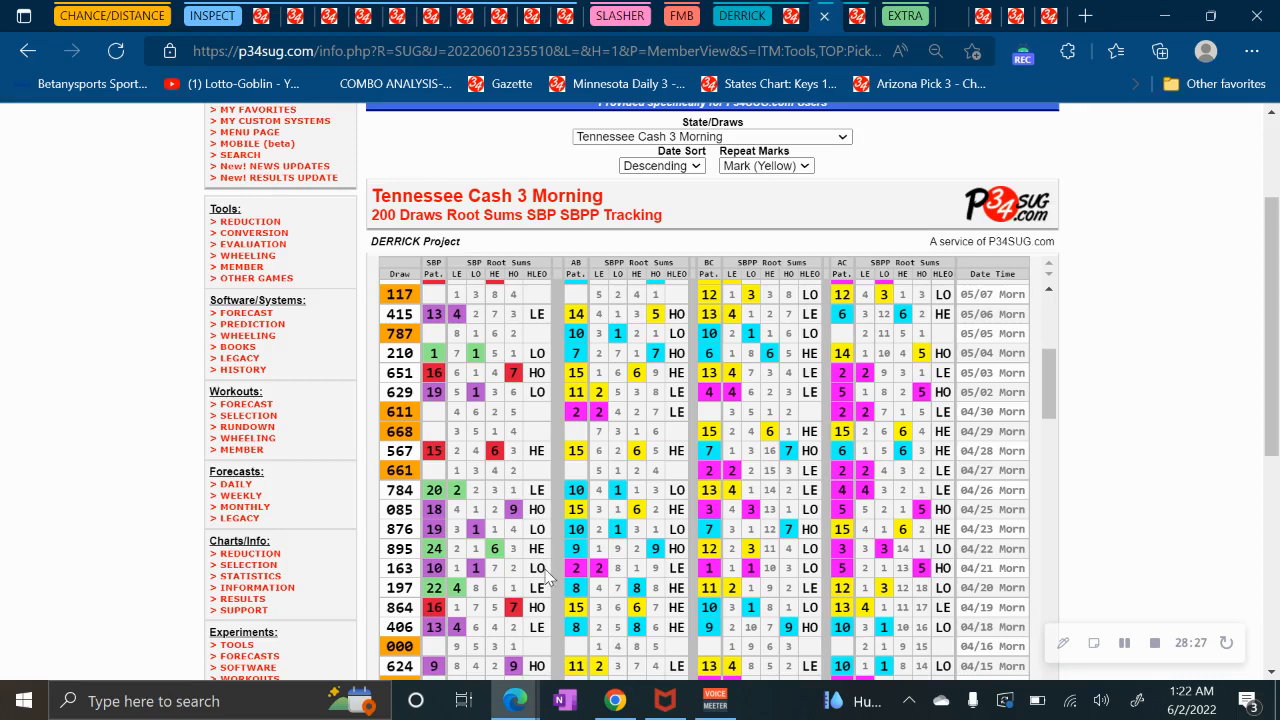
{"action": "scroll", "coordinate": [547, 577], "scroll_direction": "down", "scroll_amount": 1}
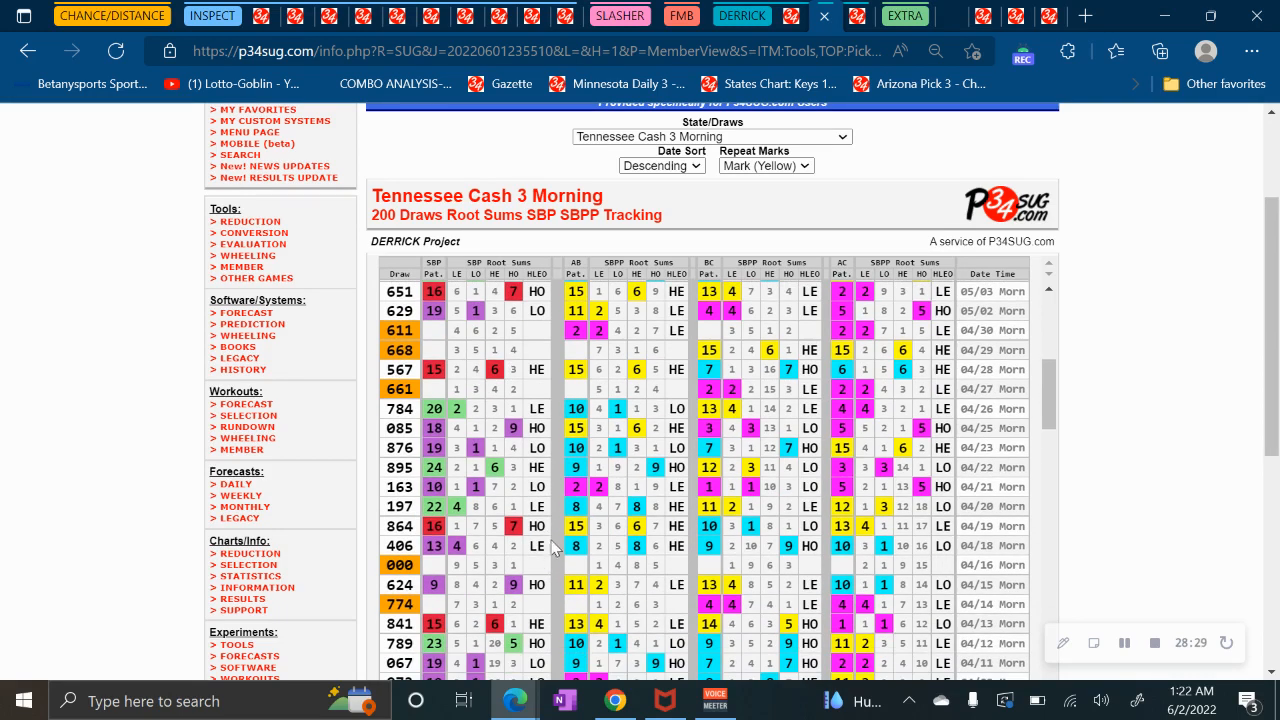
{"action": "scroll", "coordinate": [552, 592], "scroll_direction": "down", "scroll_amount": 1}
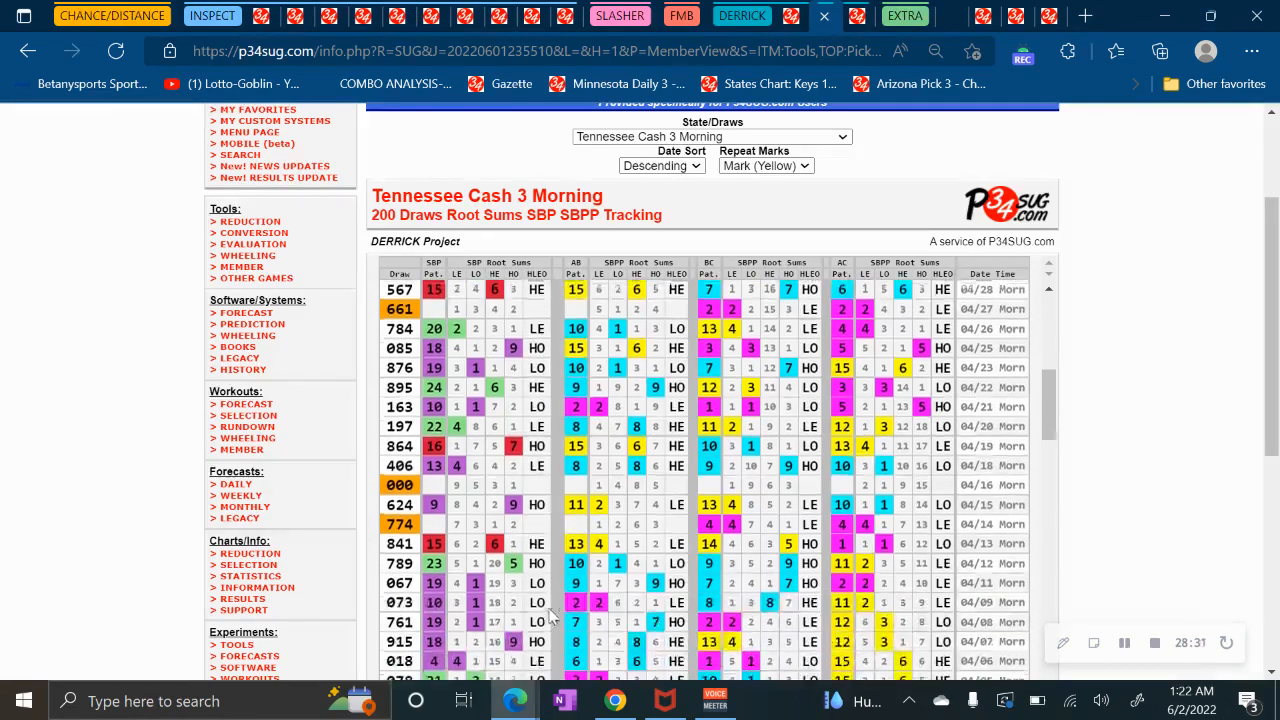
{"action": "scroll", "coordinate": [553, 603], "scroll_direction": "down", "scroll_amount": 1}
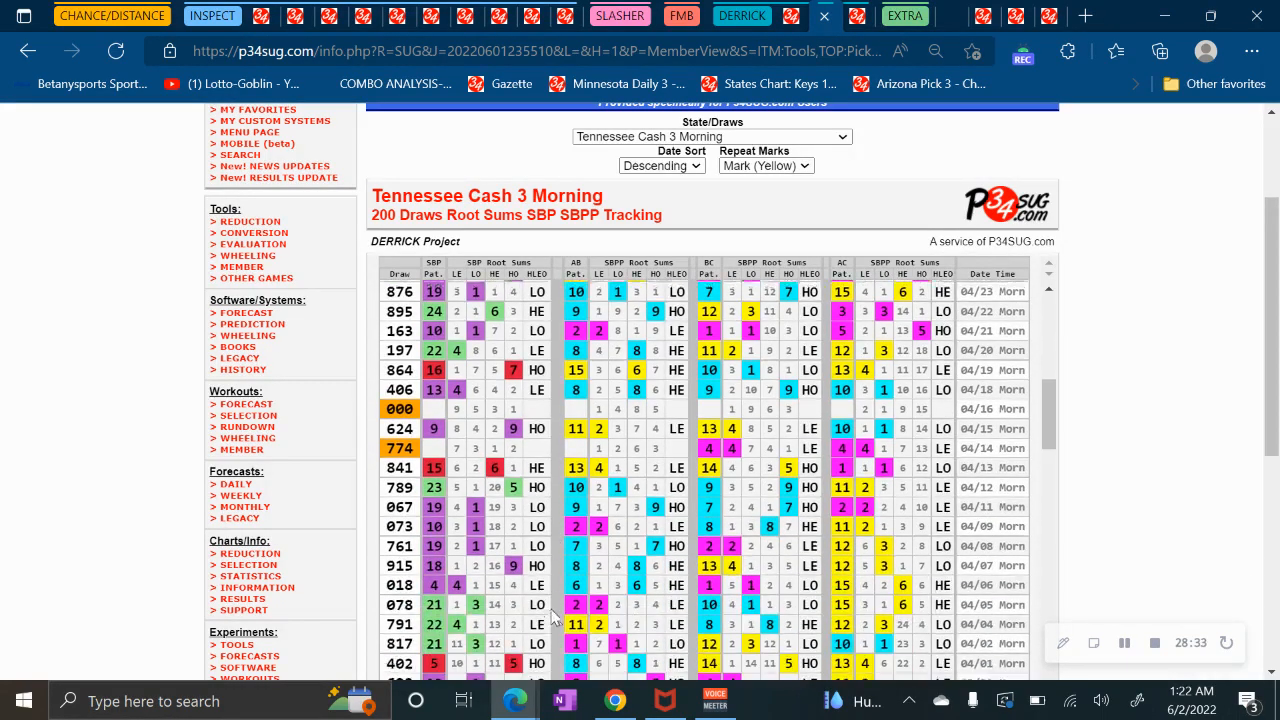
{"action": "scroll", "coordinate": [552, 600], "scroll_direction": "down", "scroll_amount": 1}
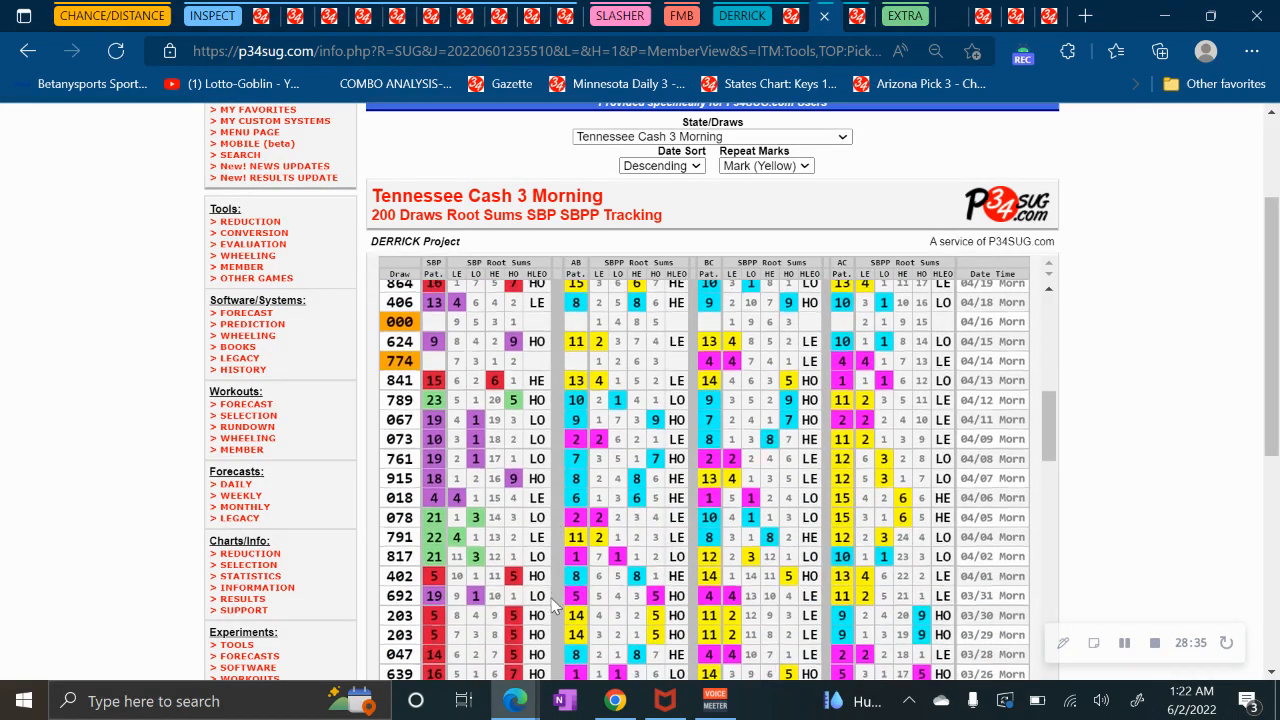
{"action": "scroll", "coordinate": [550, 590], "scroll_direction": "down", "scroll_amount": 1}
{"action": "scroll", "coordinate": [545, 572], "scroll_direction": "down", "scroll_amount": 4}
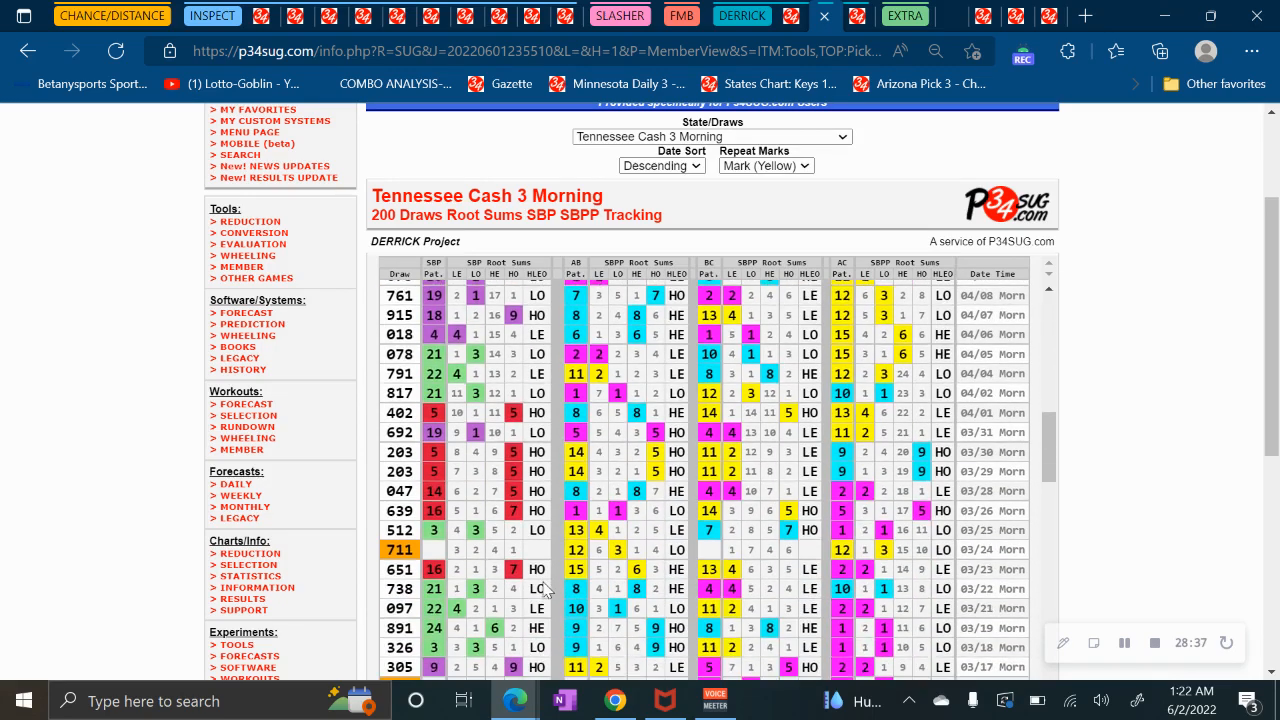
{"action": "scroll", "coordinate": [565, 583], "scroll_direction": "down", "scroll_amount": 3}
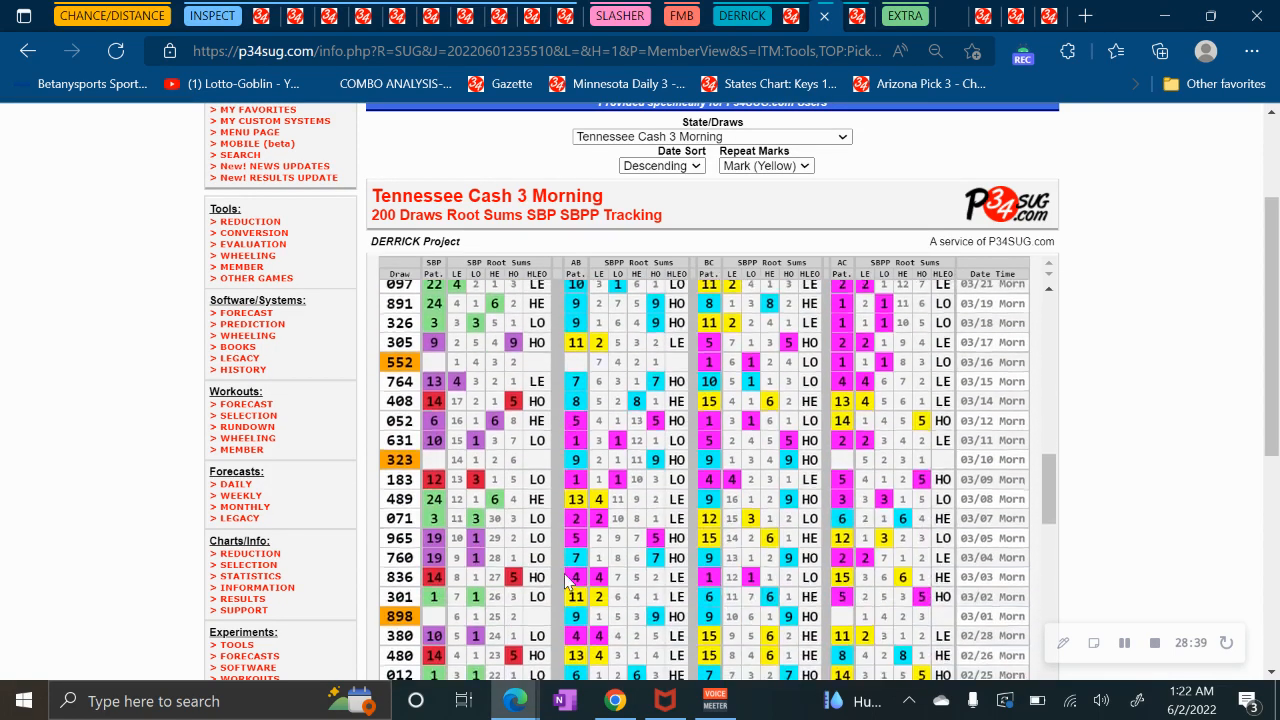
{"action": "scroll", "coordinate": [567, 583], "scroll_direction": "down", "scroll_amount": 4}
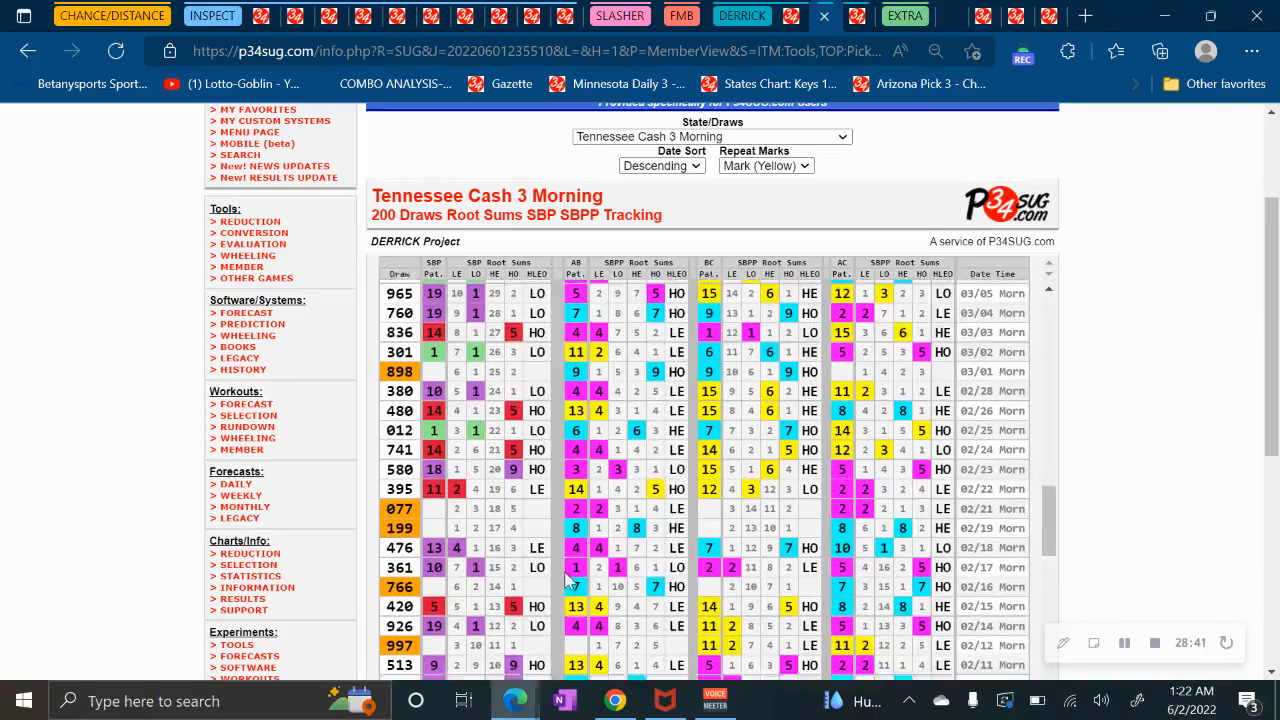
{"action": "scroll", "coordinate": [573, 572], "scroll_direction": "up", "scroll_amount": 20}
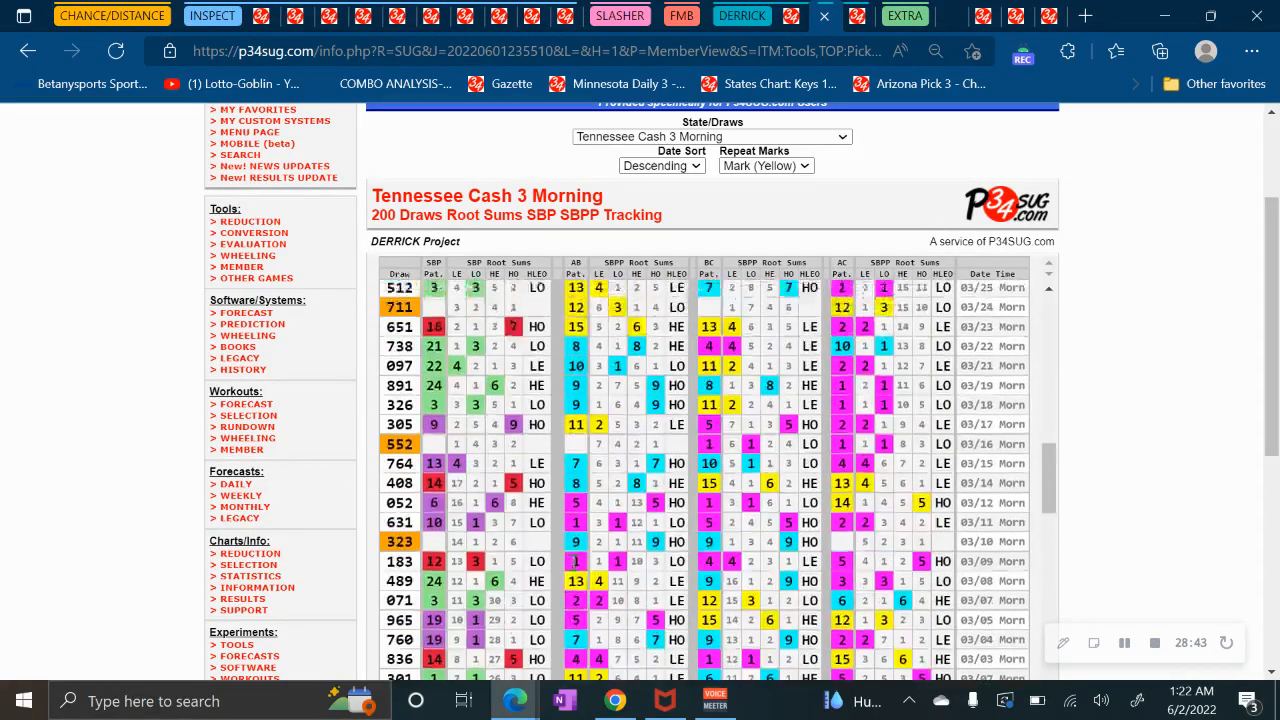
{"action": "scroll", "coordinate": [517, 385], "scroll_direction": "up", "scroll_amount": 3}
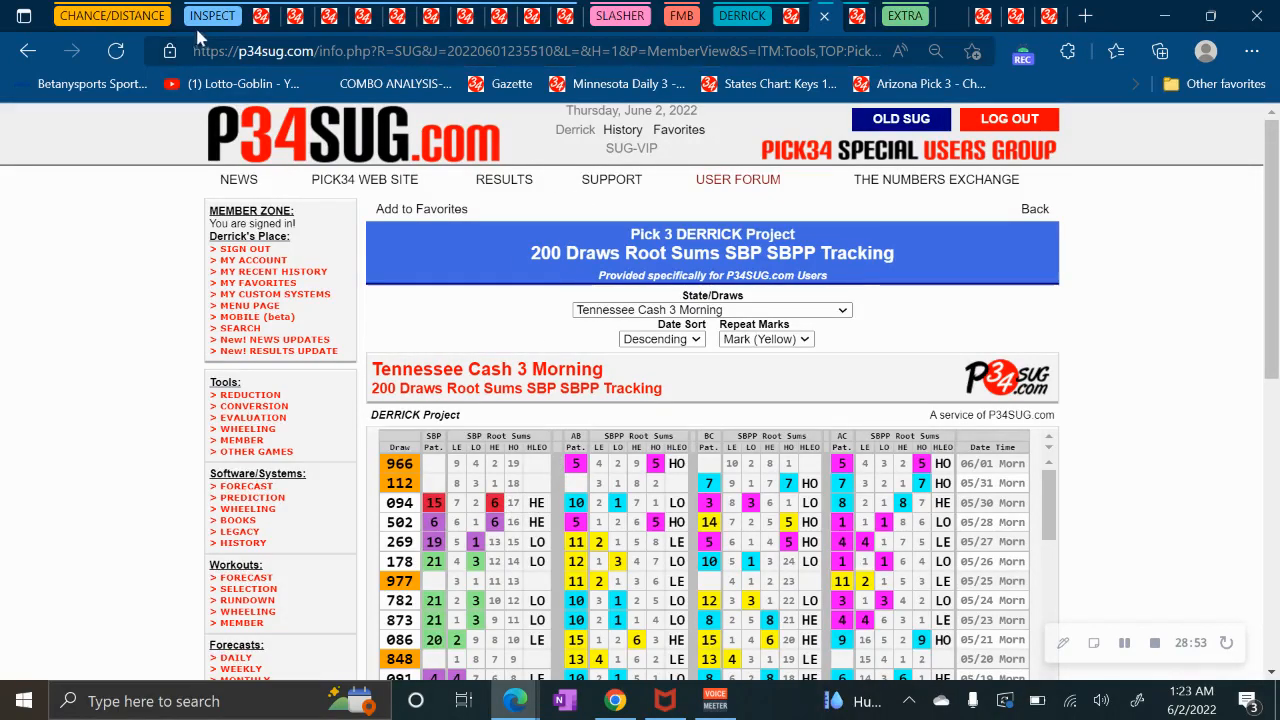
Open Wisconsin Pick 3's Filter Charts Distance page in the CHANCE/DISTANCE tab group and set its filter to SBP RS HLEO [P3].
{"action": "left_click", "coordinate": [163, 25]}
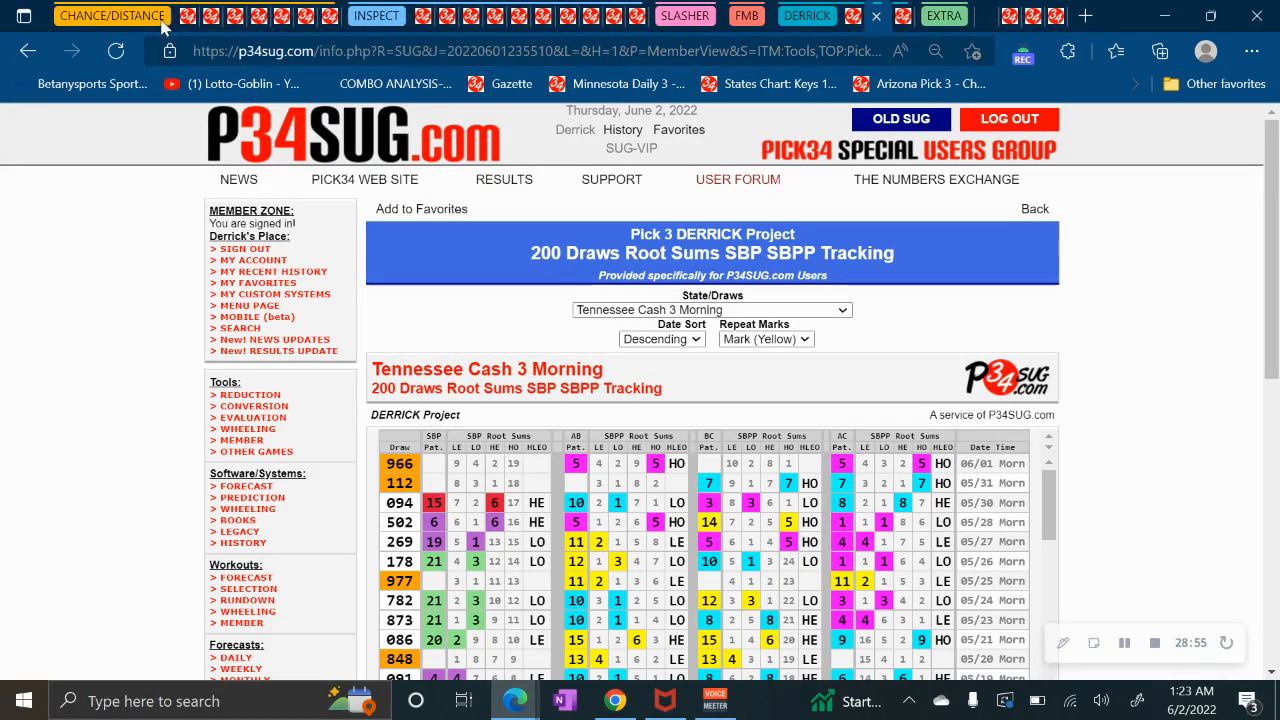
{"action": "left_click", "coordinate": [212, 20]}
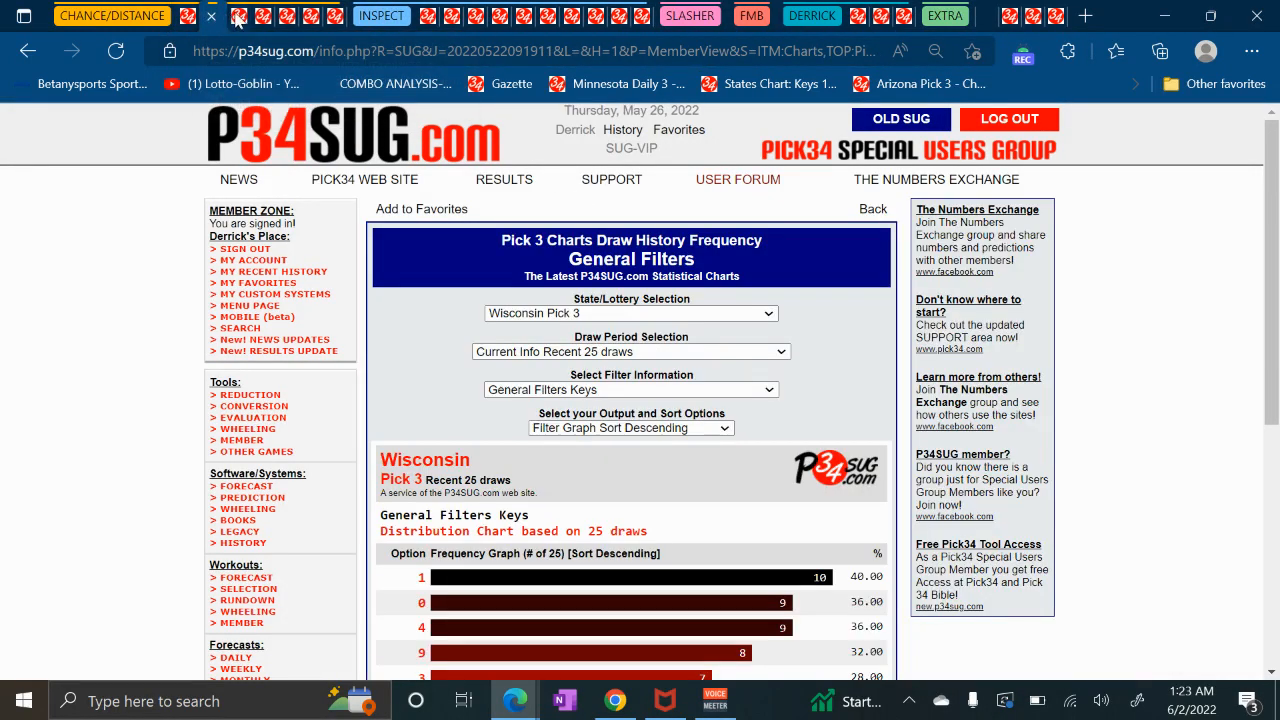
{"action": "left_click", "coordinate": [240, 17]}
{"action": "left_click", "coordinate": [518, 187]}
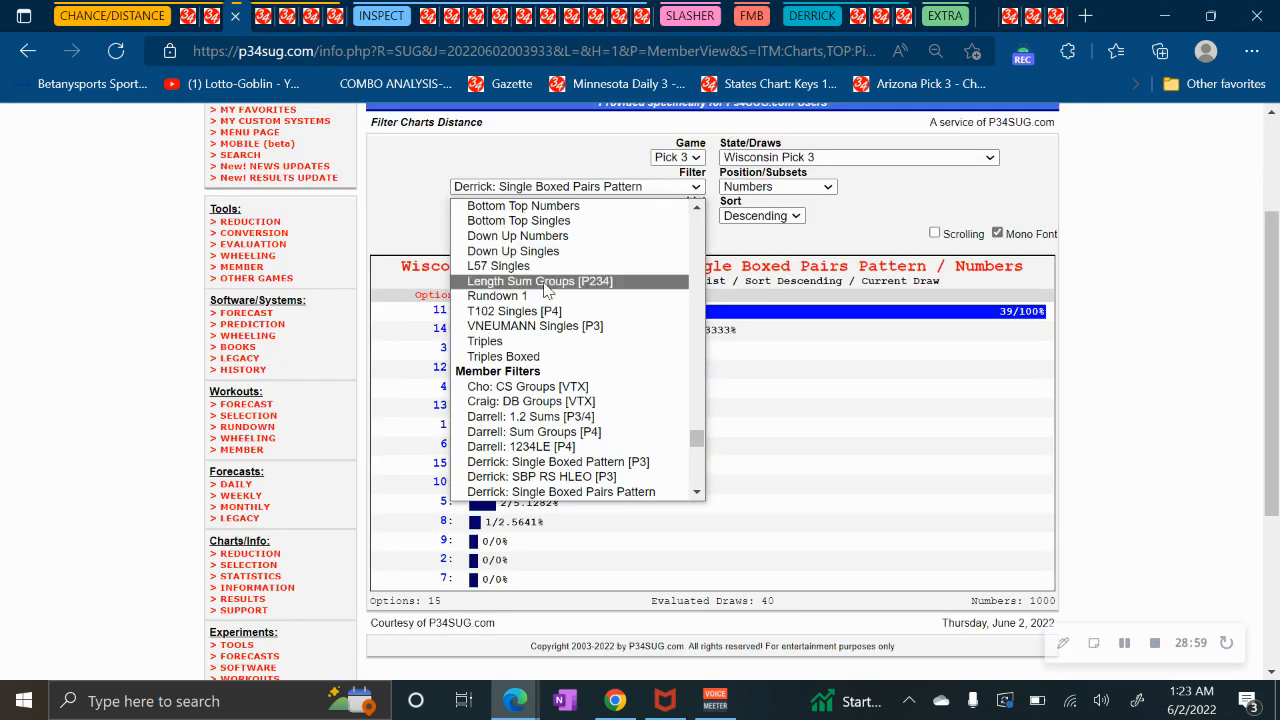
{"action": "scroll", "coordinate": [563, 418], "scroll_direction": "down", "scroll_amount": 1}
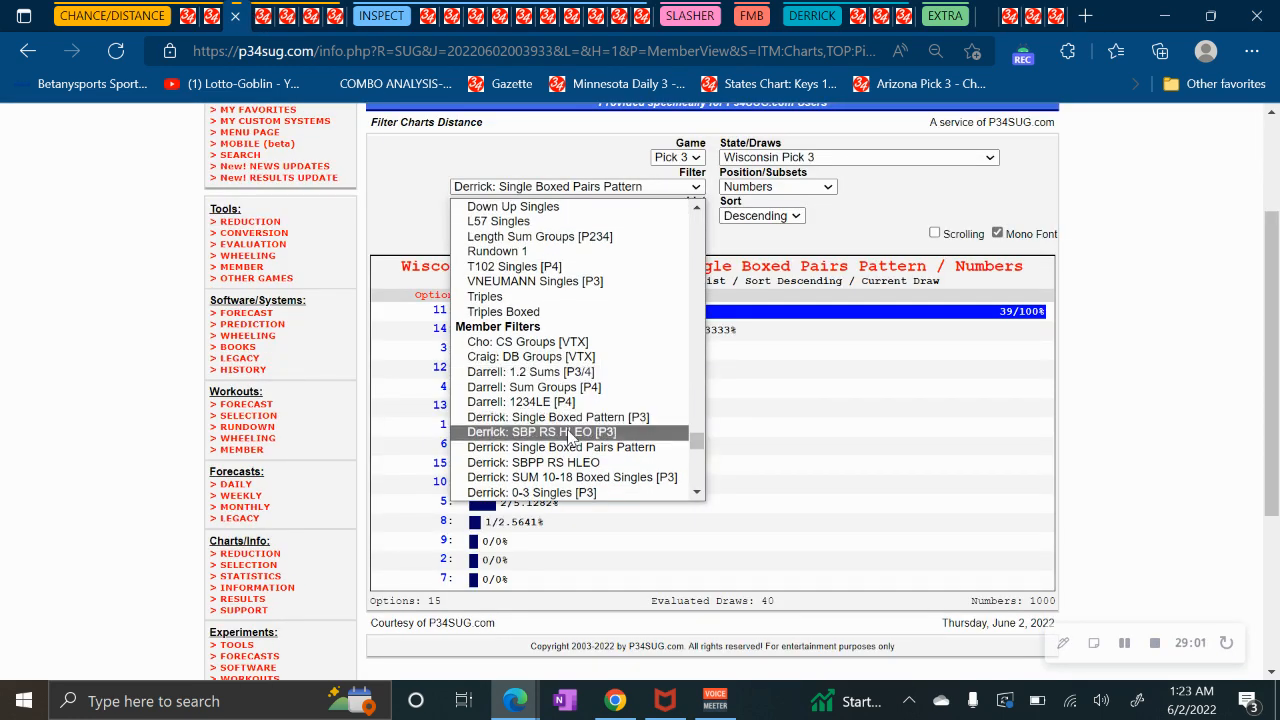
{"action": "left_click", "coordinate": [570, 432]}
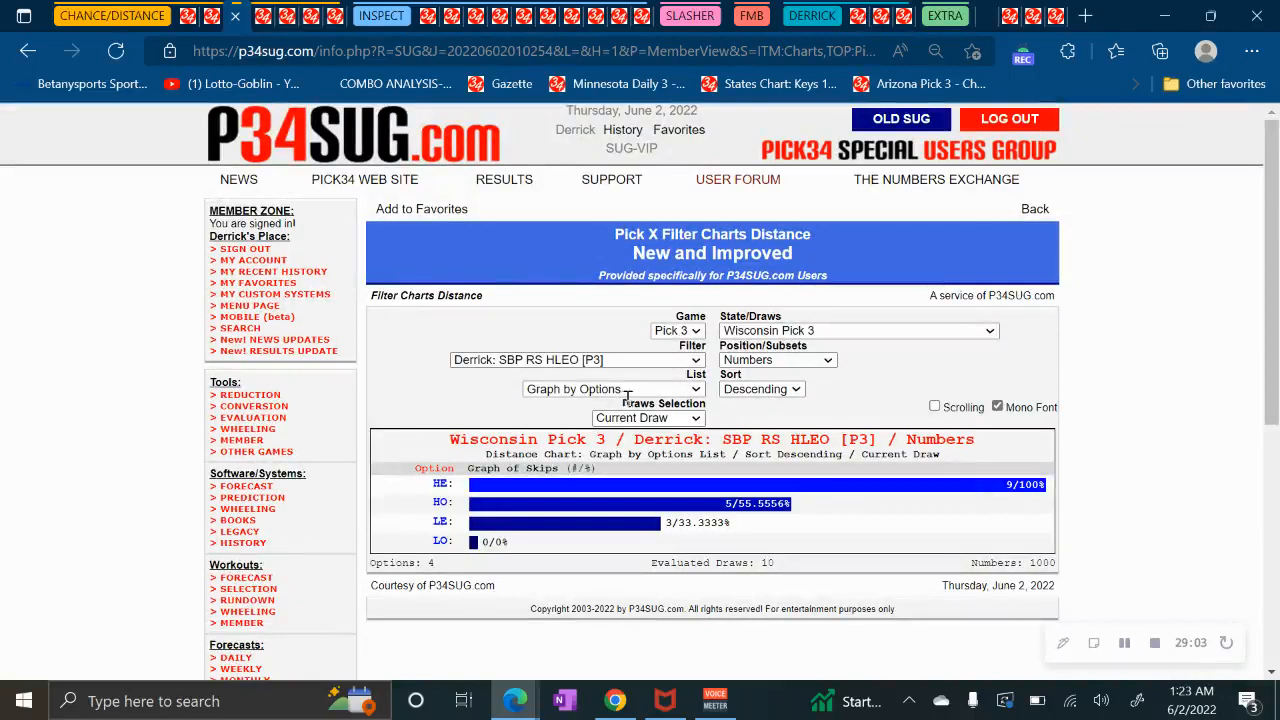
Show the Wisconsin distance chart as a Reduced Numbers by Options list.
{"action": "left_click", "coordinate": [750, 330]}
{"action": "left_click", "coordinate": [750, 330]}
{"action": "left_click", "coordinate": [600, 398]}
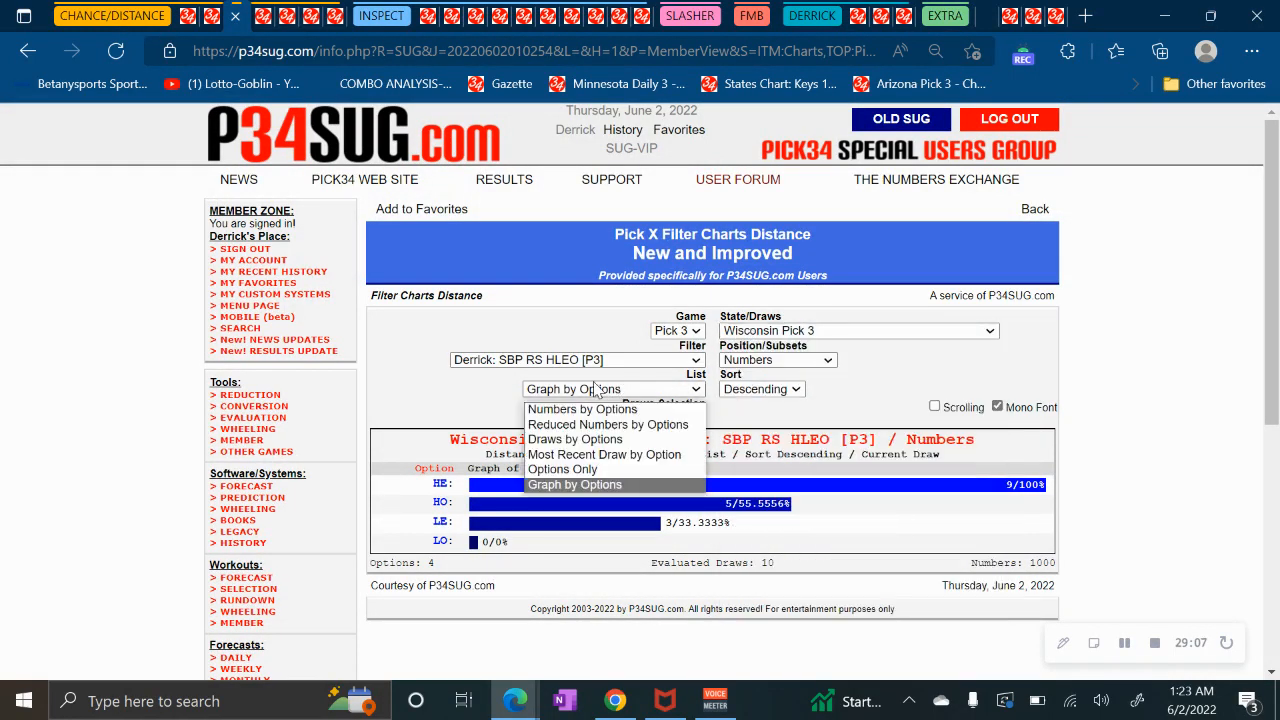
{"action": "left_click", "coordinate": [585, 422]}
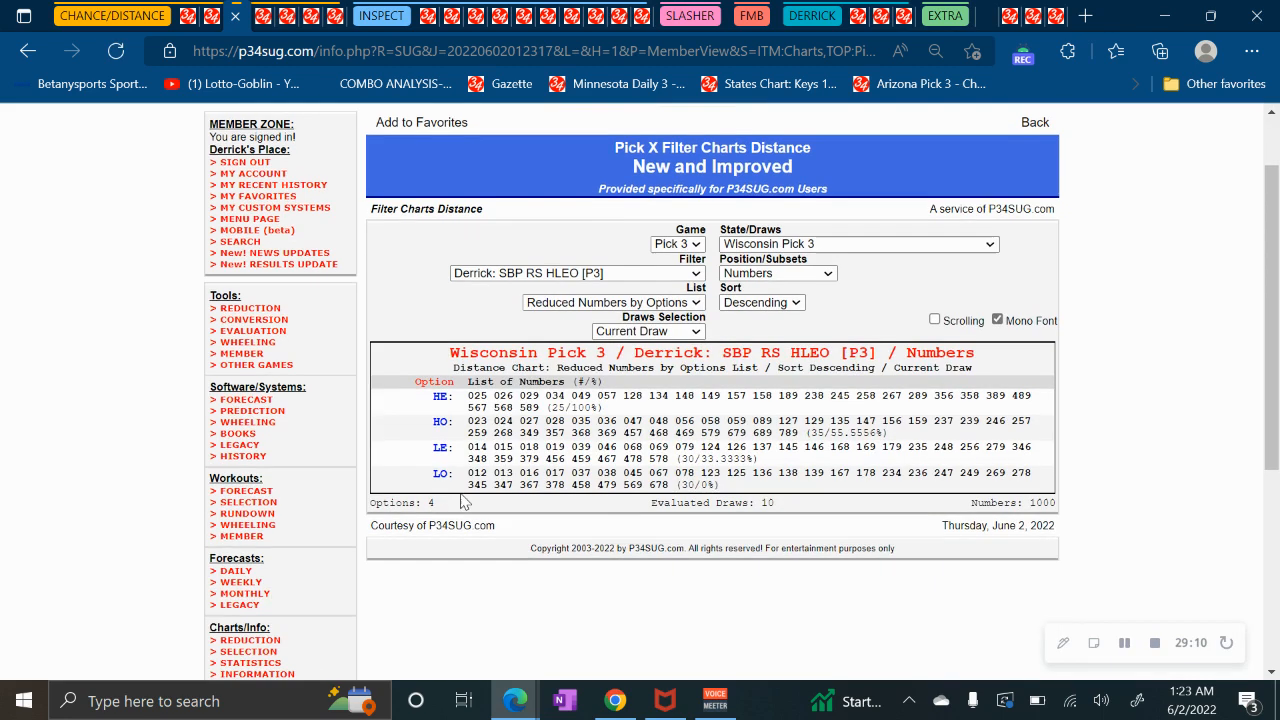
Highlight the HO option's full number list in the Wisconsin Pick 3 distance chart to review it.
{"action": "scroll", "coordinate": [466, 543], "scroll_direction": "down", "scroll_amount": 1}
{"action": "left_click_drag", "start_coordinate": [468, 420], "coordinate": [802, 432]}
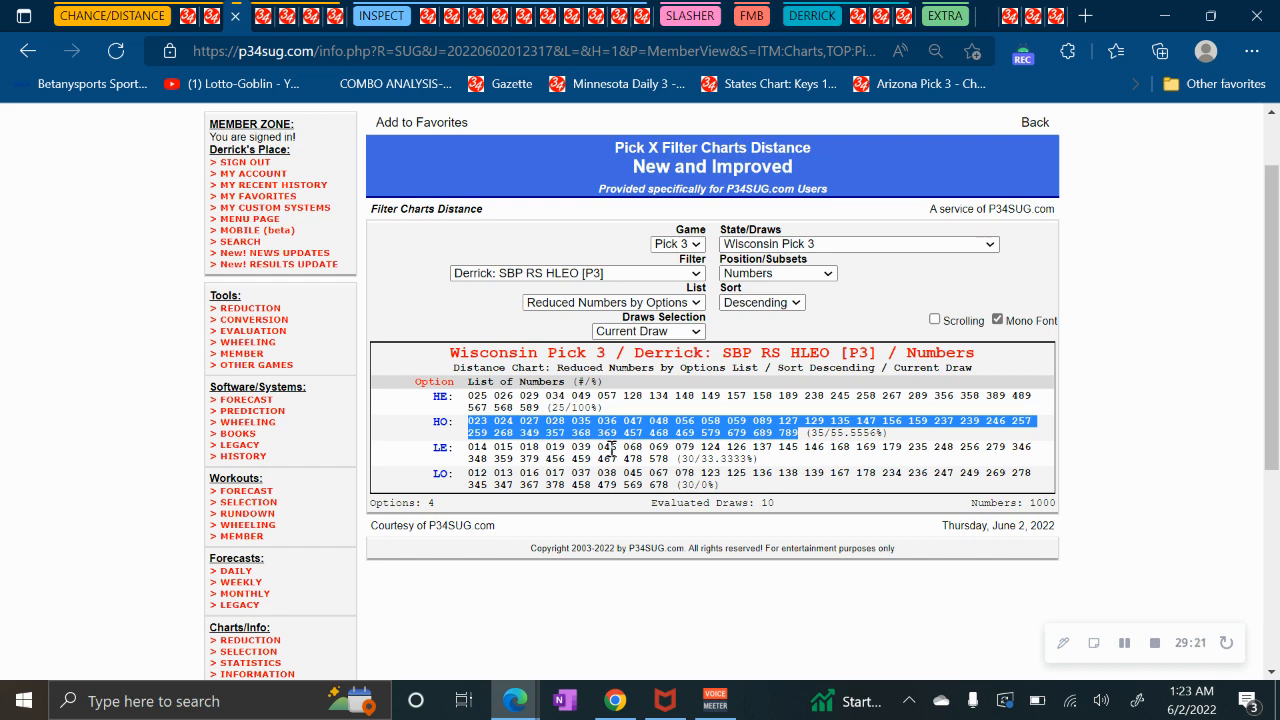
{"action": "left_click", "coordinate": [114, 351]}
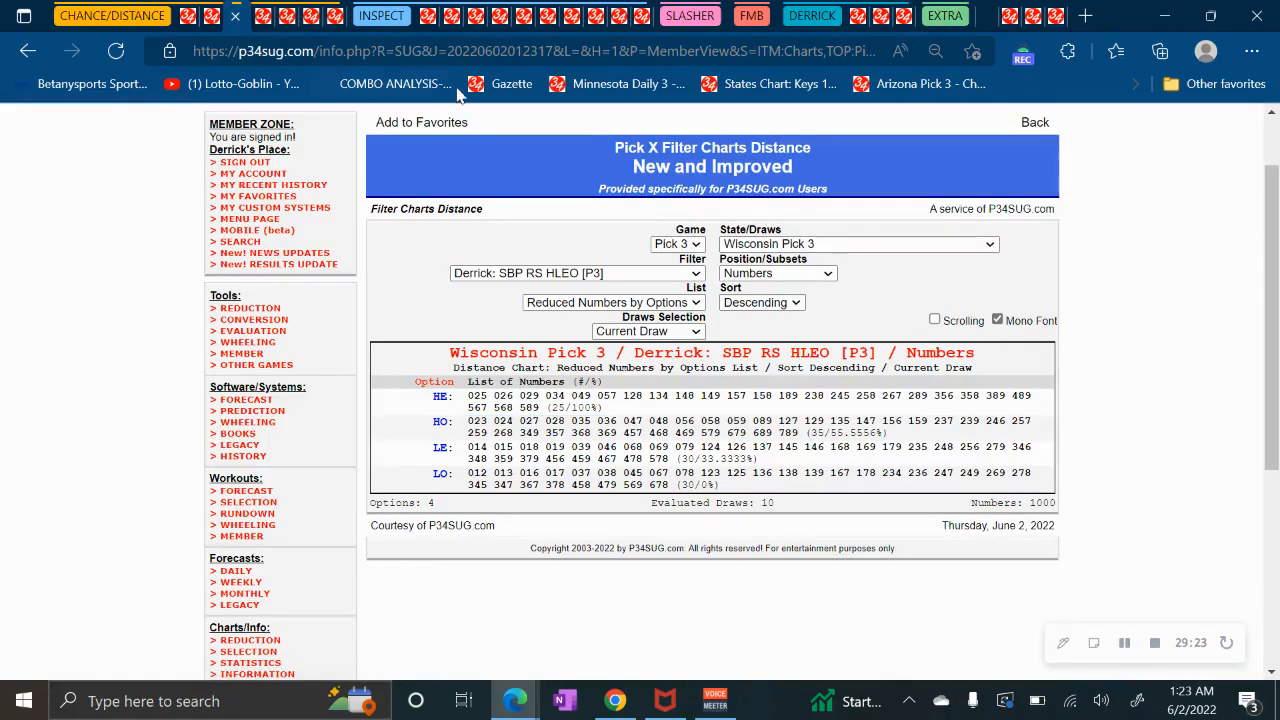
Open the USA Games Due Filter Report in the INSPECT tab group and set its filter to Single Boxed Pairs Pattern.
{"action": "left_click", "coordinate": [424, 18]}
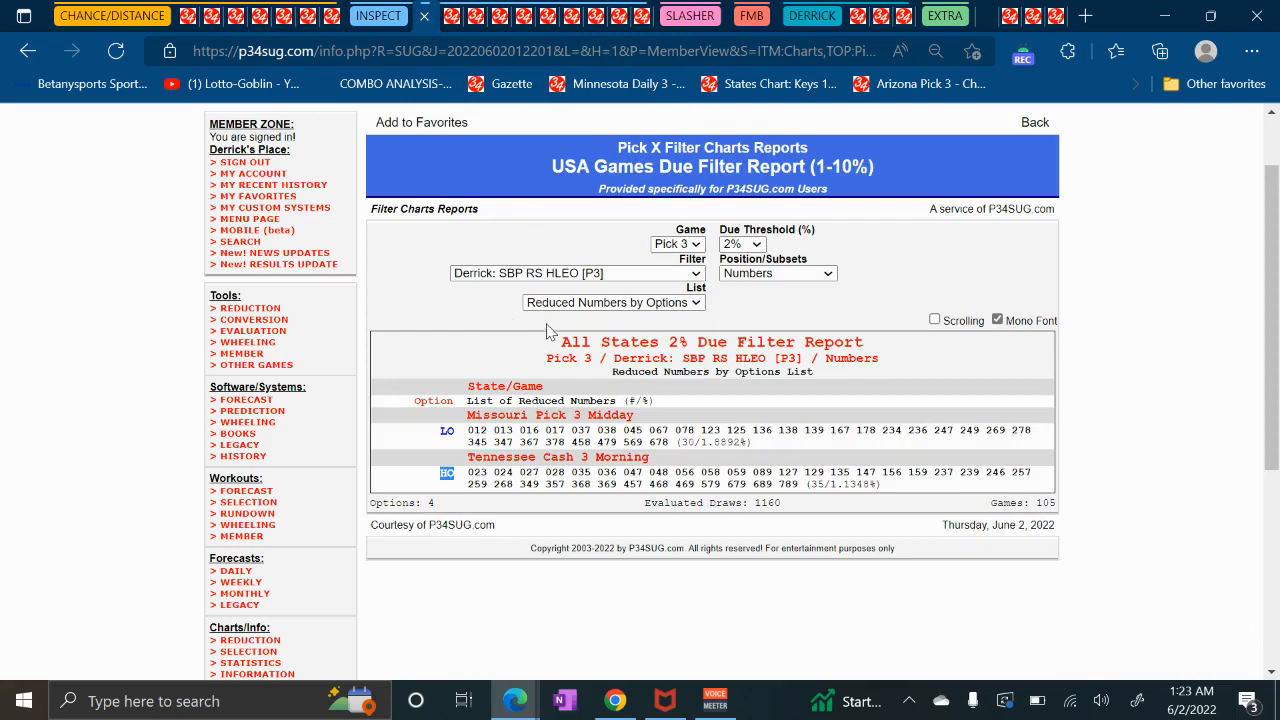
{"action": "left_click", "coordinate": [540, 274]}
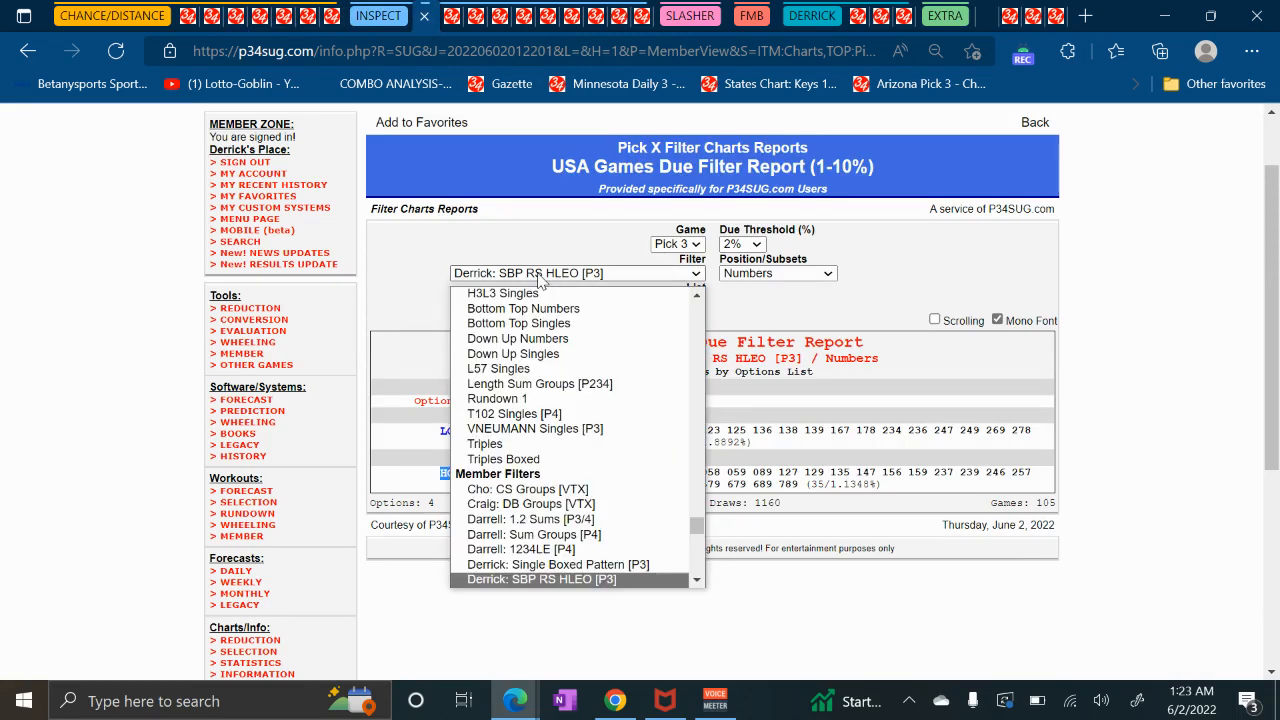
{"action": "scroll", "coordinate": [580, 490], "scroll_direction": "down", "scroll_amount": 2}
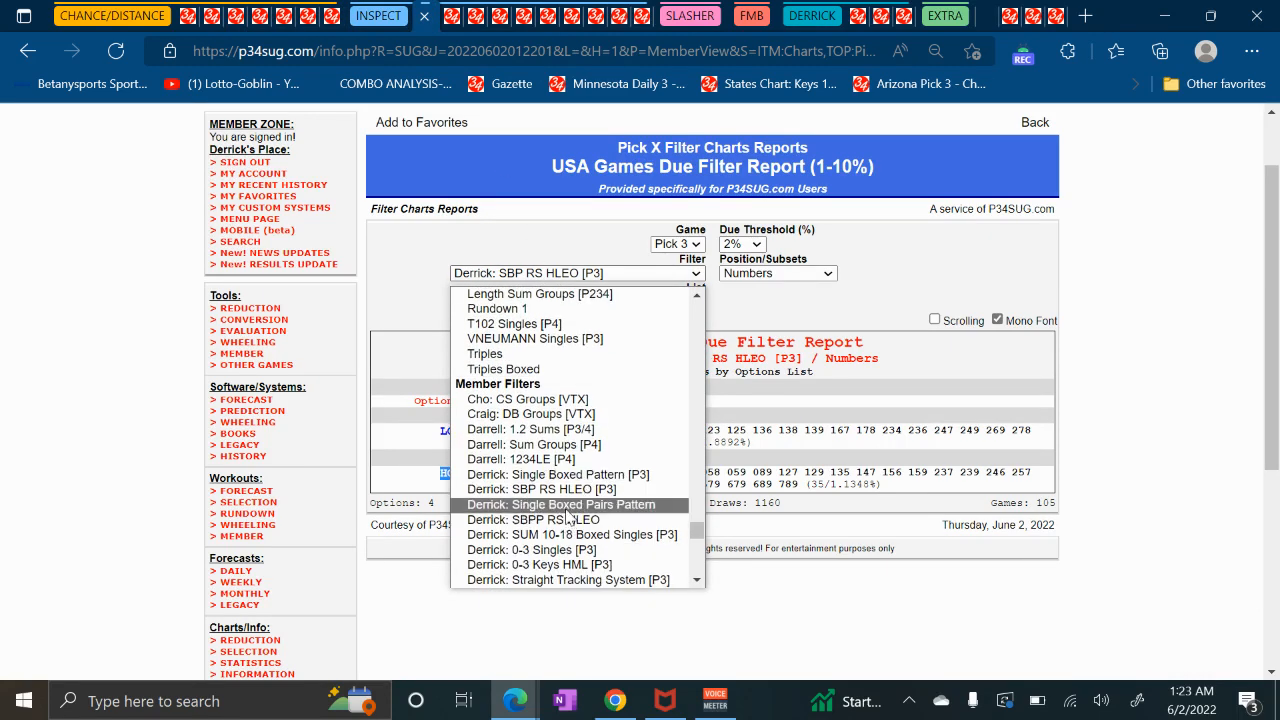
{"action": "left_click", "coordinate": [566, 512]}
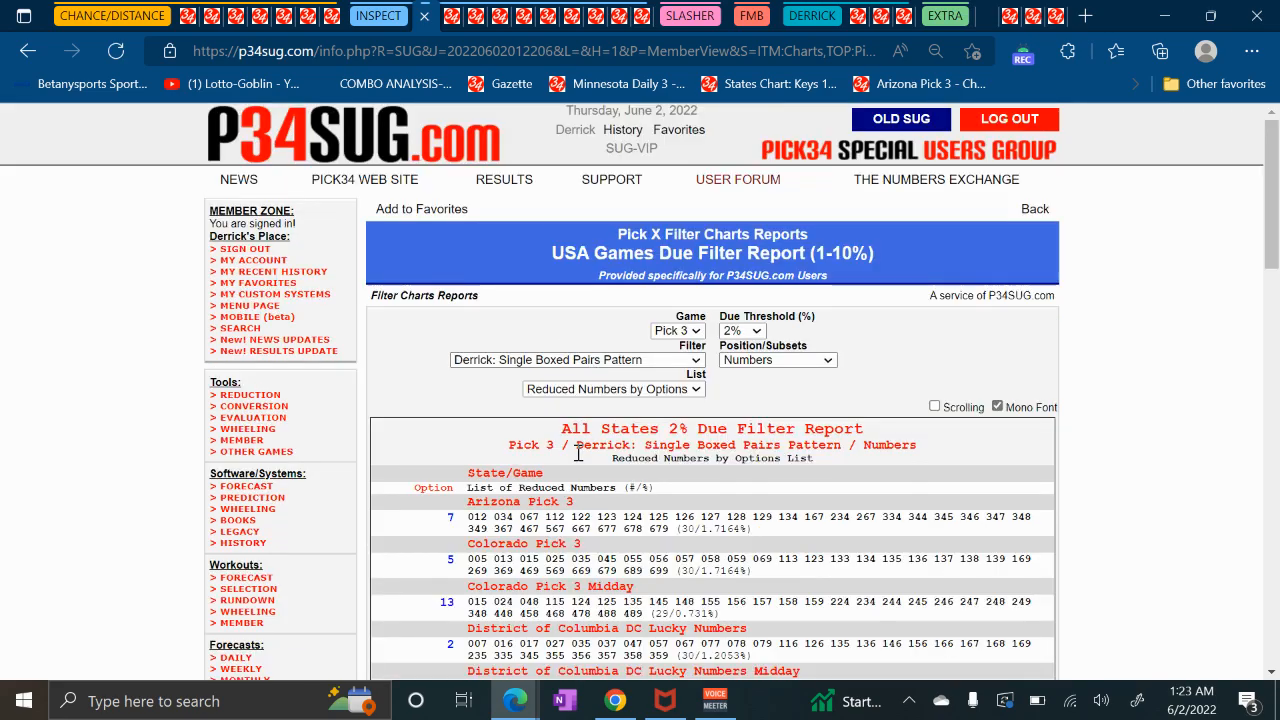
Examine the Single Boxed Pairs Pattern due report across all states, including the Tennessee Cash 3 entries, for options that are due.
{"action": "scroll", "coordinate": [565, 453], "scroll_direction": "down", "scroll_amount": 3}
{"action": "scroll", "coordinate": [565, 453], "scroll_direction": "down", "scroll_amount": 3}
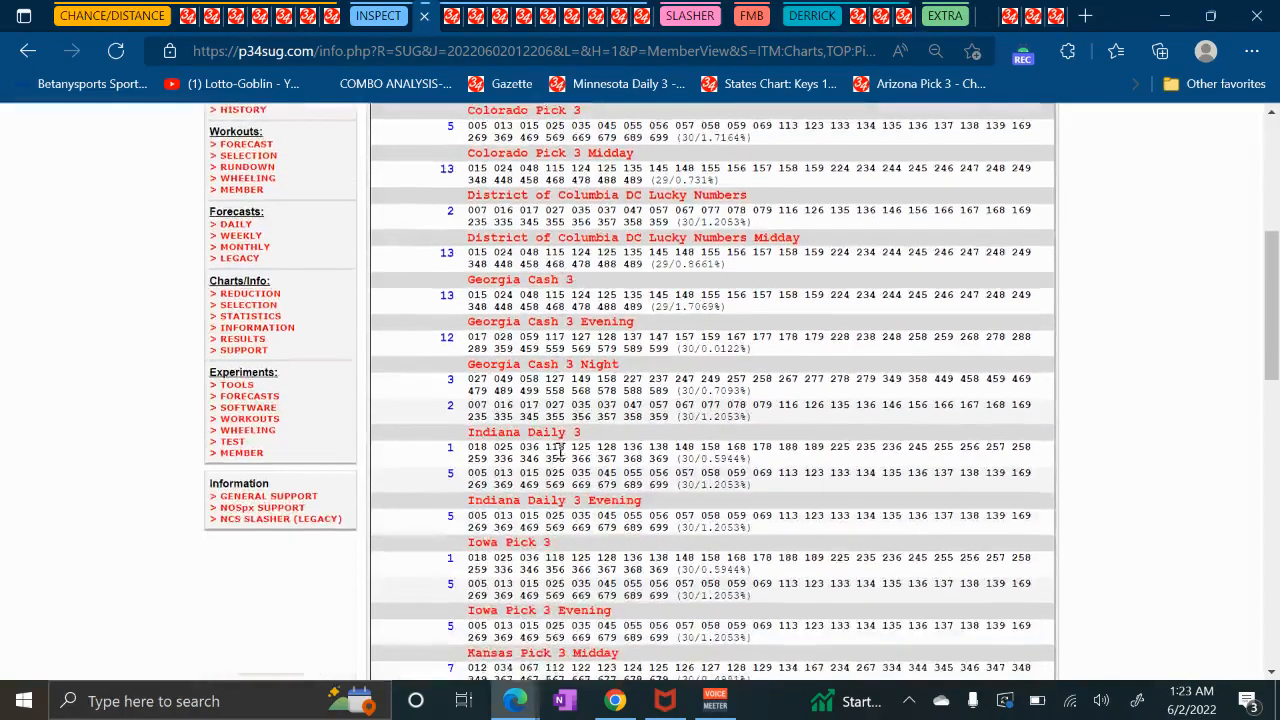
{"action": "scroll", "coordinate": [558, 455], "scroll_direction": "down", "scroll_amount": 1}
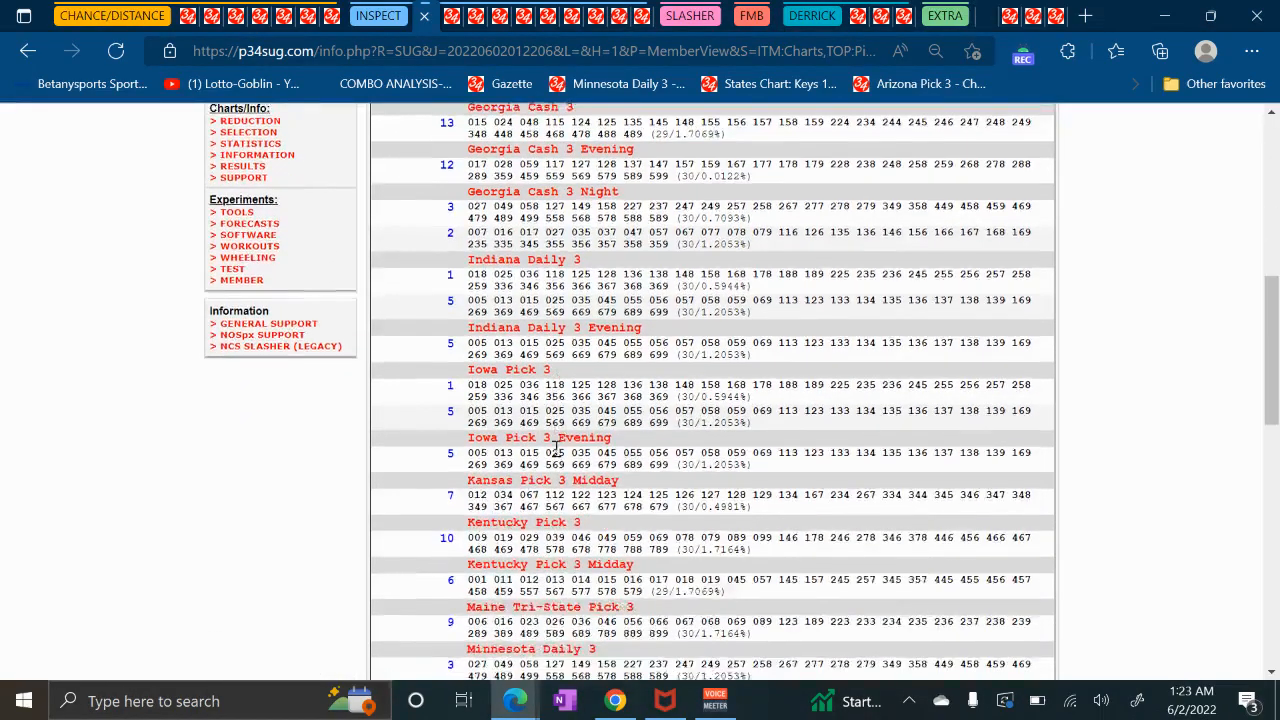
{"action": "scroll", "coordinate": [557, 450], "scroll_direction": "down", "scroll_amount": 3}
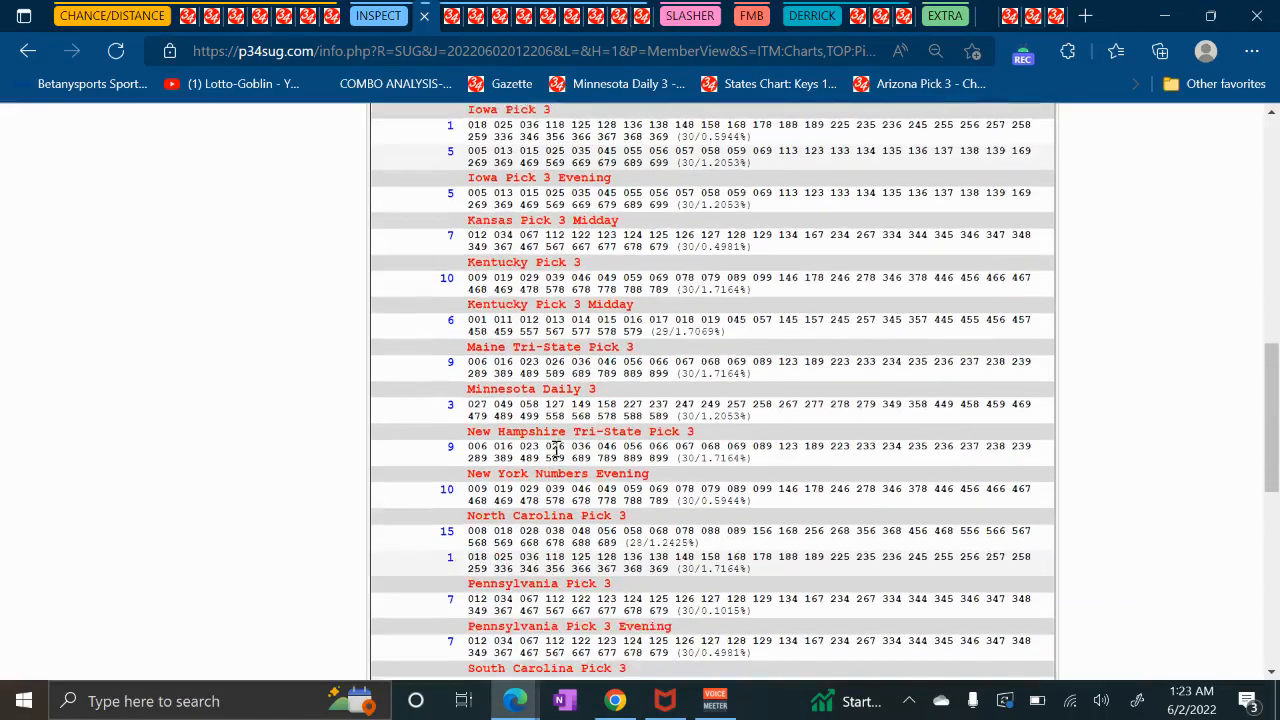
{"action": "scroll", "coordinate": [556, 450], "scroll_direction": "down", "scroll_amount": 1}
{"action": "scroll", "coordinate": [530, 518], "scroll_direction": "up", "scroll_amount": 10}
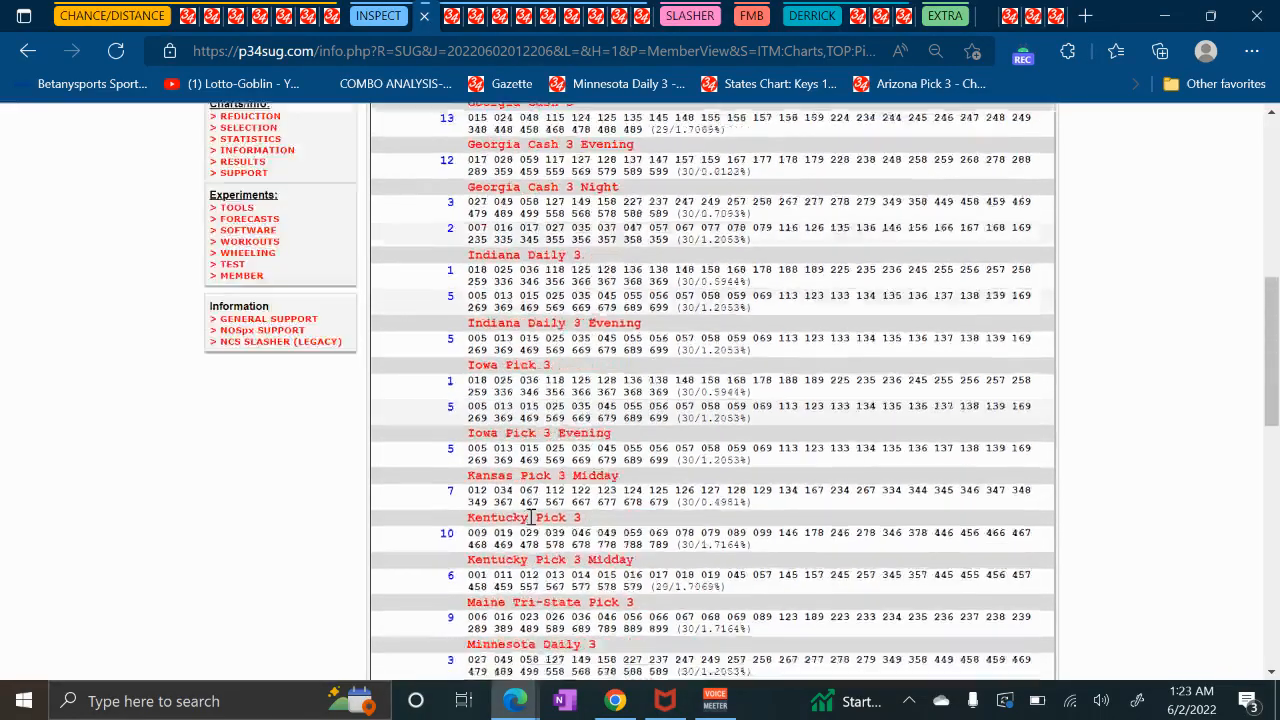
{"action": "scroll", "coordinate": [571, 481], "scroll_direction": "down", "scroll_amount": 20}
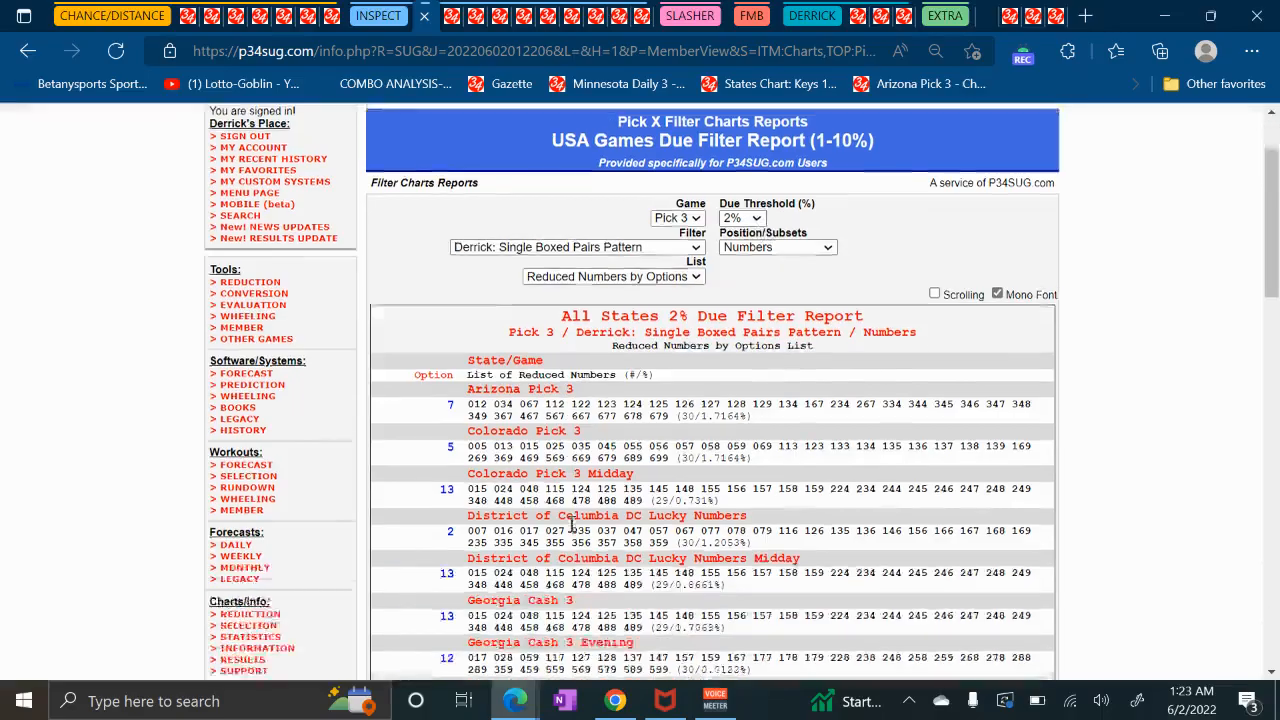
{"action": "scroll", "coordinate": [573, 481], "scroll_direction": "down", "scroll_amount": 2}
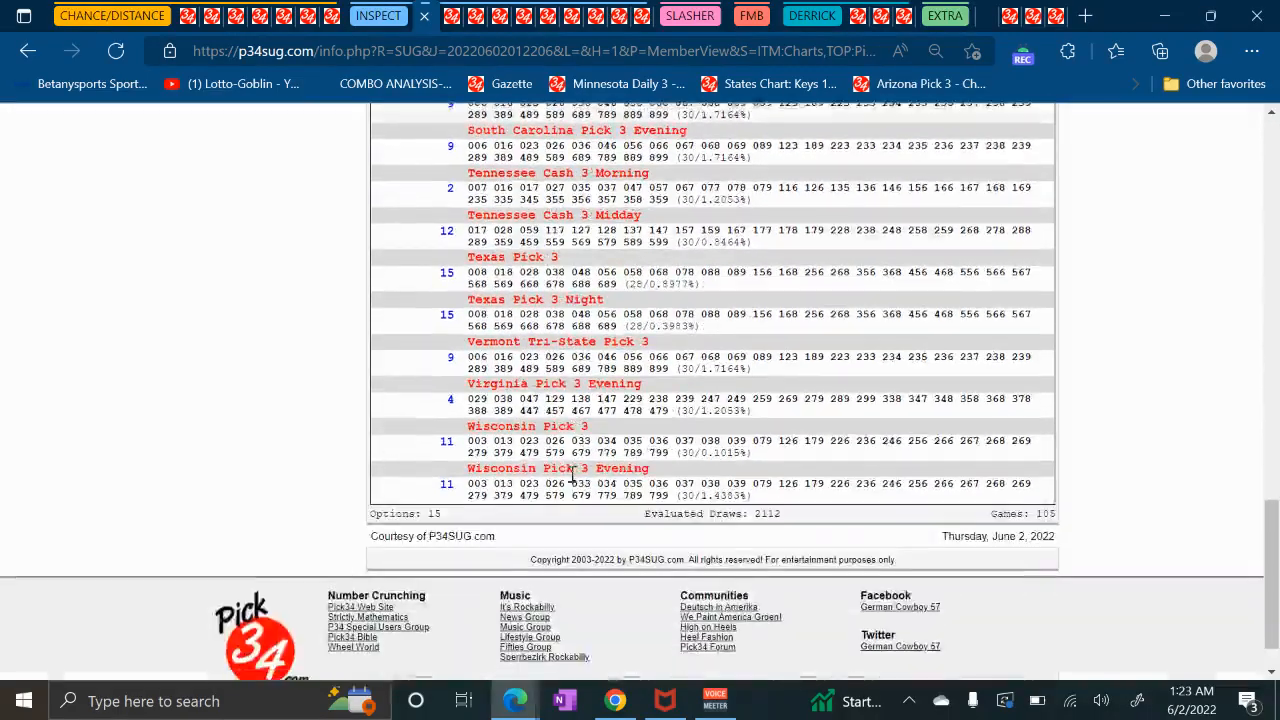
{"action": "scroll", "coordinate": [560, 483], "scroll_direction": "up", "scroll_amount": 5}
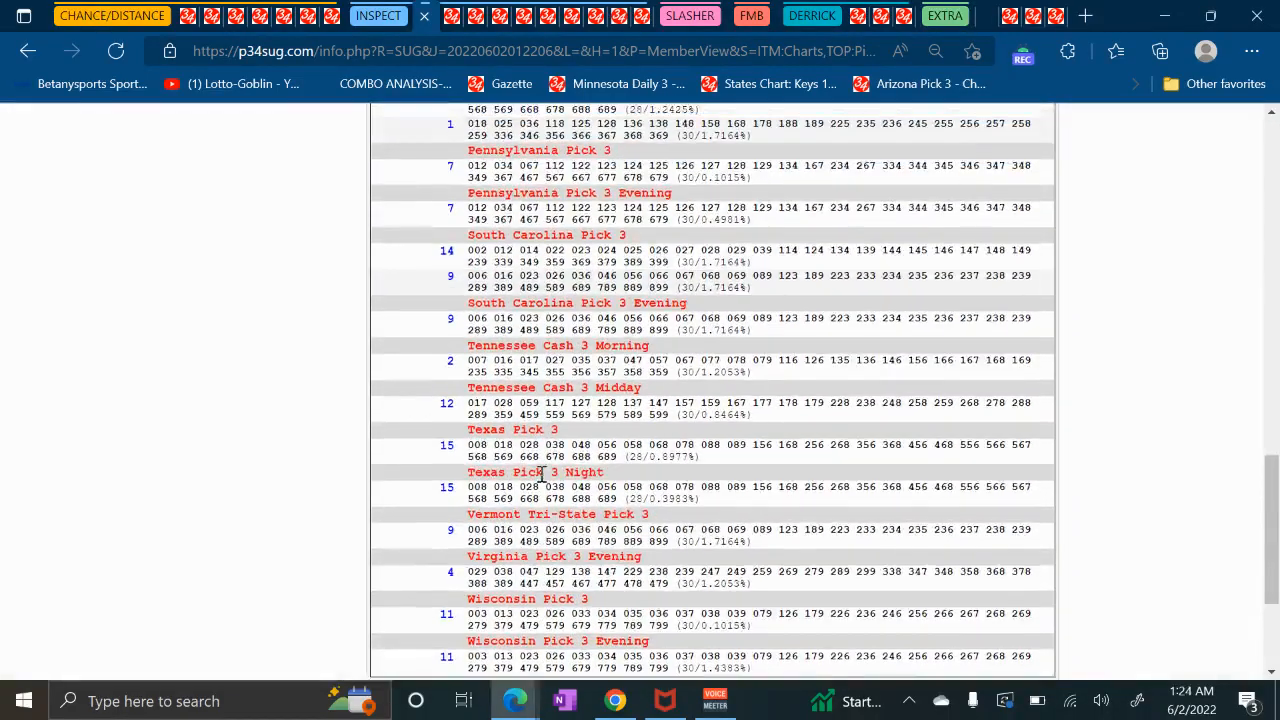
{"action": "scroll", "coordinate": [540, 470], "scroll_direction": "down", "scroll_amount": 2}
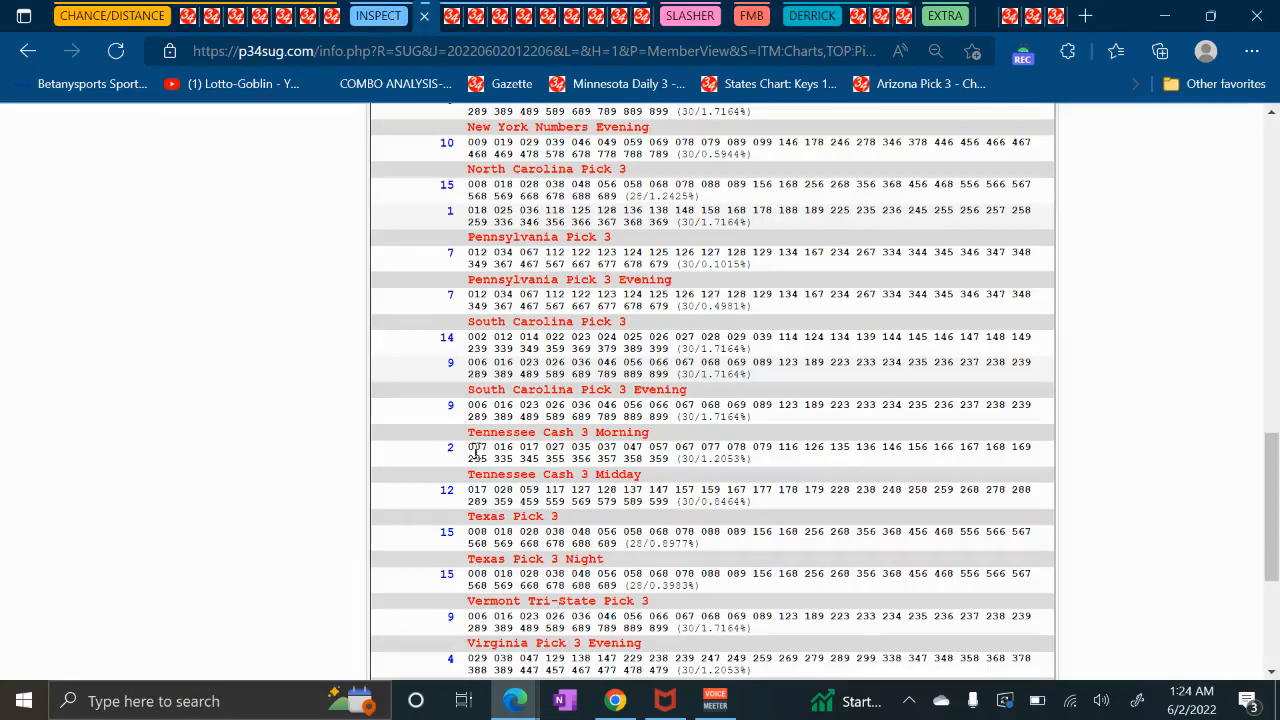
Open the Filter Charts Chances page in the CHANCE/DISTANCE tab group and switch it from New Jersey Pick 3 to Tennessee Cash 3.
{"action": "left_click", "coordinate": [243, 18]}
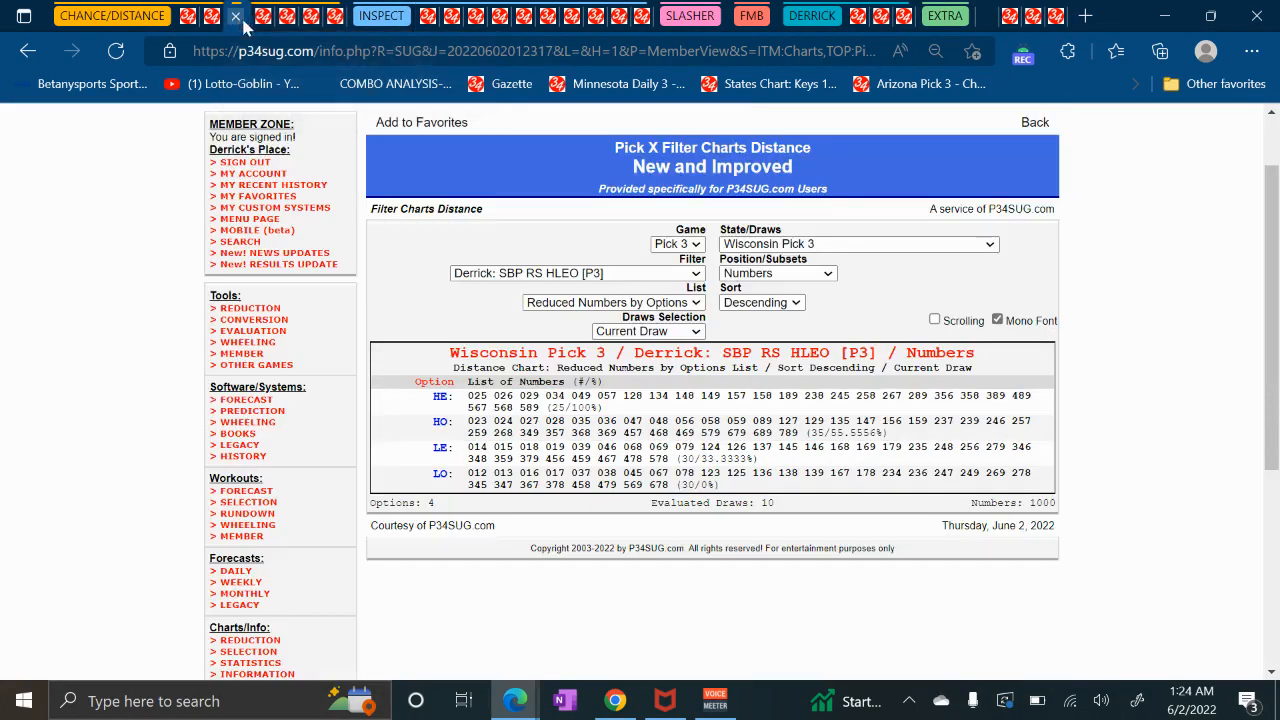
{"action": "left_click", "coordinate": [282, 15]}
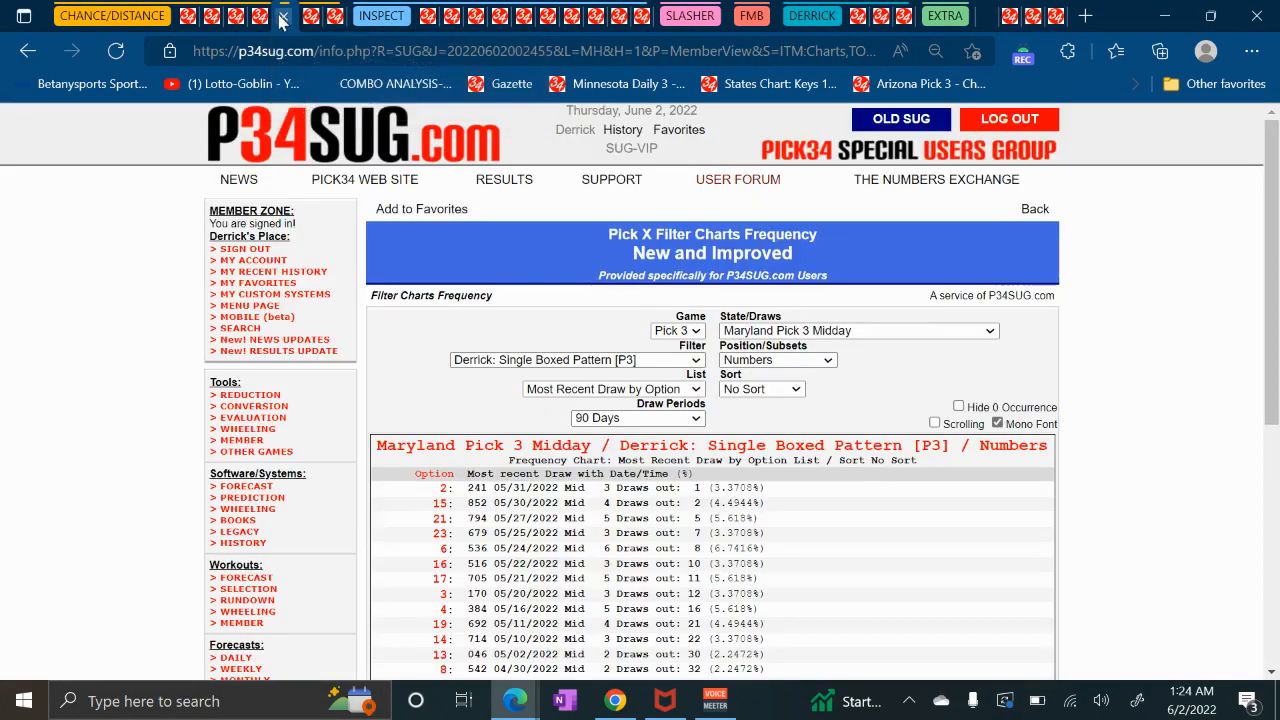
{"action": "left_click", "coordinate": [263, 16]}
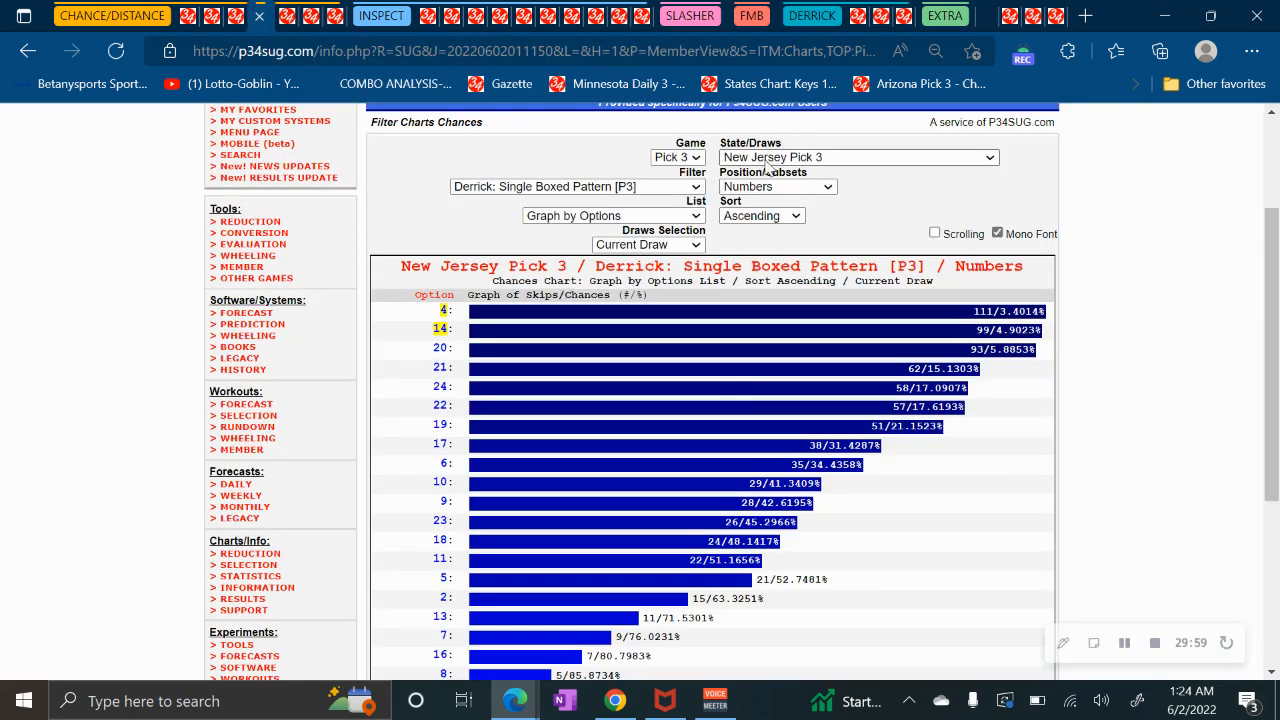
{"action": "left_click", "coordinate": [800, 157]}
{"action": "scroll", "coordinate": [815, 350], "scroll_direction": "up", "scroll_amount": 5}
{"action": "scroll", "coordinate": [815, 350], "scroll_direction": "up", "scroll_amount": 10}
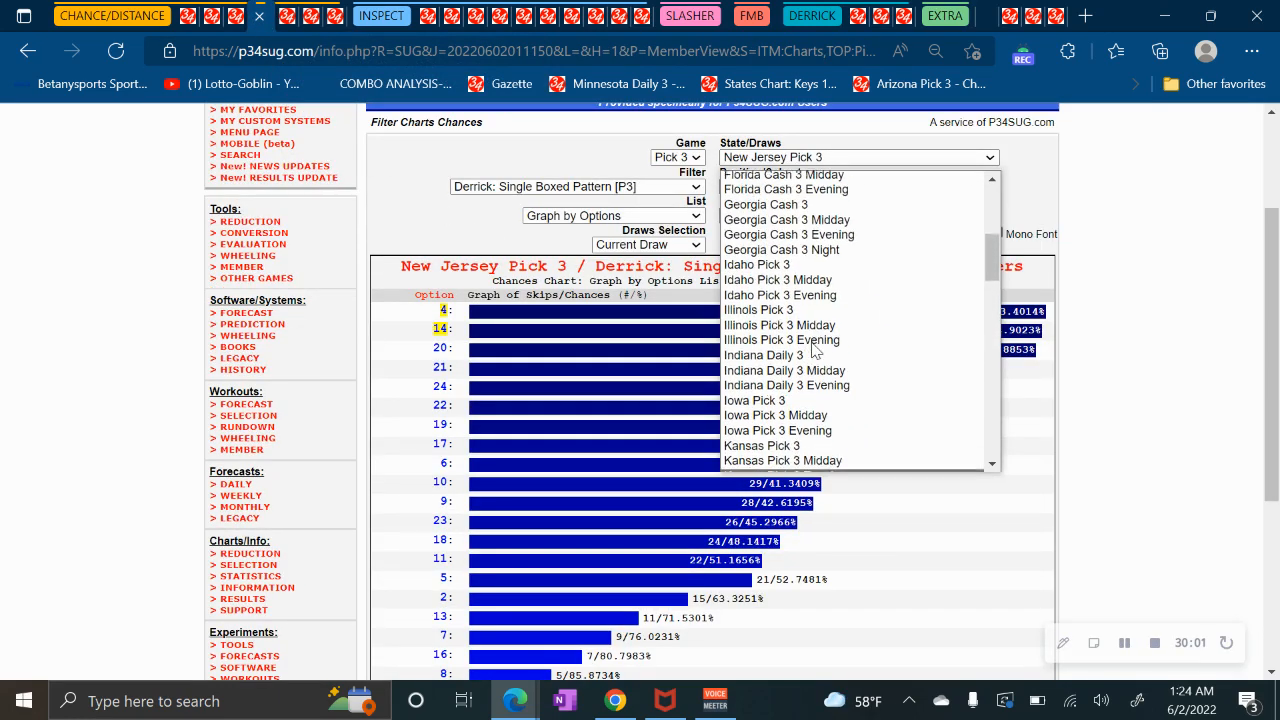
{"action": "scroll", "coordinate": [800, 330], "scroll_direction": "down", "scroll_amount": 20}
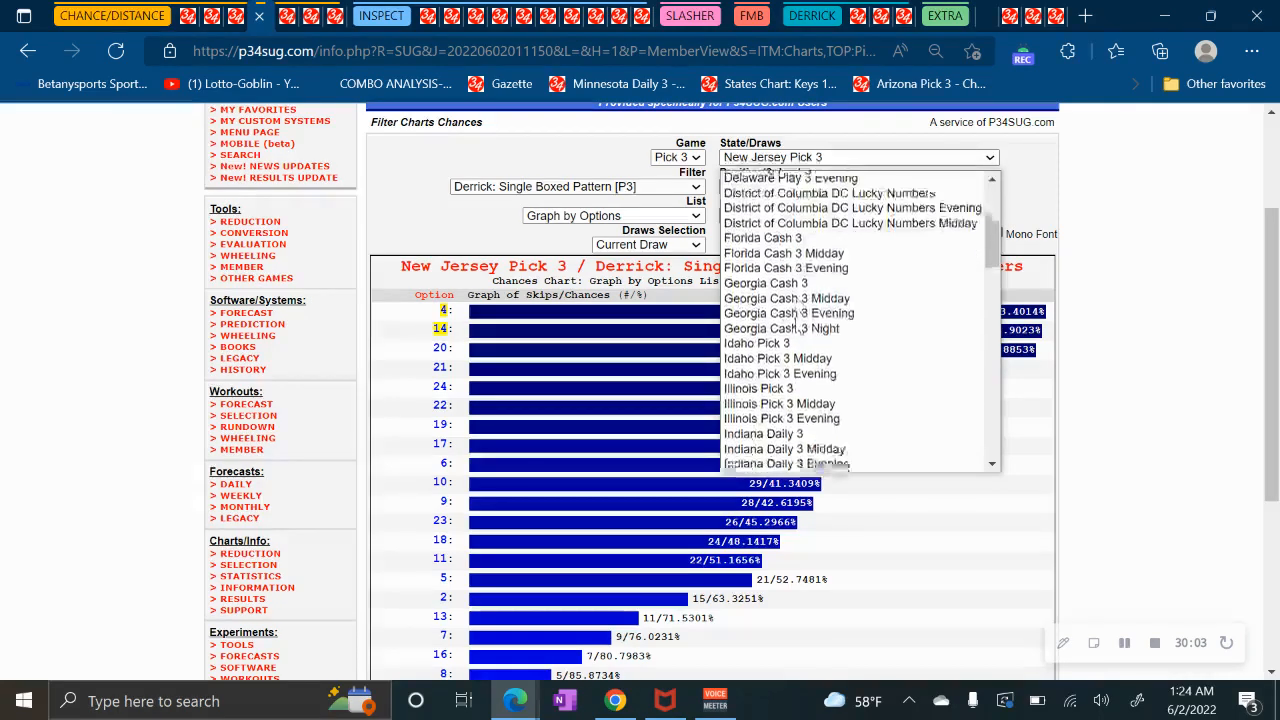
{"action": "scroll", "coordinate": [793, 330], "scroll_direction": "down", "scroll_amount": 3}
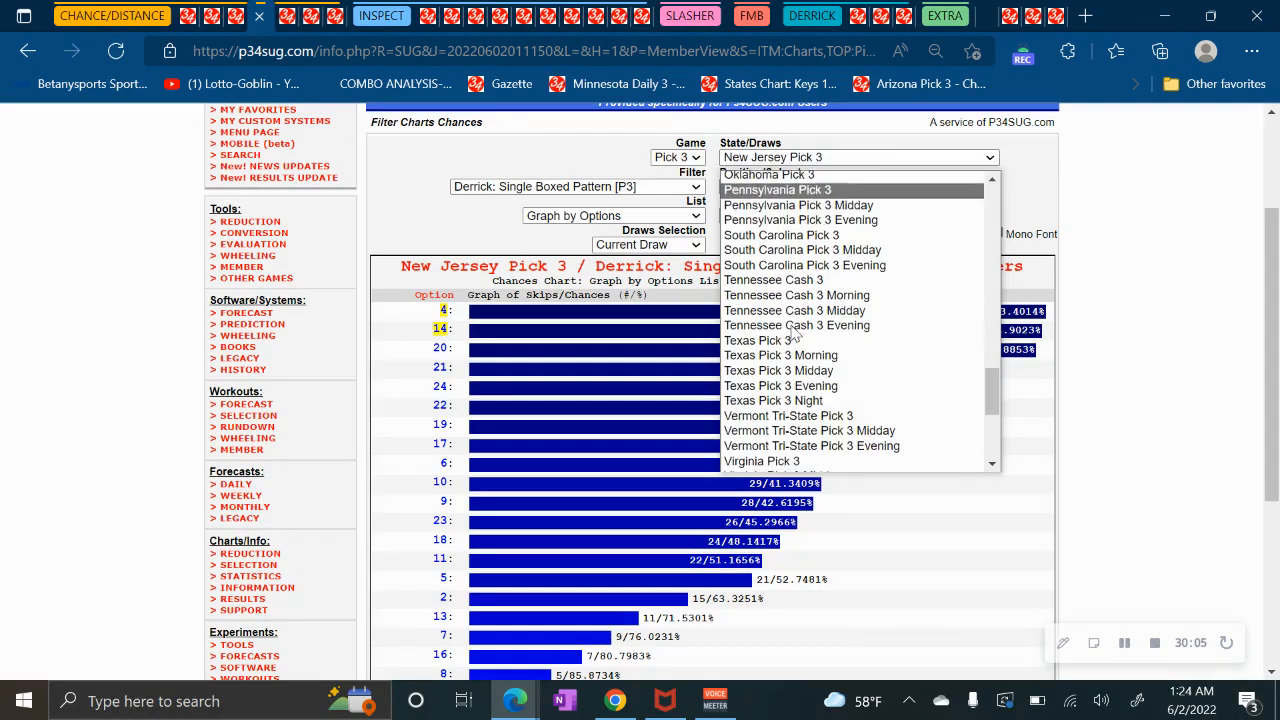
{"action": "left_click", "coordinate": [790, 280]}
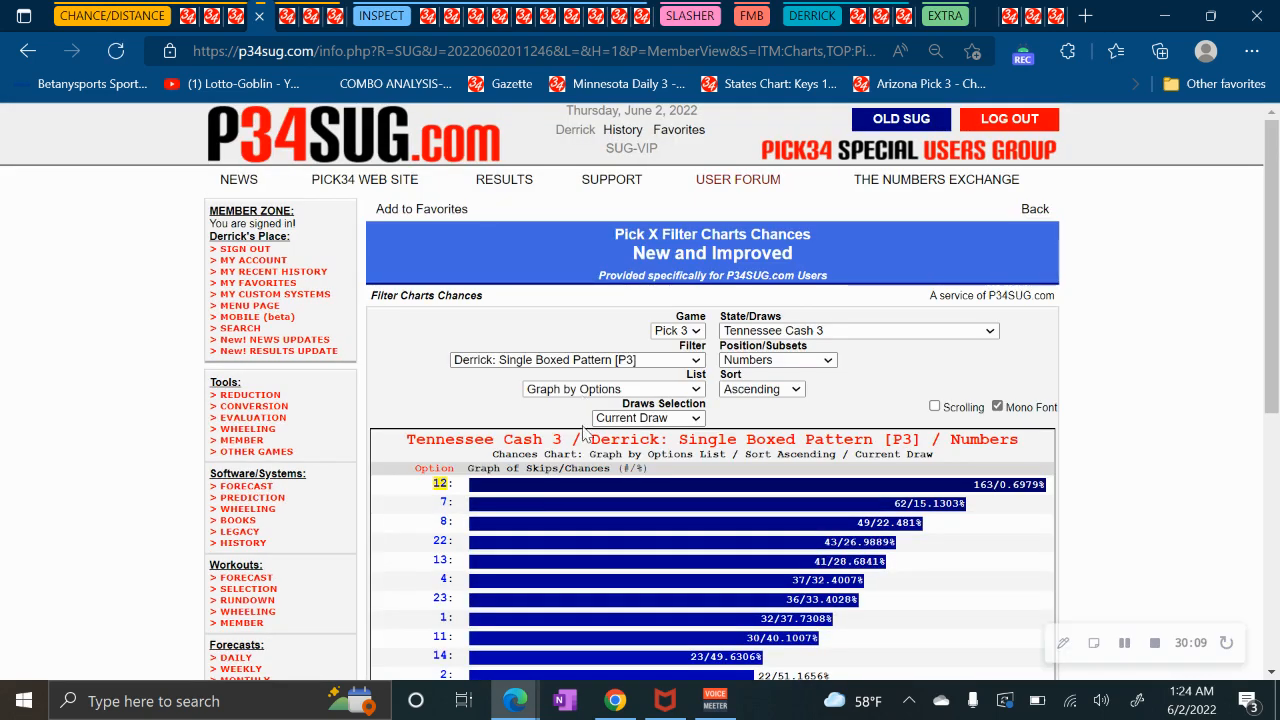
Set the Tennessee chances chart's filter to Single Boxed Pairs Pattern.
{"action": "left_click", "coordinate": [567, 362]}
{"action": "scroll", "coordinate": [565, 540], "scroll_direction": "down", "scroll_amount": 2}
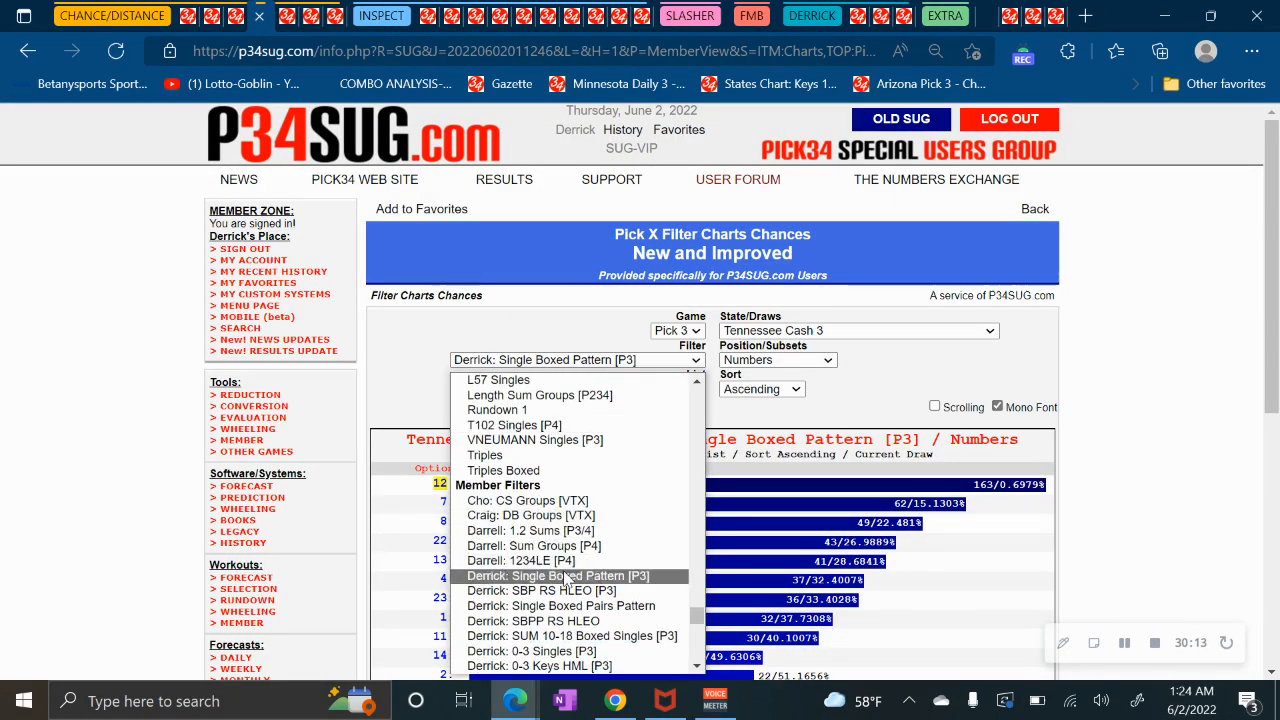
{"action": "left_click", "coordinate": [566, 608]}
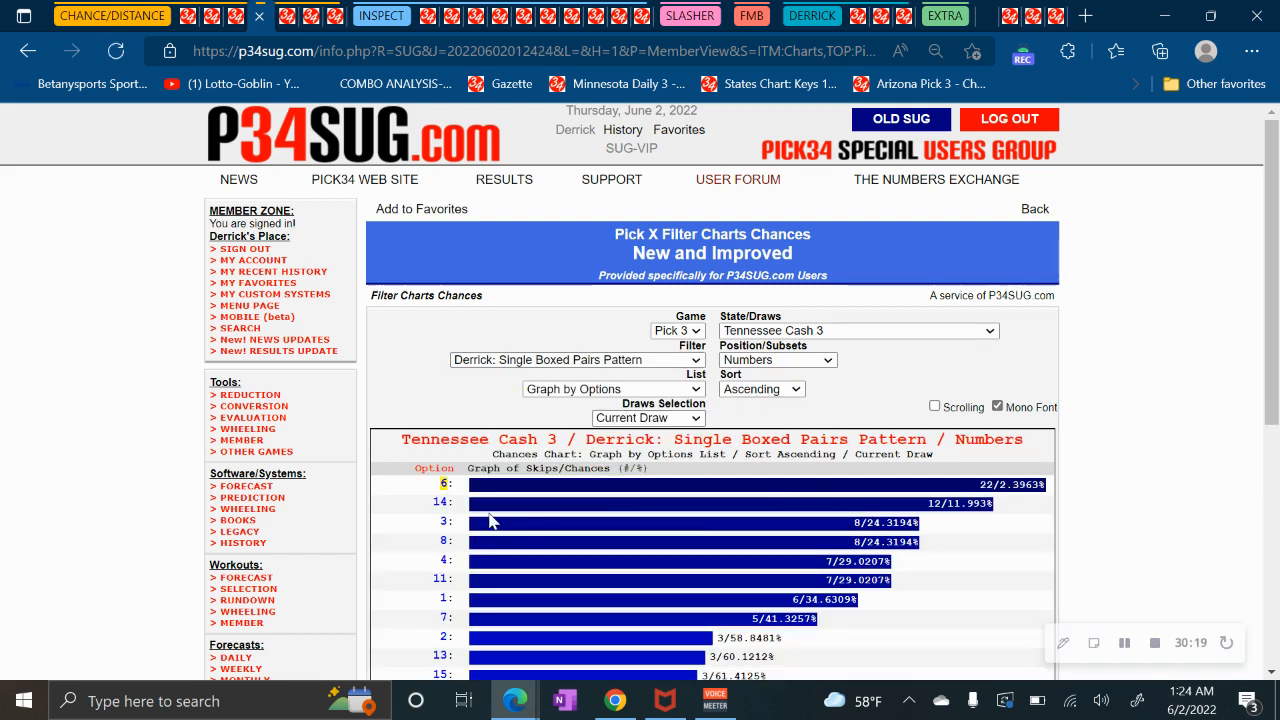
Switch the chances chart to Tennessee Cash 3 Morning and look over its graph of options.
{"action": "left_click", "coordinate": [745, 333]}
{"action": "scroll", "coordinate": [810, 540], "scroll_direction": "down", "scroll_amount": 3}
{"action": "left_click", "coordinate": [805, 562]}
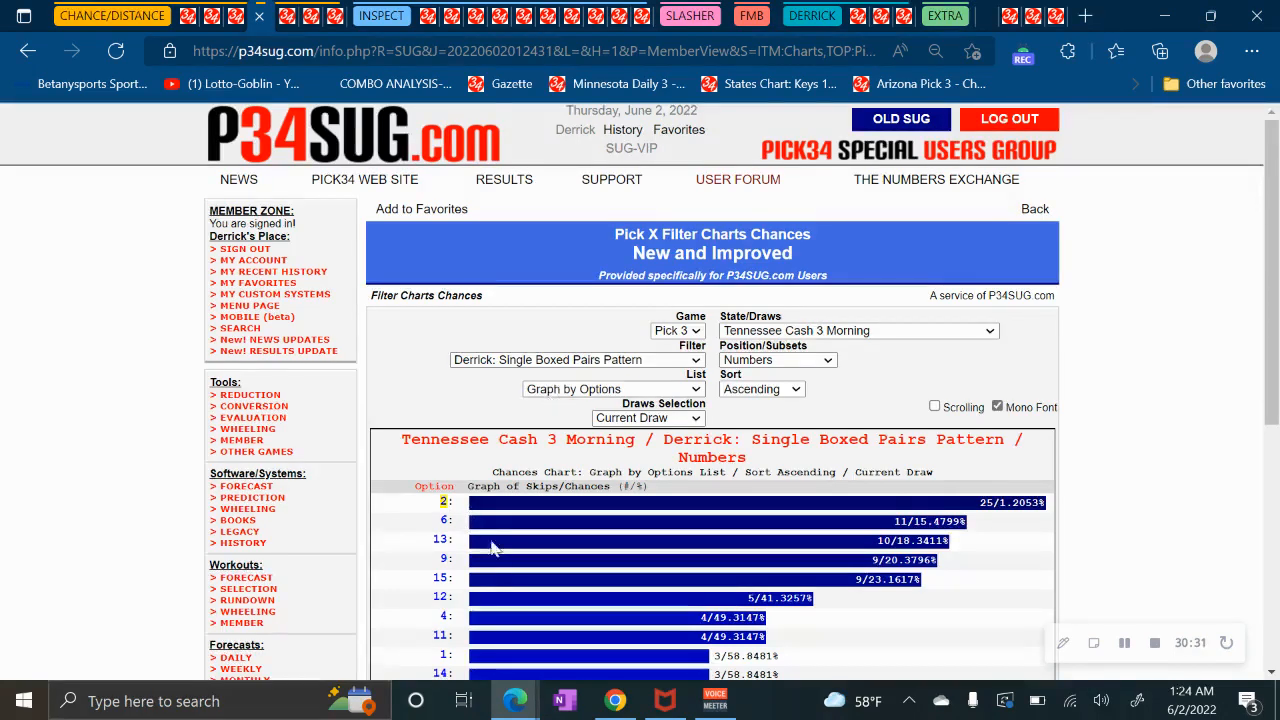
{"action": "scroll", "coordinate": [495, 545], "scroll_direction": "down", "scroll_amount": 2}
{"action": "scroll", "coordinate": [490, 540], "scroll_direction": "up", "scroll_amount": 2}
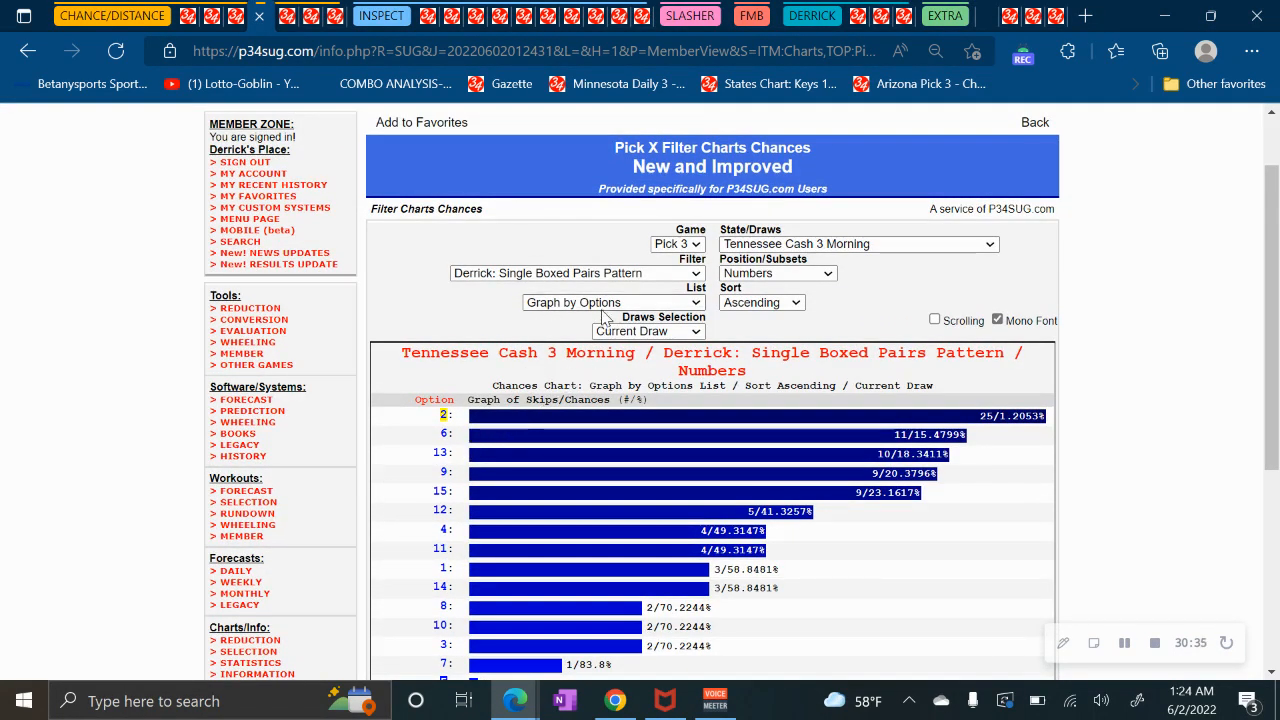
Show the Tennessee Cash 3 Morning chart as Reduced Numbers by Options and highlight the number lists of options 2 and 6.
{"action": "left_click", "coordinate": [573, 305]}
{"action": "left_click", "coordinate": [590, 336]}
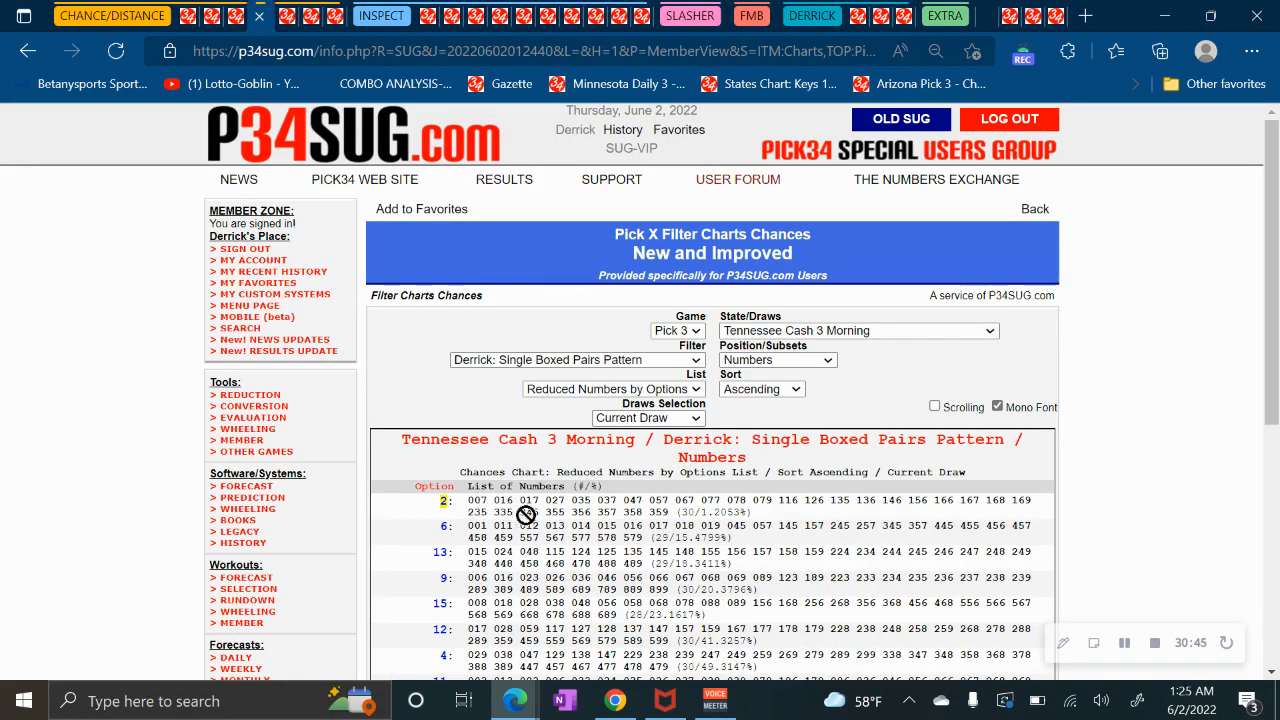
{"action": "left_click_drag", "start_coordinate": [464, 498], "coordinate": [650, 541]}
{"action": "left_click", "coordinate": [465, 506]}
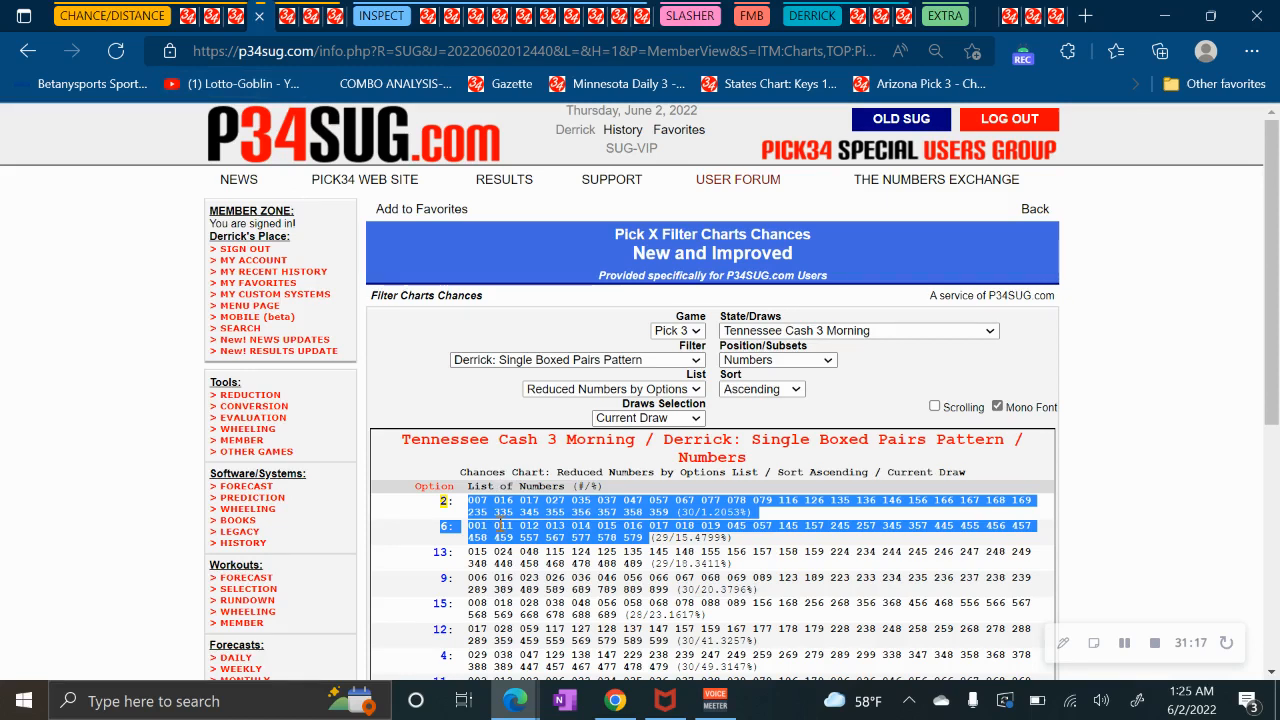
{"action": "left_click", "coordinate": [470, 420]}
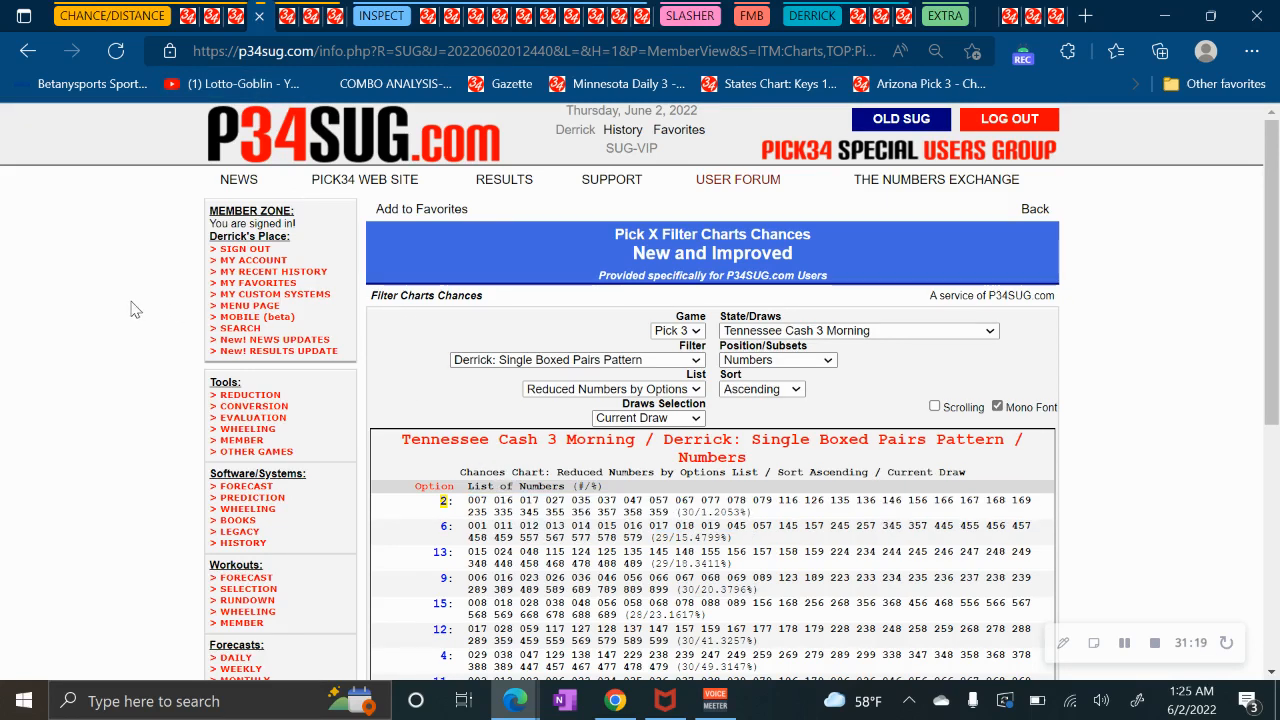